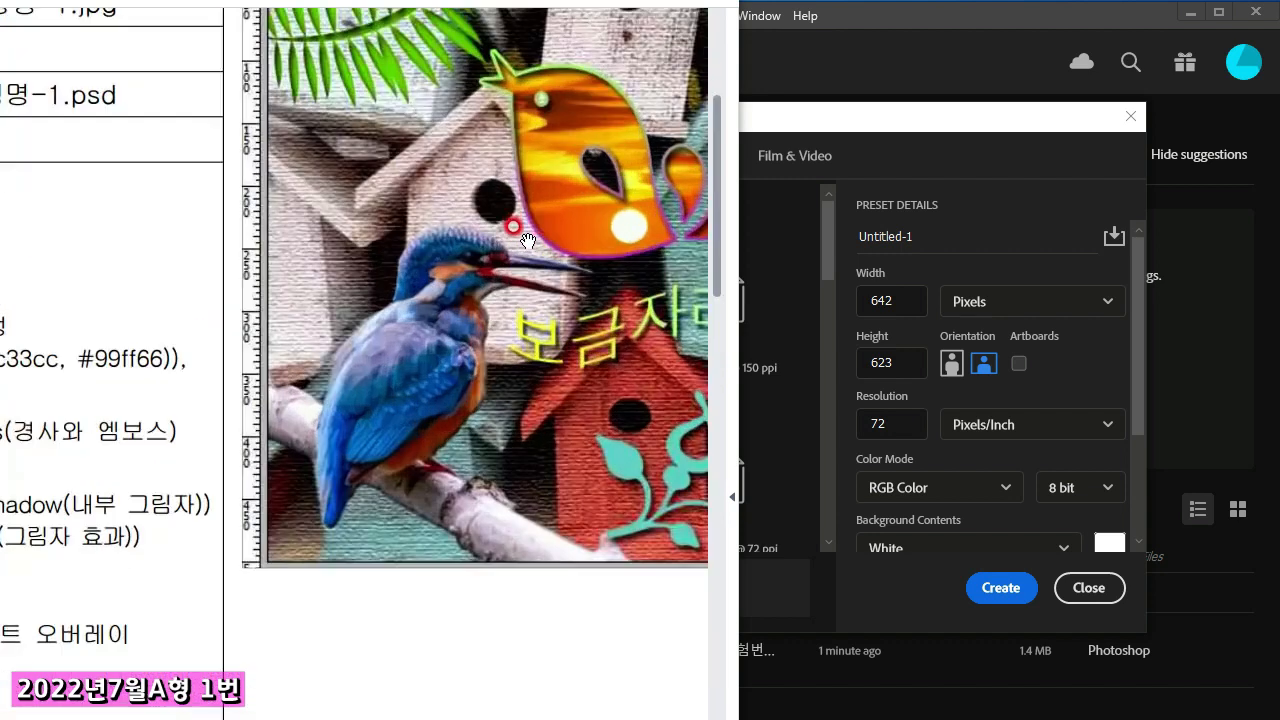
pyautogui.scroll(3, 525, 240)
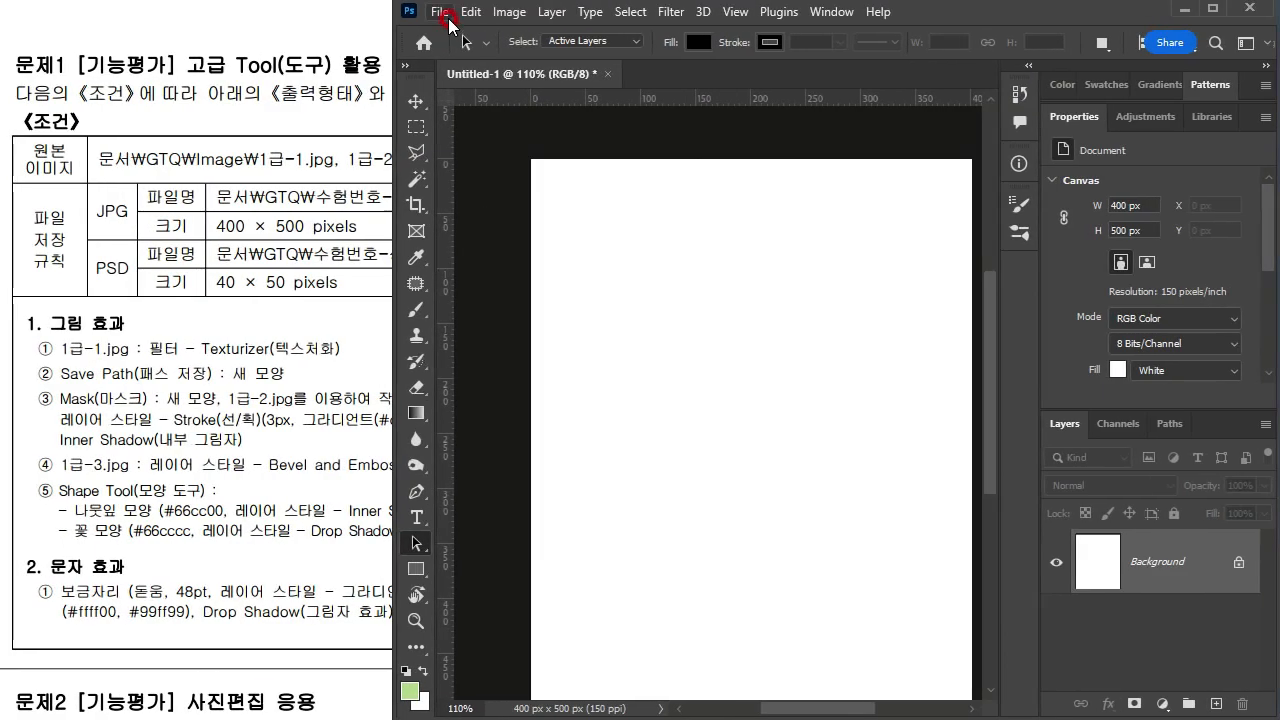
# Step: Create a new 400 × 500 pixel document at 72 pixels/inch in RGB Color, 8 bit, with a white background
pyautogui.click(440, 12)
pyautogui.click(449, 37)
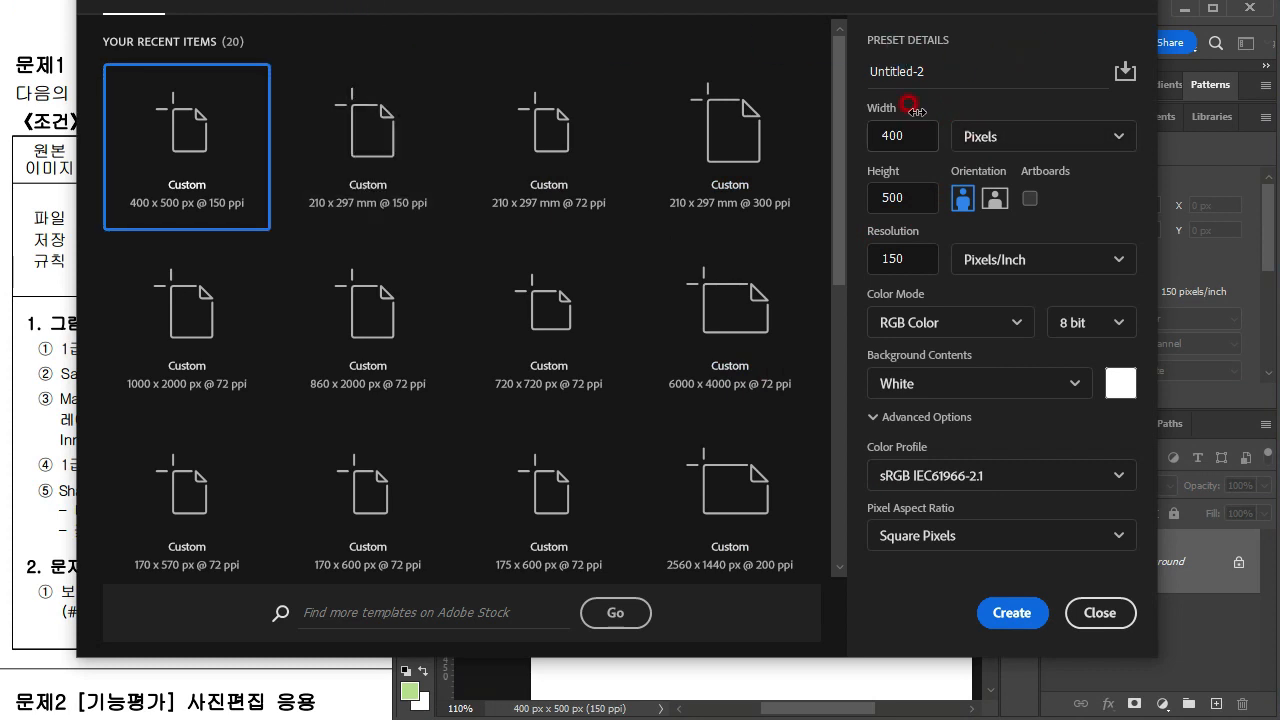
pyautogui.click(1023, 135)
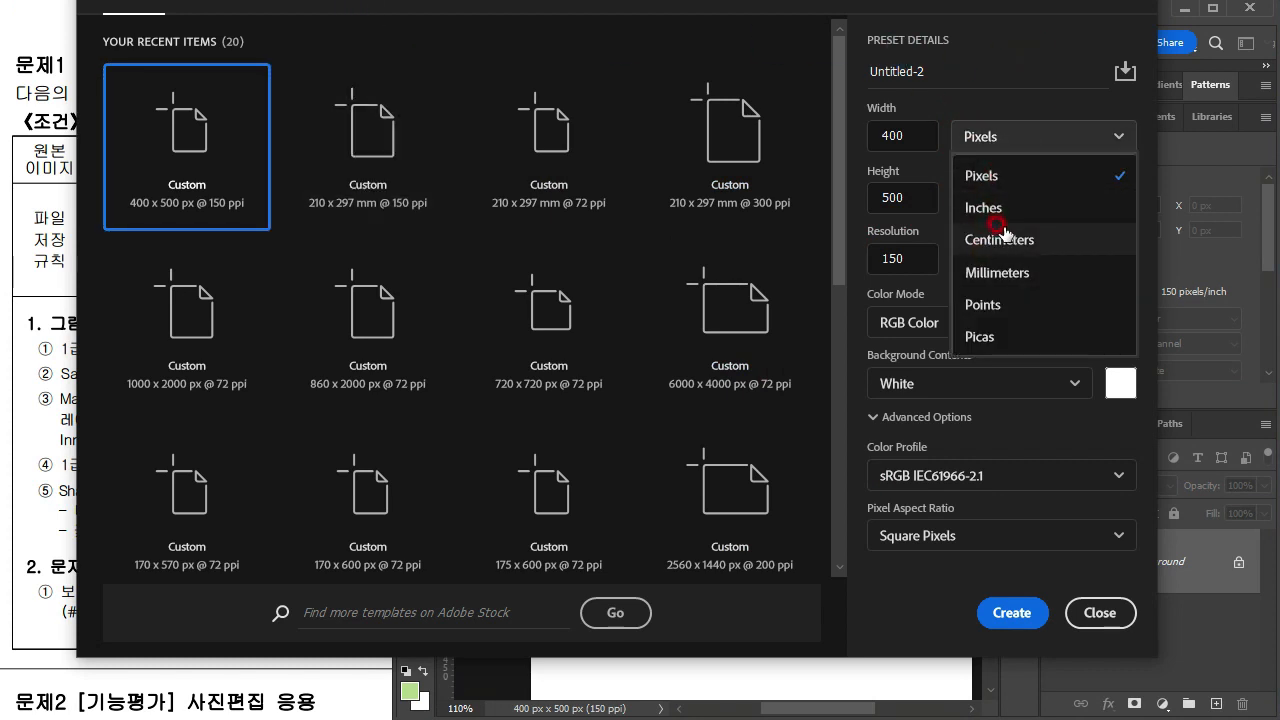
pyautogui.click(975, 176)
pyautogui.click(95, 186)
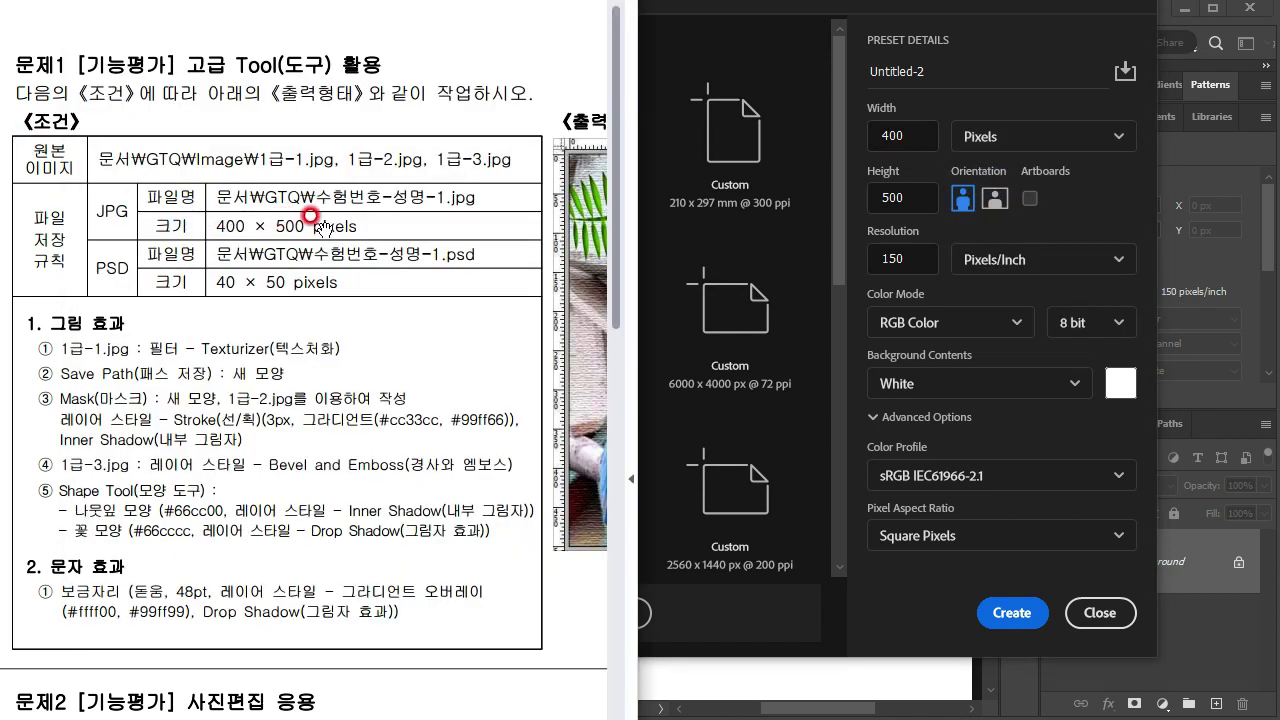
pyautogui.click(927, 137)
pyautogui.click(903, 131)
pyautogui.moveTo(903, 131); pyautogui.dragTo(874, 126)
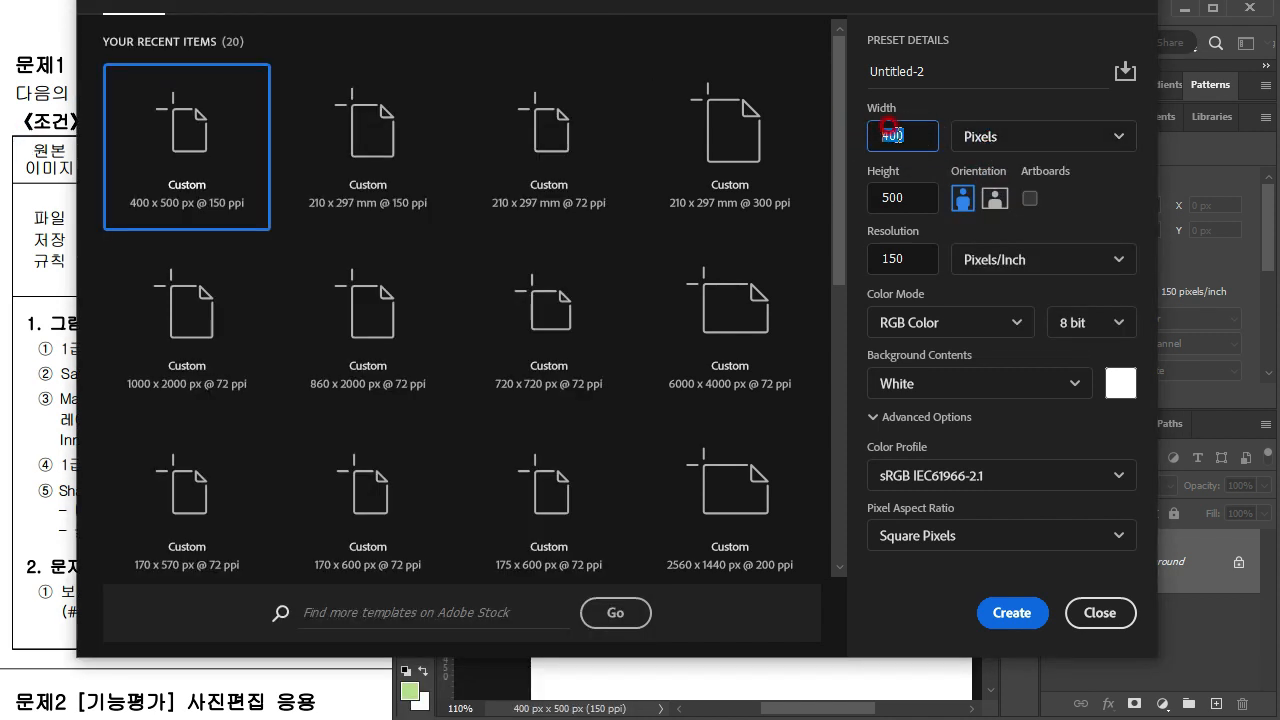
pyautogui.doubleClick(900, 198)
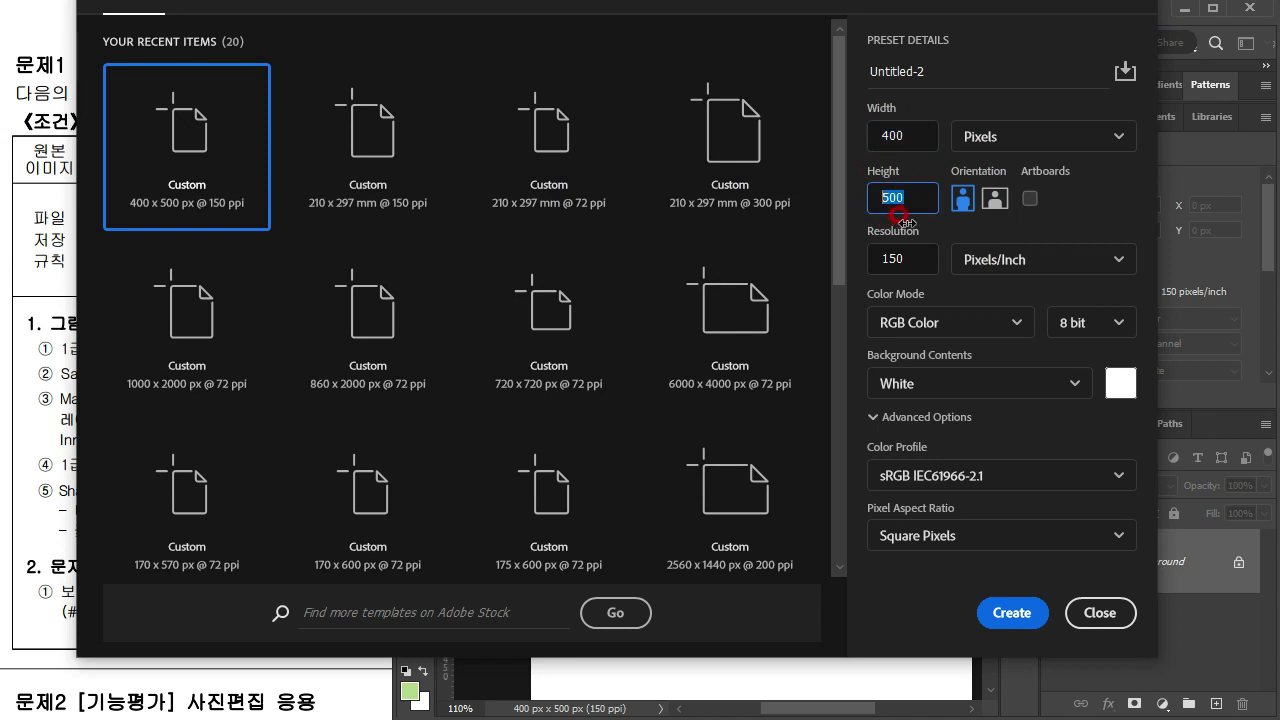
pyautogui.moveTo(913, 260); pyautogui.dragTo(857, 252)
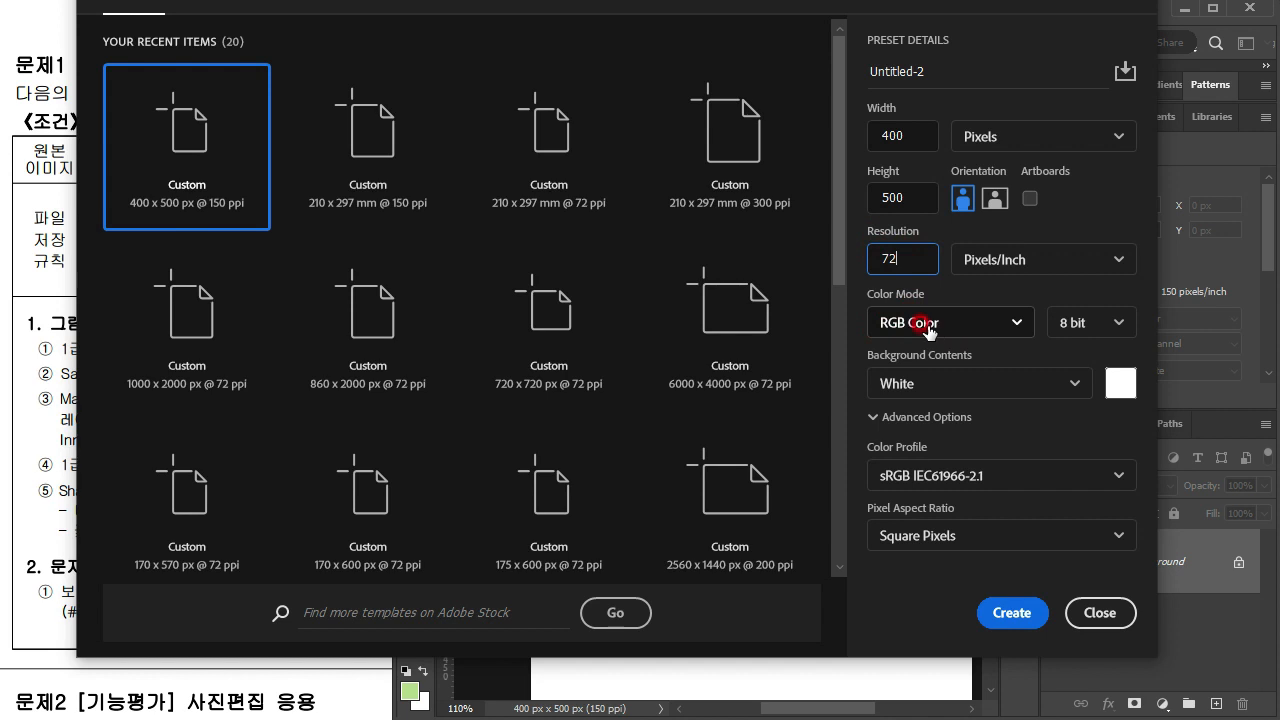
pyautogui.click(1005, 611)
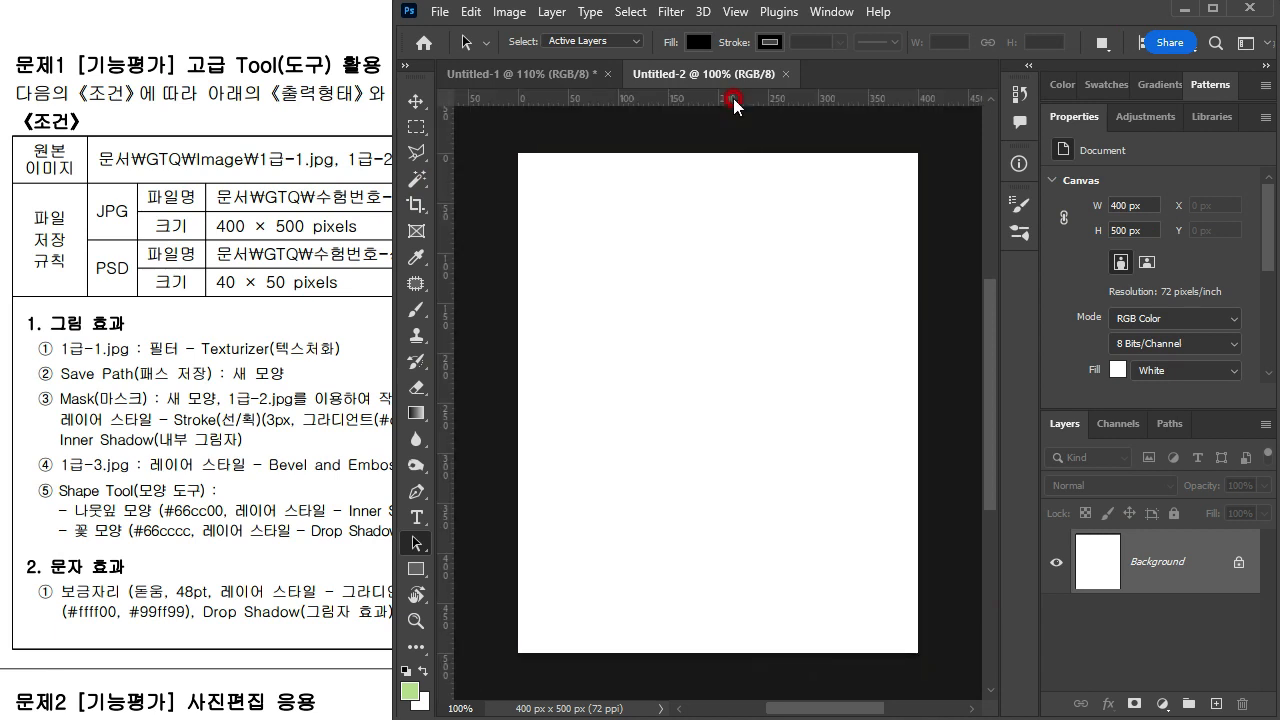
# Step: Set the document's ruler units to pixels
pyautogui.click(733, 101)
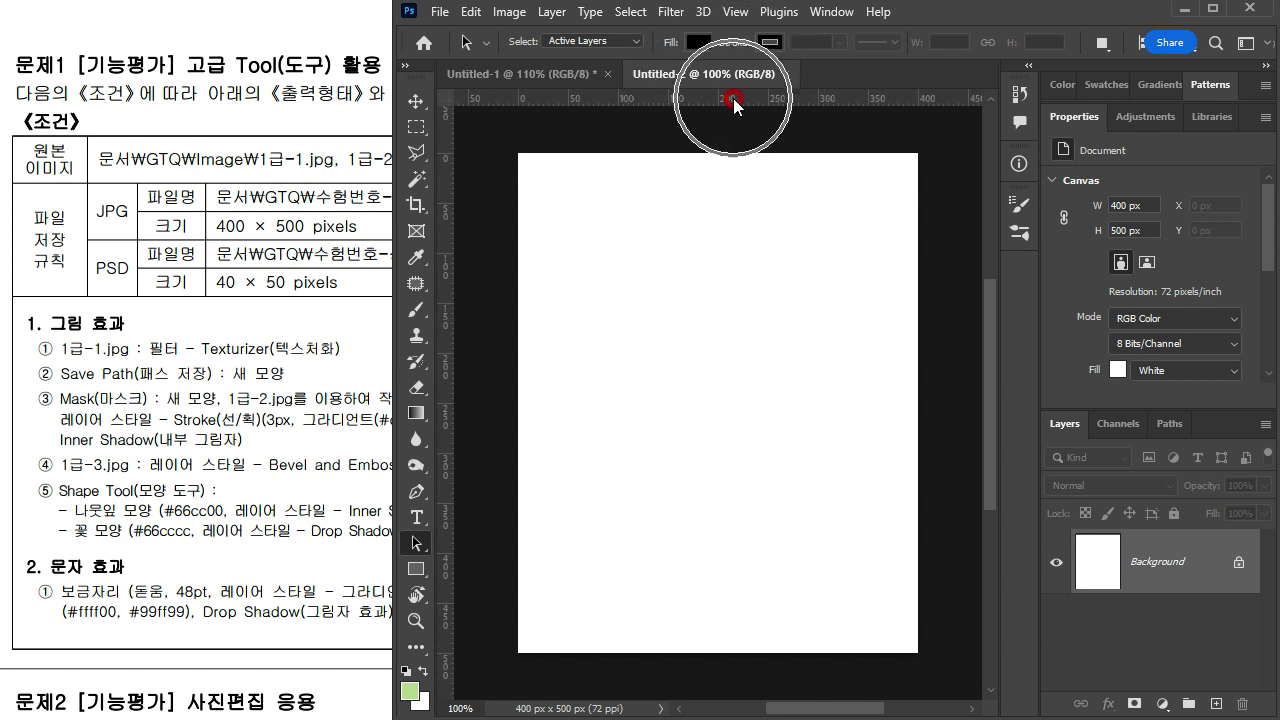
pyautogui.rightClick(733, 100)
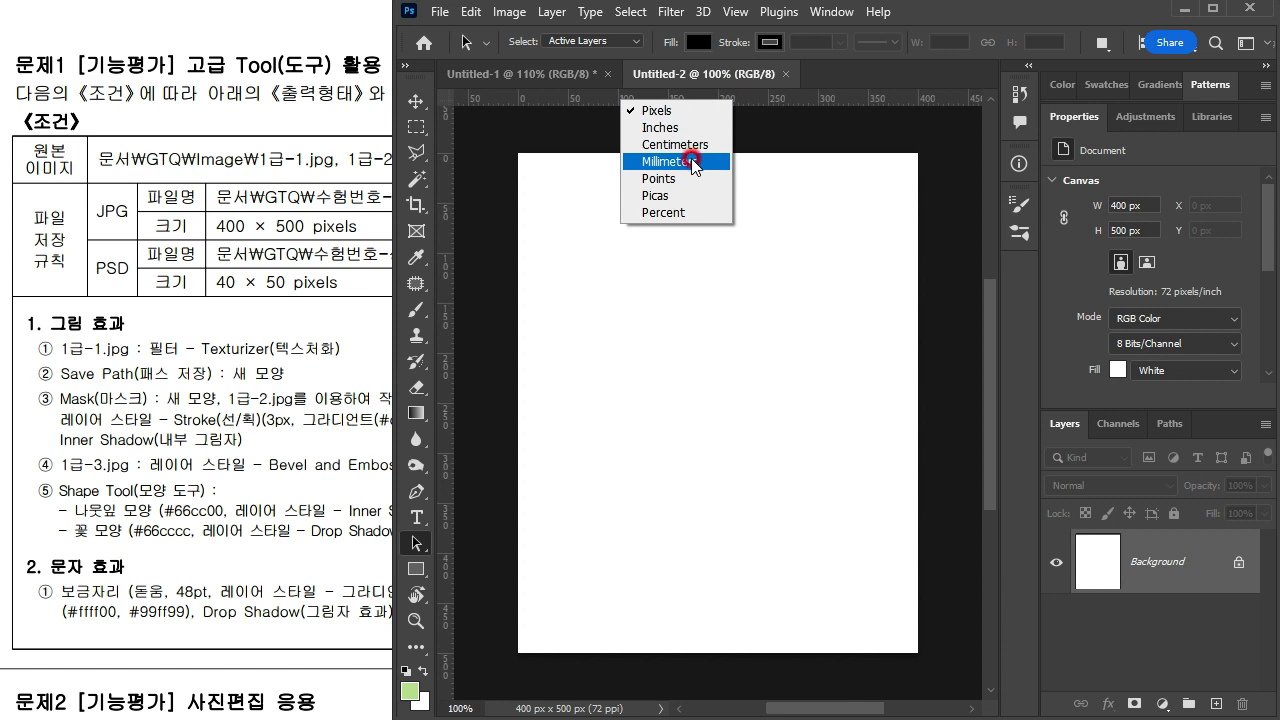
pyautogui.click(671, 113)
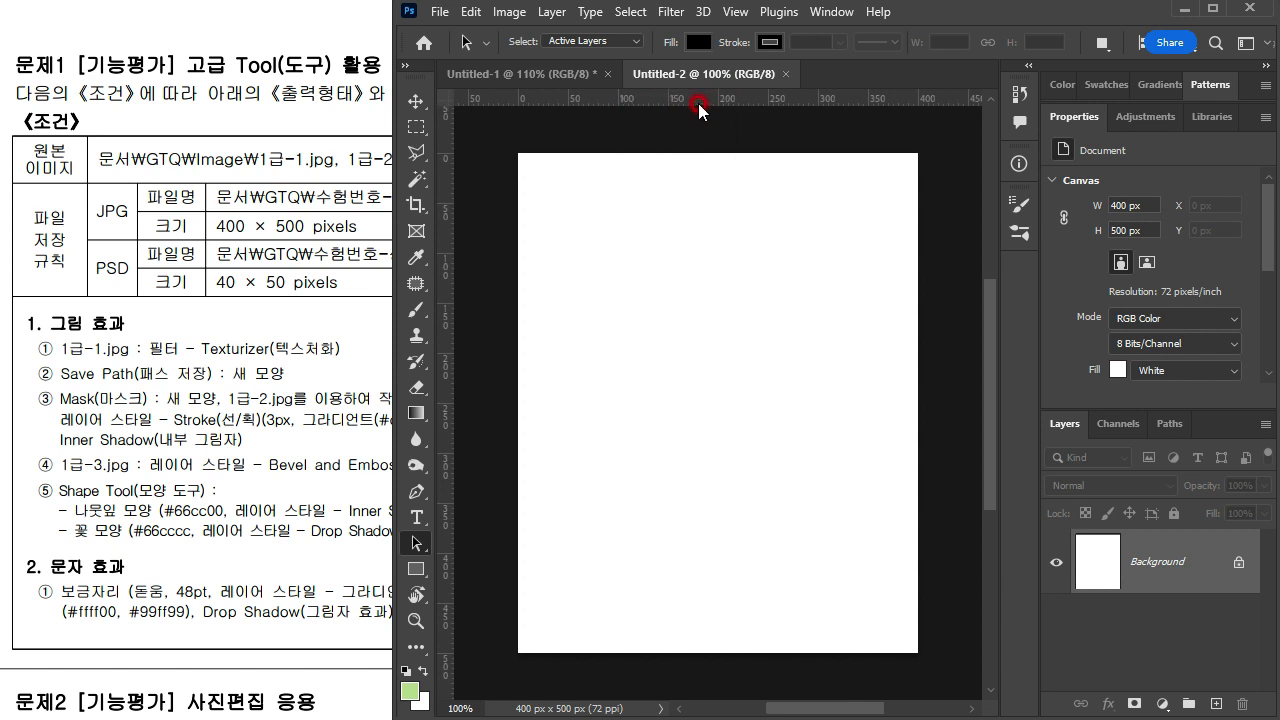
# Step: Open 1급-1.jpg, copy the whole image and paste it into the new 400 × 500 px document
pyautogui.hotkey('ctrl', 'o')
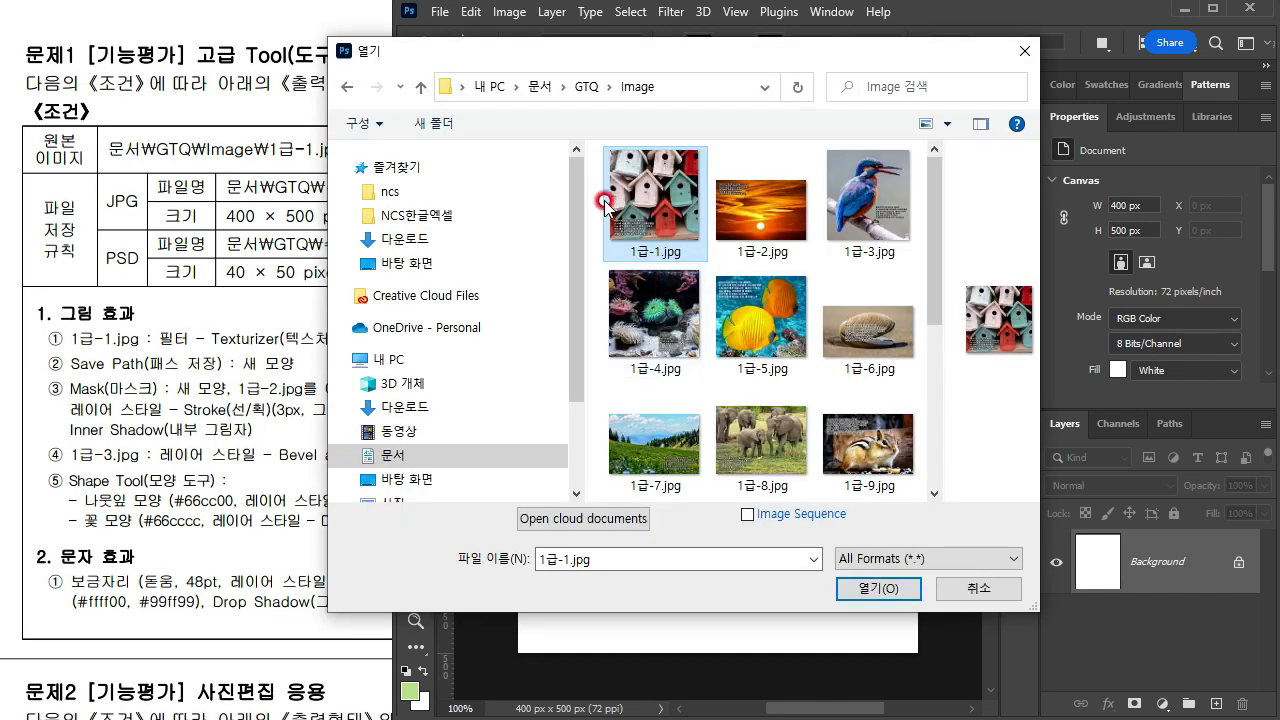
pyautogui.click(860, 592)
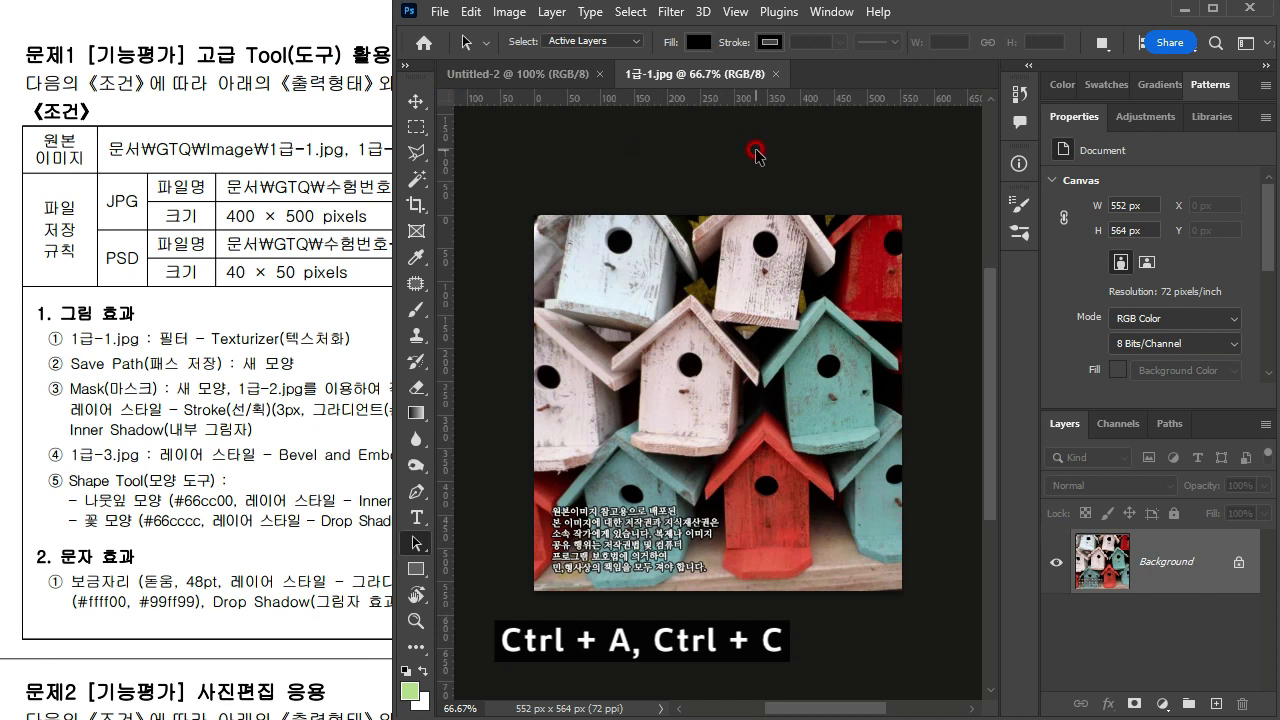
pyautogui.hotkey('ctrl', 'a')
pyautogui.hotkey('ctrl', 'c')
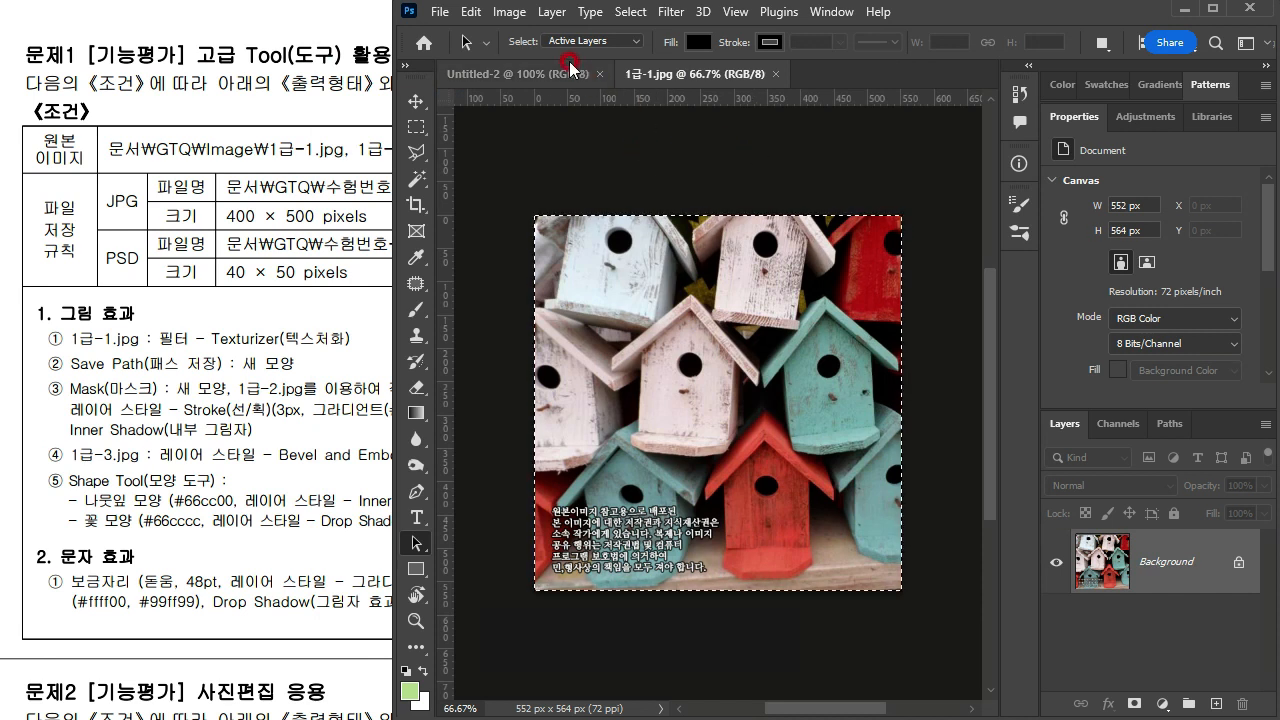
pyautogui.click(540, 74)
pyautogui.hotkey('ctrl', 'a')
pyautogui.hotkey('ctrl', 'v')
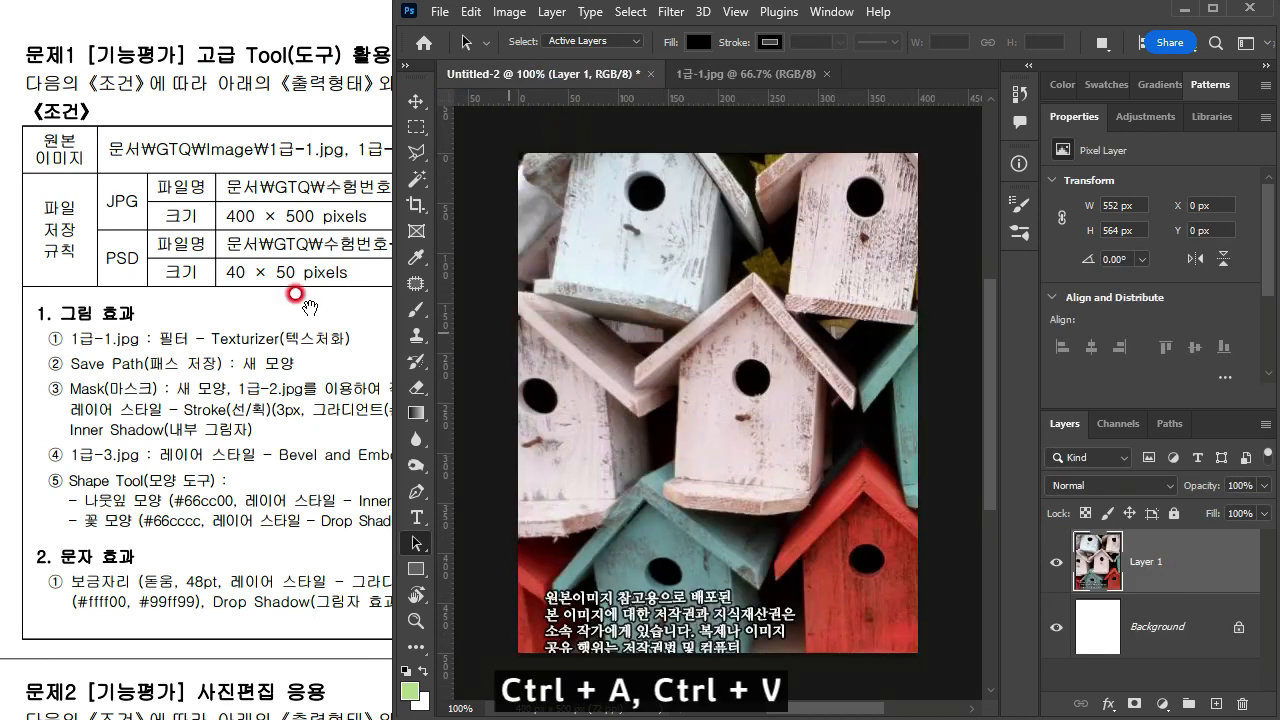
# Step: Free-transform the pasted birdhouse layer to about 95% and reposition it to match the reference composition
pyautogui.click(200, 273)
pyautogui.hscroll(5, 405, 317)
pyautogui.moveTo(637, 400); pyautogui.dragTo(531, 400)
pyautogui.click(833, 417)
pyautogui.scroll(-2, 835, 421)
pyautogui.moveTo(648, 392); pyautogui.dragTo(630, 364)
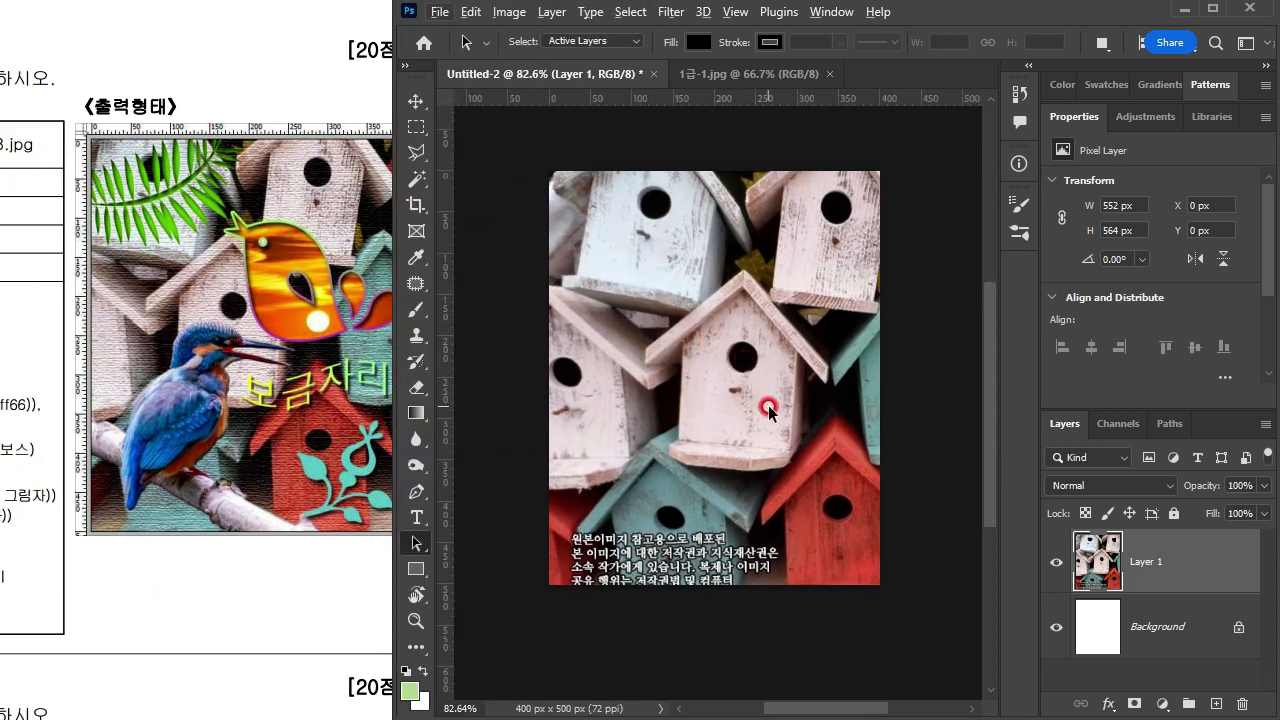
pyautogui.click(757, 350)
pyautogui.hotkey('ctrl', 't')
pyautogui.moveTo(829, 300); pyautogui.dragTo(760, 283)
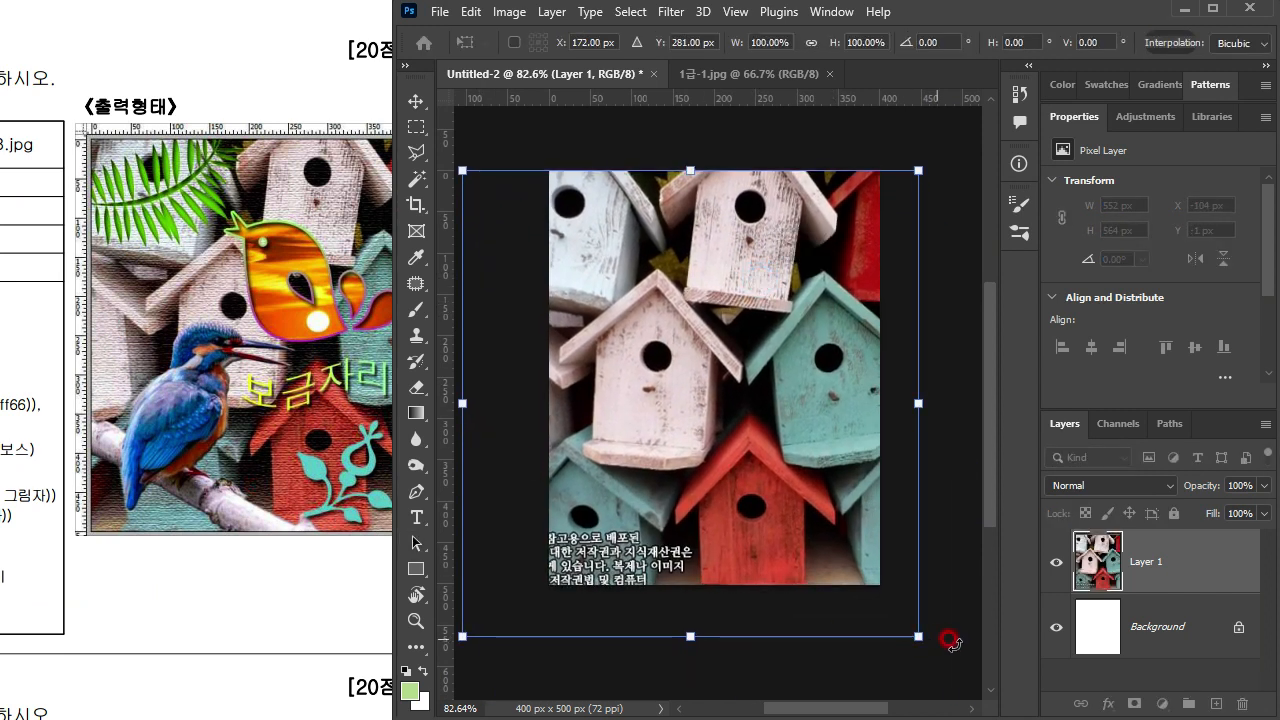
pyautogui.moveTo(929, 640); pyautogui.dragTo(889, 607)
pyautogui.moveTo(686, 451); pyautogui.dragTo(743, 449)
pyautogui.click(367, 245)
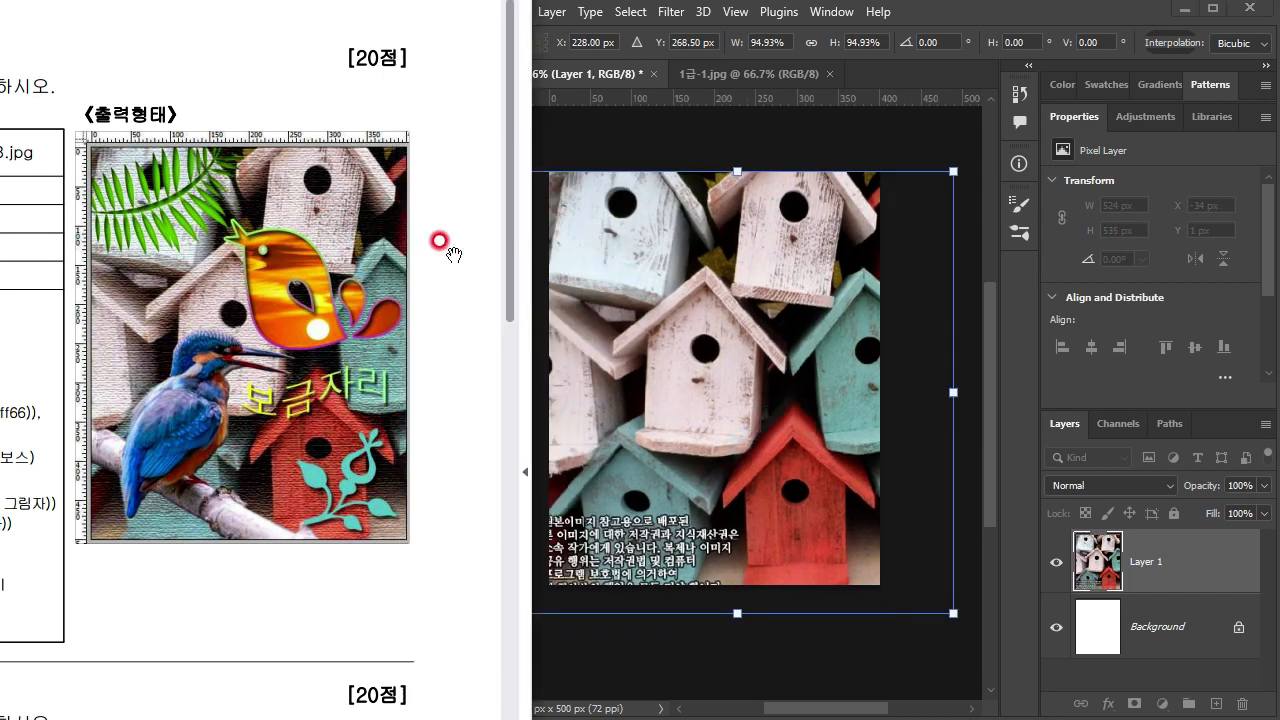
# Step: Scale the birdhouse layer down to about 514 × 525 px and shift it up to about Y -3 px
pyautogui.click(765, 534)
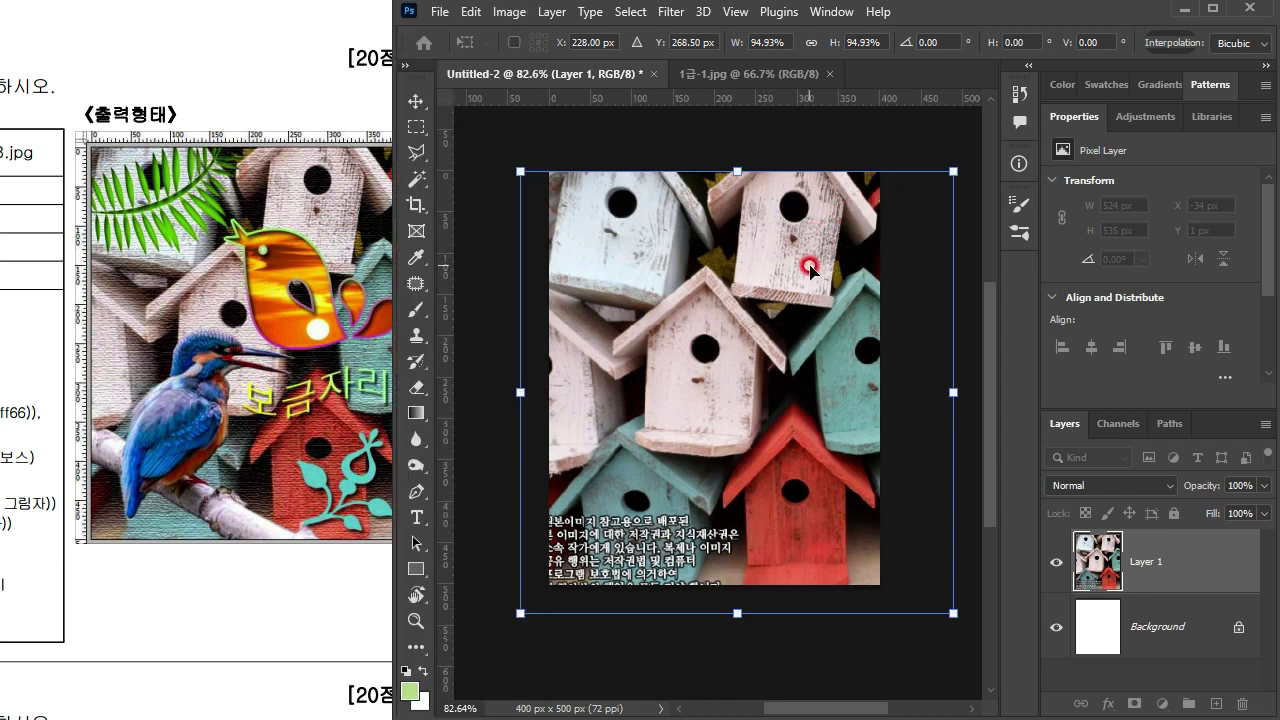
pyautogui.moveTo(942, 612); pyautogui.dragTo(938, 587)
pyautogui.press('Return')
pyautogui.press('a')
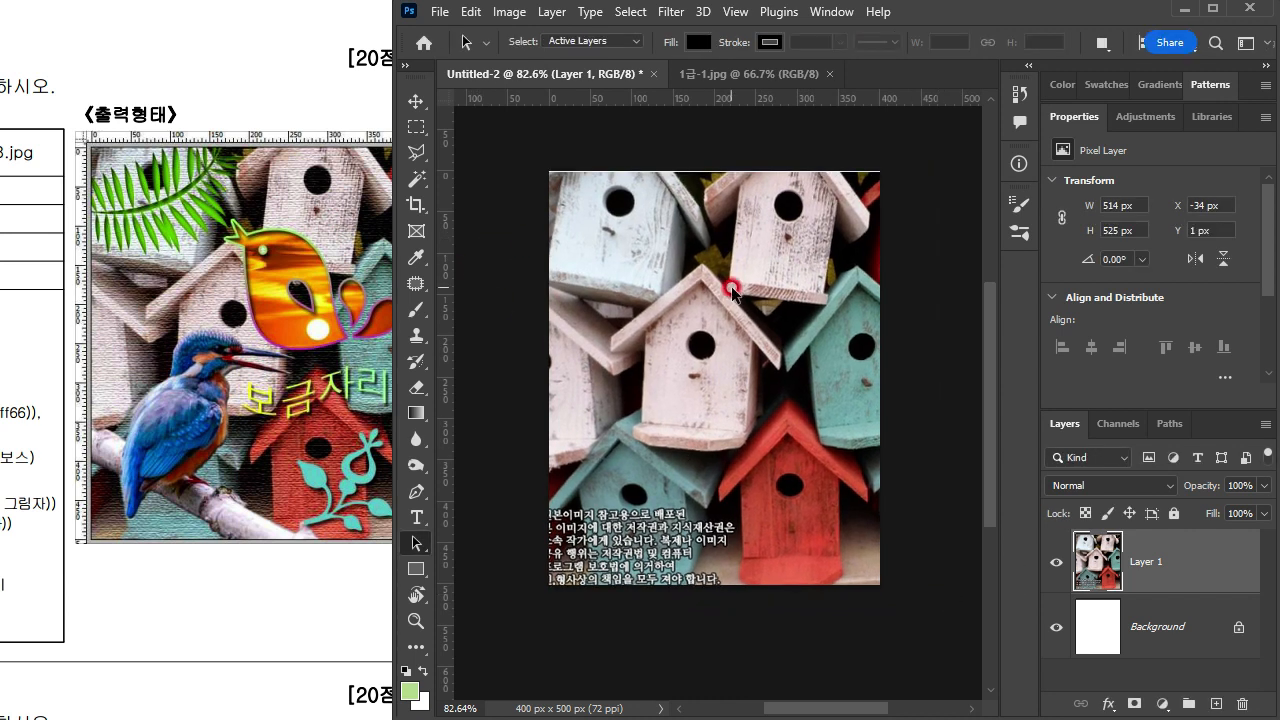
pyautogui.press('m')
pyautogui.moveTo(726, 285); pyautogui.dragTo(726, 282)
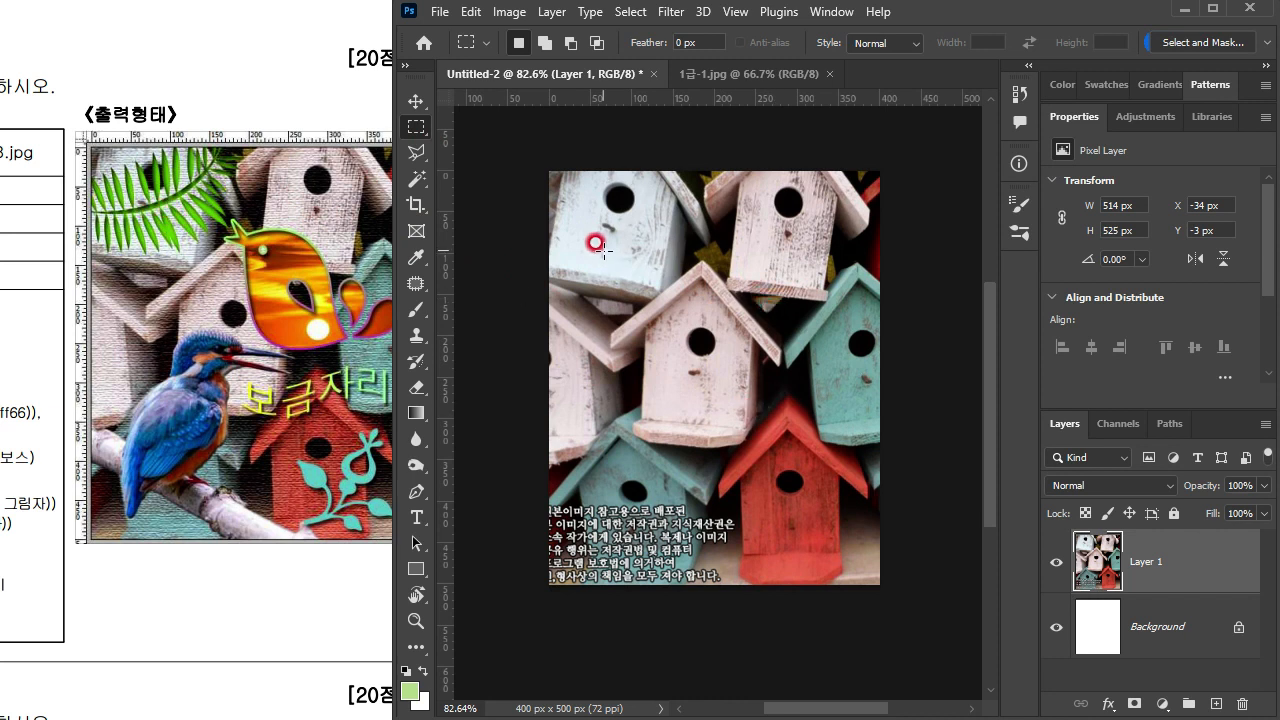
# Step: Configure the grid preferences with a gridline every 100 pixels and 1 subdivision
pyautogui.hotkey('ctrl', 'k')
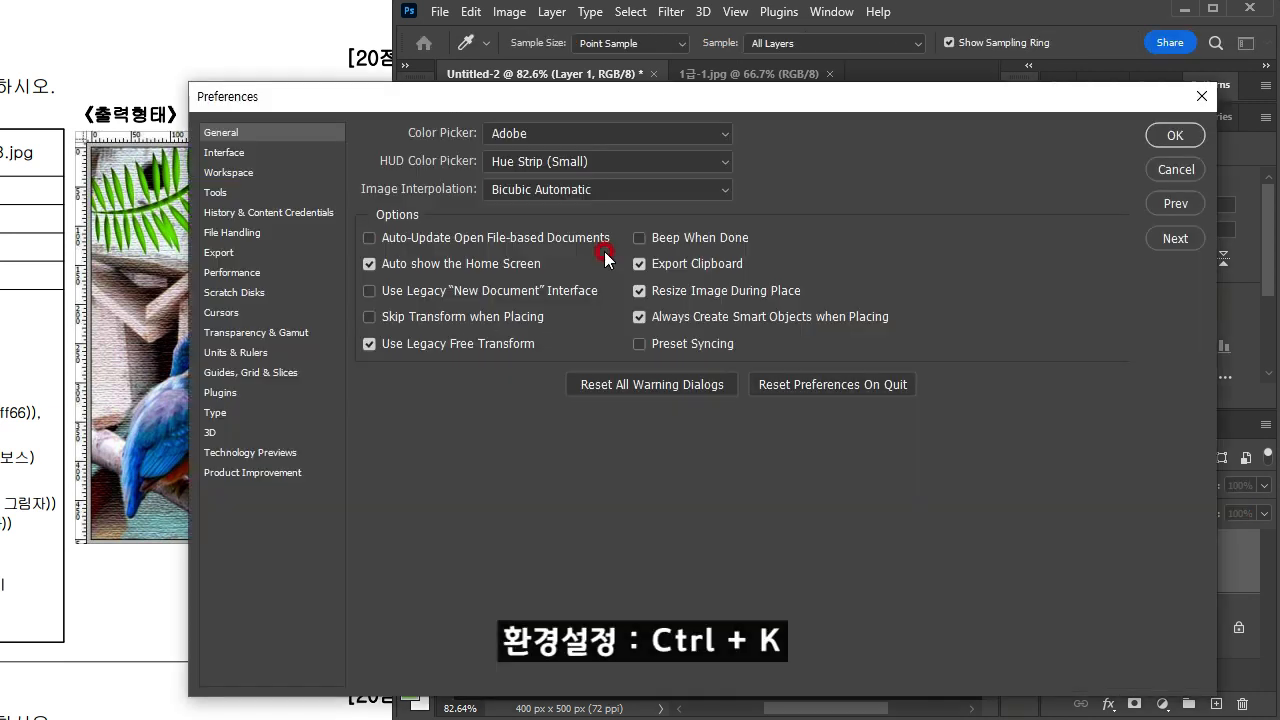
pyautogui.moveTo(323, 100); pyautogui.dragTo(364, 75)
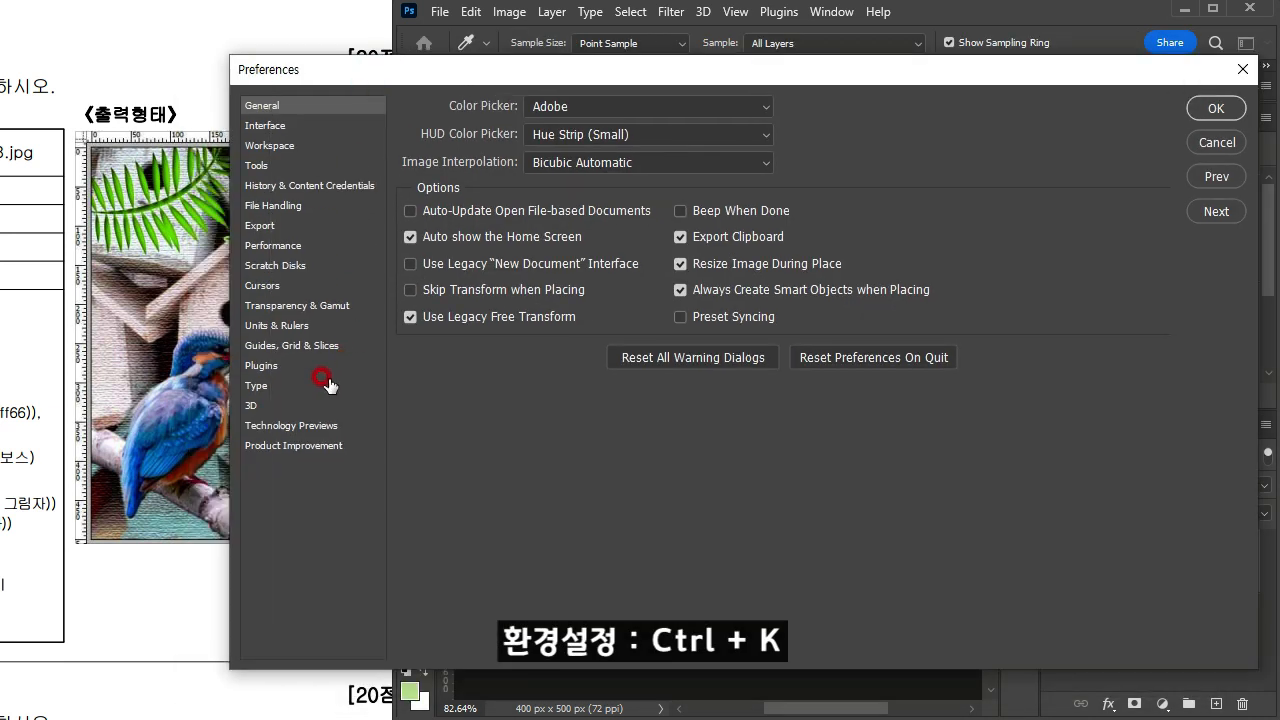
pyautogui.click(281, 346)
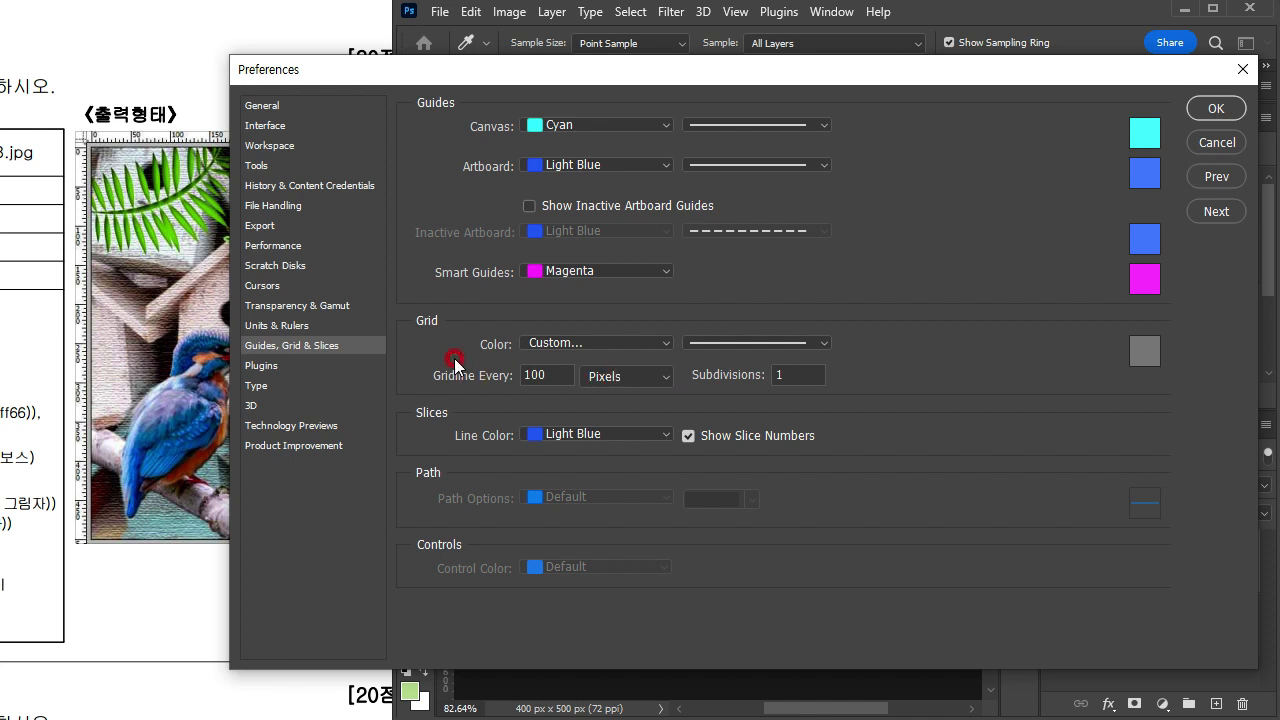
pyautogui.click(648, 383)
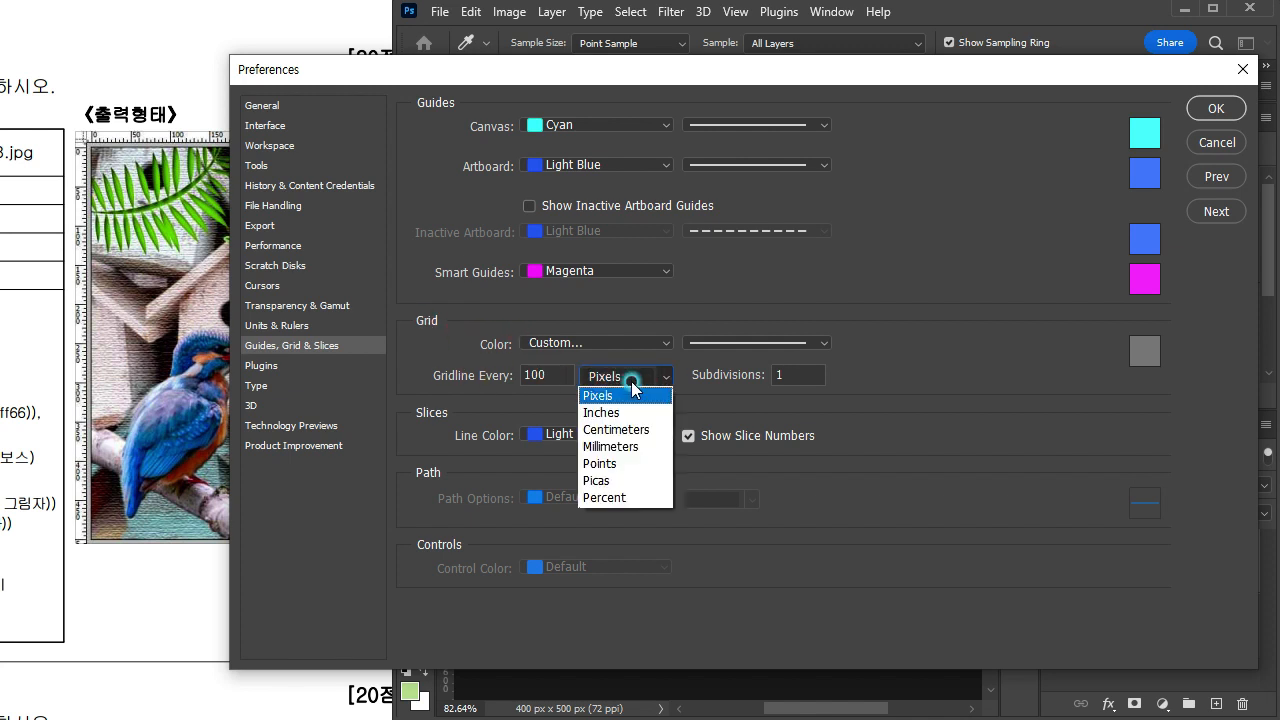
pyautogui.click(634, 390)
pyautogui.moveTo(558, 378); pyautogui.dragTo(527, 378)
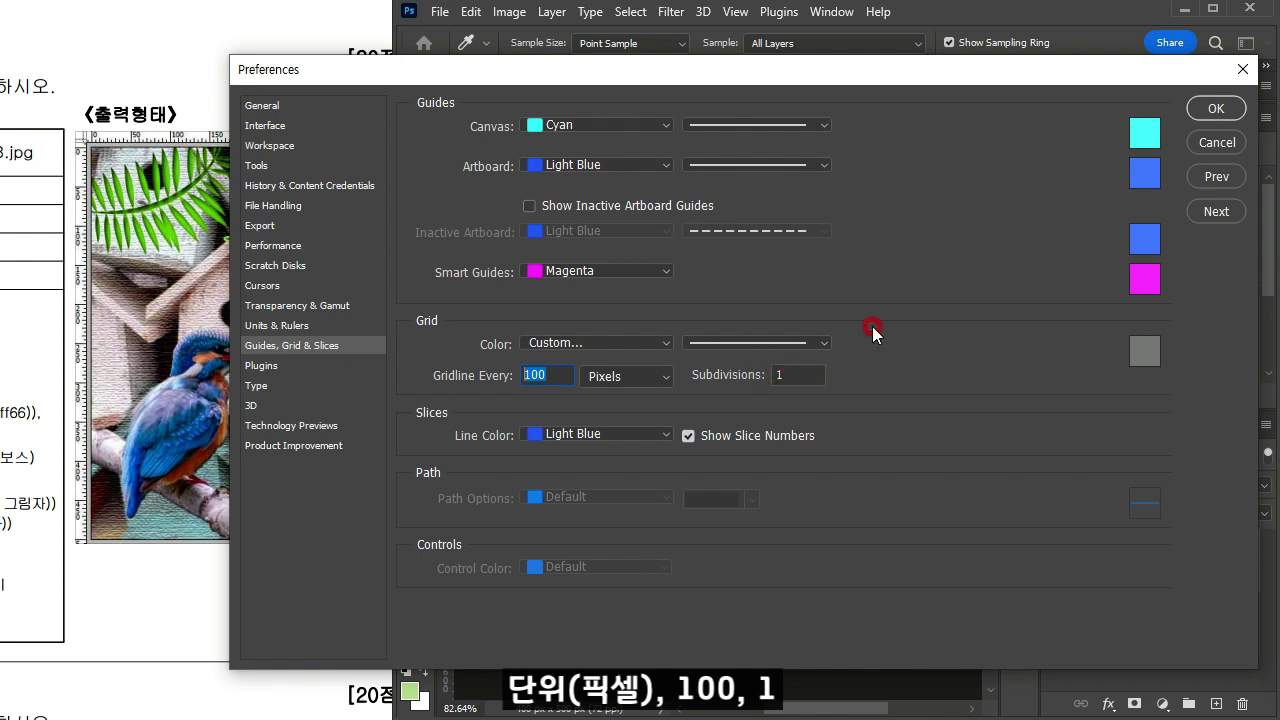
pyautogui.click(1220, 108)
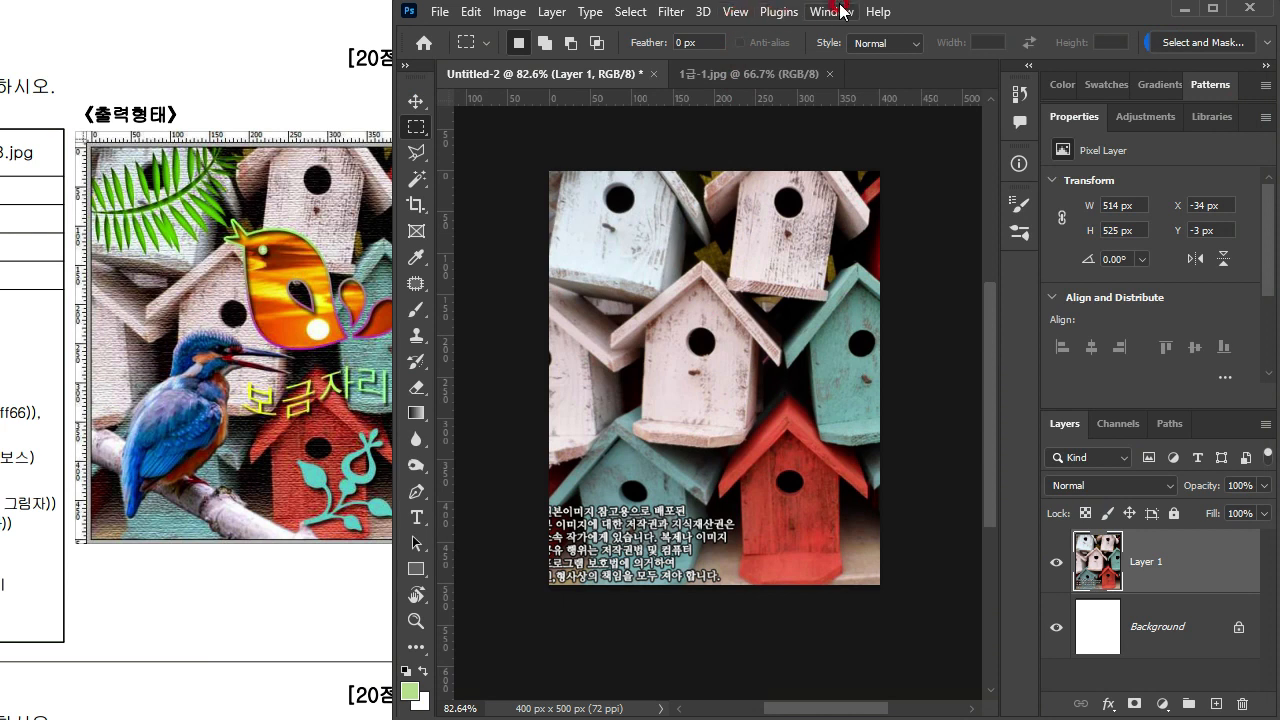
# Step: Show the grid over the birdhouse document
pyautogui.click(735, 12)
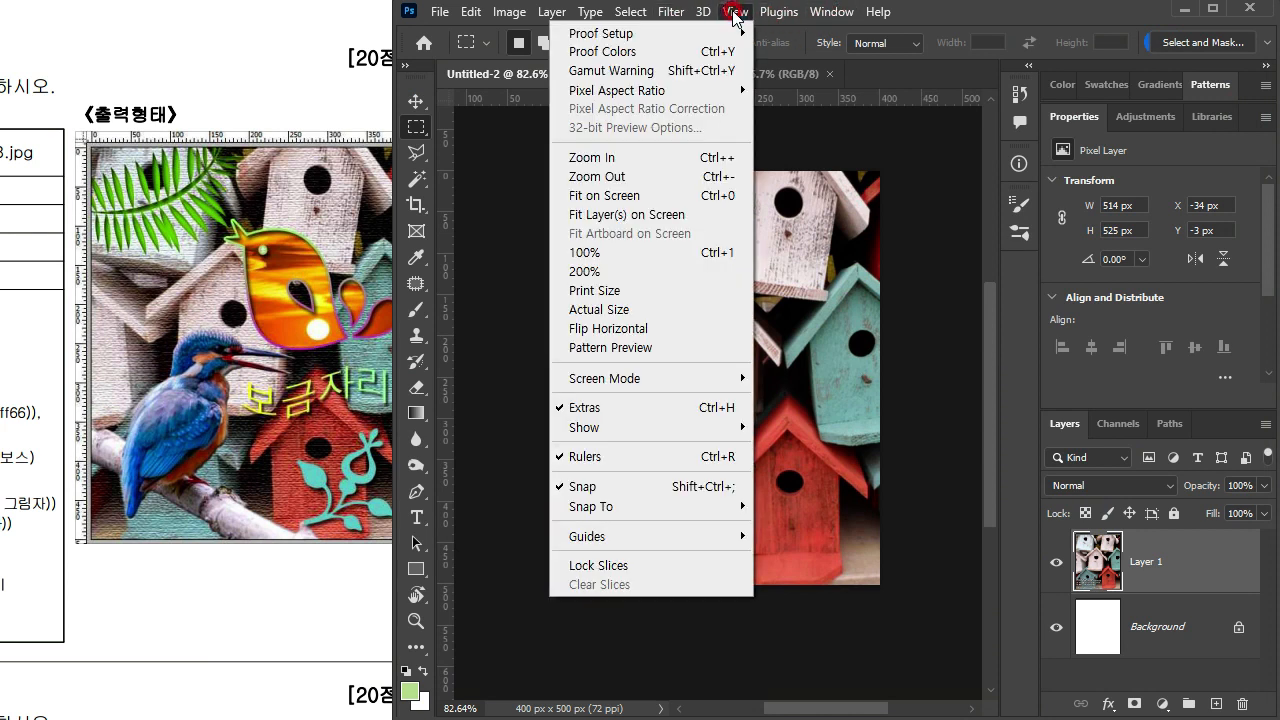
pyautogui.moveTo(692, 430)
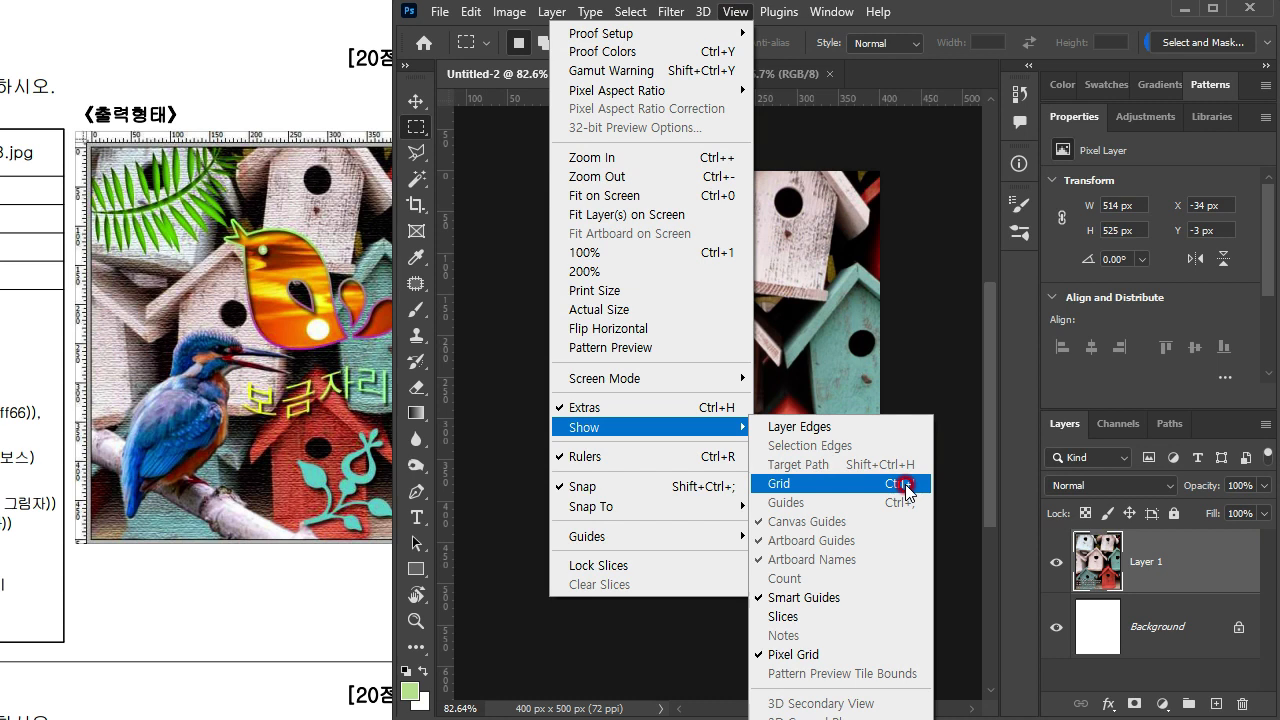
pyautogui.click(928, 22)
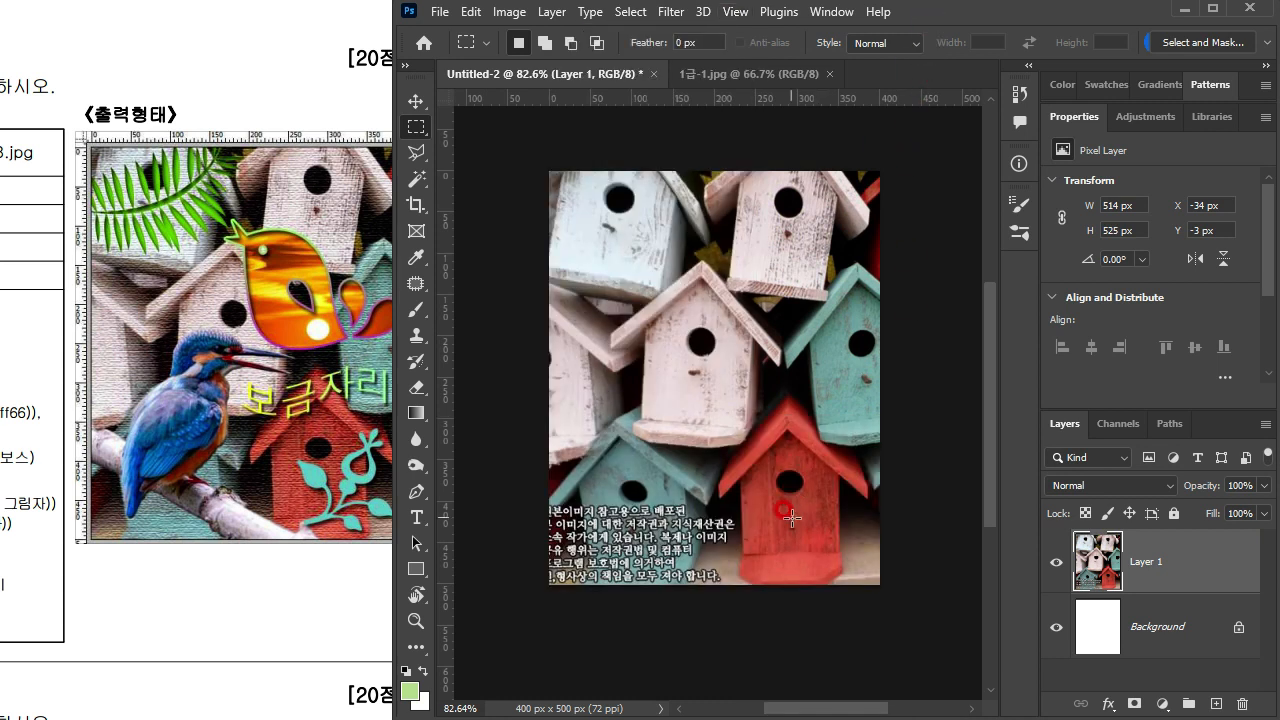
pyautogui.hotkey('ctrl', "'")
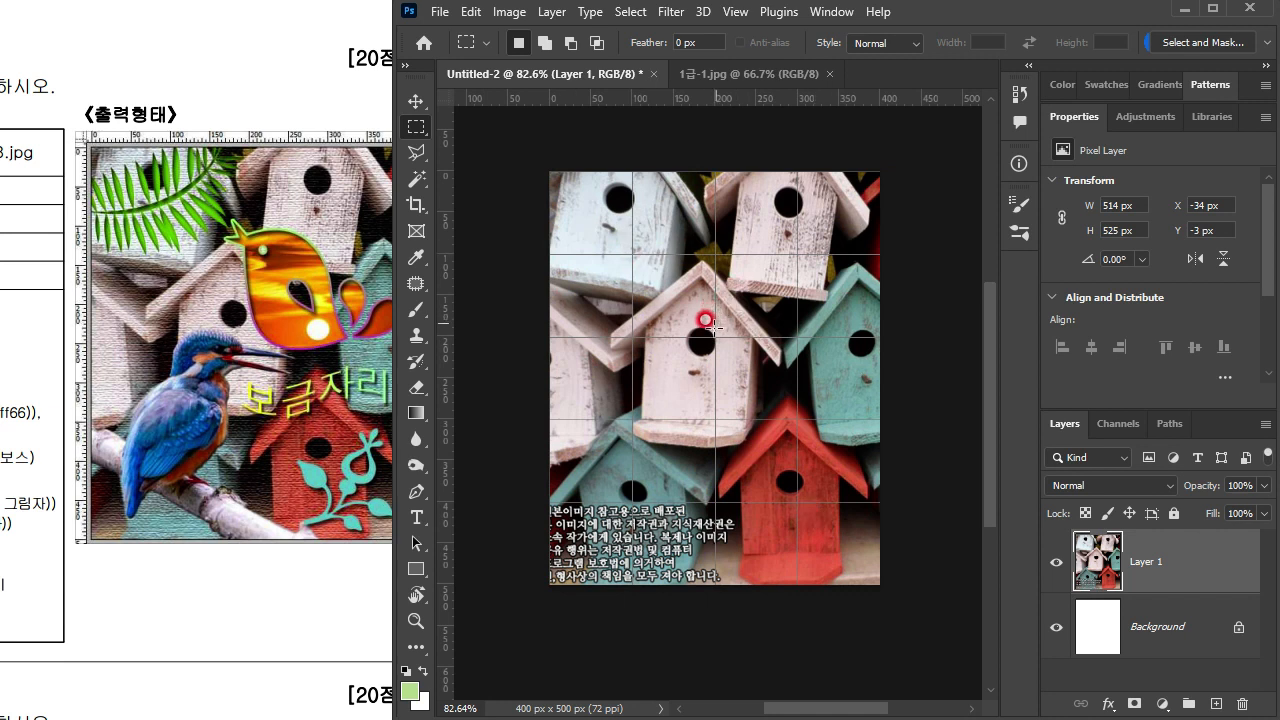
pyautogui.click(250, 183)
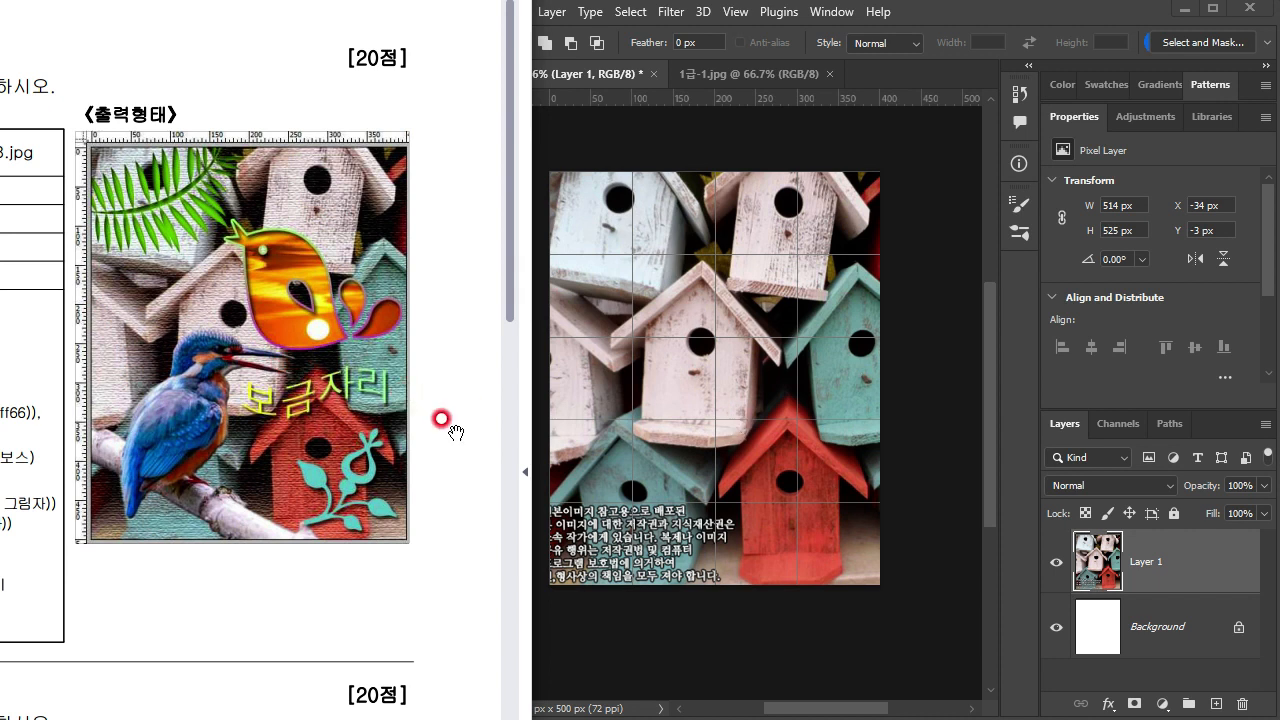
pyautogui.click(799, 358)
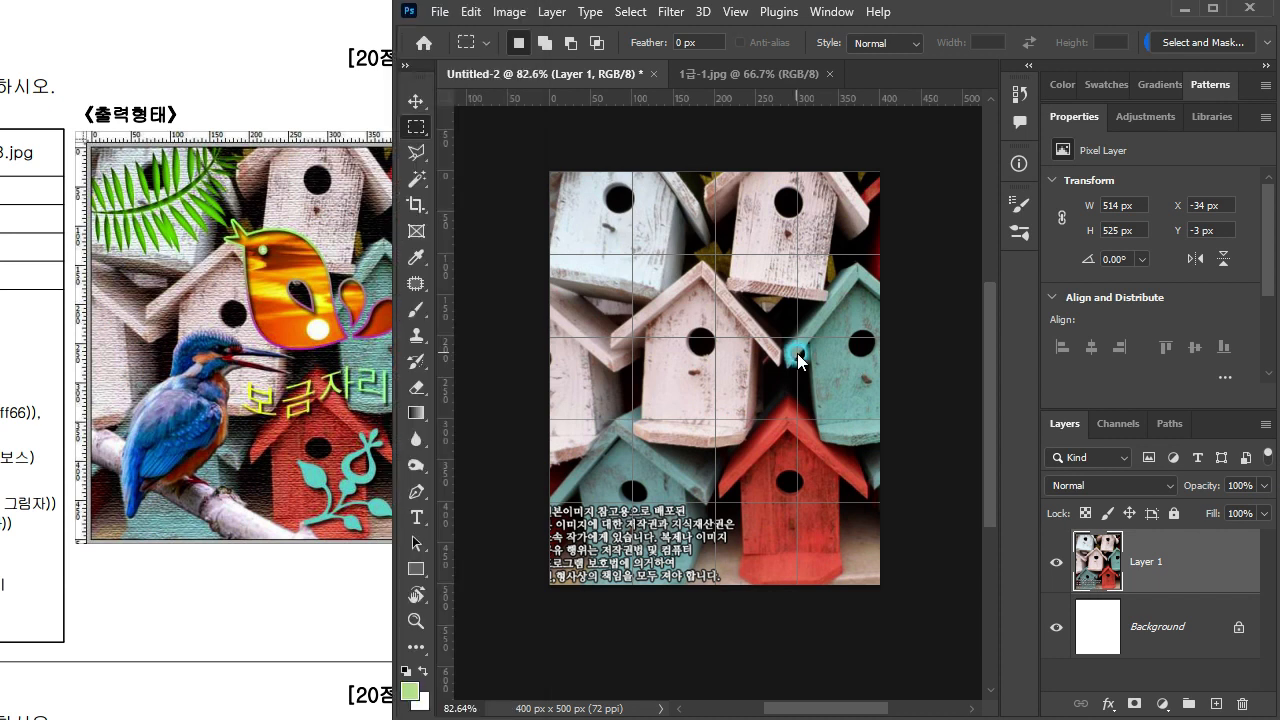
pyautogui.click(671, 12)
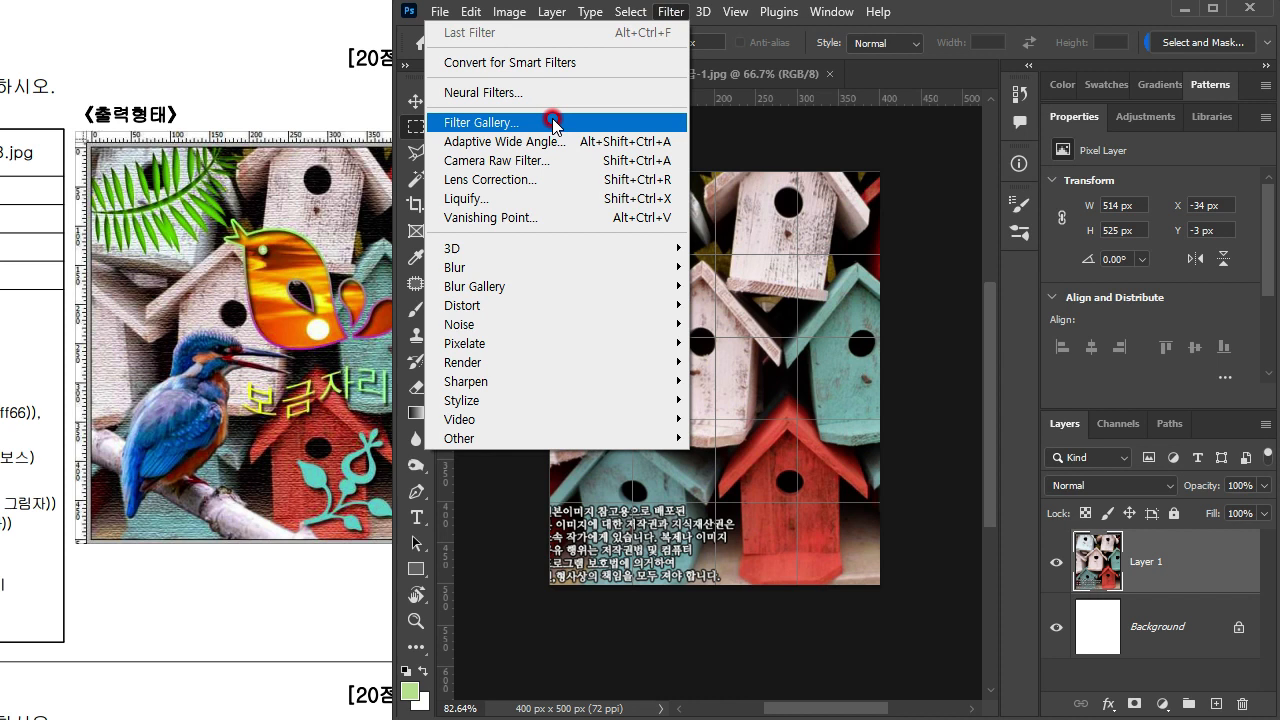
pyautogui.moveTo(538, 270)
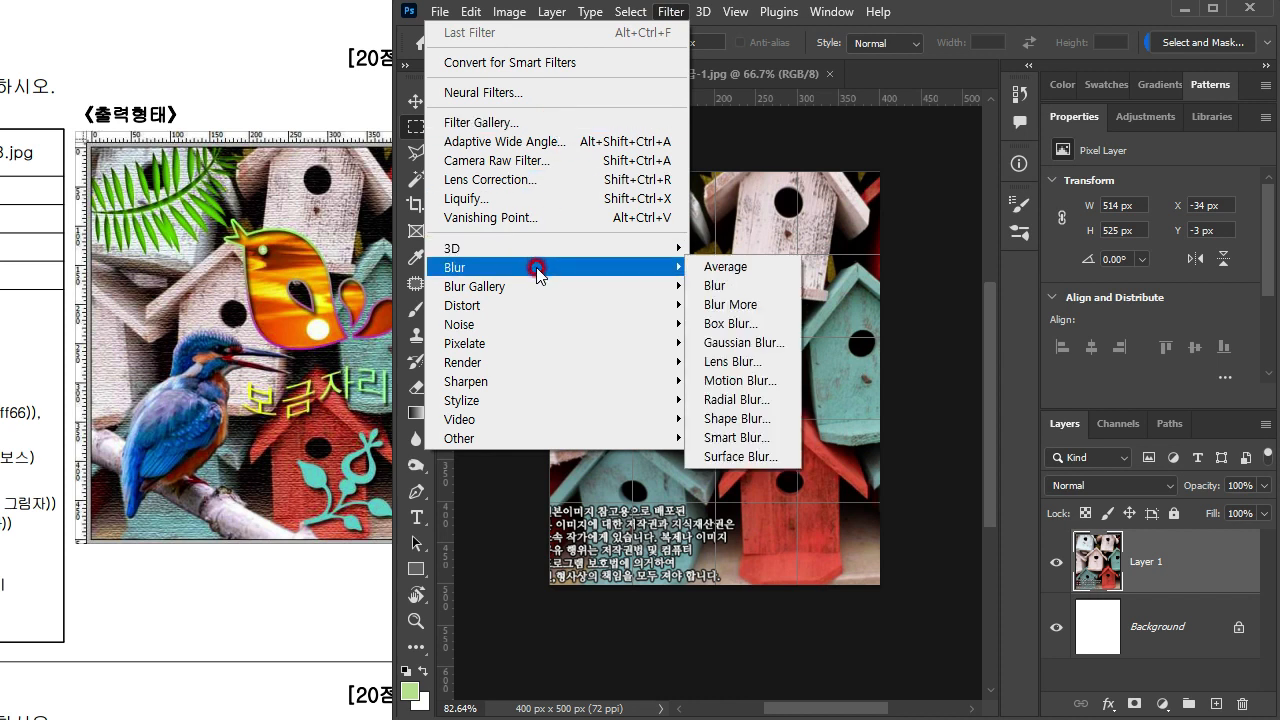
pyautogui.moveTo(541, 316)
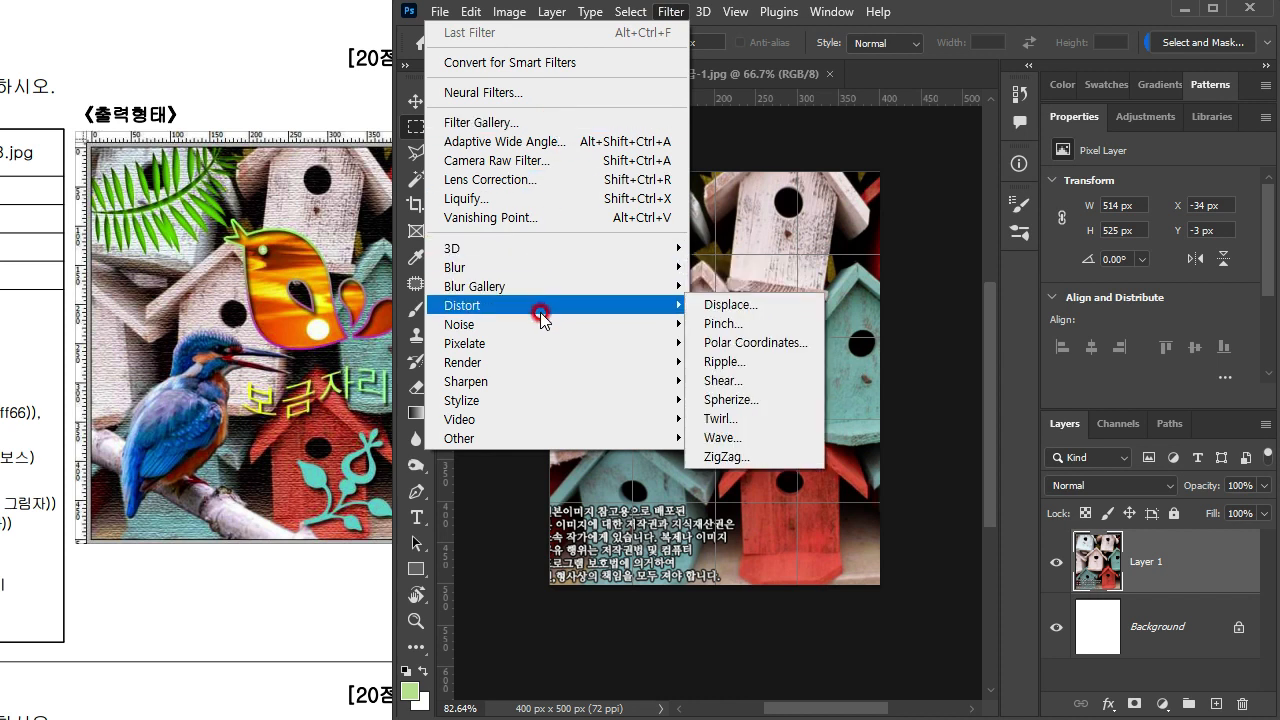
pyautogui.moveTo(538, 325)
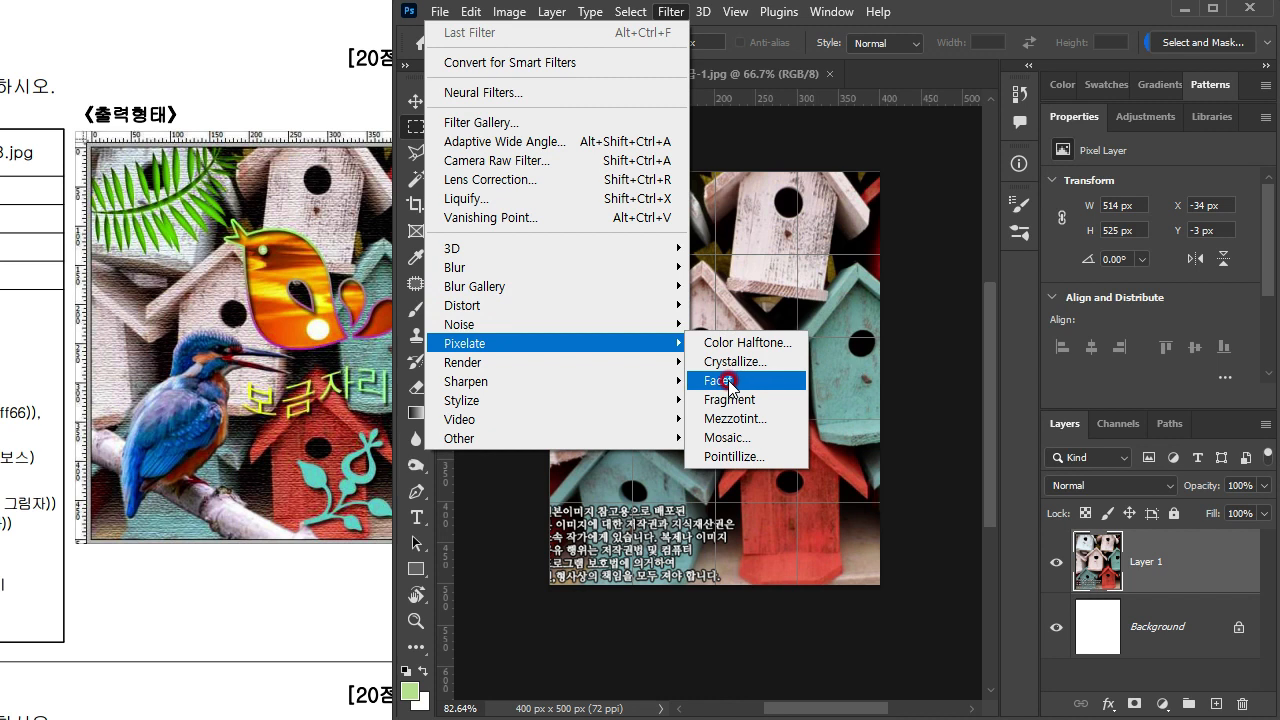
pyautogui.moveTo(626, 370)
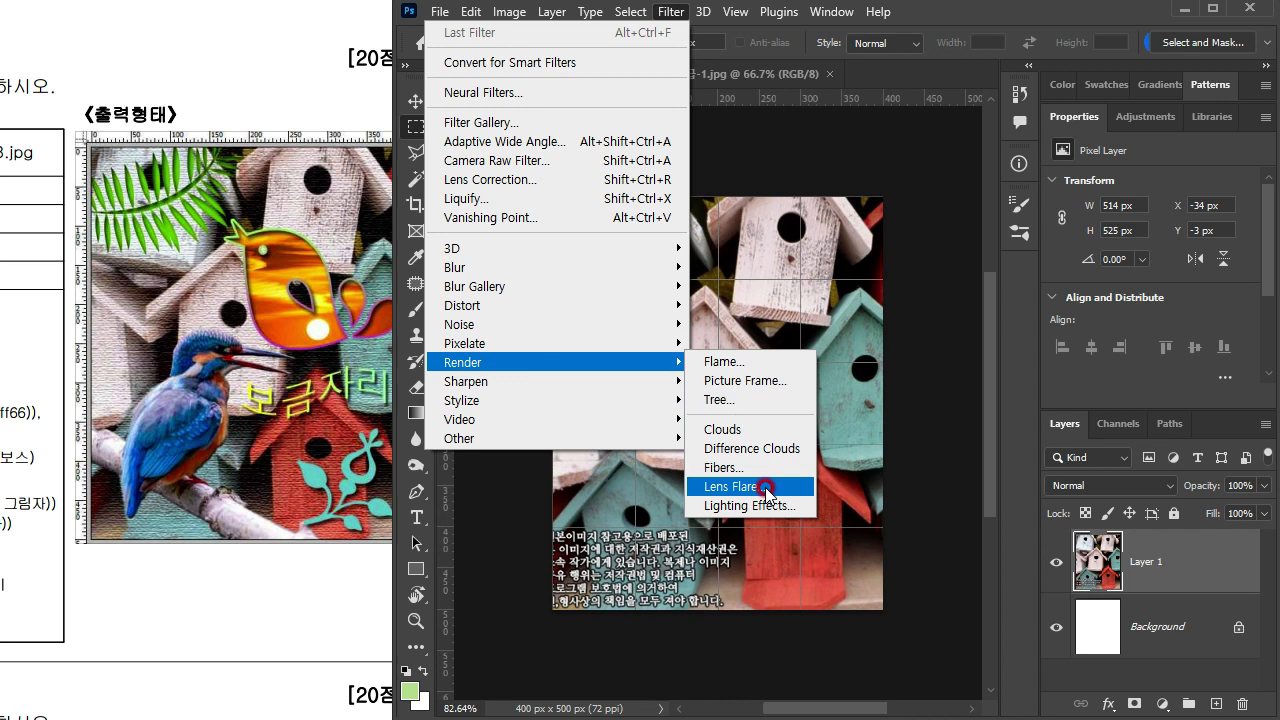
pyautogui.click(913, 18)
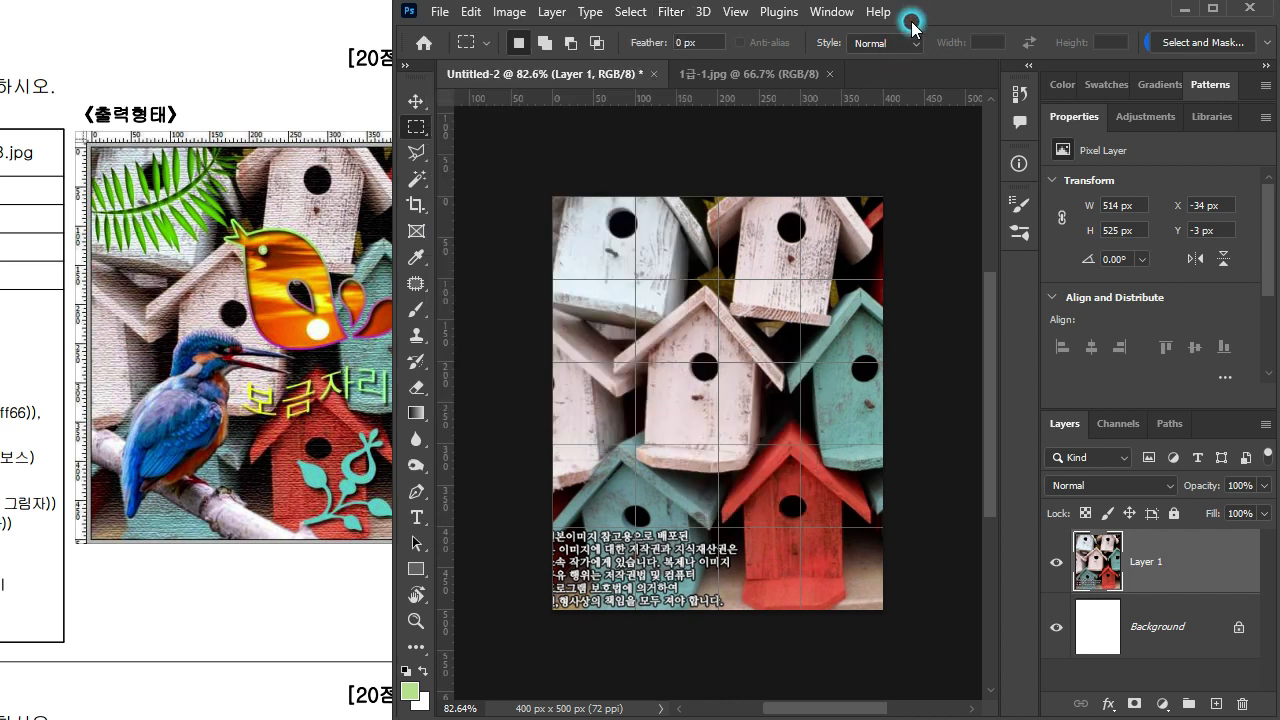
# Step: Try the Texturizer filter with the Sandstone texture on the birdhouse layer, and undo it
pyautogui.click(672, 11)
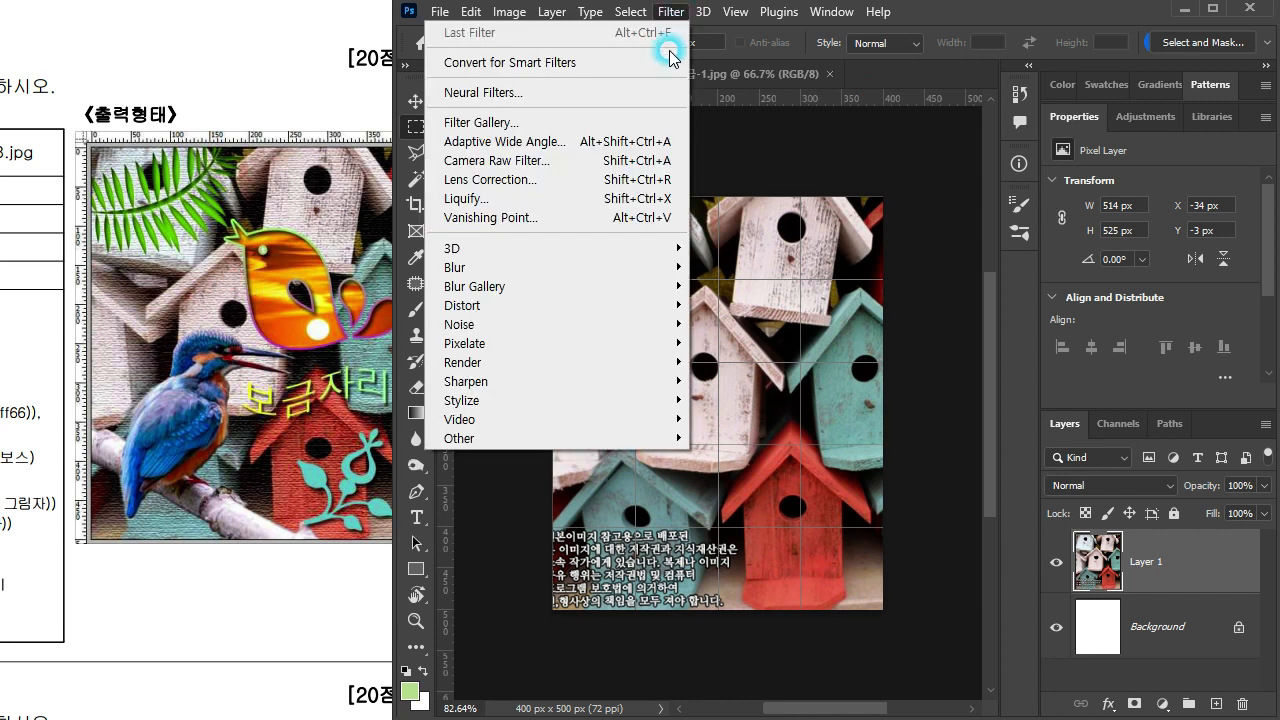
pyautogui.click(607, 121)
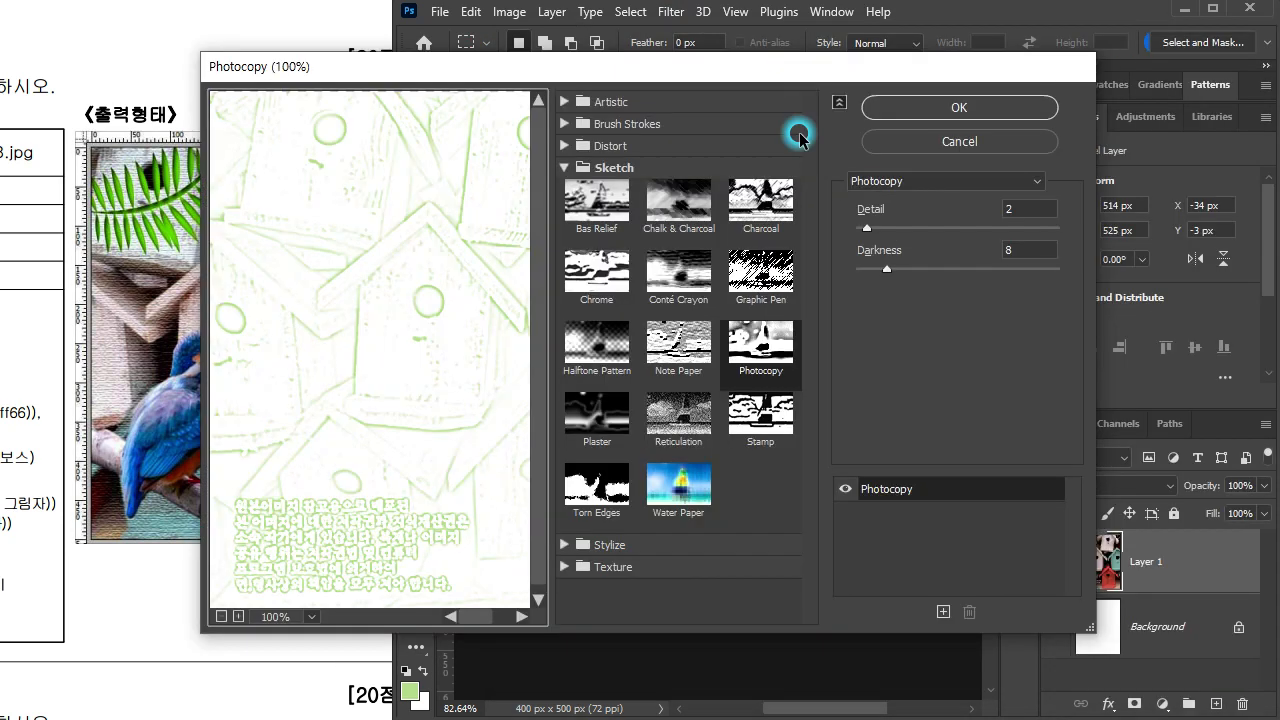
pyautogui.click(611, 566)
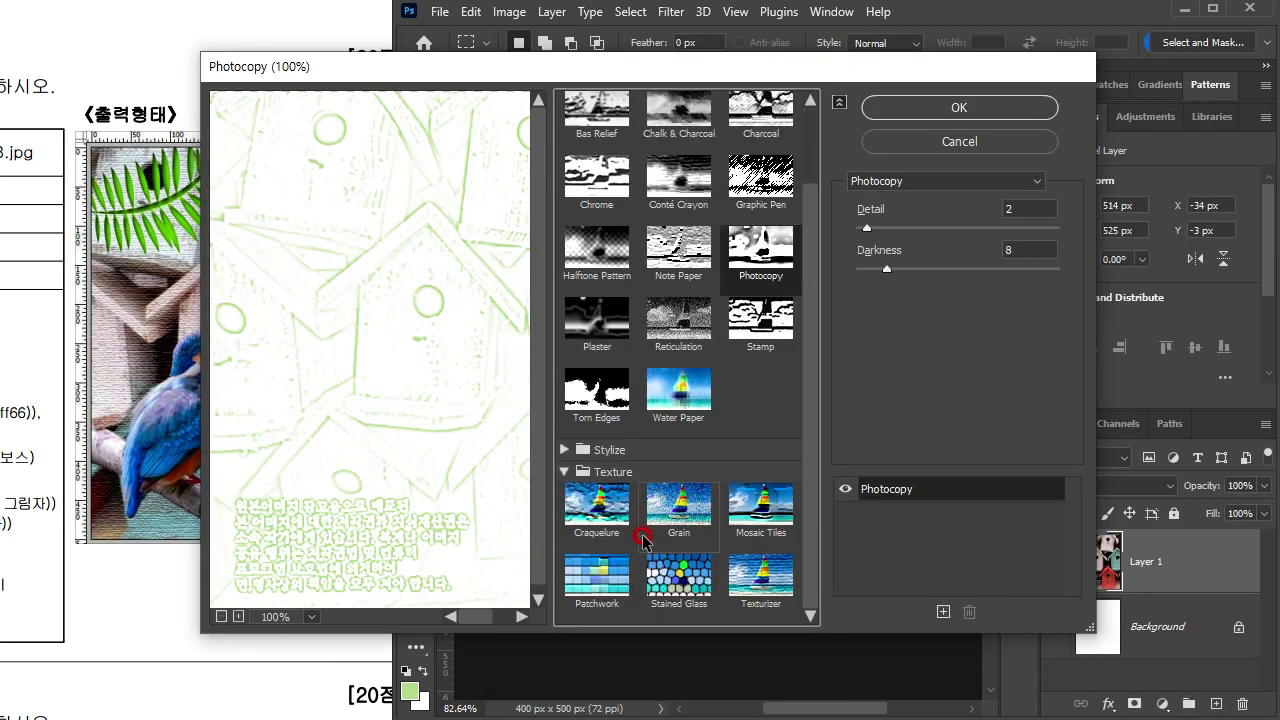
pyautogui.click(769, 592)
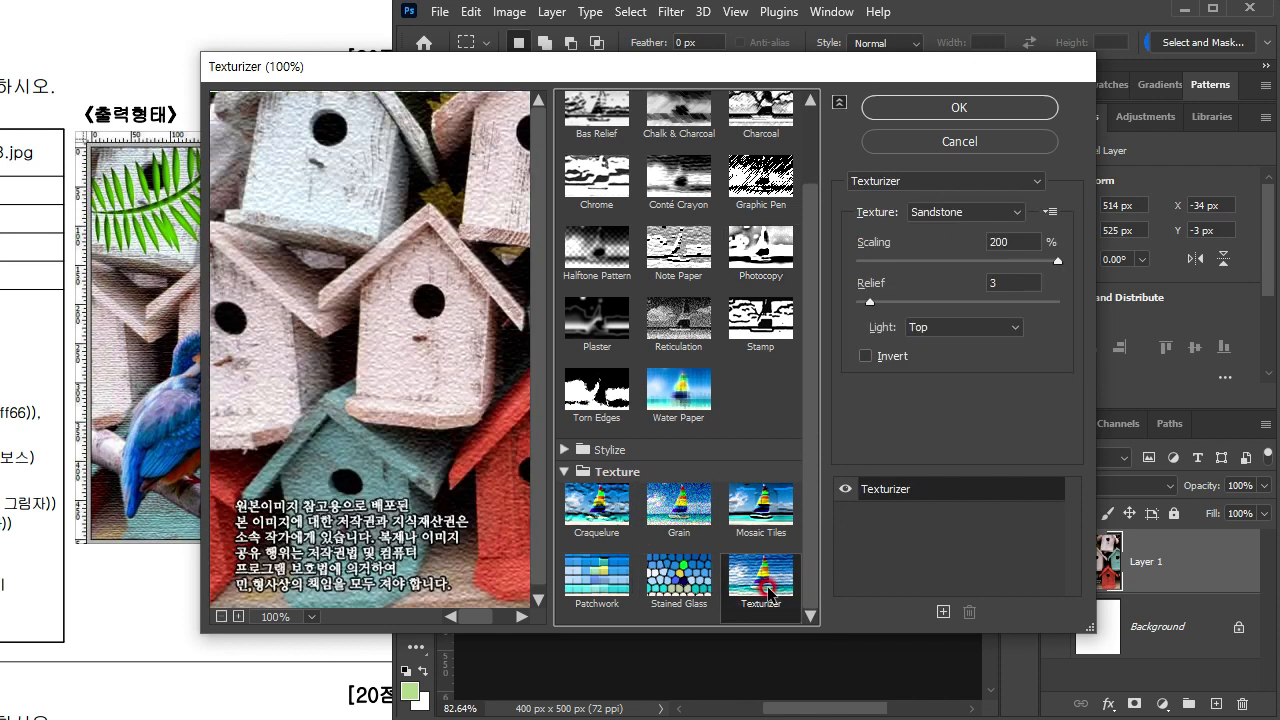
pyautogui.click(1020, 110)
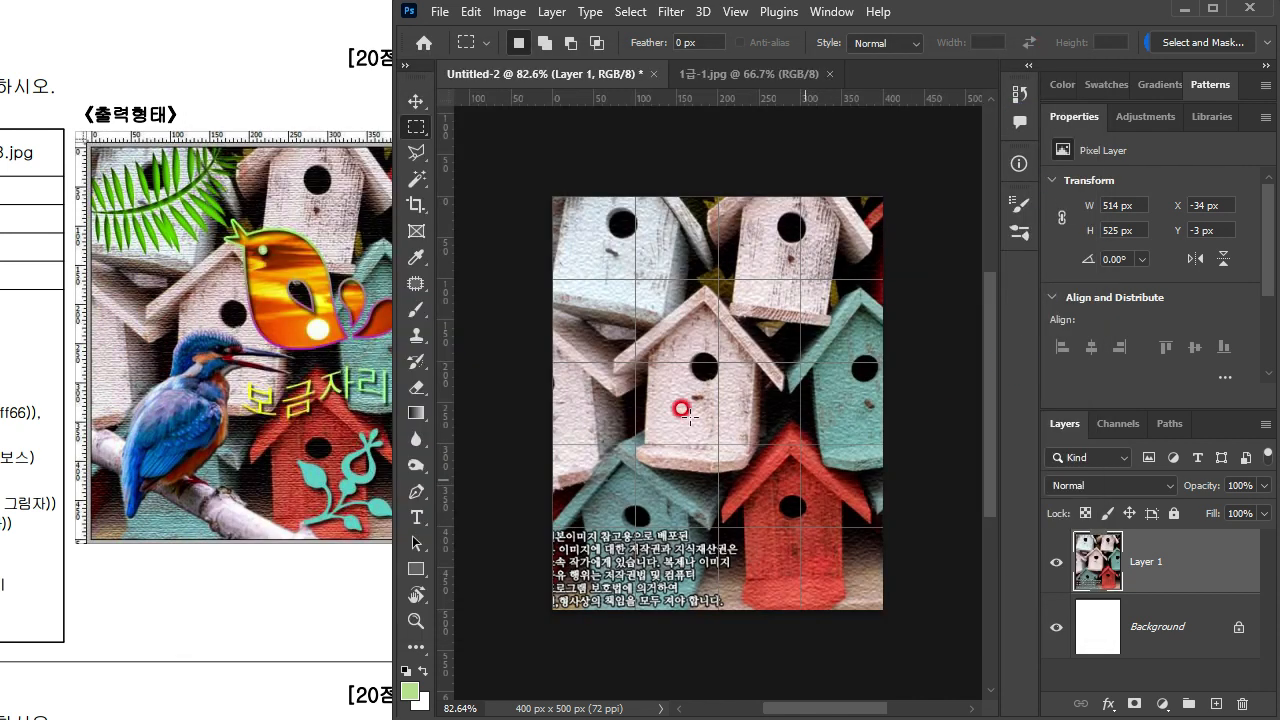
pyautogui.hotkey('ctrl', 'z')
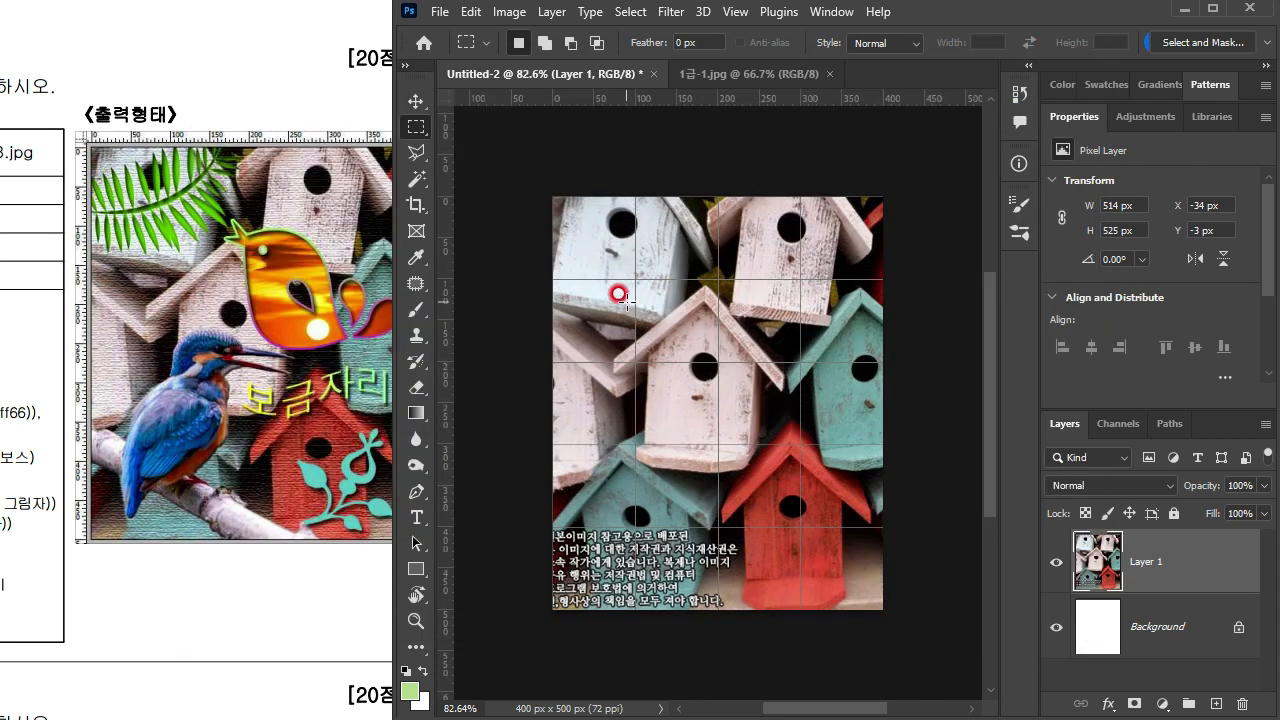
# Step: Choose the Texturizer filter for the birdhouse layer and set its texture to Canvas, trying Brick and Burlap first
pyautogui.click(676, 14)
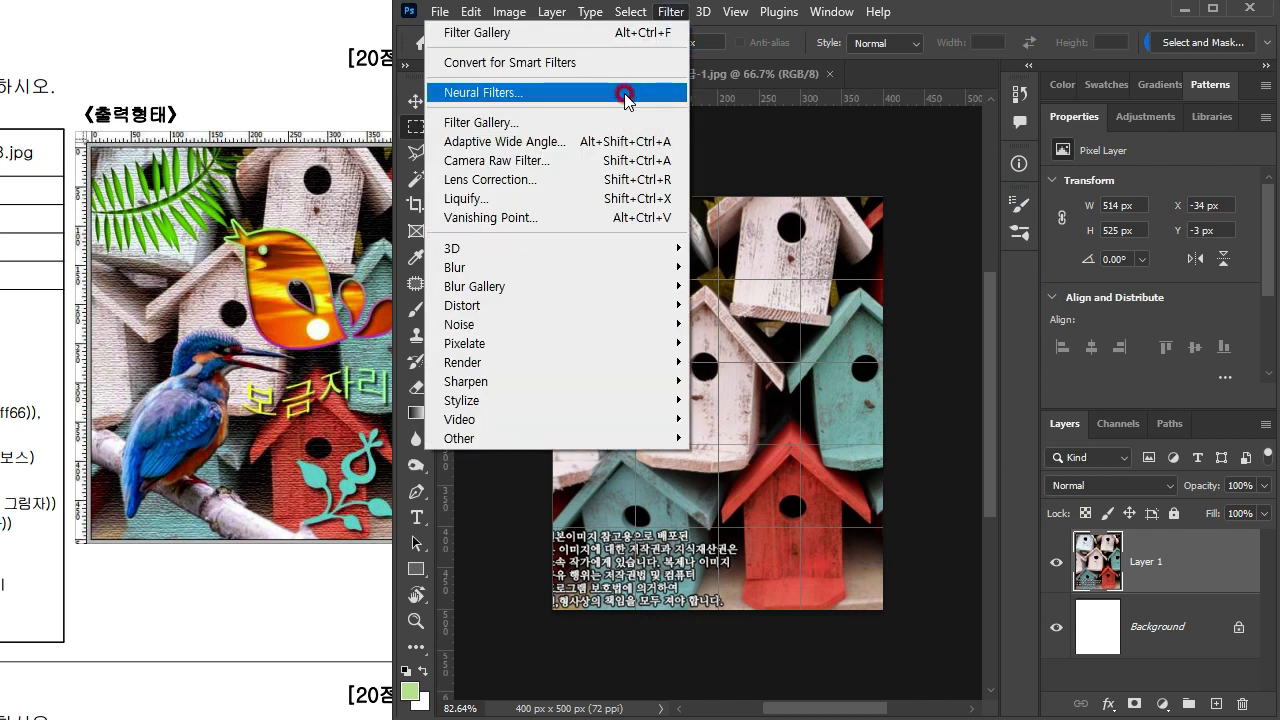
pyautogui.click(632, 125)
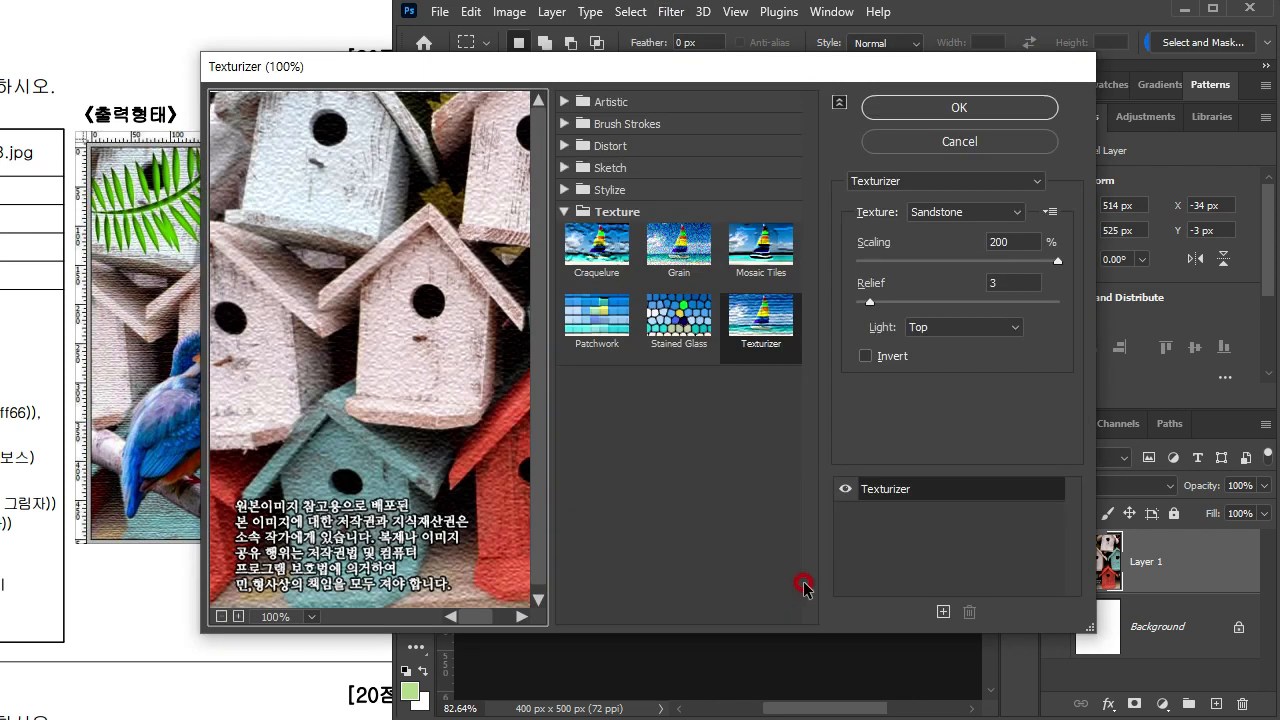
pyautogui.click(779, 320)
pyautogui.click(930, 242)
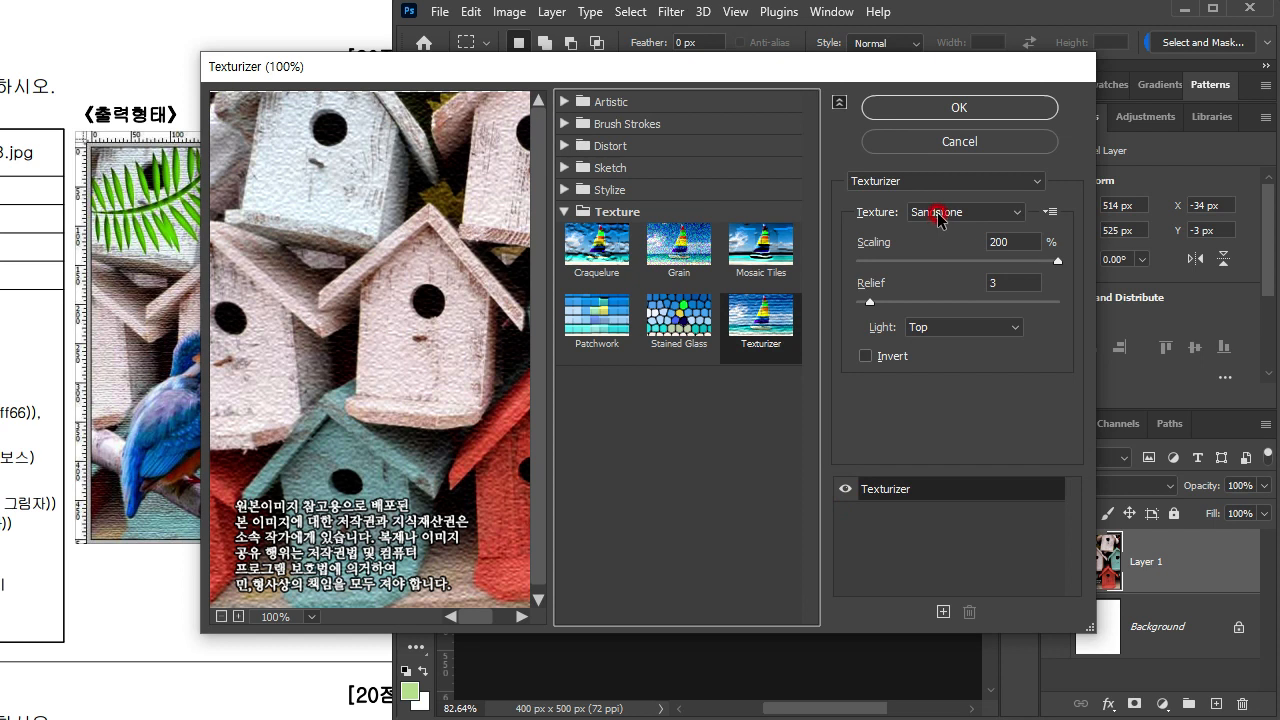
pyautogui.click(940, 213)
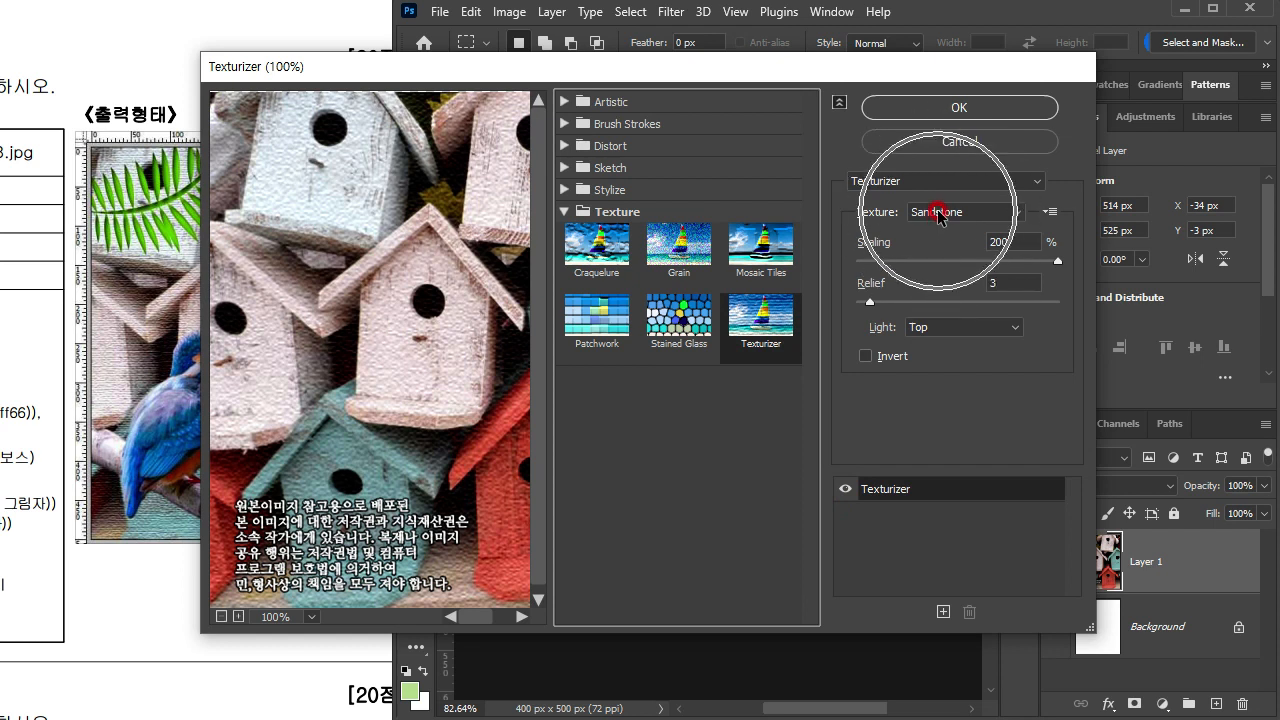
pyautogui.click(935, 231)
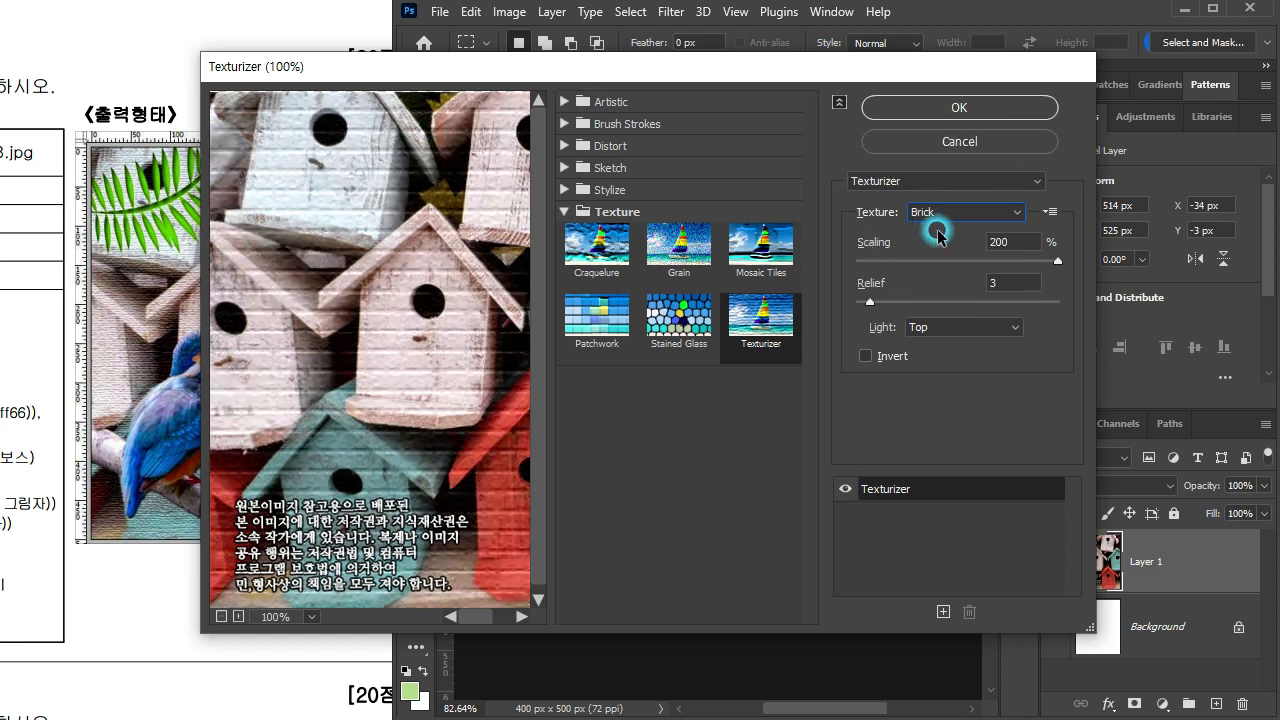
pyautogui.click(918, 212)
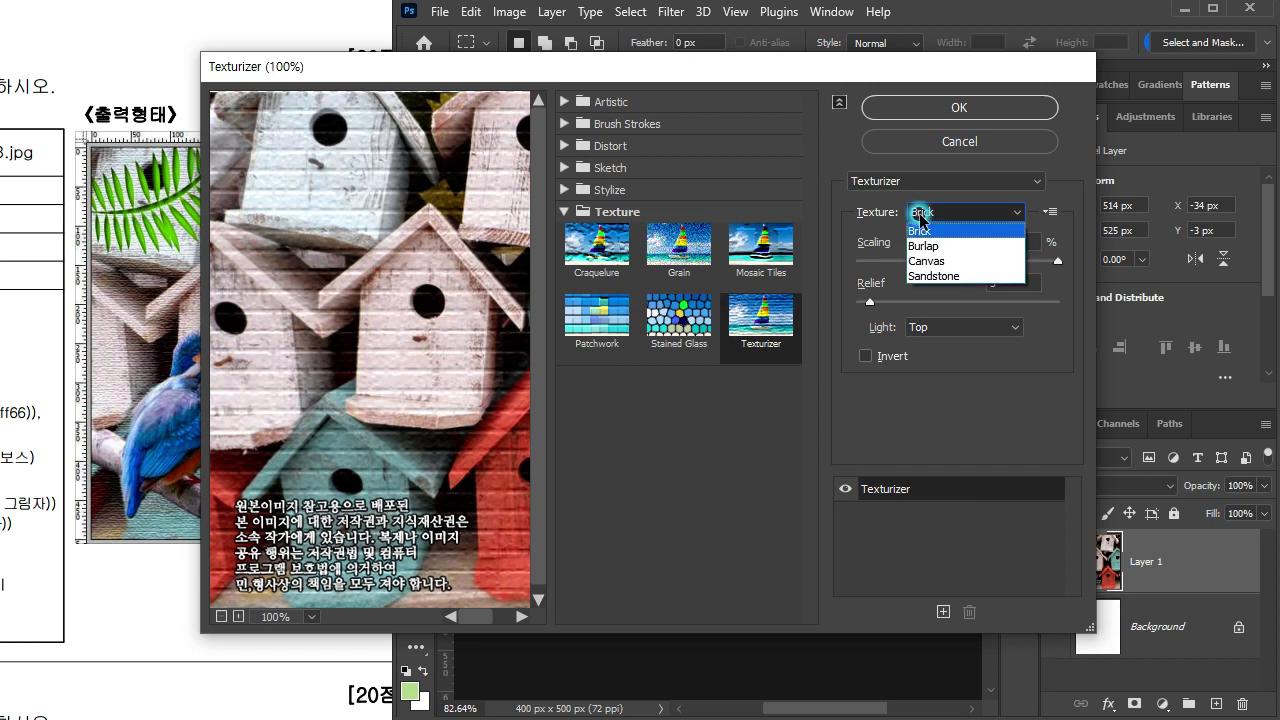
pyautogui.click(930, 246)
pyautogui.click(934, 212)
pyautogui.click(930, 261)
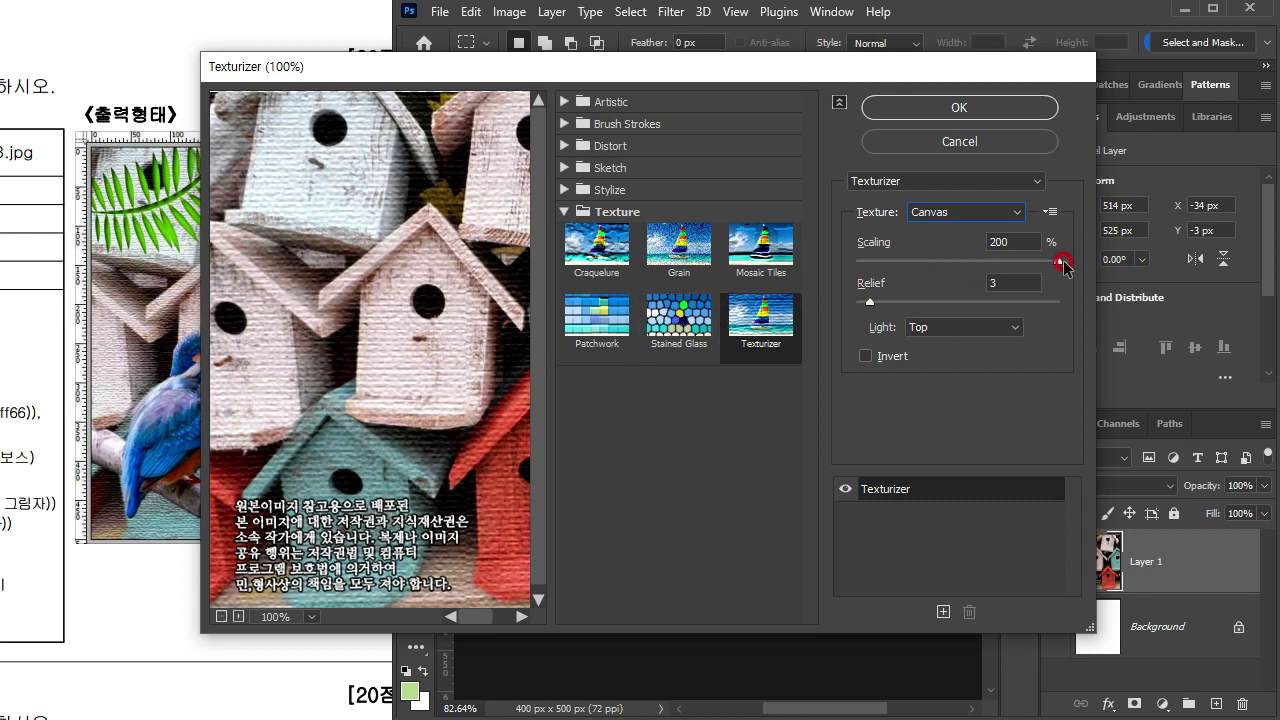
# Step: Reduce the Canvas texture's scaling to about 109% and apply the filter to the birdhouse layer
pyautogui.moveTo(1062, 263); pyautogui.dragTo(940, 279)
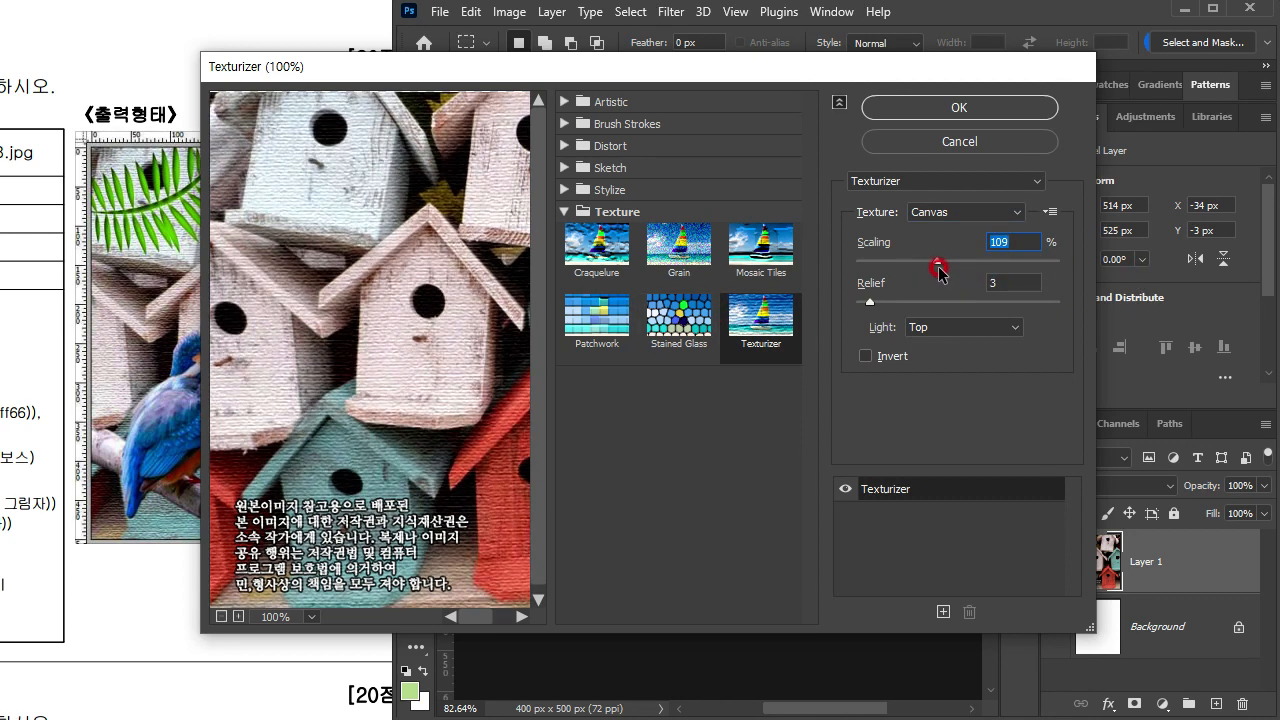
pyautogui.click(935, 264)
pyautogui.click(1009, 108)
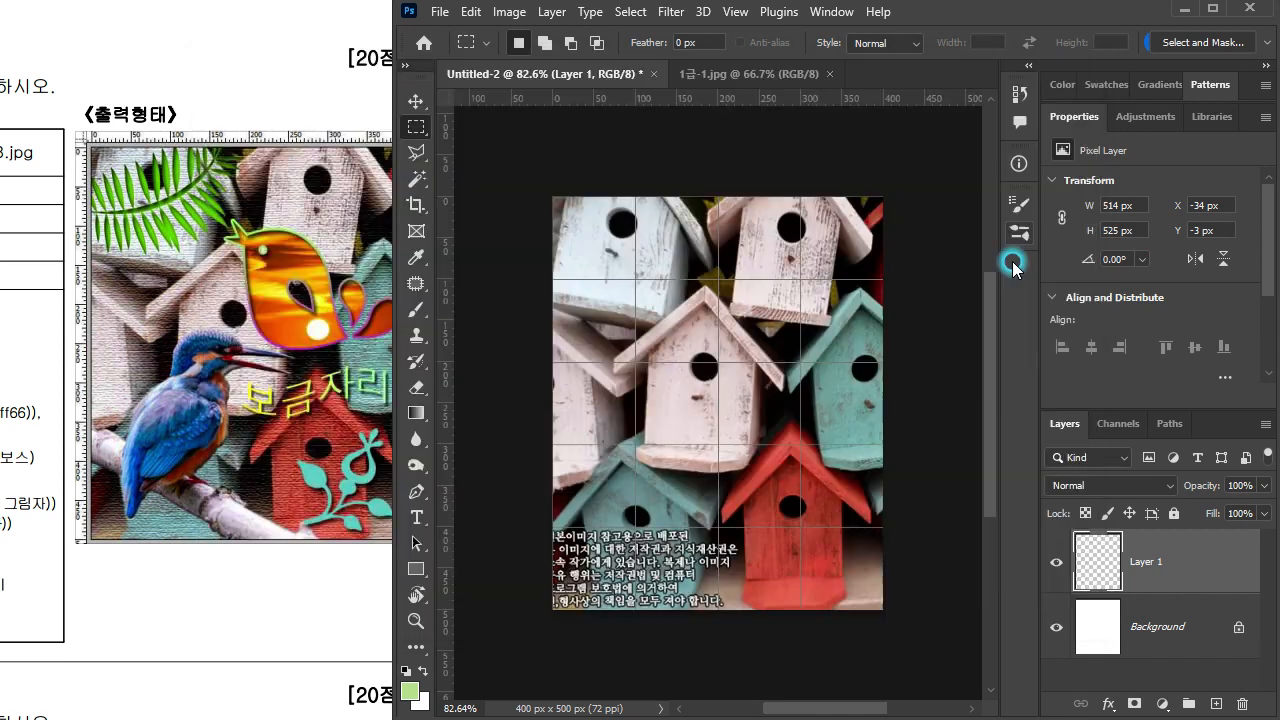
# Step: Switch to the exam sheet and review the problem 1 conditions for the saved path, the mask and the layer styles
pyautogui.click(256, 390)
pyautogui.scroll(10, 189, 403)
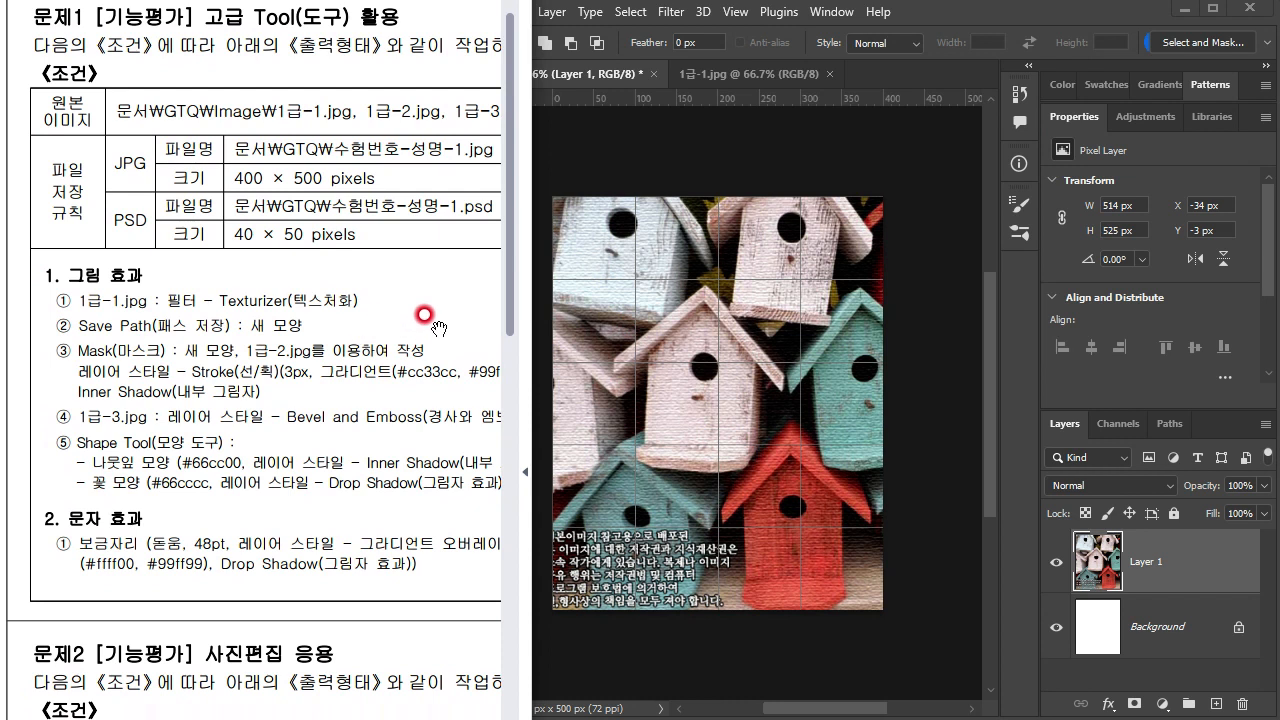
pyautogui.scroll(2, 420, 322)
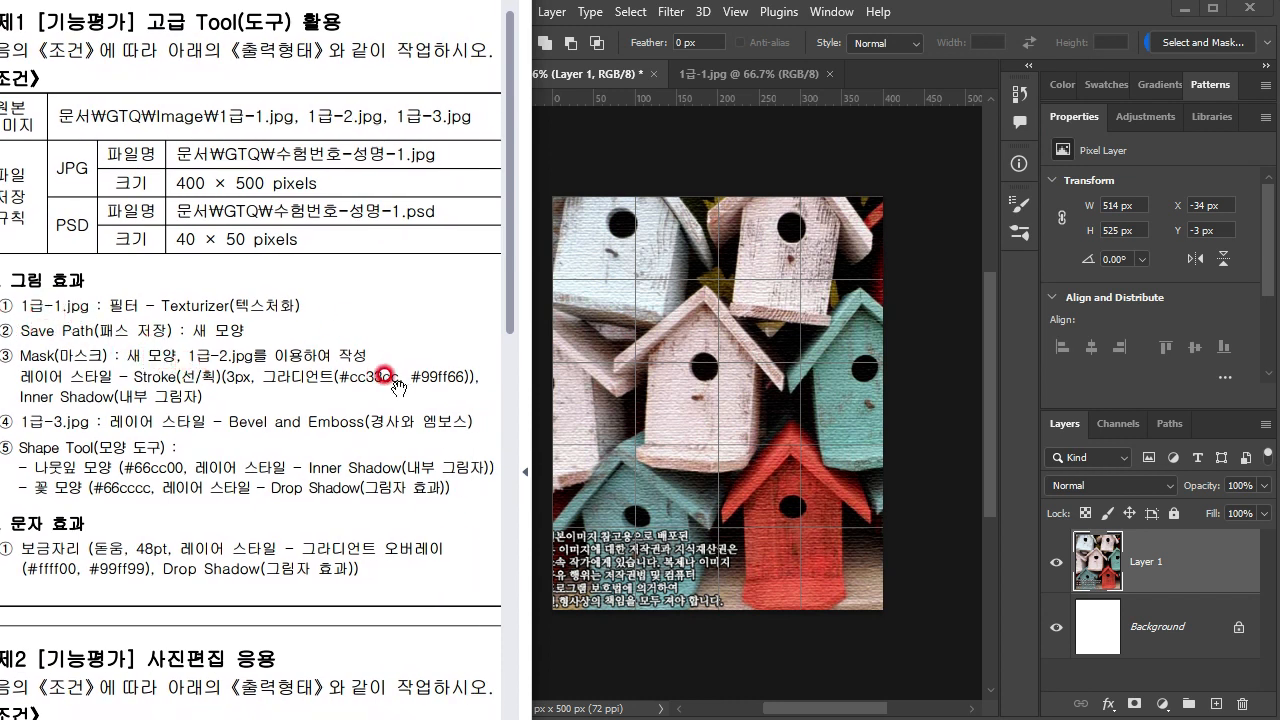
pyautogui.moveTo(461, 349); pyautogui.dragTo(103, 320)
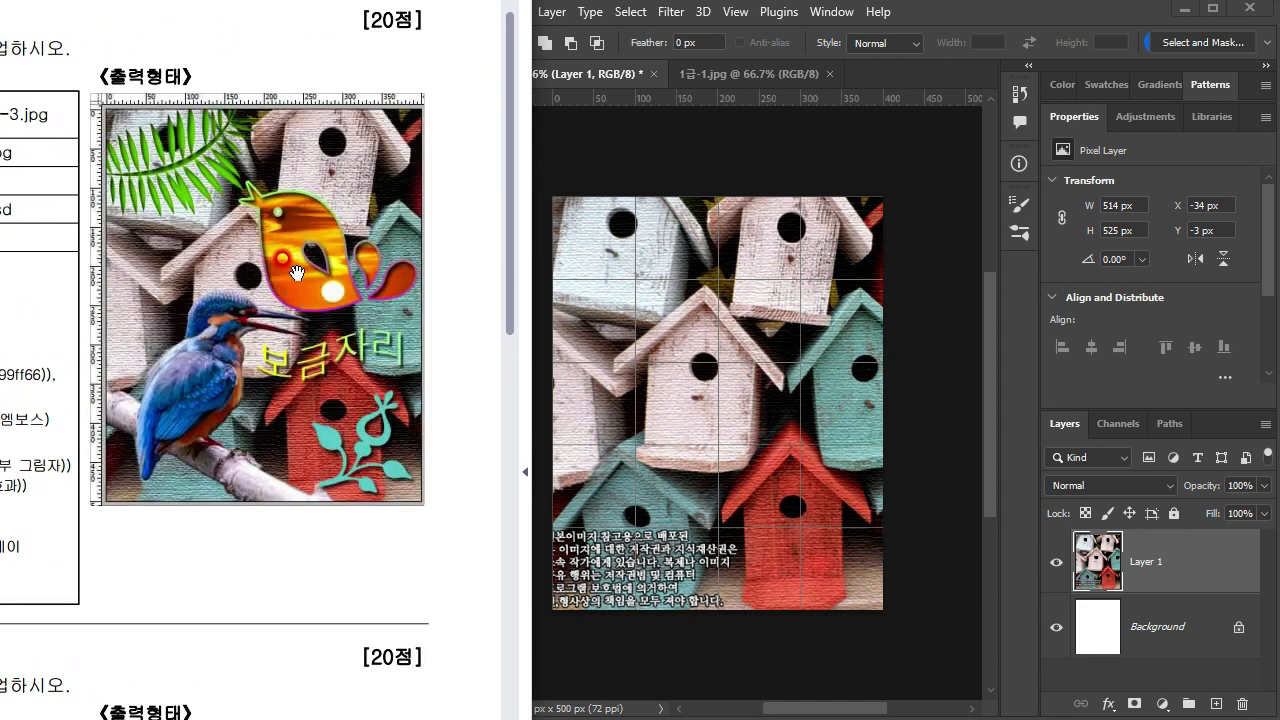
pyautogui.hscroll(-5, 297, 296)
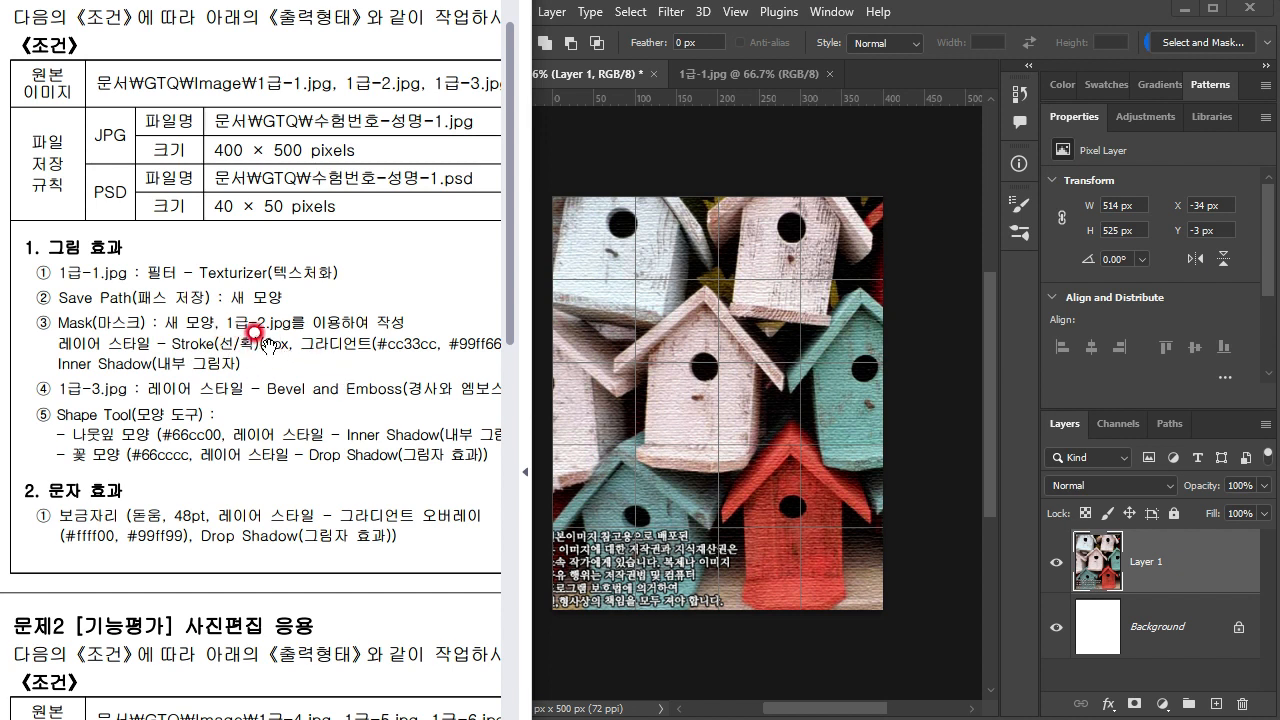
pyautogui.moveTo(402, 368); pyautogui.dragTo(358, 334)
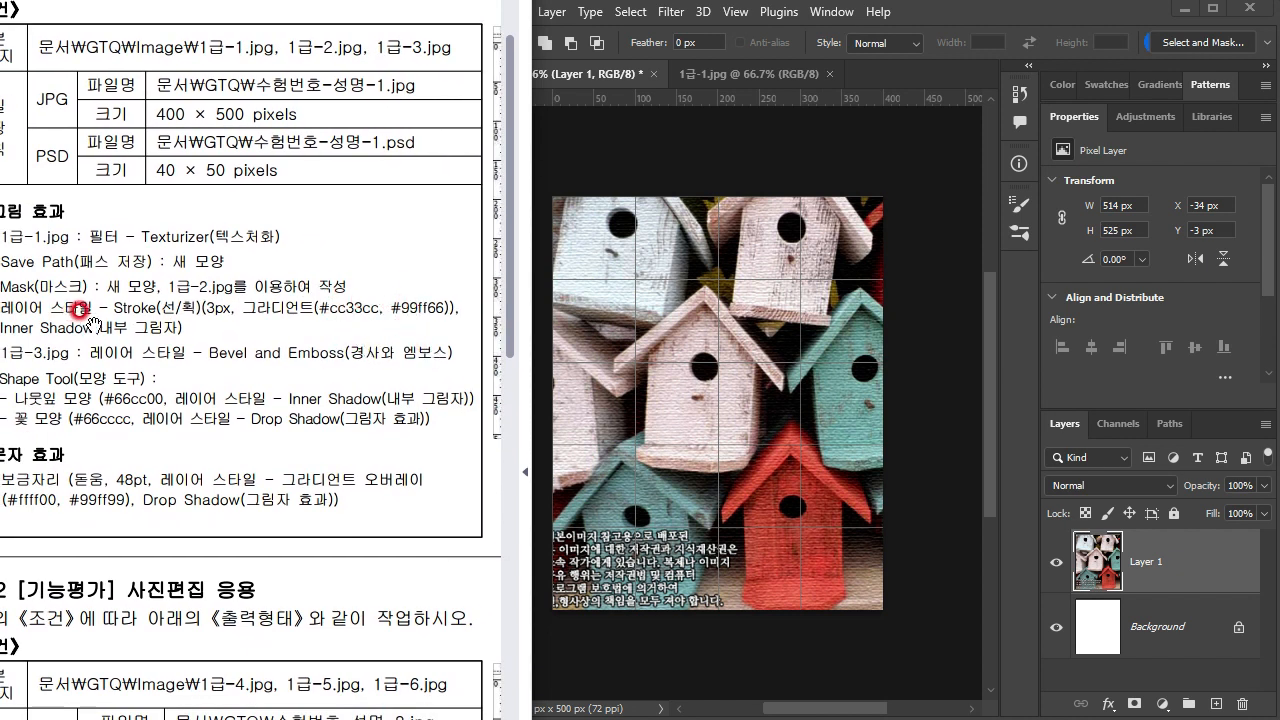
# Step: Examine the orange bird shape's outline and position against the rulers in the reference output
pyautogui.moveTo(447, 328); pyautogui.dragTo(100, 371)
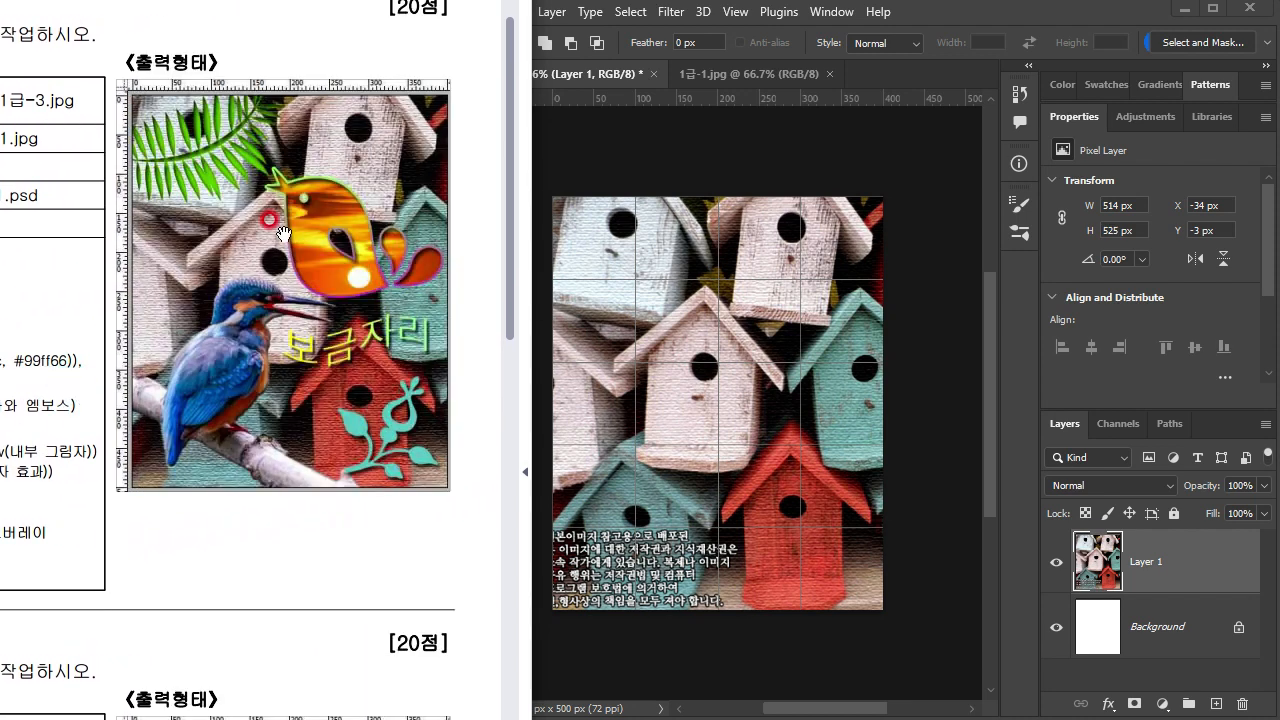
pyautogui.scroll(3, 335, 285)
pyautogui.scroll(2, 331, 289)
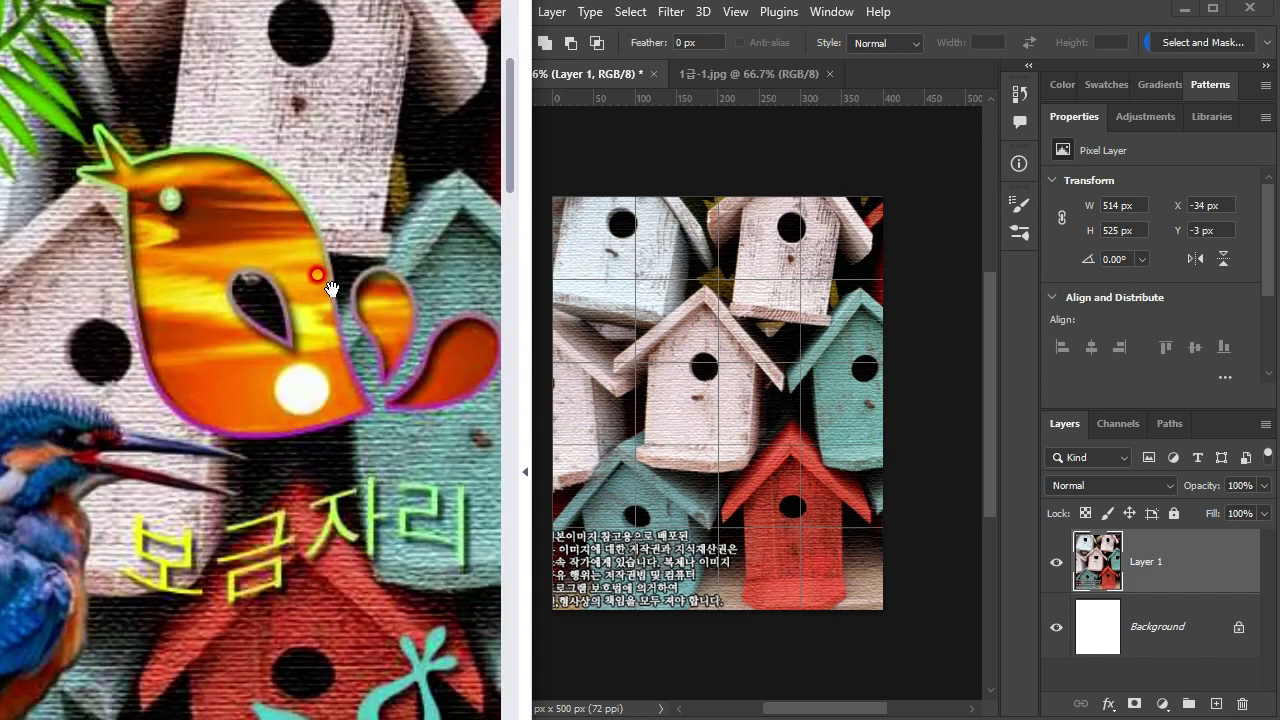
pyautogui.scroll(-2, 330, 298)
pyautogui.scroll(-2, 343, 410)
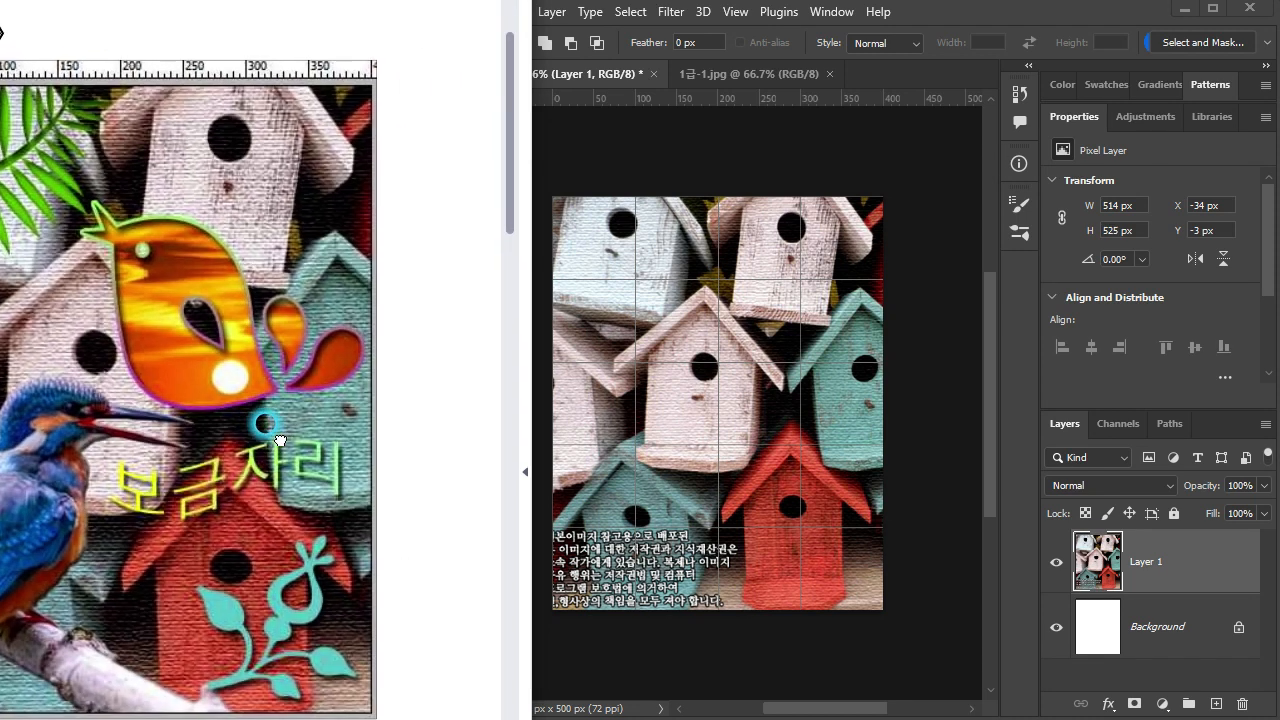
pyautogui.scroll(2, 343, 425)
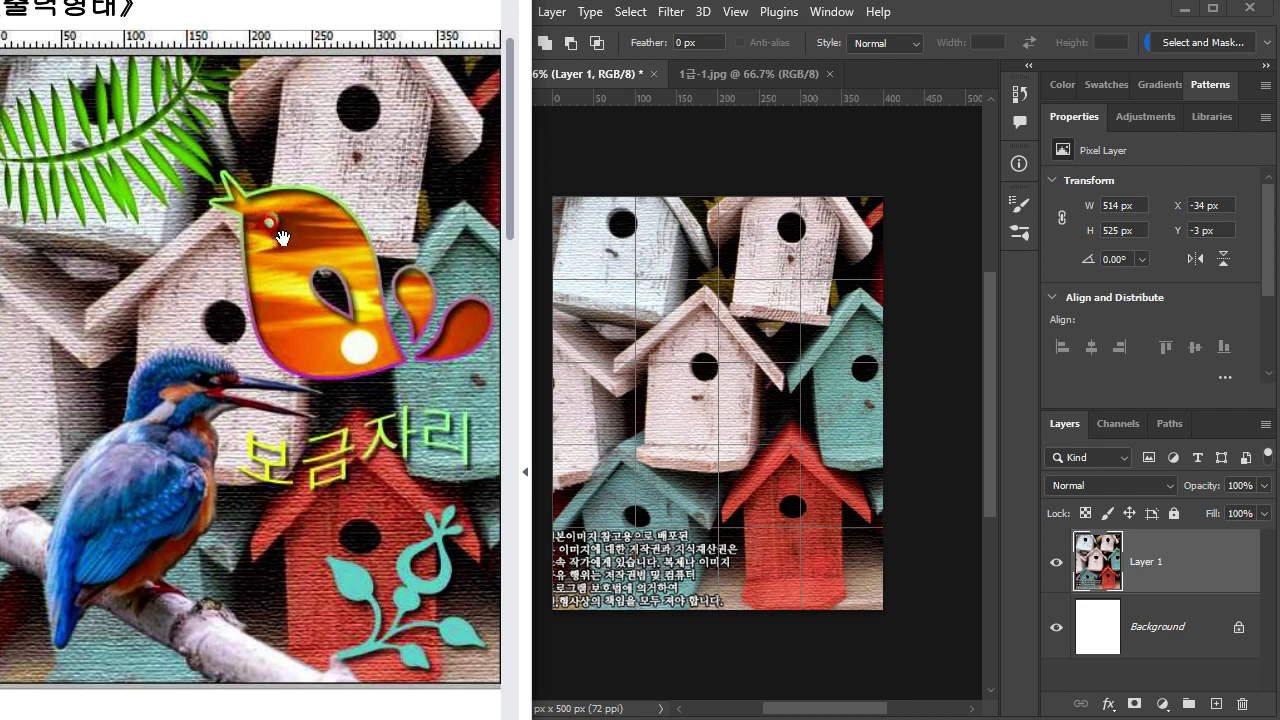
pyautogui.moveTo(354, 241); pyautogui.dragTo(383, 232)
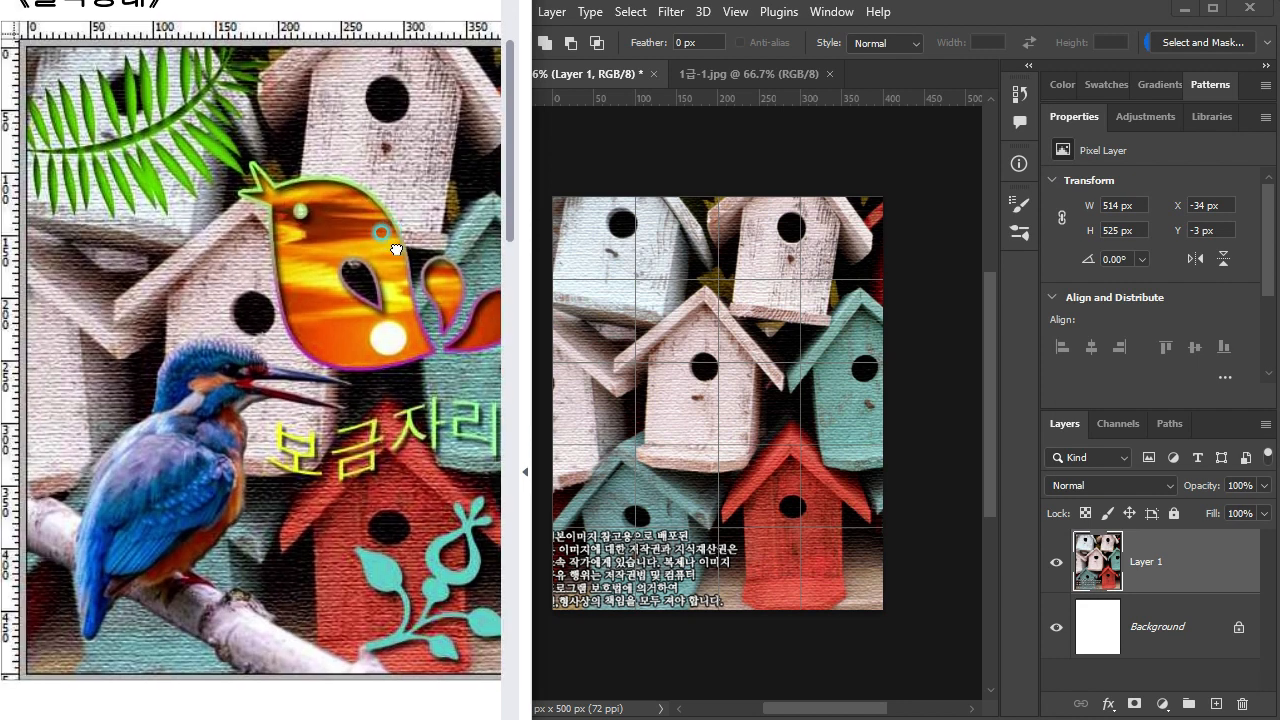
# Step: Return to Photoshop and hide the birdhouse layer, leaving the white background and the grid in view
pyautogui.click(751, 350)
pyautogui.scroll(1, 745, 363)
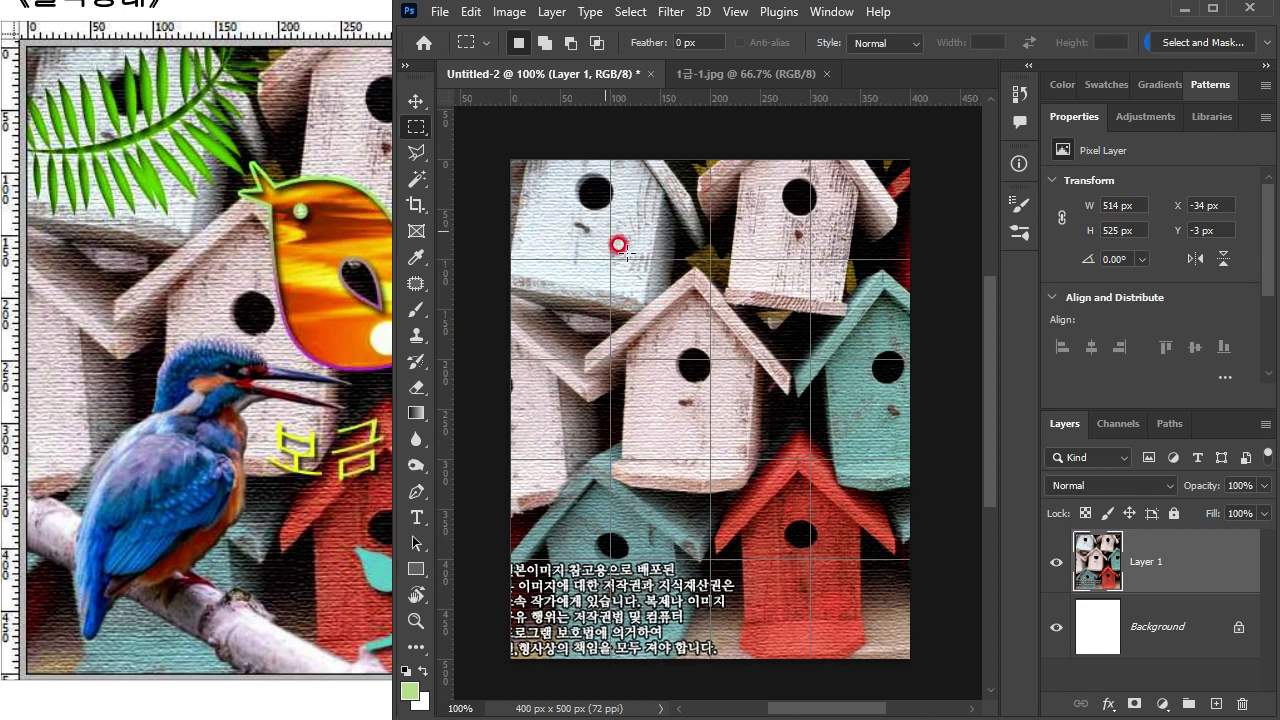
pyautogui.click(1055, 562)
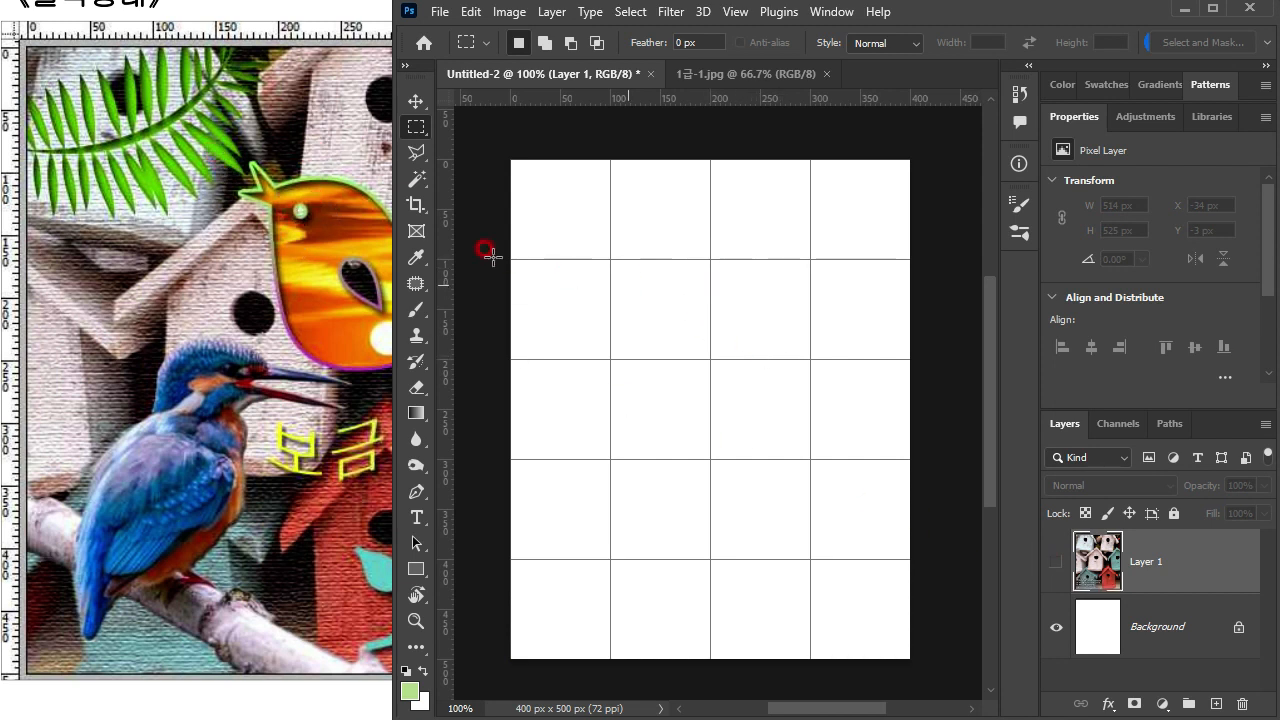
# Step: Check the bird's head and extent in the reference output, and hide the grid on the canvas
pyautogui.click(286, 193)
pyautogui.moveTo(396, 257)
pyautogui.mouseDown()
pyautogui.moveTo(365, 265)
pyautogui.moveTo(393, 264)
pyautogui.mouseUp()
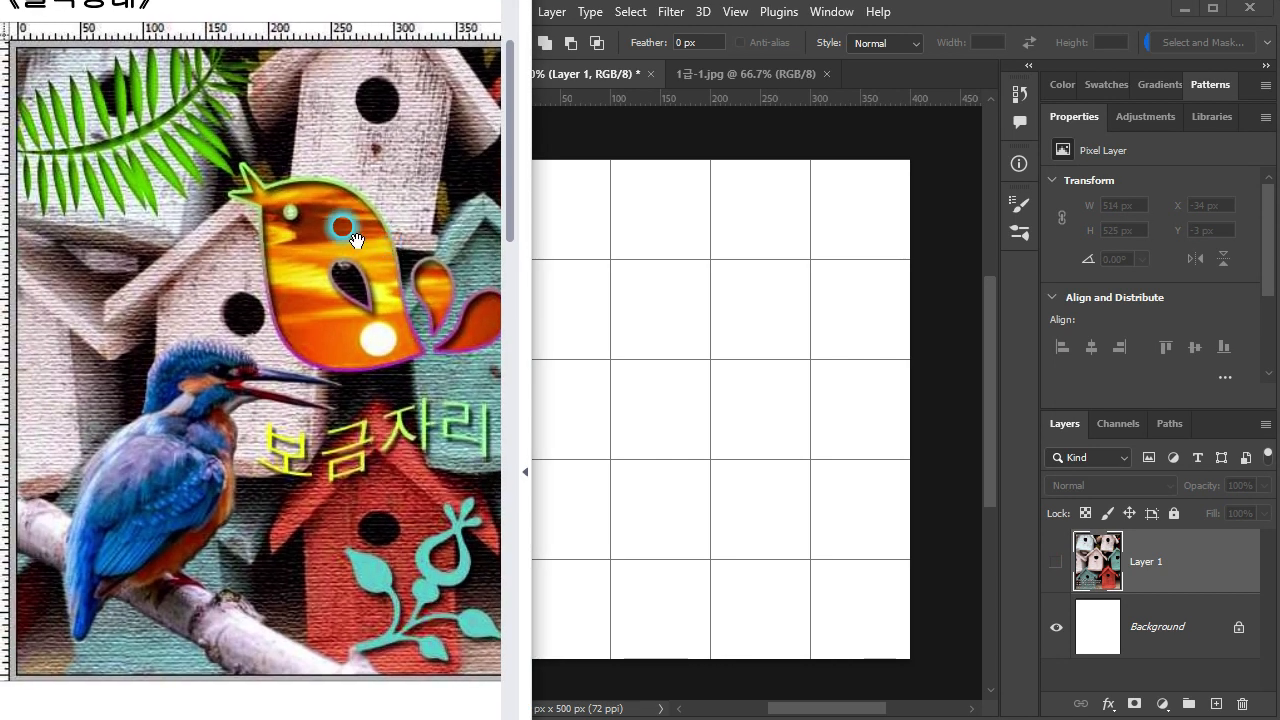
pyautogui.click(689, 218)
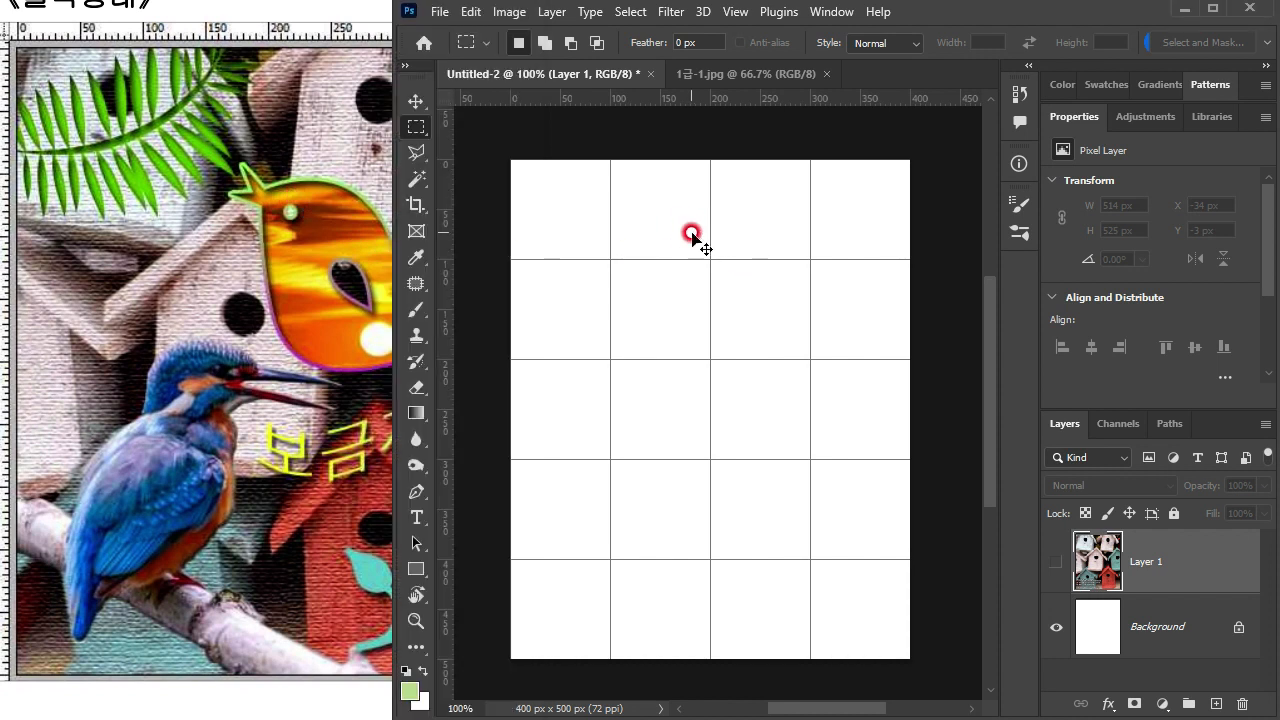
pyautogui.hotkey('ctrl', "'")
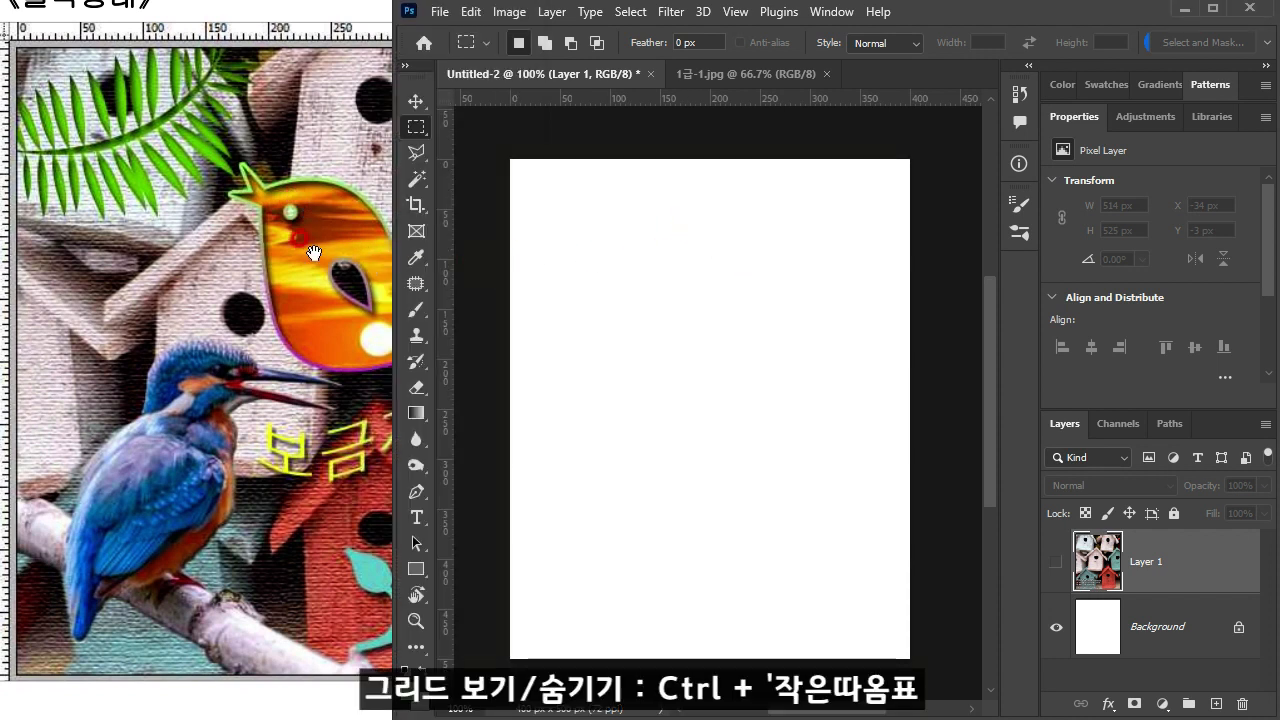
# Step: Using the reference rulers, place a horizontal guide at about 90 px and a vertical guide at about 165 px for the bird's crest and beak tip
pyautogui.click(249, 170)
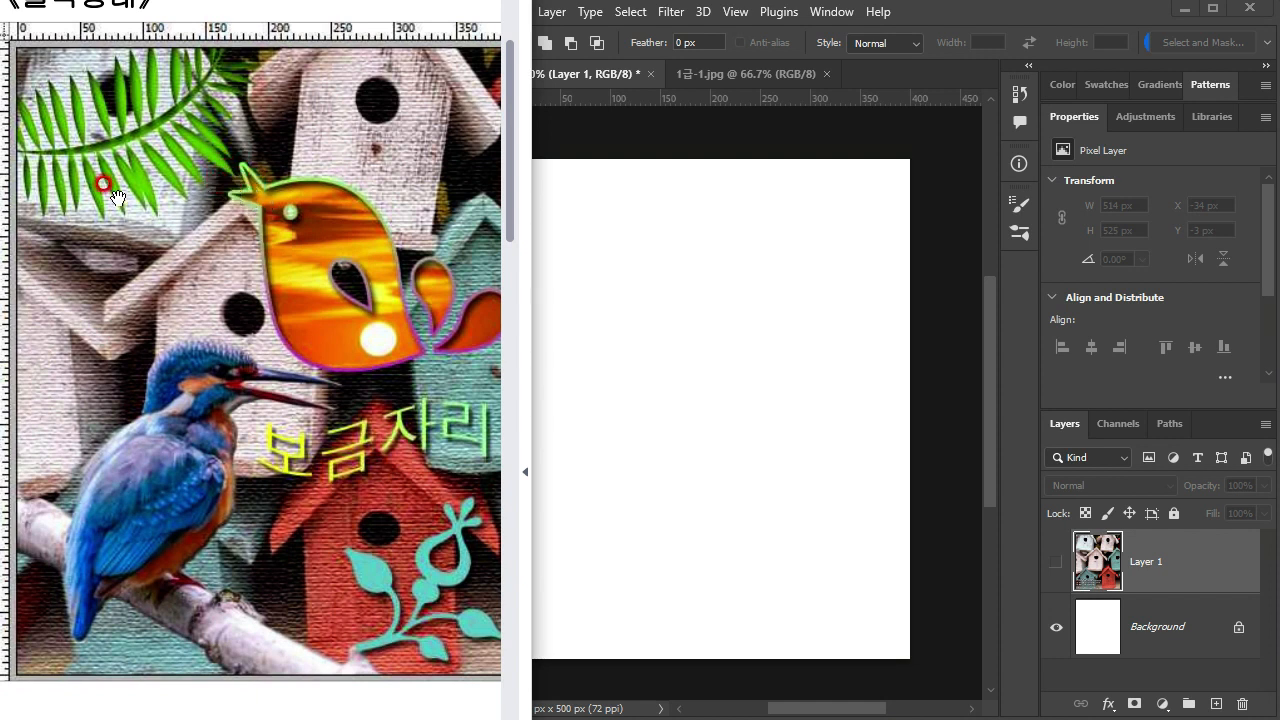
pyautogui.moveTo(133, 172); pyautogui.dragTo(160, 174)
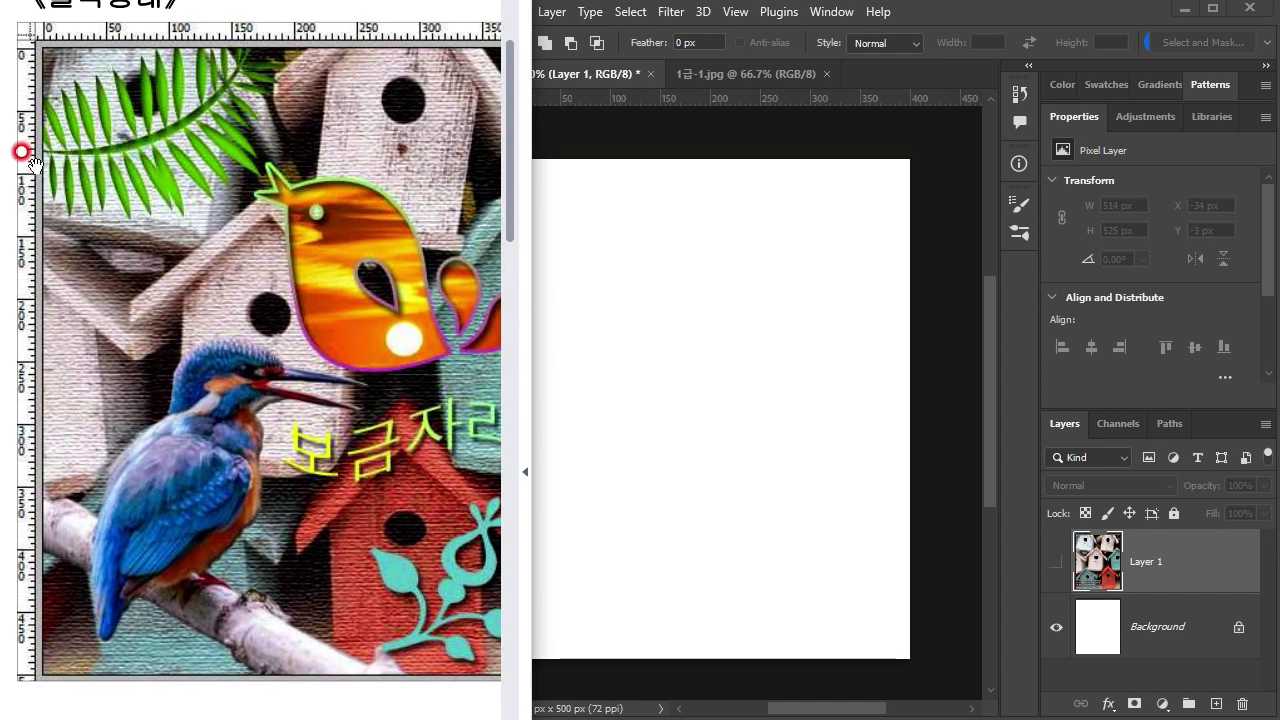
pyautogui.click(680, 208)
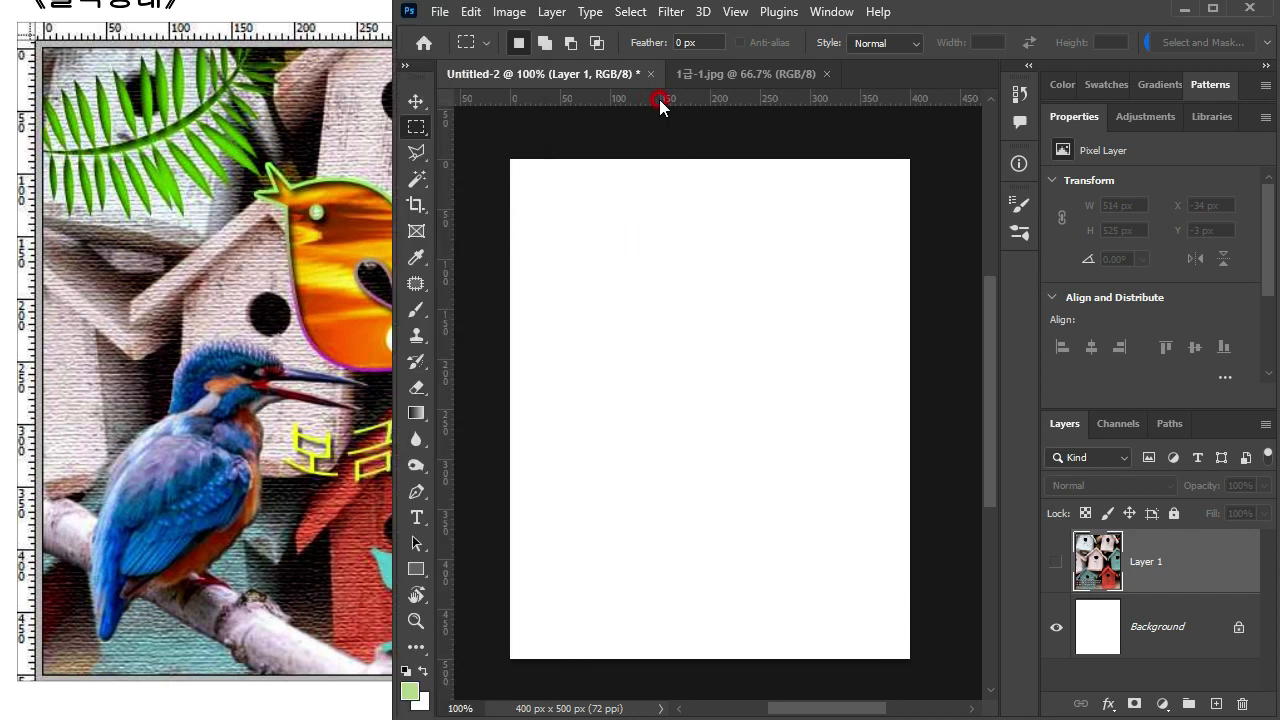
pyautogui.moveTo(660, 104); pyautogui.dragTo(665, 249)
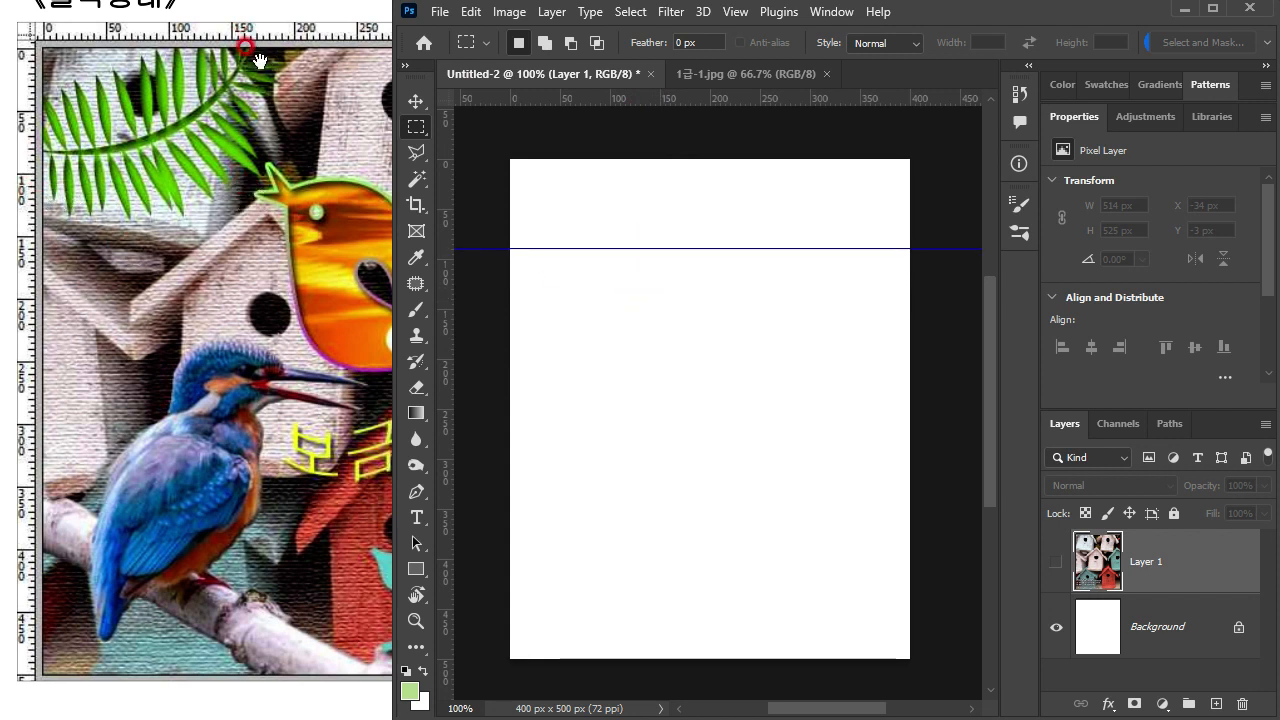
pyautogui.moveTo(448, 312); pyautogui.dragTo(676, 372)
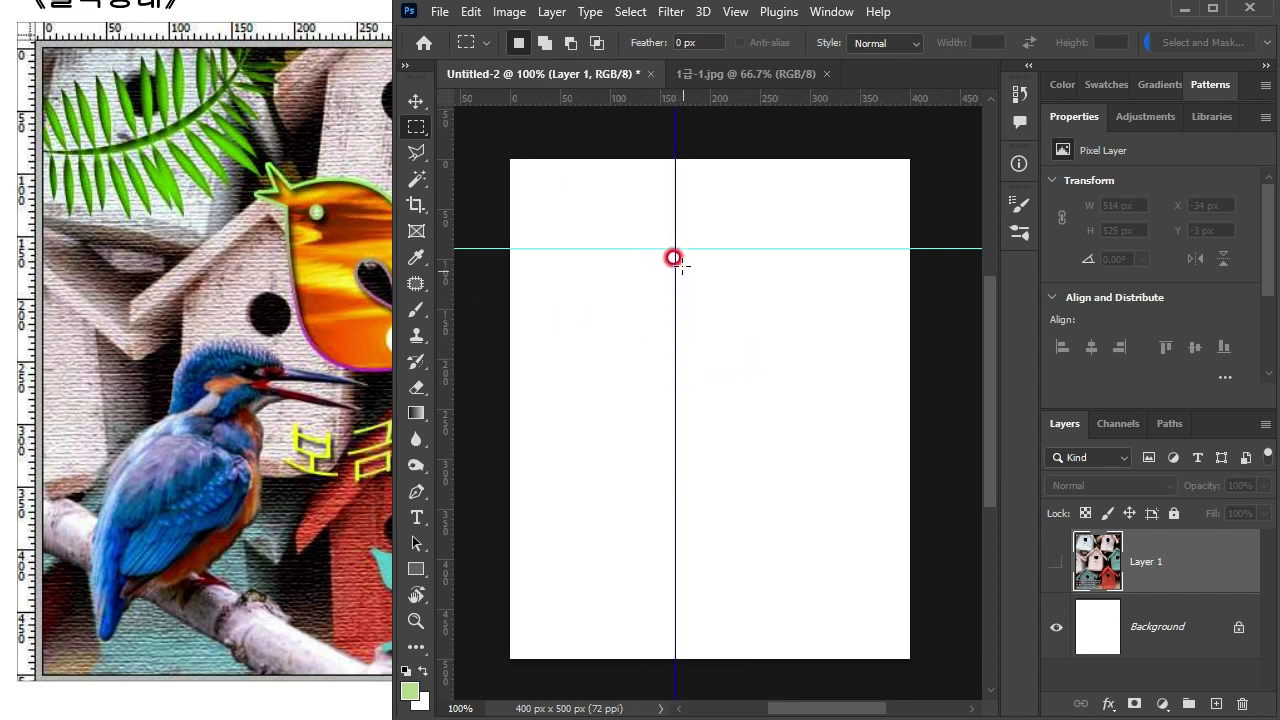
# Step: Locate the bird's lower edge on the reference rulers and place a second horizontal guide at about 250 px
pyautogui.click(270, 259)
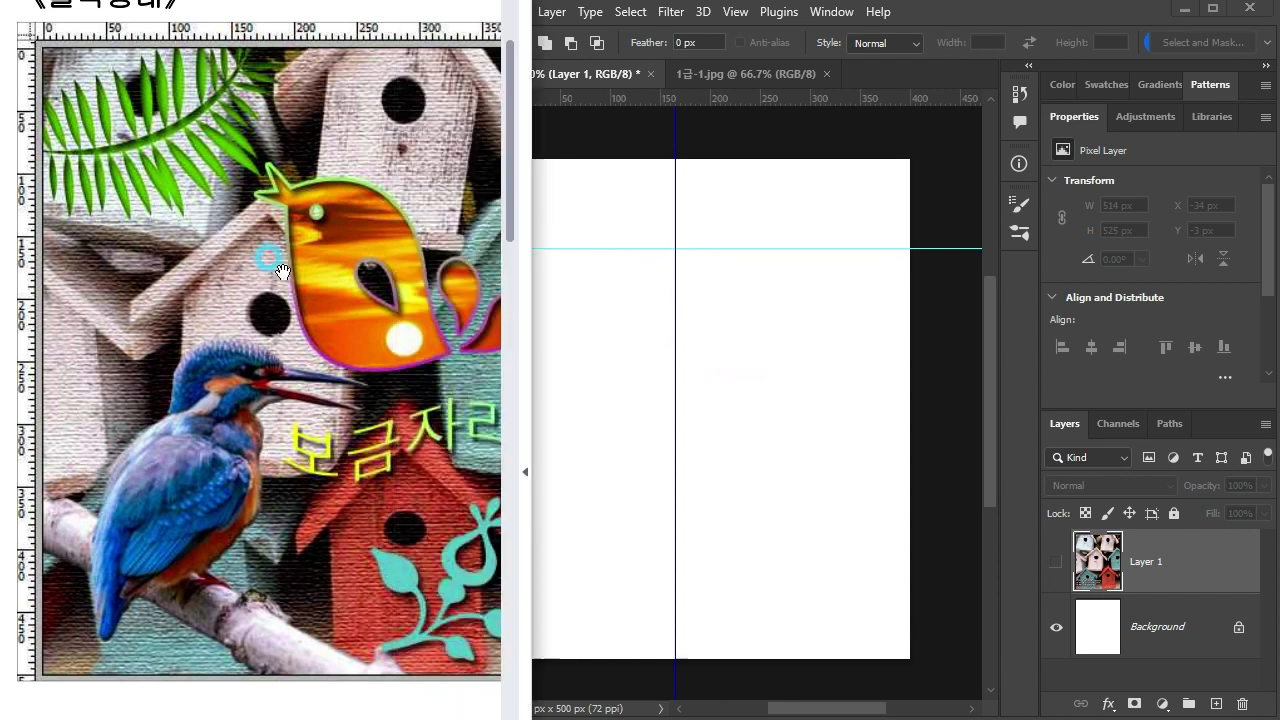
pyautogui.click(447, 353)
pyautogui.moveTo(462, 368); pyautogui.dragTo(315, 374)
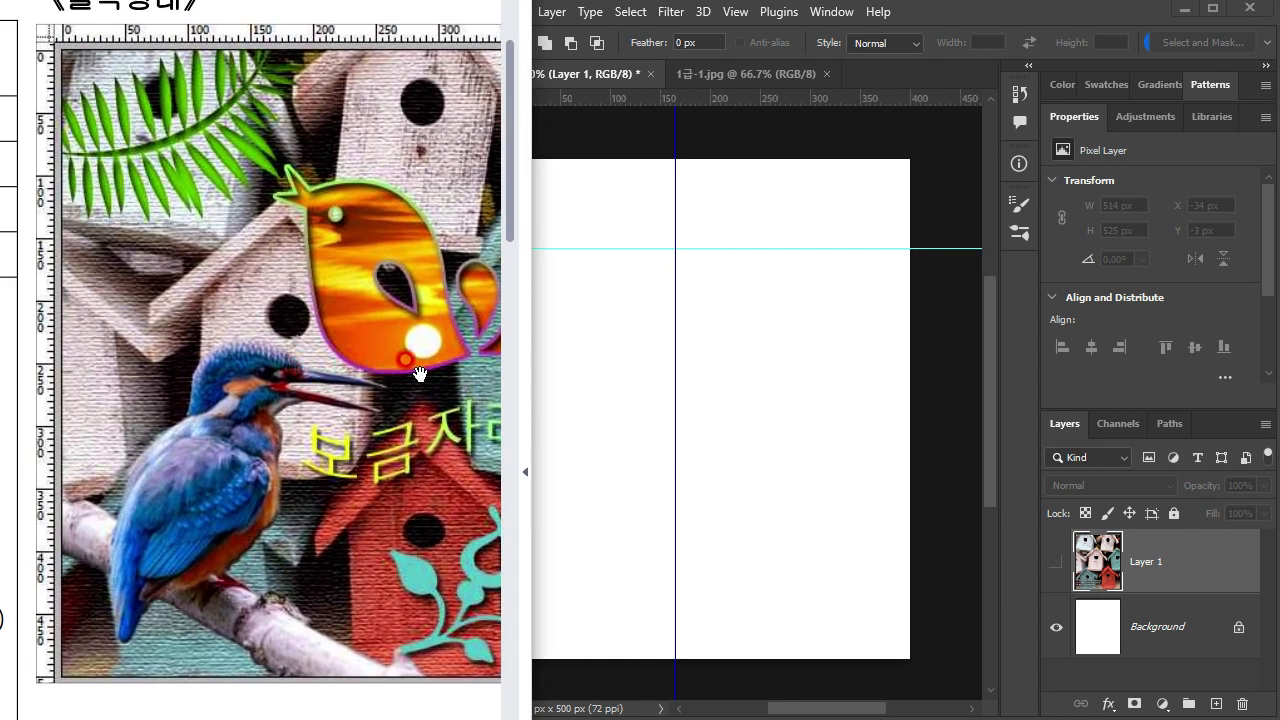
pyautogui.moveTo(427, 371); pyautogui.dragTo(289, 374)
pyautogui.click(846, 211)
pyautogui.moveTo(682, 97); pyautogui.dragTo(725, 405)
# Step: Examine the bird's tail feathers in the reference and get a close view of the guided area on the canvas
pyautogui.scroll(2, 833, 334)
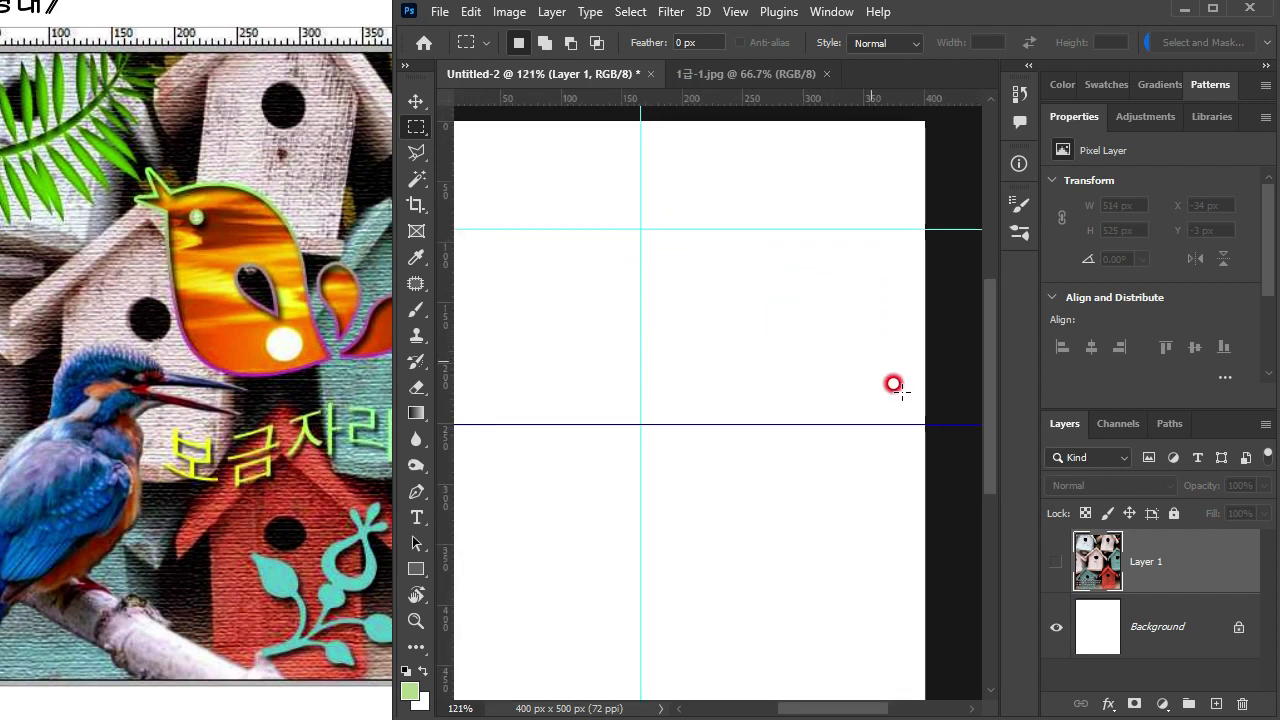
pyautogui.click(240, 335)
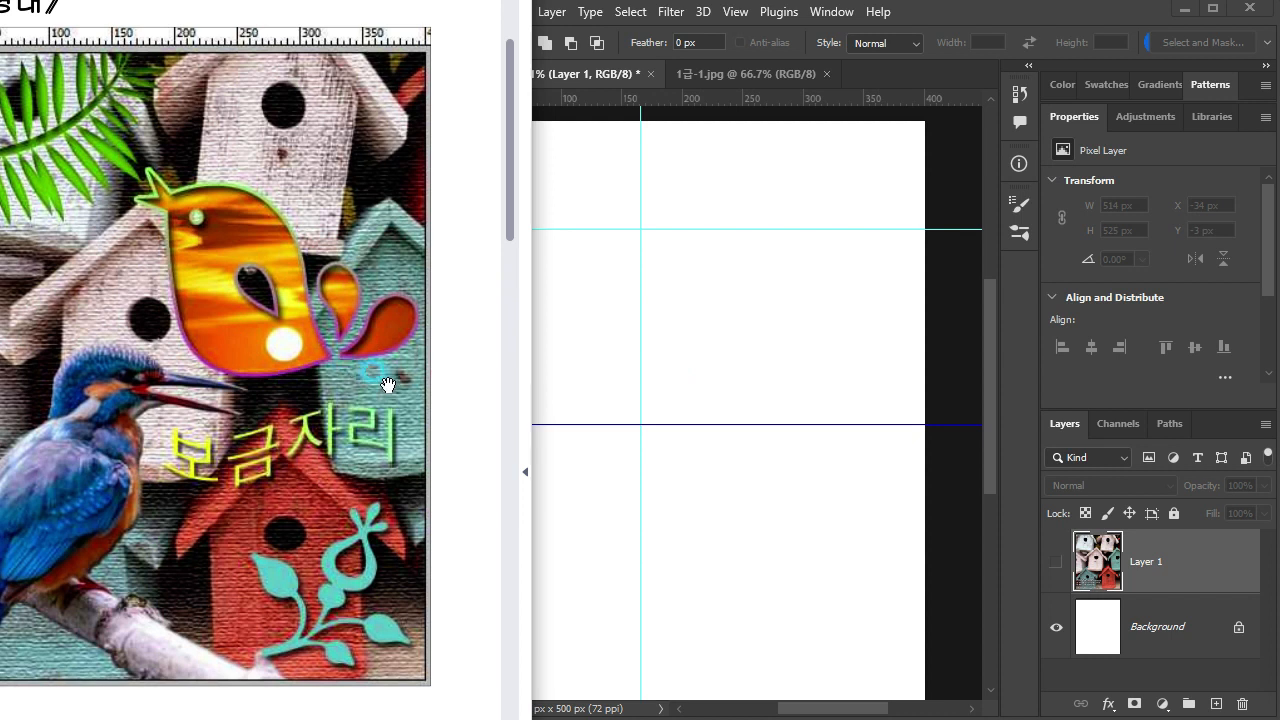
pyautogui.moveTo(398, 388); pyautogui.dragTo(336, 401)
pyautogui.click(760, 309)
pyautogui.scroll(4, 770, 317)
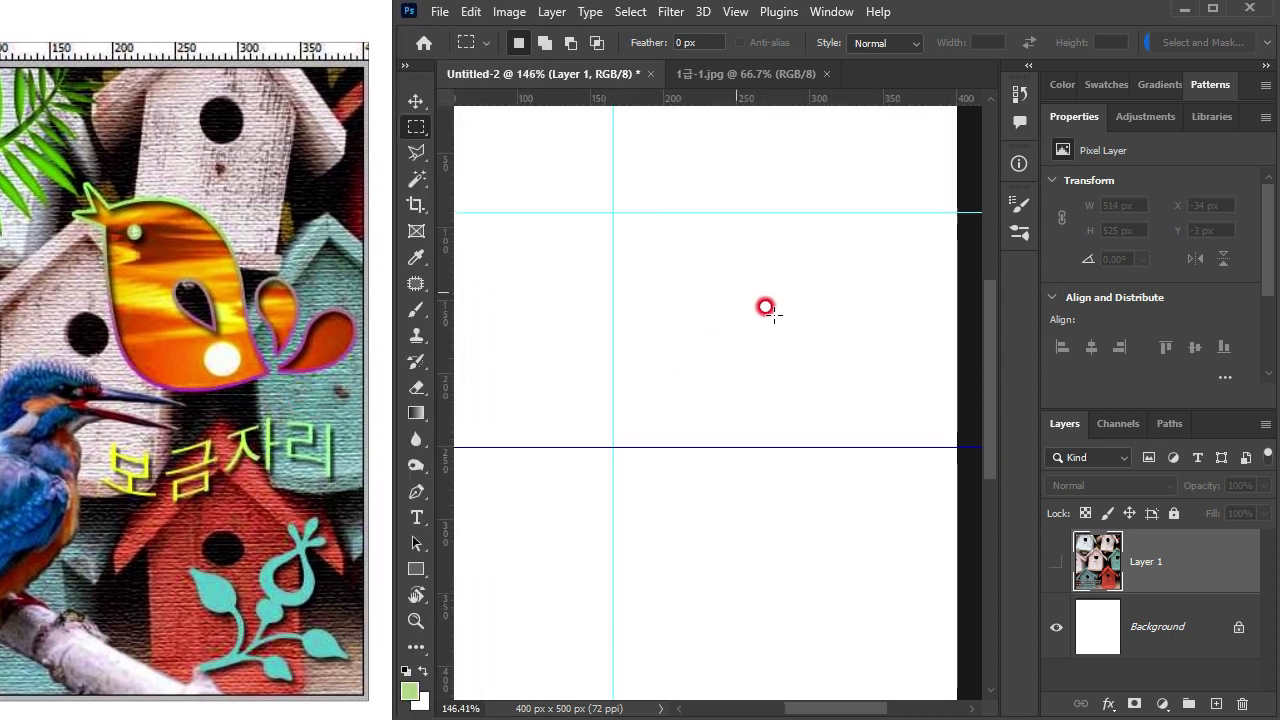
pyautogui.moveTo(724, 331); pyautogui.dragTo(687, 354)
pyautogui.scroll(-4, 746, 351)
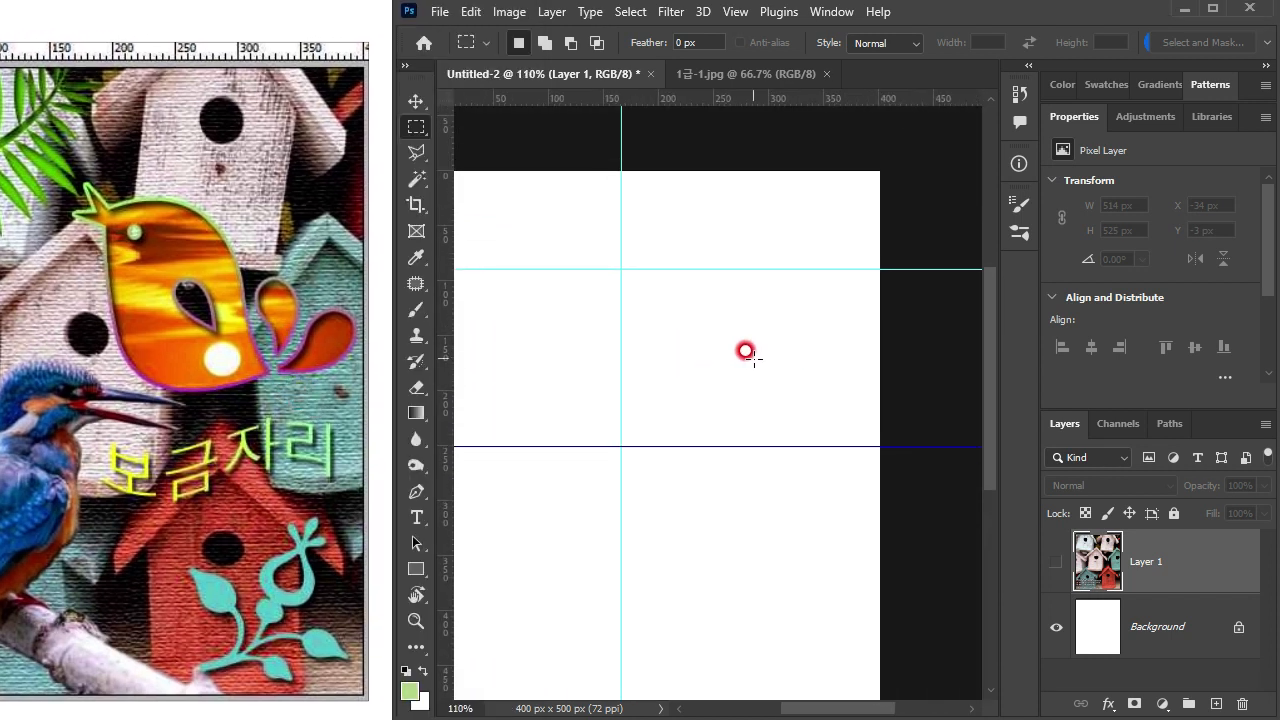
pyautogui.scroll(-2, 736, 362)
pyautogui.scroll(3, 736, 362)
pyautogui.scroll(-3, 736, 364)
pyautogui.scroll(2, 736, 364)
pyautogui.scroll(-3, 736, 364)
pyautogui.scroll(2, 736, 364)
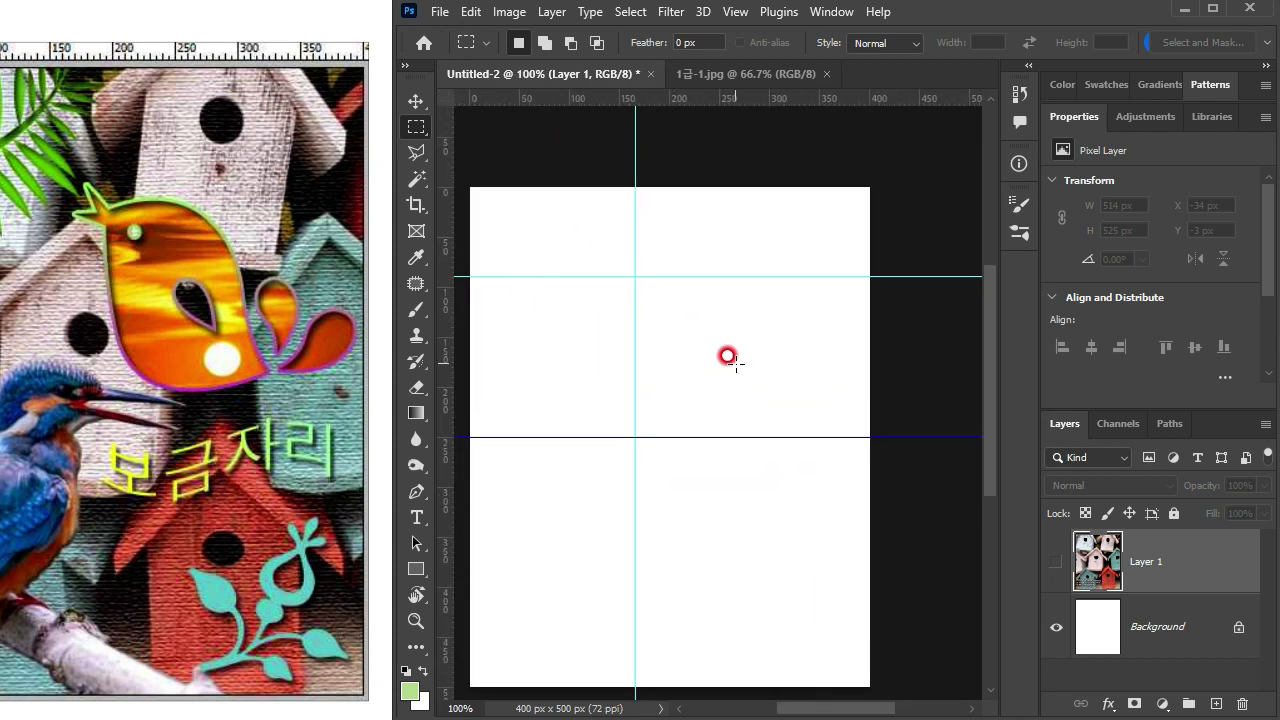
pyautogui.scroll(2, 735, 362)
pyautogui.moveTo(757, 394); pyautogui.dragTo(720, 371)
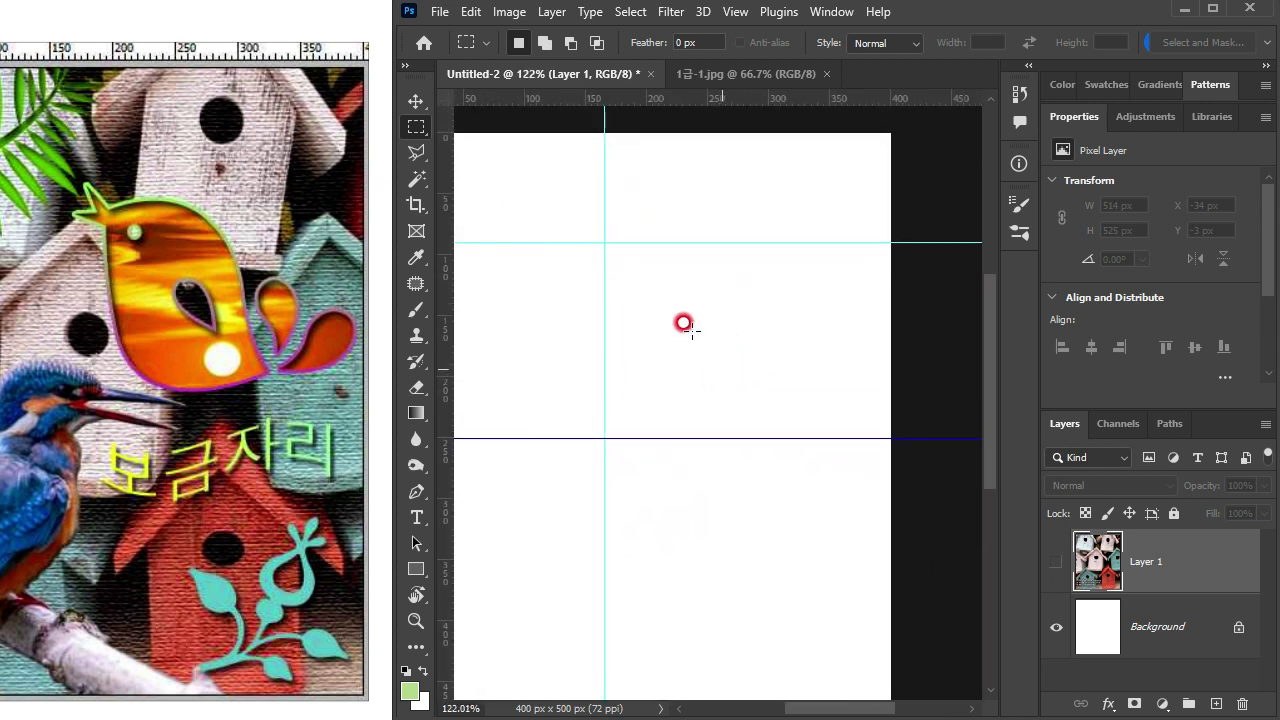
pyautogui.scroll(1, 676, 295)
pyautogui.scroll(1, 674, 334)
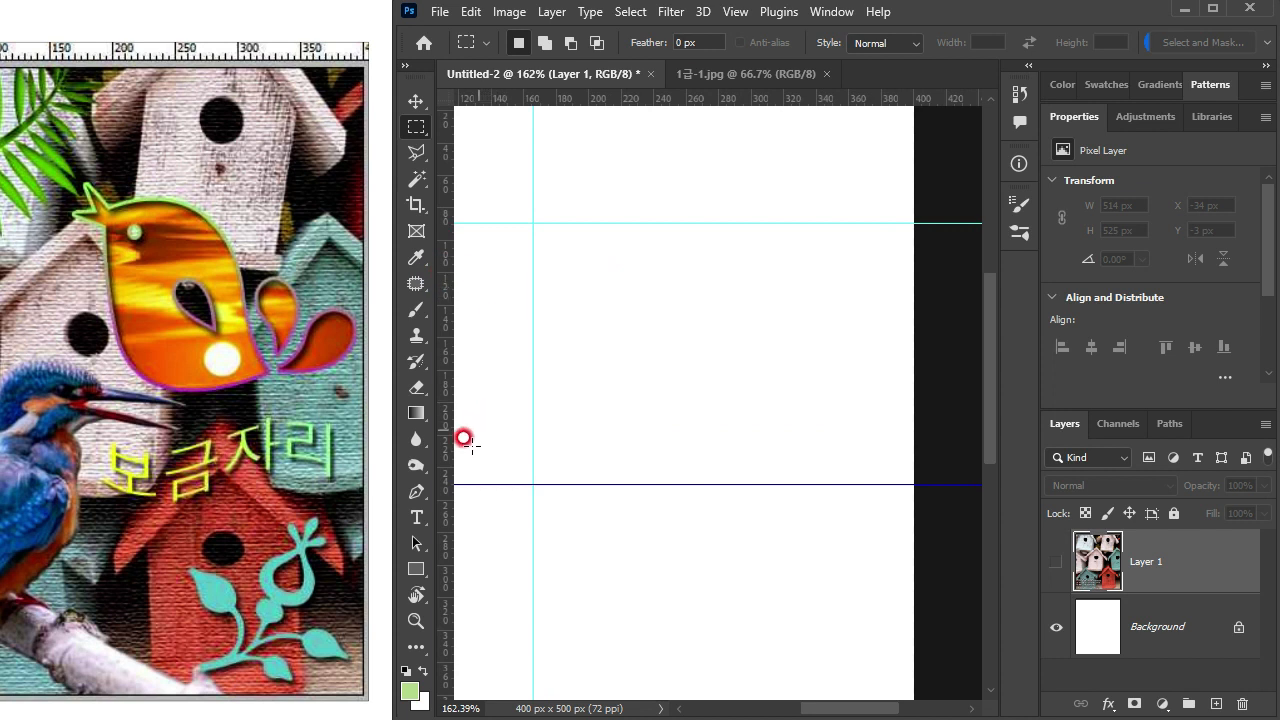
# Step: Set the Pen tool to Path mode with the Exclude Overlapping Shapes path operation
pyautogui.click(416, 493)
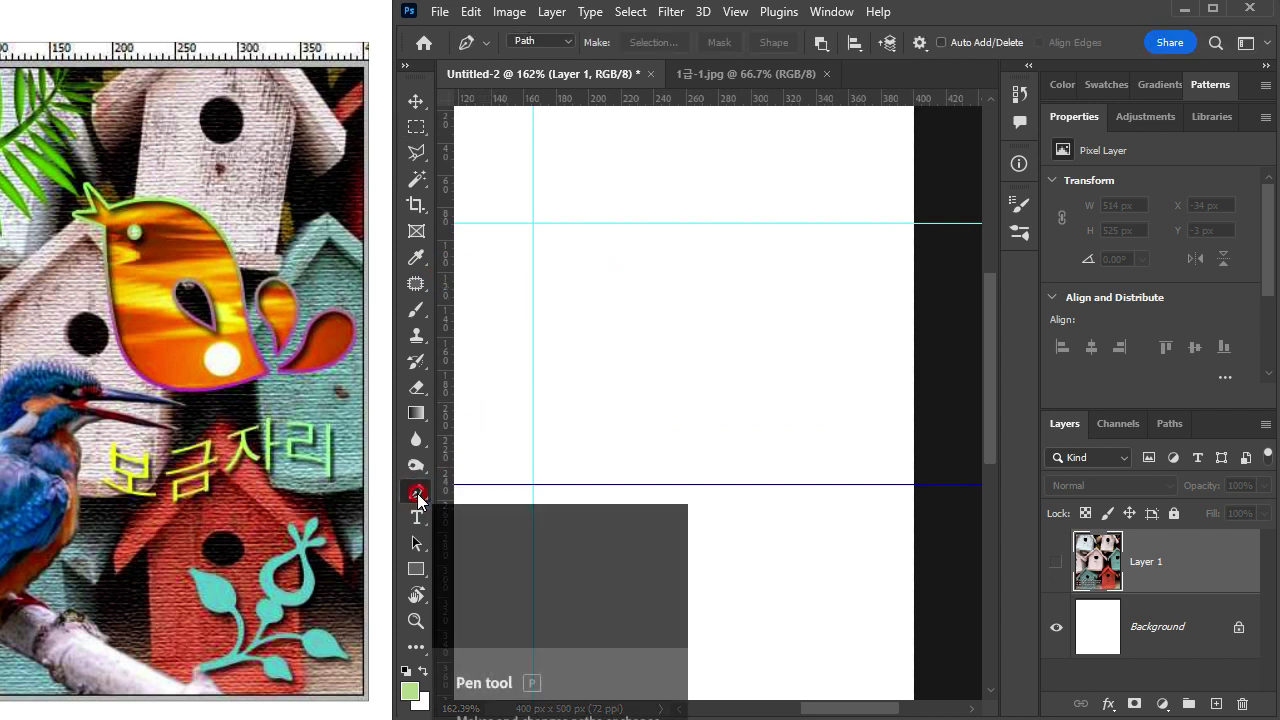
pyautogui.click(551, 42)
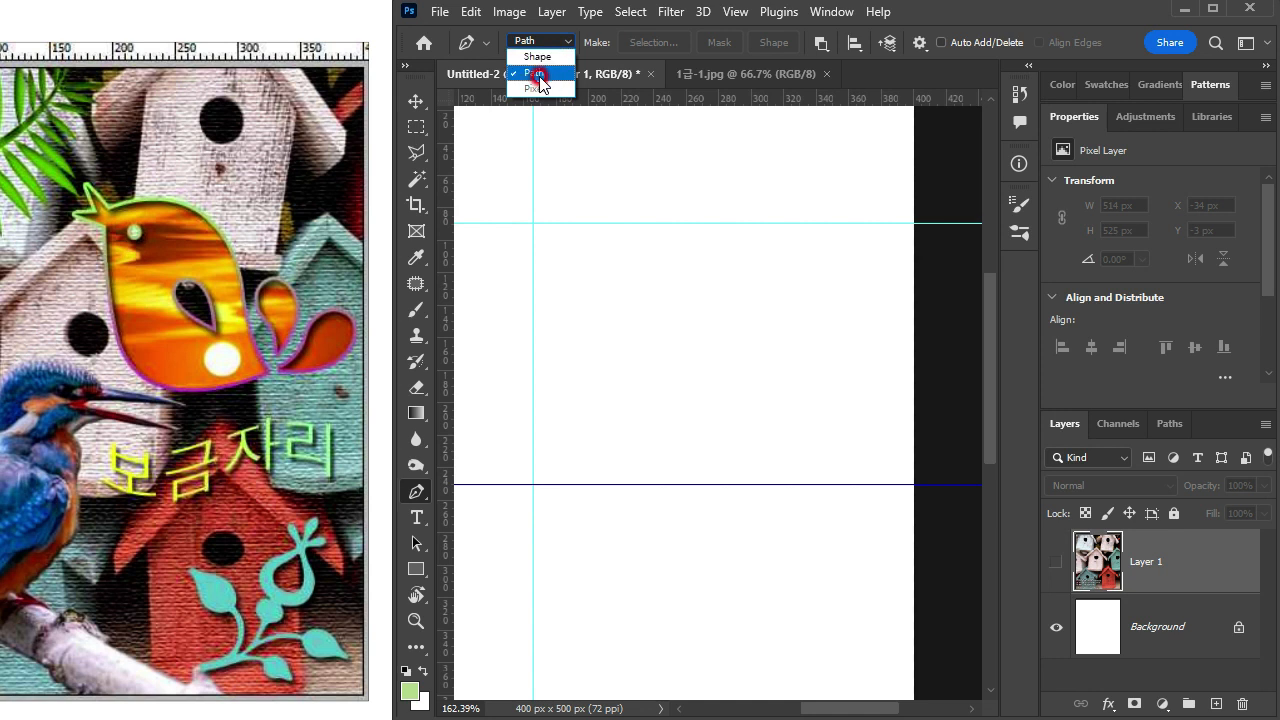
pyautogui.click(539, 74)
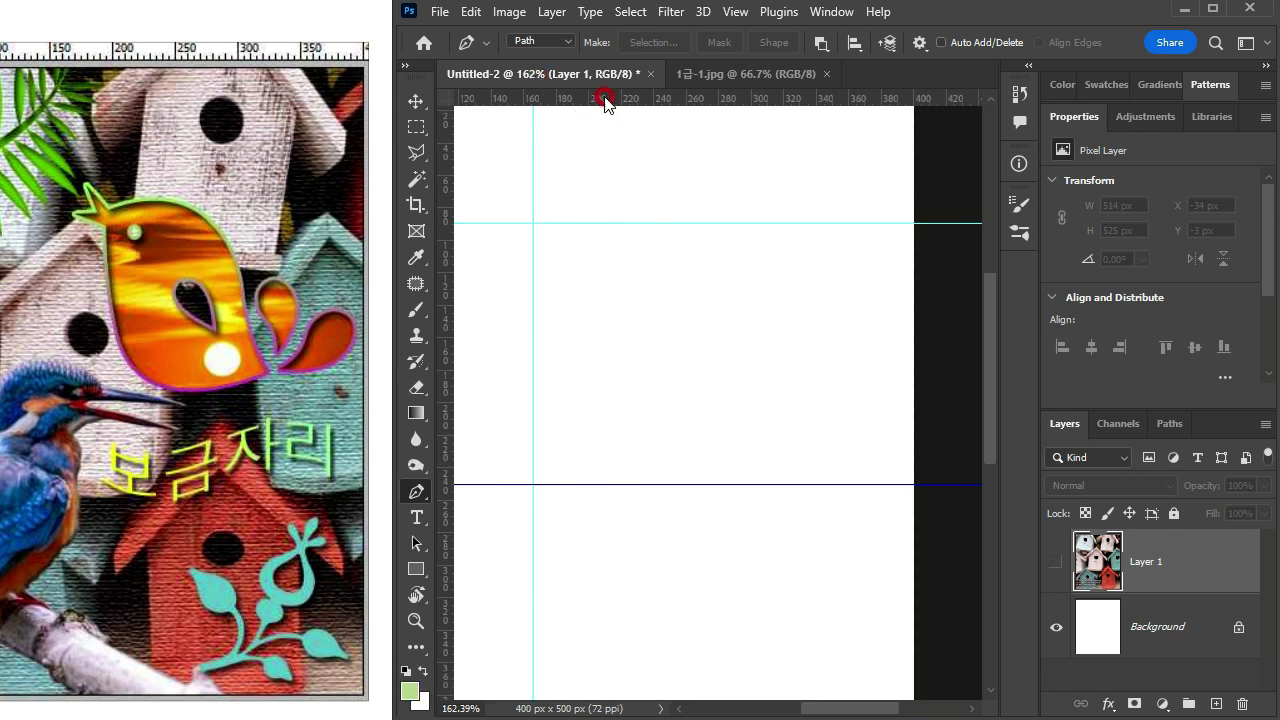
pyautogui.click(826, 43)
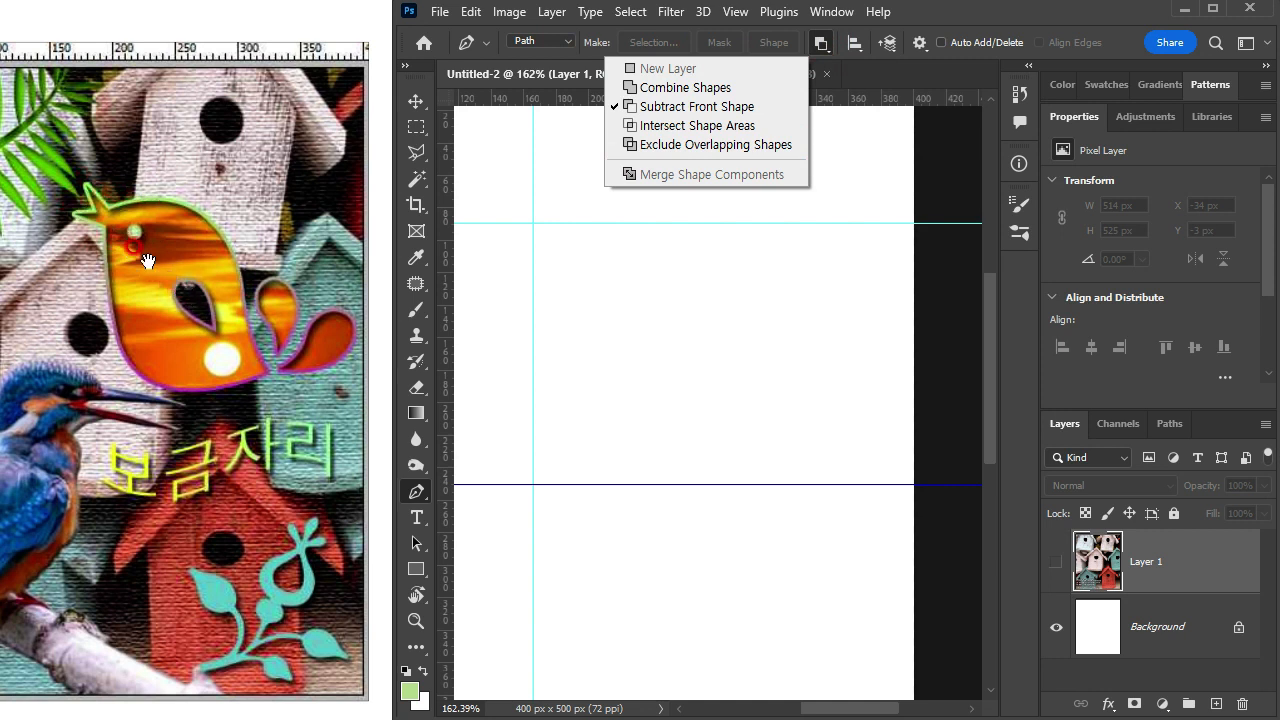
pyautogui.click(686, 147)
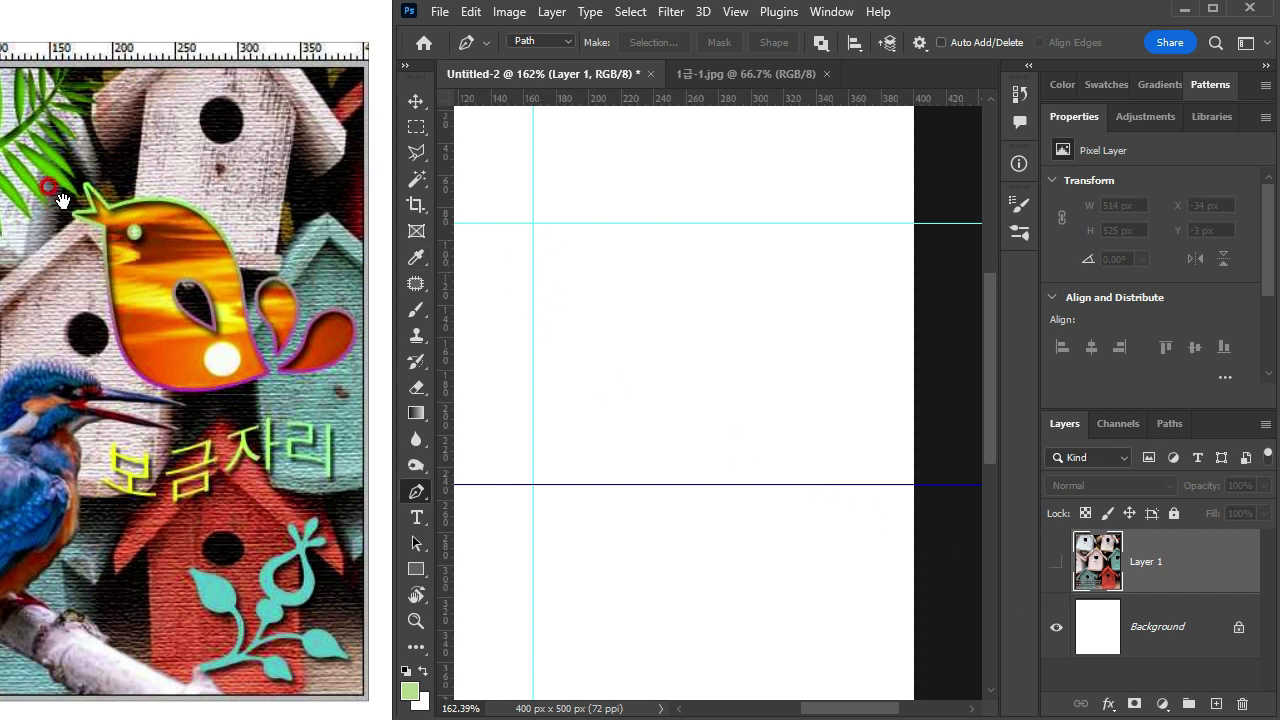
# Step: Draw the bird's crest, head top and back as a path from about 174, 90 px to the tail tip at about 290, 233 px
pyautogui.click(546, 225)
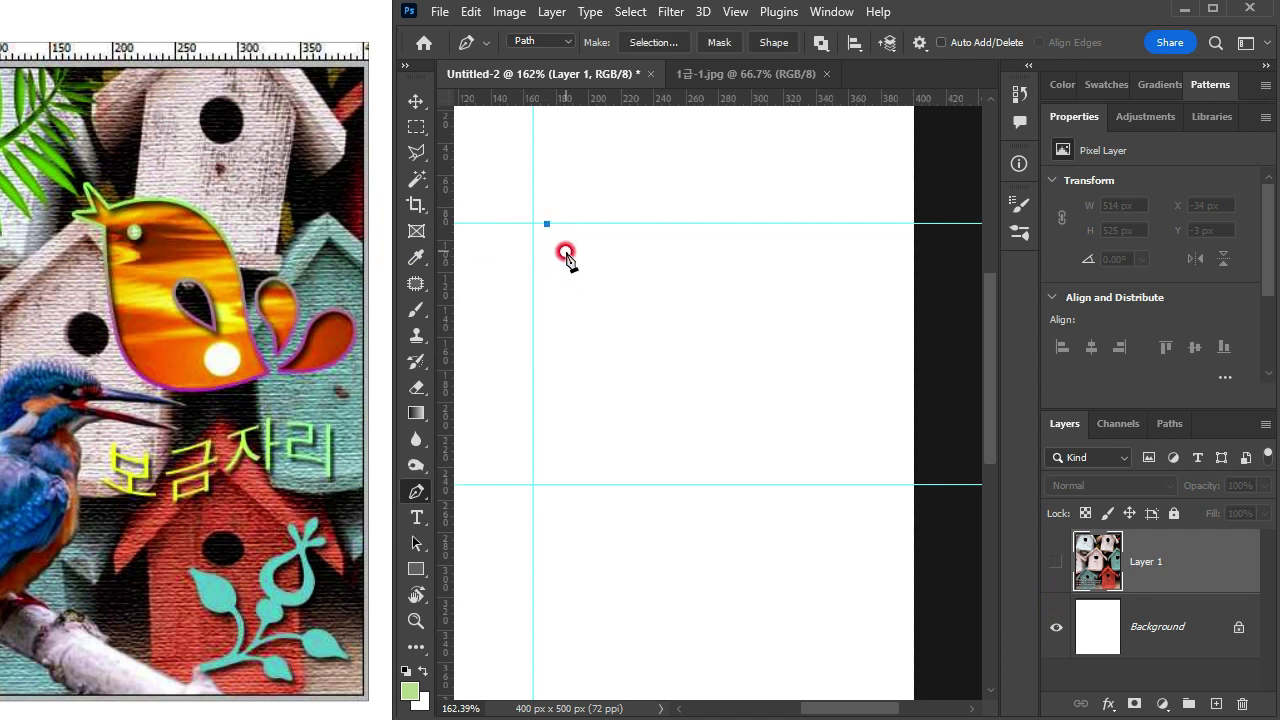
pyautogui.click(565, 249)
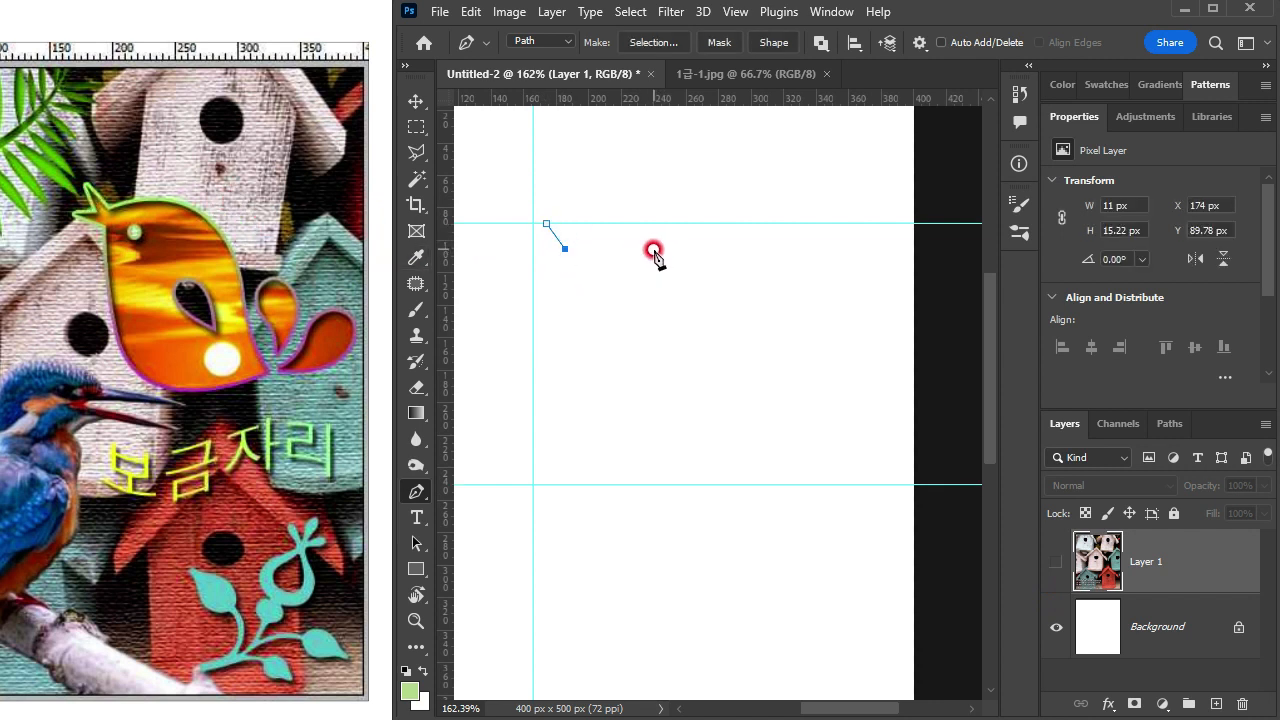
pyautogui.moveTo(652, 246); pyautogui.dragTo(688, 252)
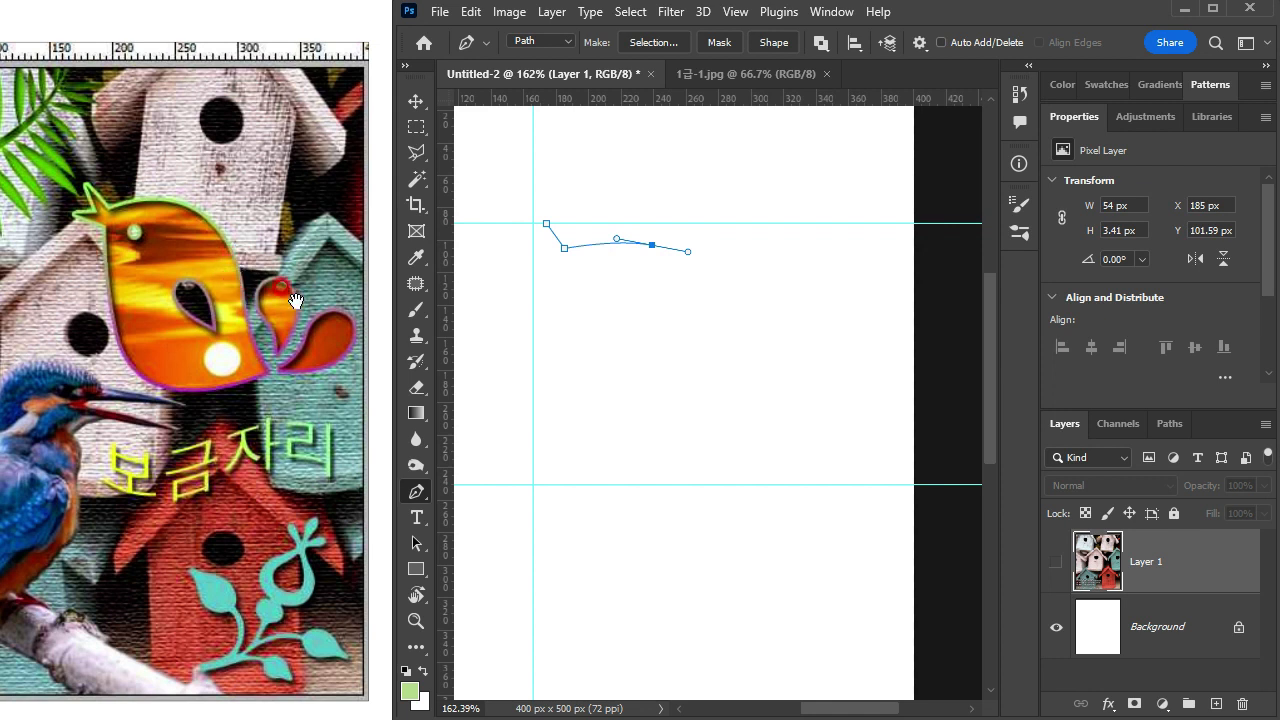
pyautogui.moveTo(700, 345); pyautogui.dragTo(702, 393)
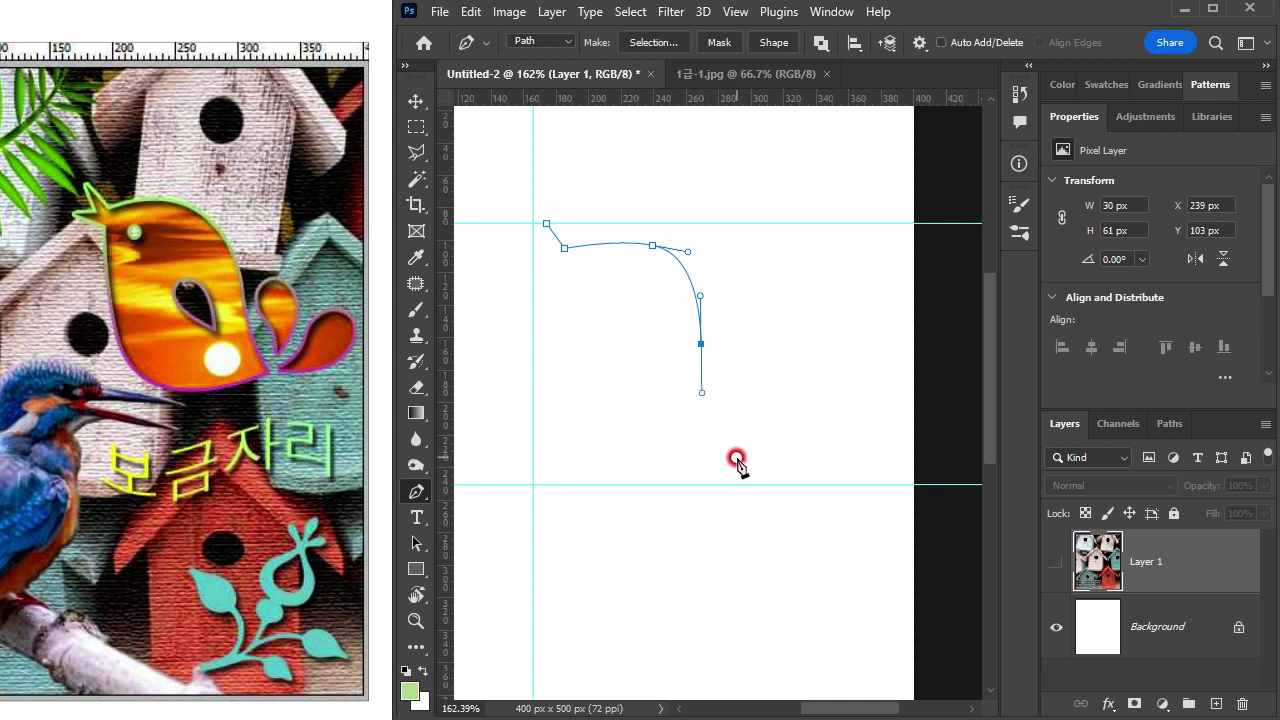
pyautogui.moveTo(734, 457); pyautogui.dragTo(759, 471)
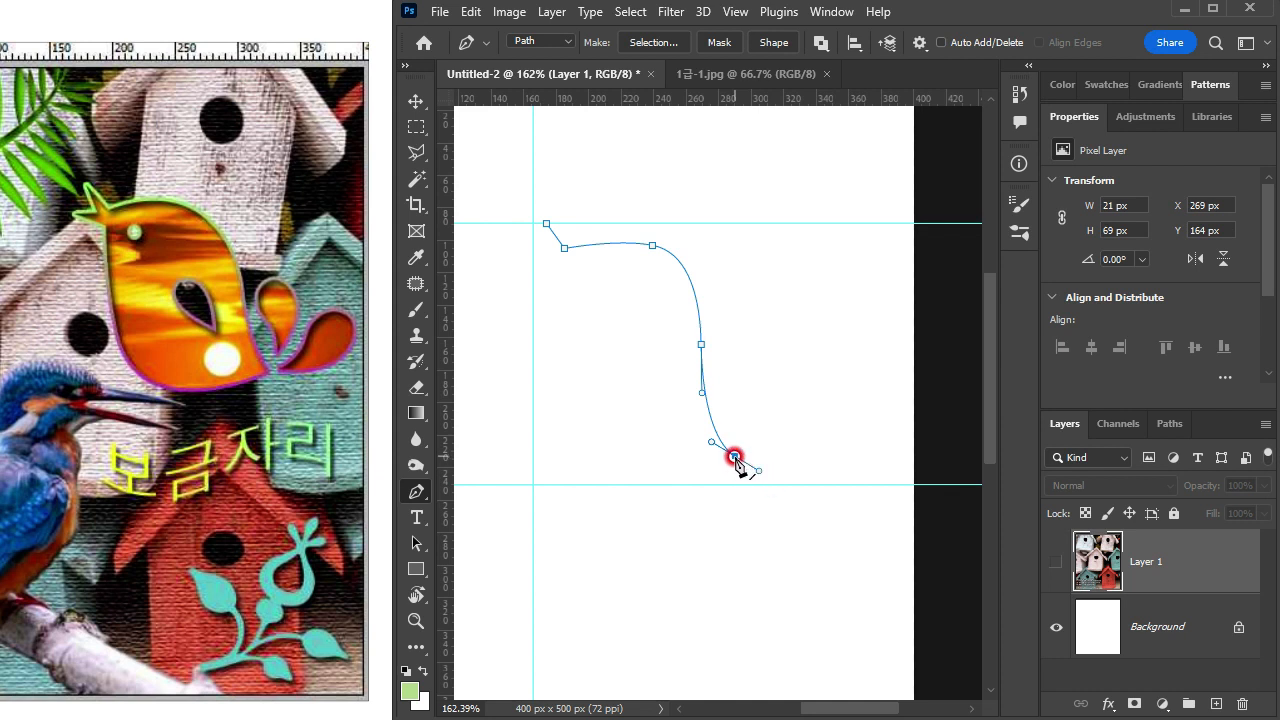
# Step: Continue the path around the belly and up the chest to about 182, 123 px, making the tail tip and chest end corner points
pyautogui.click(735, 458)
pyautogui.moveTo(601, 455); pyautogui.dragTo(573, 420)
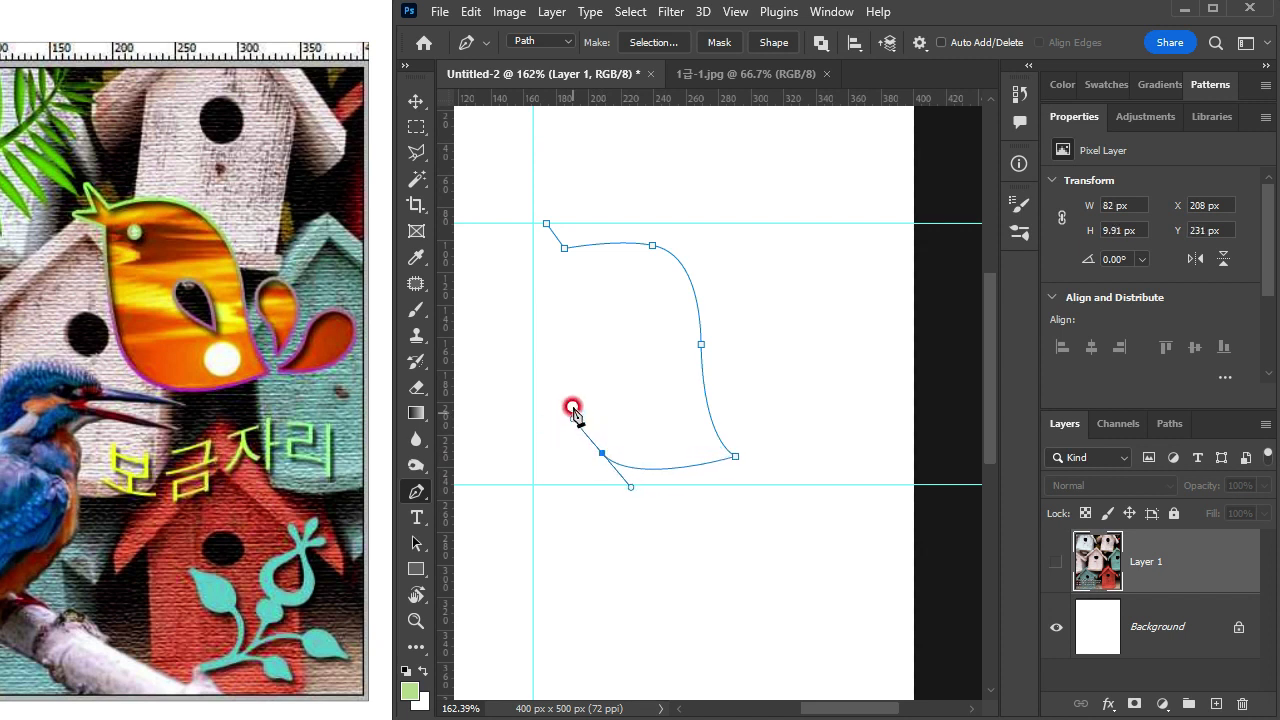
pyautogui.moveTo(559, 278); pyautogui.dragTo(564, 167)
pyautogui.keyDown('alt'); pyautogui.click(560, 277); pyautogui.keyUp('alt')
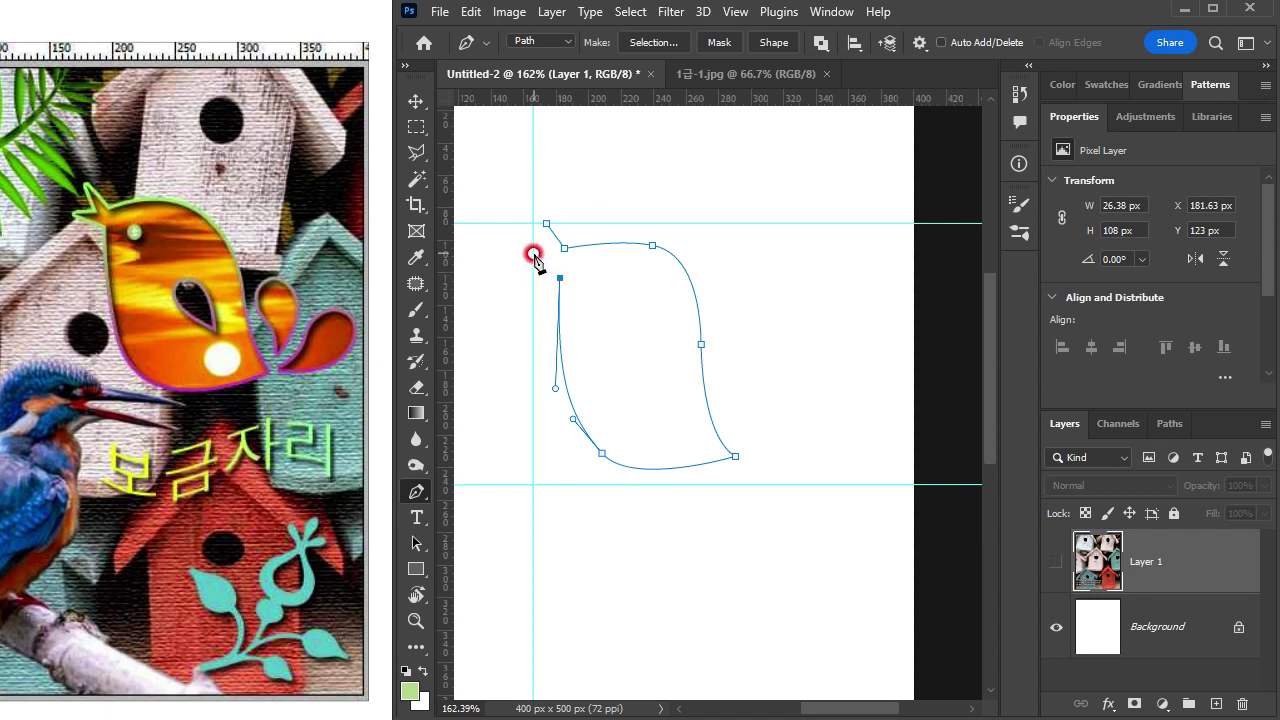
# Step: Add the beak with its tip on the vertical guide and close the path at the crest, giving an outline about 124 × 151 px
pyautogui.scroll(3, 533, 257)
pyautogui.moveTo(535, 258); pyautogui.dragTo(563, 258)
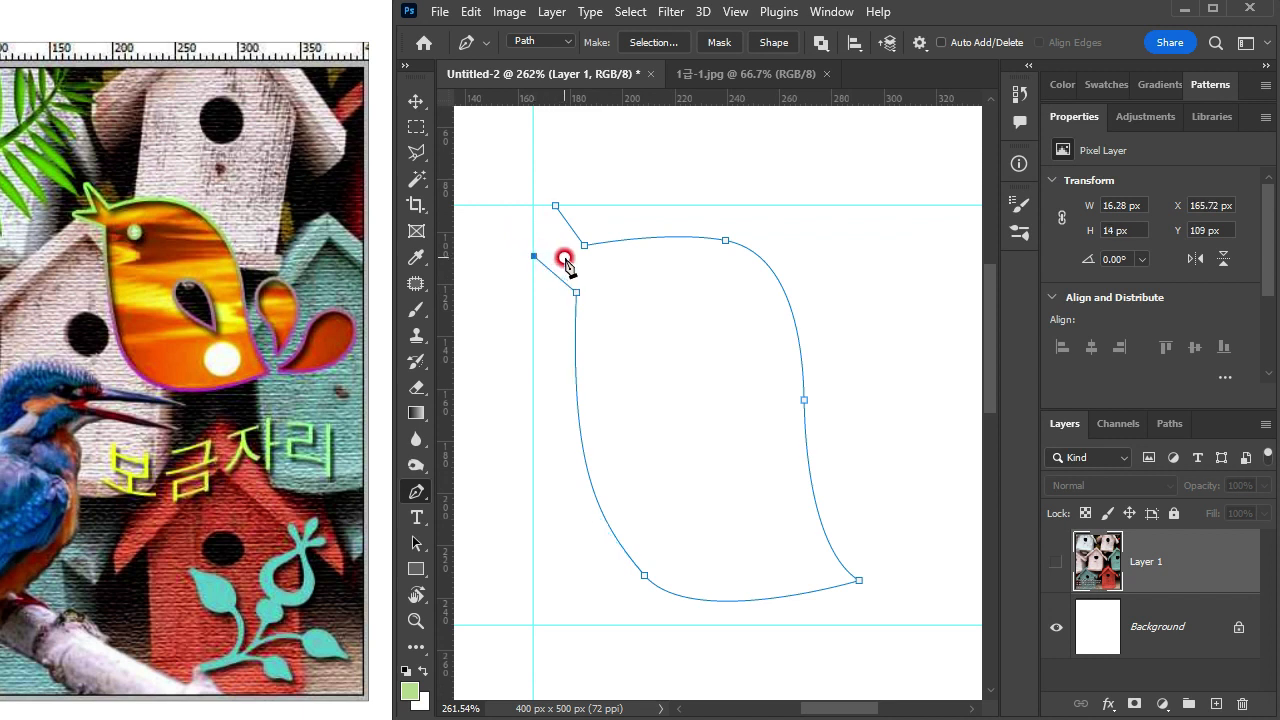
pyautogui.click(553, 208)
pyautogui.scroll(-2, 766, 445)
# Step: Use the Direct Selection tool to move the belly anchor outward and adjust the back and head-top anchors to match the reference
pyautogui.moveTo(710, 463); pyautogui.dragTo(683, 406)
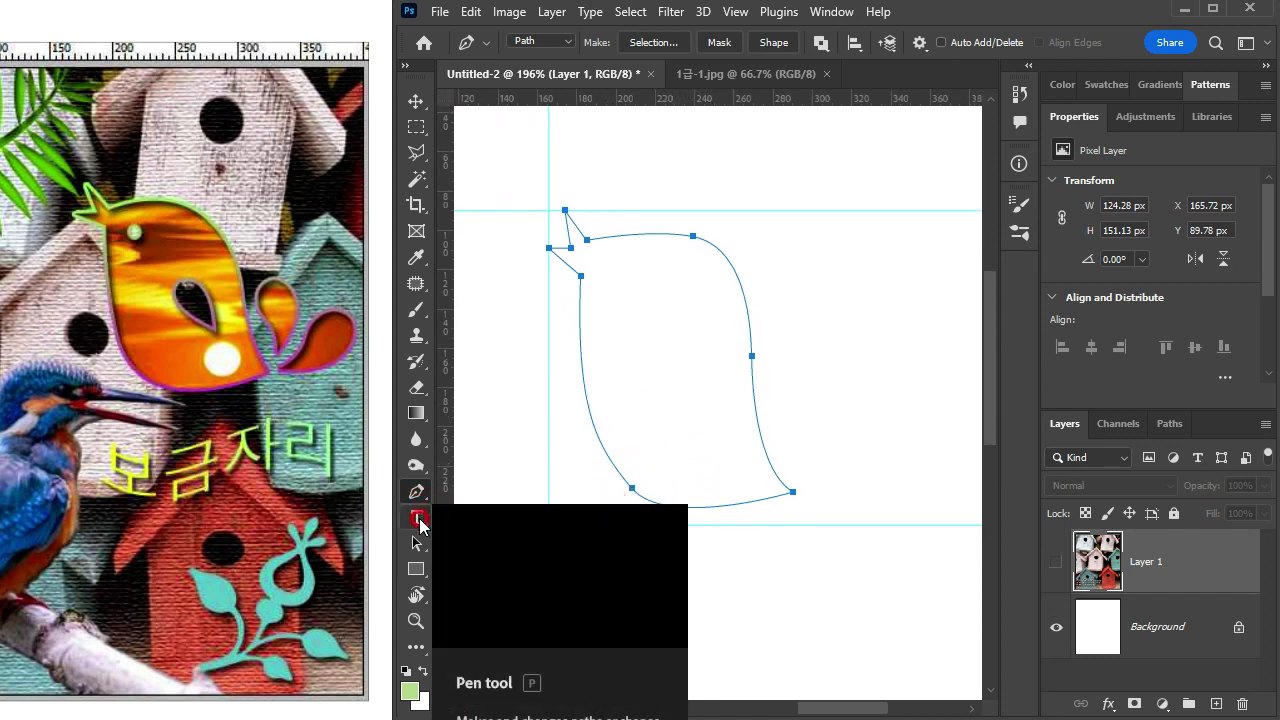
pyautogui.moveTo(419, 548)
pyautogui.mouseDown()
pyautogui.moveTo(490, 552)
pyautogui.moveTo(496, 571)
pyautogui.mouseUp()
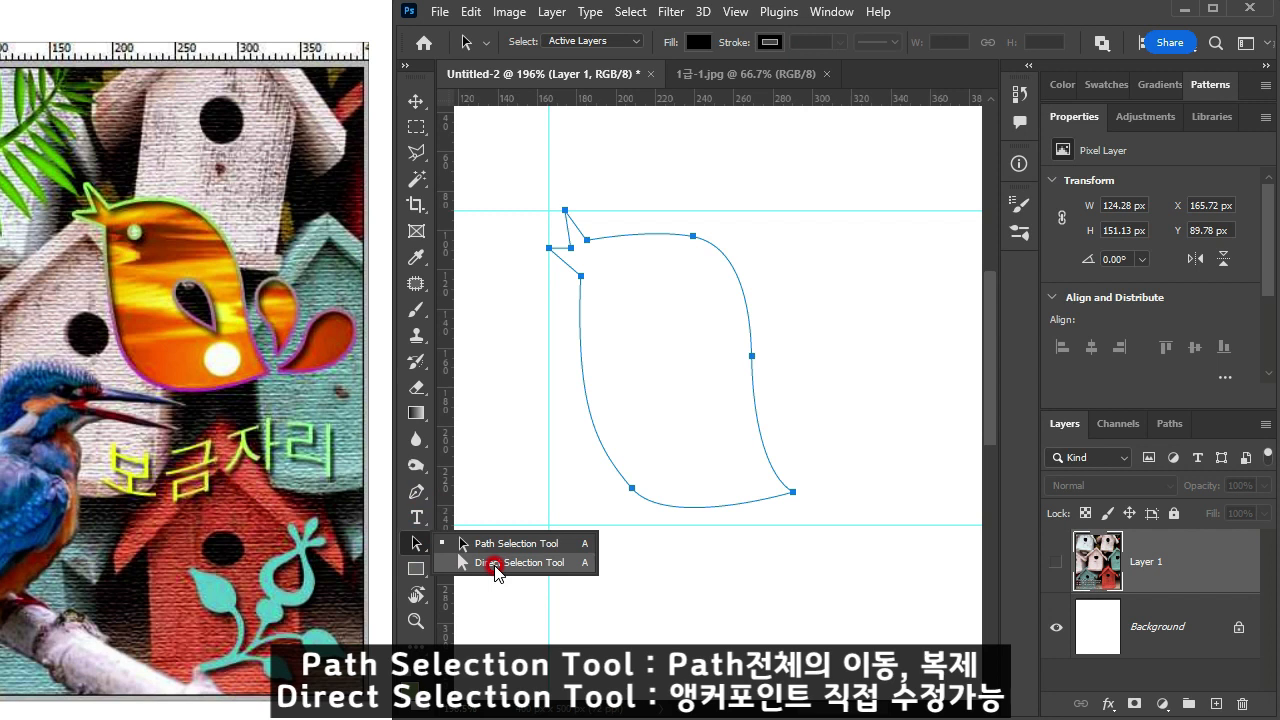
pyautogui.moveTo(496, 571); pyautogui.dragTo(510, 565)
pyautogui.moveTo(640, 500); pyautogui.dragTo(646, 537)
pyautogui.click(790, 490)
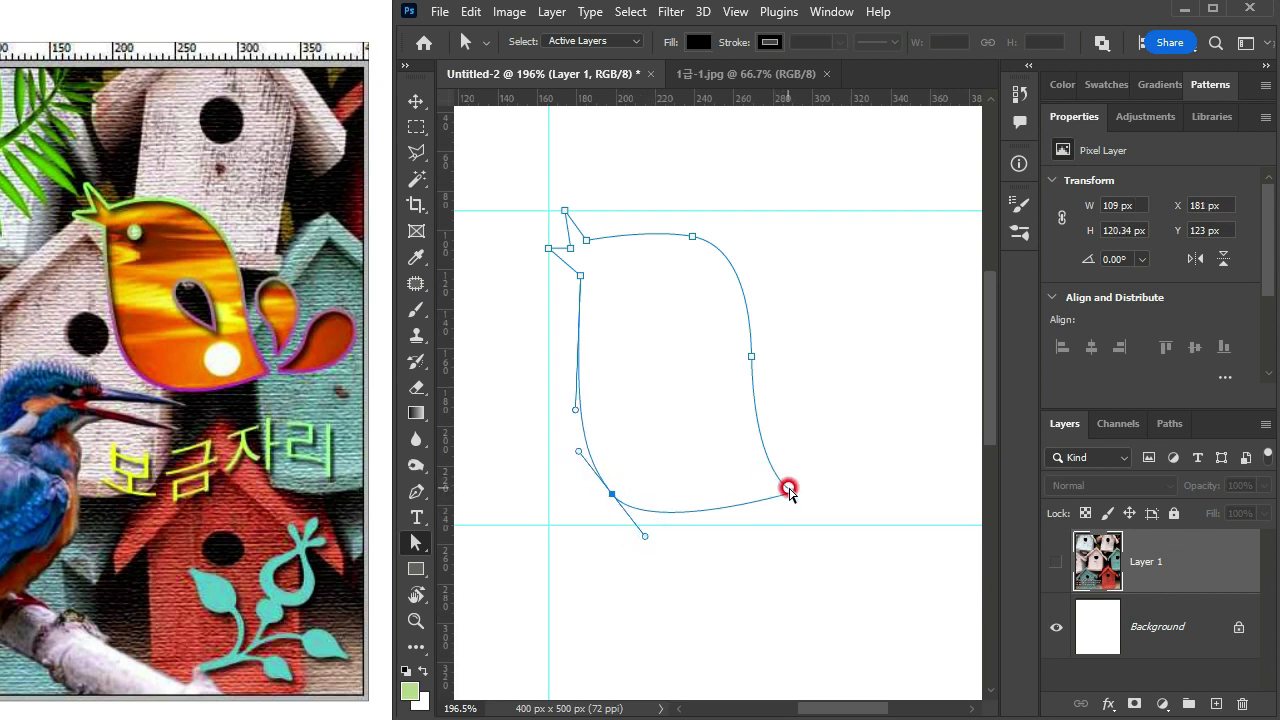
pyautogui.moveTo(751, 355)
pyautogui.mouseDown()
pyautogui.moveTo(740, 360)
pyautogui.moveTo(751, 354)
pyautogui.mouseUp()
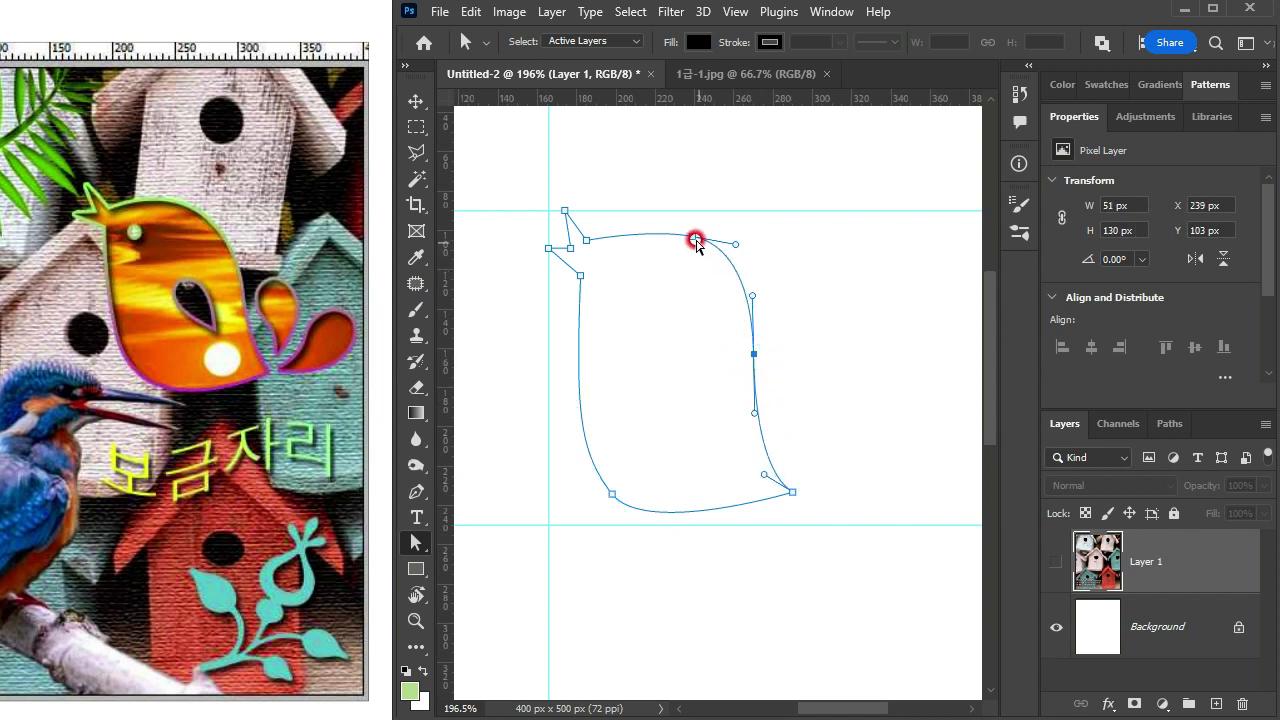
pyautogui.moveTo(695, 240); pyautogui.dragTo(679, 236)
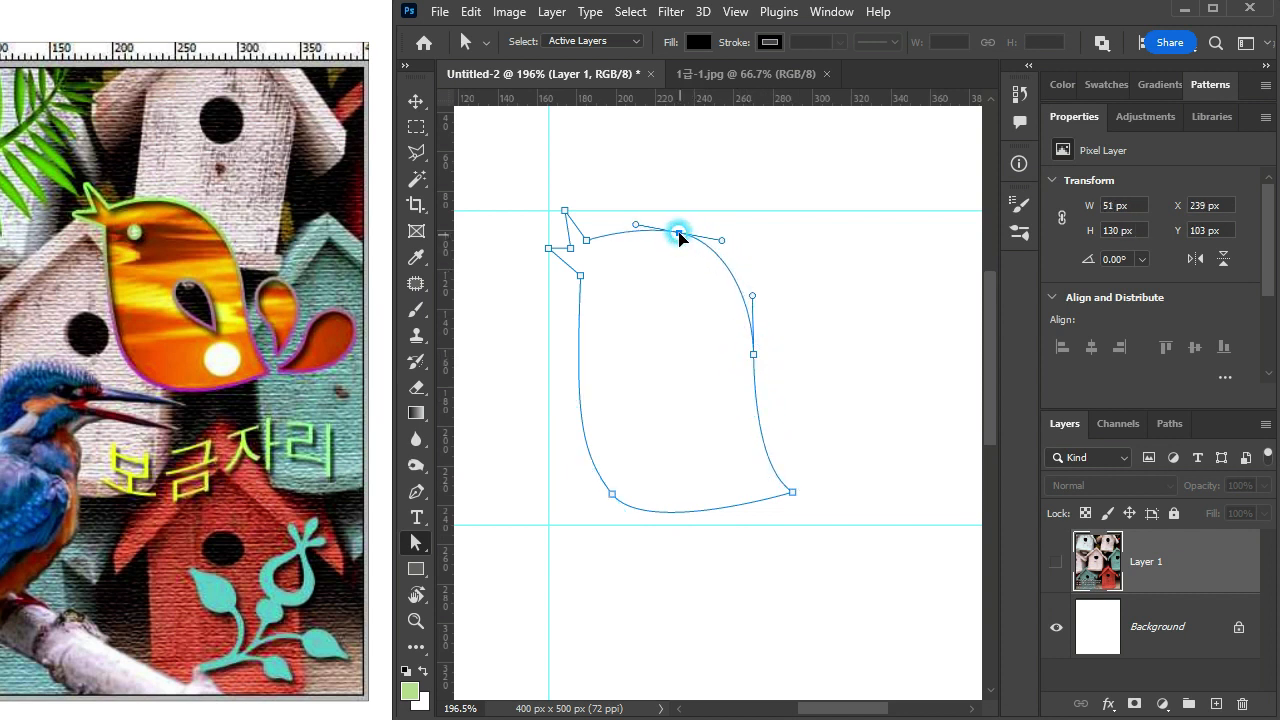
# Step: Show the work path in the path list and select the entire bird outline with the Path Selection tool
pyautogui.click(679, 236)
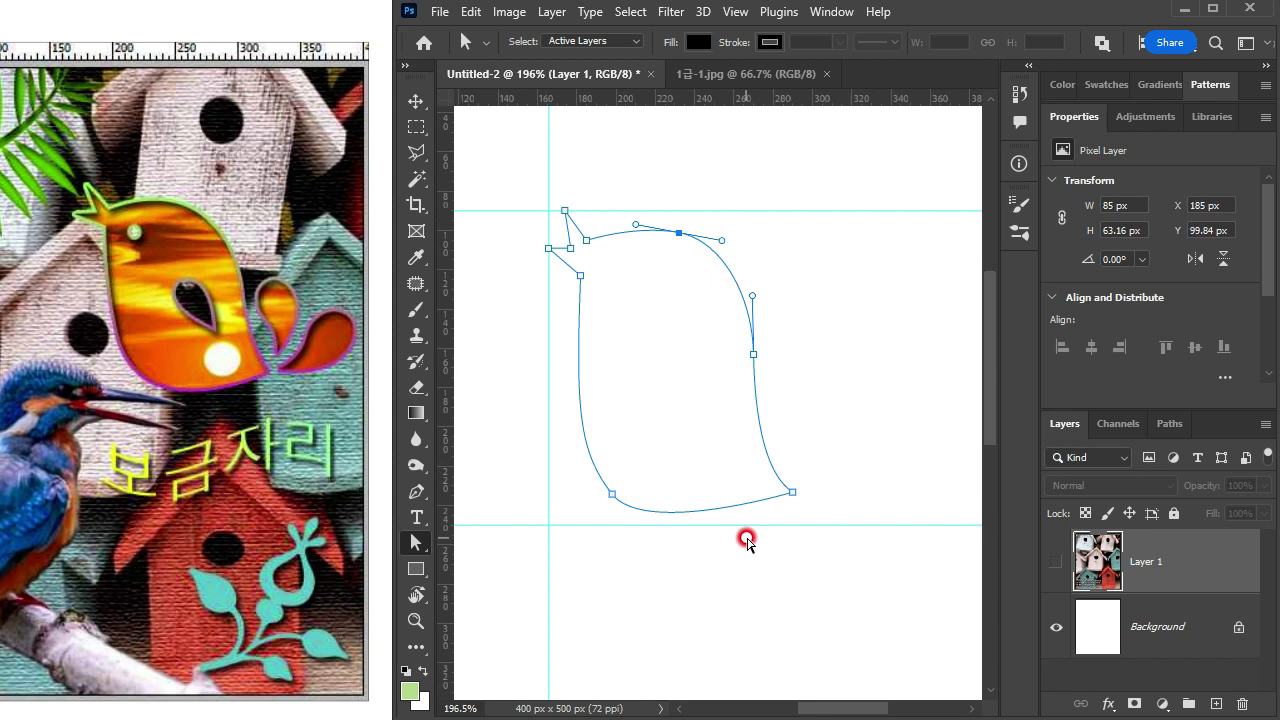
pyautogui.click(1170, 426)
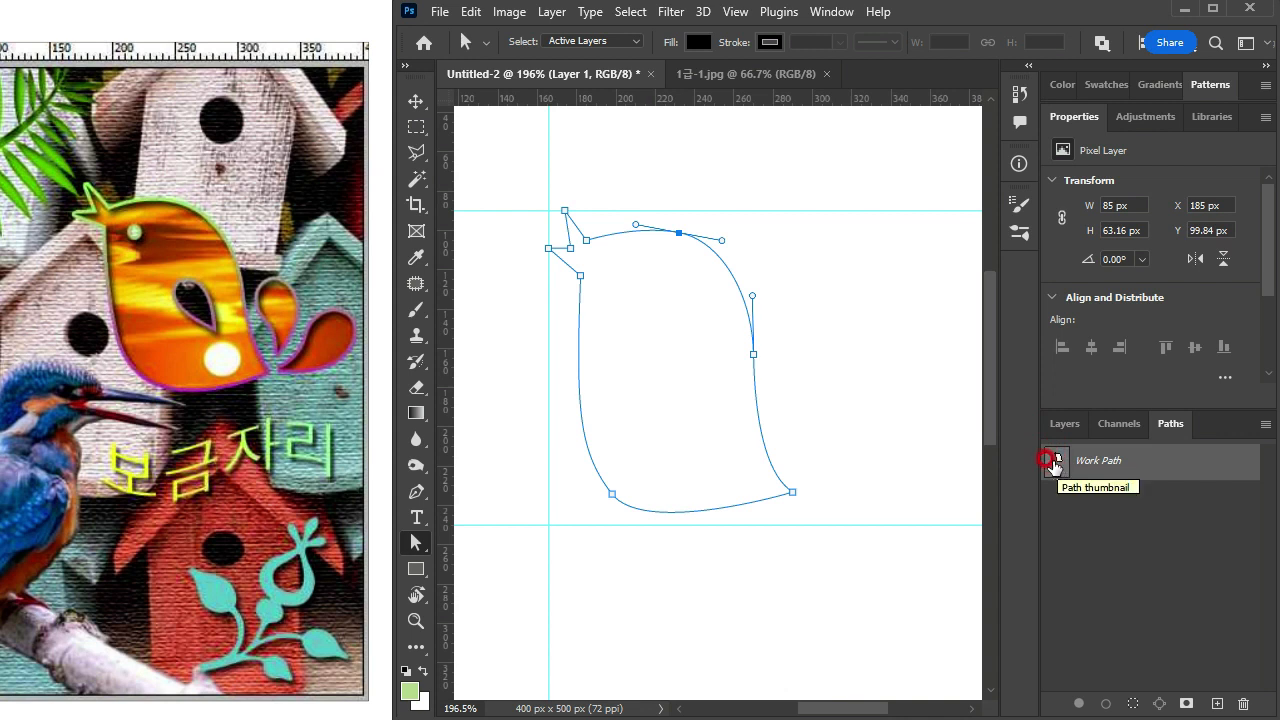
pyautogui.click(416, 542)
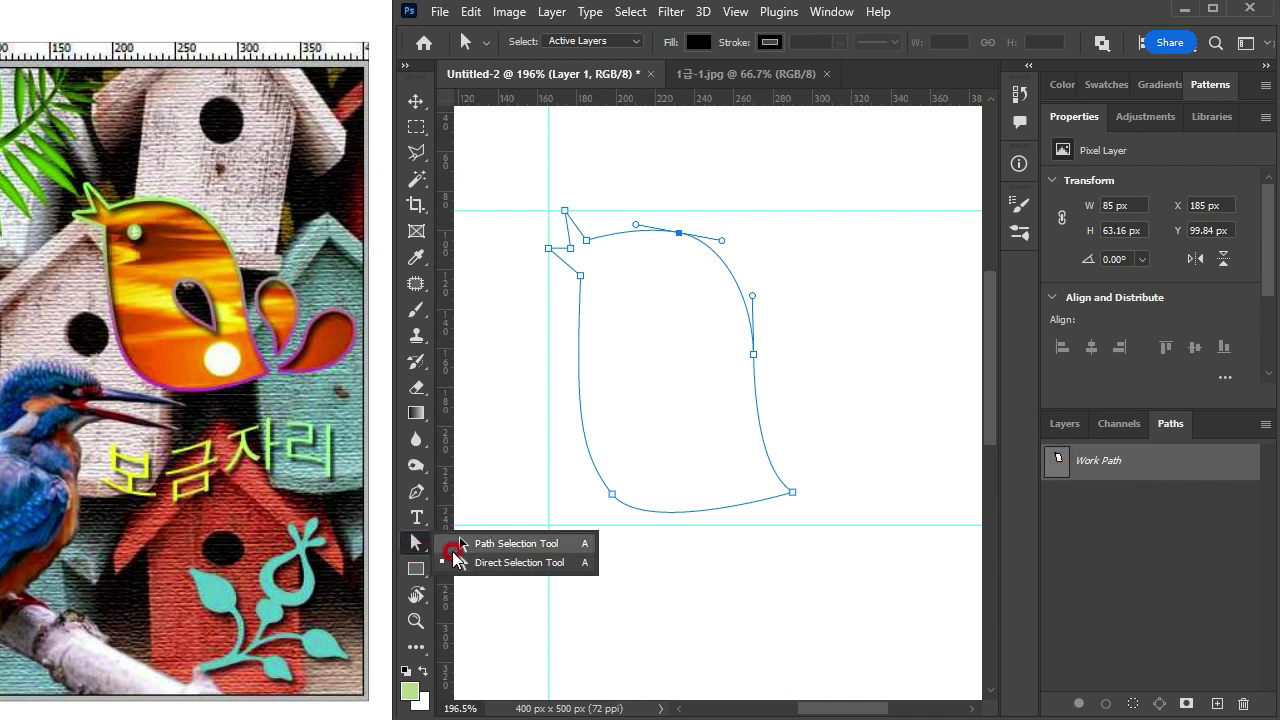
pyautogui.click(460, 561)
pyautogui.click(817, 325)
pyautogui.click(754, 343)
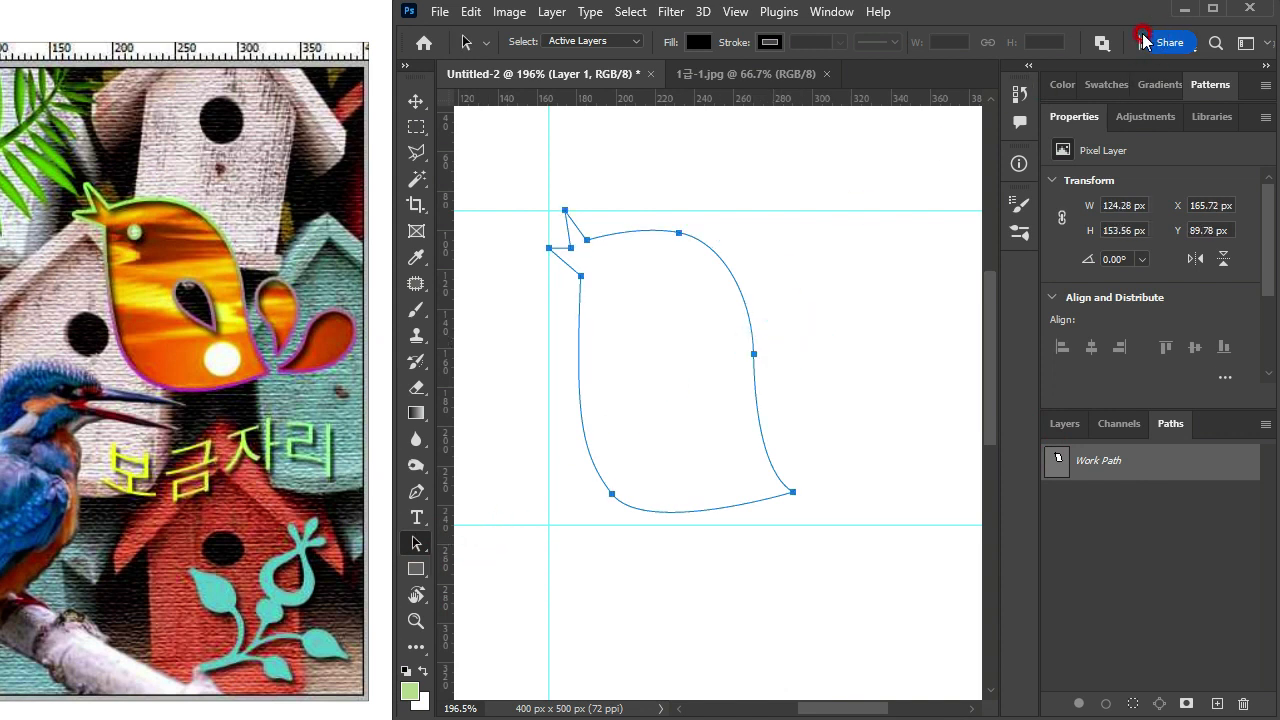
# Step: Try the Subtract Front Shape operation on the bird outline and set it back to Exclude Overlapping Shapes
pyautogui.click(1102, 42)
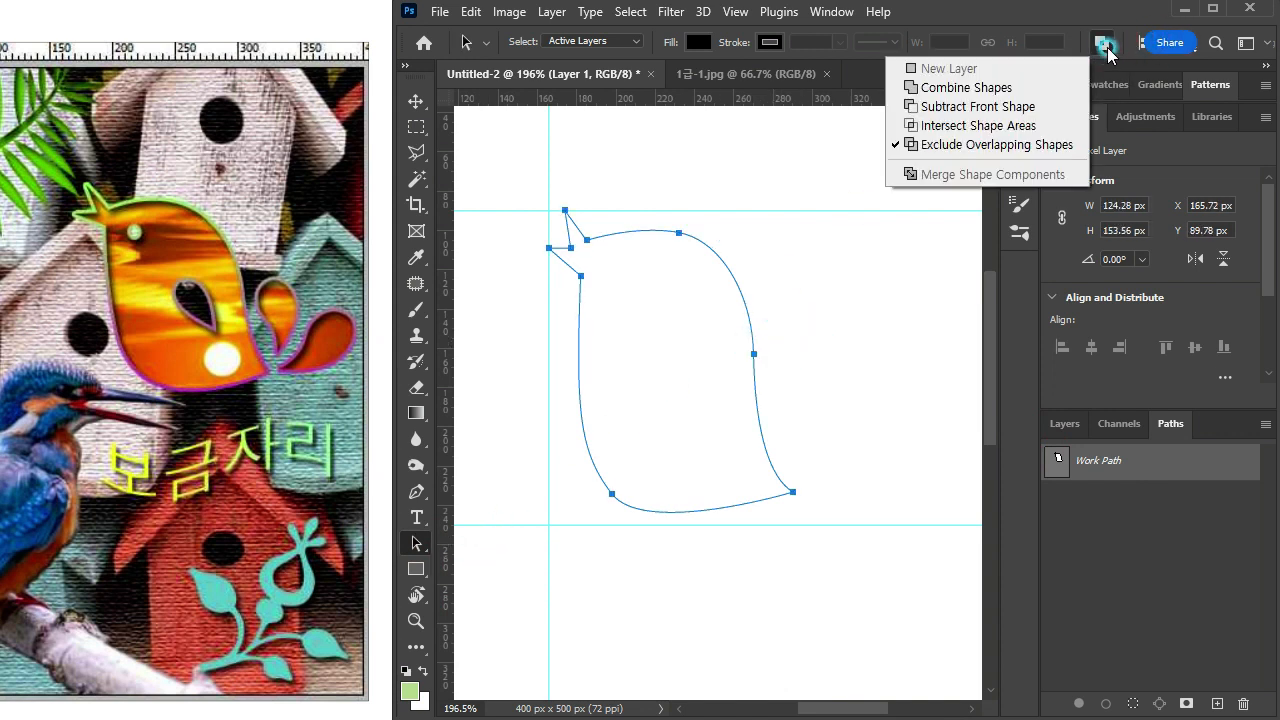
pyautogui.click(920, 107)
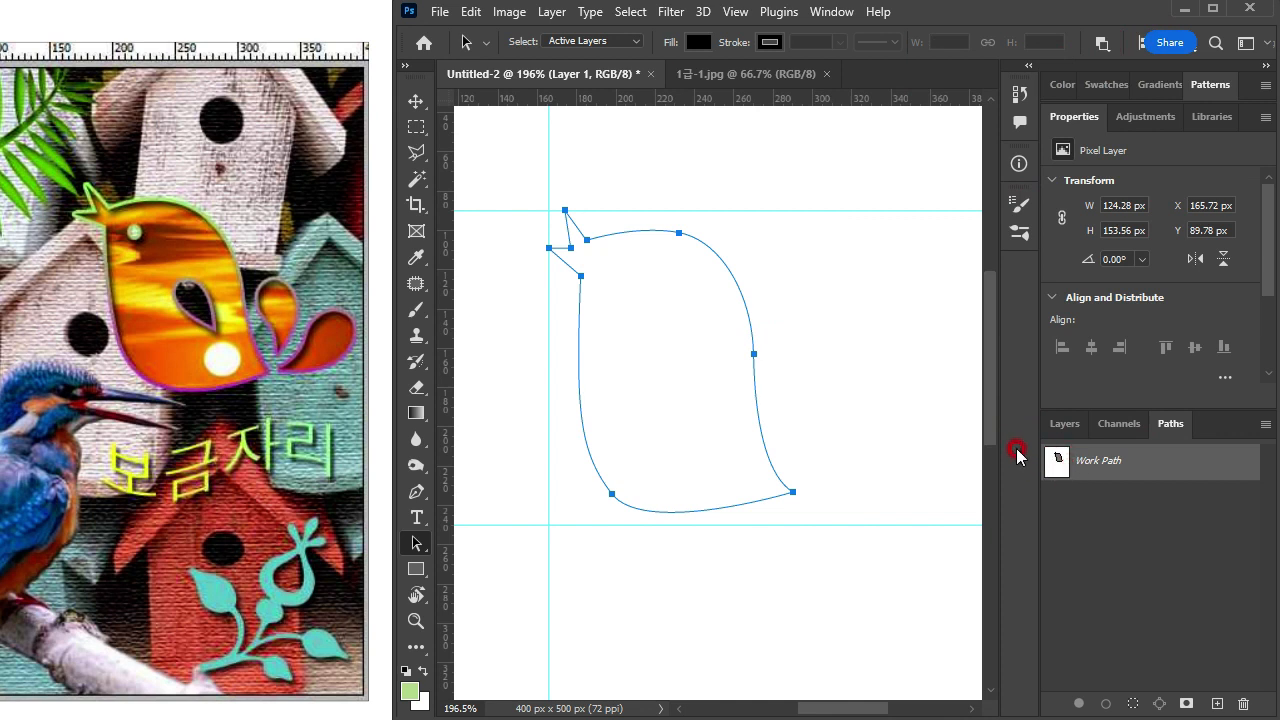
pyautogui.click(1102, 44)
pyautogui.click(937, 148)
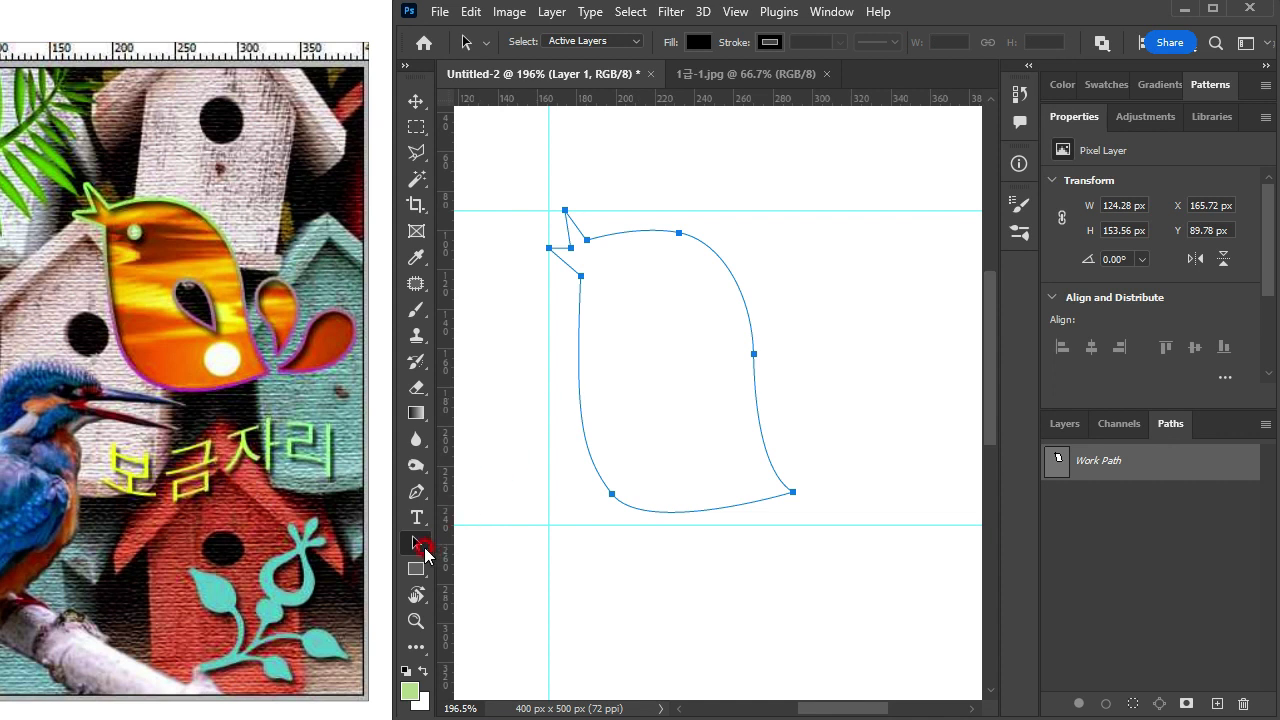
# Step: Draw a closed teardrop cut-out about 25 × 40 px in the middle of the bird's body with the Pen tool
pyautogui.click(416, 491)
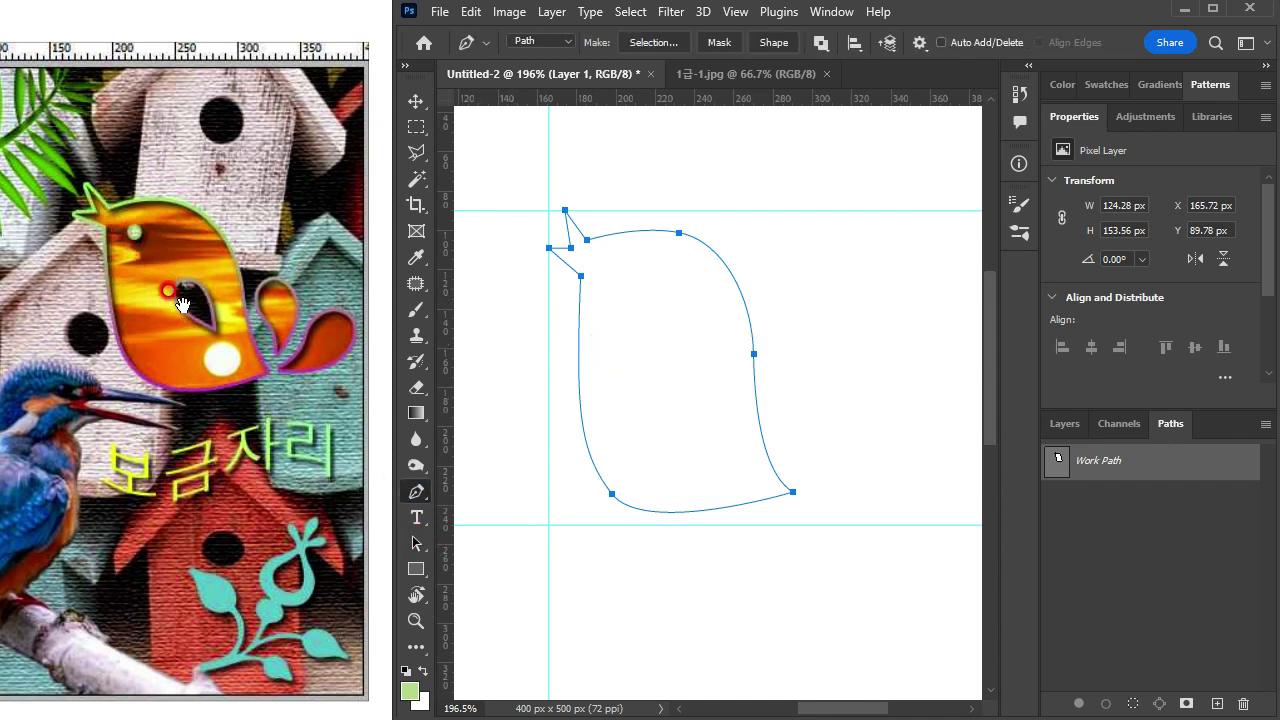
pyautogui.click(702, 418)
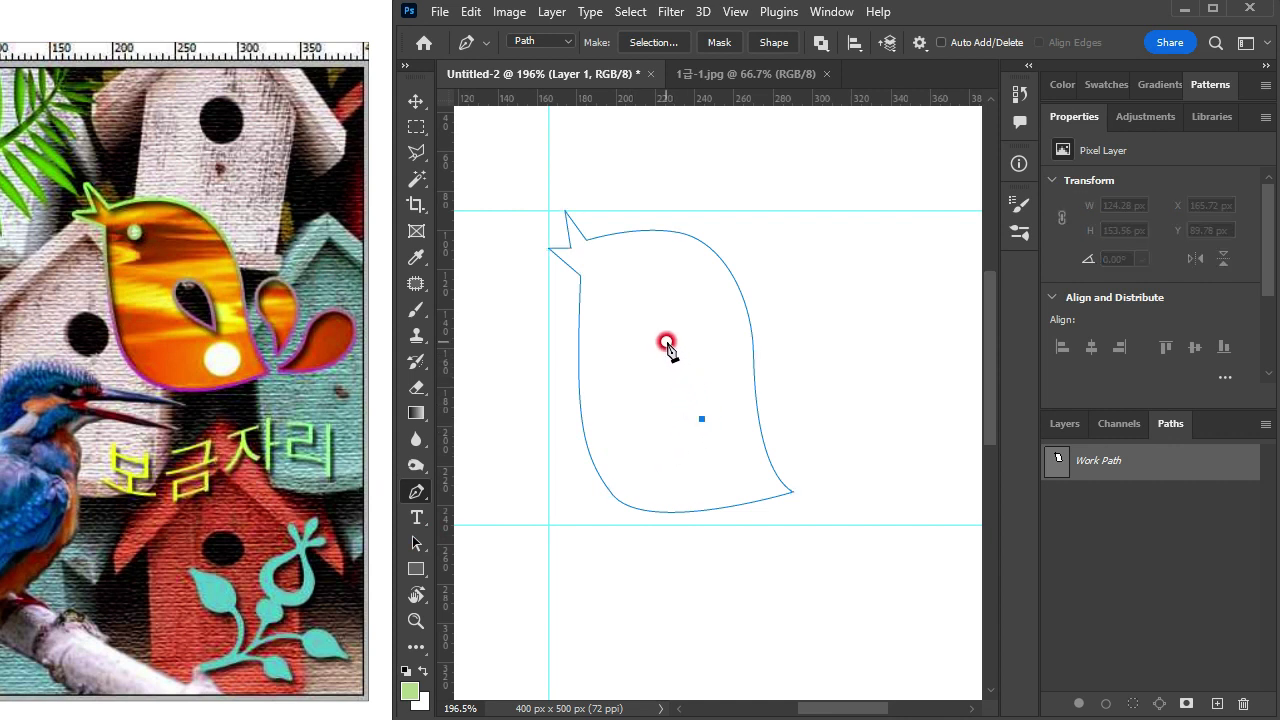
pyautogui.moveTo(667, 343); pyautogui.dragTo(625, 357)
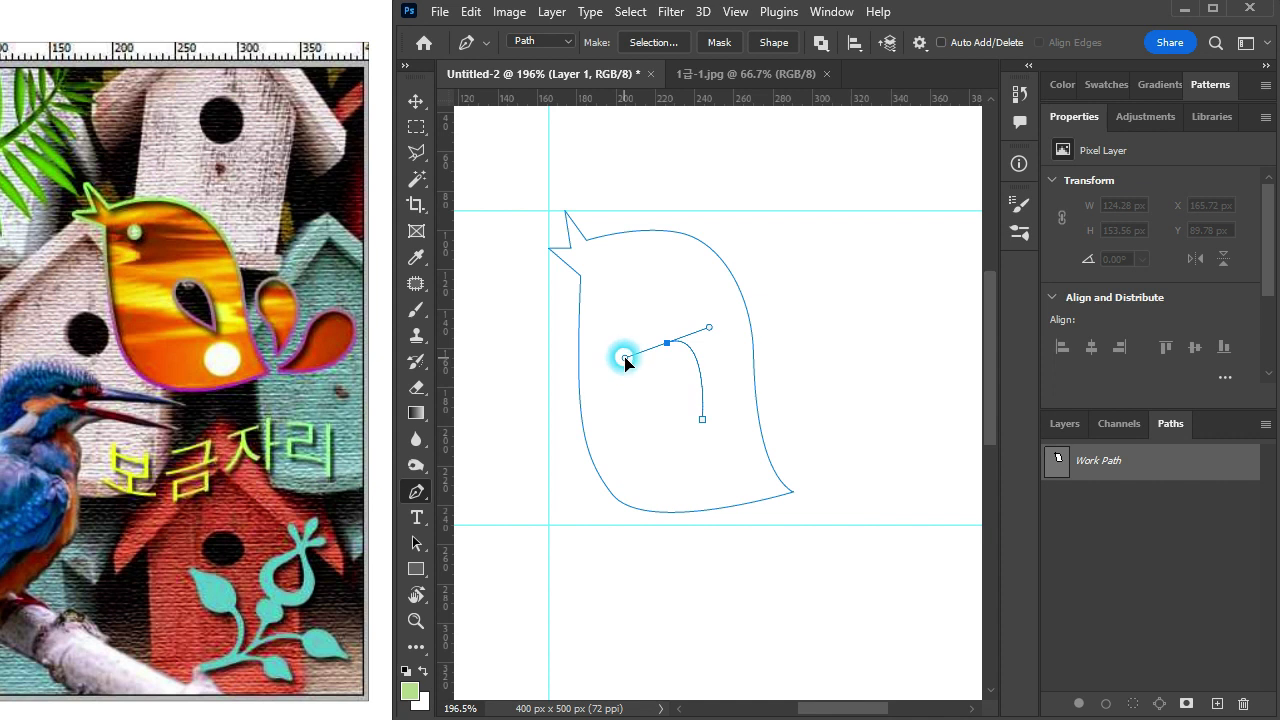
pyautogui.click(702, 418)
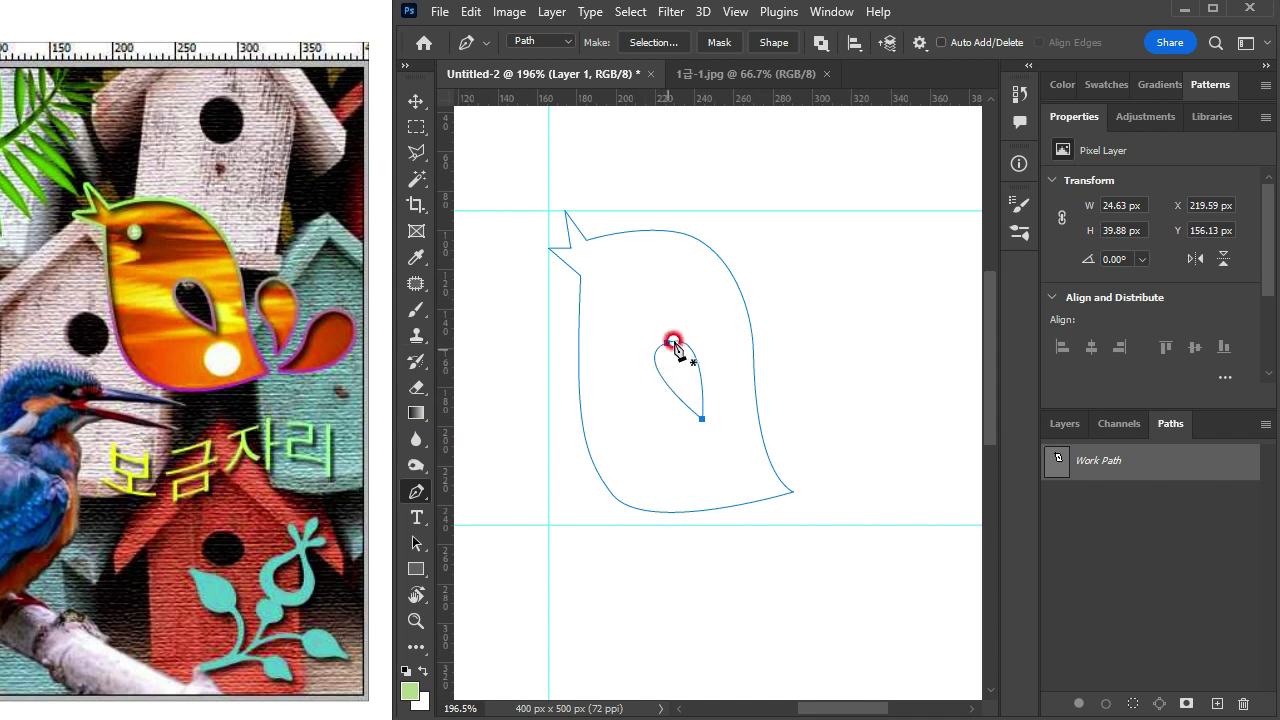
# Step: Load the work path as a selection to check the cut-out, deselect it and reactivate the work path
pyautogui.doubleClick(1100, 470)
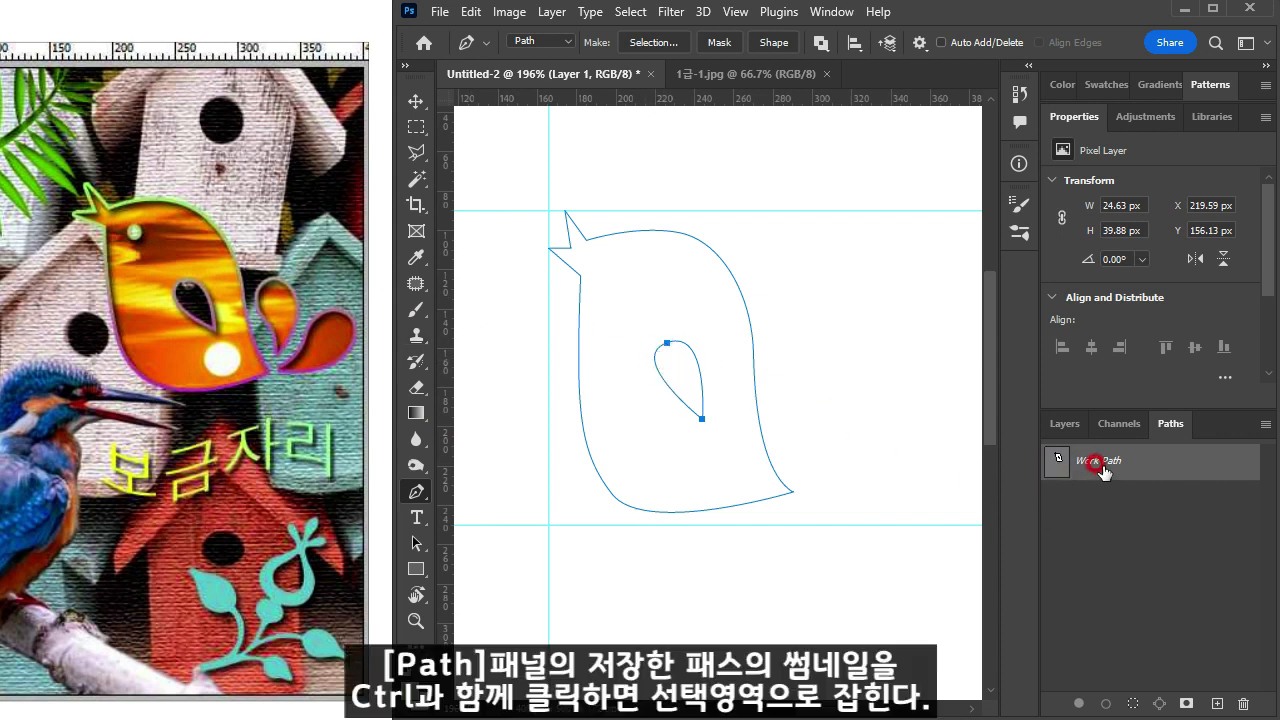
pyautogui.keyDown('ctrl'); pyautogui.click(1048, 462); pyautogui.keyUp('ctrl')
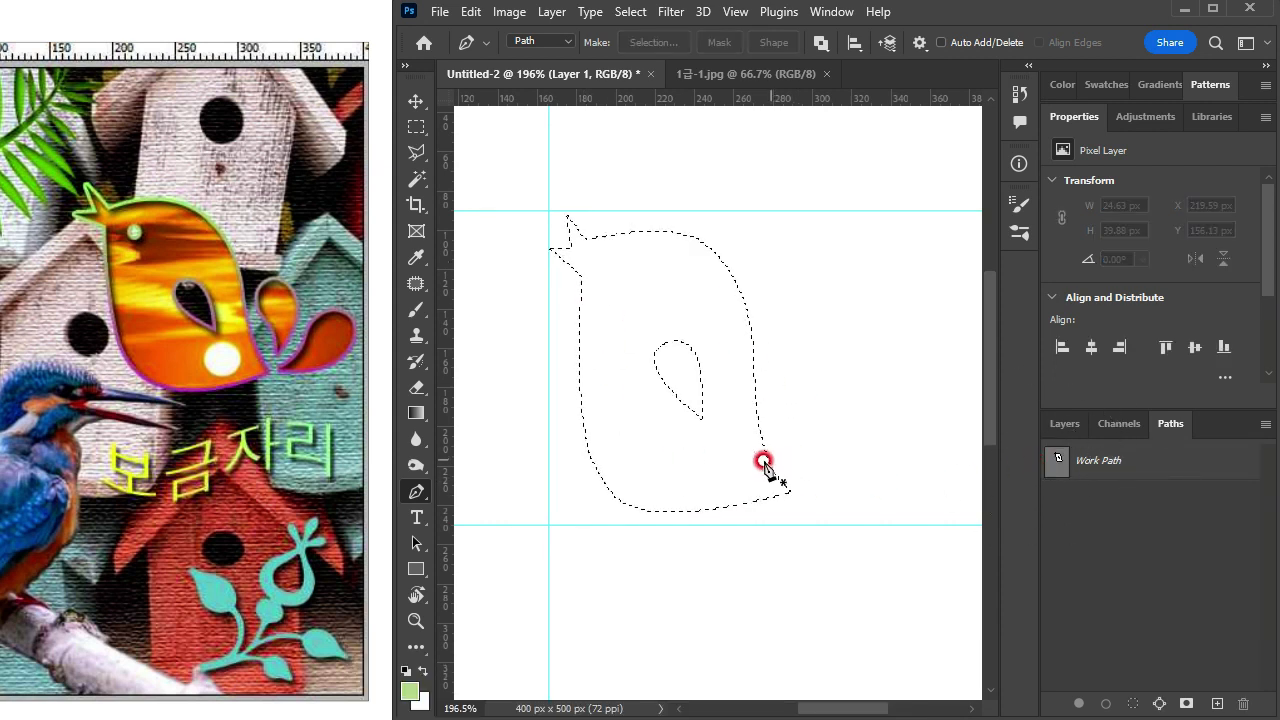
pyautogui.hotkey('ctrl', 'd')
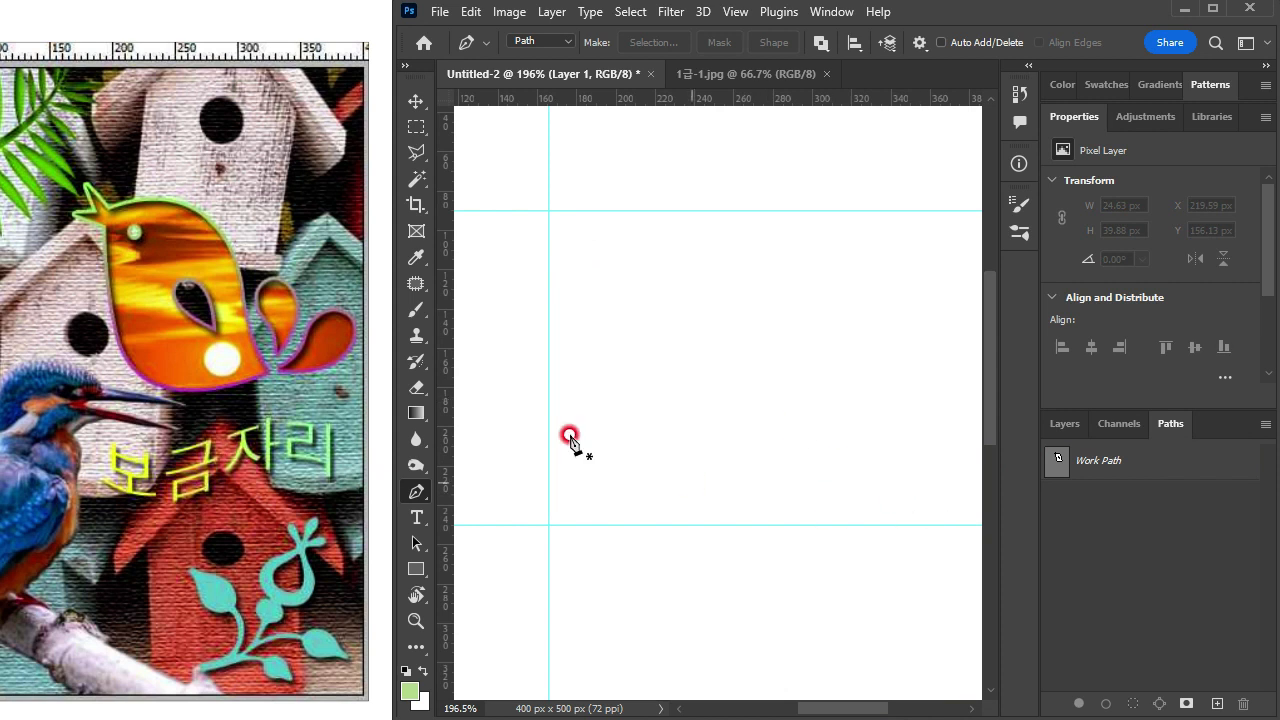
pyautogui.click(1118, 470)
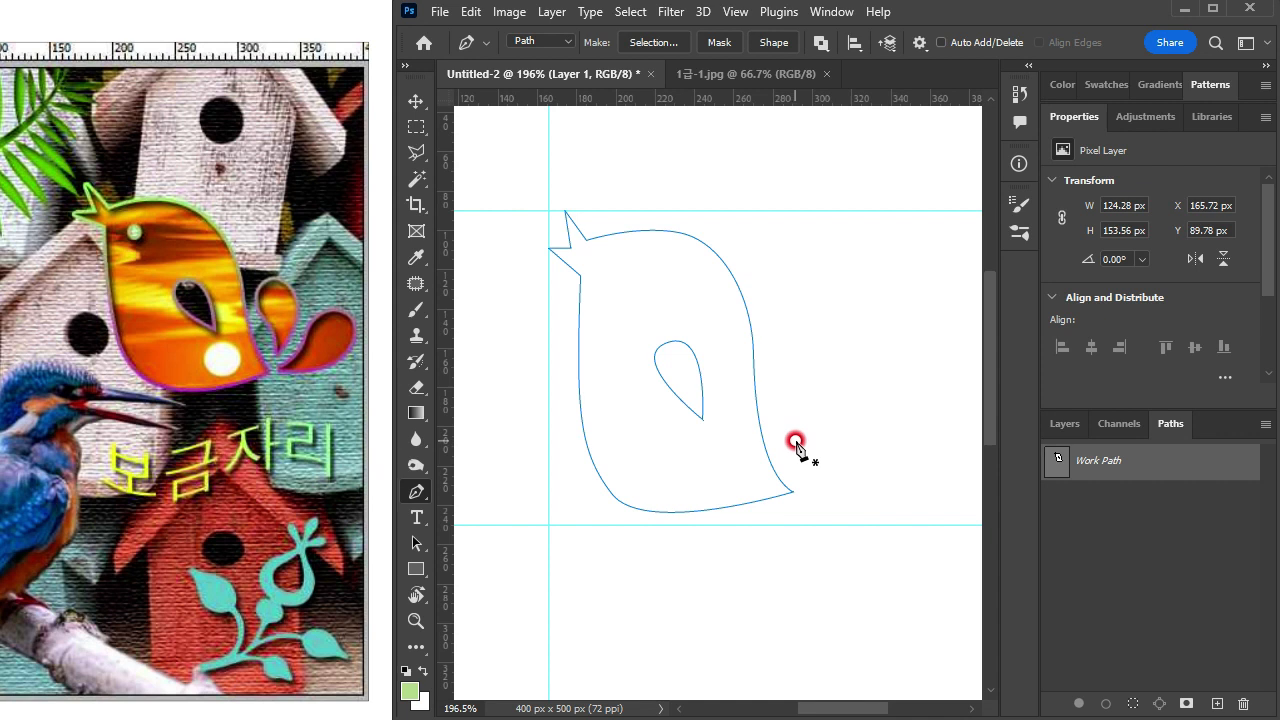
# Step: Draw a closed teardrop tail feather about 17.5 × 41 px beside the bird's rear with the Pen tool
pyautogui.click(810, 357)
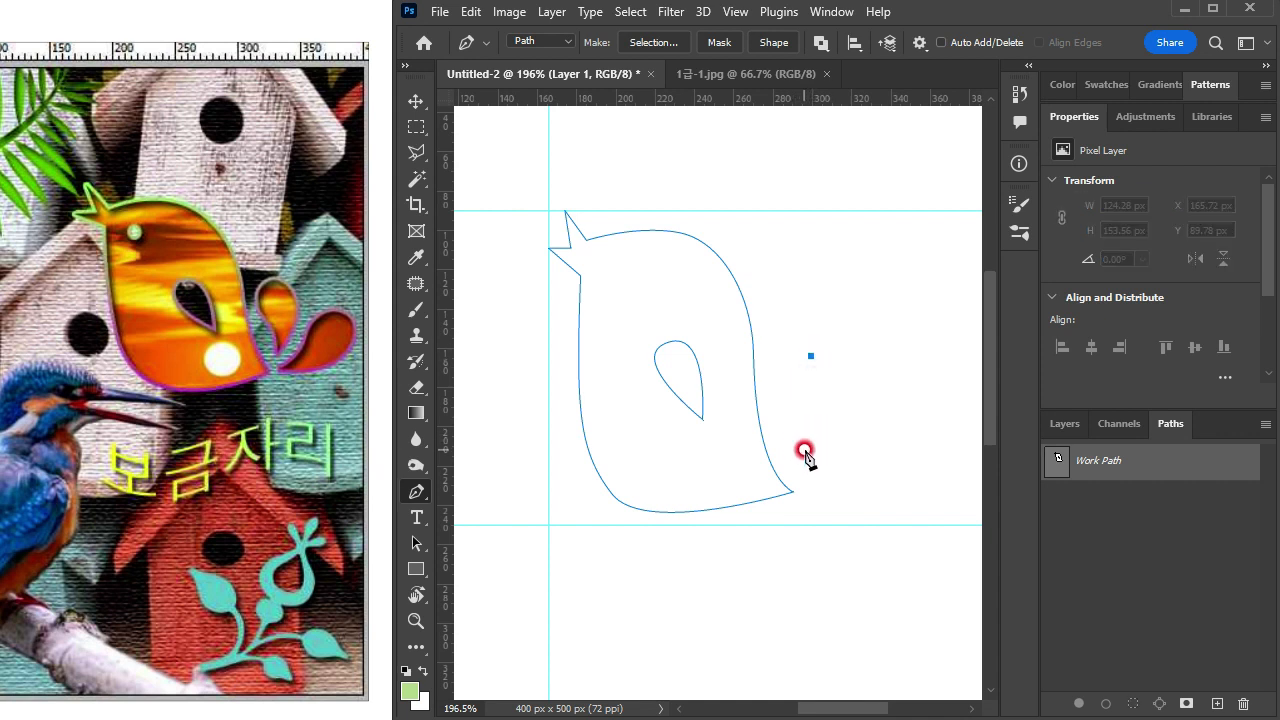
pyautogui.moveTo(805, 438); pyautogui.dragTo(751, 507)
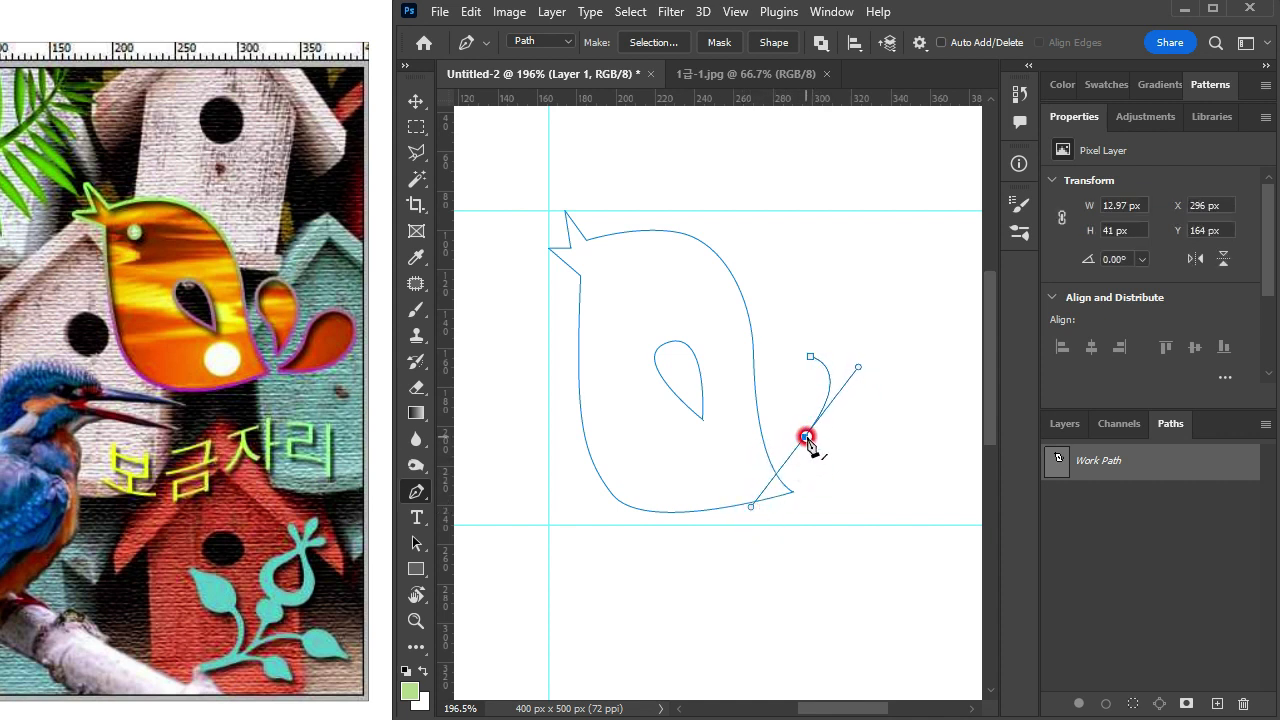
pyautogui.keyDown('alt'); pyautogui.click(805, 437); pyautogui.keyUp('alt')
pyautogui.keyDown('alt'); pyautogui.scroll(3, 792, 397); pyautogui.keyUp('alt')
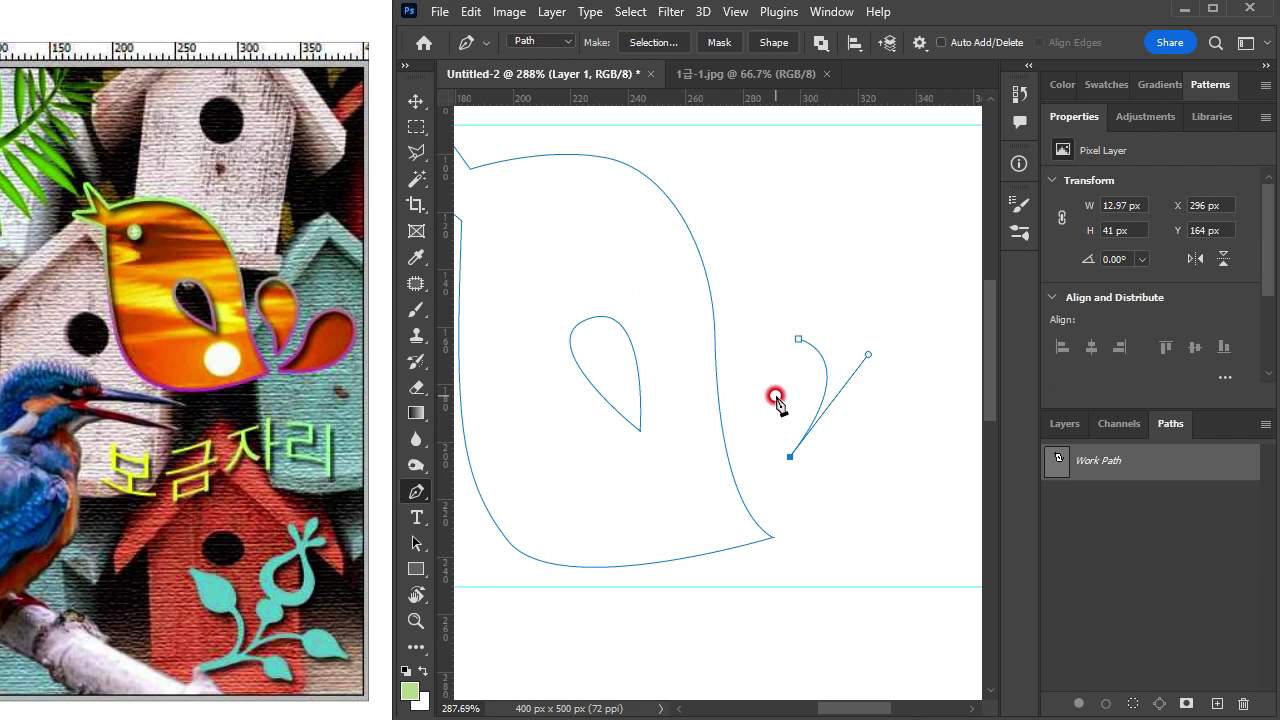
pyautogui.moveTo(782, 397); pyautogui.dragTo(823, 331)
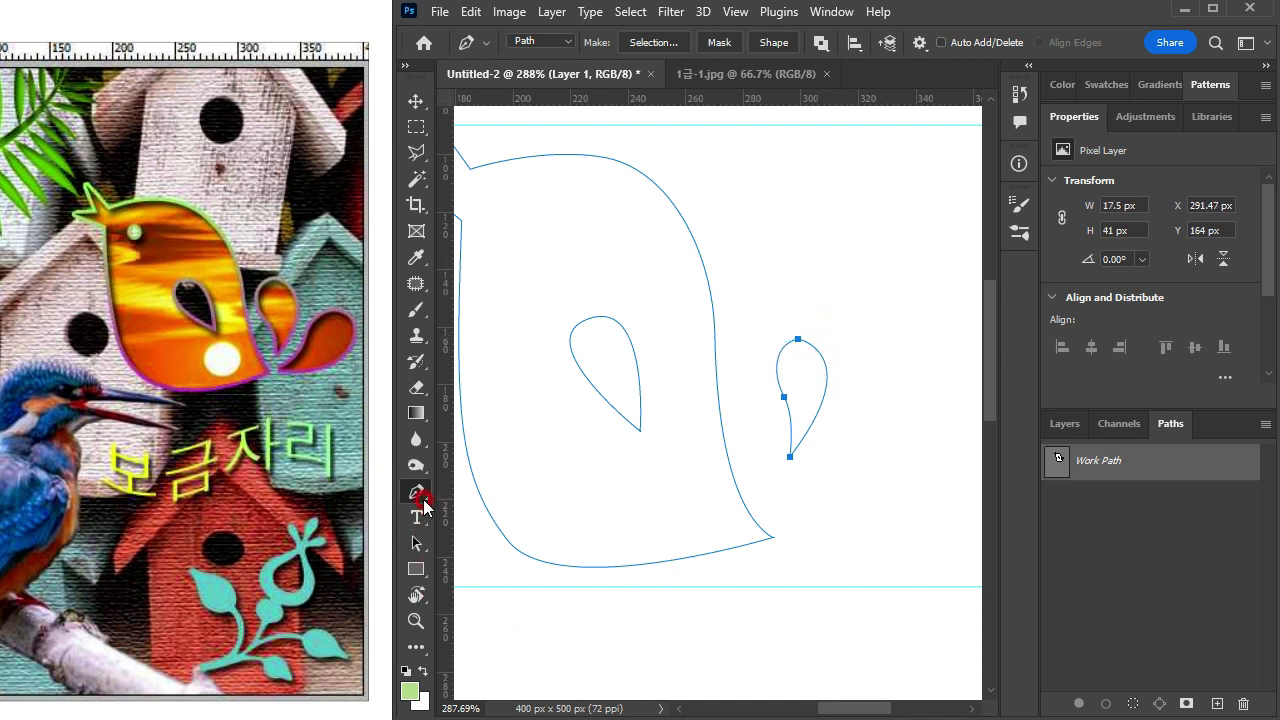
# Step: Move the tail feather closer to the bird's body and scale it to 22 × 46 px
pyautogui.moveTo(417, 543); pyautogui.dragTo(468, 547)
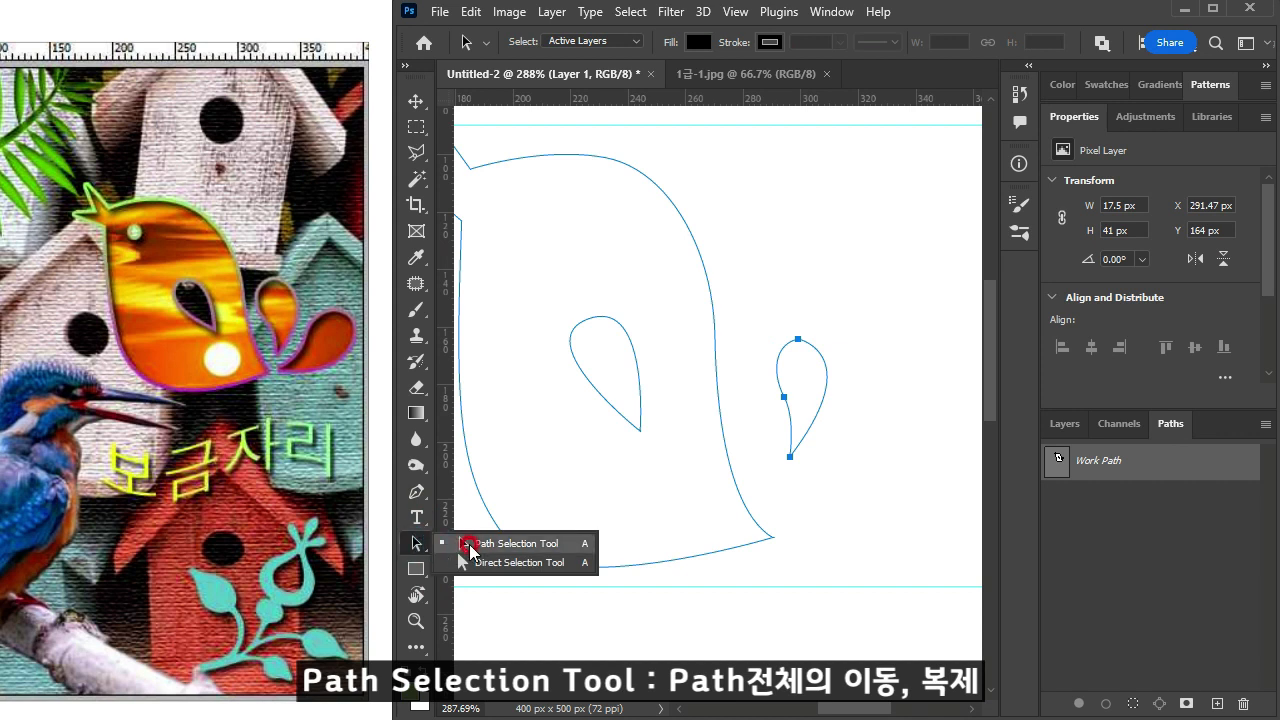
pyautogui.click(413, 547)
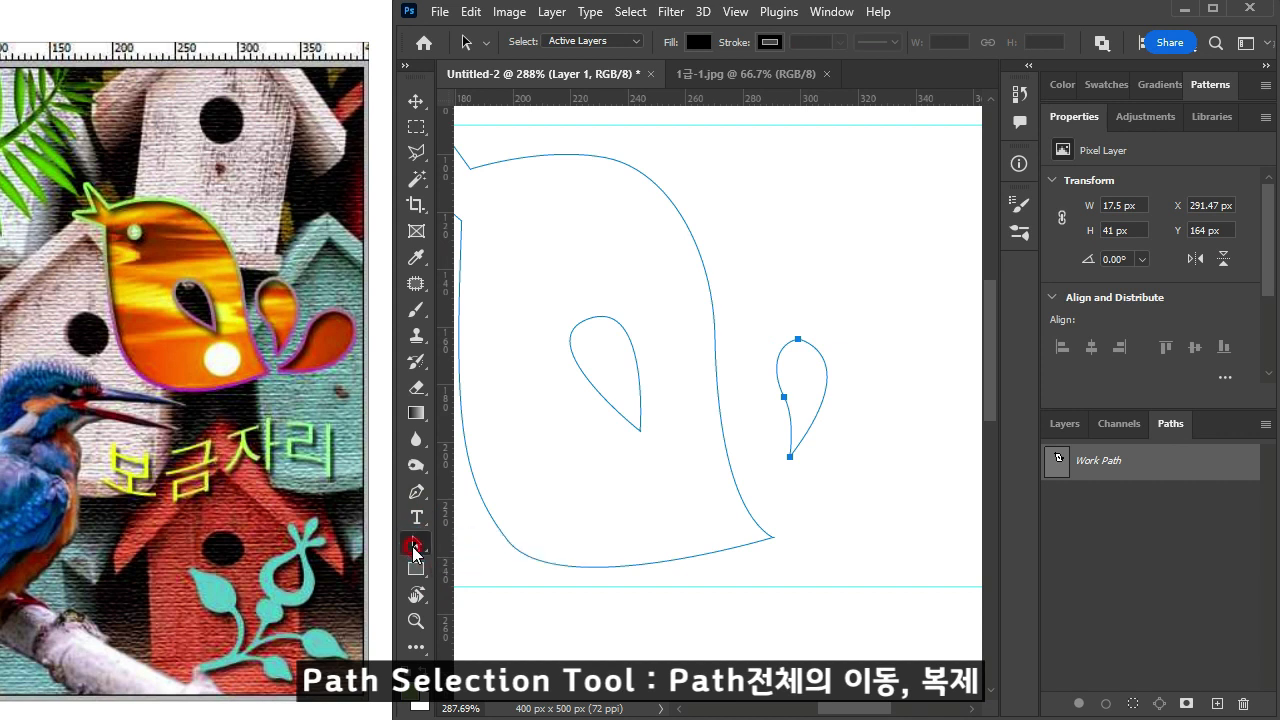
pyautogui.click(875, 334)
pyautogui.moveTo(819, 418); pyautogui.dragTo(791, 432)
pyautogui.scroll(-1, 807, 452)
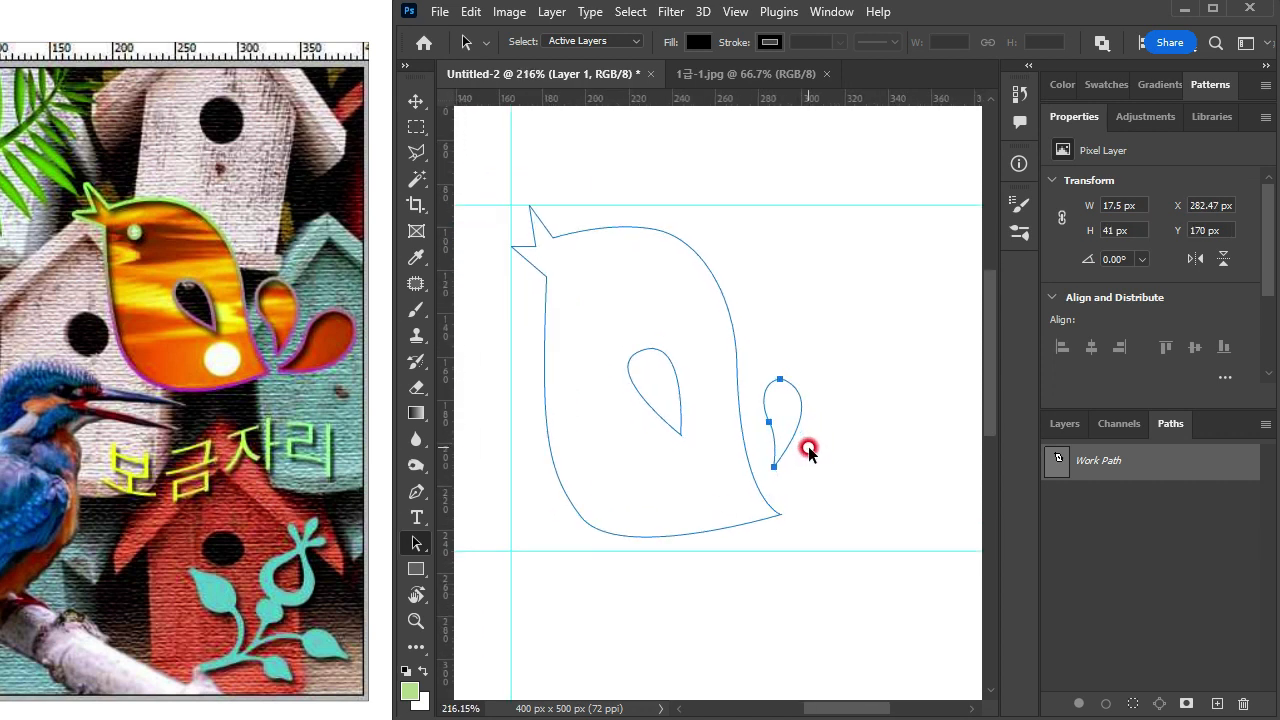
pyautogui.hotkey('ctrl', 't')
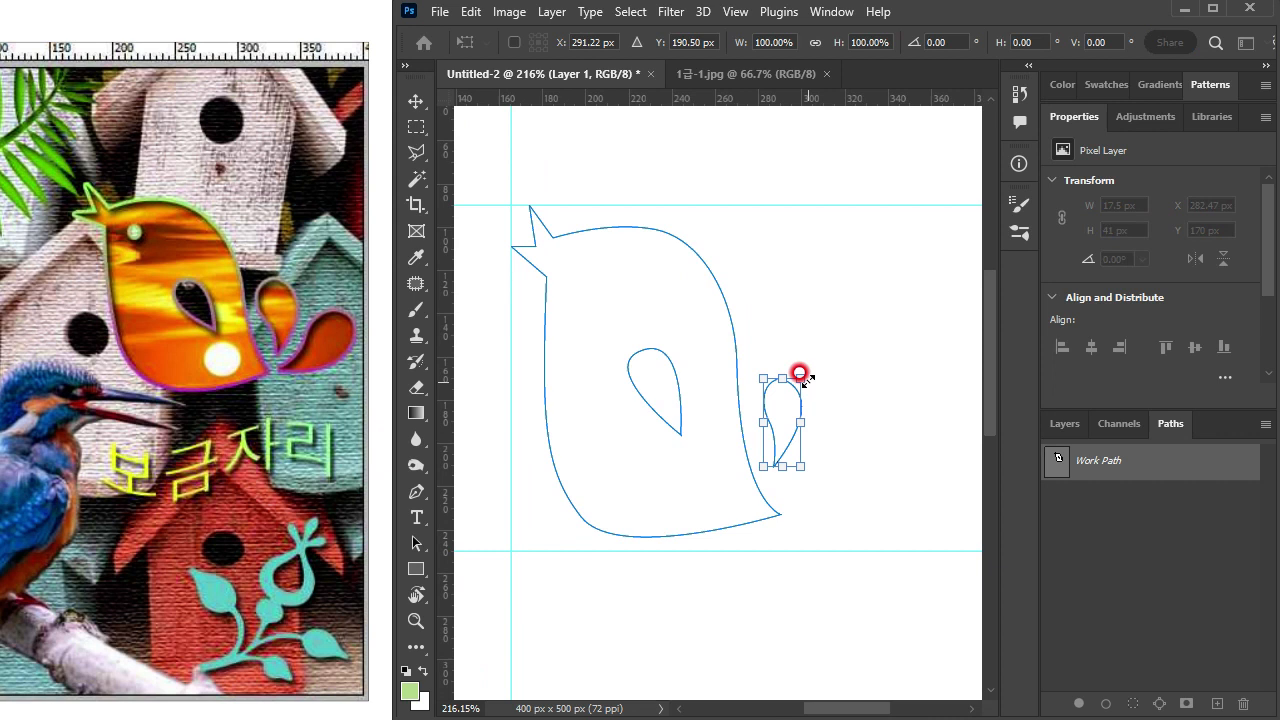
pyautogui.moveTo(800, 372); pyautogui.dragTo(786, 398)
pyautogui.press('Return')
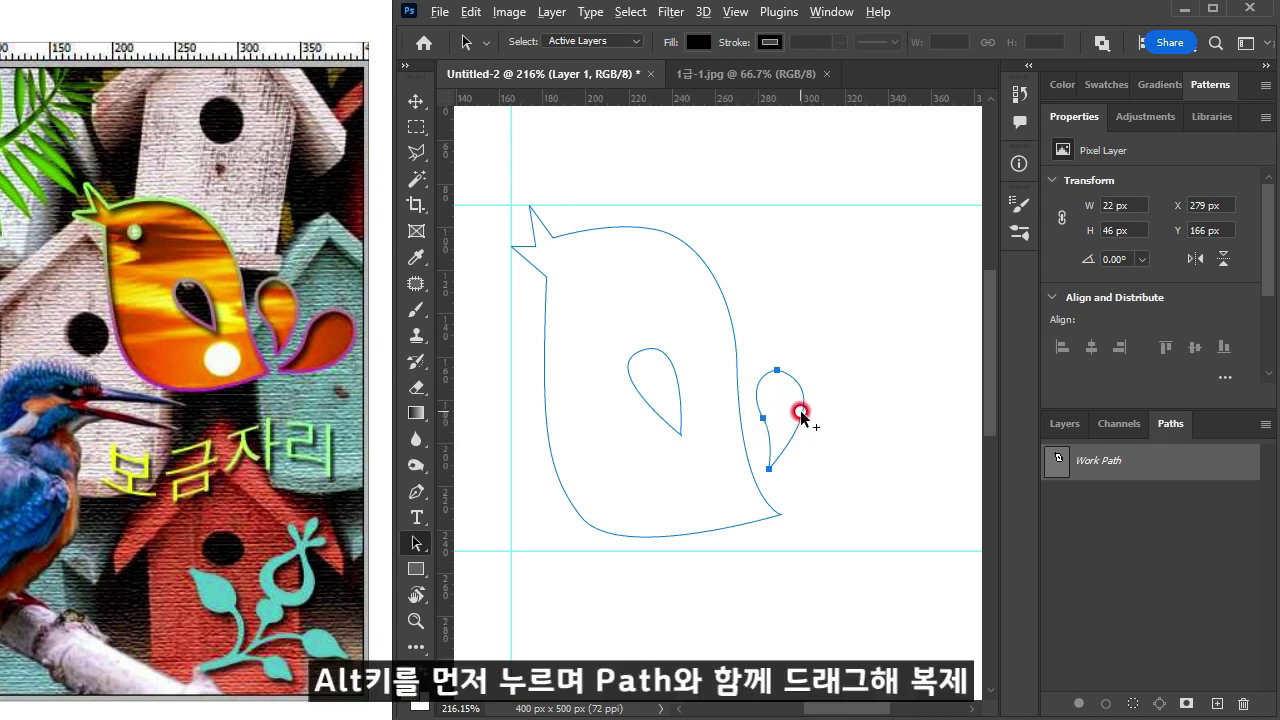
# Step: Duplicate the tail feather, rotate the copy outward beside the tail tip, and move the upright feather to 282, 173 px
pyautogui.moveTo(800, 410); pyautogui.dragTo(873, 449)
pyautogui.hotkey('ctrl', 't')
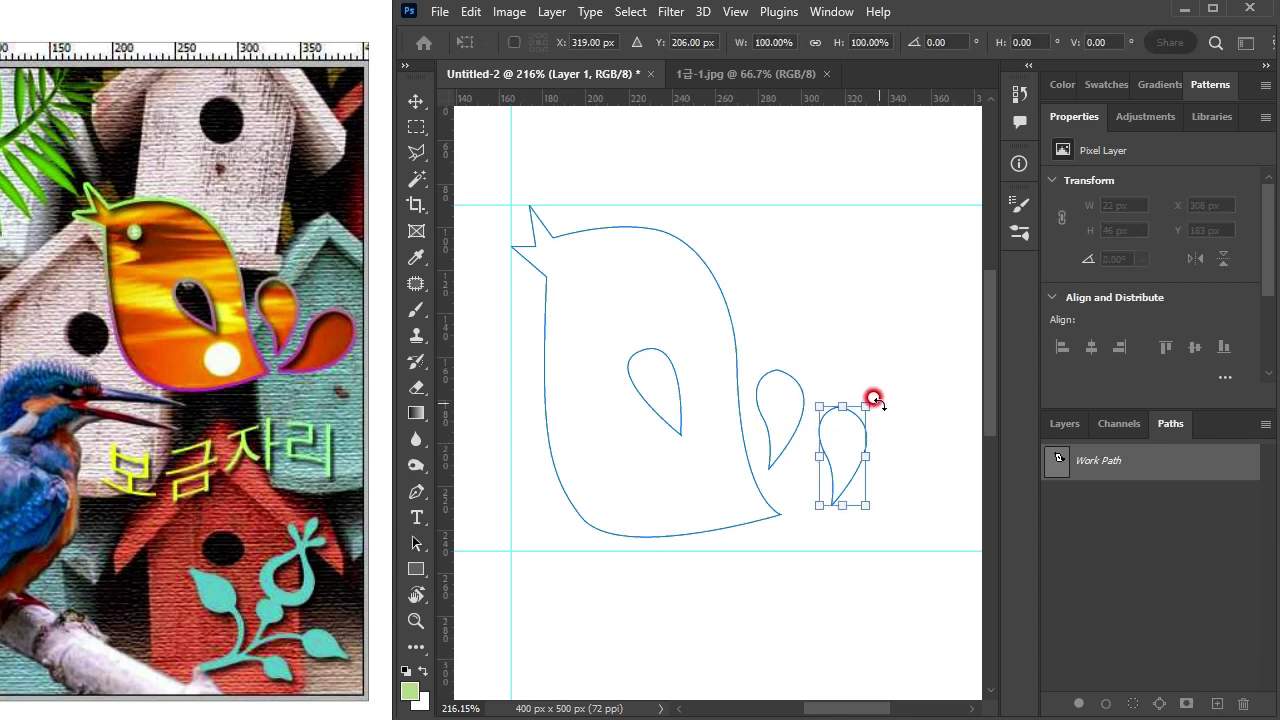
pyautogui.moveTo(863, 397); pyautogui.dragTo(866, 468)
pyautogui.press('Return')
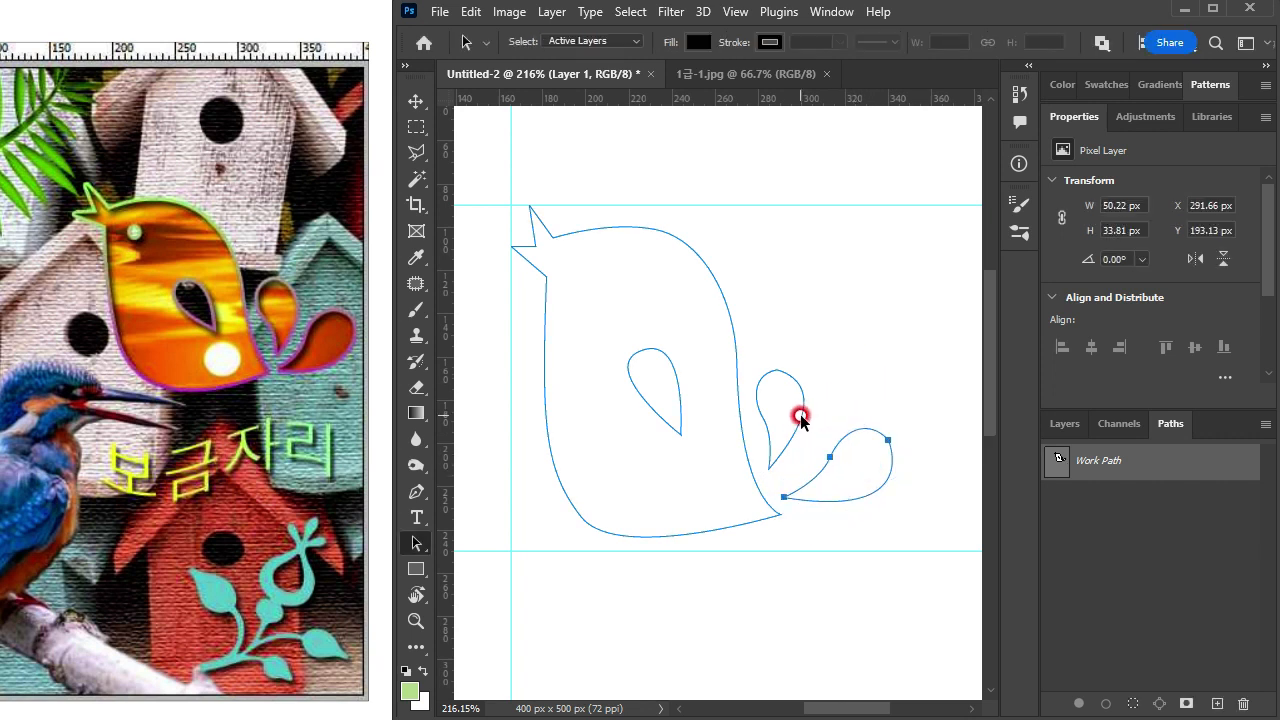
pyautogui.moveTo(800, 418); pyautogui.dragTo(806, 434)
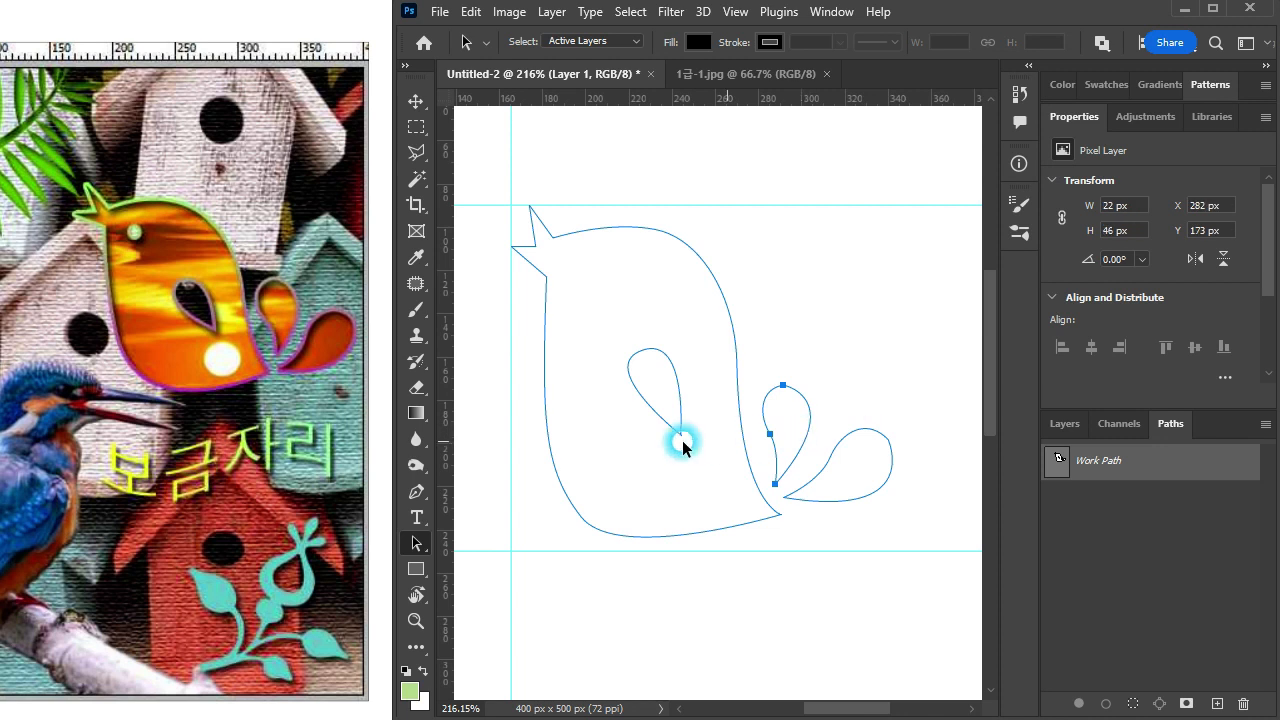
# Step: Compare with the reference image, scale both tail feathers together to 116.91% width and 122.36% height, and move them away from the body
pyautogui.scroll(-5, 757, 463)
pyautogui.click(199, 440)
pyautogui.scroll(-1, 303, 461)
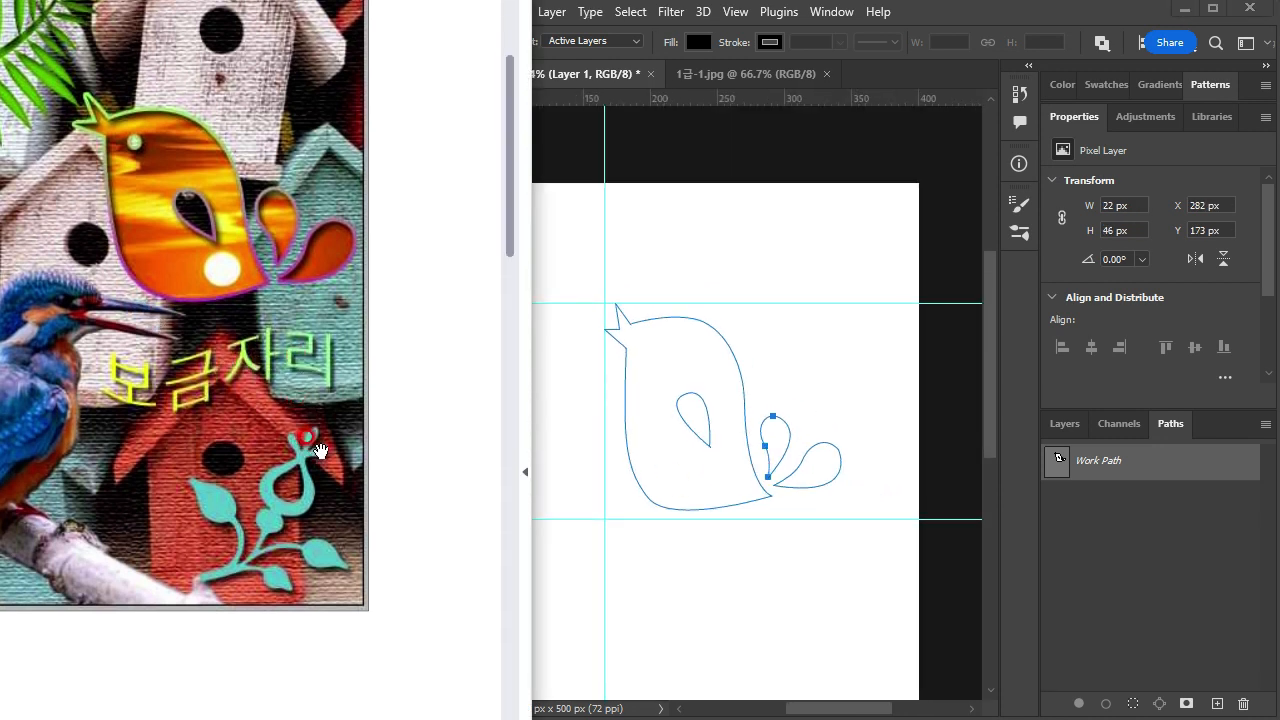
pyautogui.scroll(2, 258, 405)
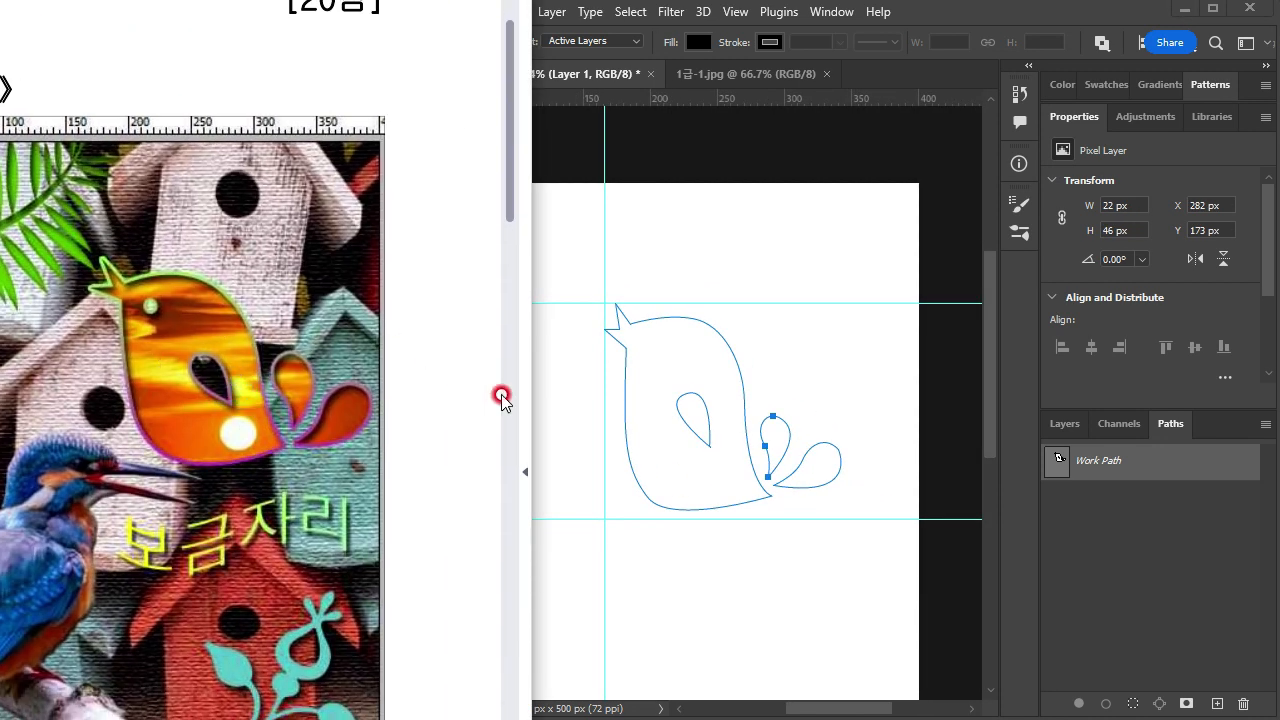
pyautogui.click(846, 391)
pyautogui.moveTo(764, 403); pyautogui.dragTo(825, 467)
pyautogui.scroll(4, 778, 452)
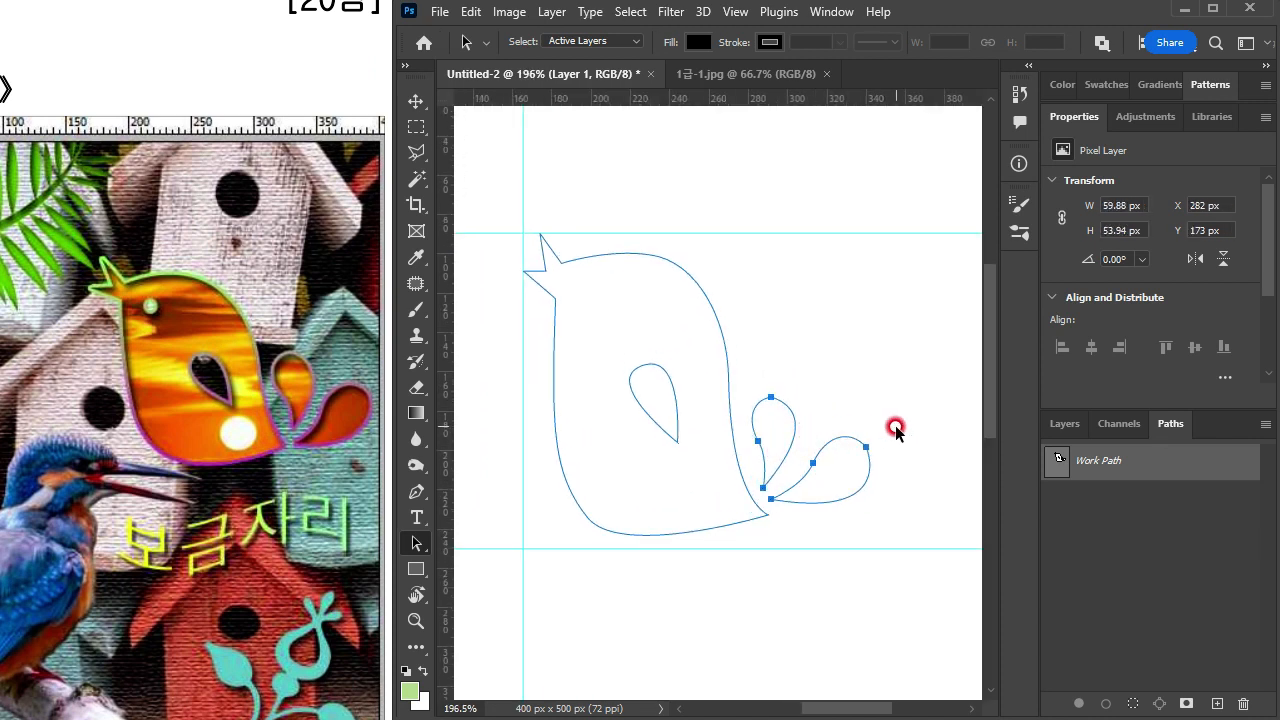
pyautogui.hotkey('ctrl', 't')
pyautogui.moveTo(864, 389); pyautogui.dragTo(883, 363)
pyautogui.moveTo(853, 472); pyautogui.dragTo(907, 494)
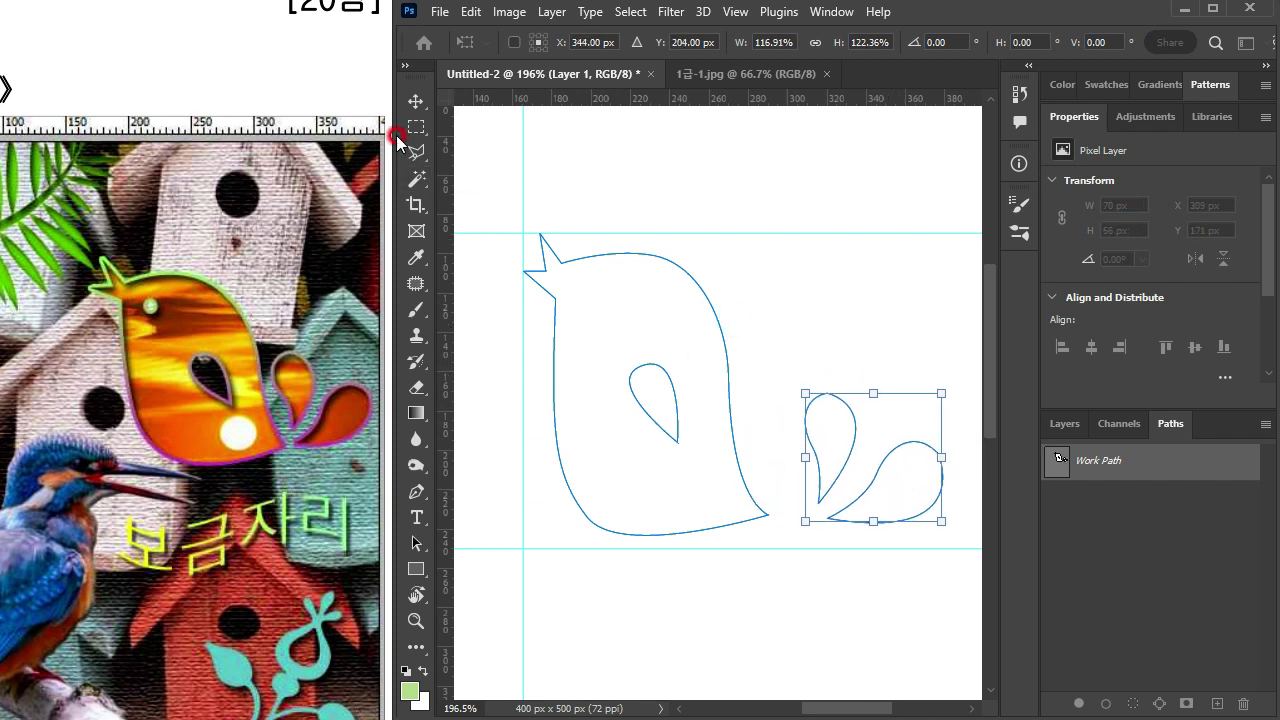
pyautogui.doubleClick(880, 440)
# Step: Enlarge the bird's body and cut-out together until the belly meets the lower guide, and move both feathers back beside the tail tip
pyautogui.click(713, 329)
pyautogui.moveTo(747, 288); pyautogui.dragTo(669, 449)
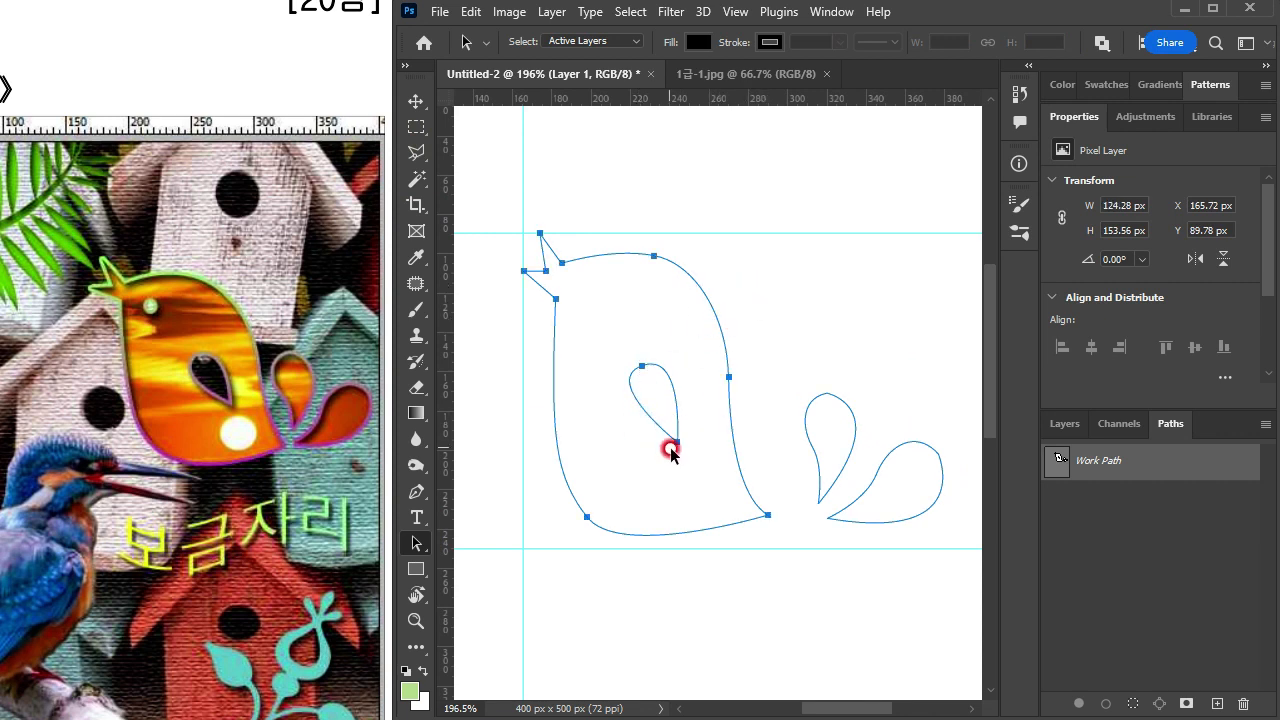
pyautogui.hotkey('ctrl', 't')
pyautogui.moveTo(767, 384); pyautogui.dragTo(790, 378)
pyautogui.moveTo(652, 529); pyautogui.dragTo(652, 541)
pyautogui.moveTo(790, 392); pyautogui.dragTo(913, 487)
pyautogui.press('Return')
pyautogui.moveTo(909, 480); pyautogui.dragTo(893, 486)
pyautogui.click(828, 632)
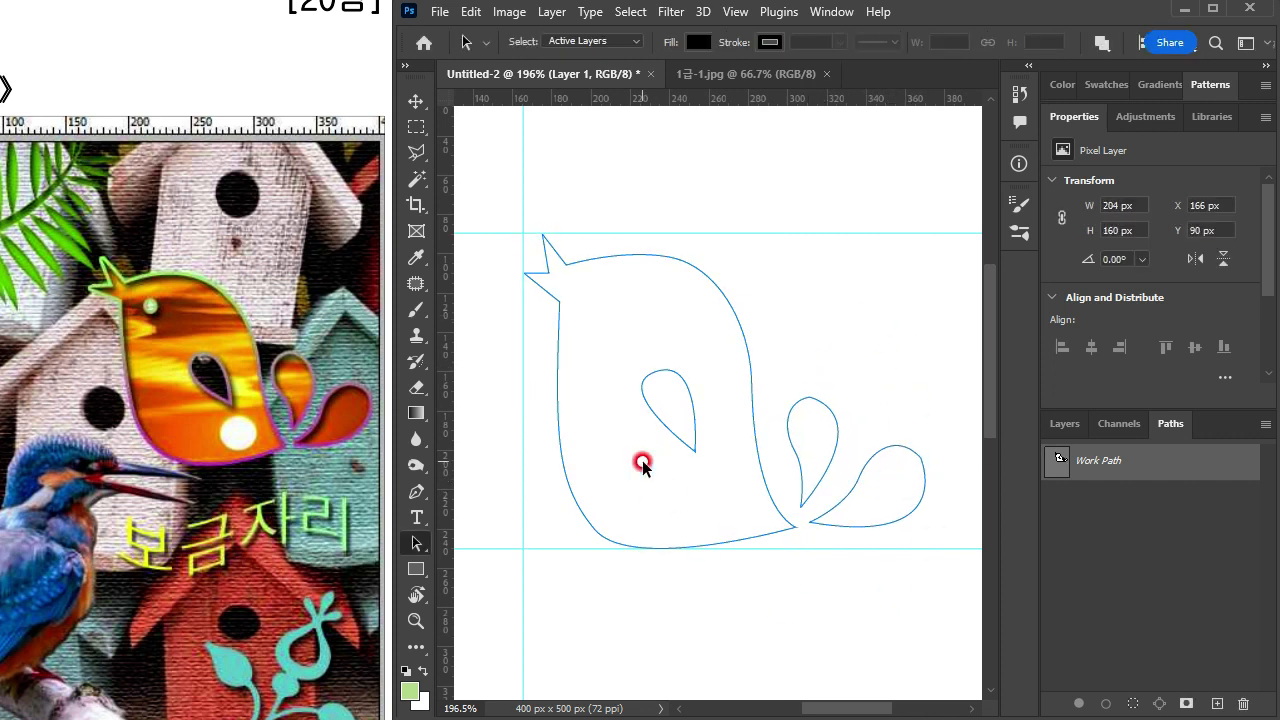
# Step: Select all the bird's paths and shift them horizontally to X 179 px, keeping the crest on the upper guide
pyautogui.moveTo(946, 381); pyautogui.dragTo(605, 518)
pyautogui.moveTo(686, 447); pyautogui.dragTo(721, 481)
pyautogui.click(702, 585)
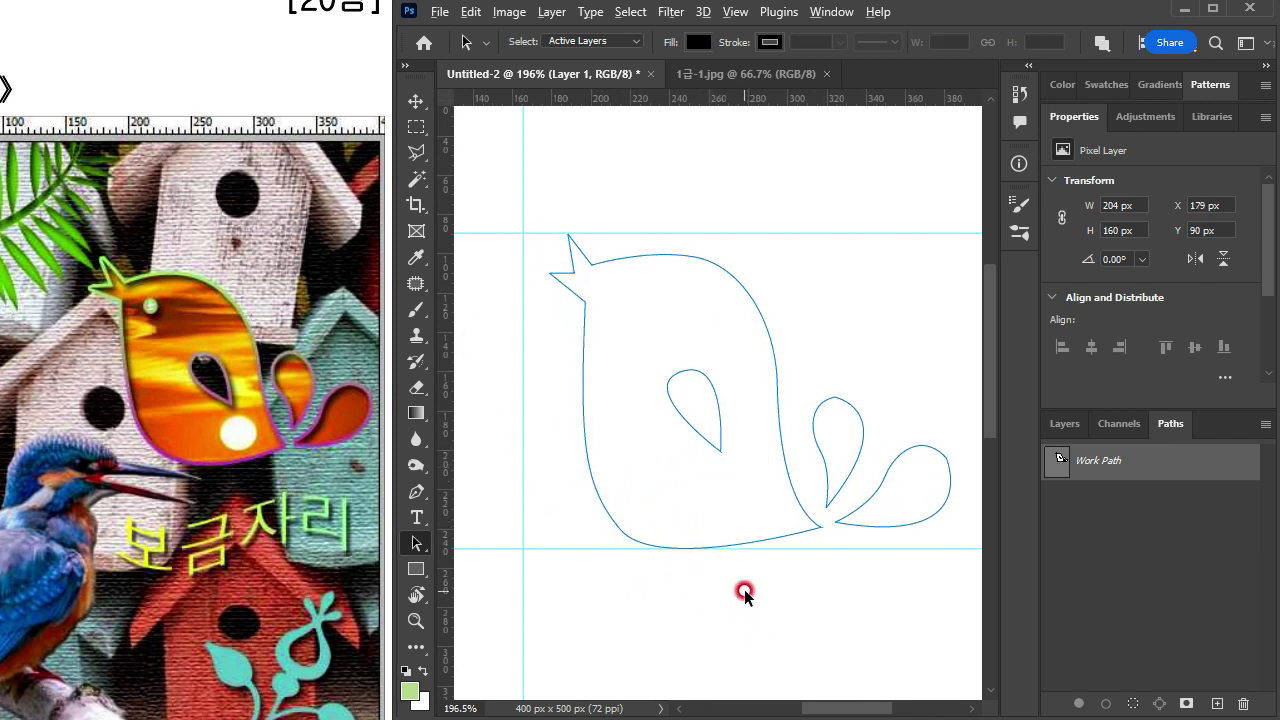
pyautogui.scroll(-1, 750, 590)
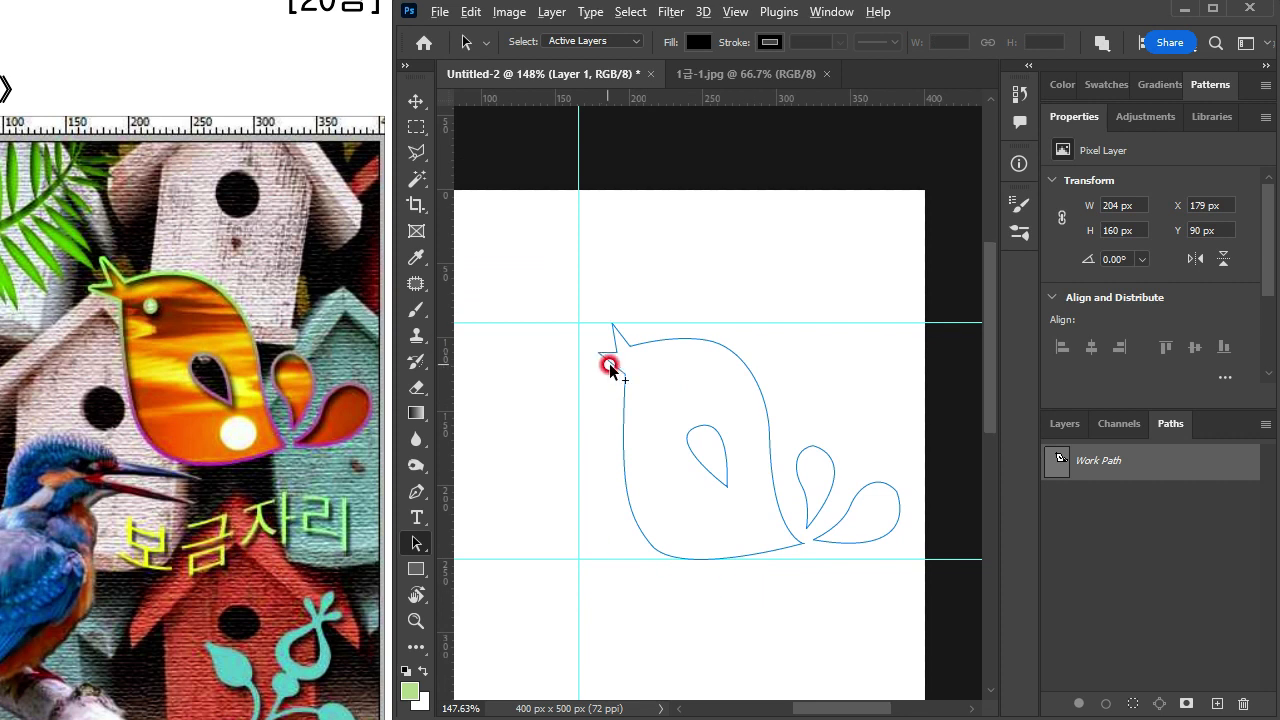
# Step: Draw an elliptical eye about 14 × 13 px in the bird's head at 217, 120 px as part of the work path
pyautogui.scroll(3, 689, 378)
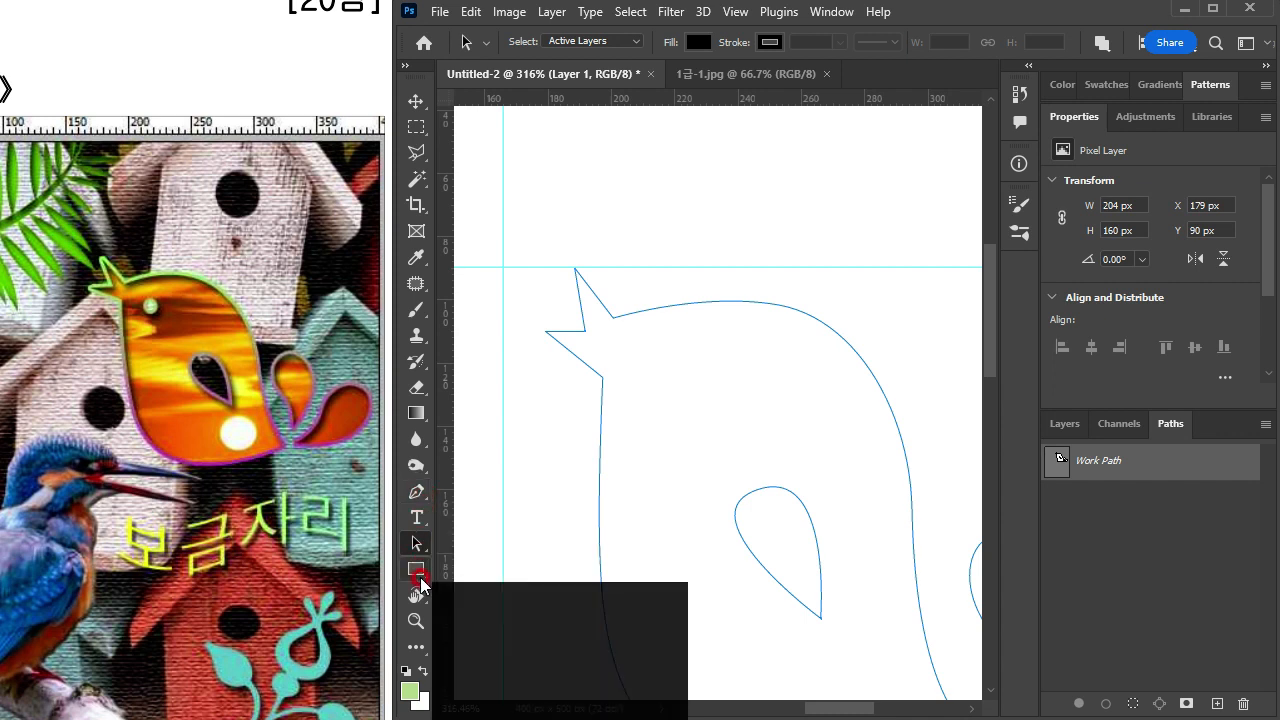
pyautogui.click(419, 570)
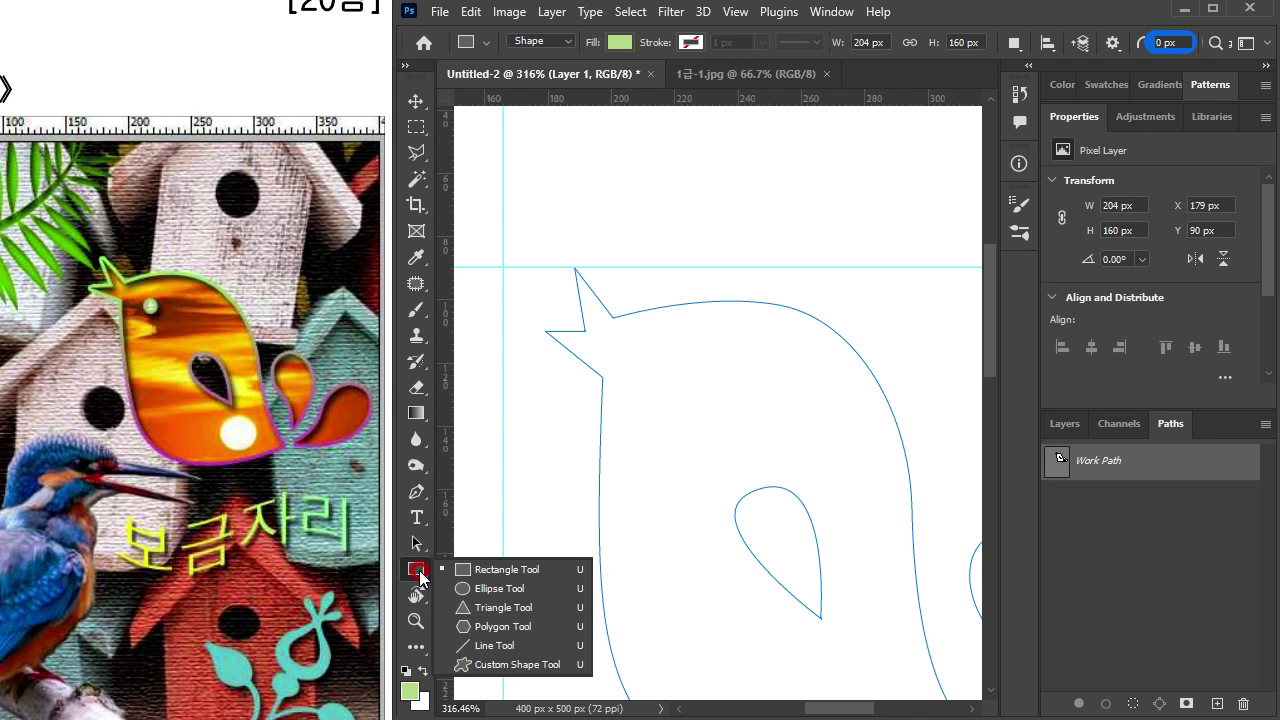
pyautogui.moveTo(419, 570); pyautogui.dragTo(489, 594)
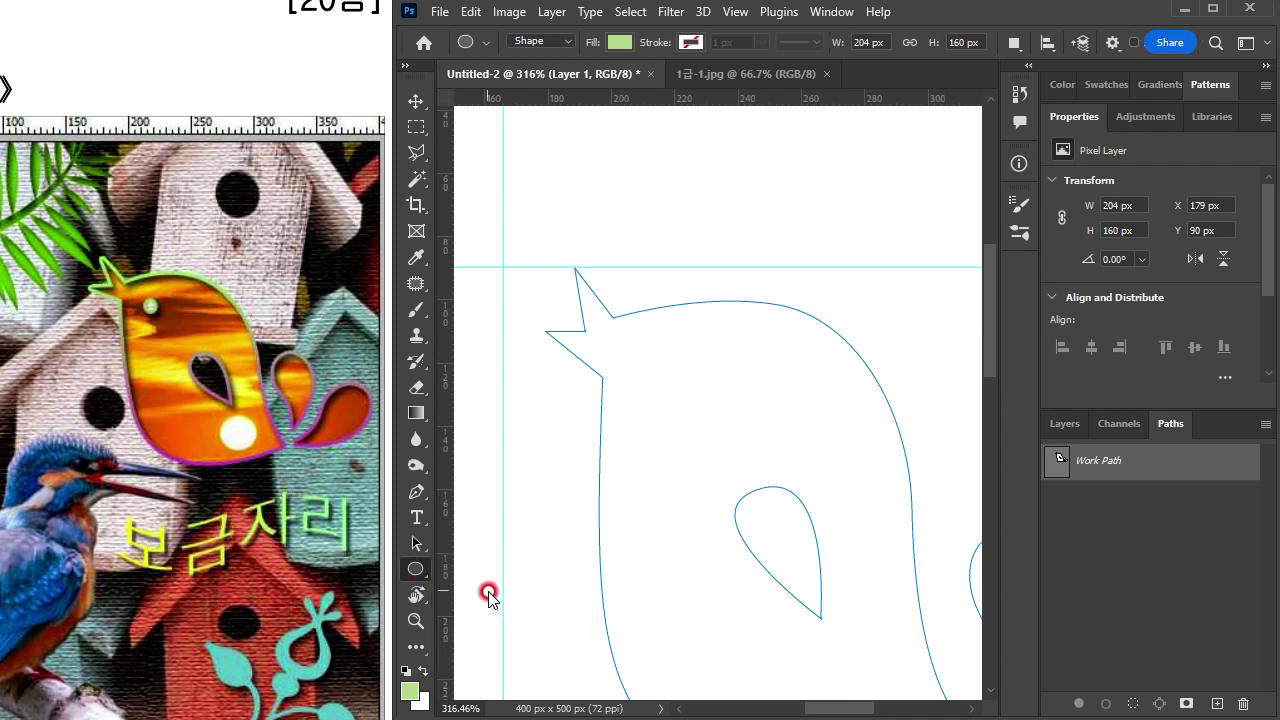
pyautogui.click(526, 42)
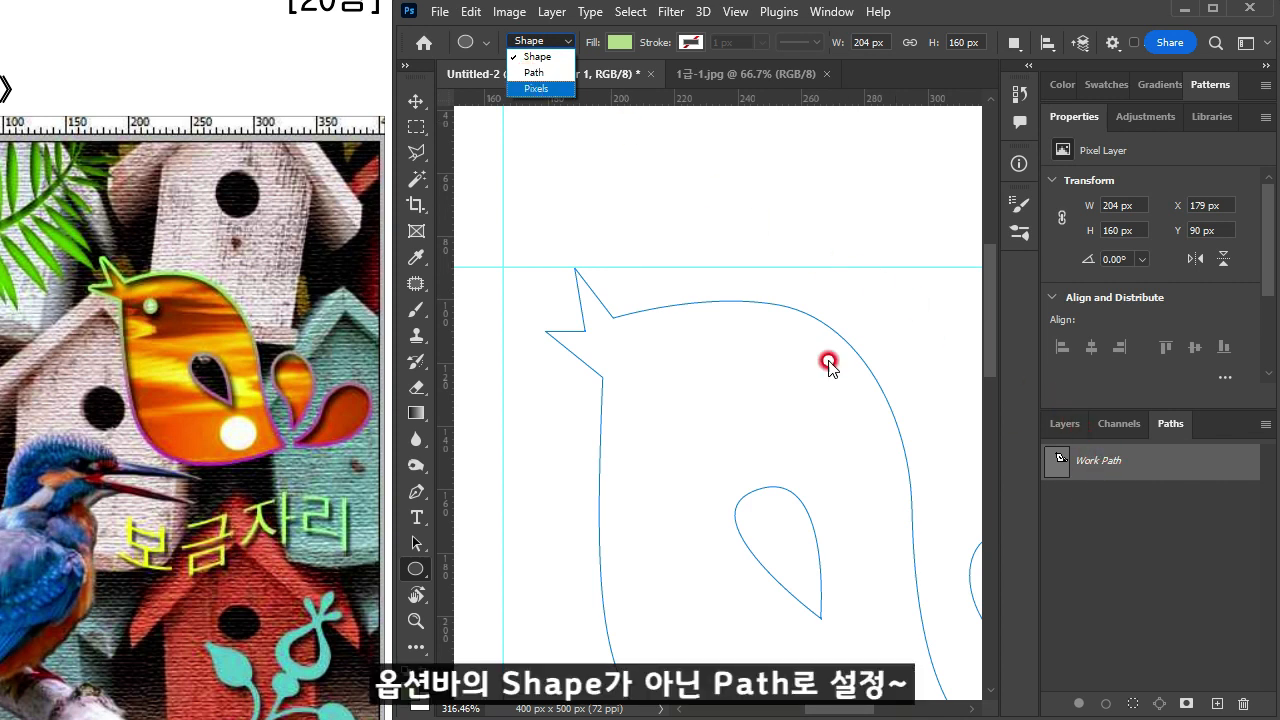
pyautogui.click(532, 74)
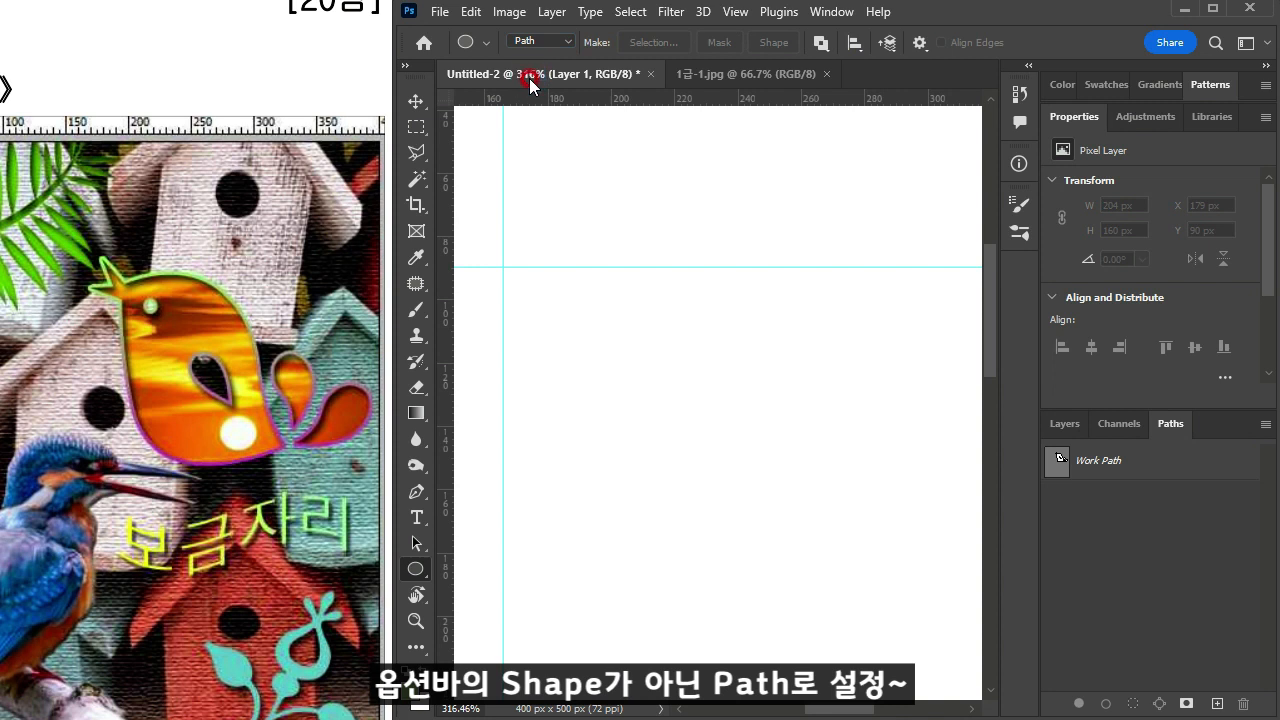
pyautogui.click(1122, 462)
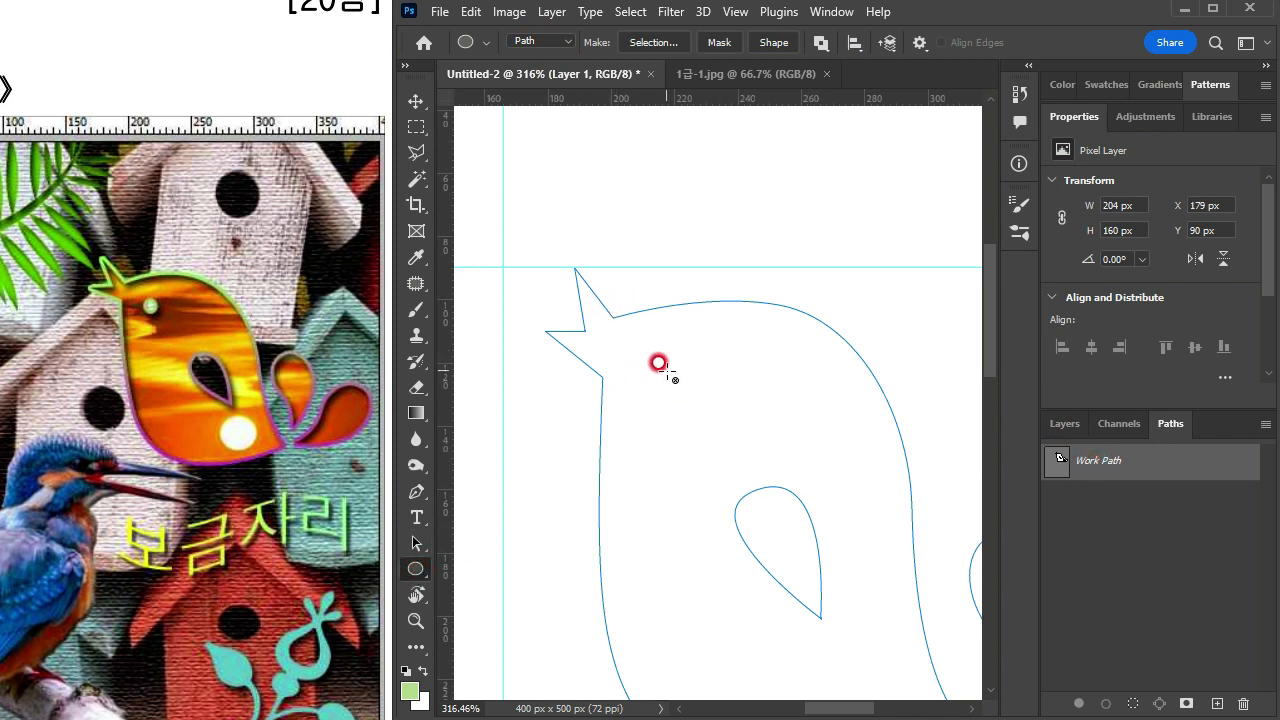
pyautogui.moveTo(660, 360); pyautogui.dragTo(712, 405)
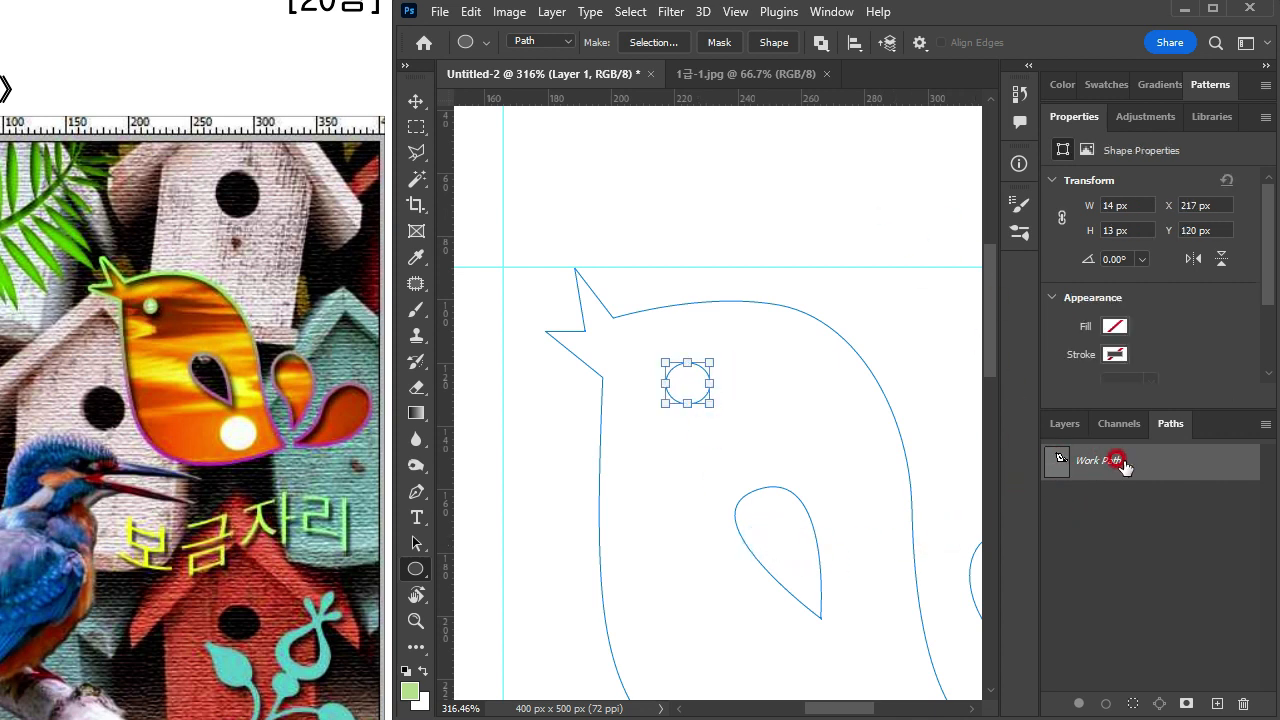
# Step: Preview the work path as a selection to check the eye and wing cut-outs, deselect, and show the path again
pyautogui.keyDown('ctrl'); pyautogui.click(1056, 462); pyautogui.keyUp('ctrl')
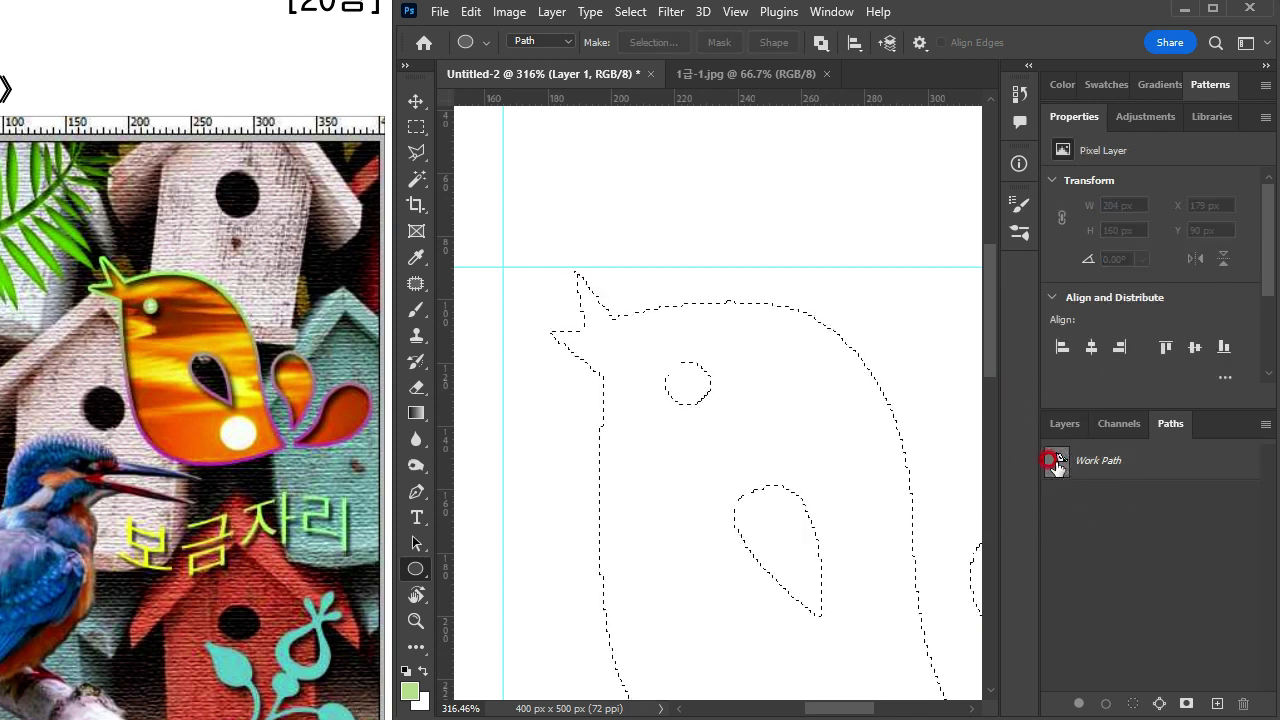
pyautogui.scroll(-4, 834, 455)
pyautogui.moveTo(742, 477); pyautogui.dragTo(634, 418)
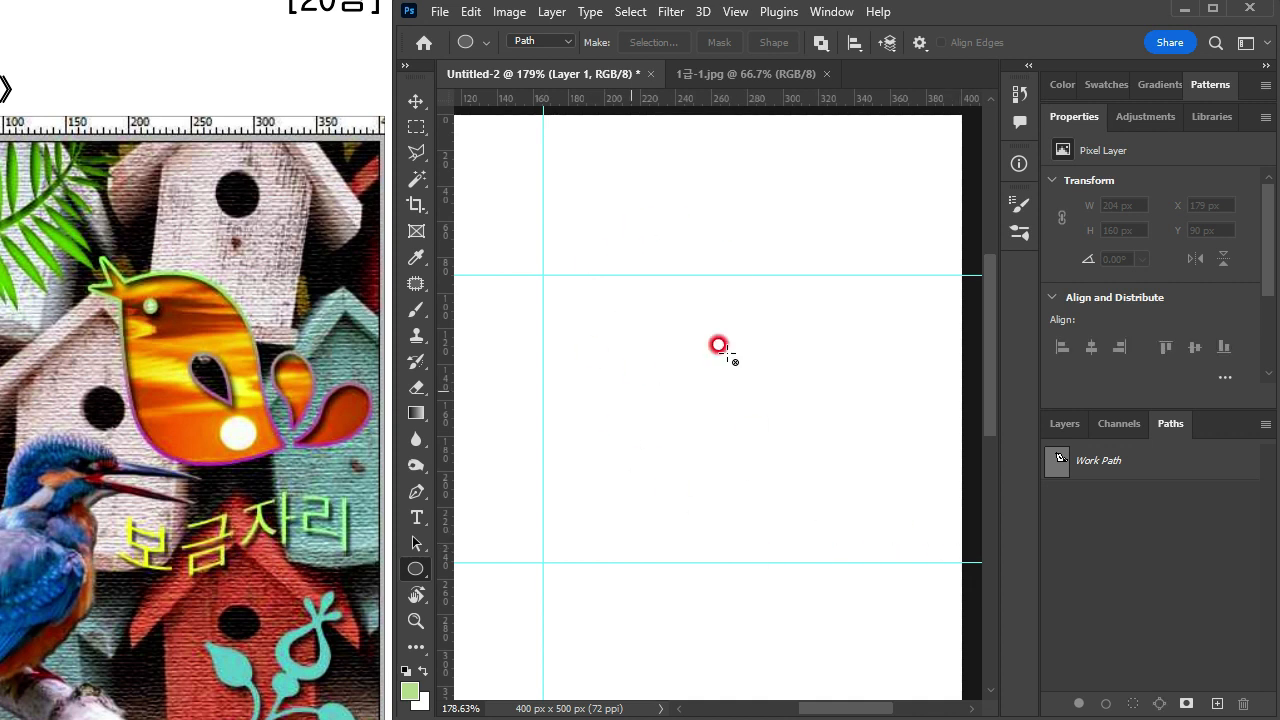
pyautogui.click(1088, 468)
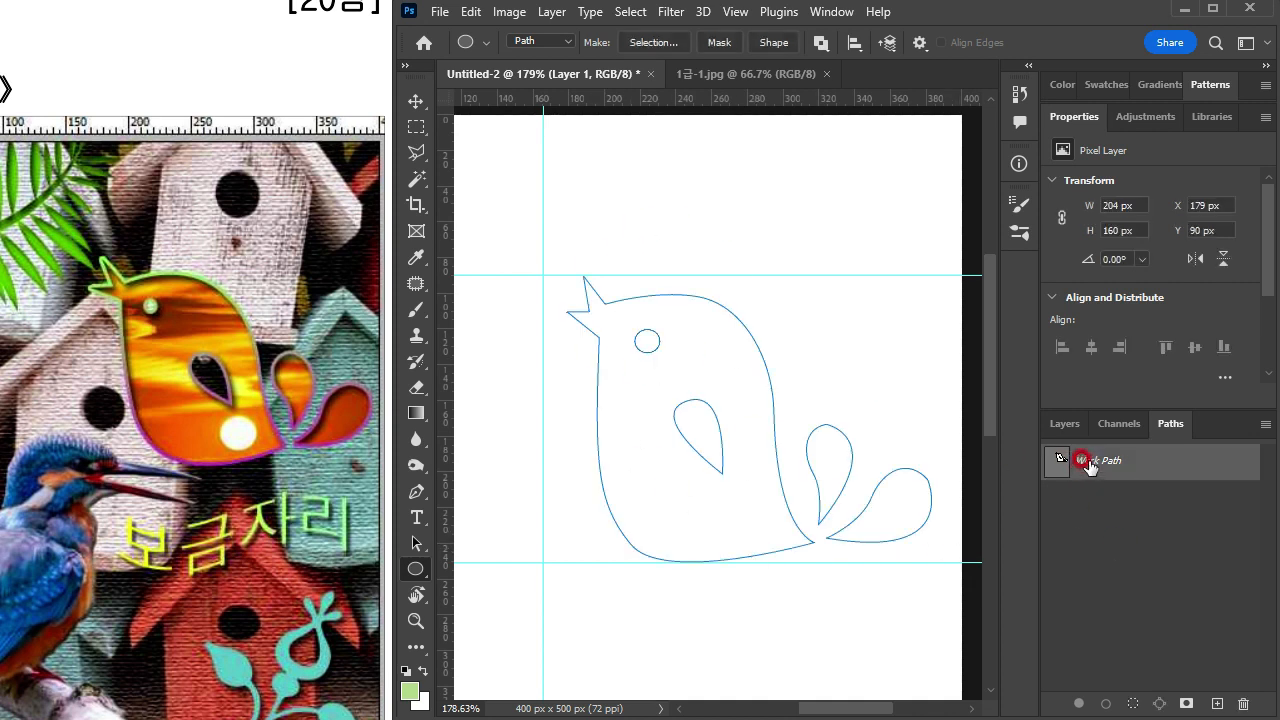
# Step: Read the picture-effect conditions on the exam sheet and save the work path under the name 새모양
pyautogui.click(202, 418)
pyautogui.scroll(-3, 197, 418)
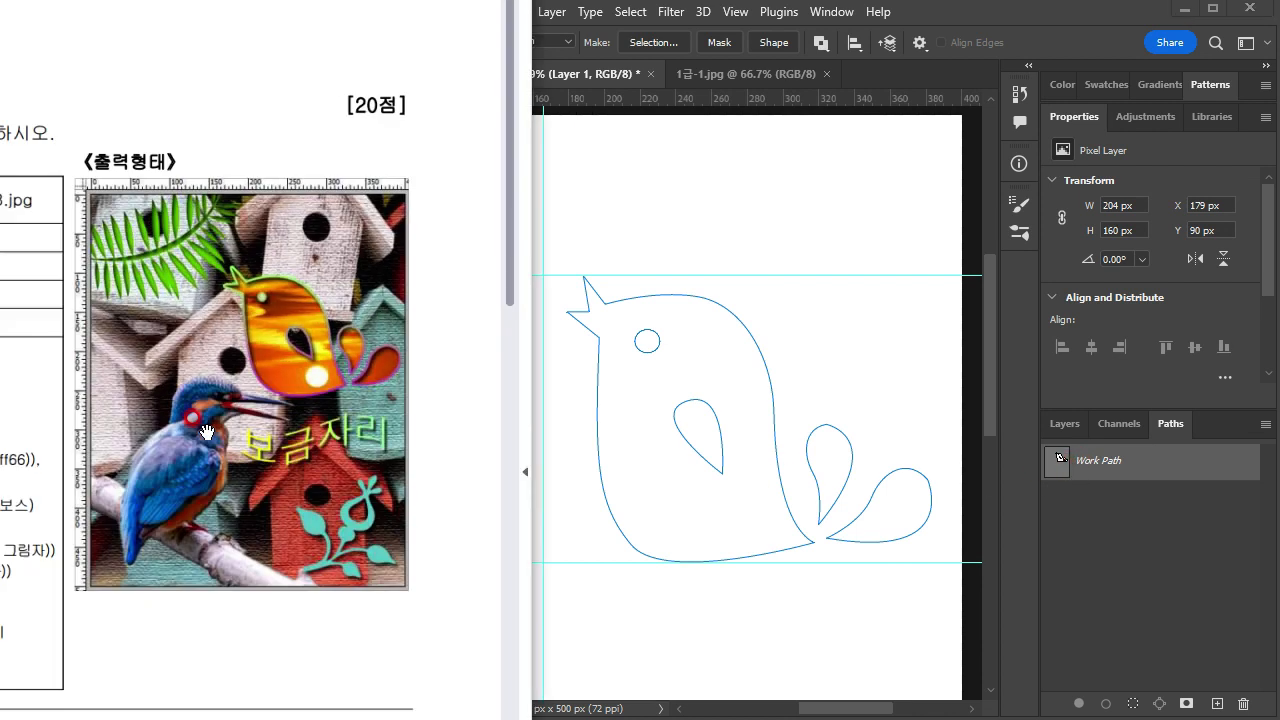
pyautogui.scroll(-2, 60, 438)
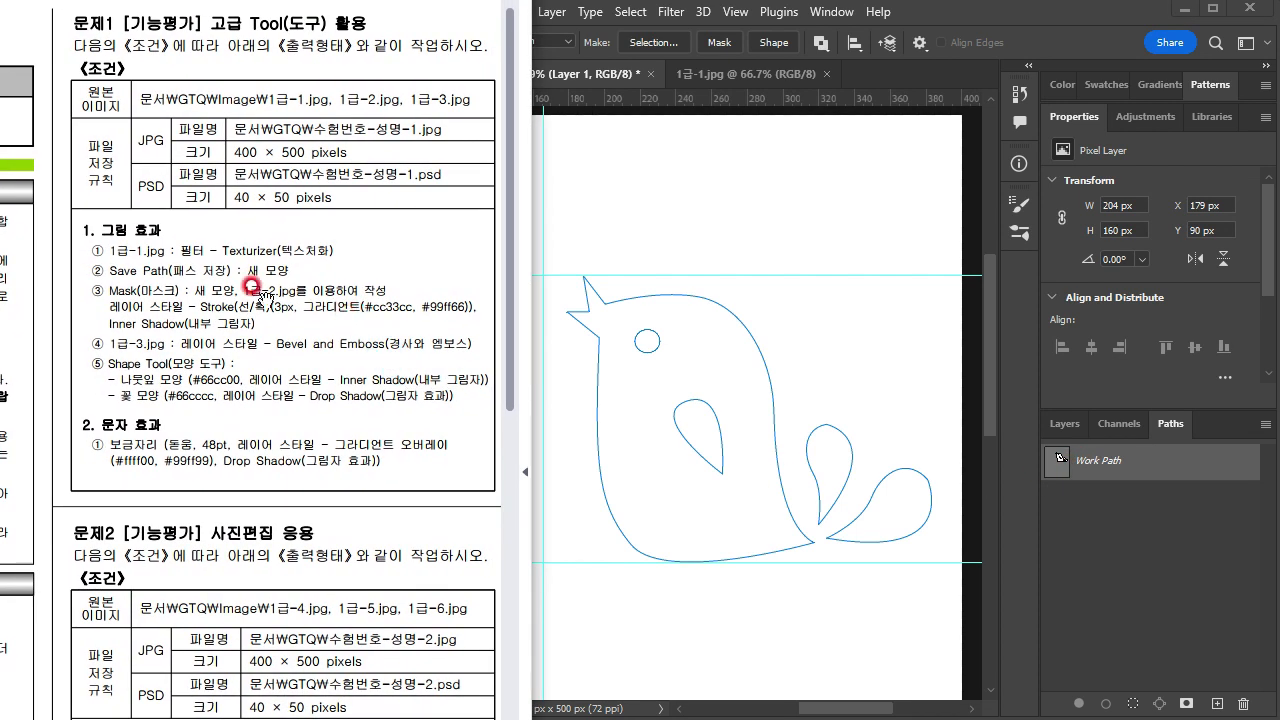
pyautogui.moveTo(357, 374); pyautogui.dragTo(299, 390)
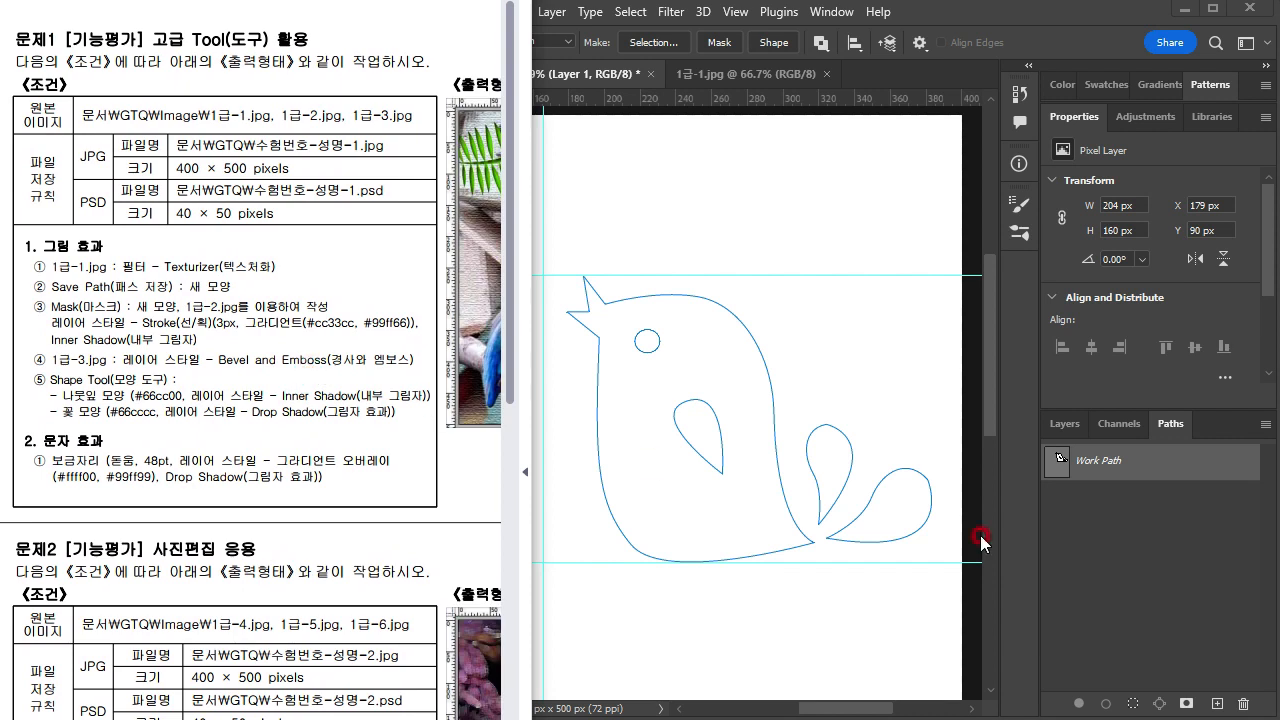
pyautogui.click(1098, 470)
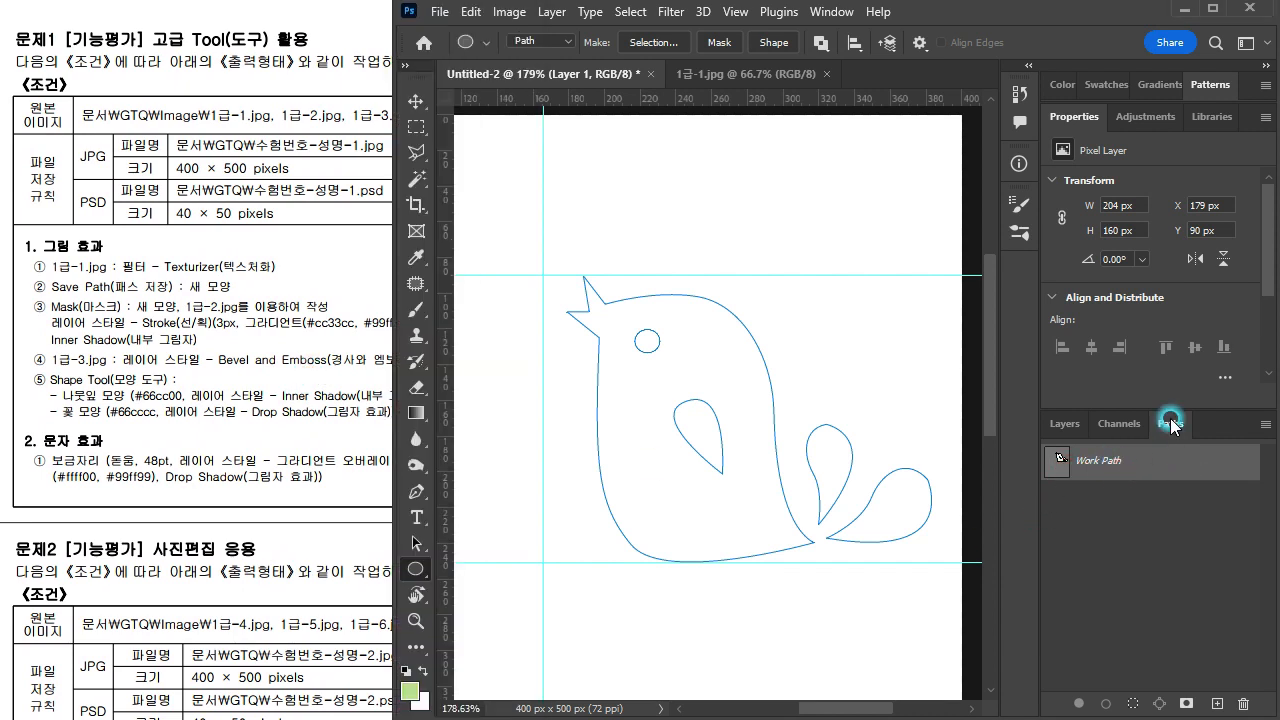
pyautogui.doubleClick(1088, 462)
pyautogui.click(694, 301)
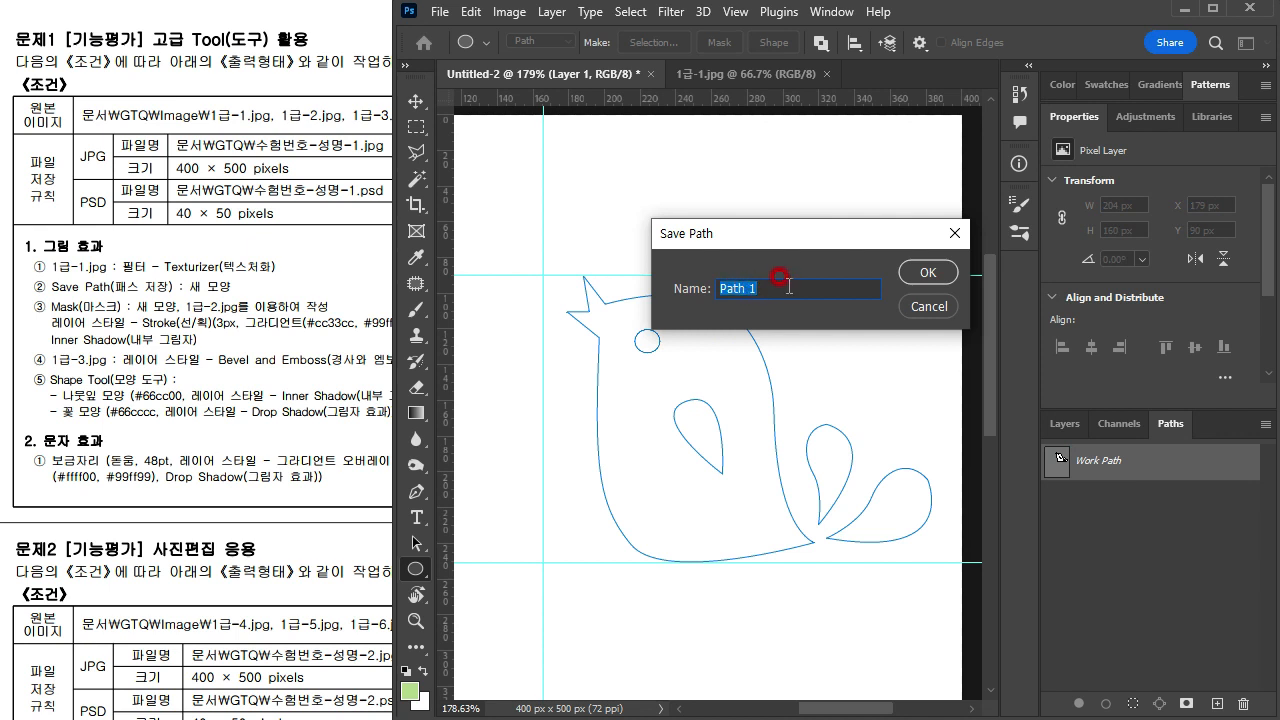
pyautogui.write('tㅐ모양')
pyautogui.press('Return')
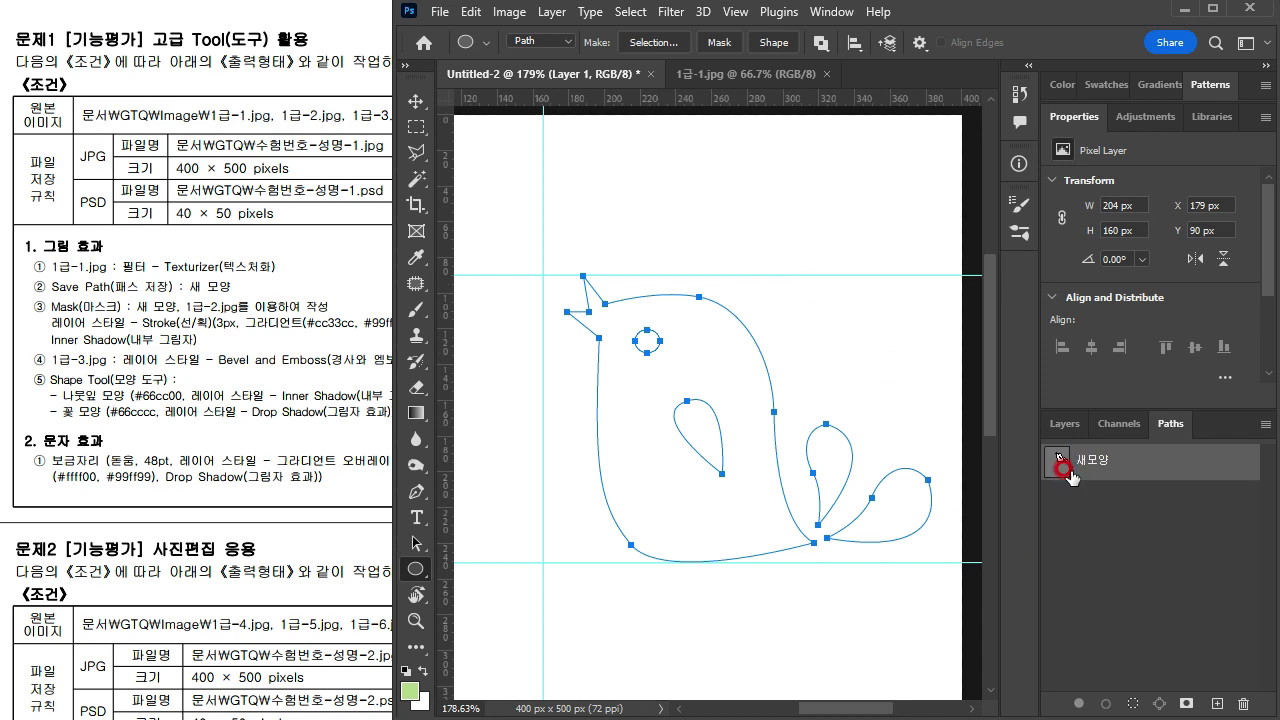
# Step: Load the saved 새모양 path as a selection
pyautogui.click(1064, 423)
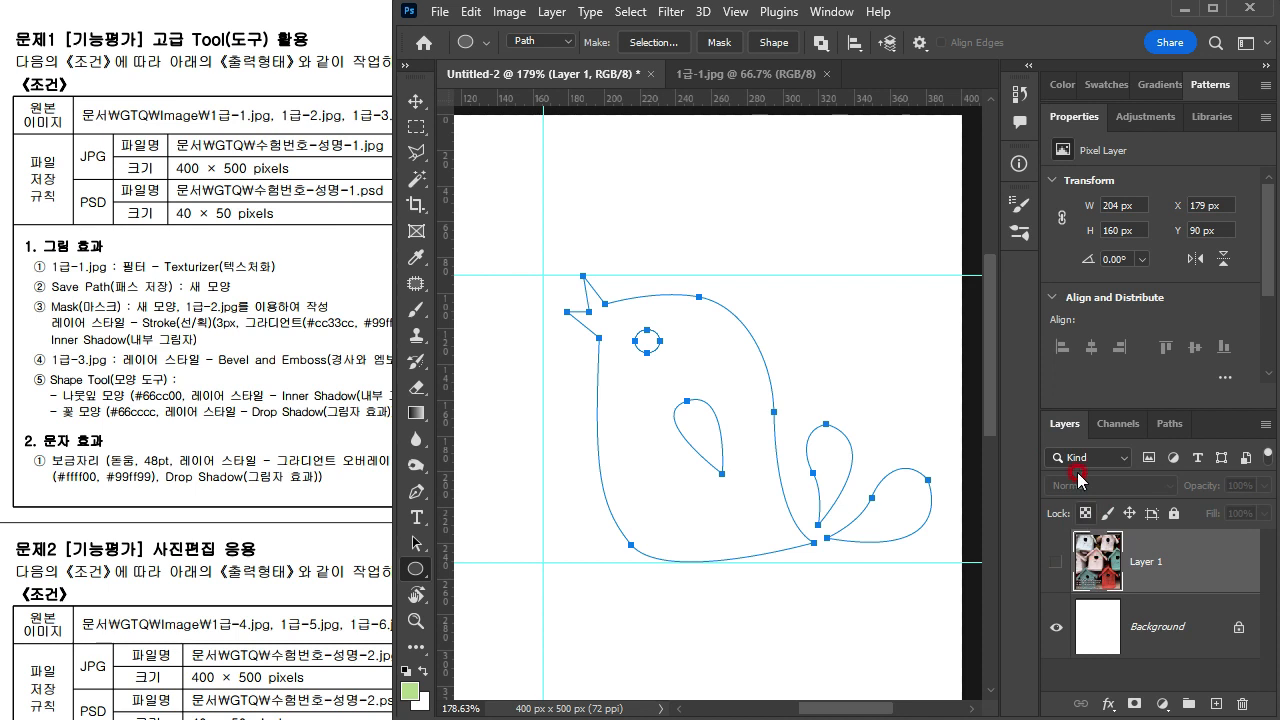
pyautogui.click(1168, 423)
pyautogui.click(203, 373)
pyautogui.moveTo(452, 446); pyautogui.dragTo(10, 455)
pyautogui.click(1136, 467)
pyautogui.click(1052, 467)
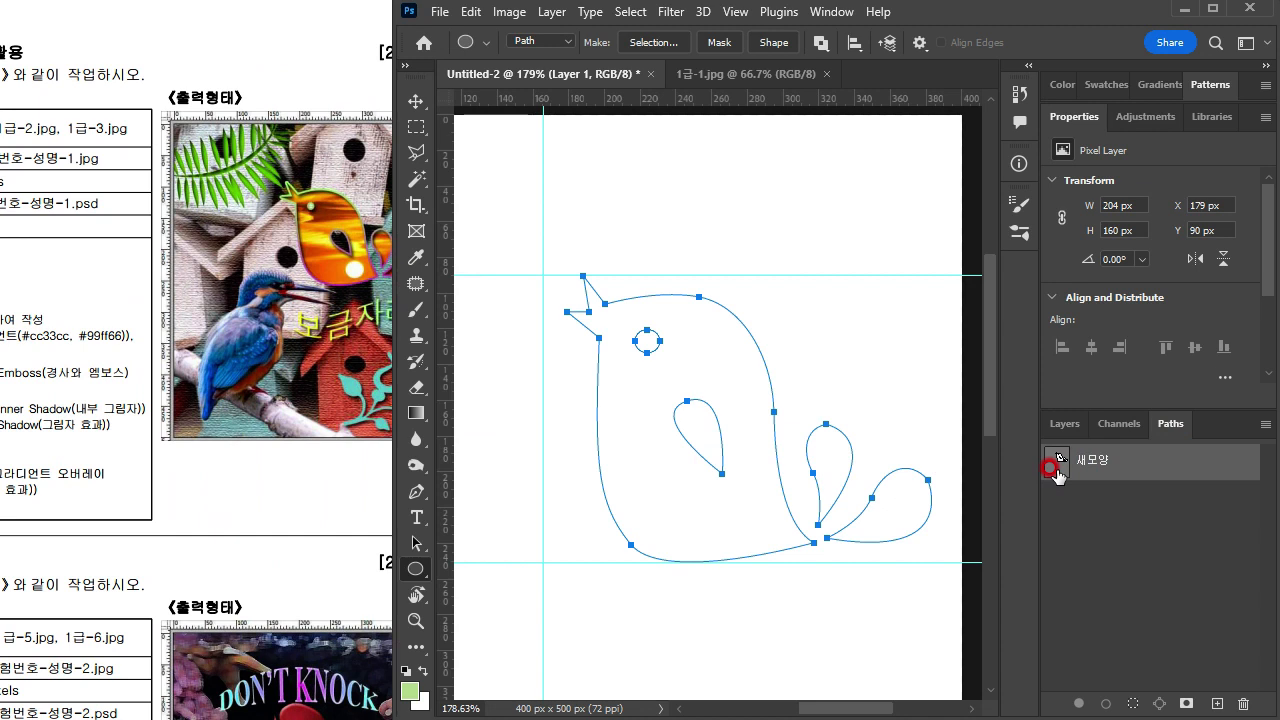
pyautogui.click(1132, 703)
pyautogui.click(1055, 463)
pyautogui.keyDown('ctrl'); pyautogui.click(1057, 462); pyautogui.keyUp('ctrl')
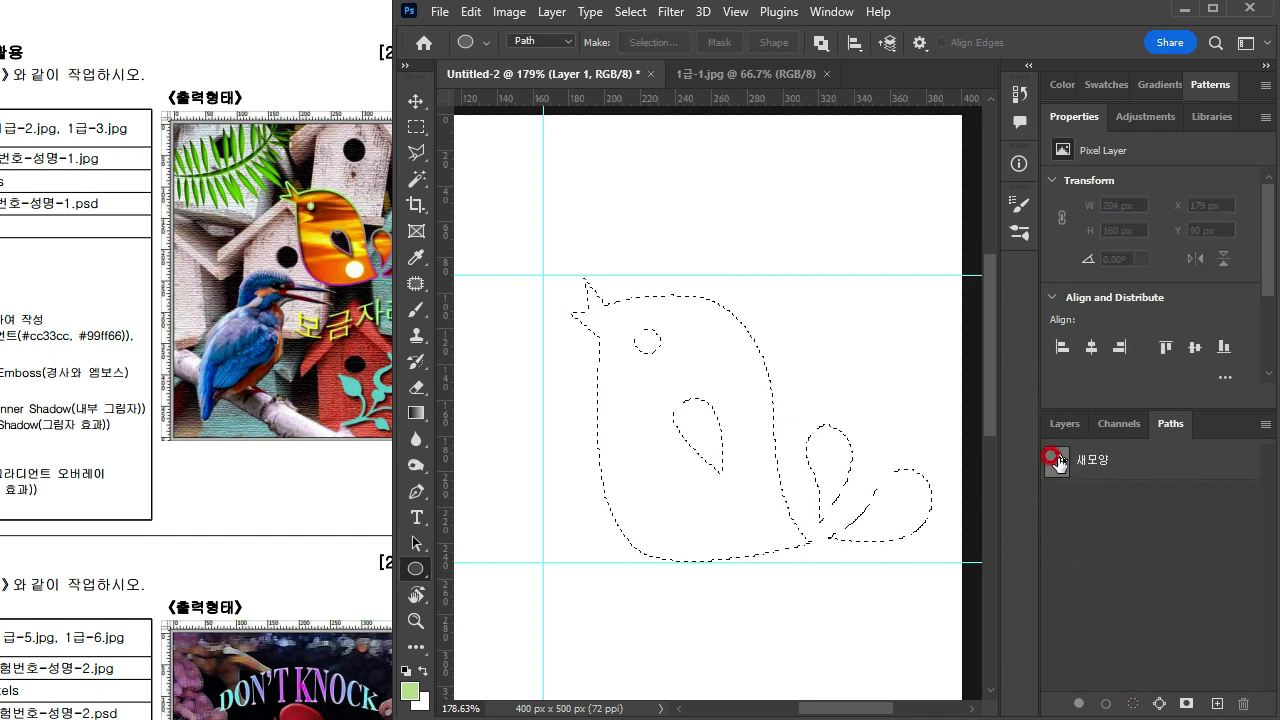
# Step: Fill the bird selection with the light green foreground colour on a new layer above Layer 1, and deselect
pyautogui.click(1059, 437)
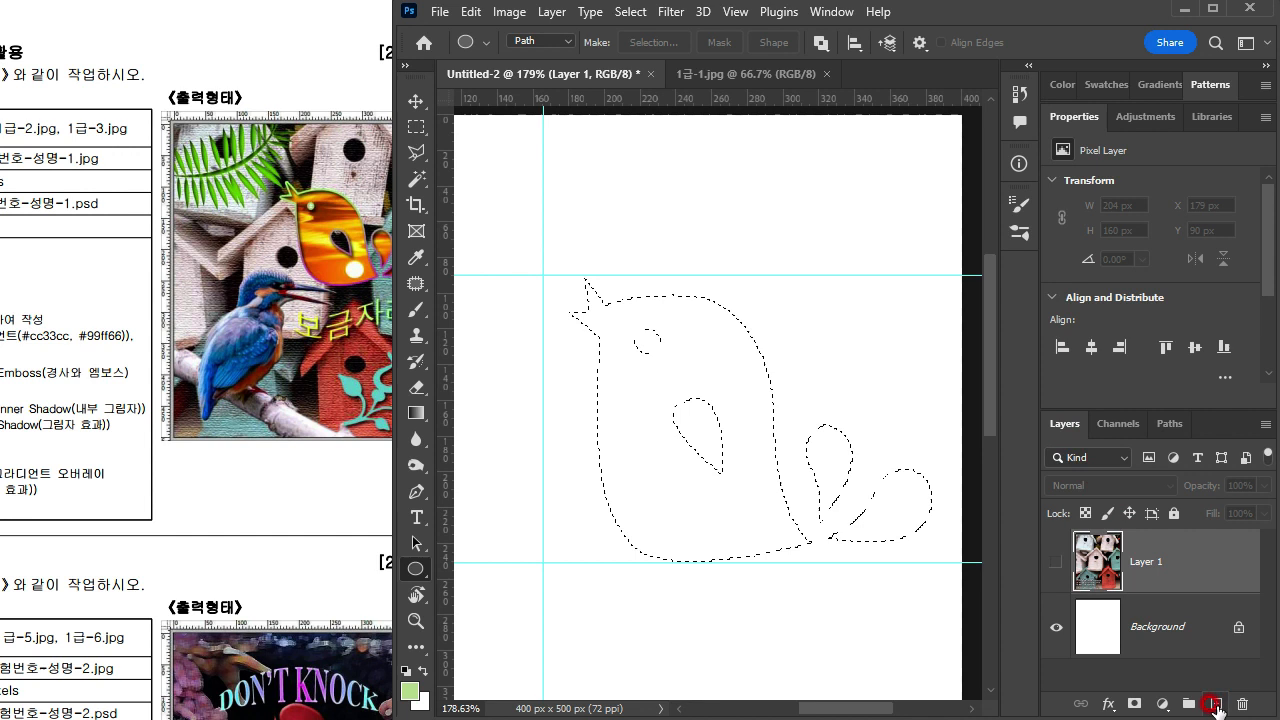
pyautogui.click(1216, 705)
pyautogui.click(1097, 546)
pyautogui.click(293, 460)
pyautogui.scroll(2, 293, 431)
pyautogui.moveTo(377, 306); pyautogui.dragTo(331, 468)
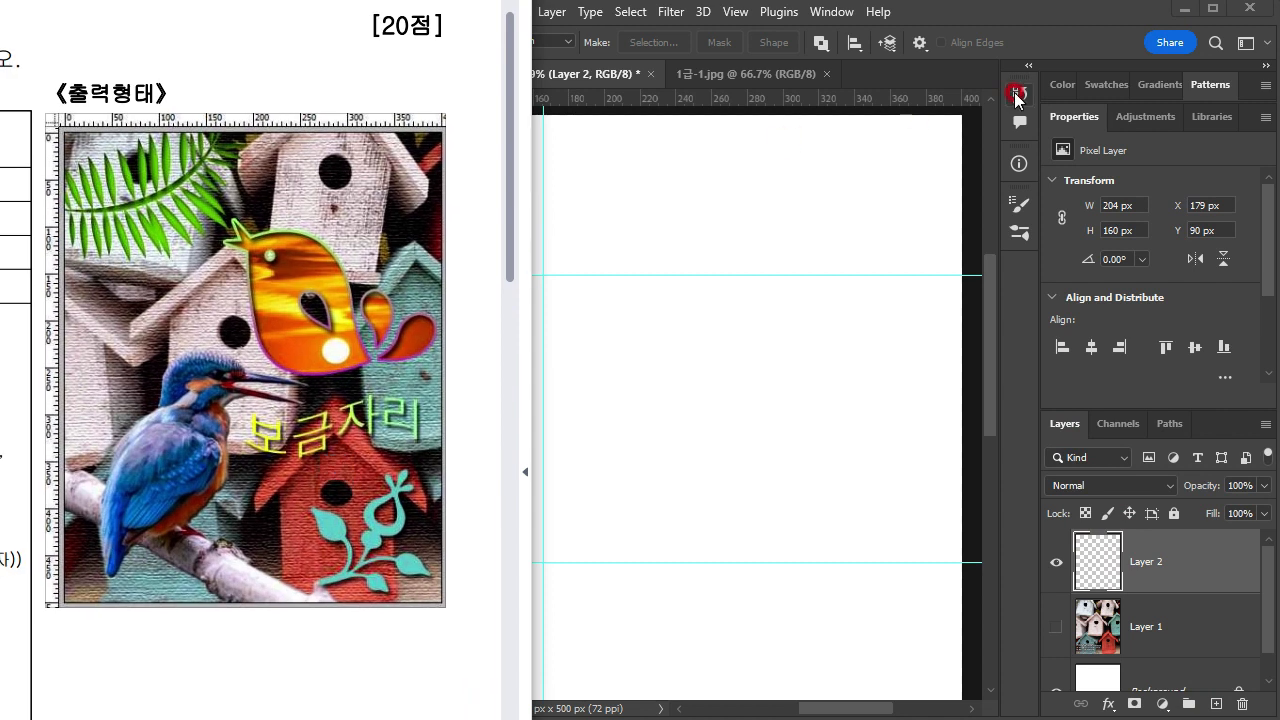
pyautogui.click(1000, 18)
pyautogui.click(411, 689)
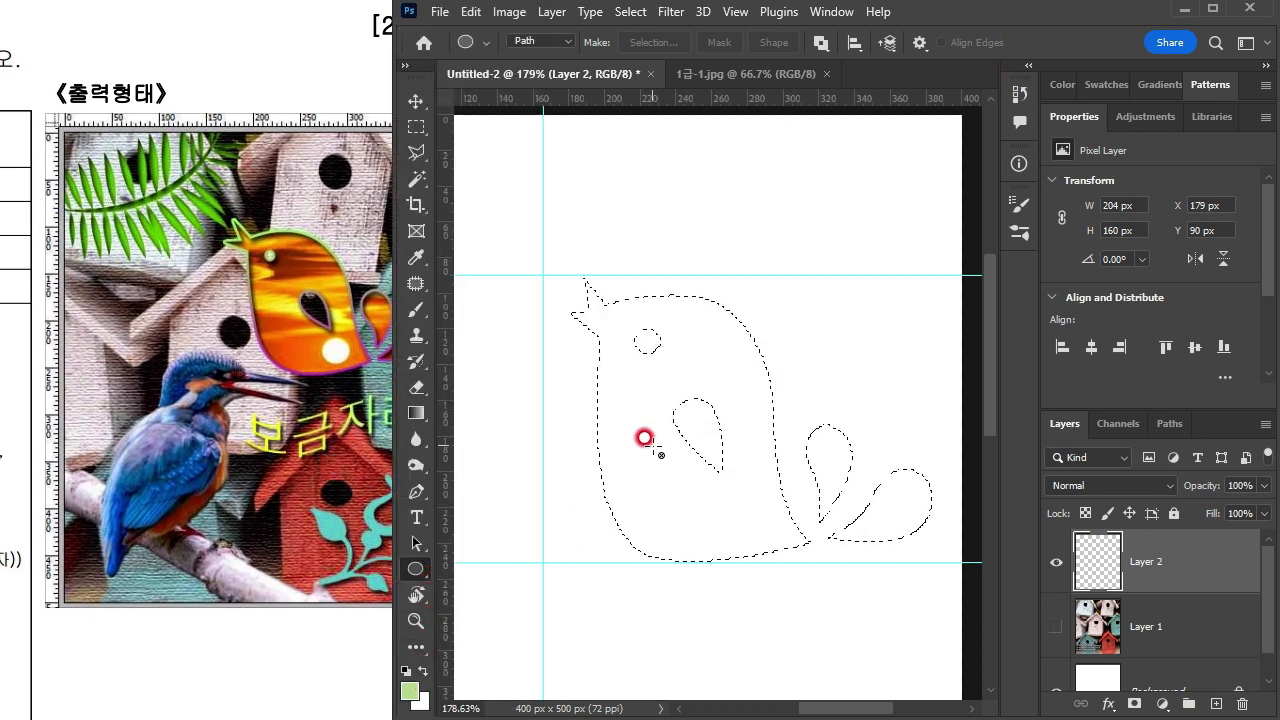
pyautogui.hotkey('alt', 'Delete')
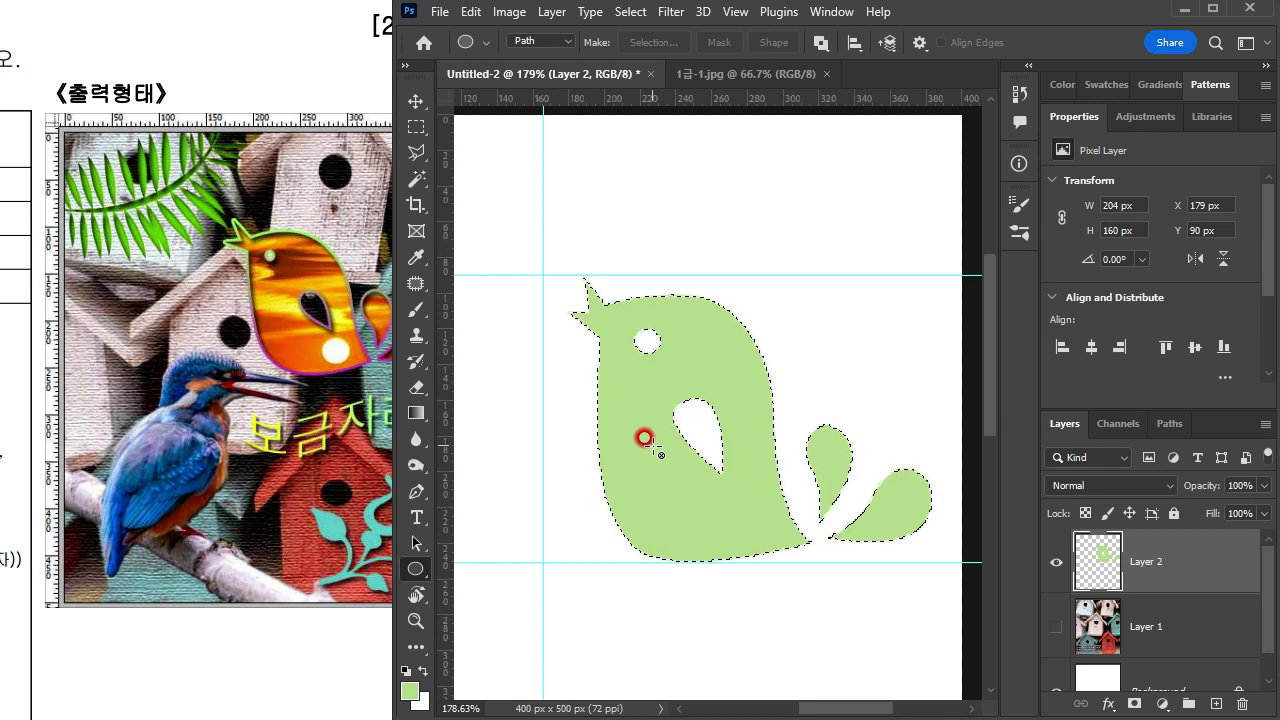
pyautogui.click(651, 447)
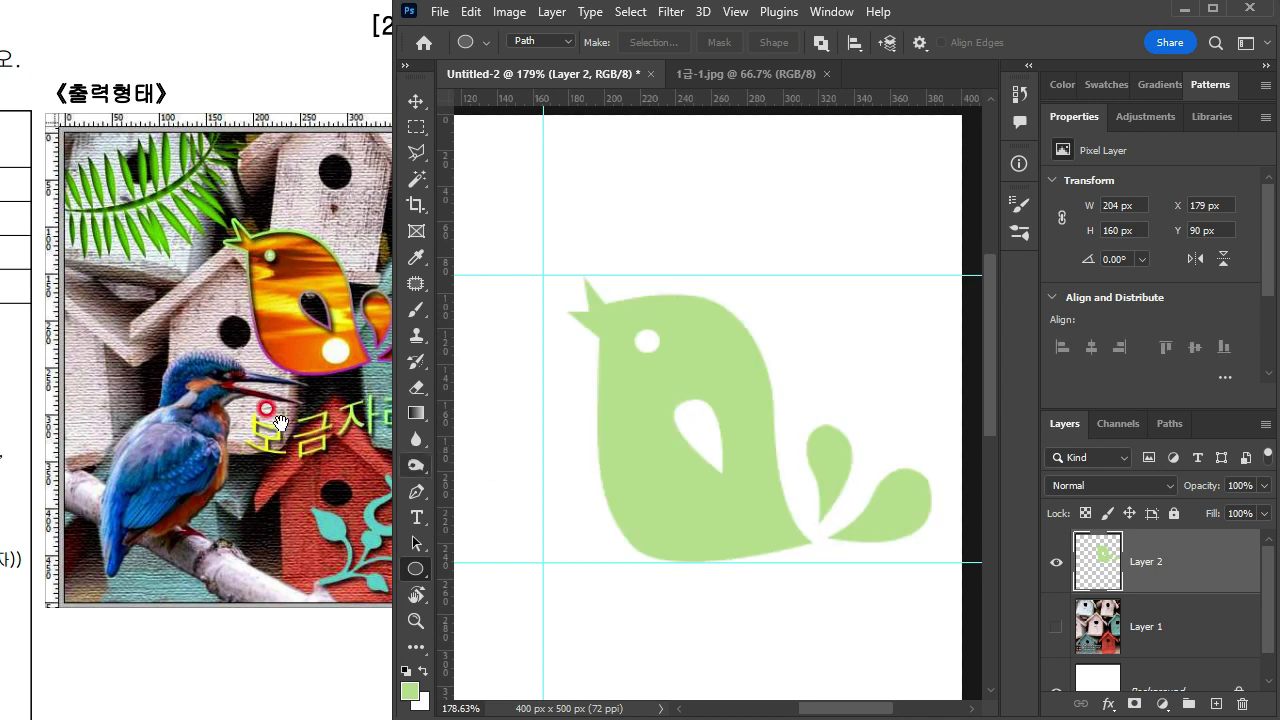
# Step: Compare the filled bird with the reference image and open the sunset image 1급-2.jpg
pyautogui.click(218, 402)
pyautogui.moveTo(140, 501); pyautogui.dragTo(570, 461)
pyautogui.moveTo(76, 418); pyautogui.dragTo(206, 418)
pyautogui.moveTo(396, 411); pyautogui.dragTo(206, 446)
pyautogui.click(680, 205)
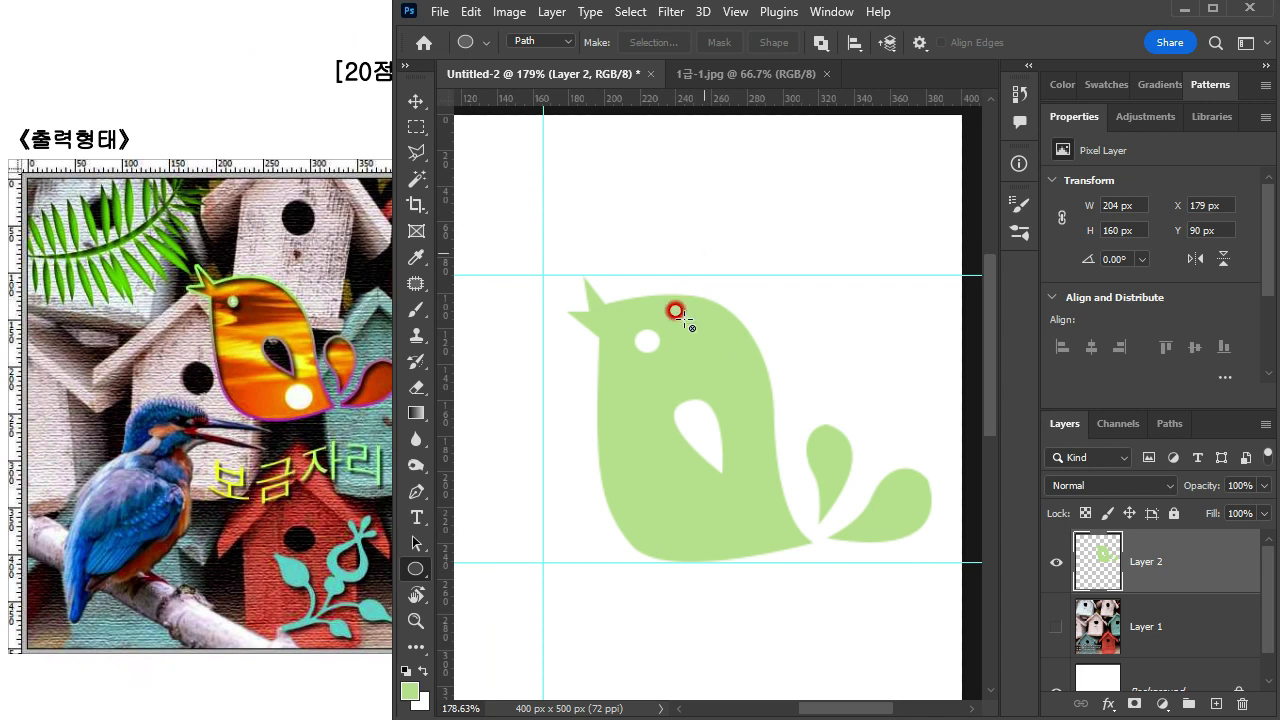
pyautogui.scroll(-5, 708, 371)
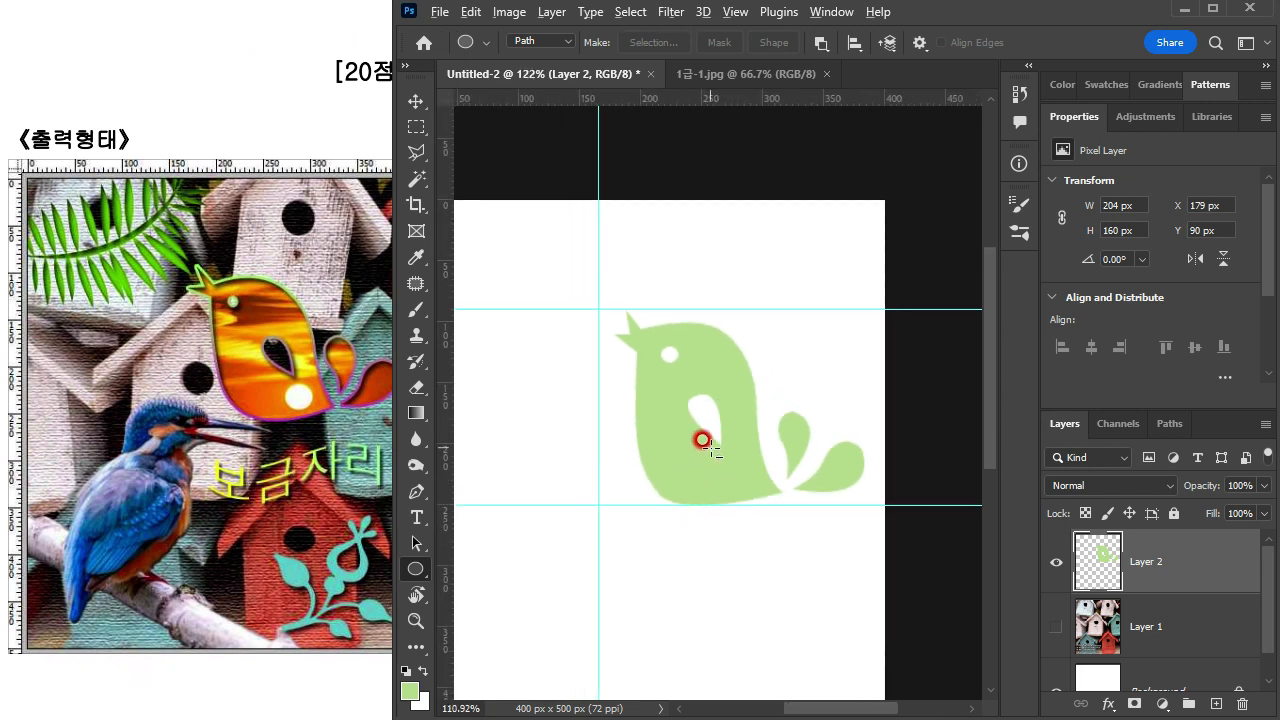
pyautogui.scroll(-2, 686, 457)
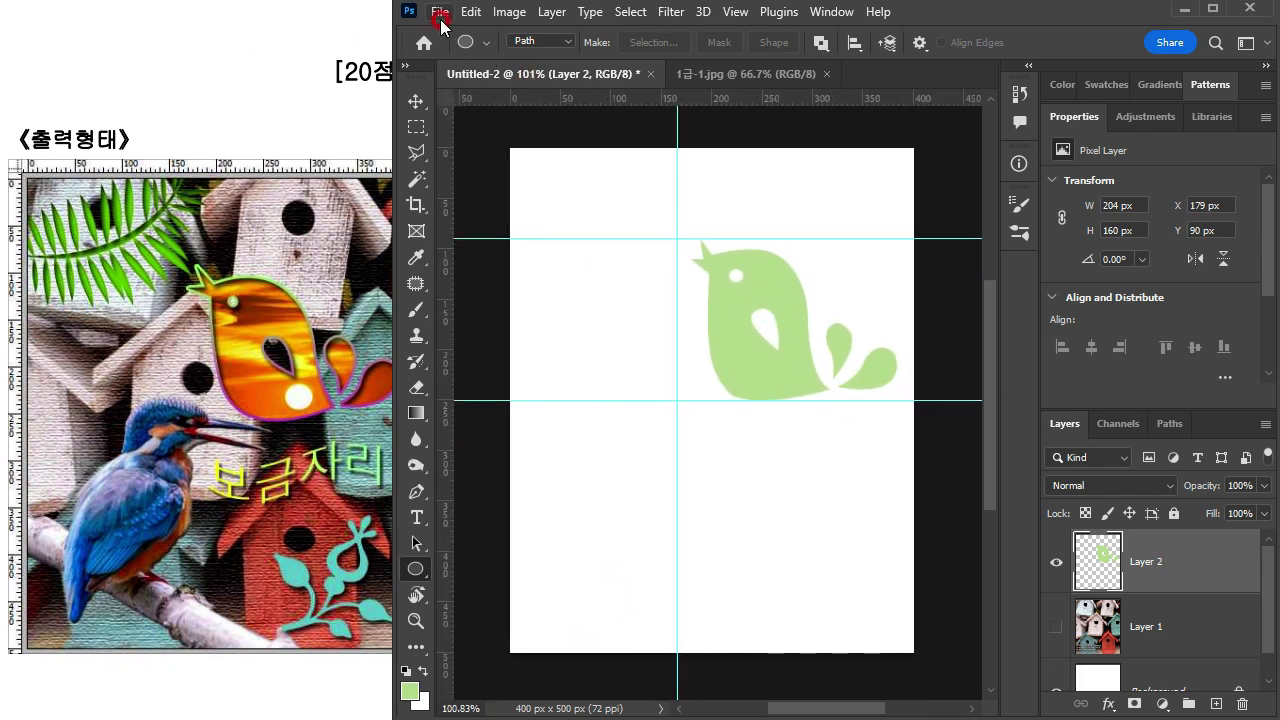
pyautogui.click(440, 14)
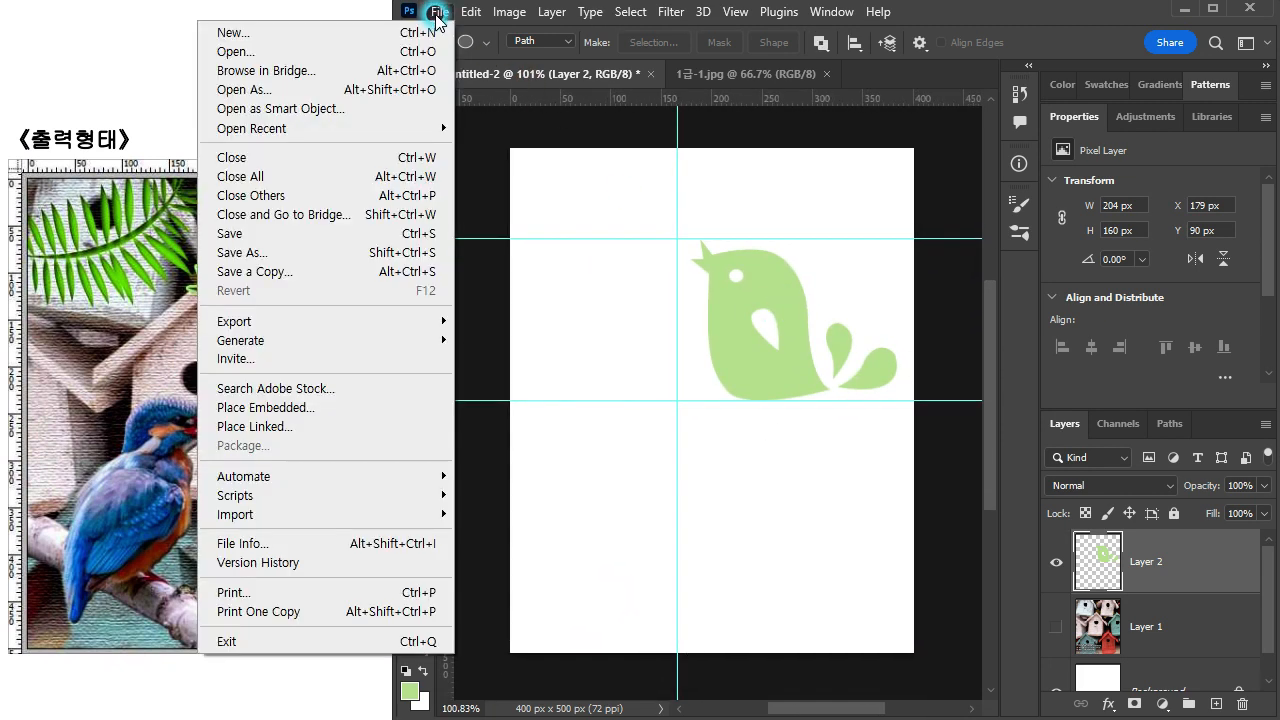
pyautogui.click(369, 52)
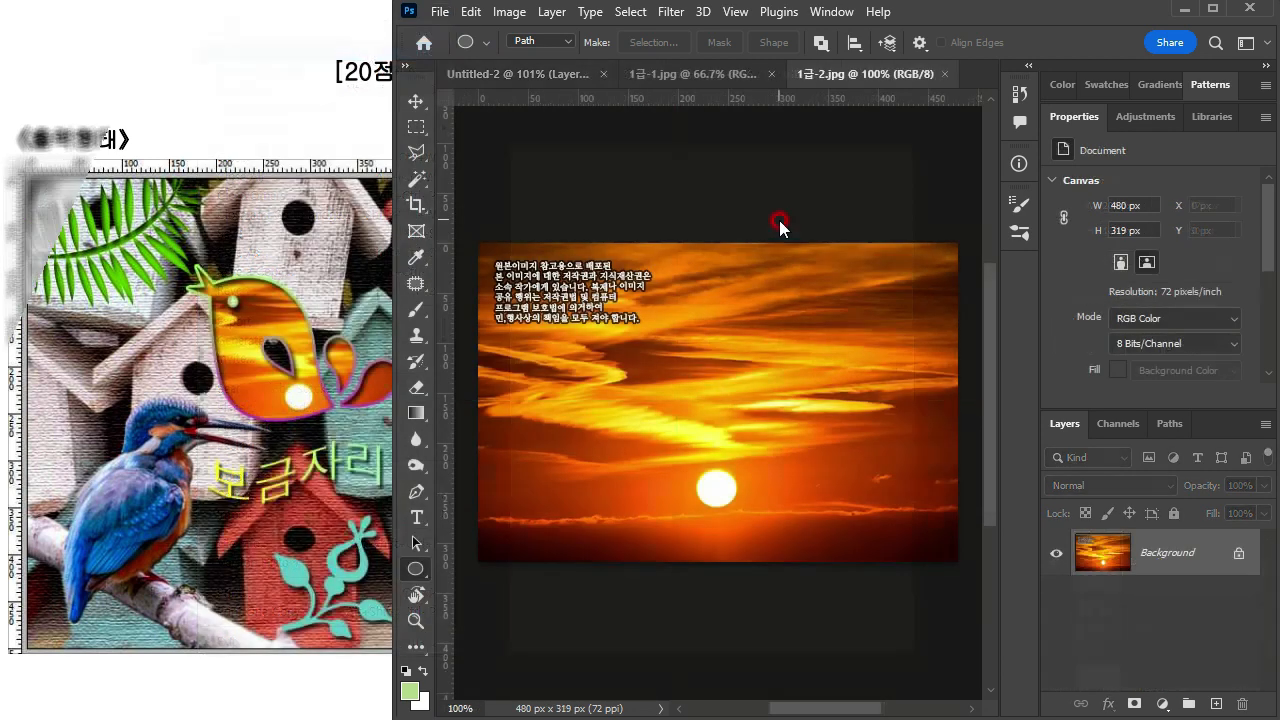
# Step: Copy the whole sunset image and paste it into Untitled-2 above the green bird layer
pyautogui.hotkey('ctrl', 'a')
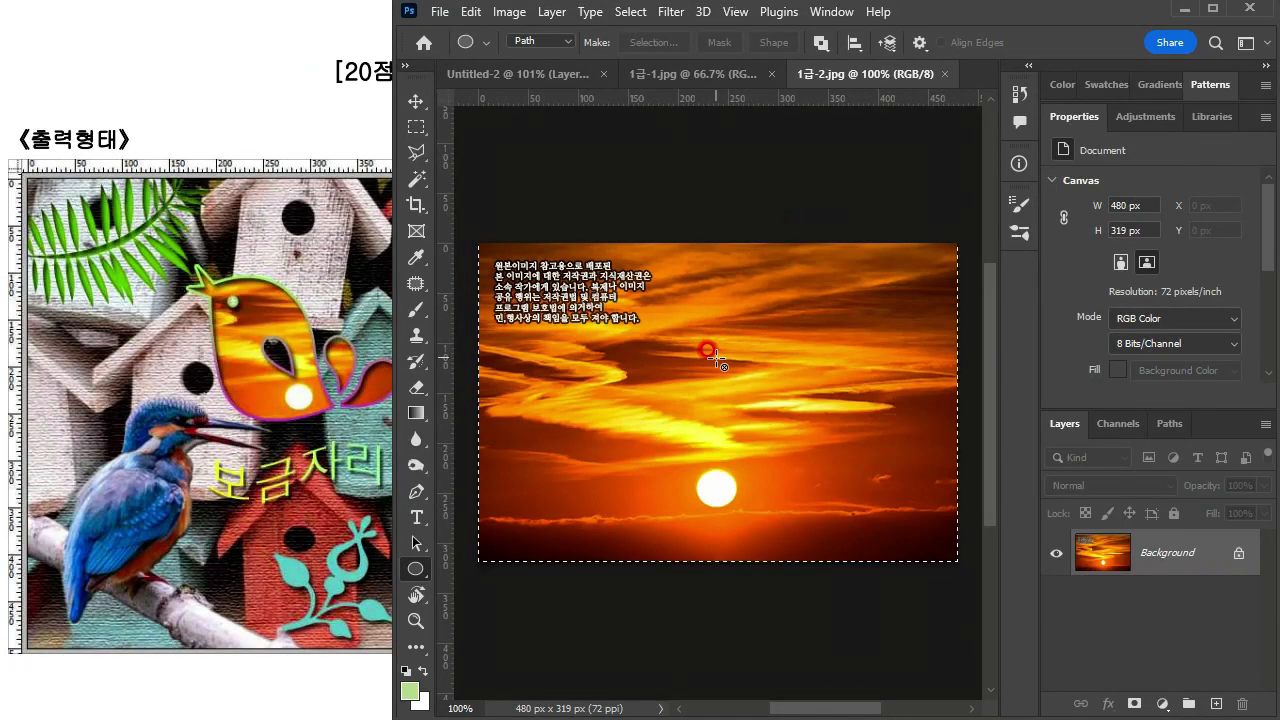
pyautogui.click(560, 74)
pyautogui.hotkey('ctrl', 'v')
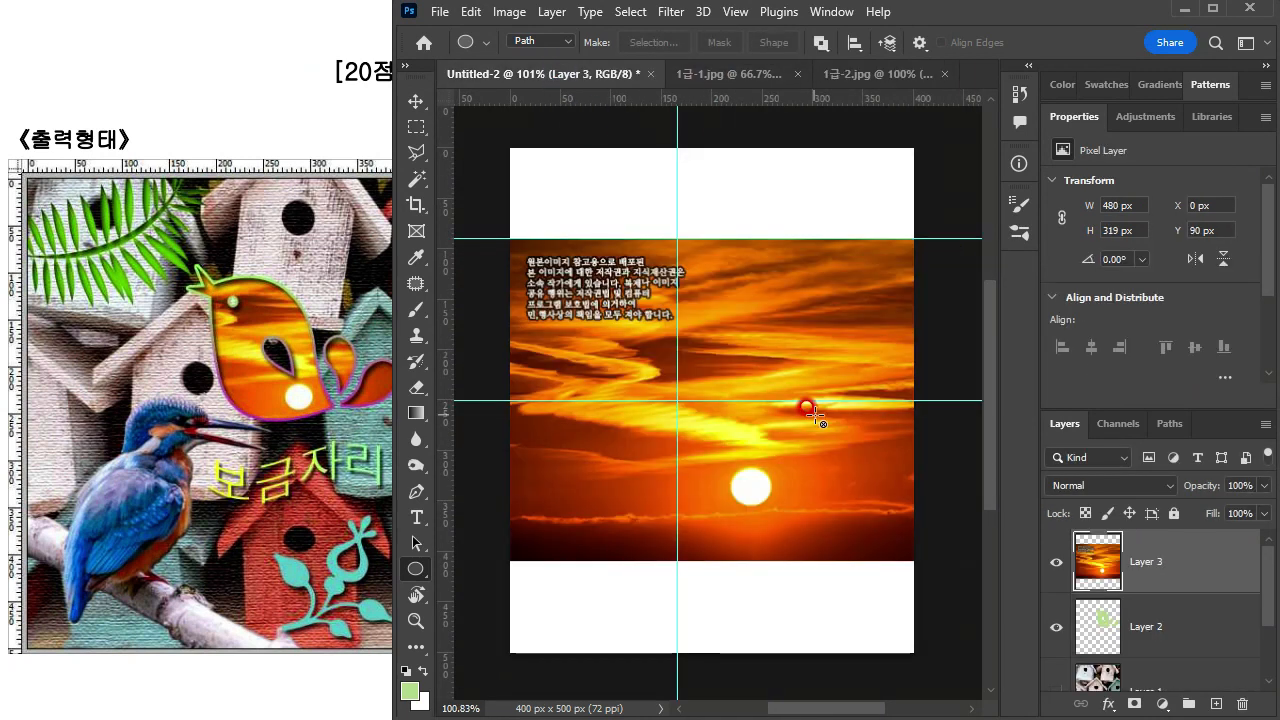
# Step: Scale the sunset layer down to 375 × 249 px and place it over the bird at X 111 px, Y 1 px
pyautogui.hotkey('ctrl', 't')
pyautogui.moveTo(508, 557); pyautogui.dragTo(608, 480)
pyautogui.moveTo(849, 306)
pyautogui.mouseDown()
pyautogui.moveTo(855, 280)
pyautogui.moveTo(842, 330)
pyautogui.moveTo(850, 306)
pyautogui.mouseUp()
pyautogui.press('Return')
pyautogui.press('u')
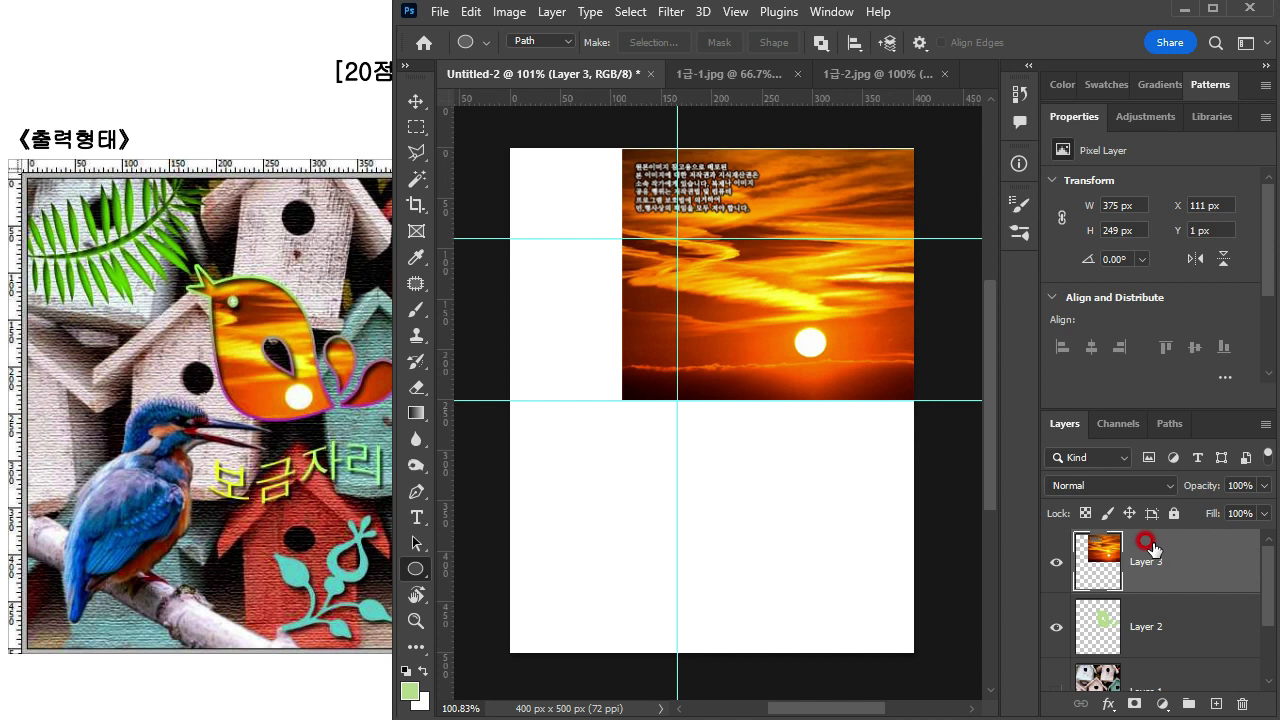
# Step: Clip the sunset layer to the green bird layer beneath it with a clipping mask
pyautogui.click(551, 12)
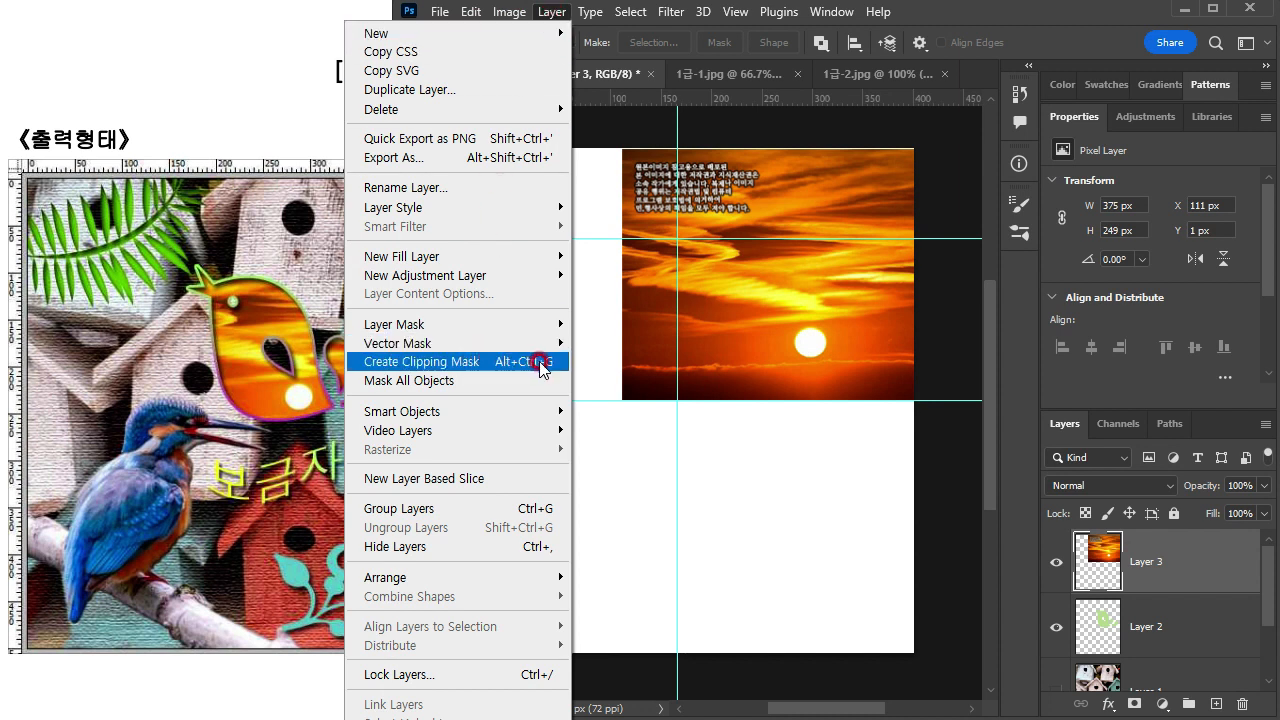
pyautogui.click(947, 25)
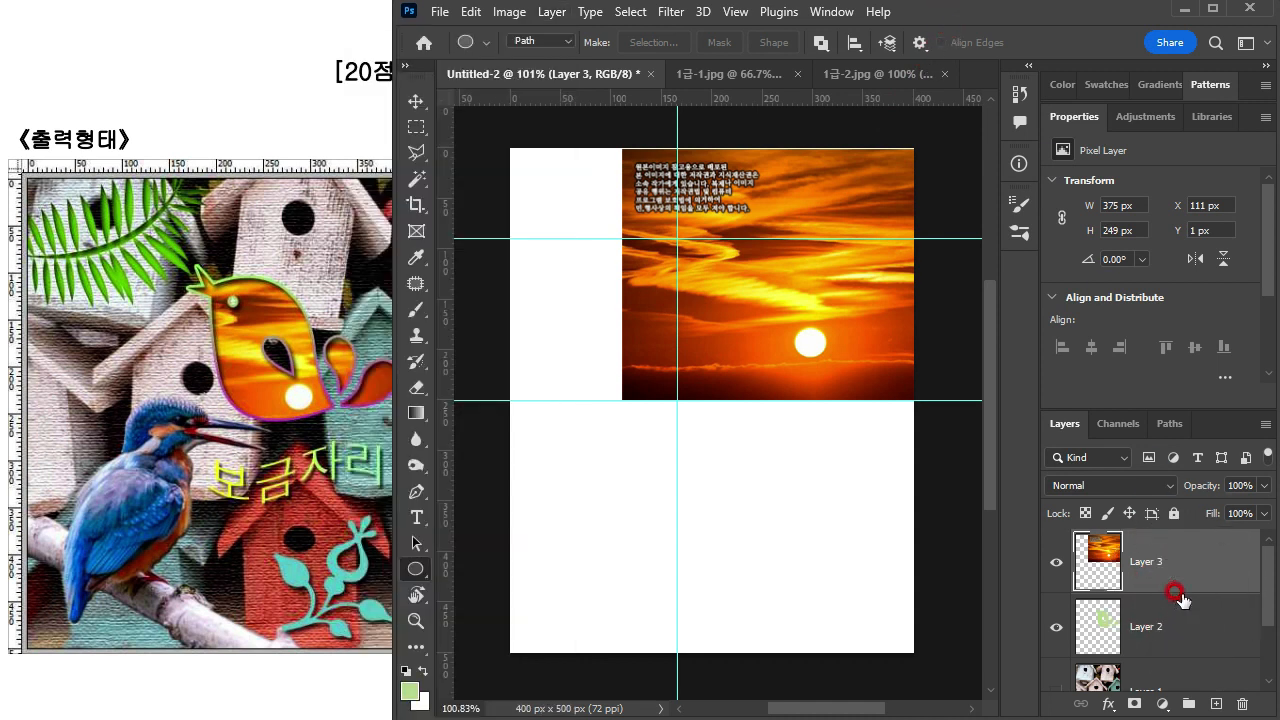
pyautogui.moveTo(1180, 595); pyautogui.dragTo(1198, 583)
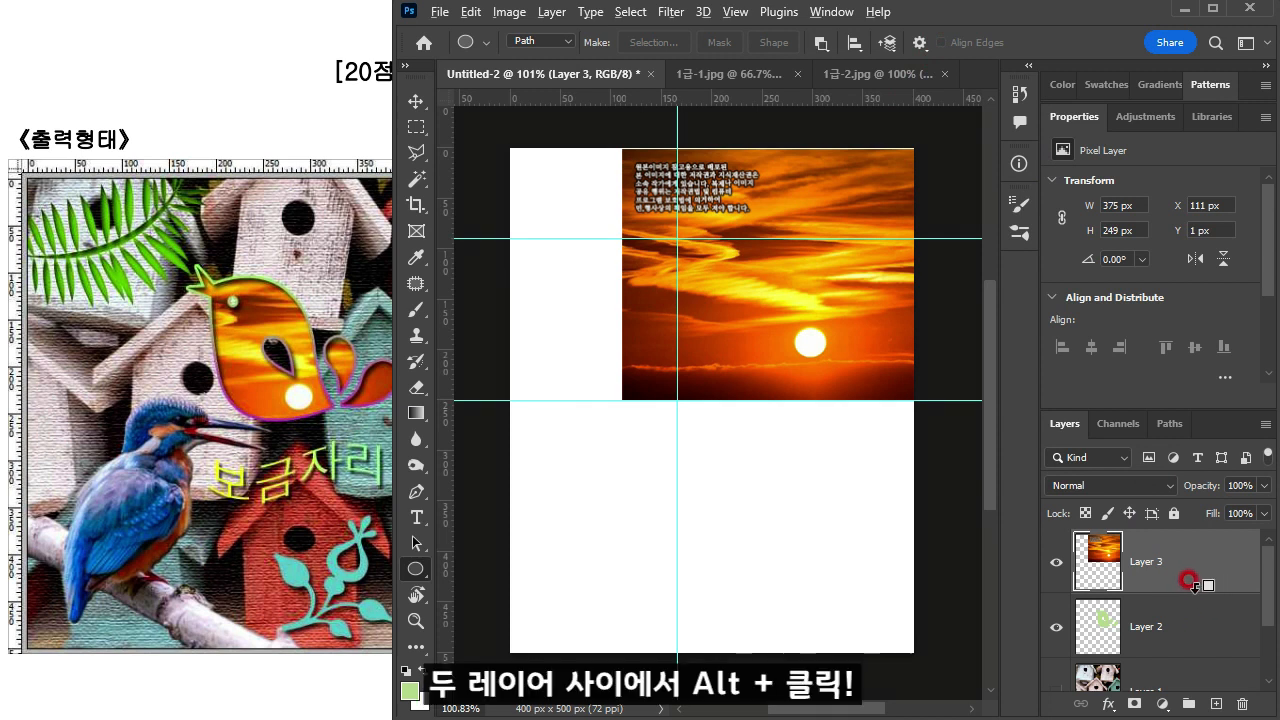
pyautogui.keyDown('alt'); pyautogui.click(1192, 590); pyautogui.keyUp('alt')
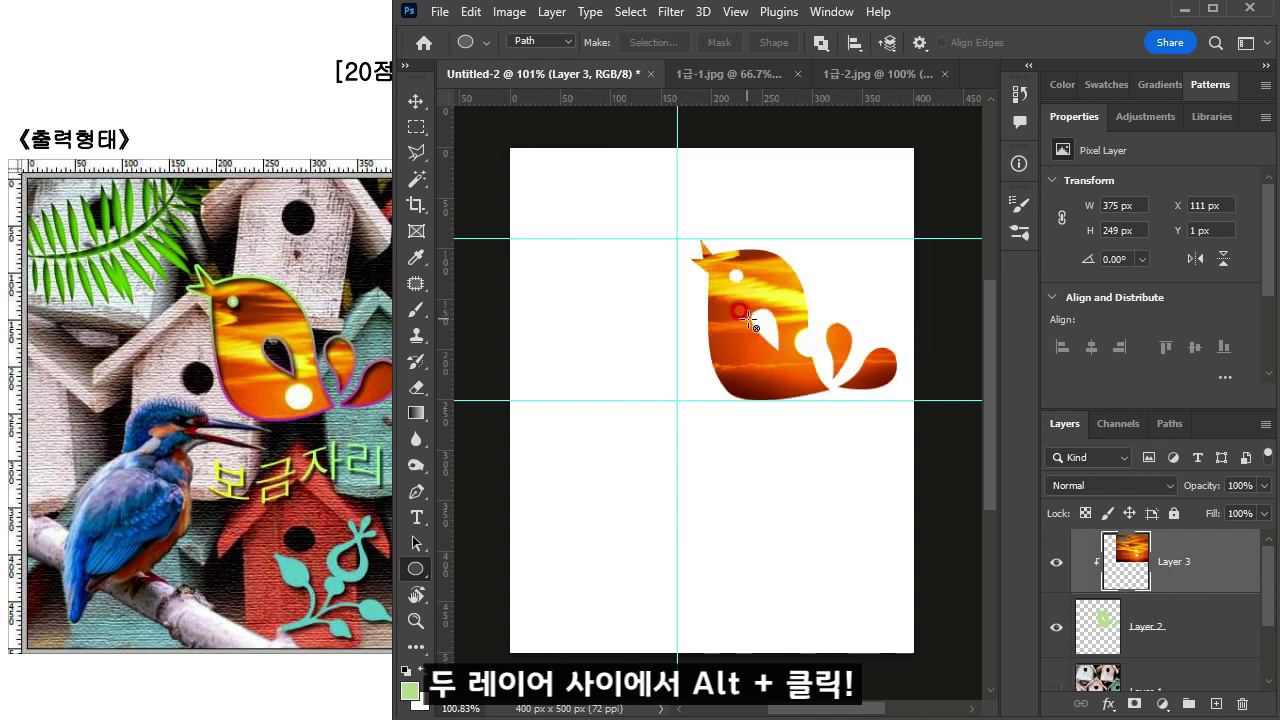
# Step: Move the clipped sunset image to X 85 px, Y 32 px so the sun sits in the bird's lower belly
pyautogui.moveTo(790, 320); pyautogui.dragTo(745, 358)
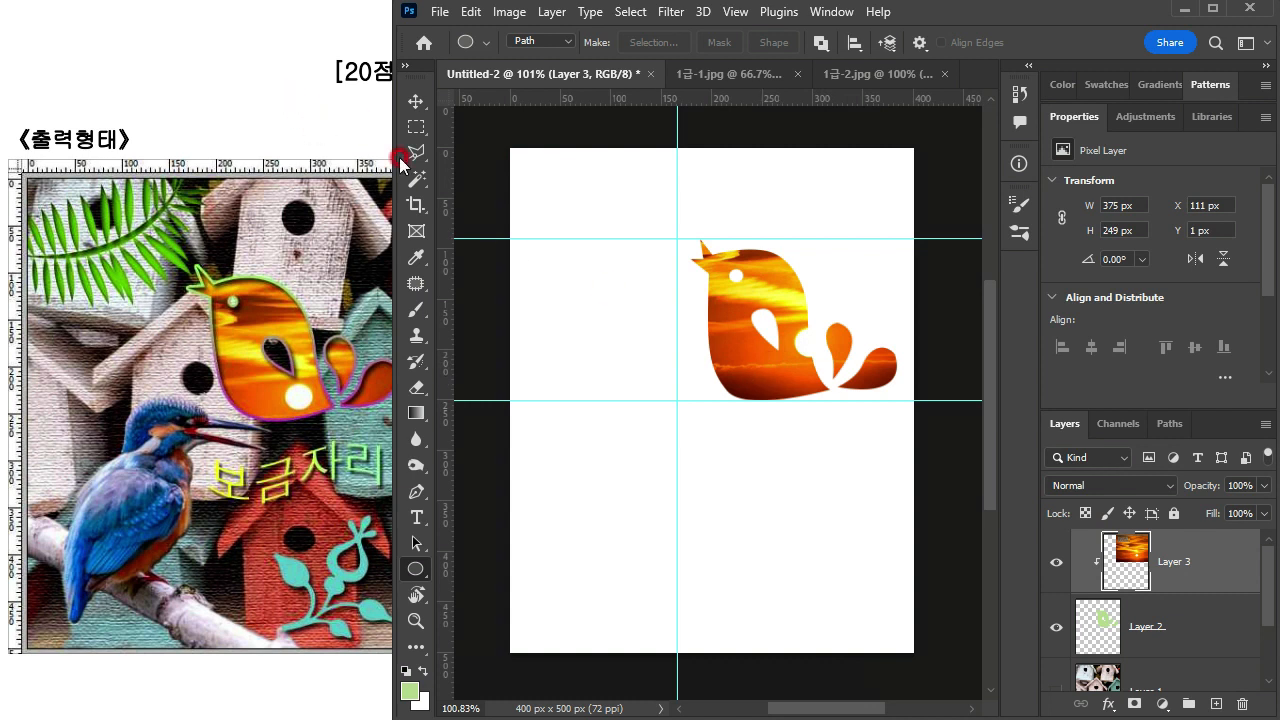
pyautogui.click(415, 101)
pyautogui.moveTo(785, 363); pyautogui.dragTo(758, 394)
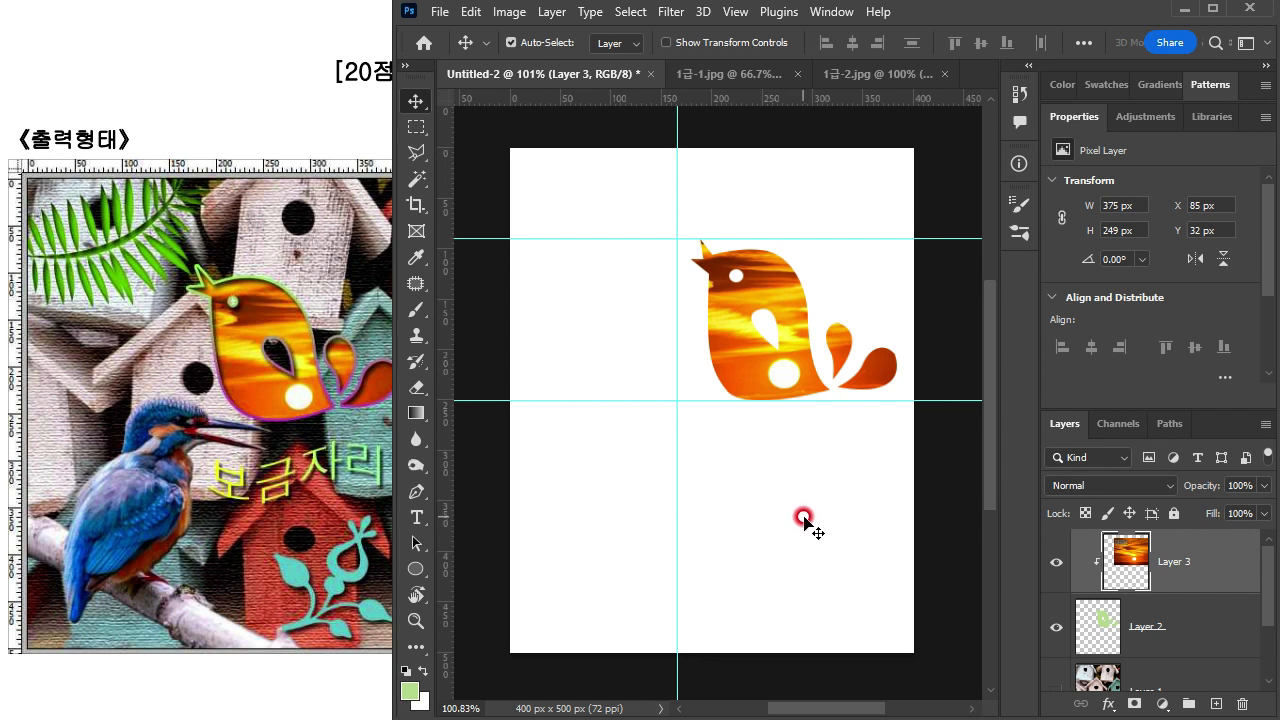
# Step: Examine the exam sheet's layer style requirements for the masked bird shape
pyautogui.click(258, 494)
pyautogui.moveTo(100, 540); pyautogui.dragTo(568, 496)
pyautogui.moveTo(115, 499); pyautogui.dragTo(288, 384)
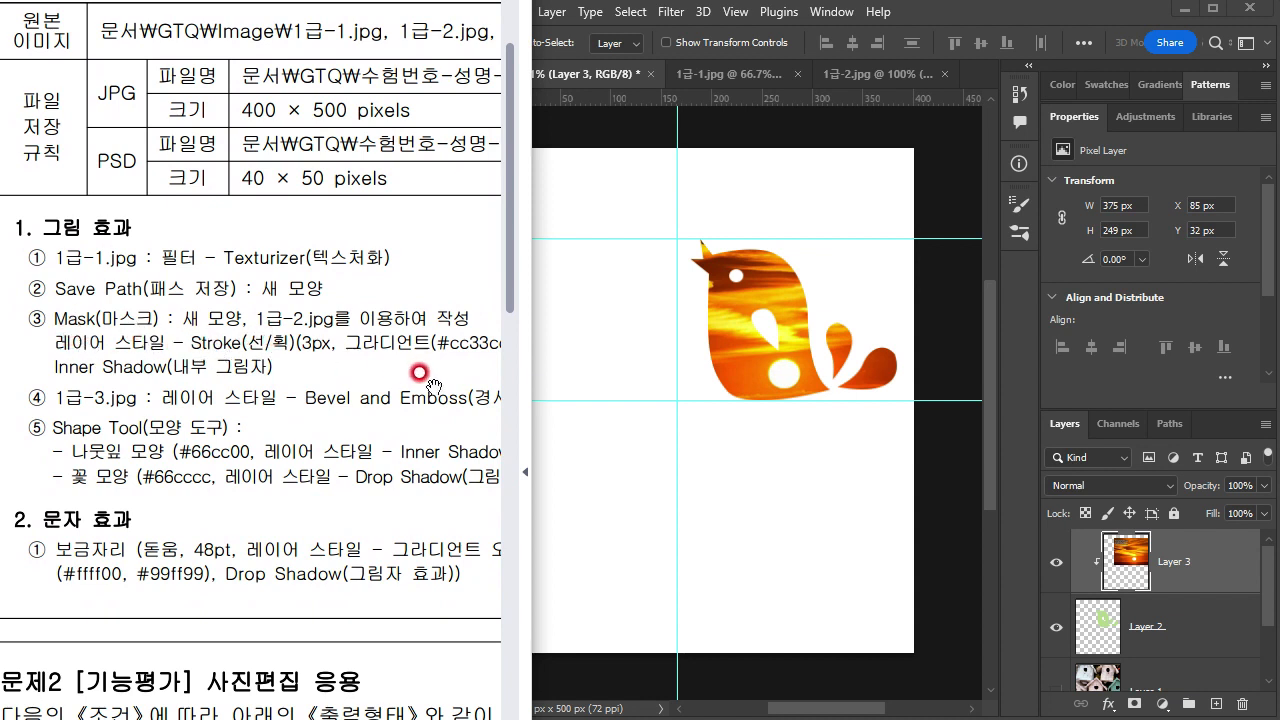
pyautogui.moveTo(423, 366); pyautogui.dragTo(266, 371)
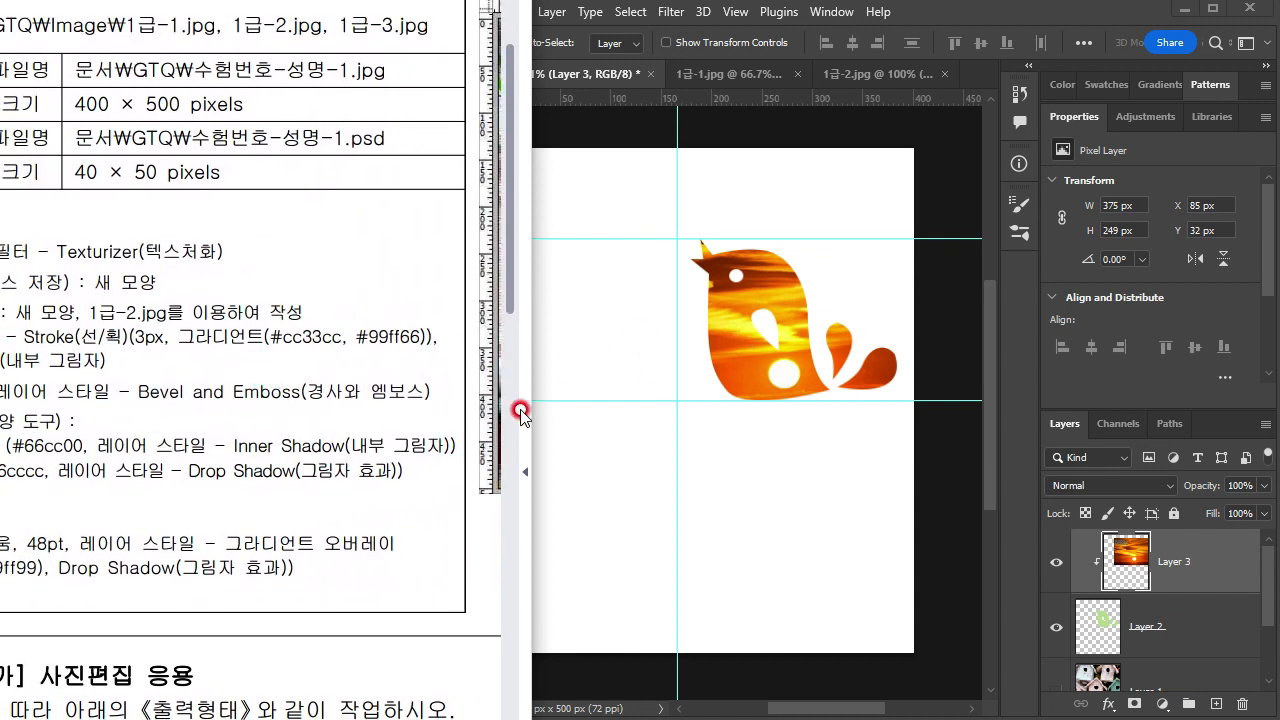
pyautogui.moveTo(150, 366); pyautogui.dragTo(184, 370)
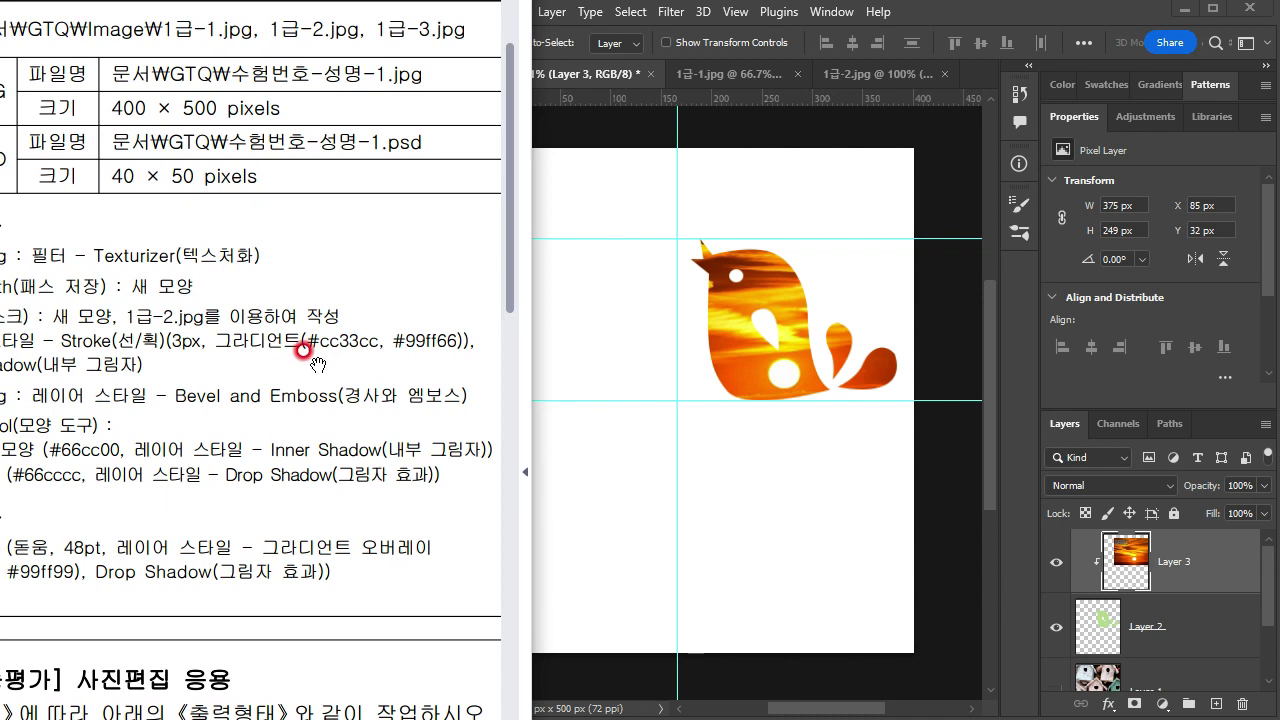
pyautogui.moveTo(386, 450); pyautogui.dragTo(315, 468)
pyautogui.click(628, 336)
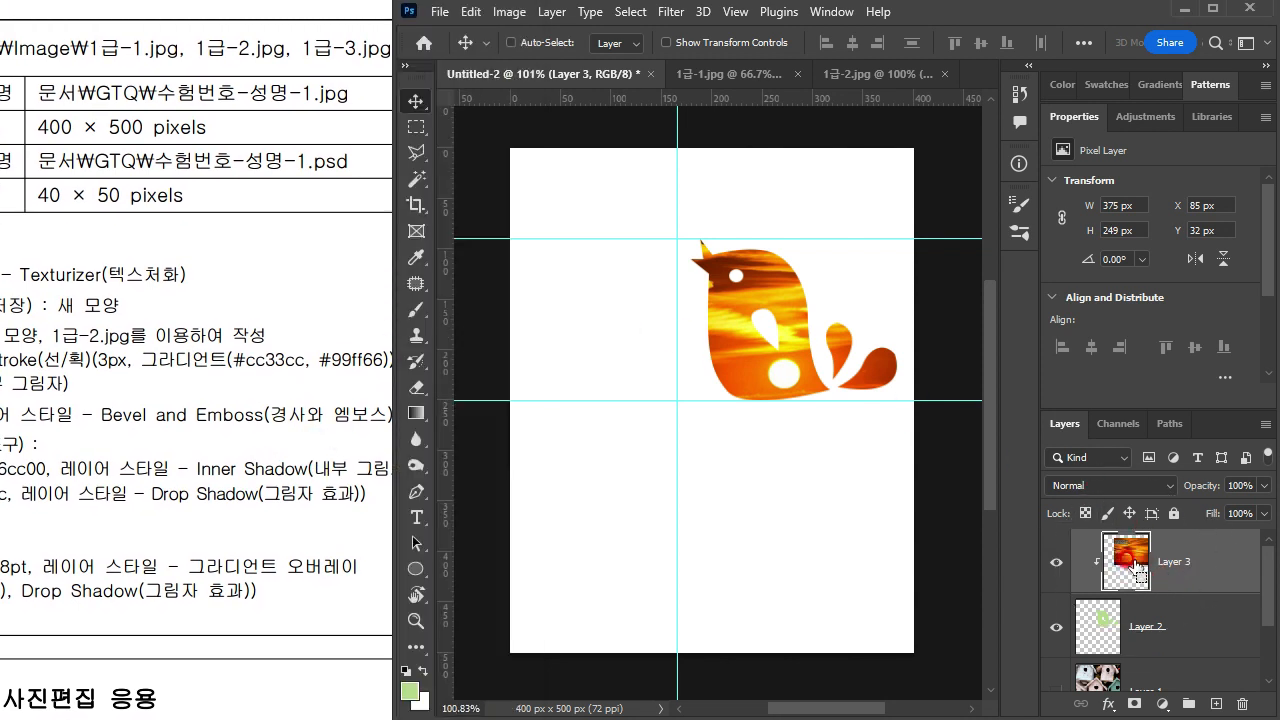
# Step: Select the green bird layer, collapse the Properties panel, and switch the layer's visibility off and on again
pyautogui.click(1157, 630)
pyautogui.click(1064, 118)
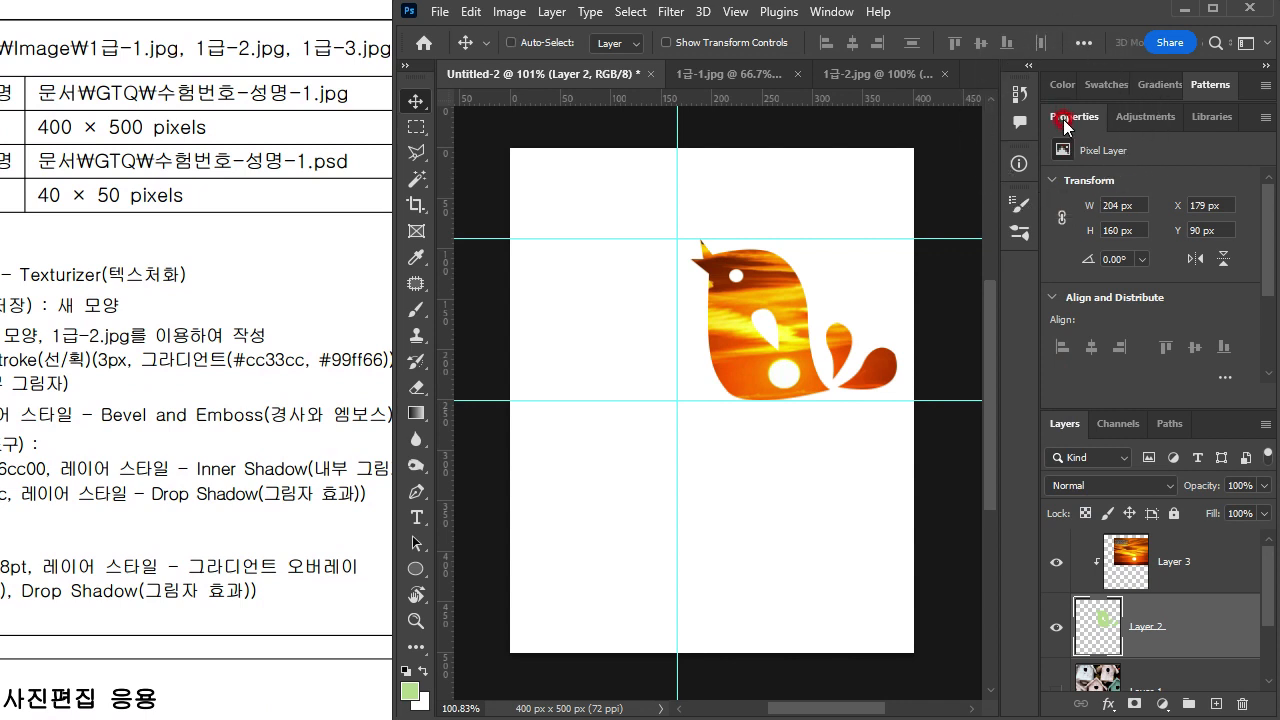
pyautogui.press('ctrl')
pyautogui.doubleClick(1064, 118)
pyautogui.click(1064, 149)
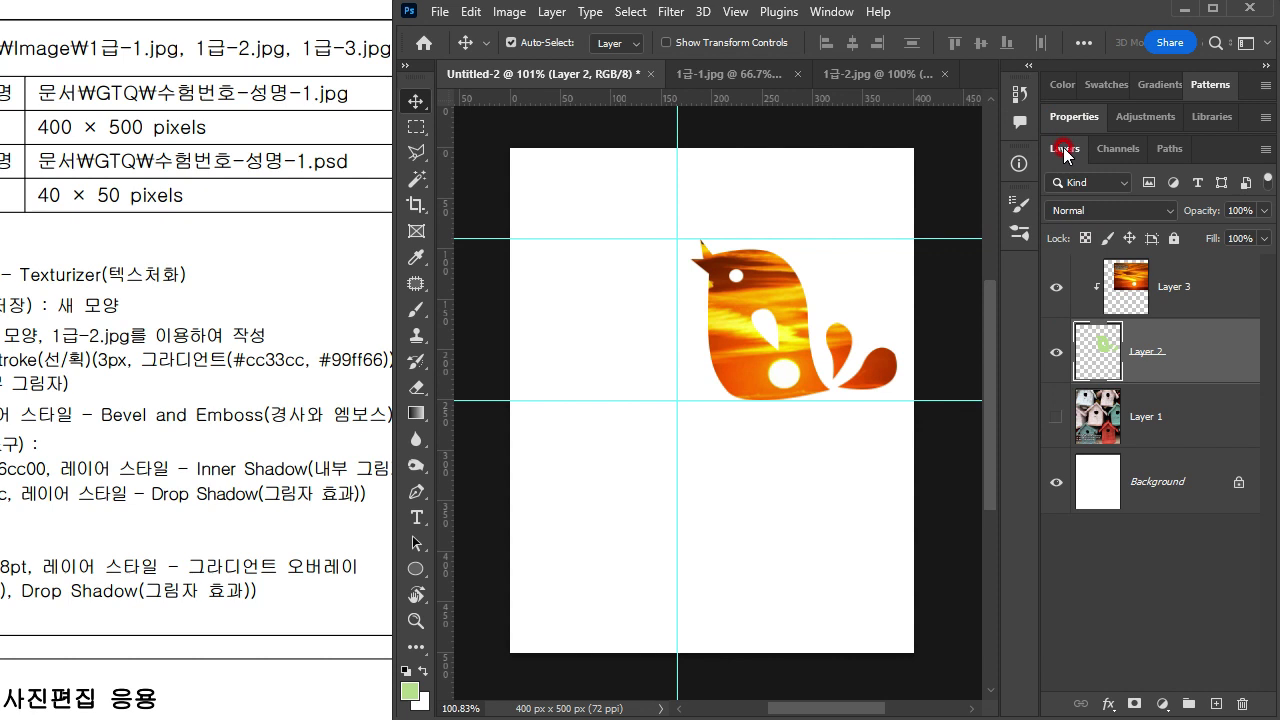
pyautogui.click(1057, 356)
pyautogui.click(1055, 356)
# Step: Add a Stroke layer style to the green bird layer with a 3 px size and Outside position
pyautogui.click(1172, 366)
pyautogui.press('ctrl')
pyautogui.press('ctrl')
pyautogui.doubleClick(1200, 357)
pyautogui.moveTo(0, 0); pyautogui.dragTo(517, 95)
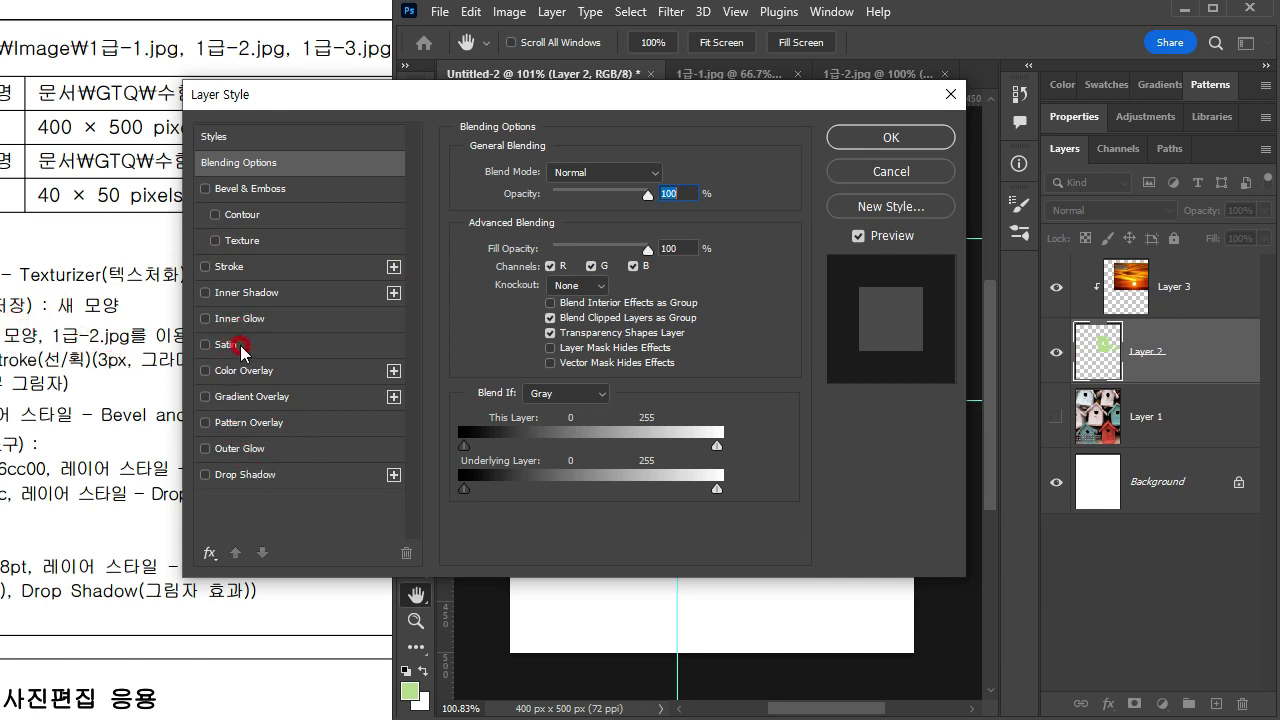
pyautogui.click(250, 268)
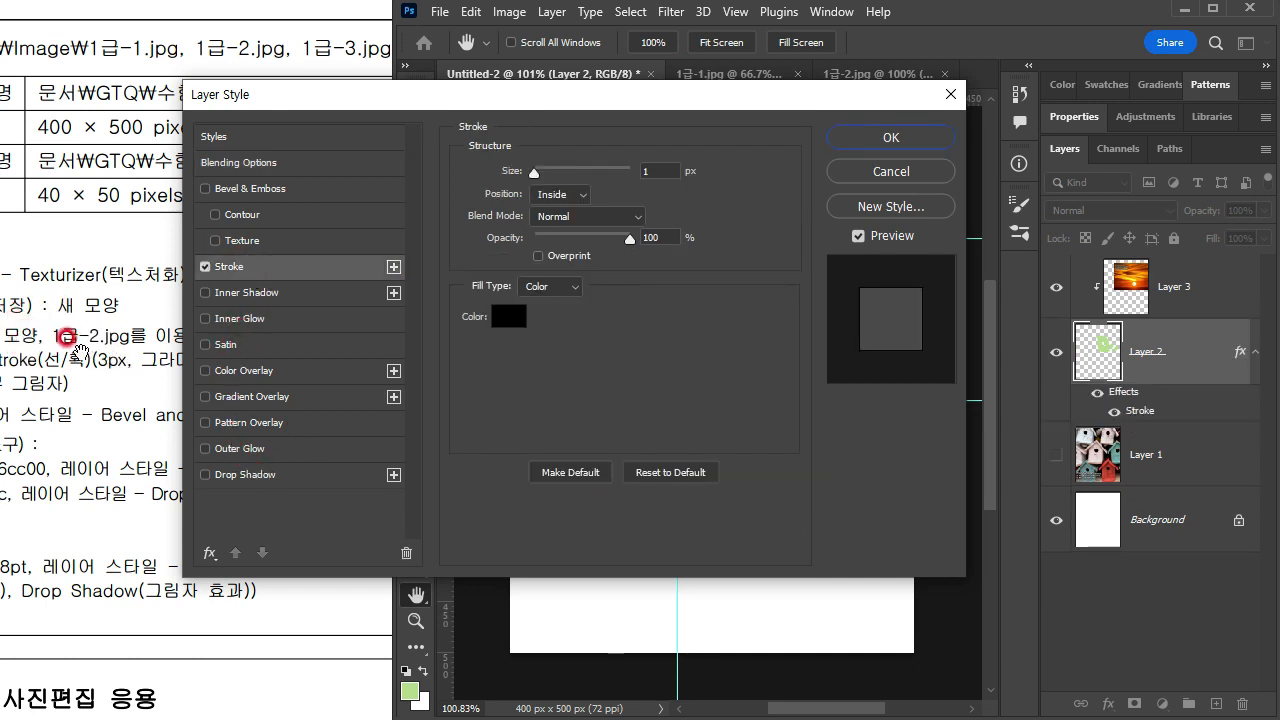
pyautogui.click(619, 171)
pyautogui.write('3')
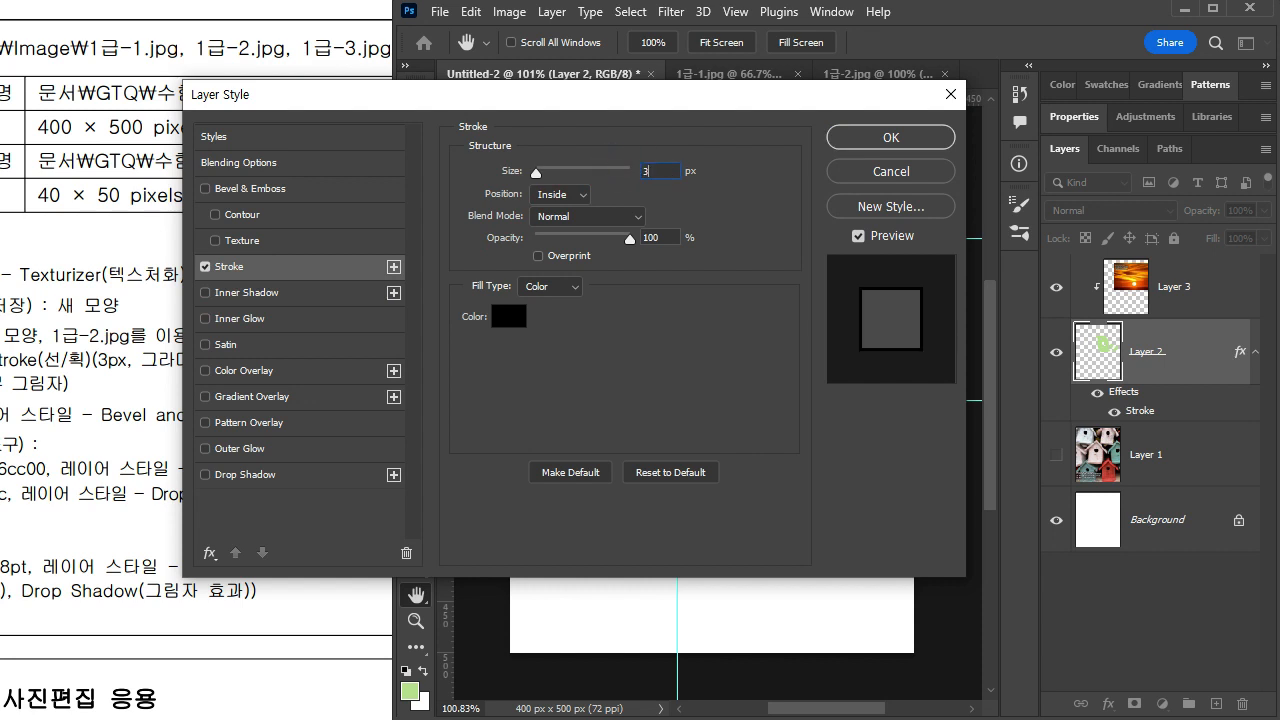
pyautogui.click(548, 195)
pyautogui.click(549, 212)
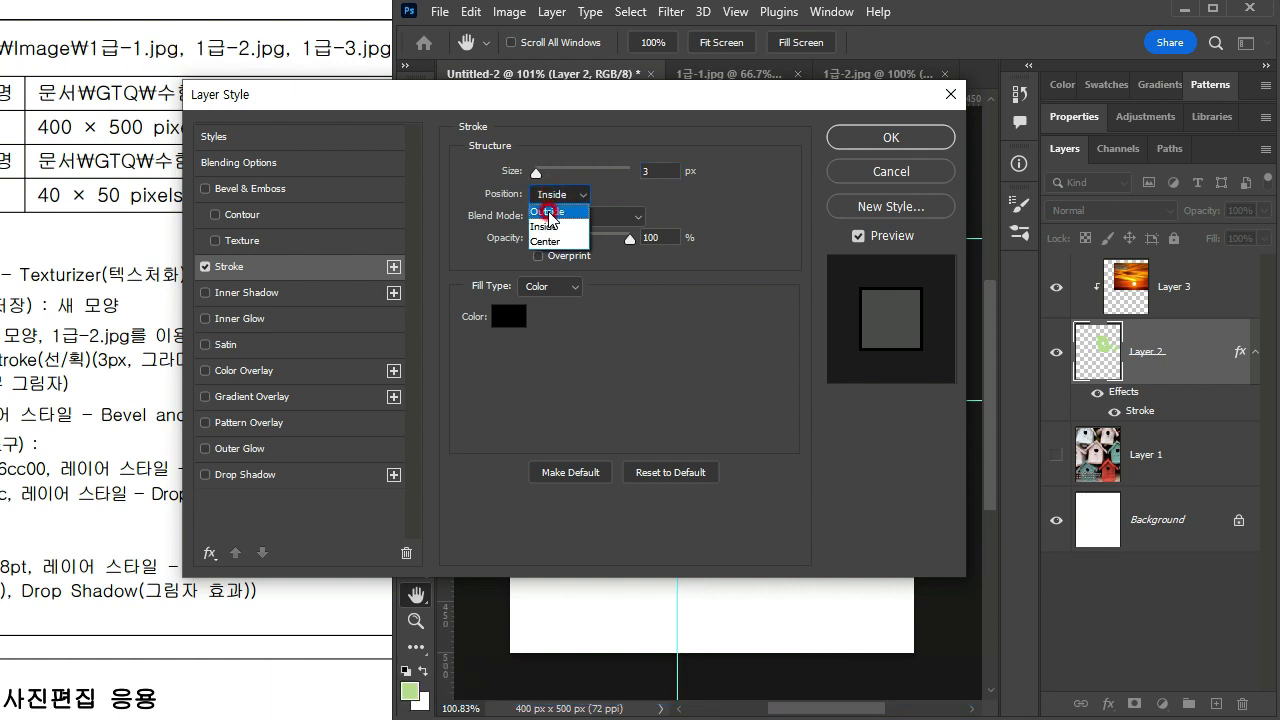
pyautogui.click(549, 212)
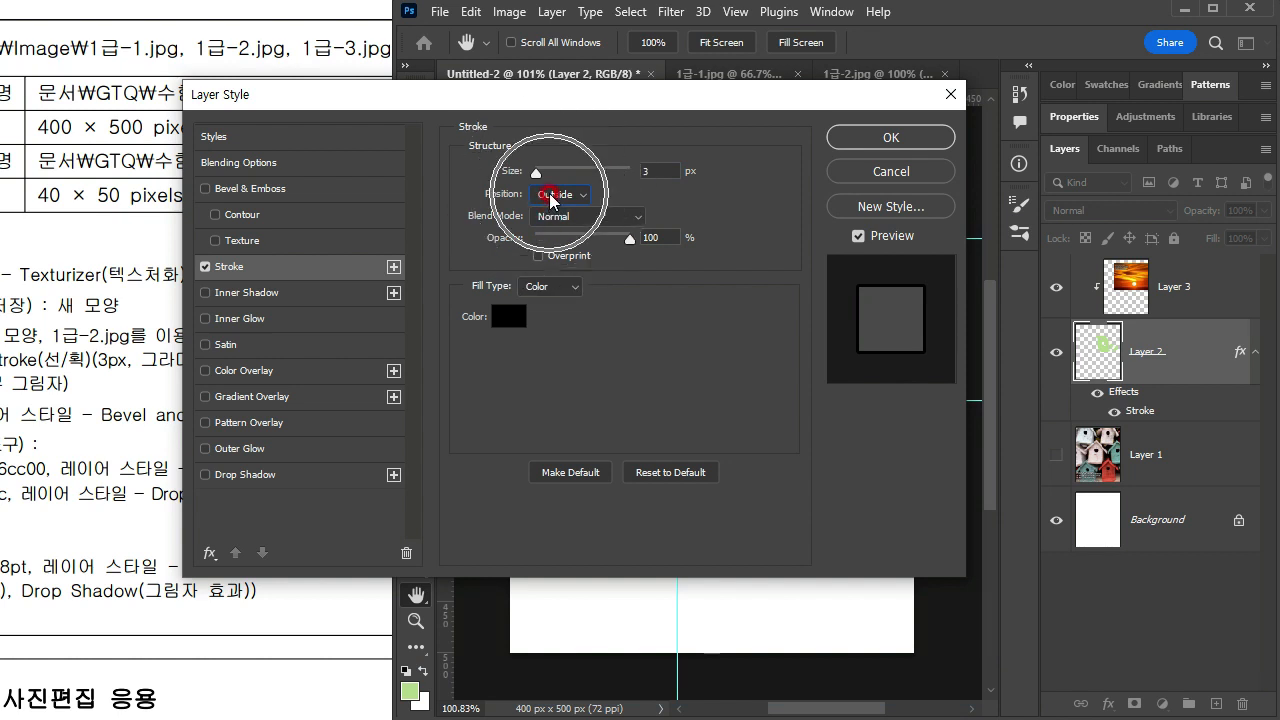
# Step: Set the stroke's fill type to Gradient and check the required gradient colours on the exam sheet
pyautogui.click(550, 289)
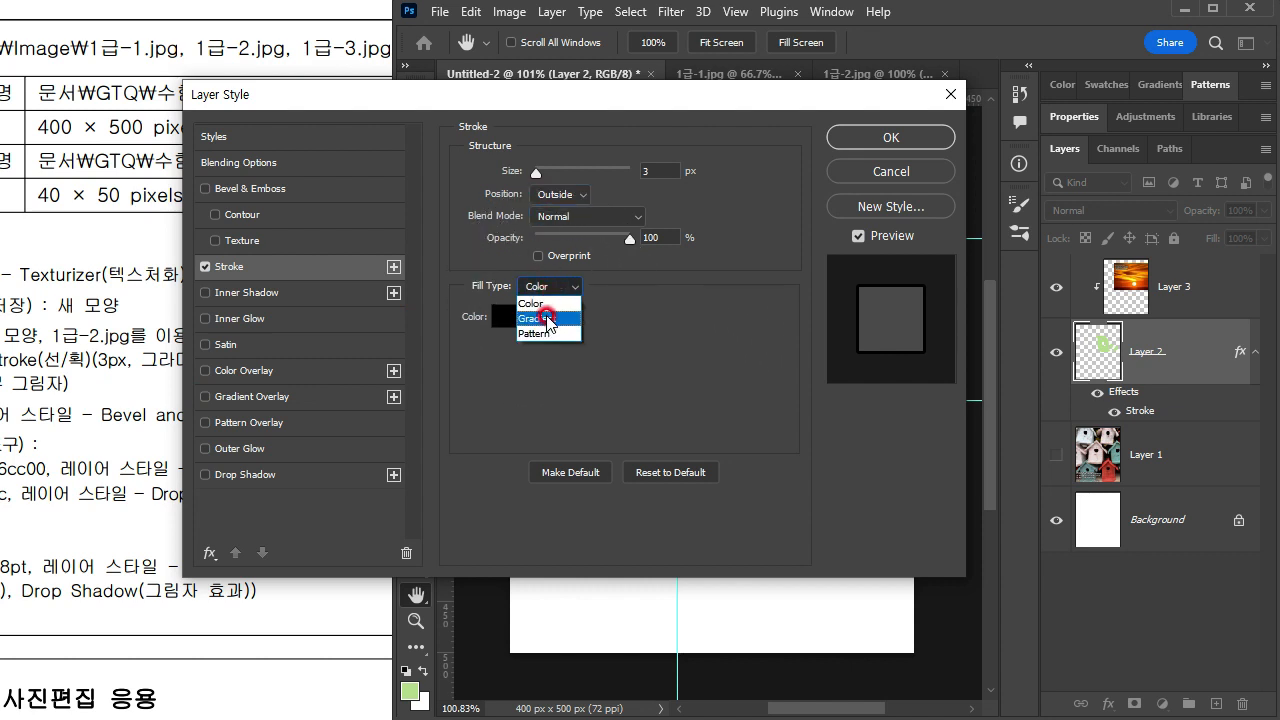
pyautogui.click(537, 318)
pyautogui.click(68, 426)
pyautogui.moveTo(320, 402); pyautogui.dragTo(114, 410)
pyautogui.click(623, 101)
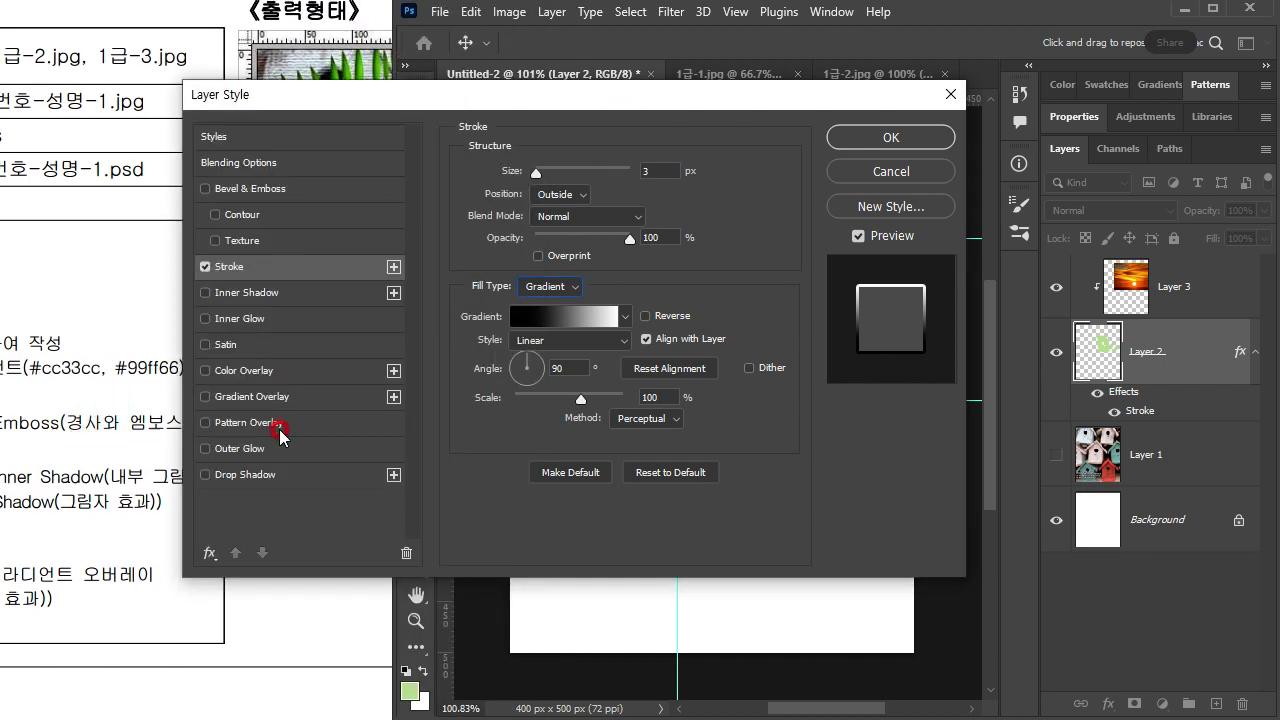
# Step: Set the starting colour stop of the stroke gradient to #cc33cc using the shorthand c3c
pyautogui.click(556, 323)
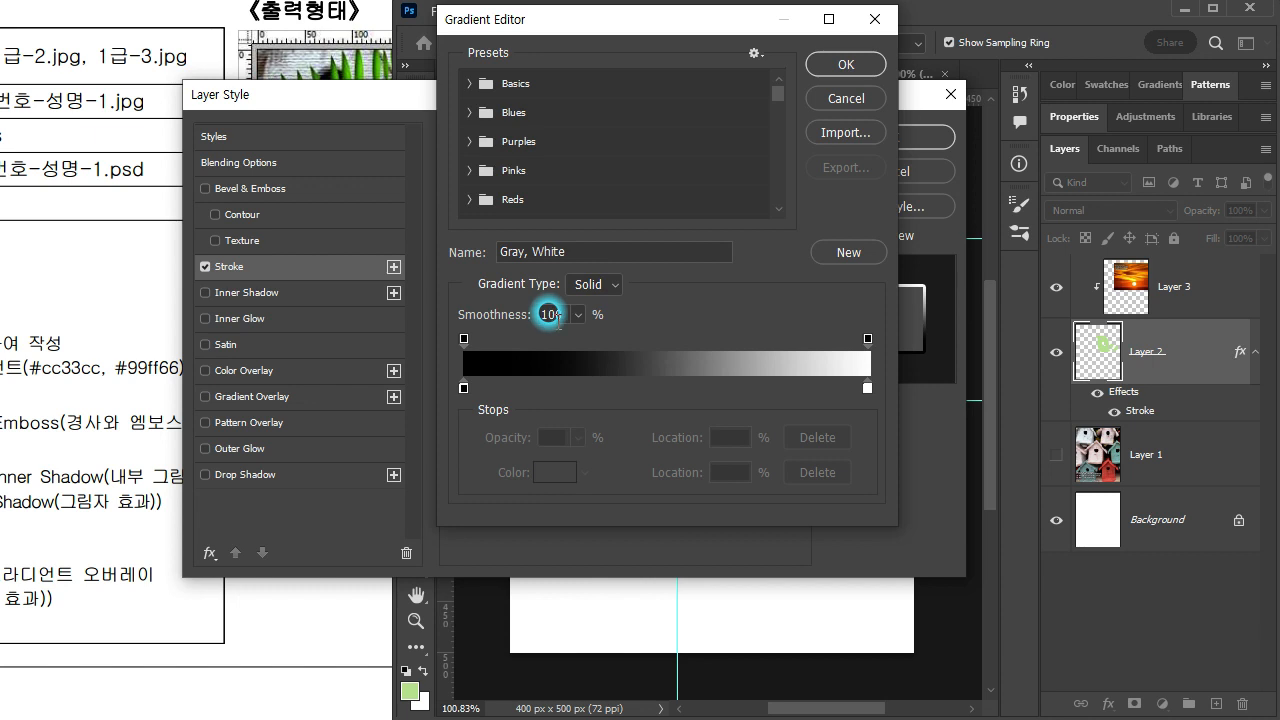
pyautogui.doubleClick(463, 388)
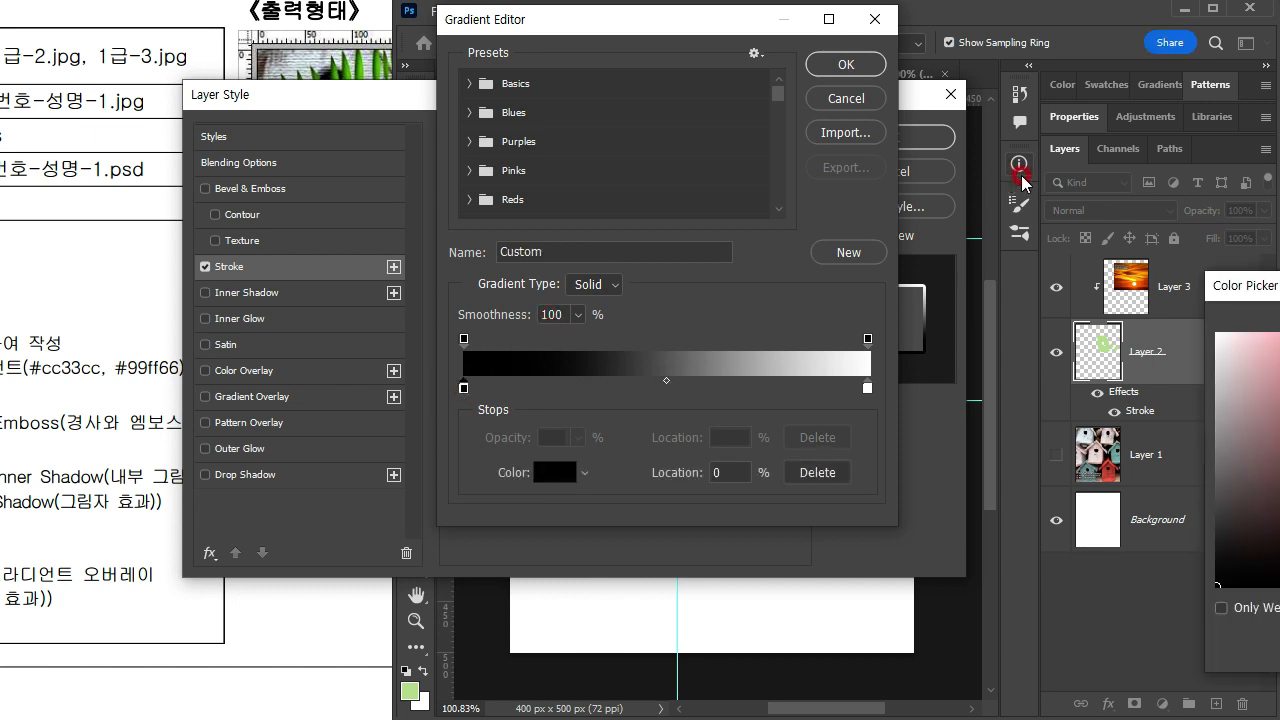
pyautogui.click(752, 530)
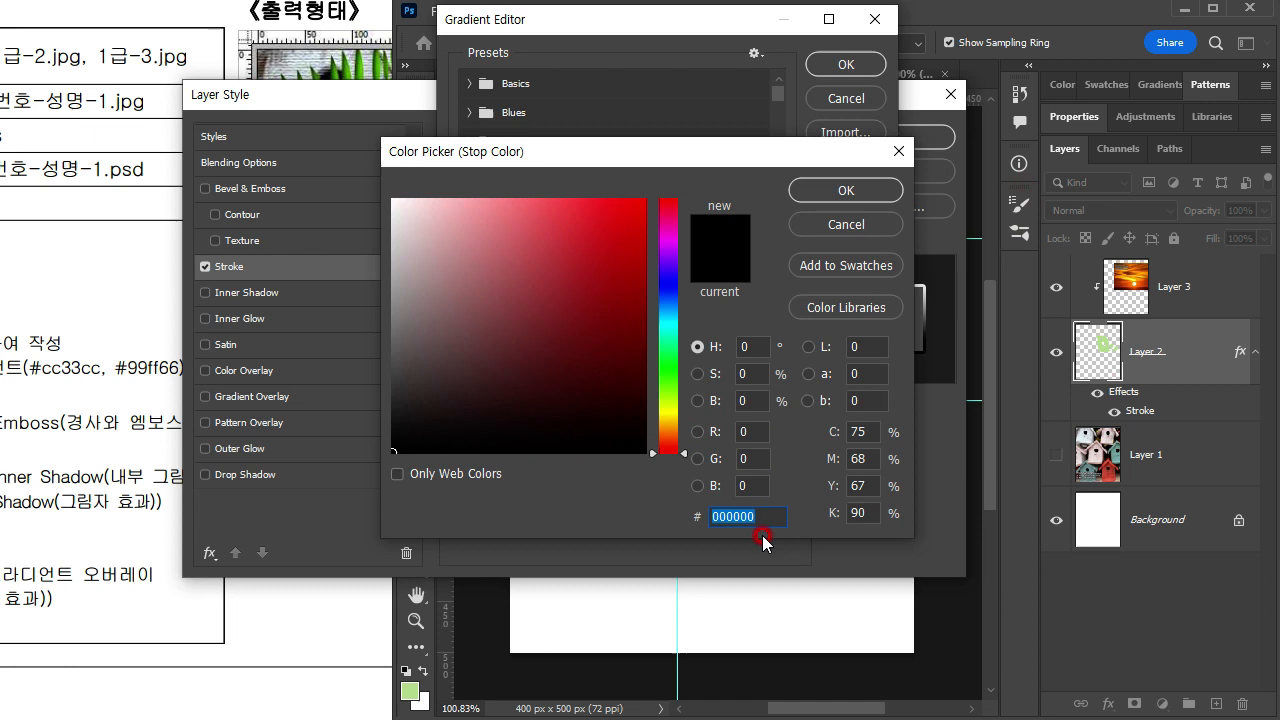
pyautogui.write('ㅊ')
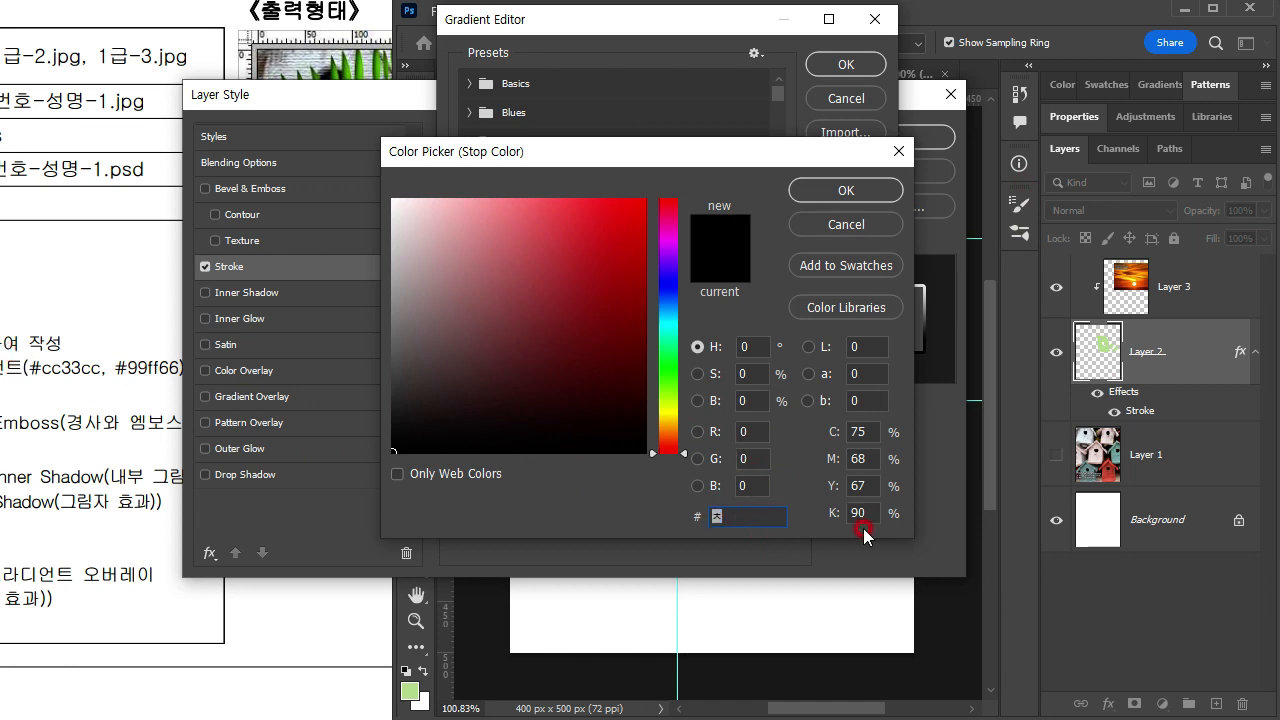
pyautogui.press('BackSpace')
pyautogui.write('cc33cc')
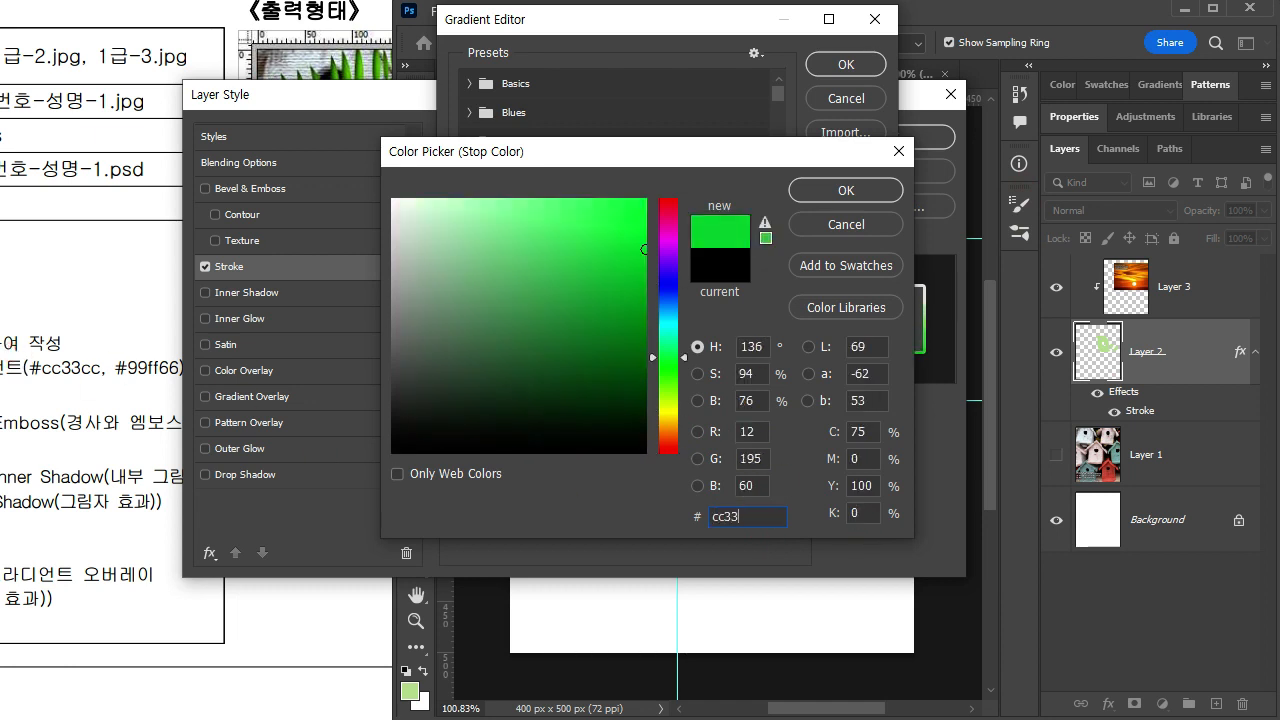
pyautogui.press('BackSpace')
pyautogui.press('BackSpace')
pyautogui.press('BackSpace')
pyautogui.press('BackSpace')
pyautogui.press('BackSpace')
pyautogui.press('BackSpace')
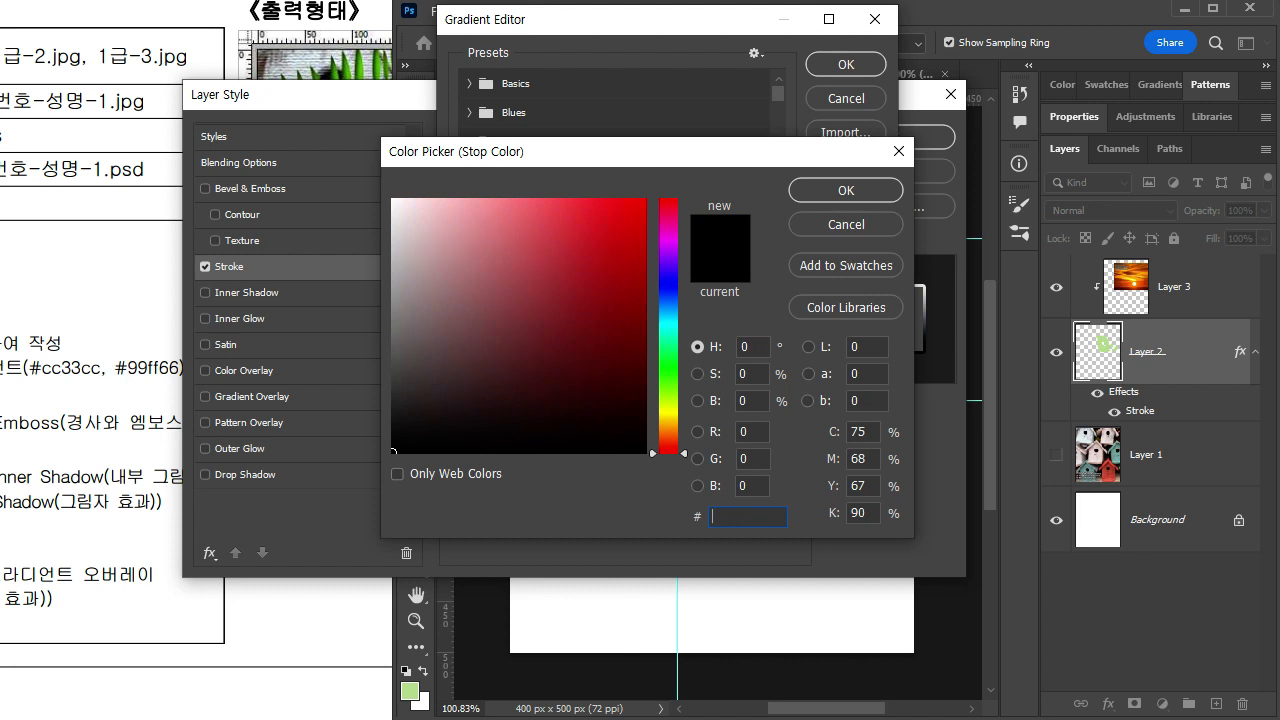
pyautogui.write('c3c')
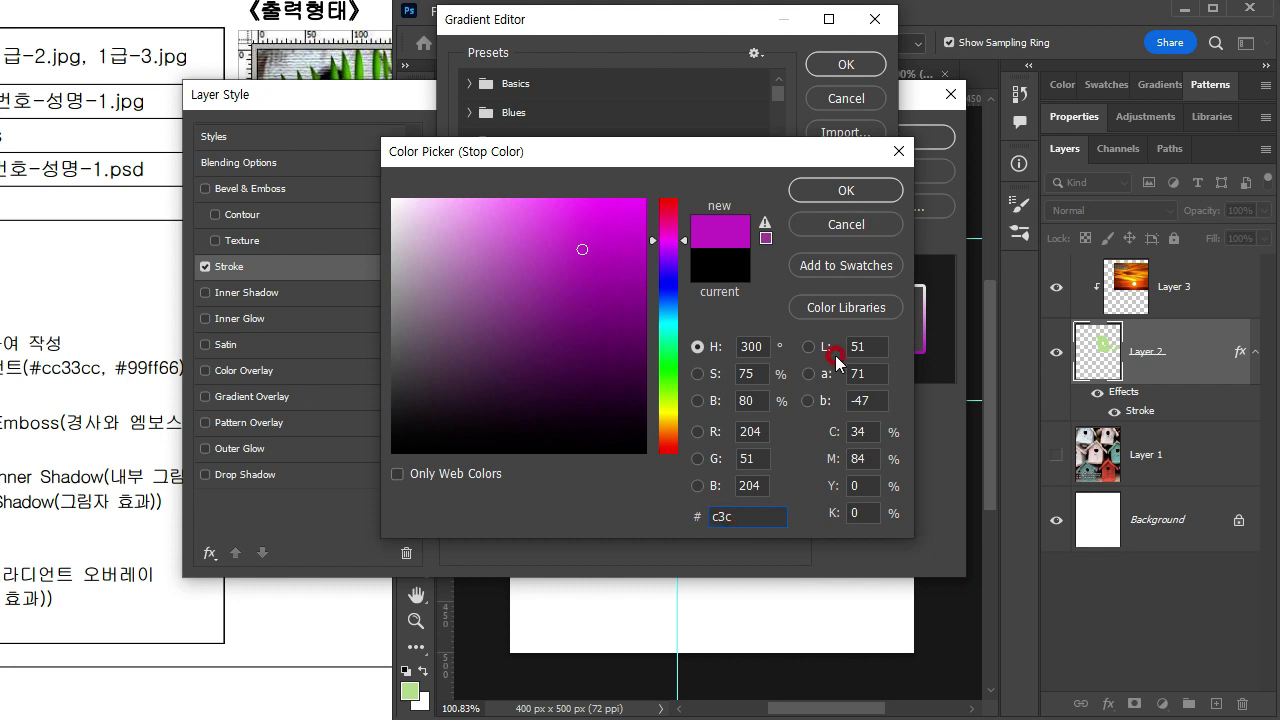
pyautogui.click(866, 192)
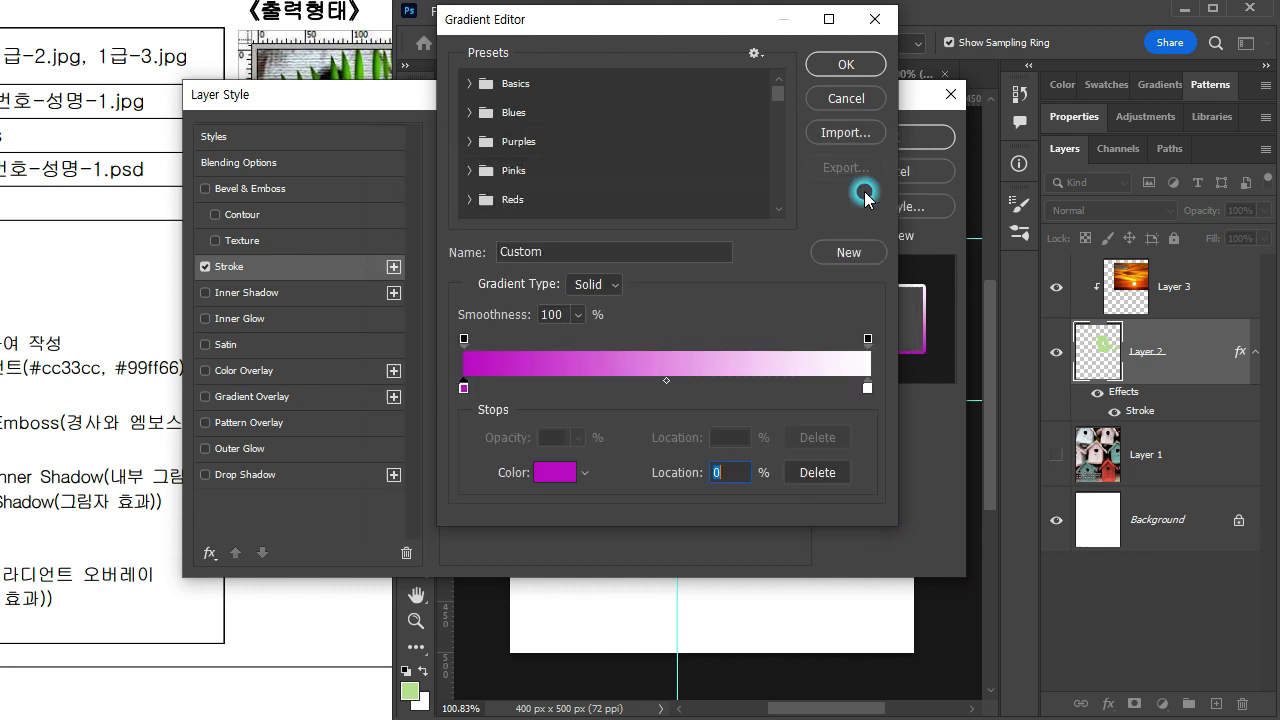
# Step: Set the ending colour stop of the stroke gradient to #99ff66 using the shorthand 9f6, and accept the gradient
pyautogui.doubleClick(867, 392)
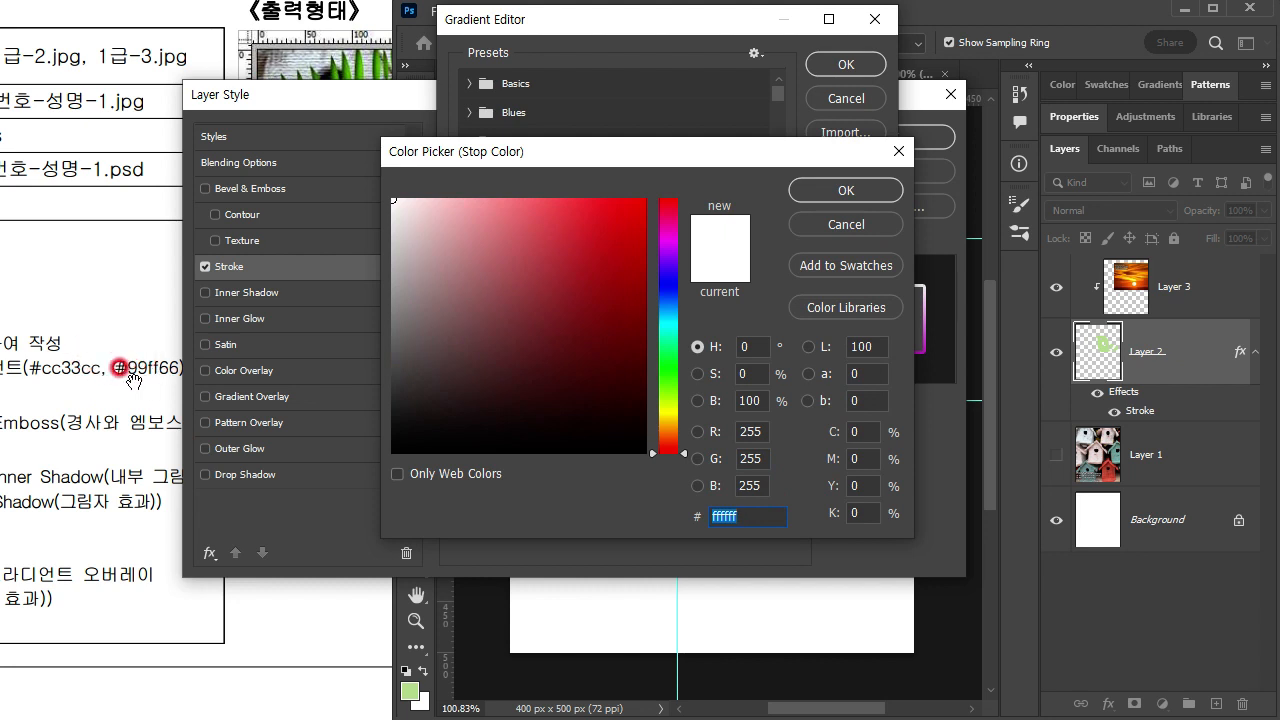
pyautogui.write('9f6')
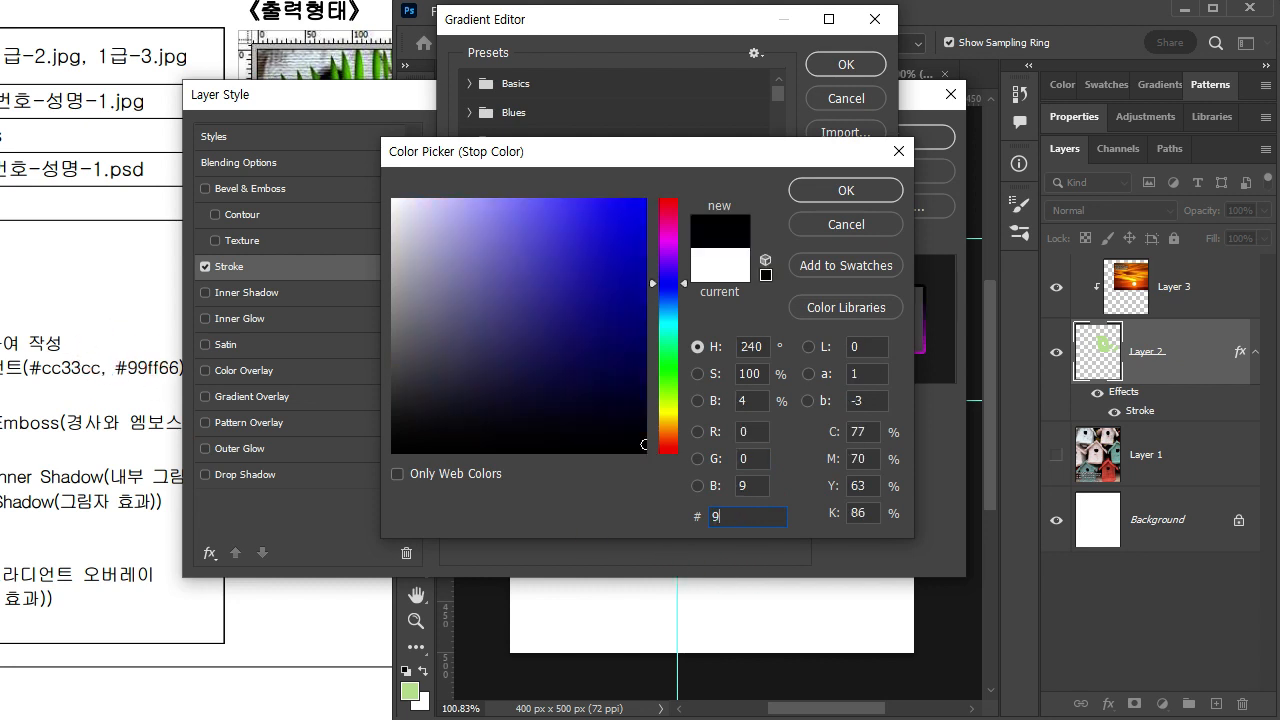
pyautogui.click(847, 192)
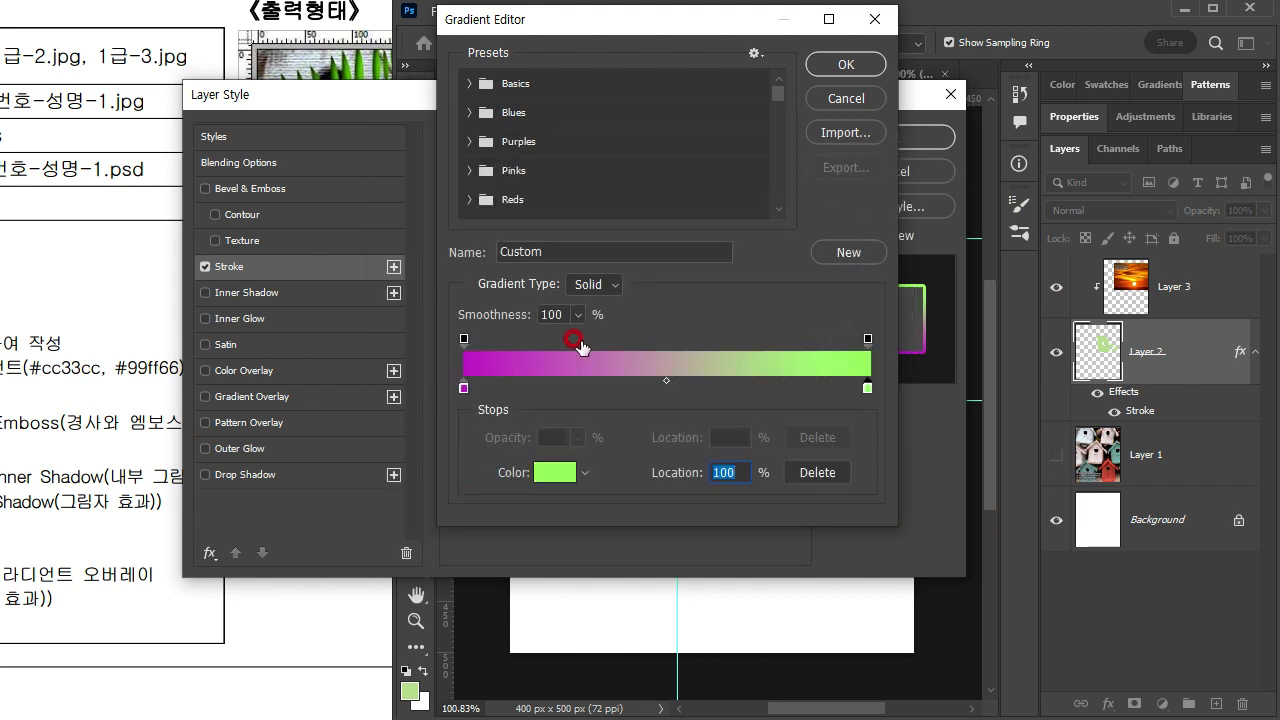
pyautogui.click(830, 68)
# Step: Compare the bird's gradient stroke with the reference image, keeping the layer style dialog clear of the canvas
pyautogui.moveTo(509, 110); pyautogui.dragTo(785, 569)
pyautogui.click(278, 417)
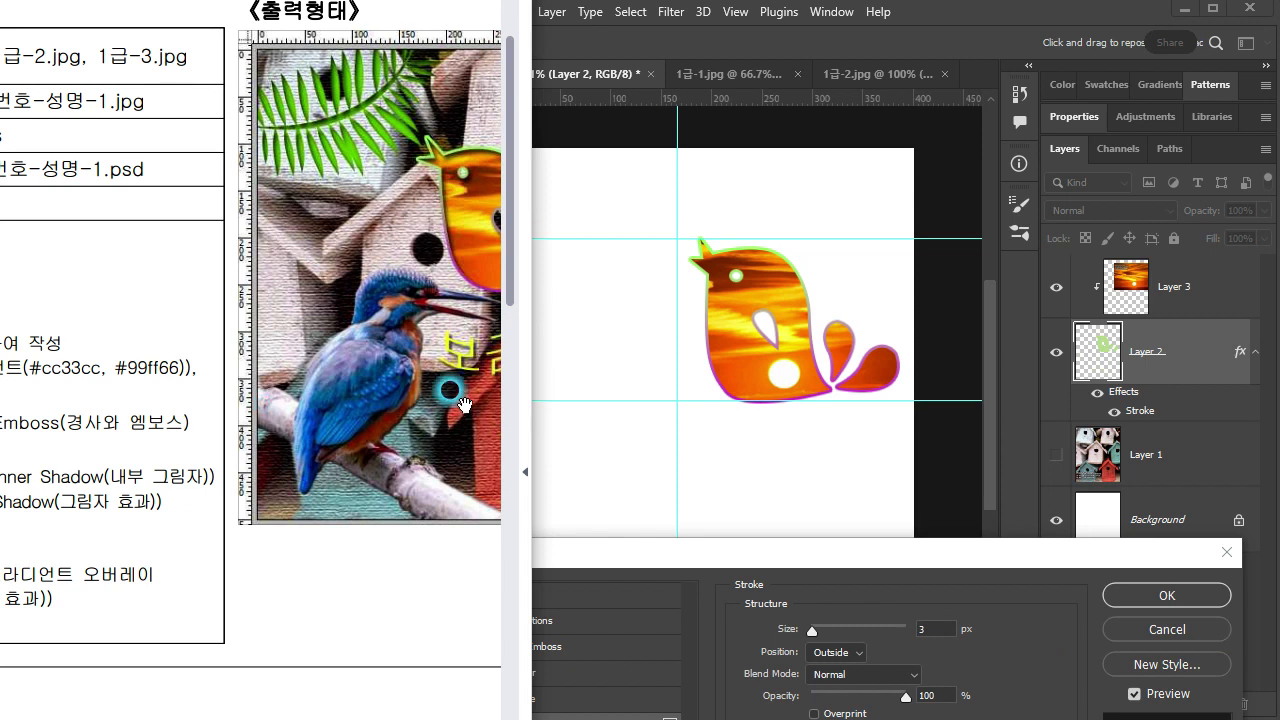
pyautogui.moveTo(463, 408); pyautogui.dragTo(104, 453)
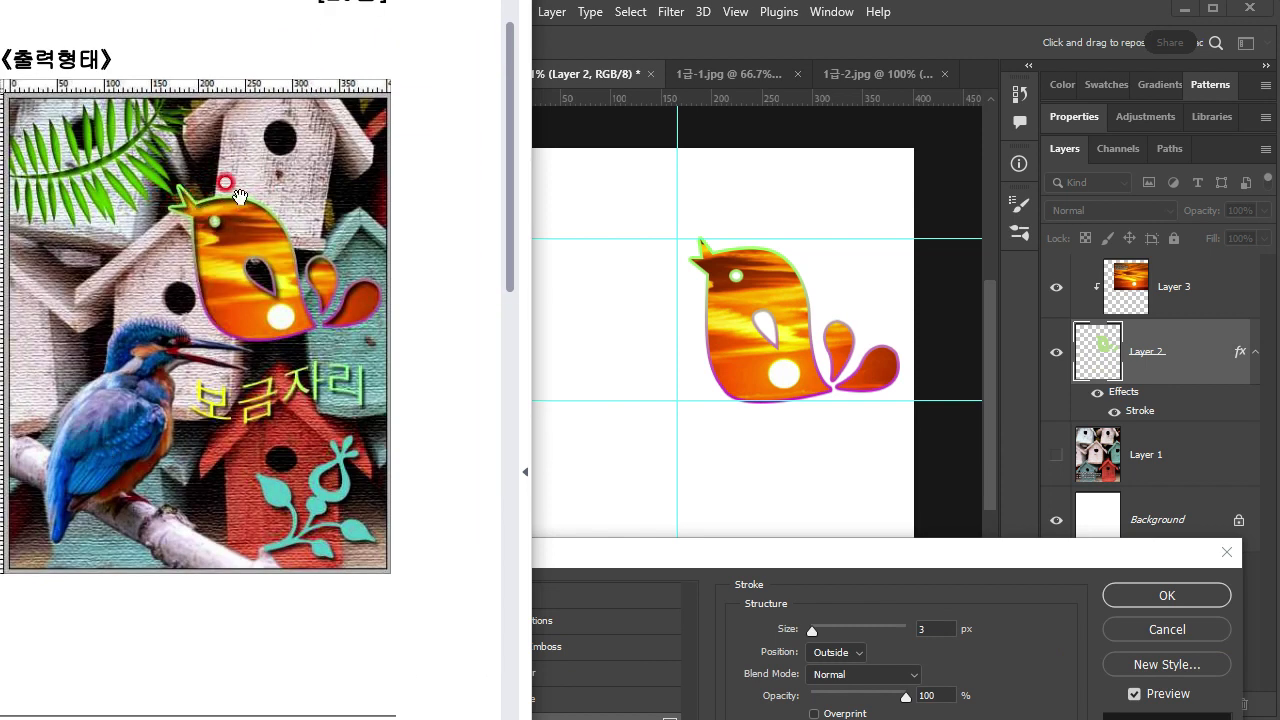
pyautogui.moveTo(112, 514); pyautogui.dragTo(232, 520)
# Step: Add an Inner Shadow effect to the bird's layer and check how it looks on the canvas
pyautogui.moveTo(796, 557); pyautogui.dragTo(653, 199)
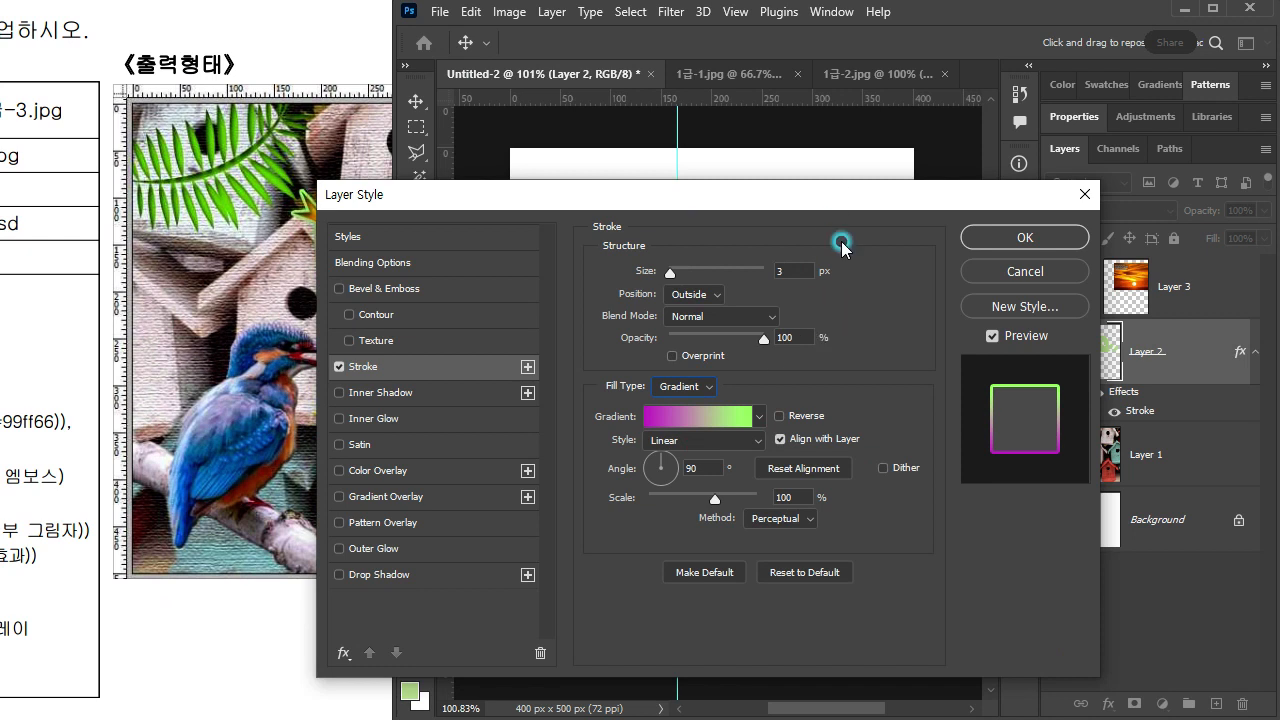
pyautogui.moveTo(800, 197); pyautogui.dragTo(792, 408)
pyautogui.moveTo(704, 412); pyautogui.dragTo(749, 201)
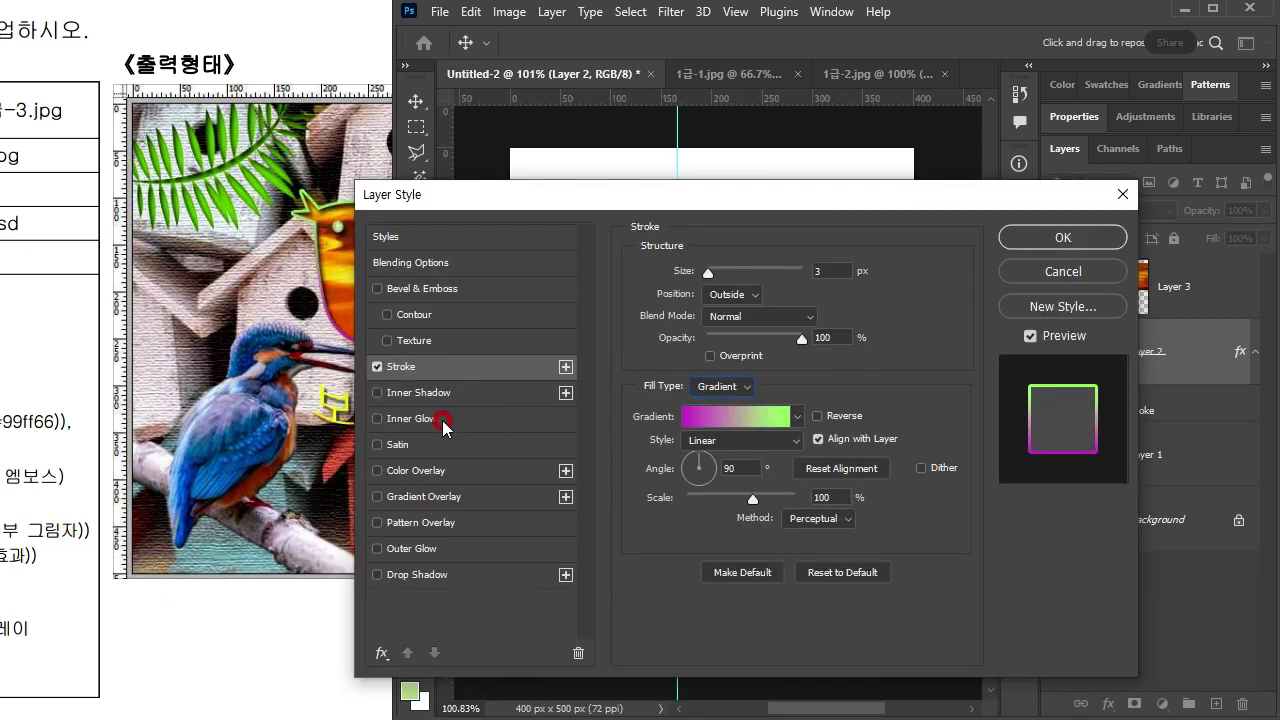
pyautogui.click(420, 393)
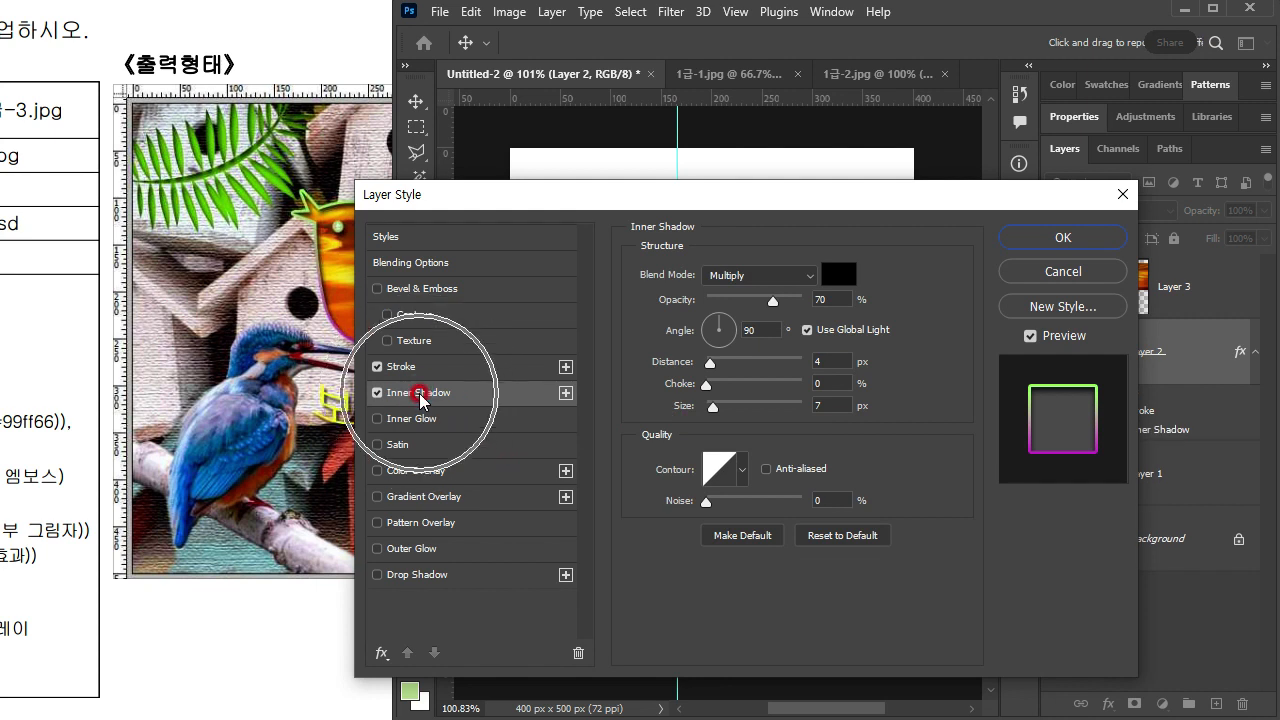
pyautogui.moveTo(746, 194); pyautogui.dragTo(703, 494)
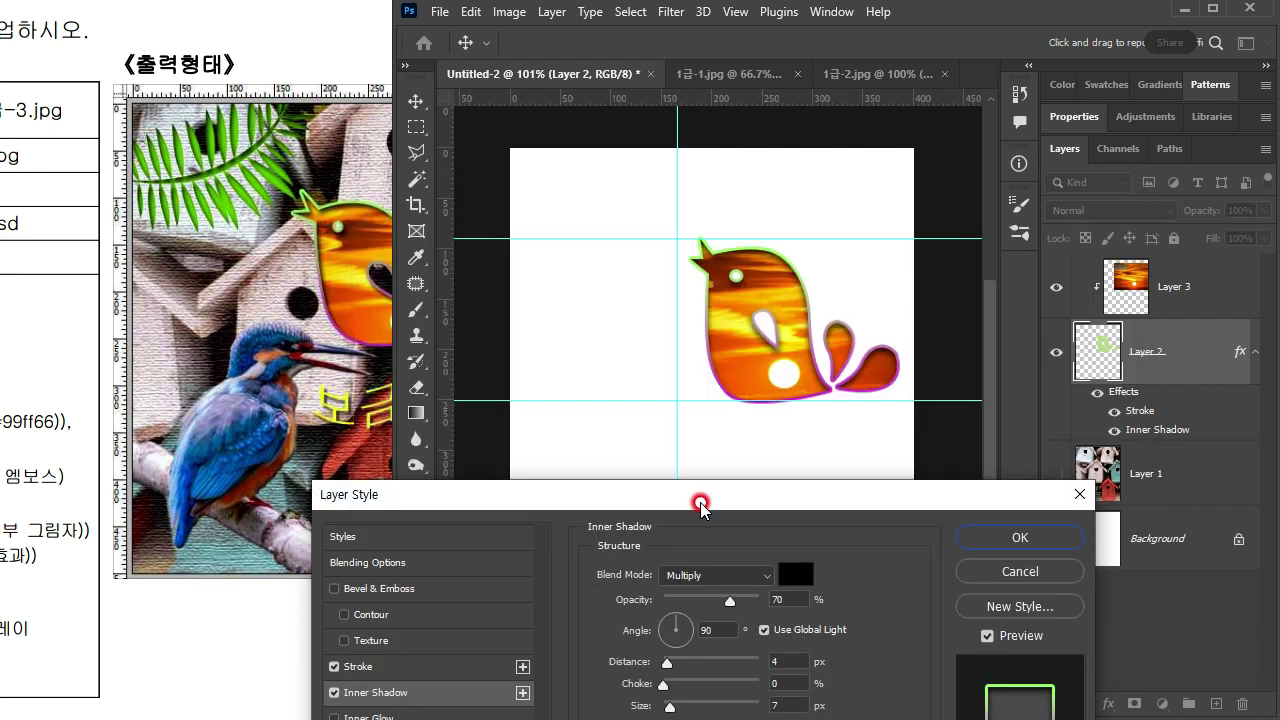
pyautogui.moveTo(808, 491); pyautogui.dragTo(834, 131)
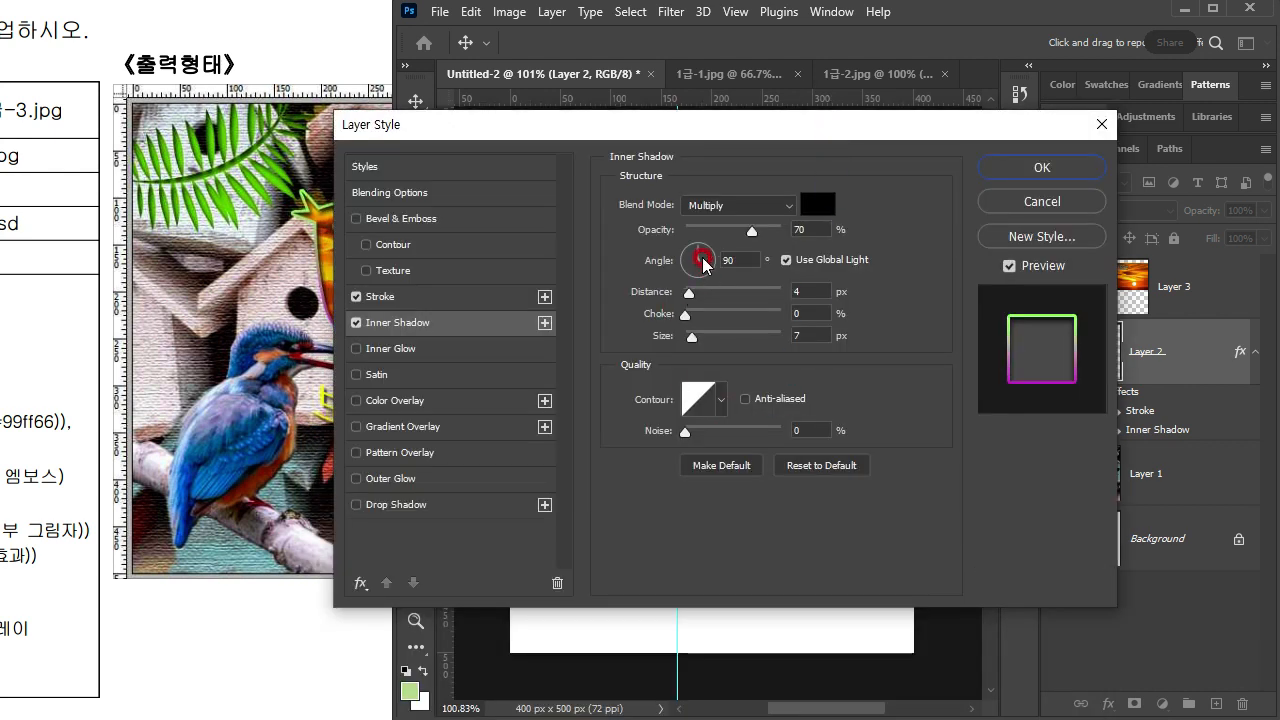
# Step: Set the bird's inner shadow opacity to 56% and accept the layer style
pyautogui.moveTo(756, 235); pyautogui.dragTo(703, 232)
pyautogui.click(712, 129)
pyautogui.moveTo(712, 129); pyautogui.dragTo(703, 327)
pyautogui.moveTo(694, 433); pyautogui.dragTo(731, 430)
pyautogui.click(677, 512)
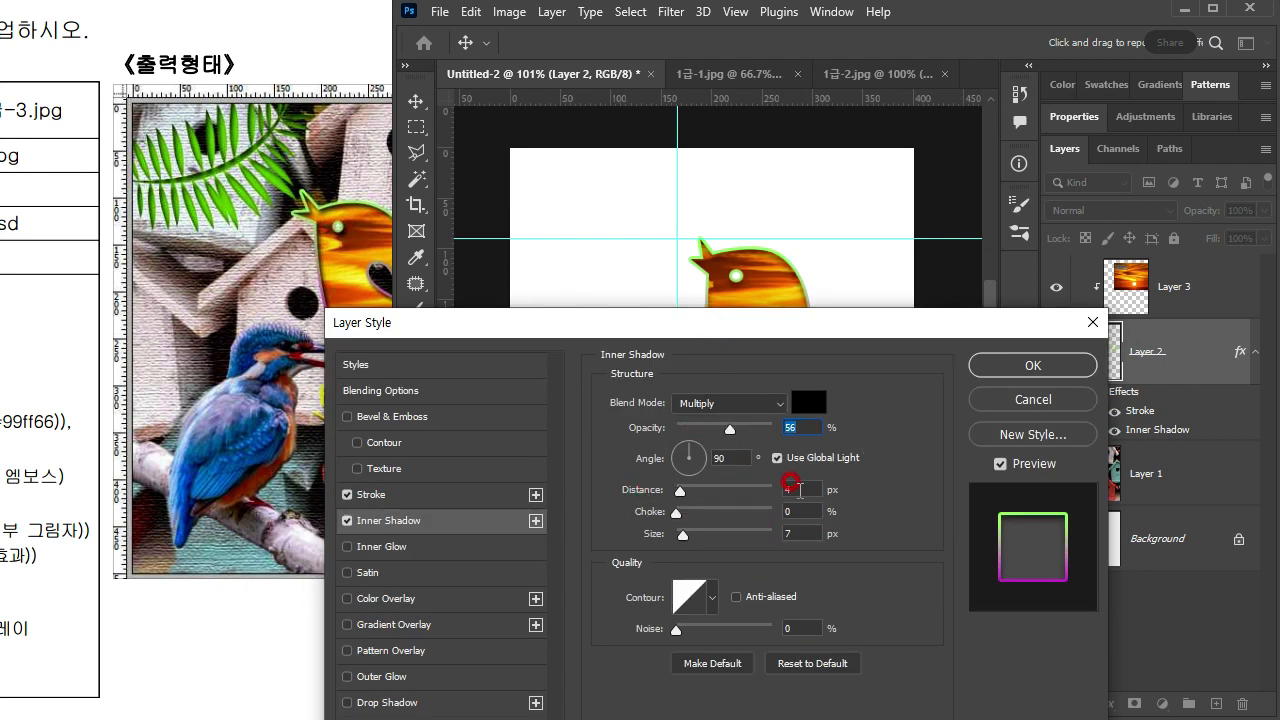
pyautogui.click(790, 533)
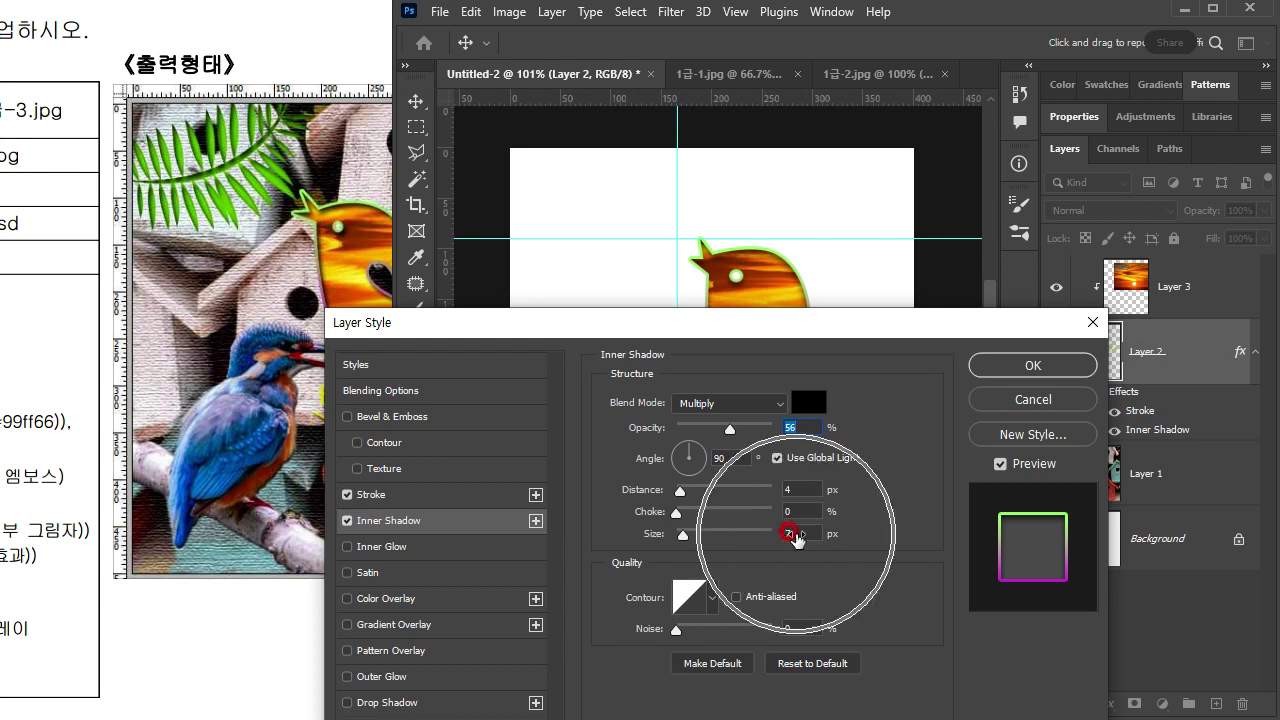
pyautogui.click(1033, 365)
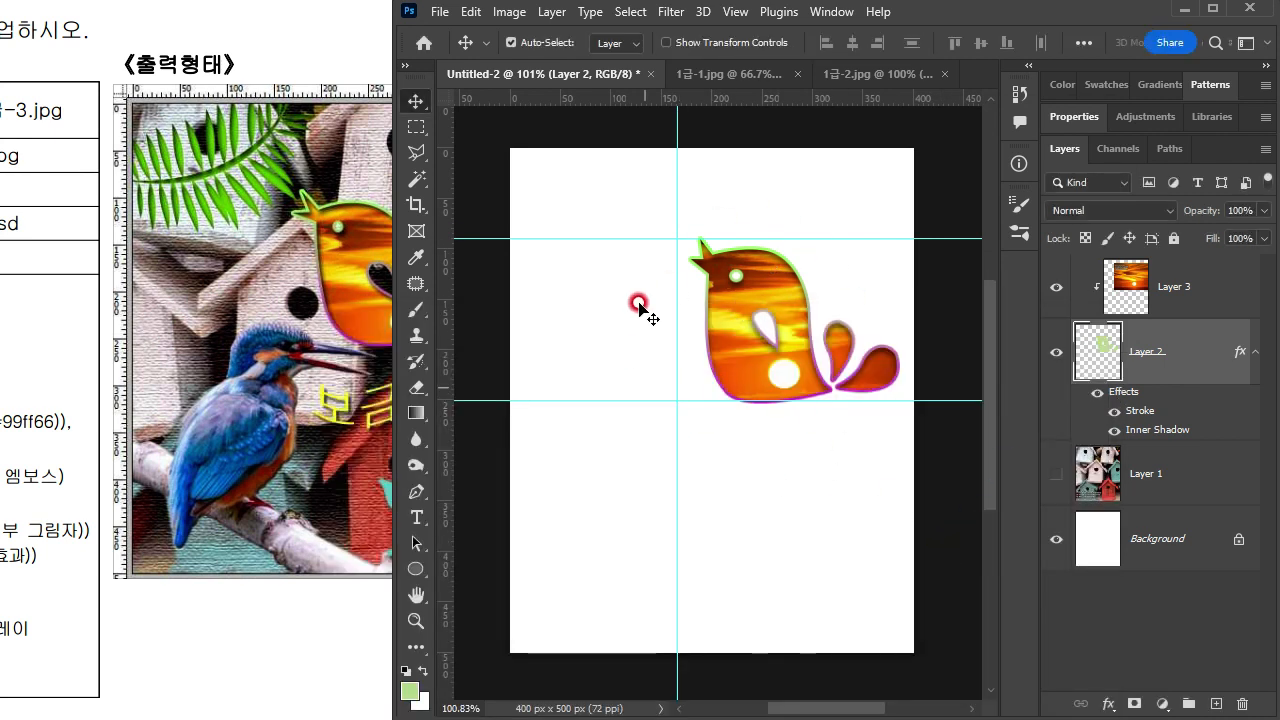
# Step: Show the birdhouse layer again and compare the composition with the reference image and conditions on the exam sheet
pyautogui.click(1055, 476)
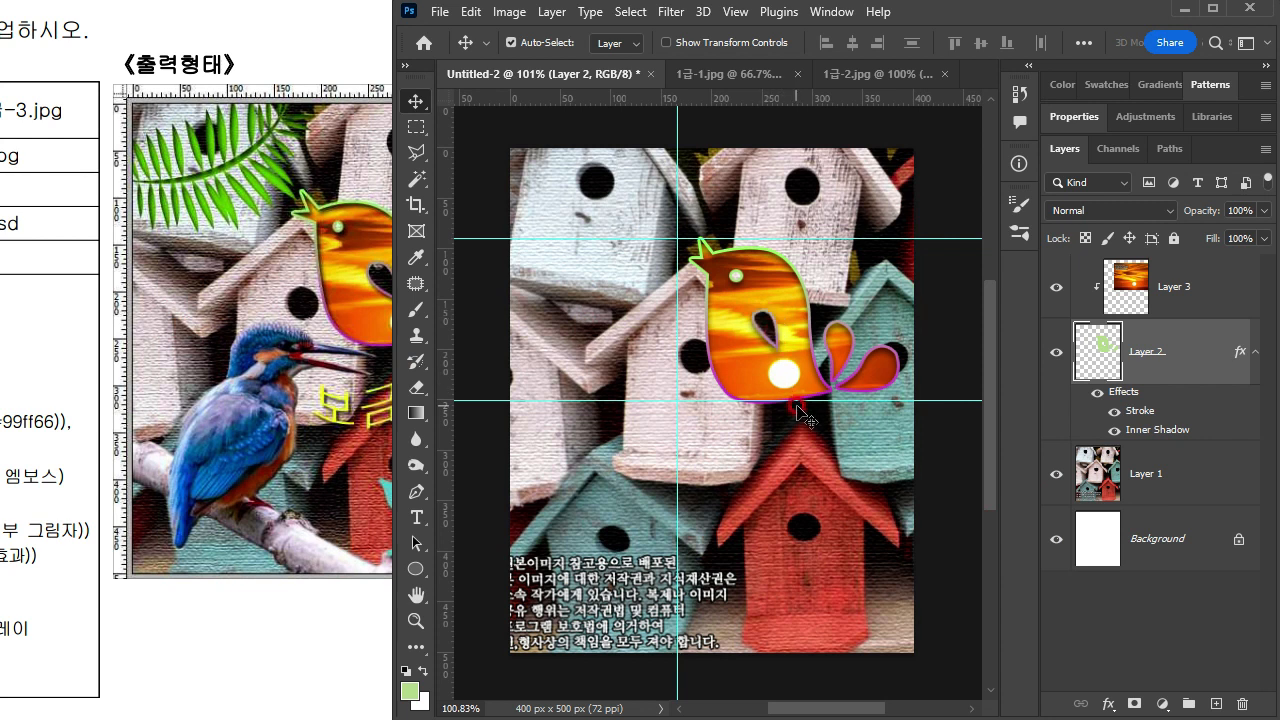
pyautogui.click(252, 286)
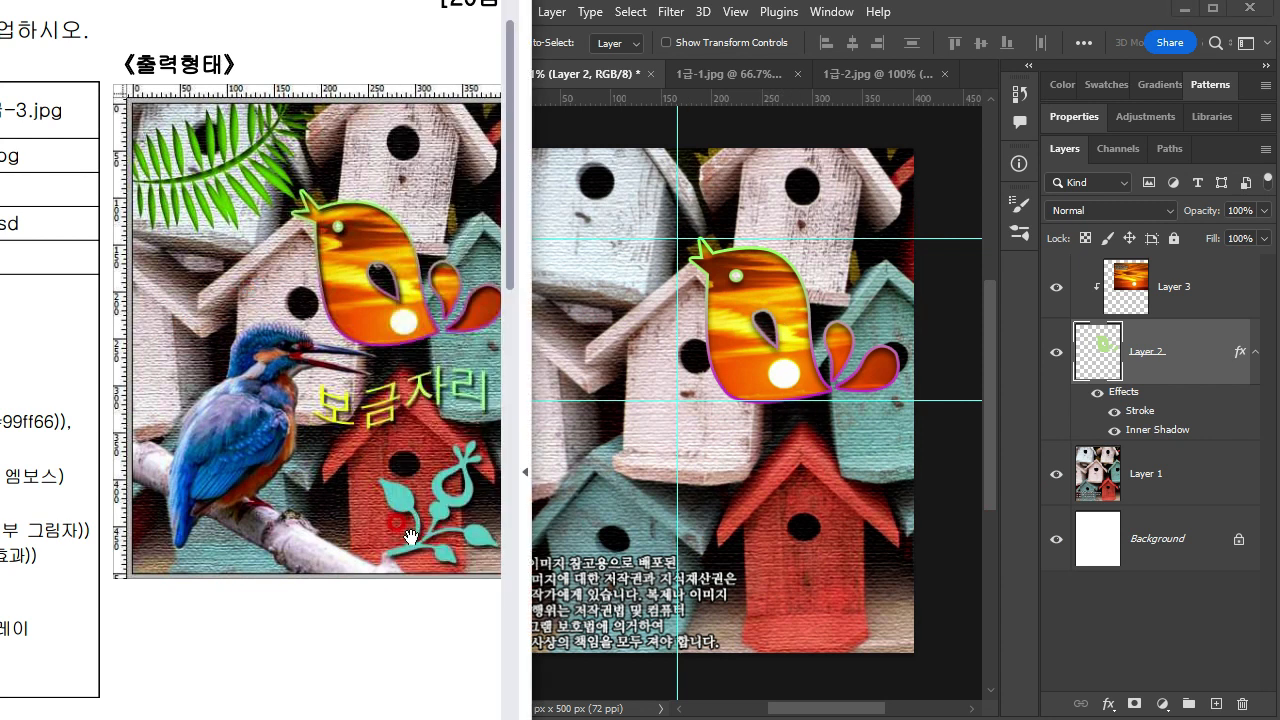
pyautogui.scroll(-1, 399, 539)
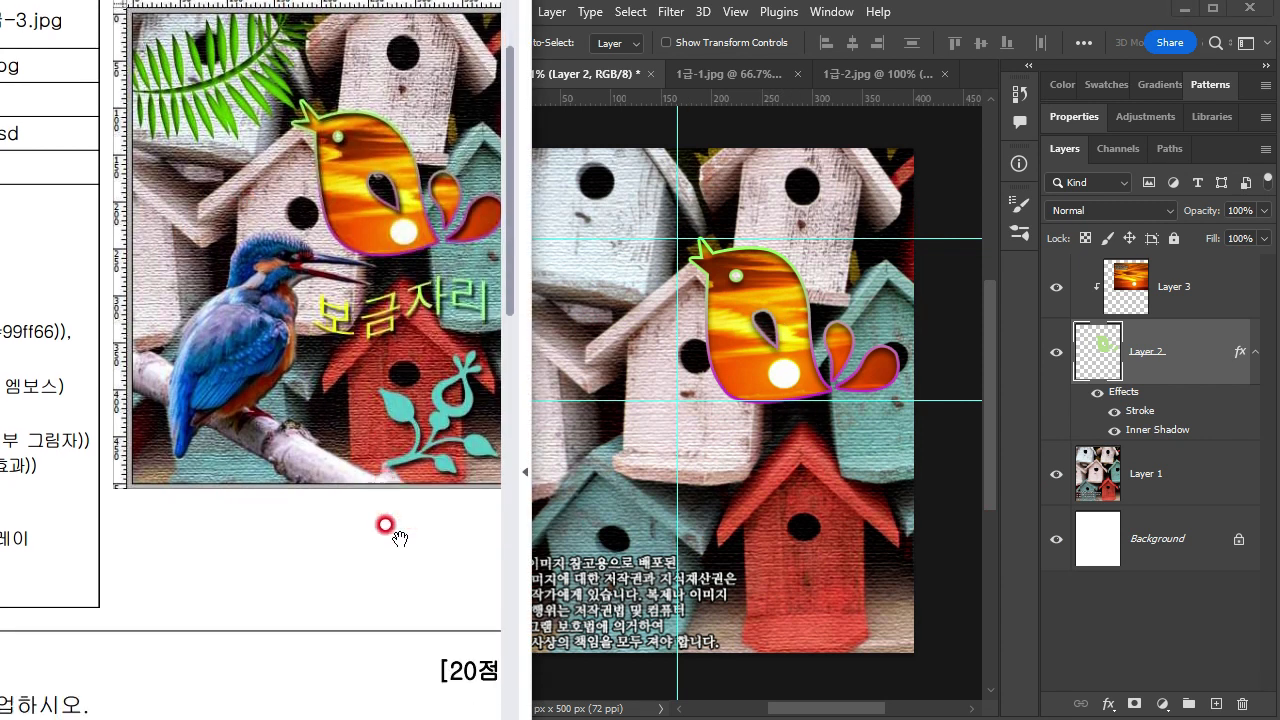
pyautogui.keyDown('ctrl'); pyautogui.scroll(-1, 390, 525); pyautogui.keyUp('ctrl')
pyautogui.moveTo(187, 517); pyautogui.dragTo(311, 498)
pyautogui.moveTo(194, 498); pyautogui.dragTo(340, 520)
pyautogui.moveTo(282, 220); pyautogui.dragTo(134, 251)
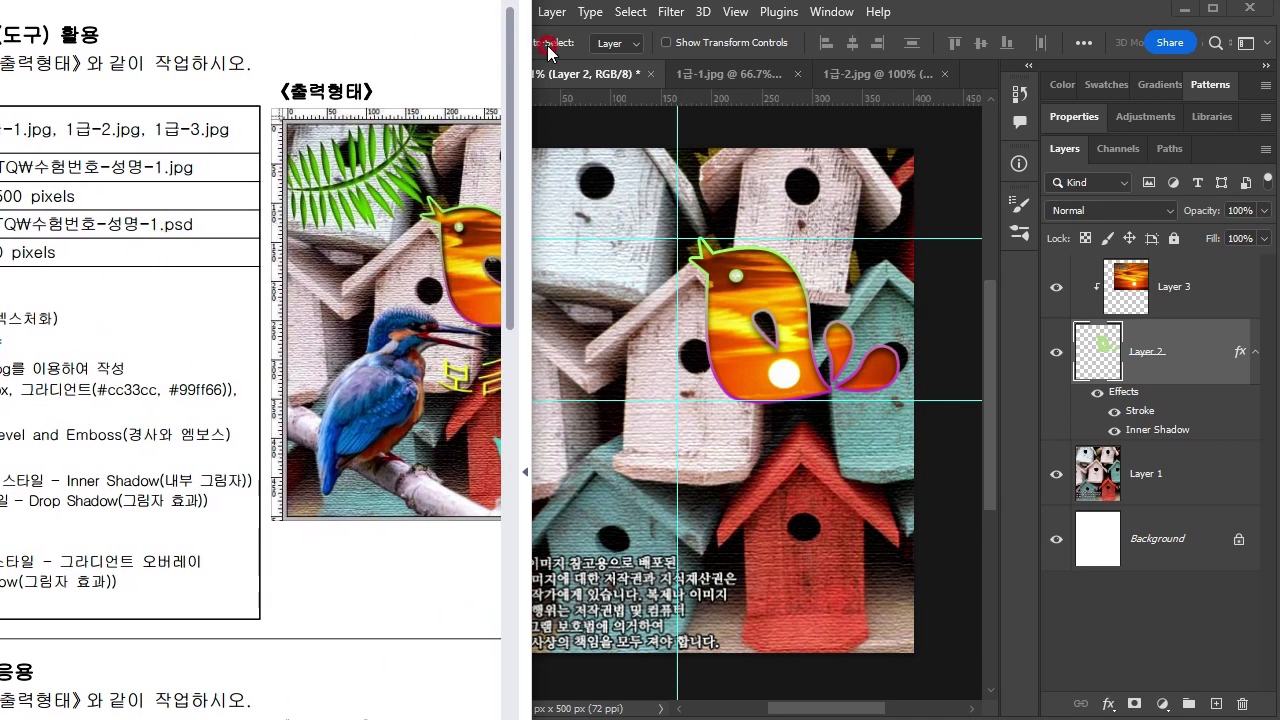
pyautogui.click(936, 38)
pyautogui.click(440, 11)
pyautogui.click(314, 49)
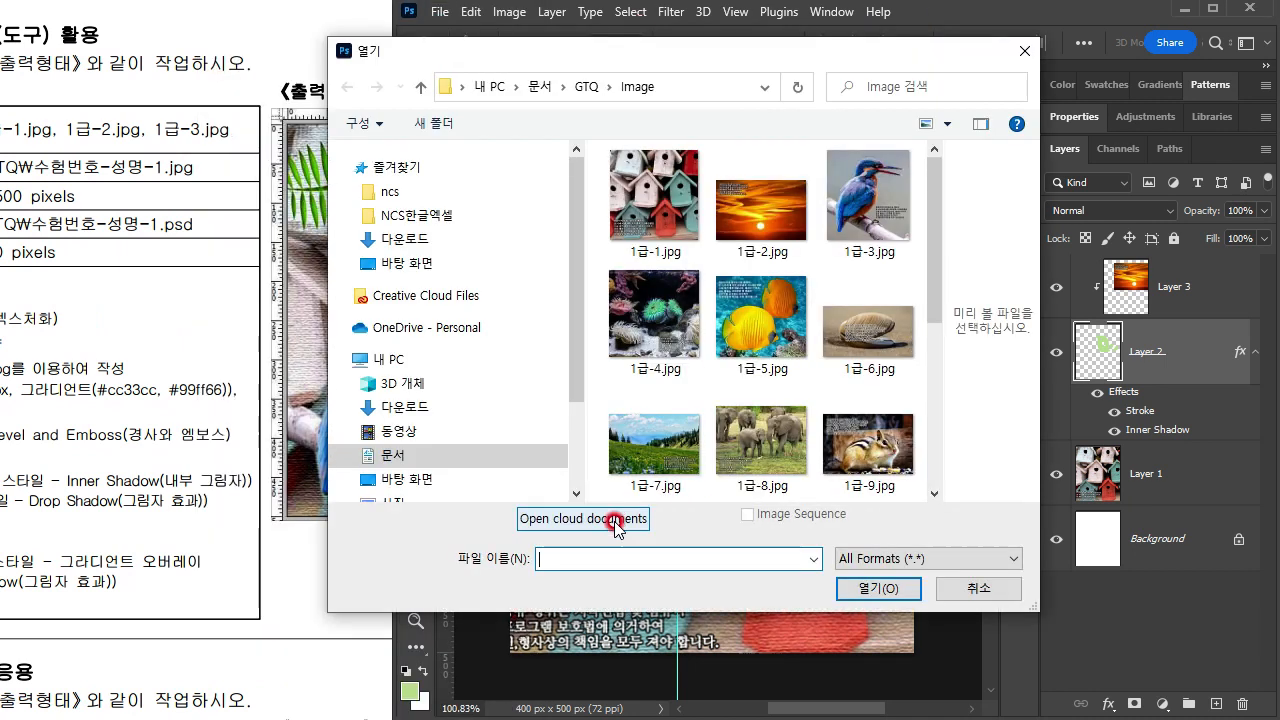
pyautogui.click(880, 195)
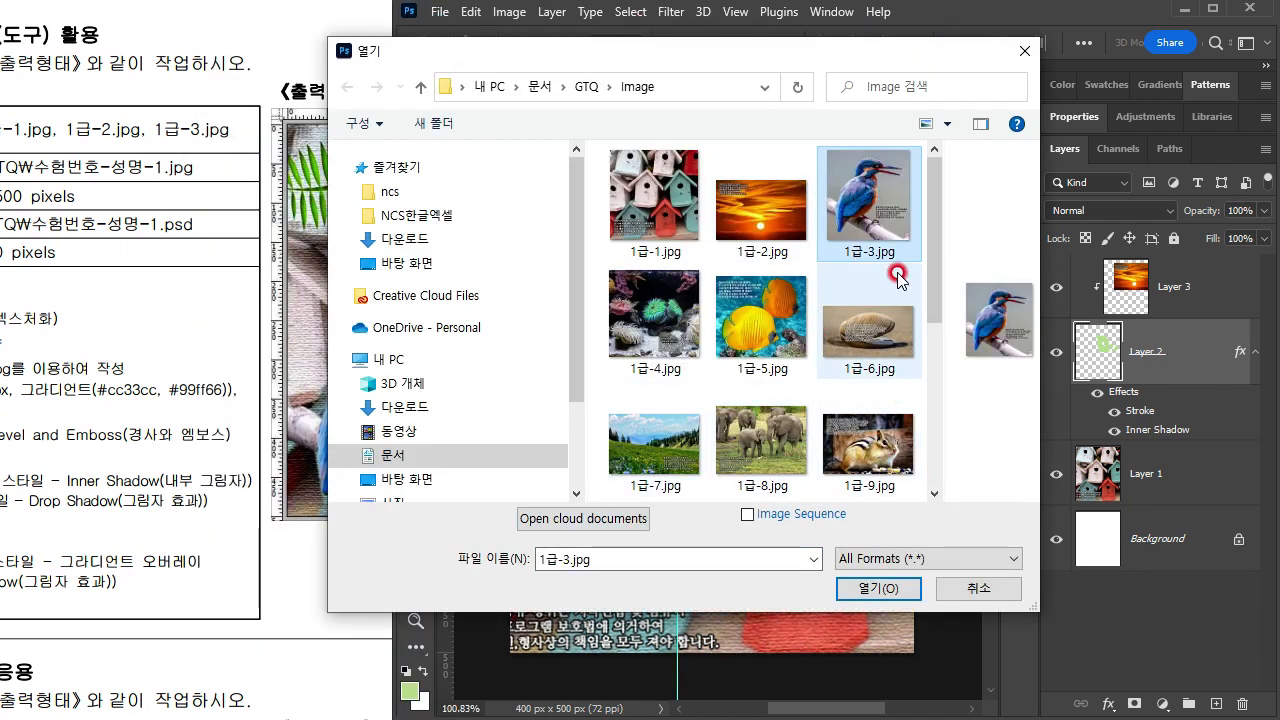
pyautogui.click(872, 232)
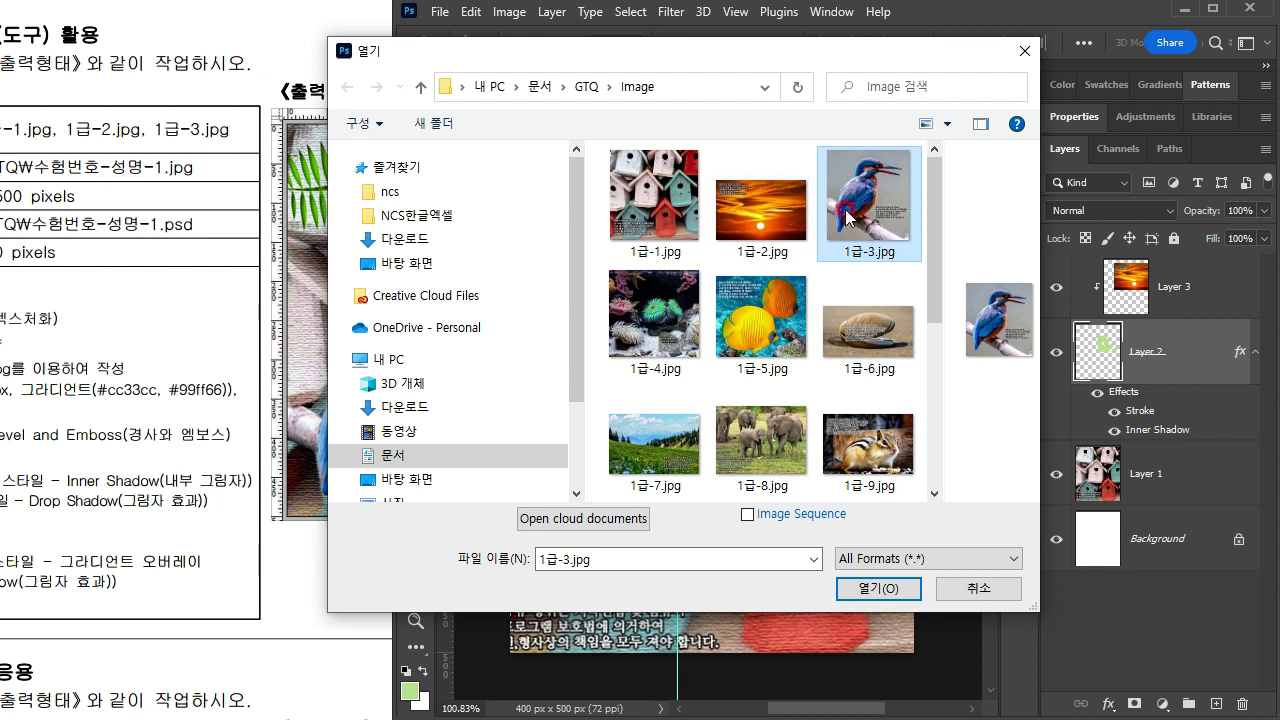
# Step: Examine the exam sheet's conditions for 1급-3.jpg and the remaining elements in the reference image, and dismiss the file-opening dialog
pyautogui.click(189, 479)
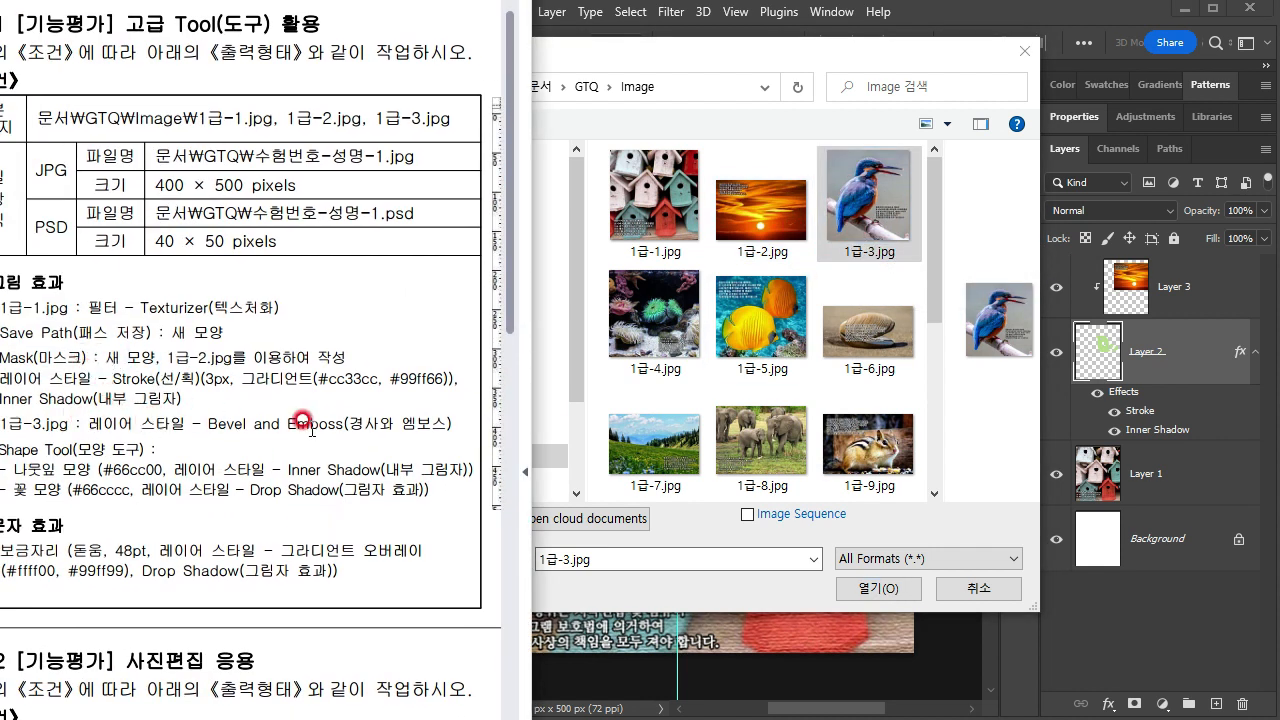
pyautogui.moveTo(455, 612); pyautogui.dragTo(307, 509)
pyautogui.moveTo(423, 426); pyautogui.dragTo(186, 509)
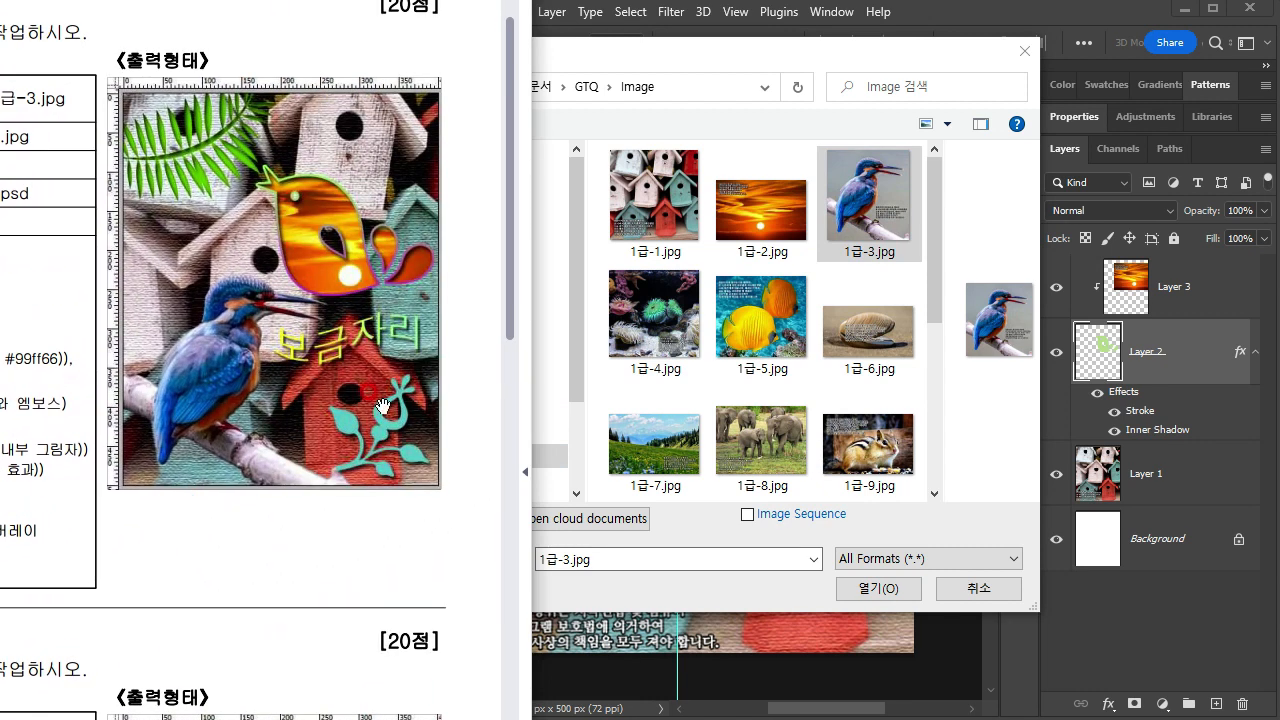
pyautogui.moveTo(2, 598); pyautogui.dragTo(404, 571)
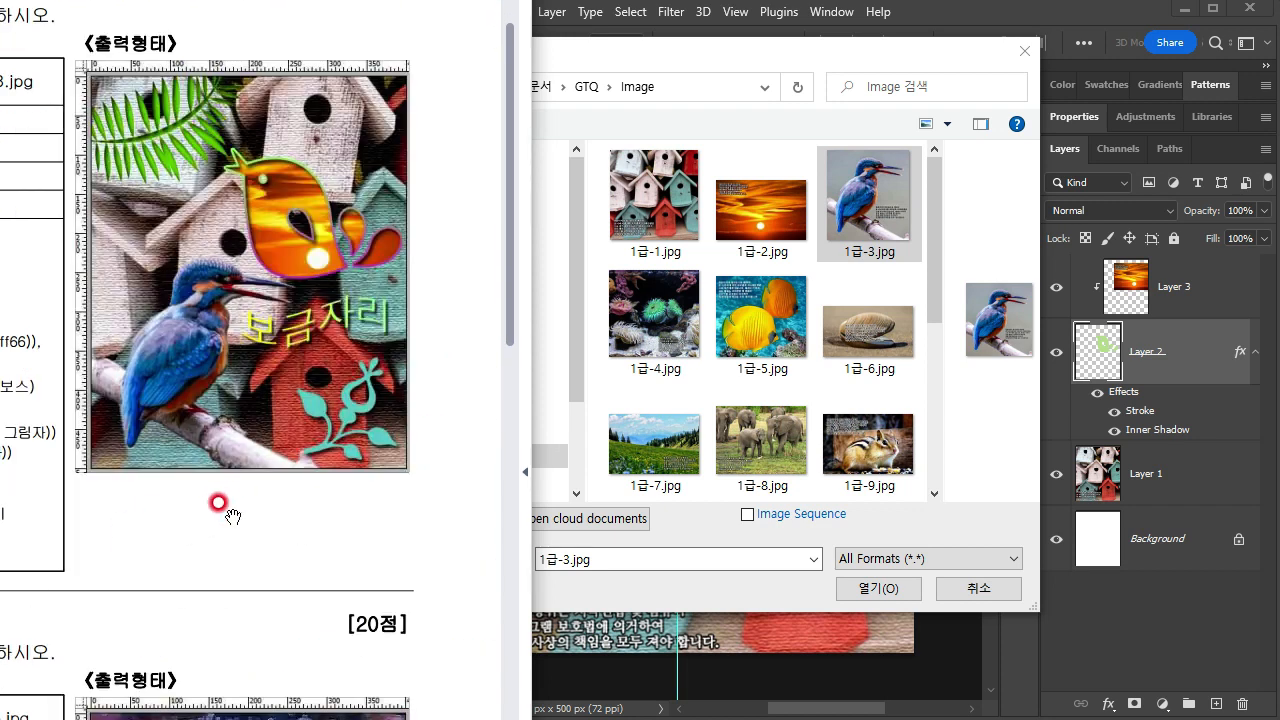
pyautogui.moveTo(230, 515); pyautogui.dragTo(241, 598)
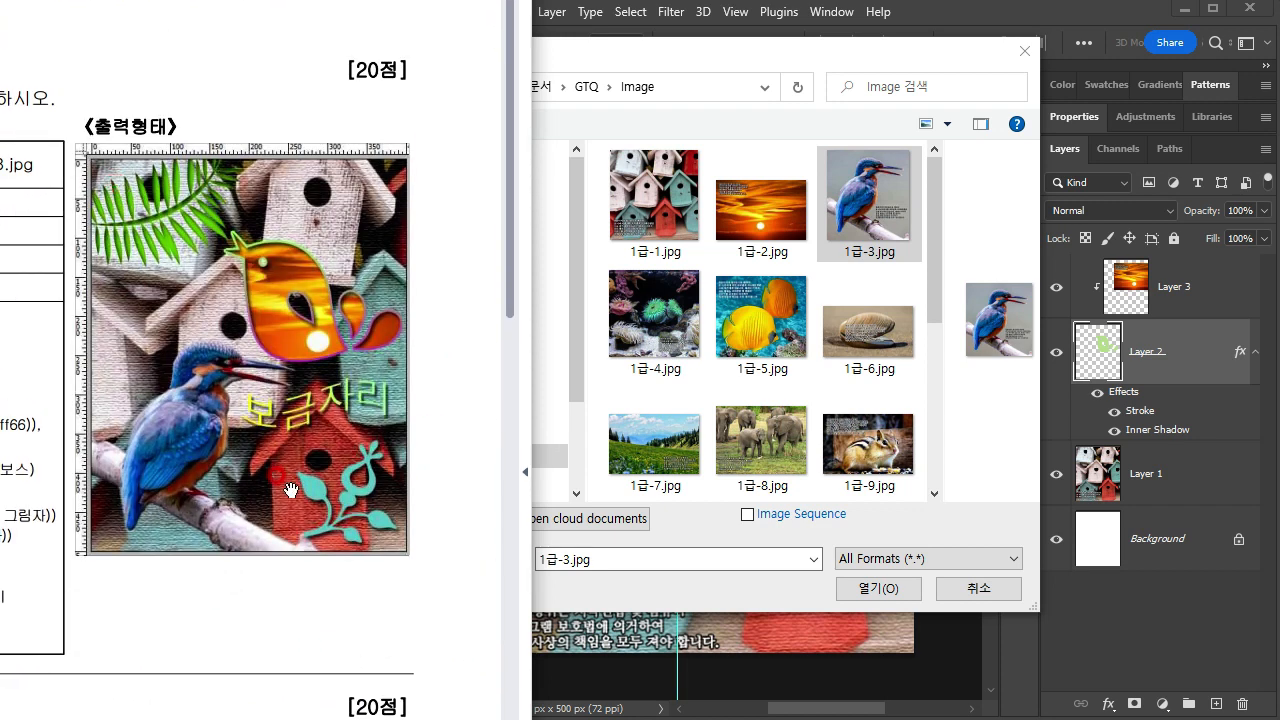
pyautogui.moveTo(163, 711); pyautogui.dragTo(447, 608)
pyautogui.moveTo(86, 548); pyautogui.dragTo(168, 531)
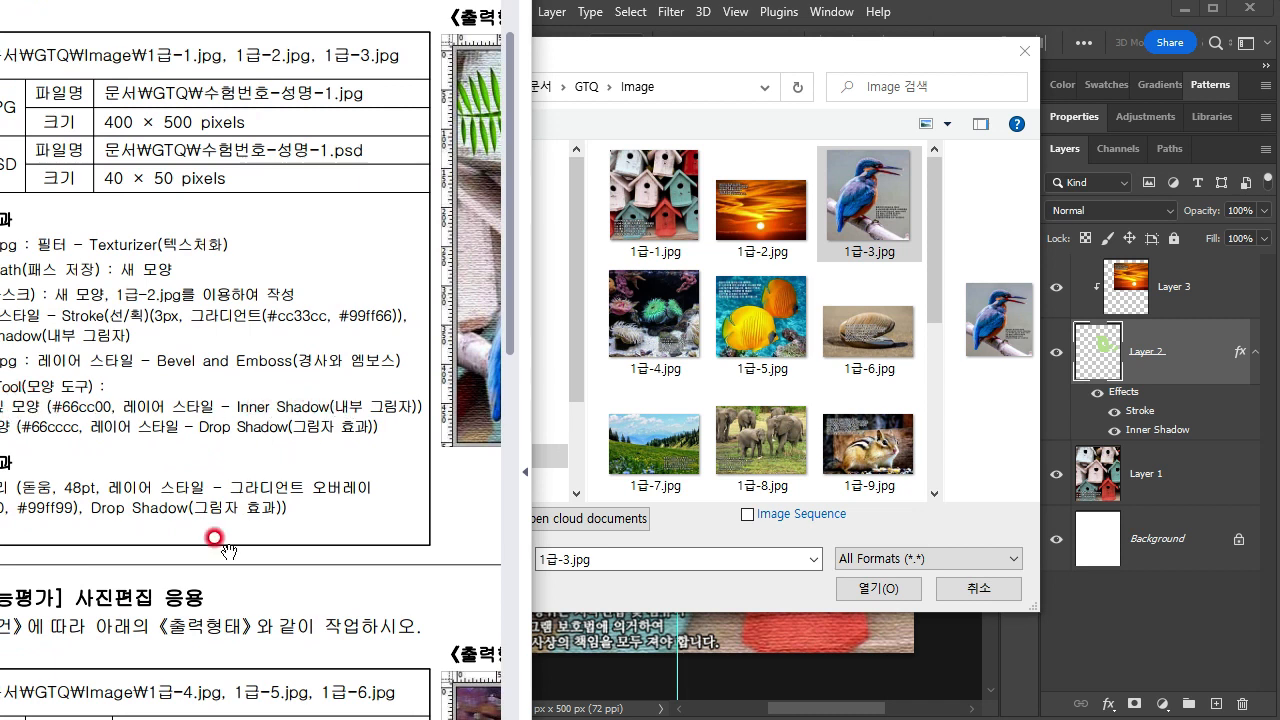
pyautogui.moveTo(224, 543); pyautogui.dragTo(266, 533)
pyautogui.moveTo(424, 500); pyautogui.dragTo(17, 582)
pyautogui.moveTo(299, 531); pyautogui.dragTo(293, 527)
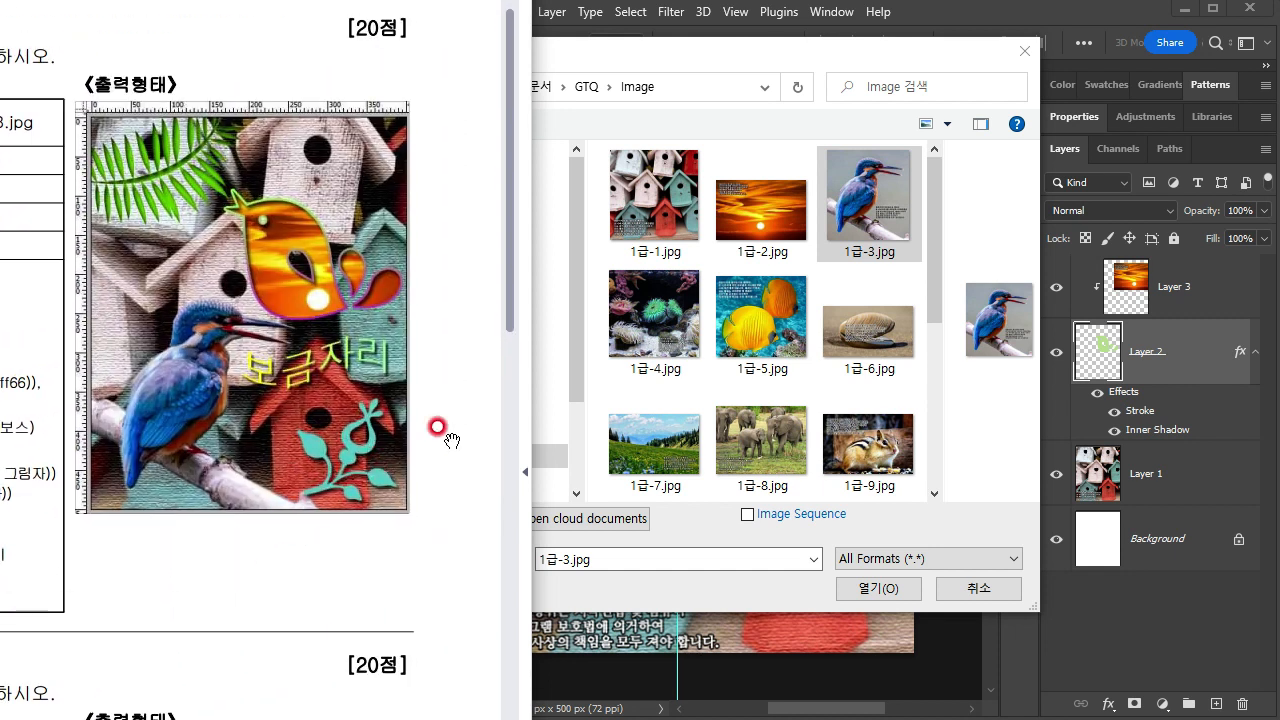
pyautogui.click(651, 60)
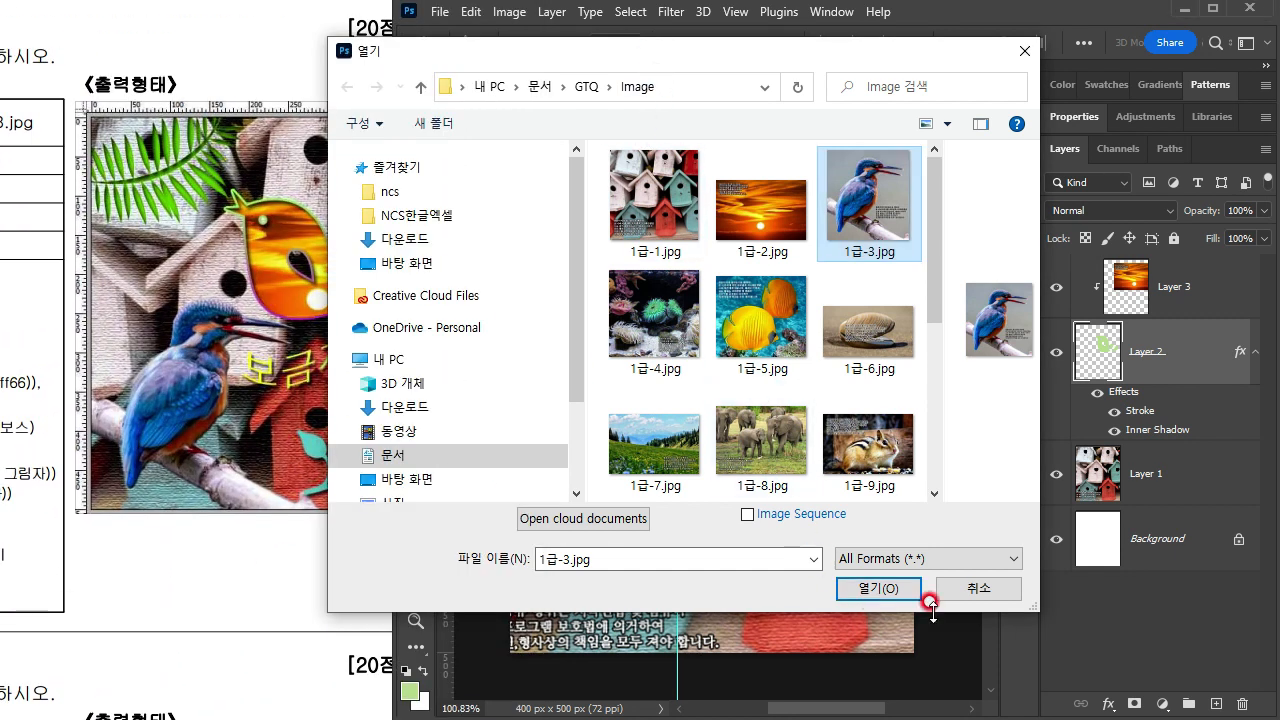
pyautogui.click(978, 588)
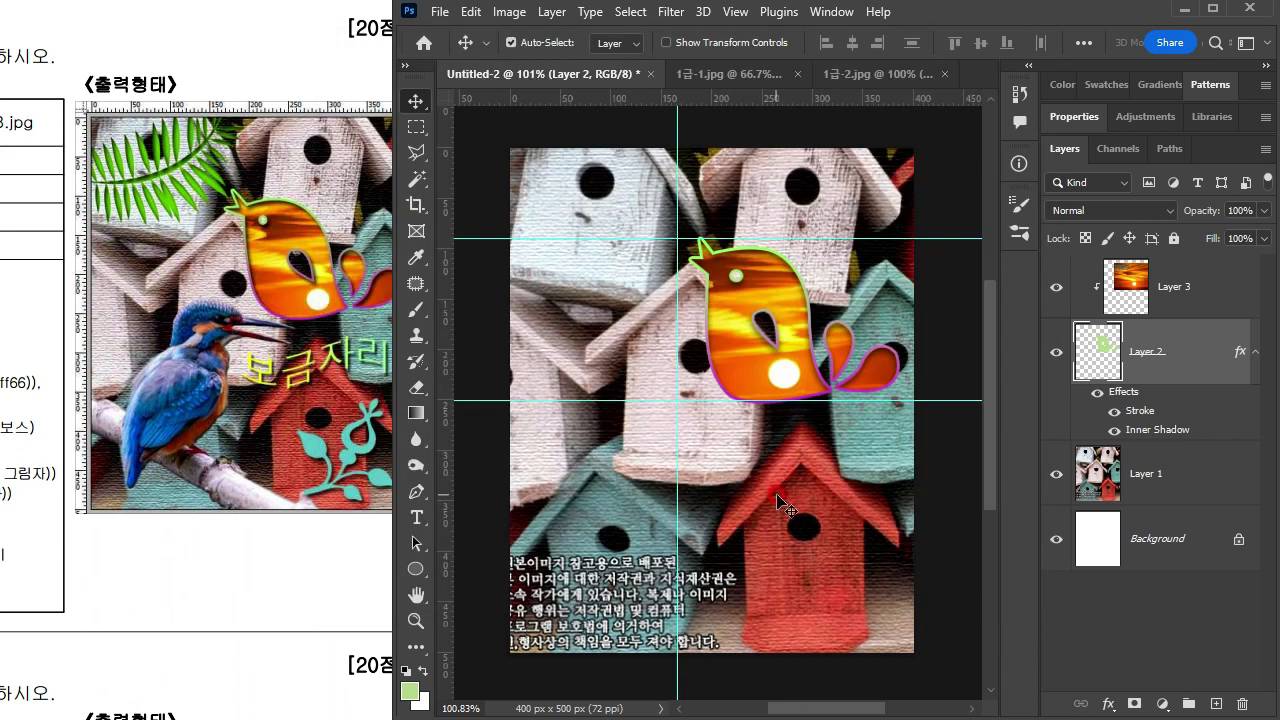
# Step: Hide the guides on the canvas and briefly turn the grid on and off again
pyautogui.click(735, 12)
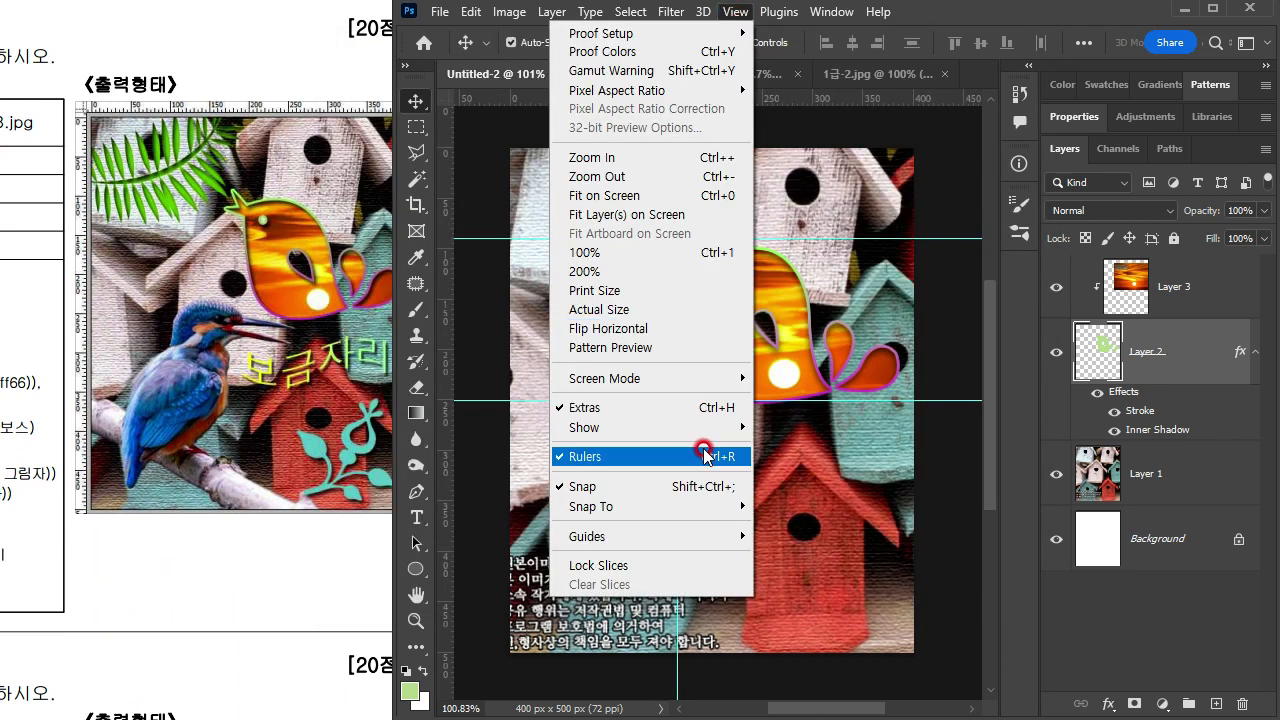
pyautogui.moveTo(697, 430)
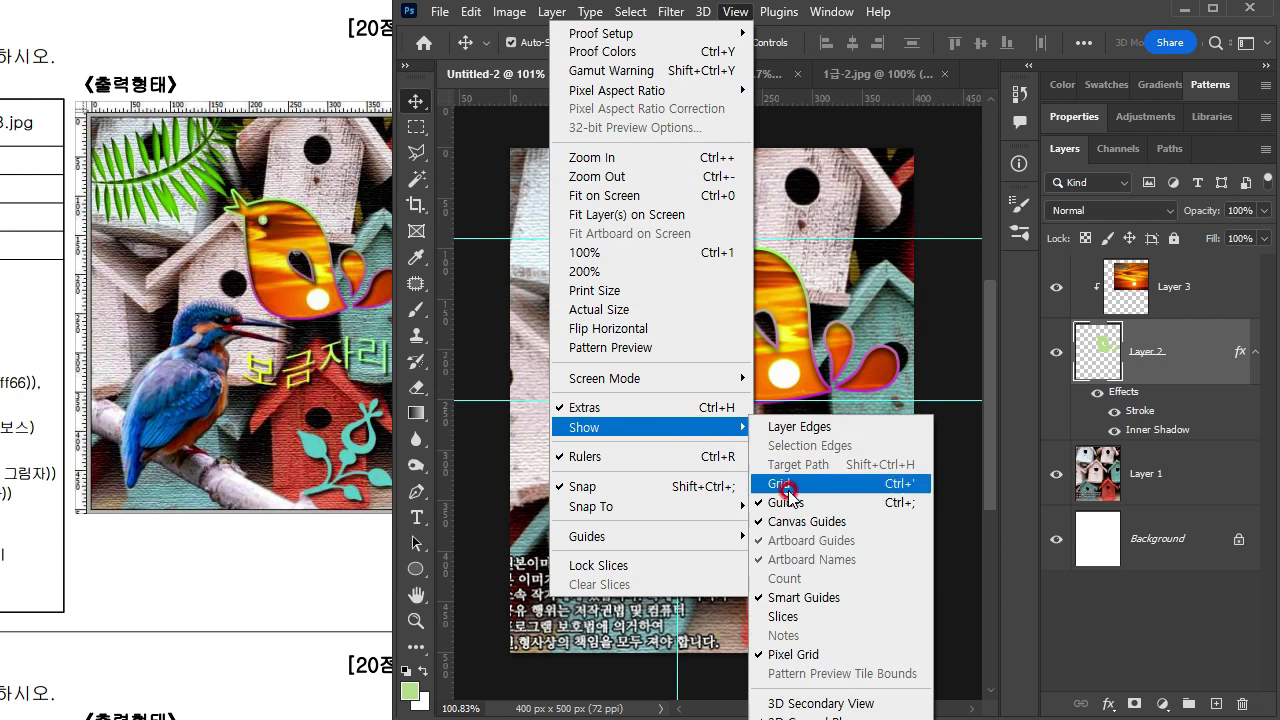
pyautogui.click(886, 508)
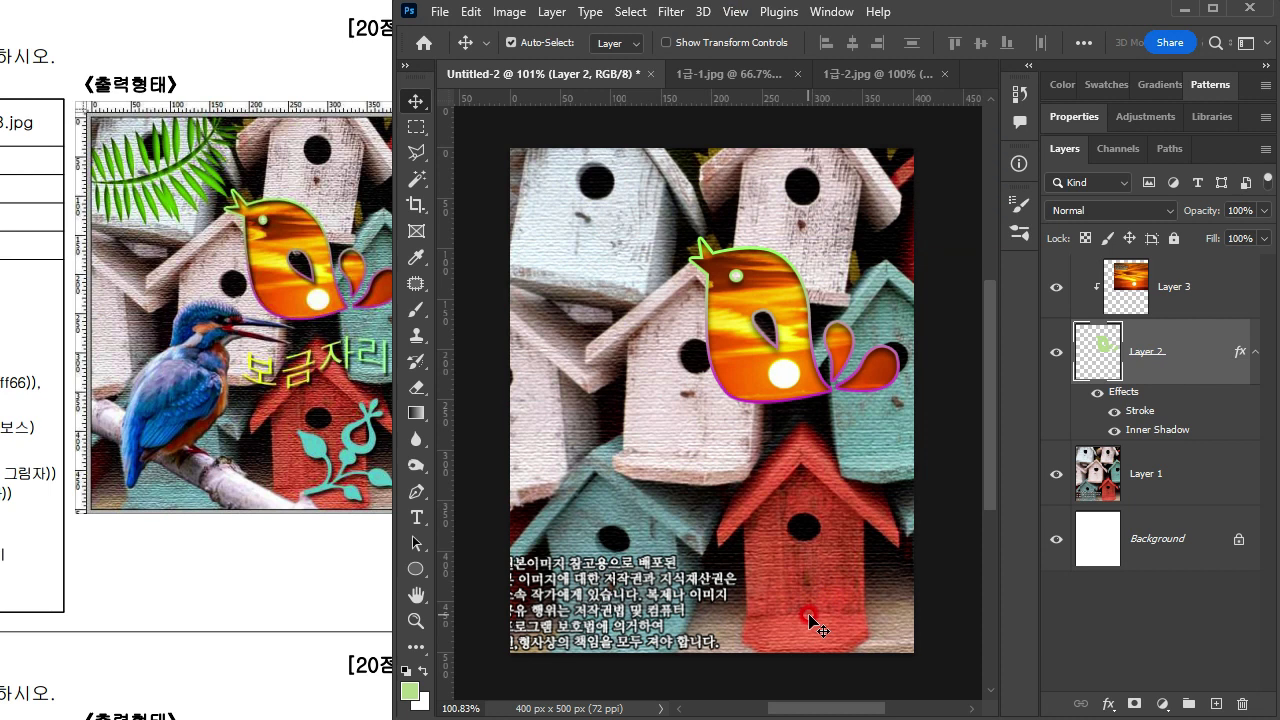
pyautogui.hotkey('ctrl', "'")
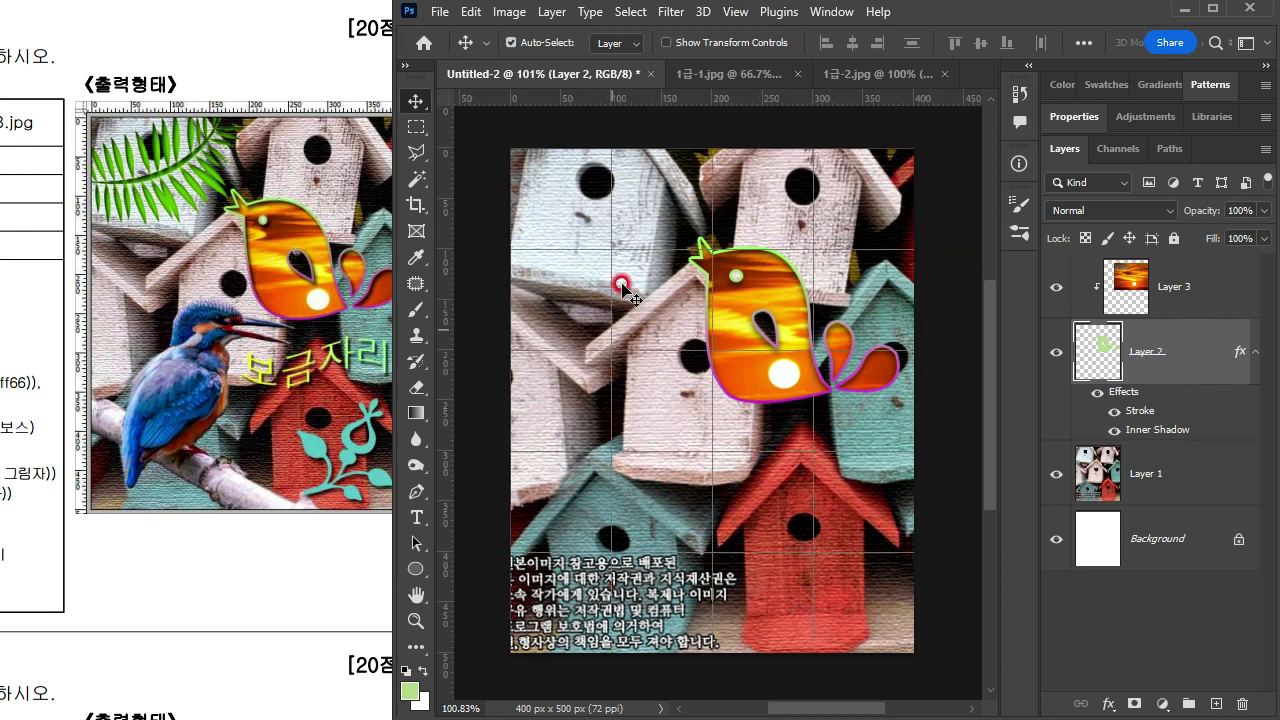
pyautogui.hotkey('ctrl', "'")
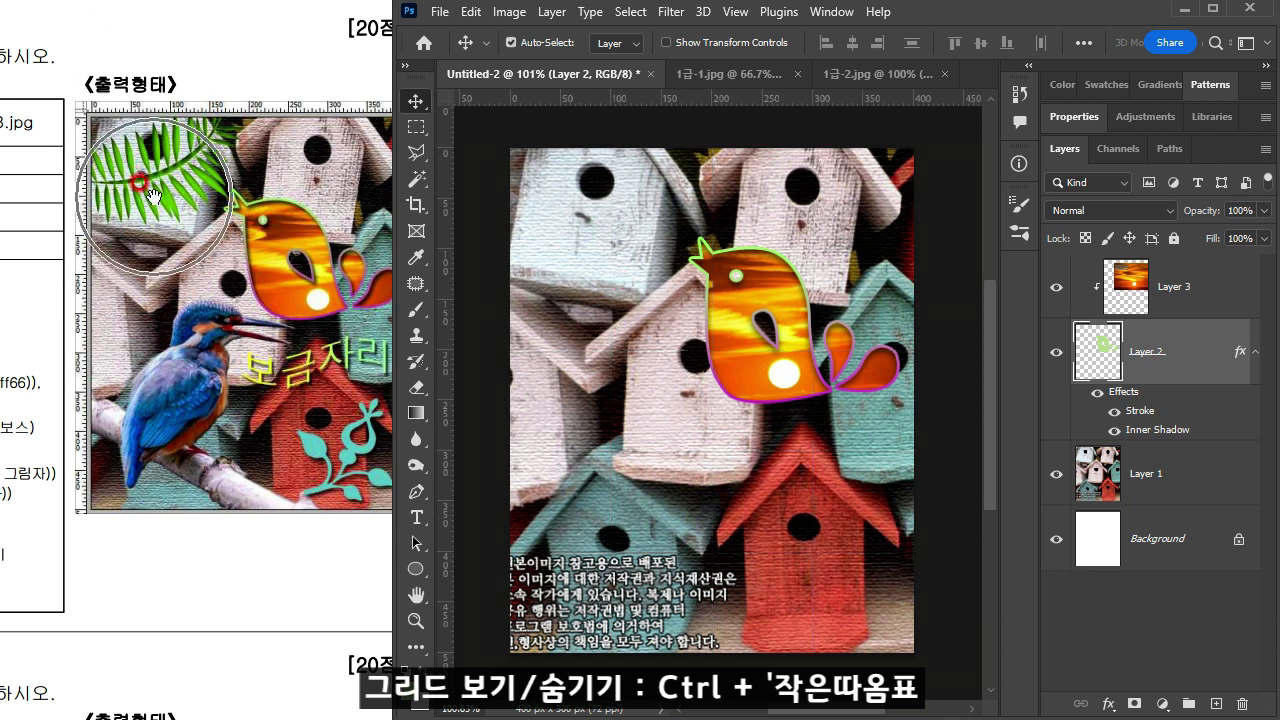
# Step: Deselect all layers and compare the composition with the exam sheet's reference image, making the sheet's window slightly narrower
pyautogui.click(689, 119)
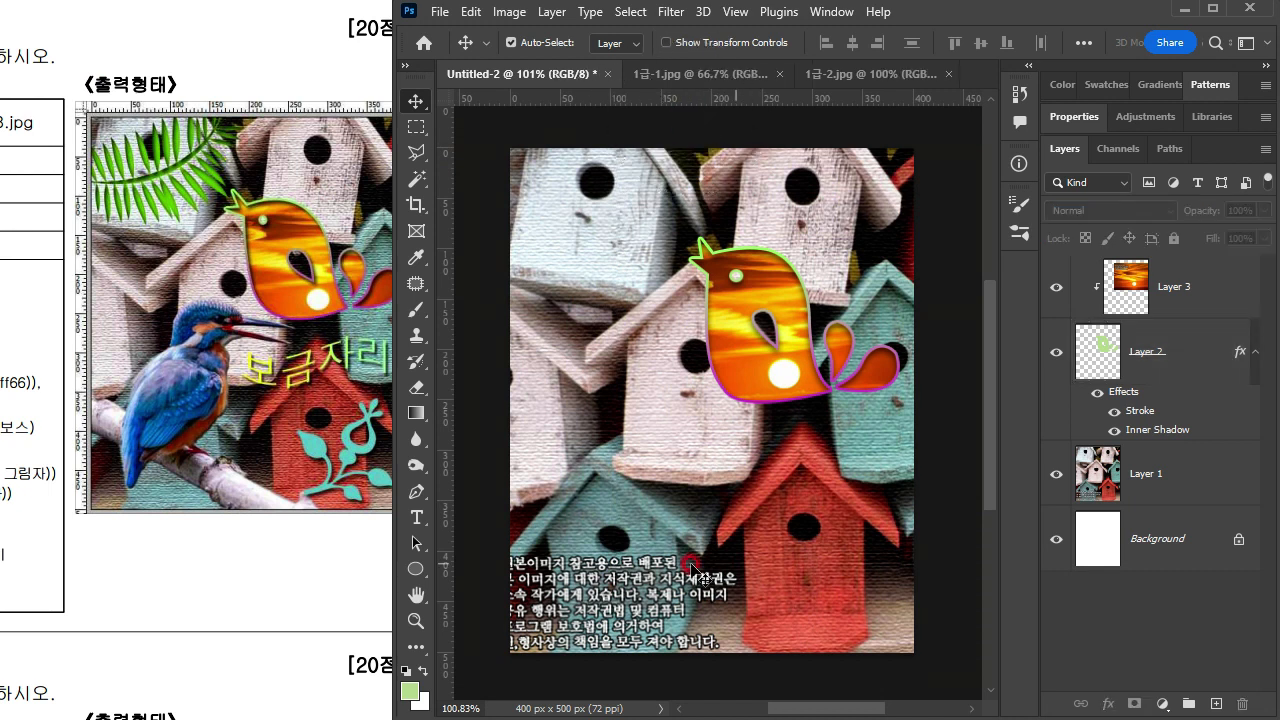
pyautogui.click(278, 472)
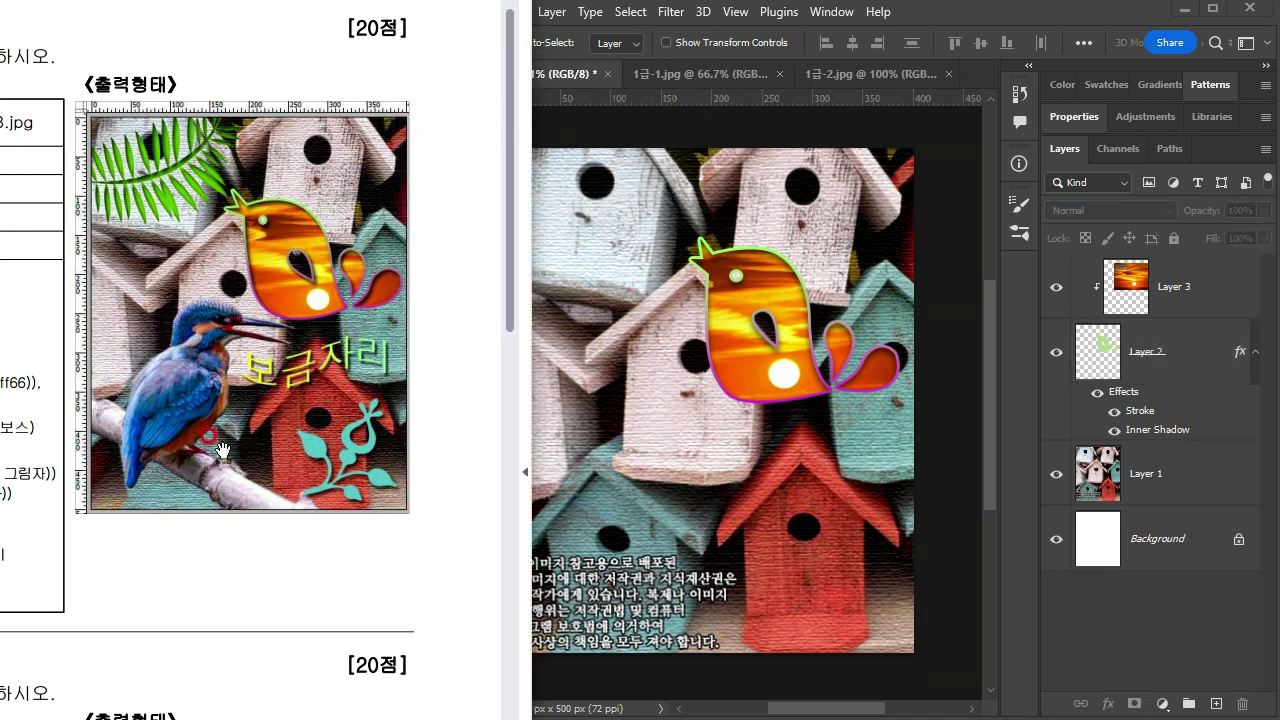
pyautogui.moveTo(525, 471); pyautogui.dragTo(489, 473)
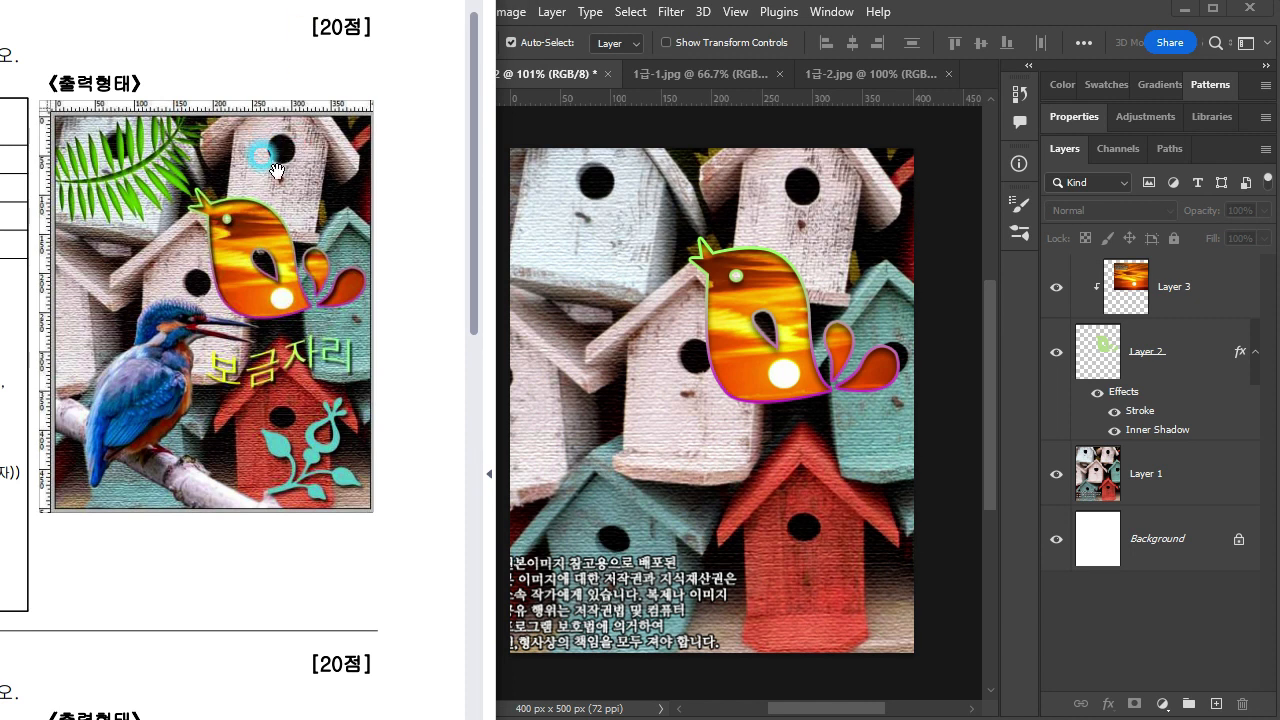
pyautogui.click(760, 128)
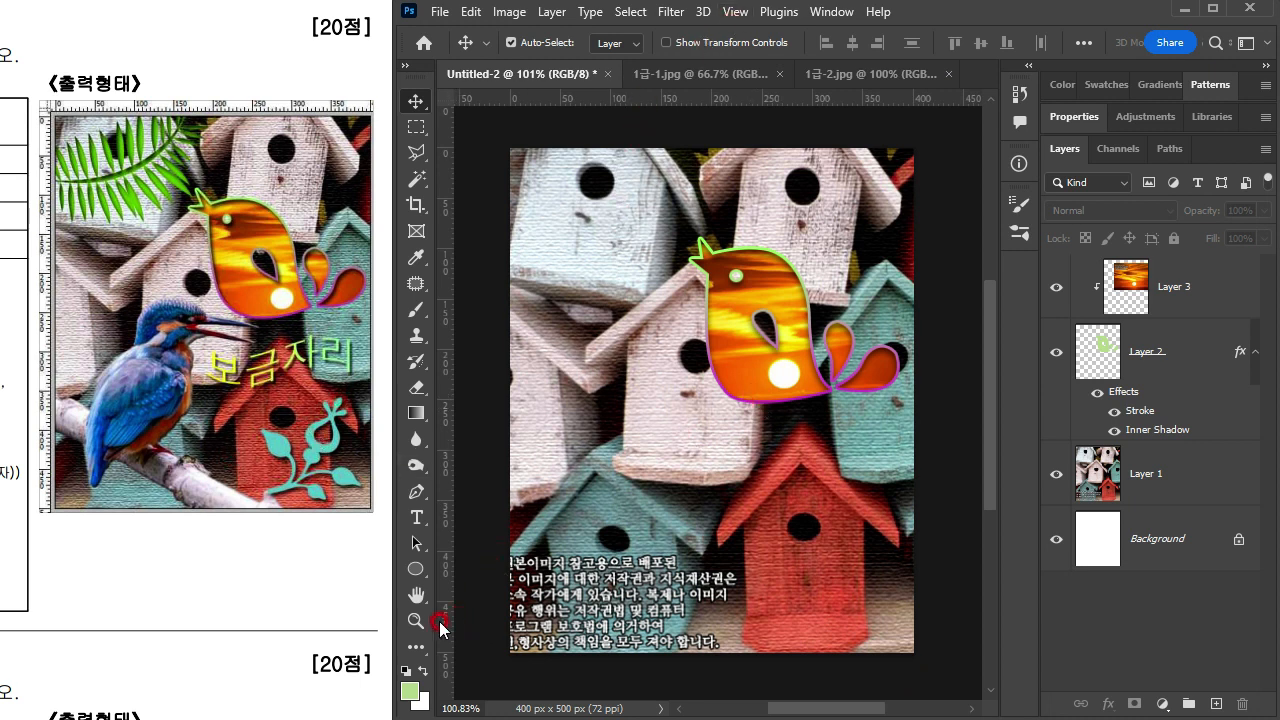
# Step: Activate the Custom Shape tool, shrink its oversized shape picker so all groups fit, and close it
pyautogui.click(417, 569)
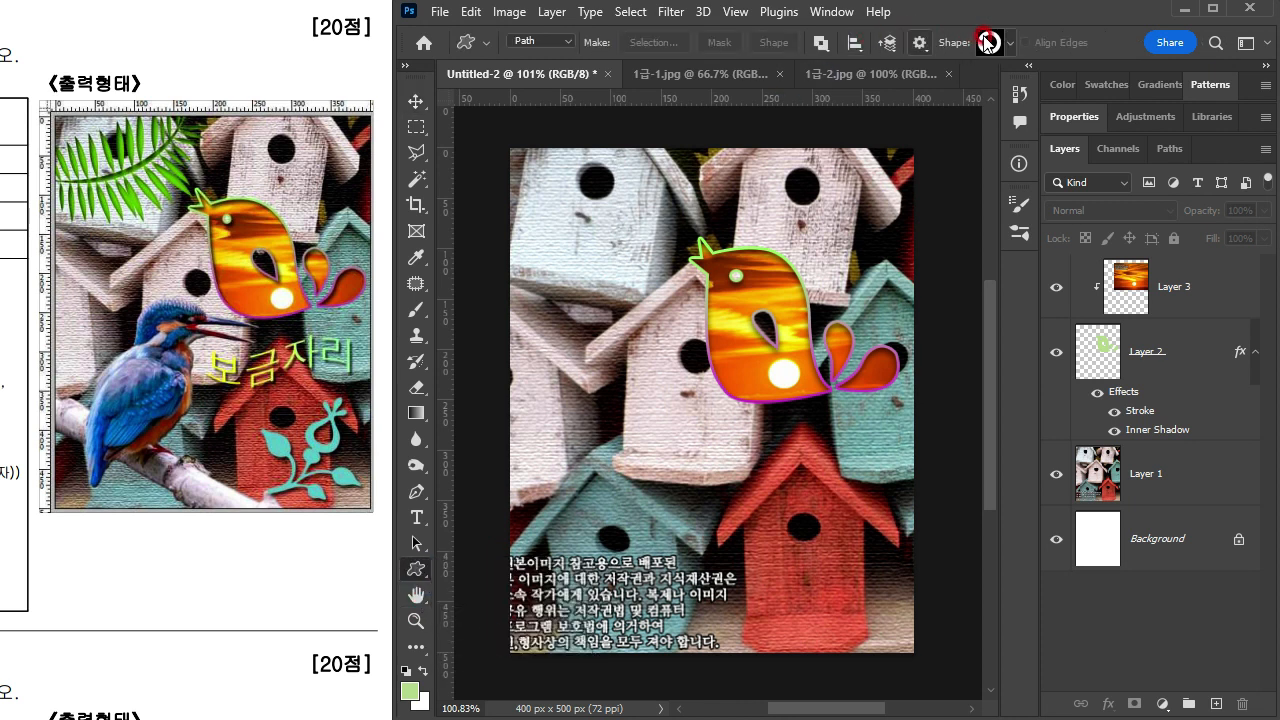
pyautogui.click(1010, 45)
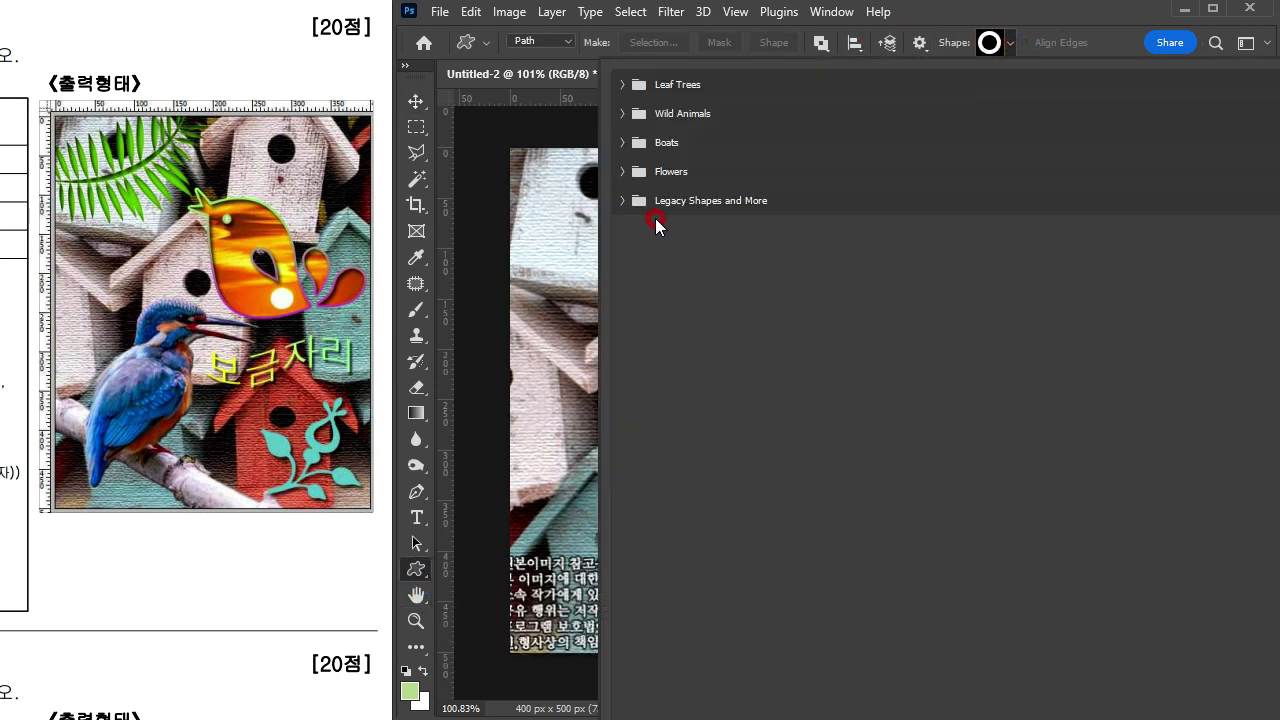
pyautogui.moveTo(1272, 712); pyautogui.dragTo(958, 314)
pyautogui.click(734, 204)
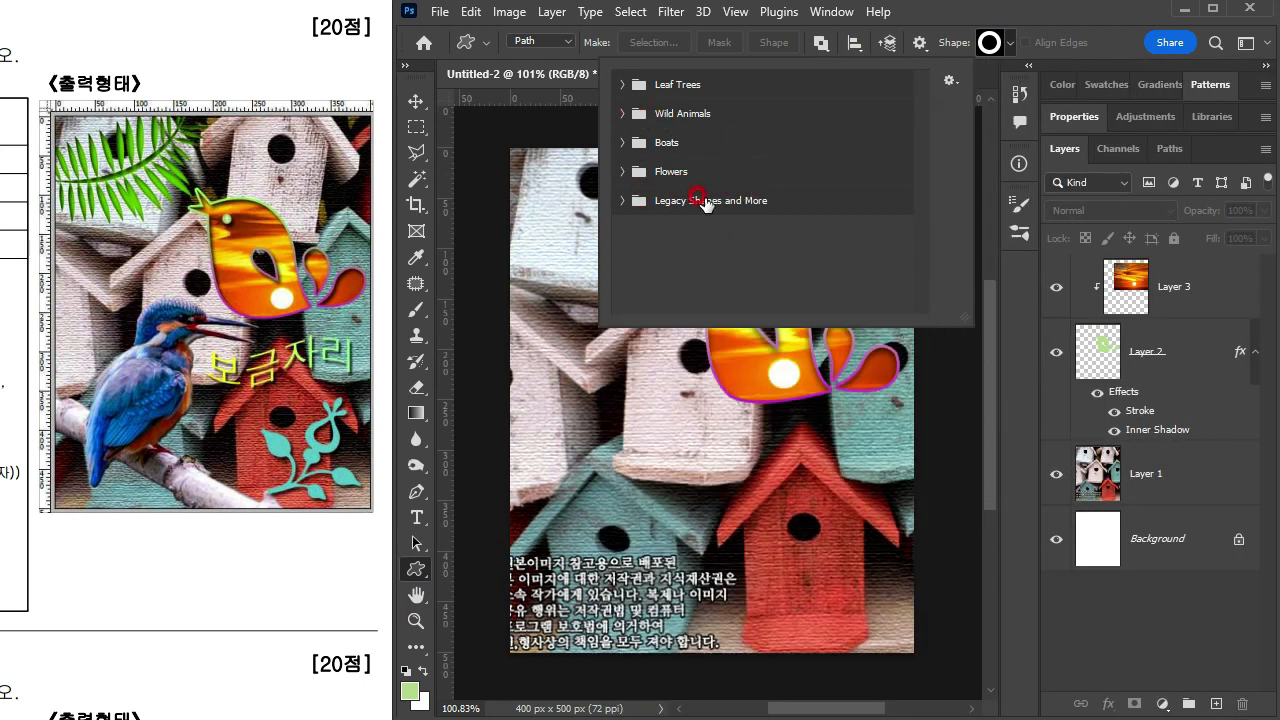
pyautogui.click(918, 12)
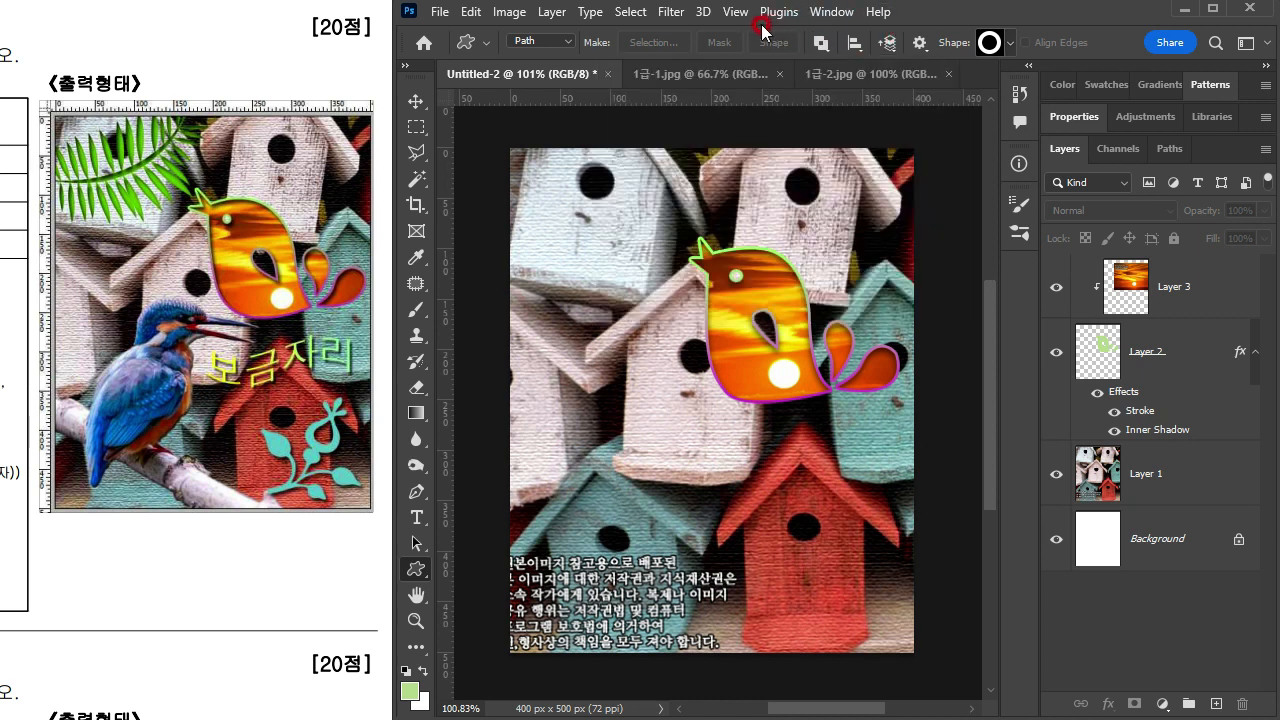
# Step: Show the Shapes panel, look through its options for Legacy Shapes and More, and collapse the panel
pyautogui.click(833, 12)
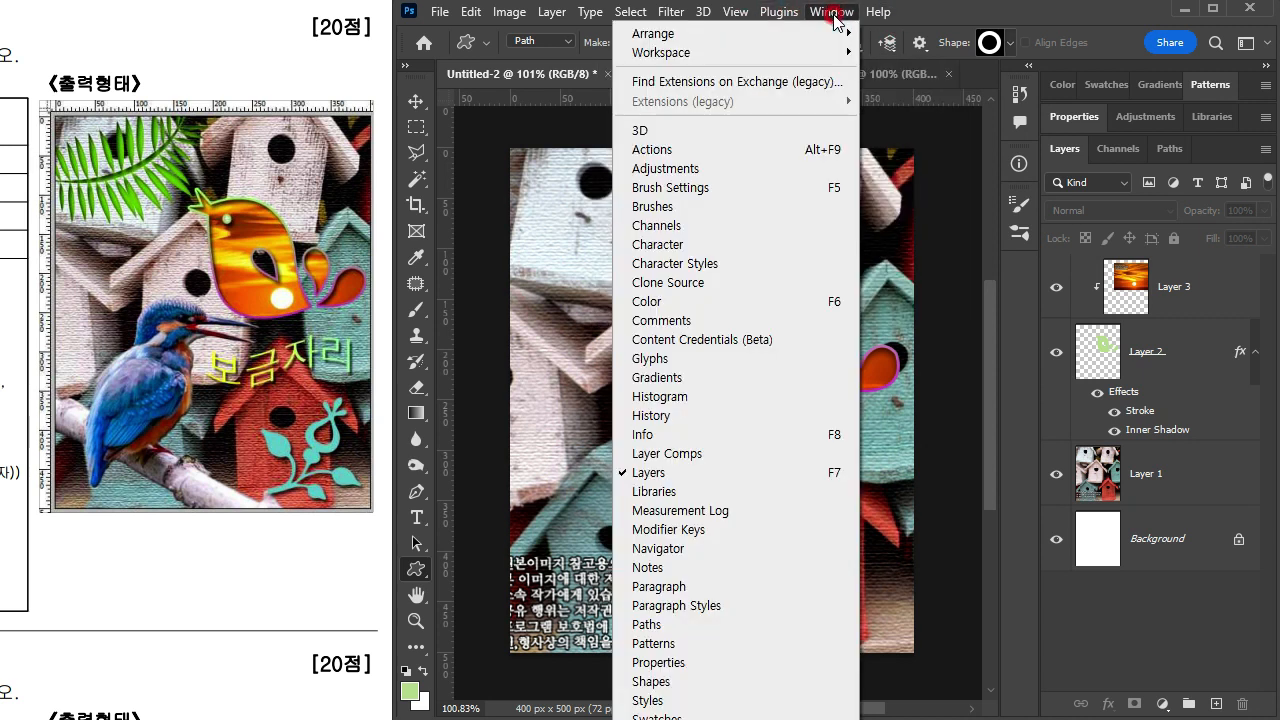
pyautogui.click(645, 681)
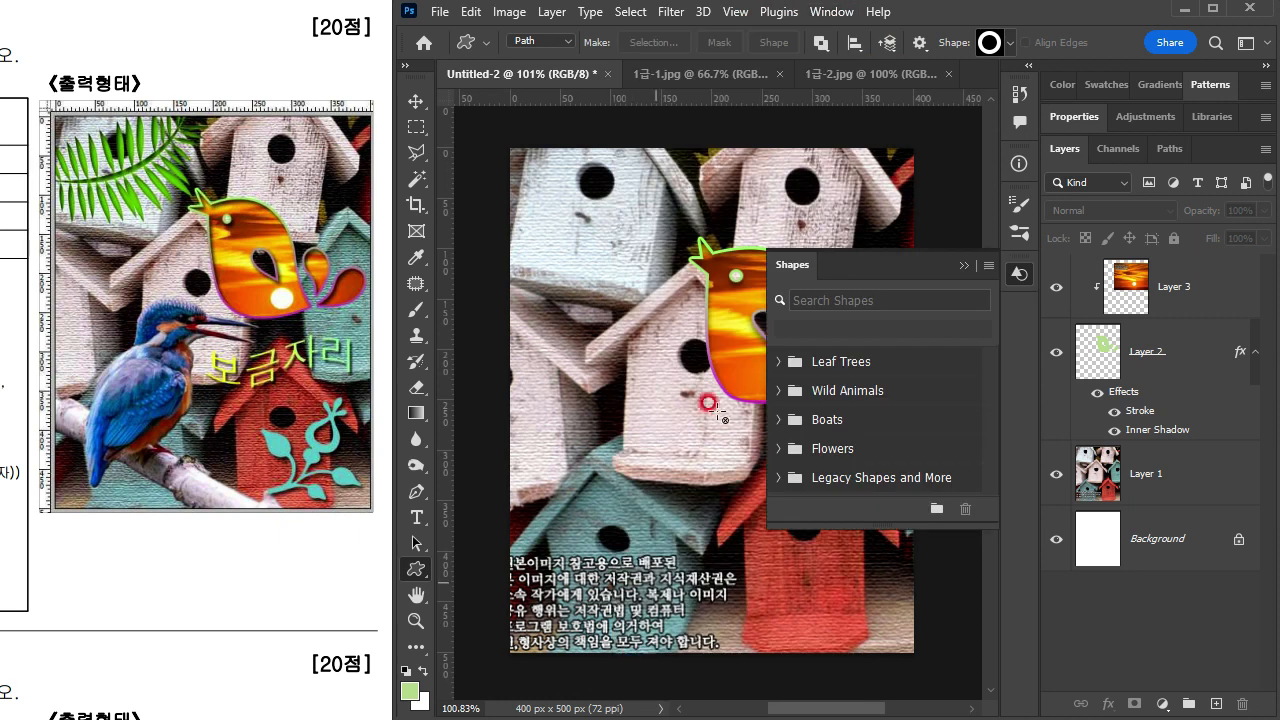
pyautogui.click(988, 266)
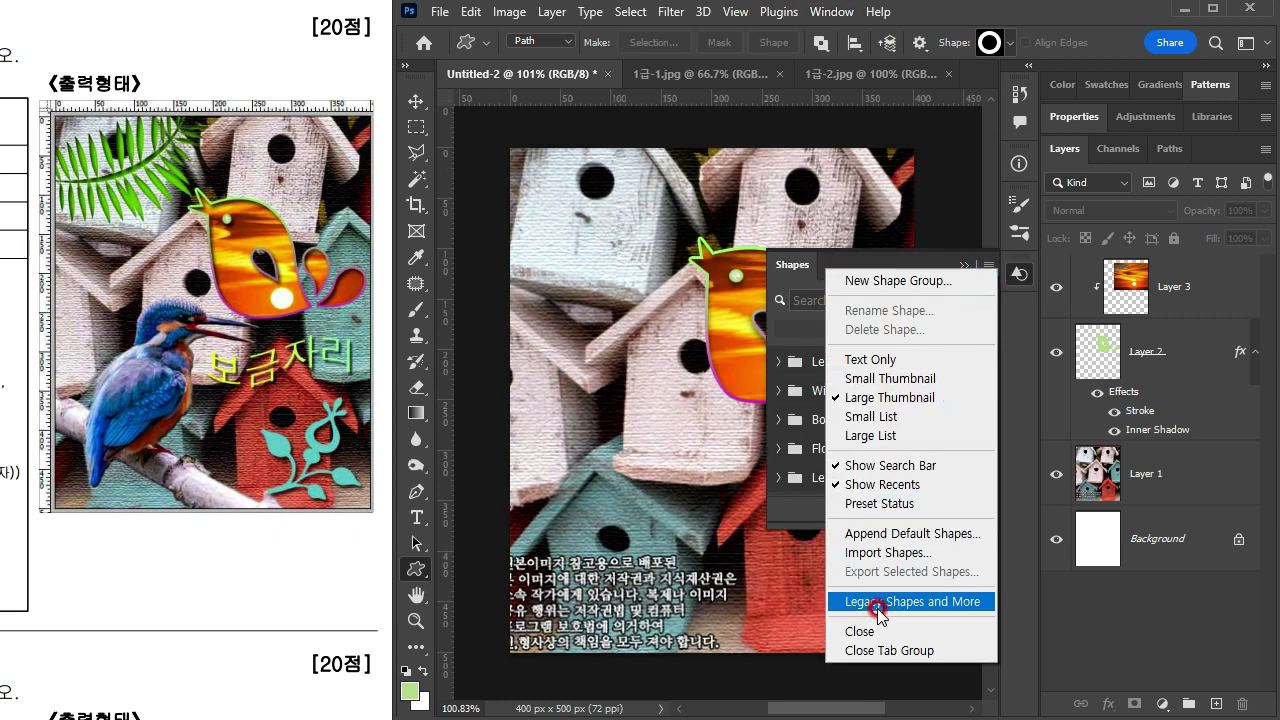
pyautogui.click(822, 263)
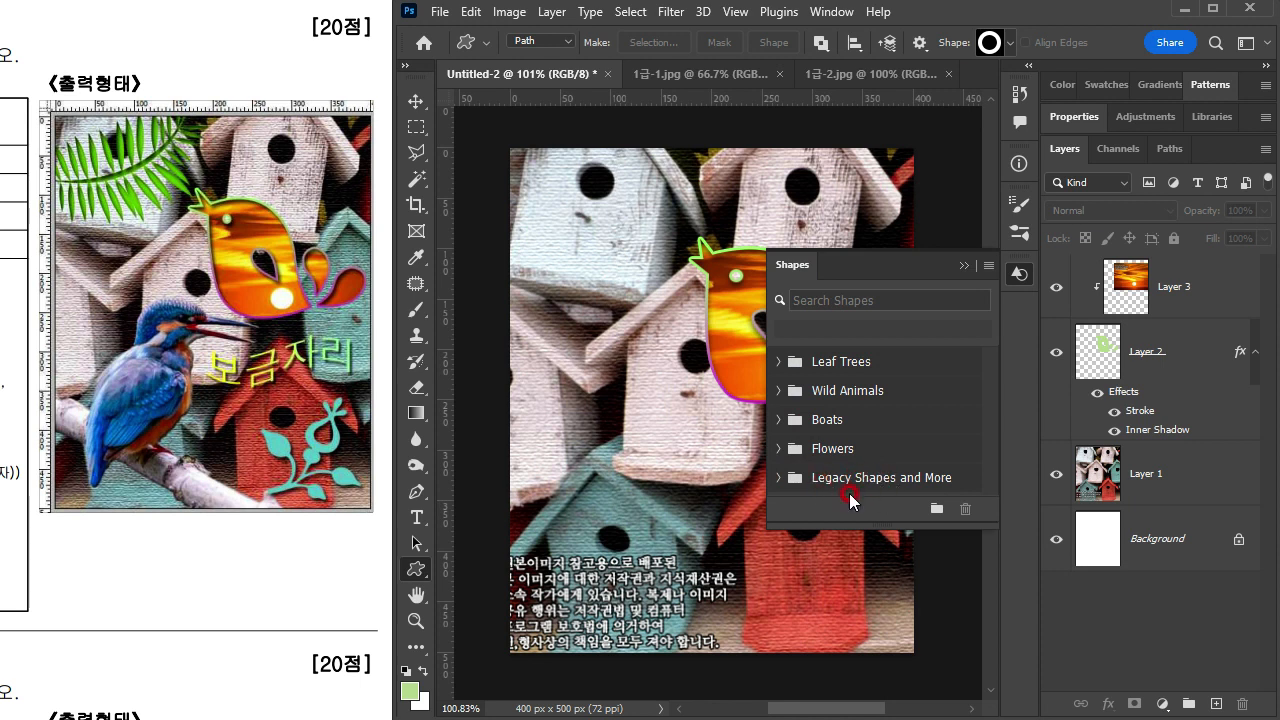
pyautogui.click(962, 270)
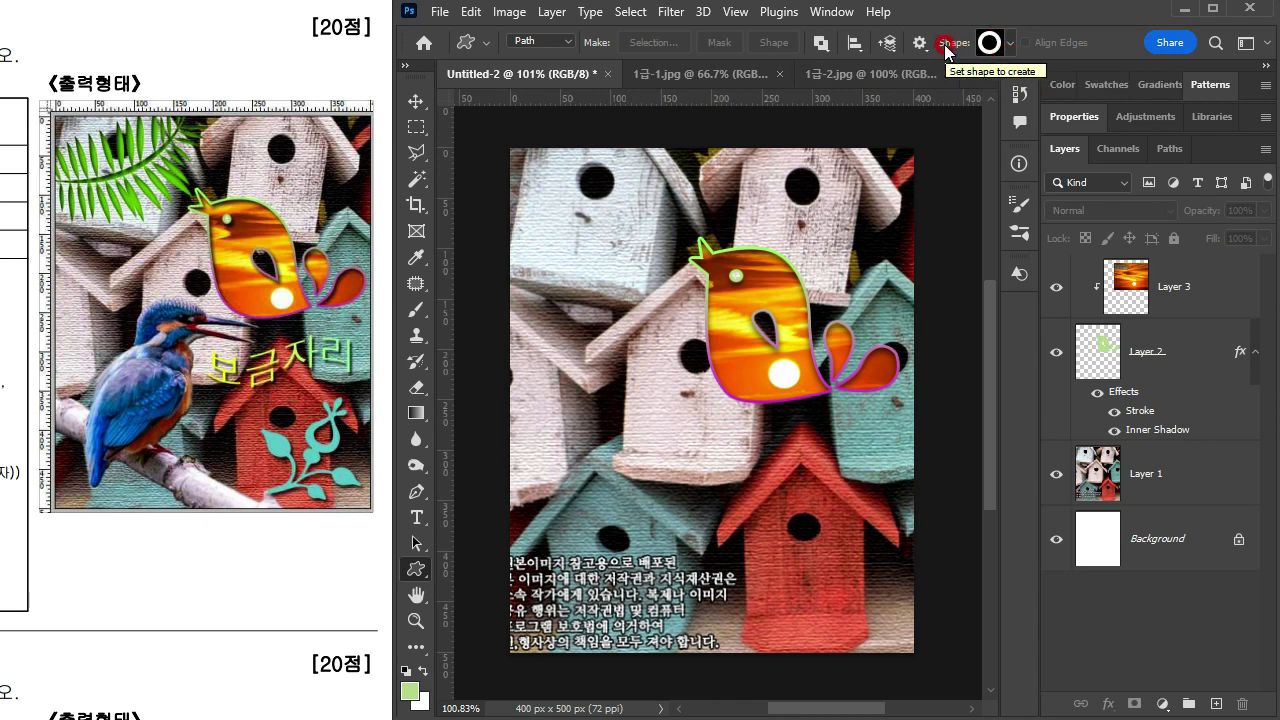
# Step: Enlarge the custom shape picker and expand Legacy Shapes and More, All Legacy Default Shapes and Legacy Default Shapes
pyautogui.click(1019, 42)
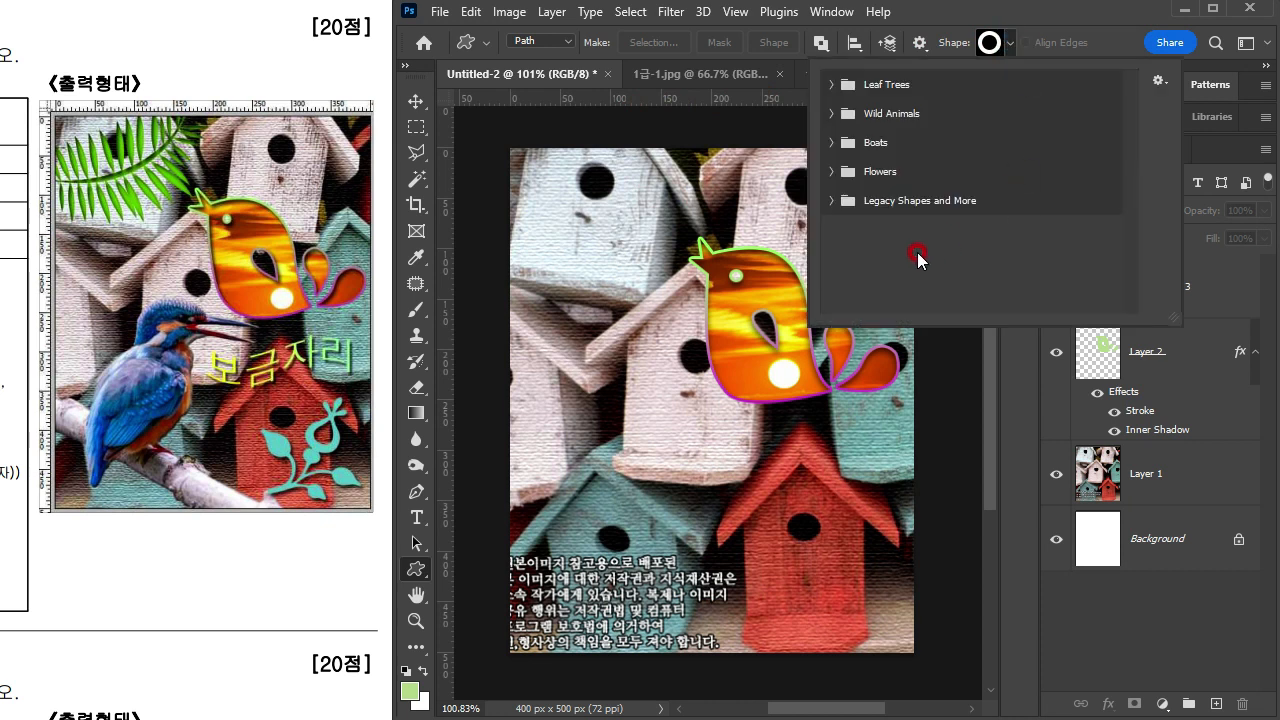
pyautogui.click(830, 199)
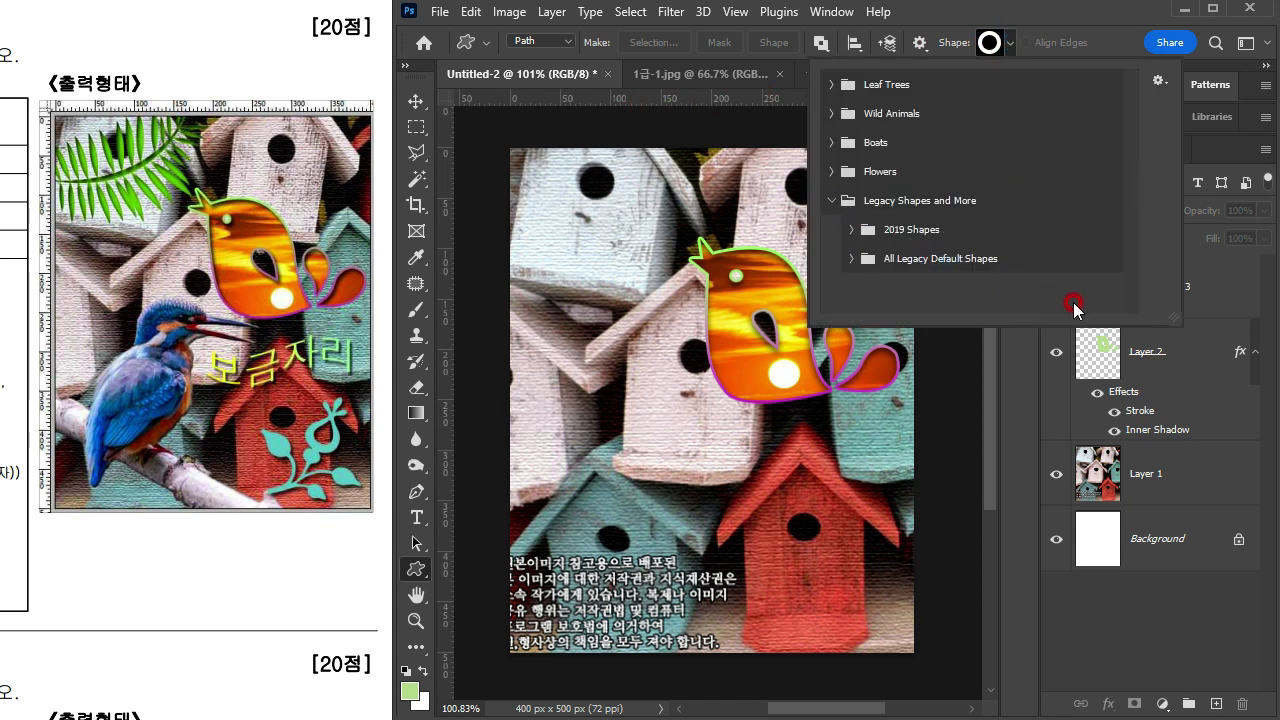
pyautogui.click(845, 262)
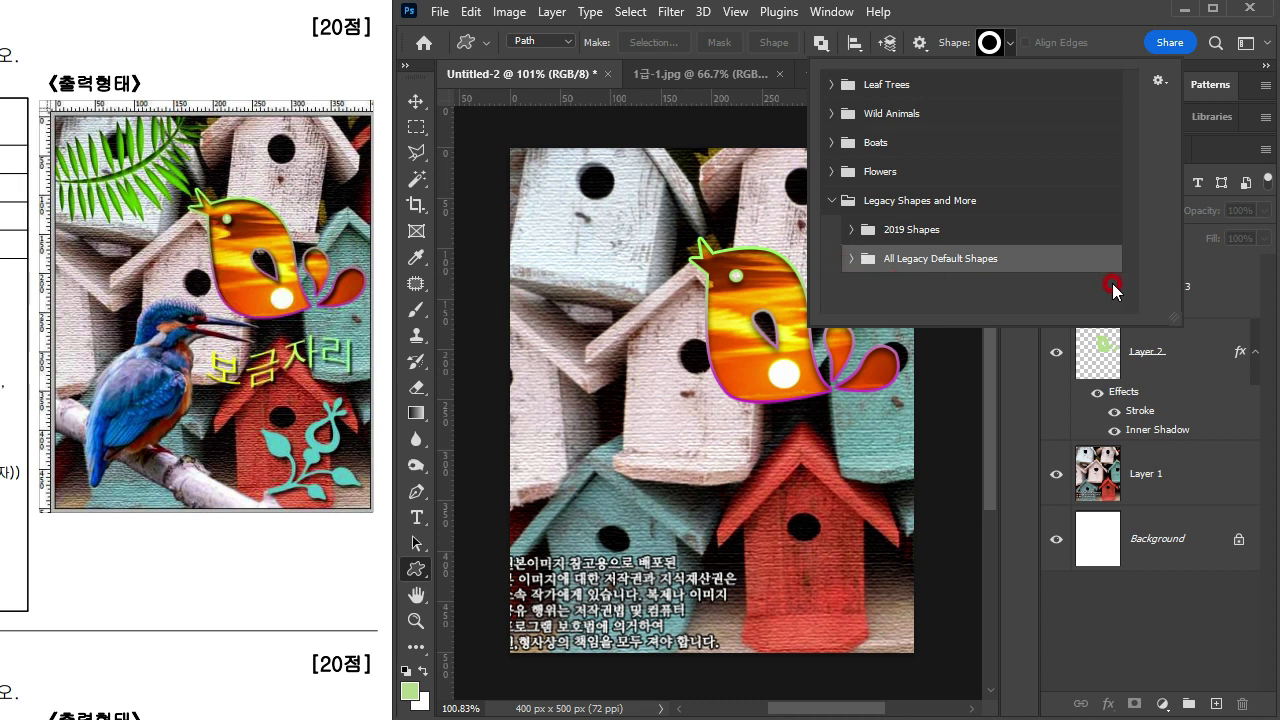
pyautogui.click(846, 259)
pyautogui.moveTo(1167, 318); pyautogui.dragTo(1182, 680)
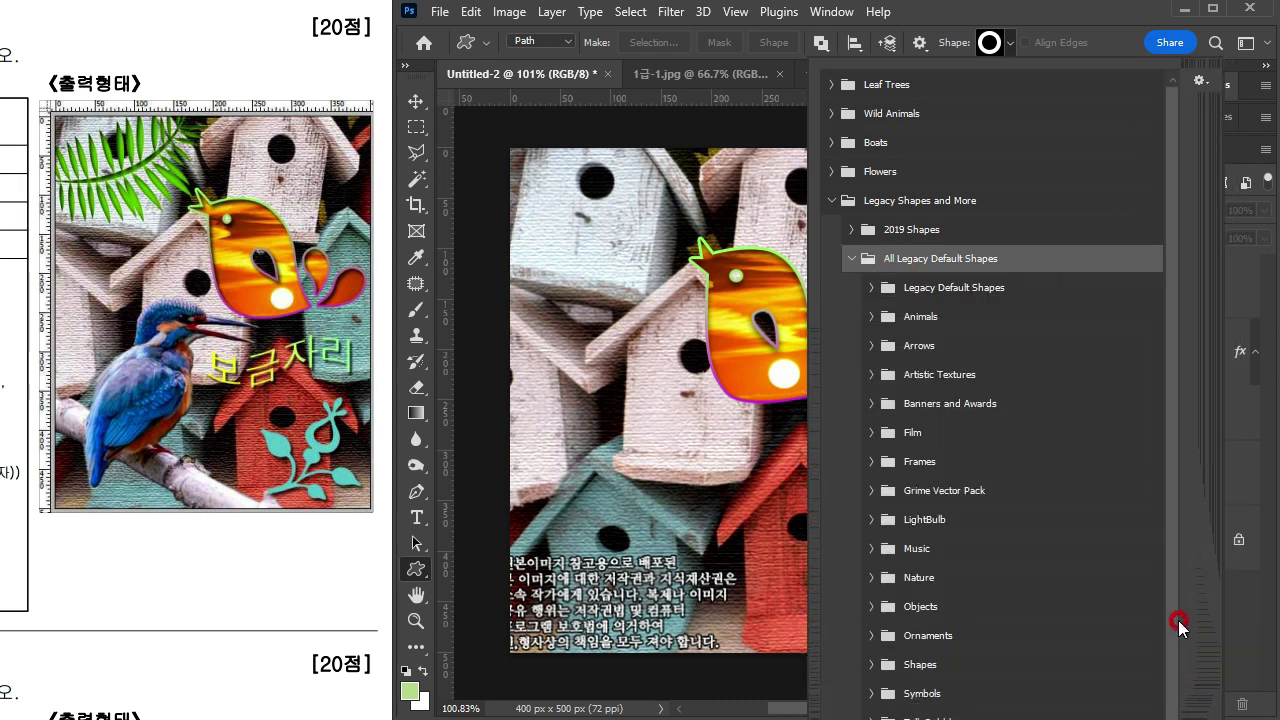
pyautogui.moveTo(1178, 626); pyautogui.dragTo(1169, 715)
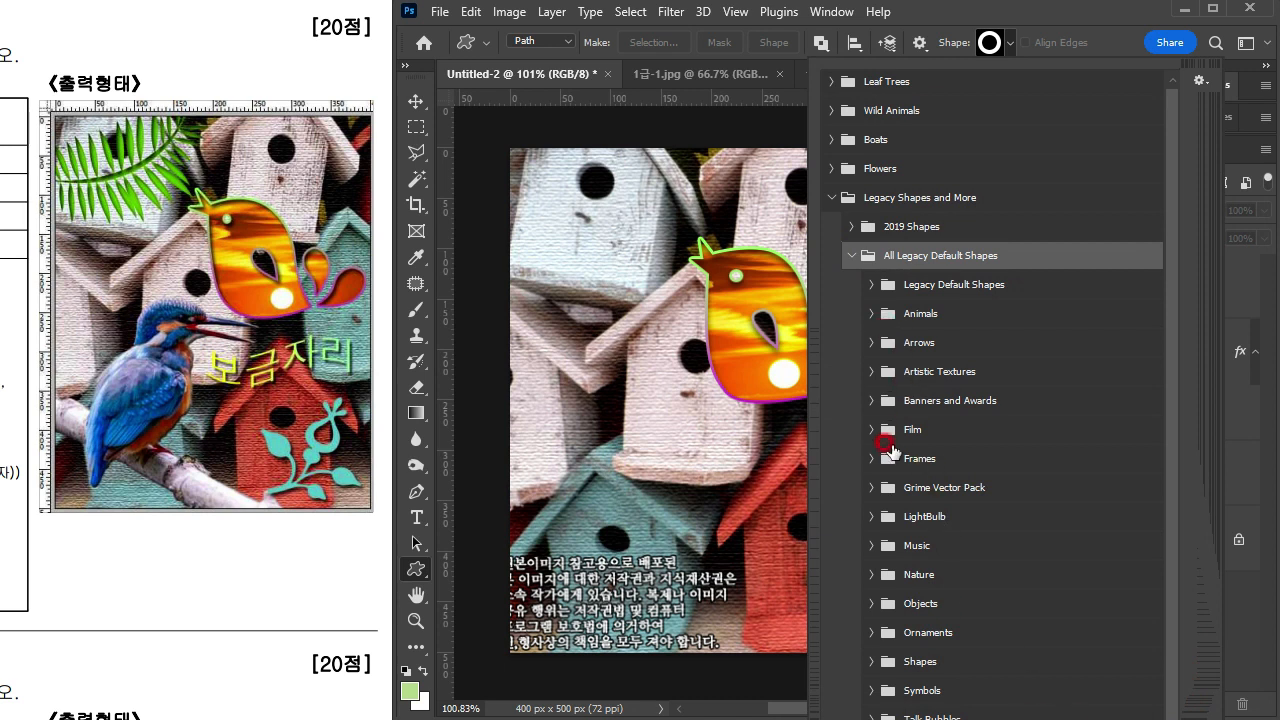
pyautogui.click(871, 285)
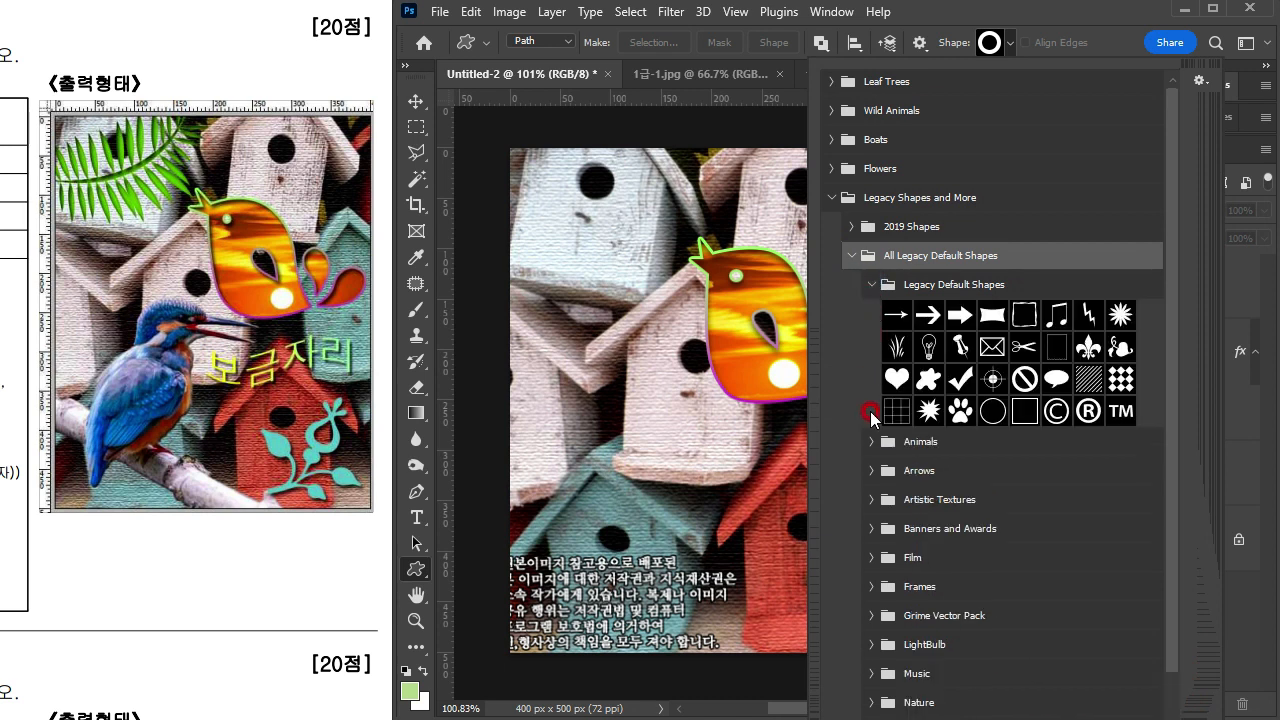
# Step: Expand the Ornaments group of the legacy shapes and choose the Floral Ornament 1 shape
pyautogui.moveTo(1217, 715); pyautogui.dragTo(1248, 697)
pyautogui.moveTo(1213, 478); pyautogui.dragTo(1225, 655)
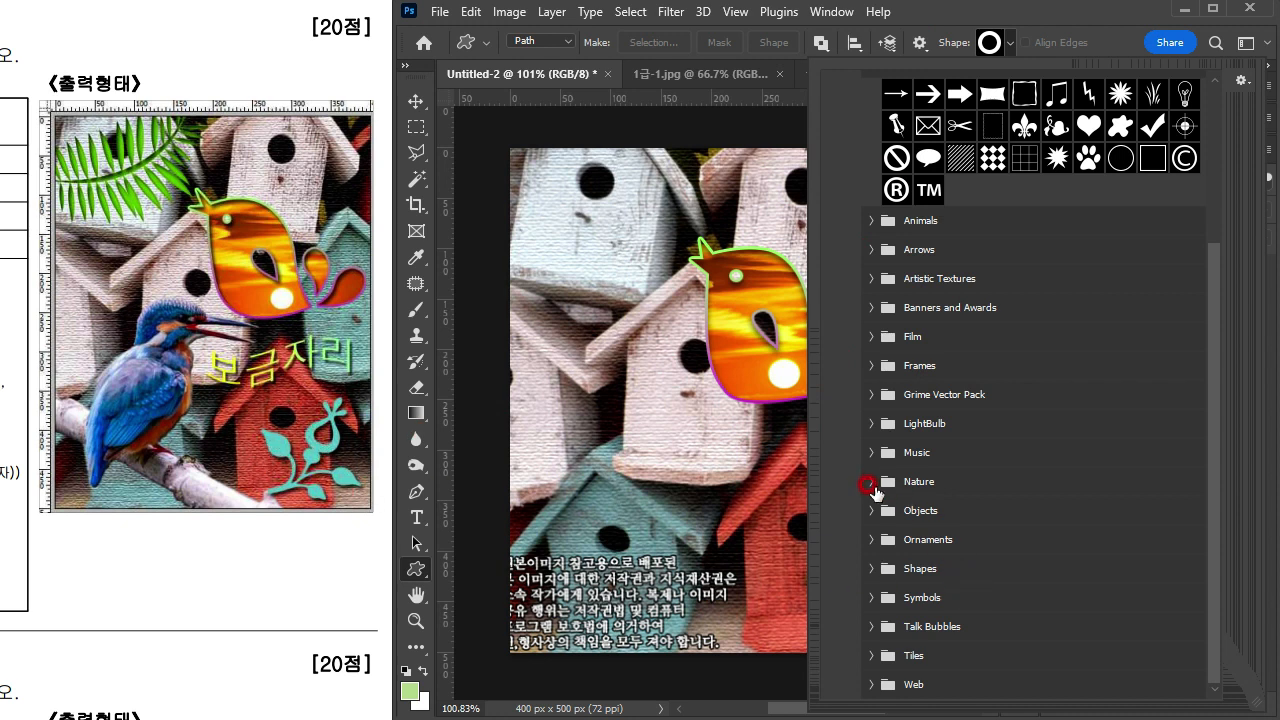
pyautogui.click(866, 518)
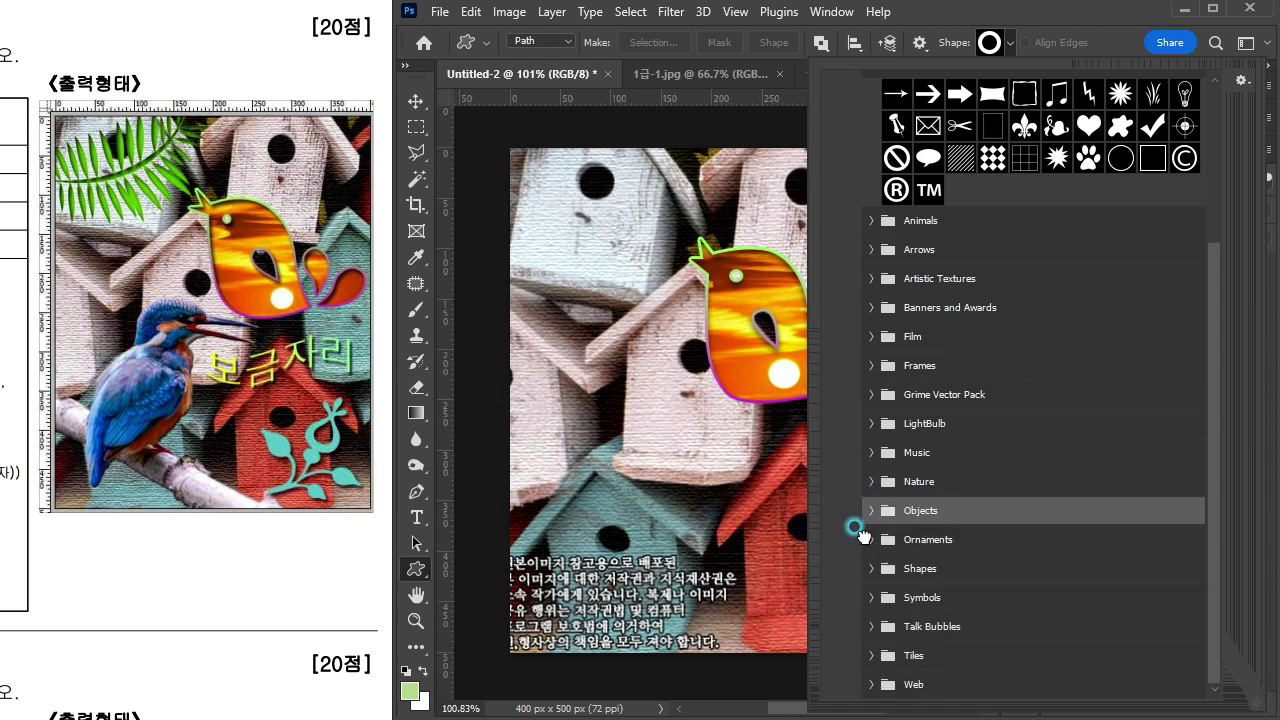
pyautogui.click(869, 541)
pyautogui.click(1114, 609)
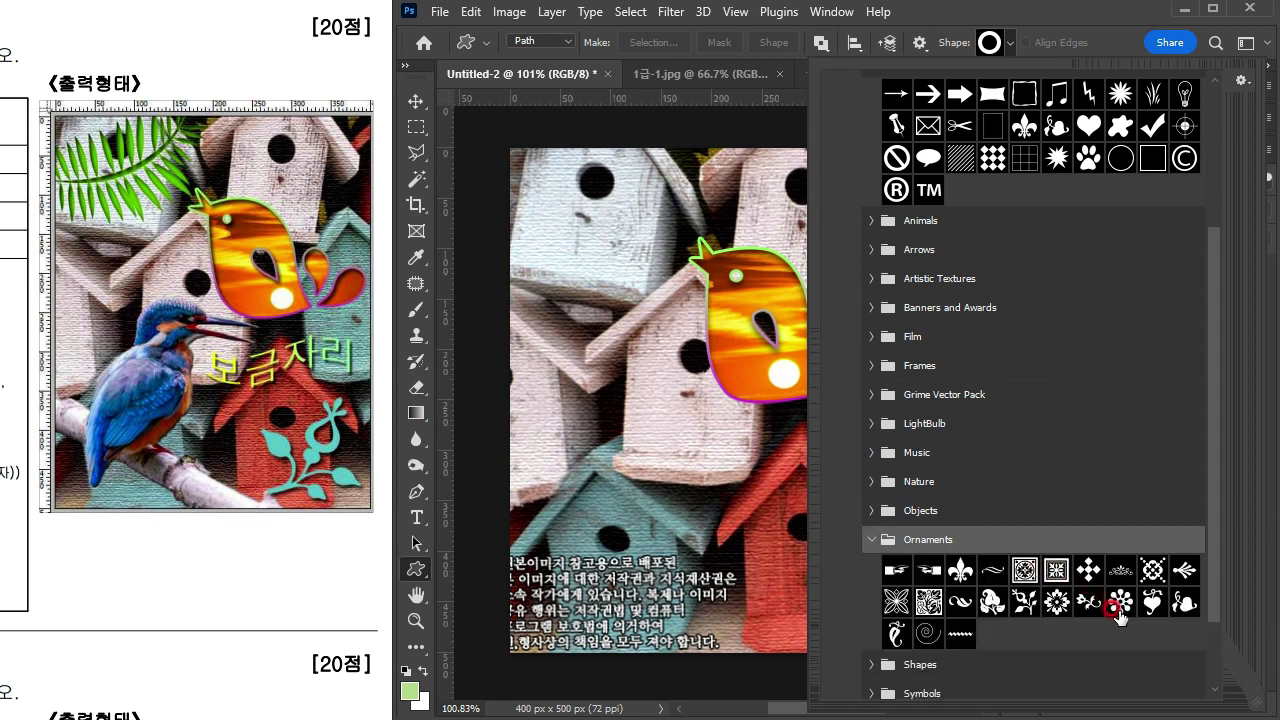
pyautogui.click(1020, 610)
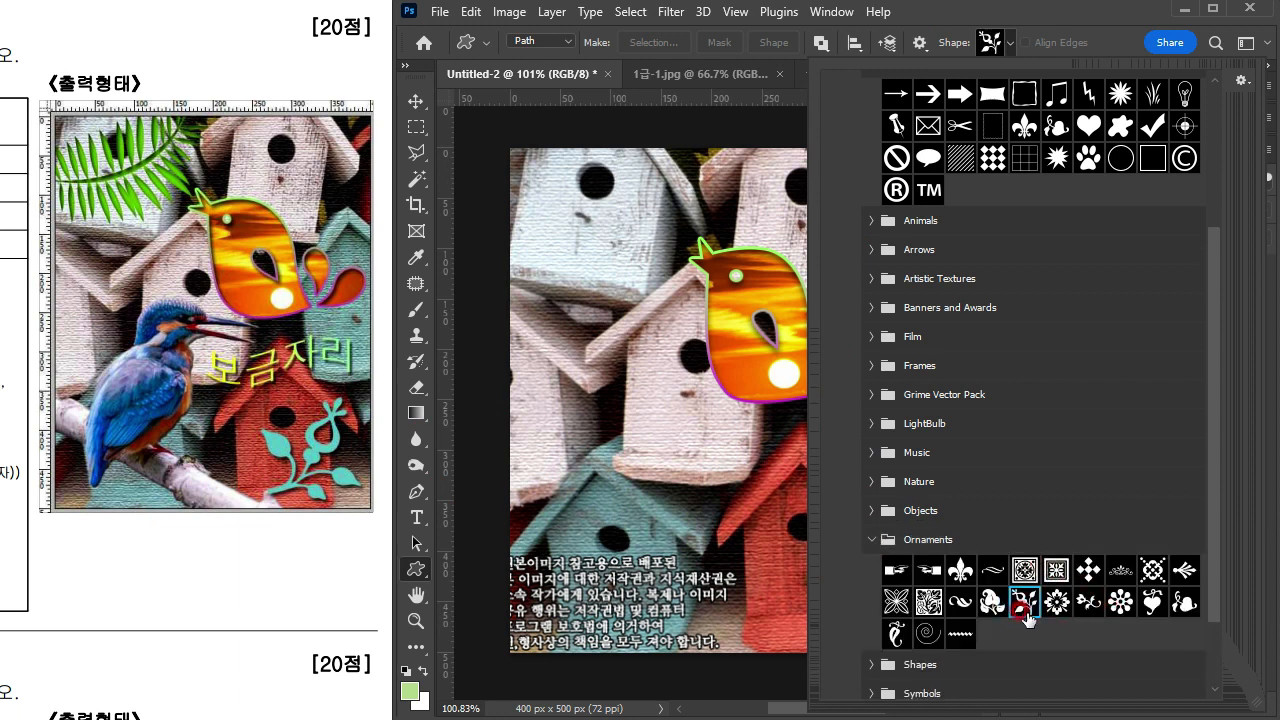
pyautogui.press('Return')
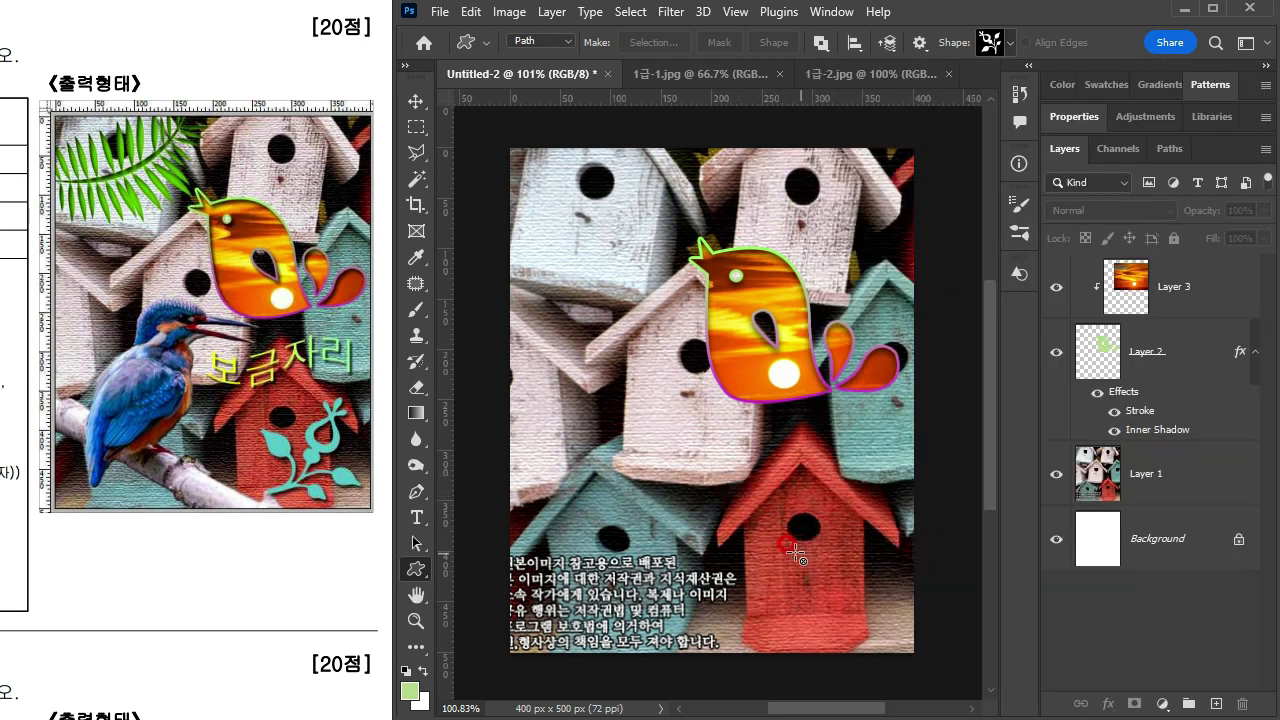
# Step: Switch the Custom Shape tool from Path to Shape mode and draw the floral ornament about 129 × 136 px over the red birdhouse
pyautogui.moveTo(797, 527); pyautogui.dragTo(916, 656)
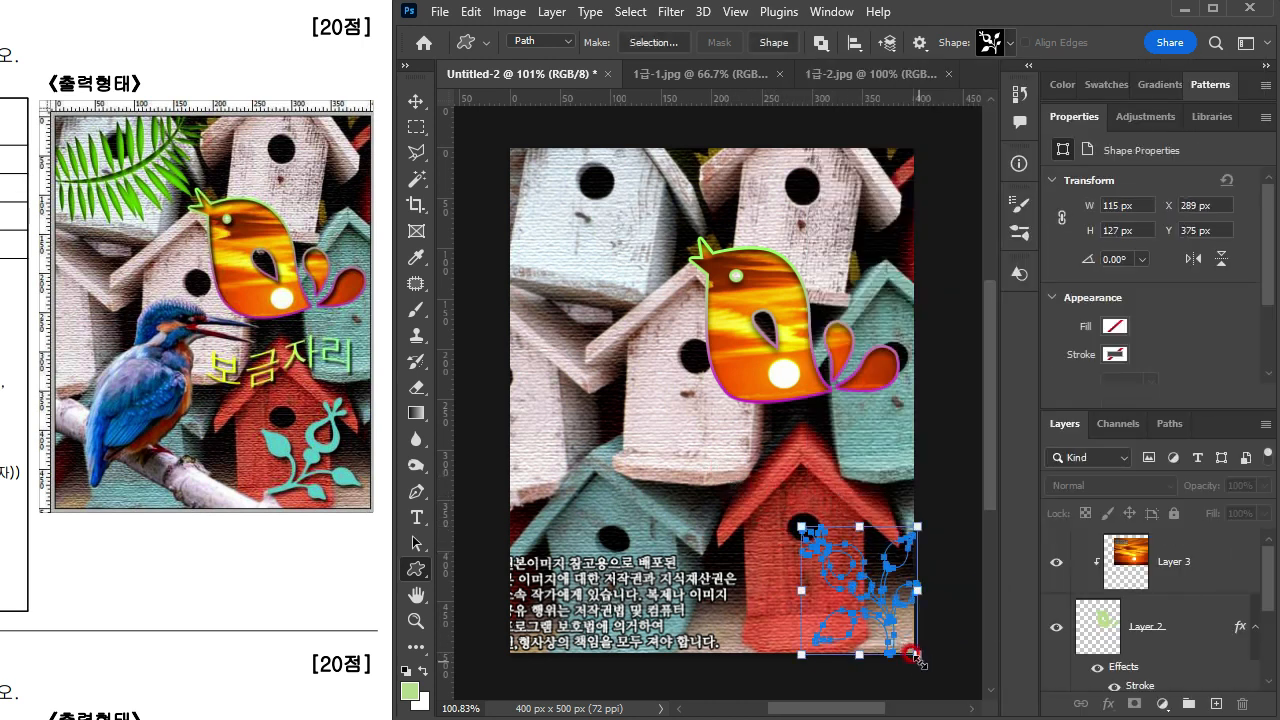
pyautogui.hotkey('ctrl', 'z')
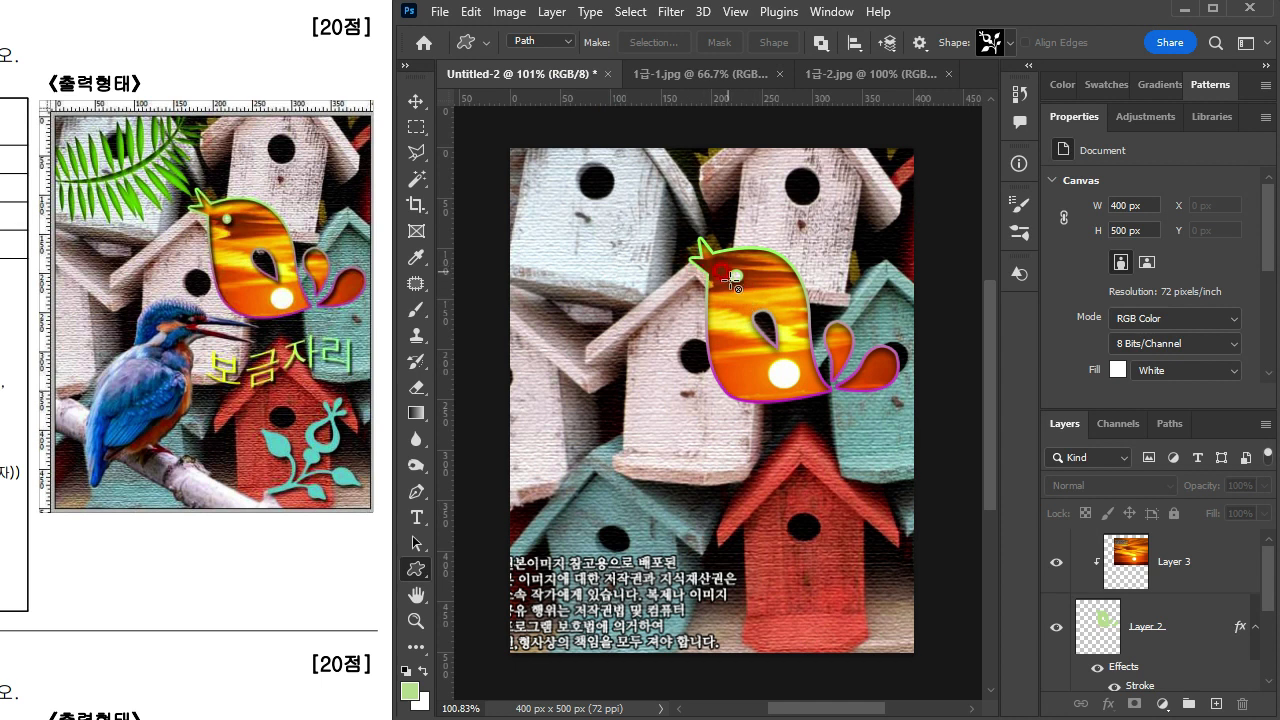
pyautogui.click(524, 47)
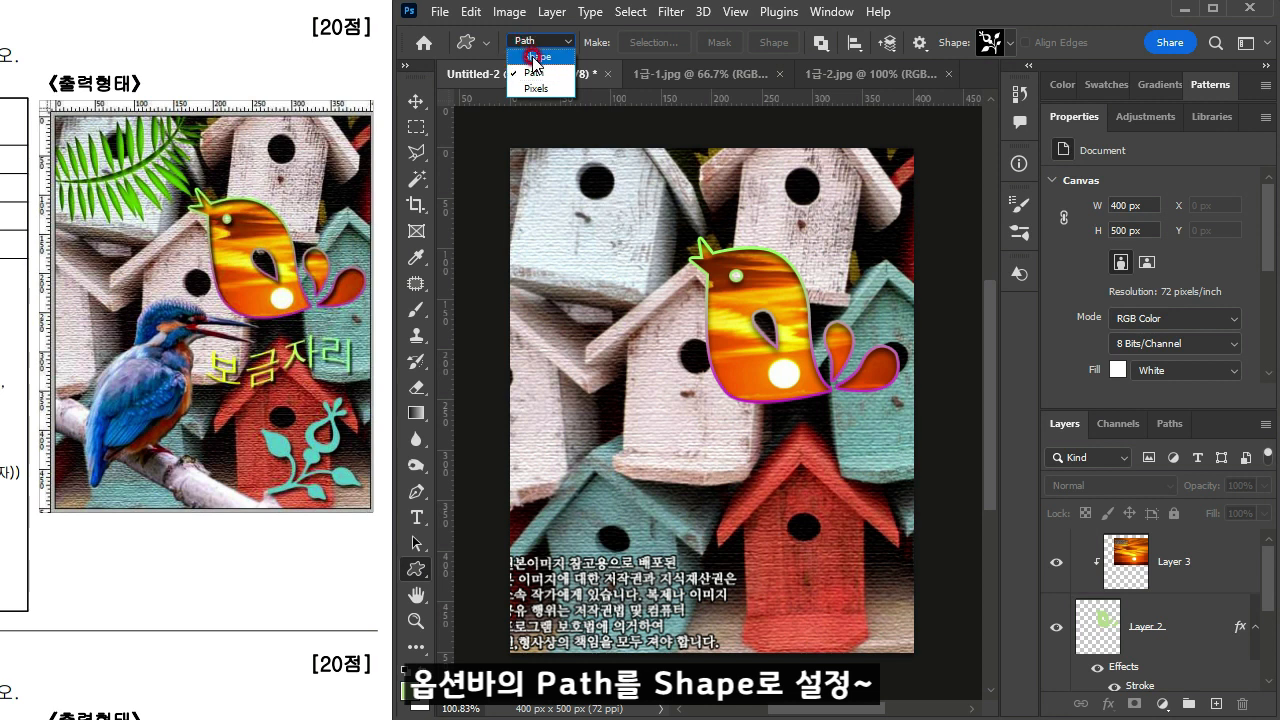
pyautogui.click(535, 57)
pyautogui.moveTo(780, 510); pyautogui.dragTo(908, 643)
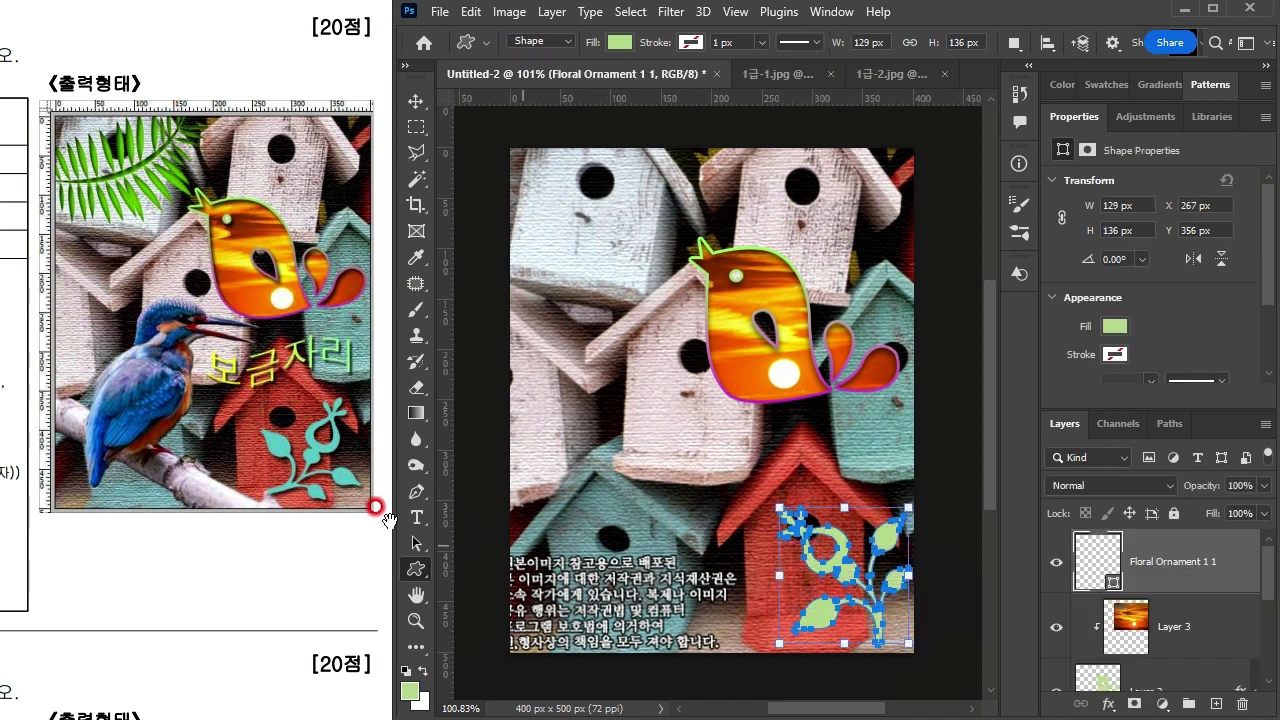
# Step: Check the flower shape's conditions on the exam sheet and set the floral ornament's fill colour to #66cccc
pyautogui.moveTo(14, 553); pyautogui.dragTo(380, 465)
pyautogui.moveTo(120, 455); pyautogui.dragTo(188, 457)
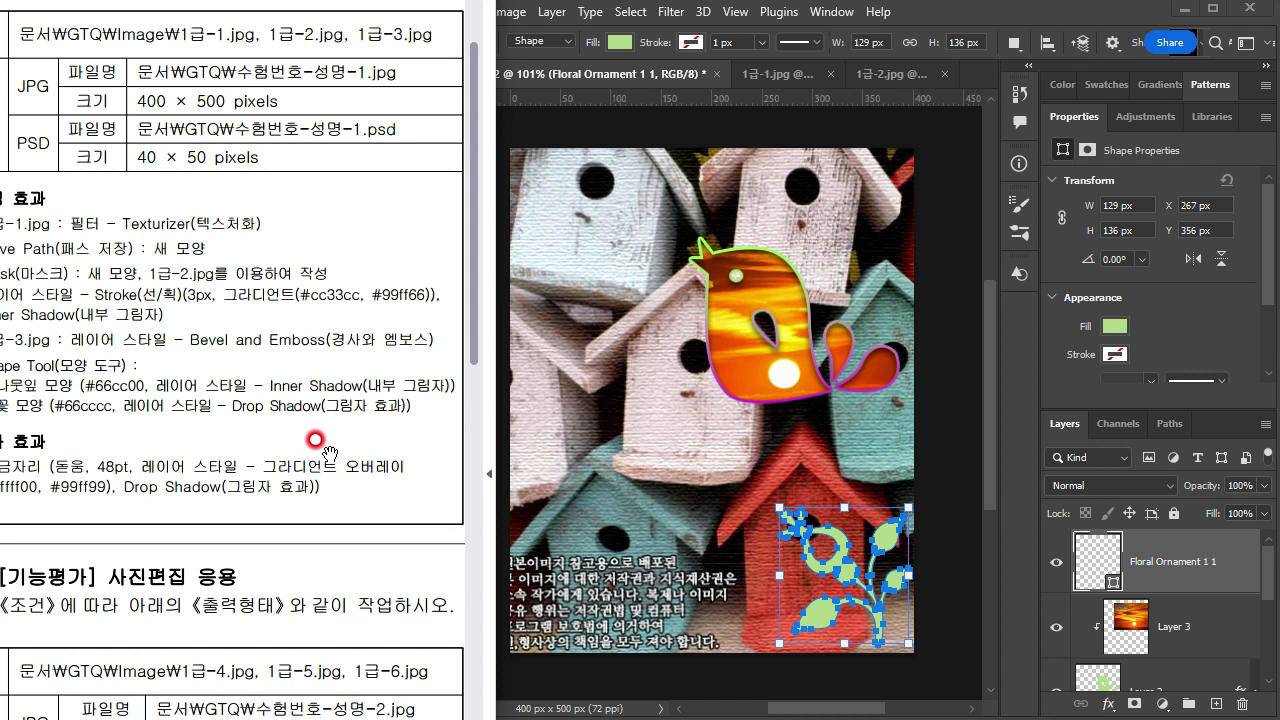
pyautogui.moveTo(360, 444); pyautogui.dragTo(88, 468)
pyautogui.click(1132, 562)
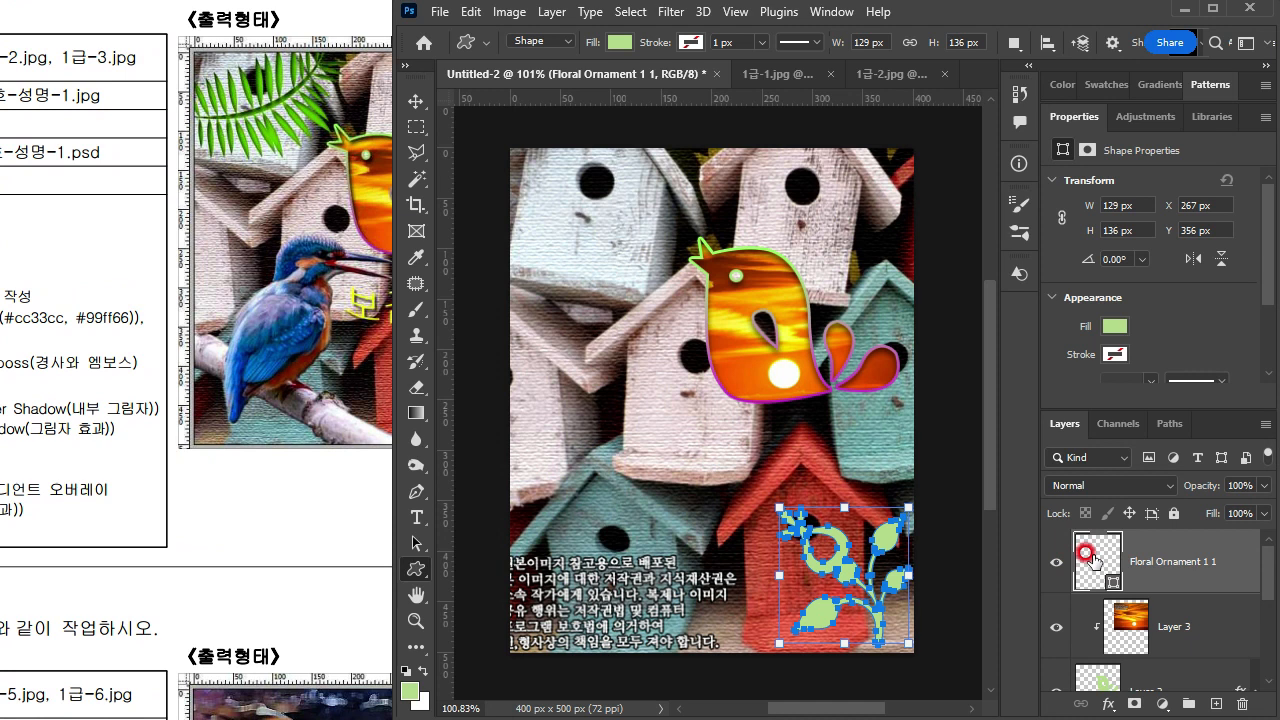
pyautogui.doubleClick(1090, 556)
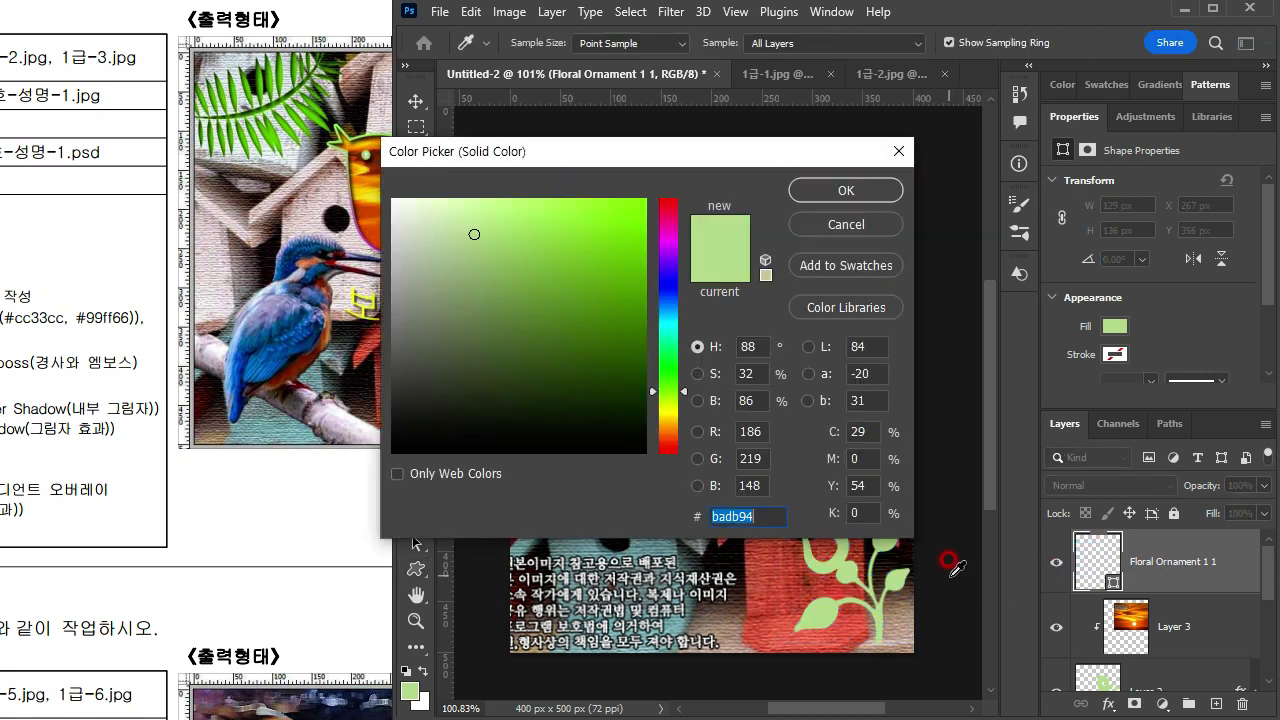
pyautogui.write('6cc')
pyautogui.click(743, 510)
pyautogui.click(815, 193)
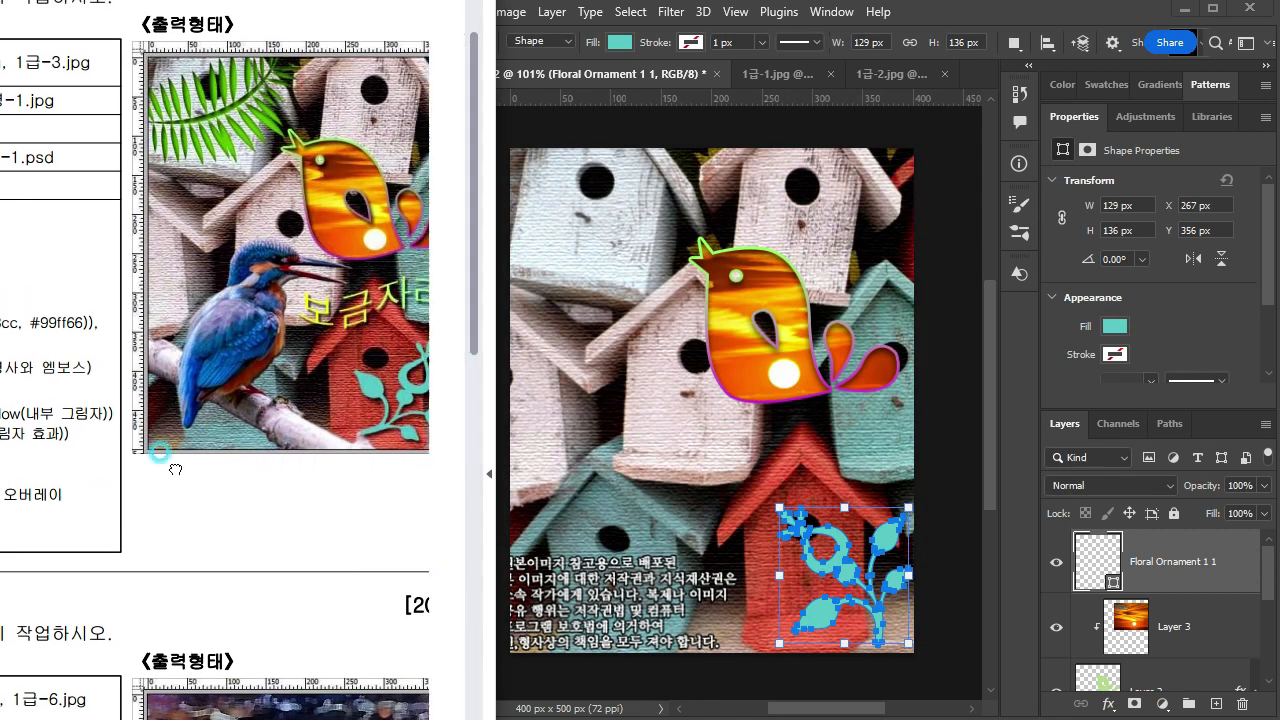
# Step: Rotate the floral ornament to about 80.7° and move it slightly down onto the red birdhouse to match the reference image
pyautogui.click(1176, 563)
pyautogui.hotkey('ctrl', 't')
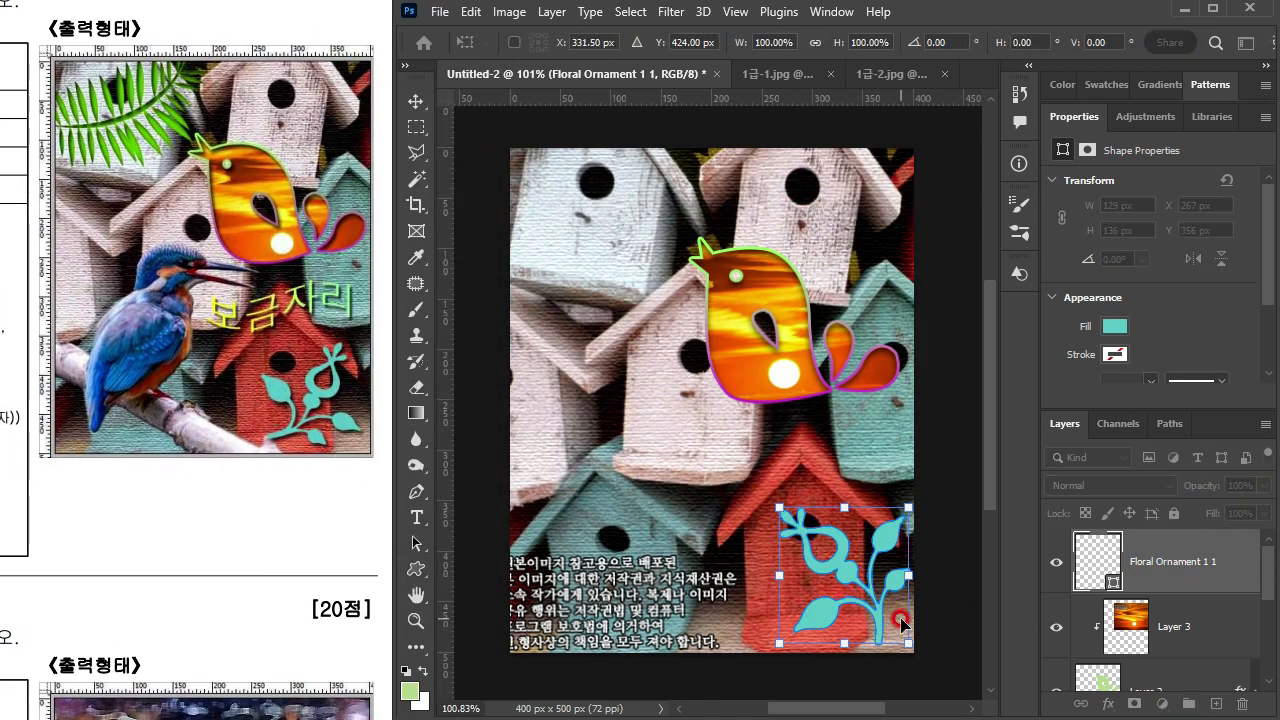
pyautogui.moveTo(917, 489); pyautogui.dragTo(922, 670)
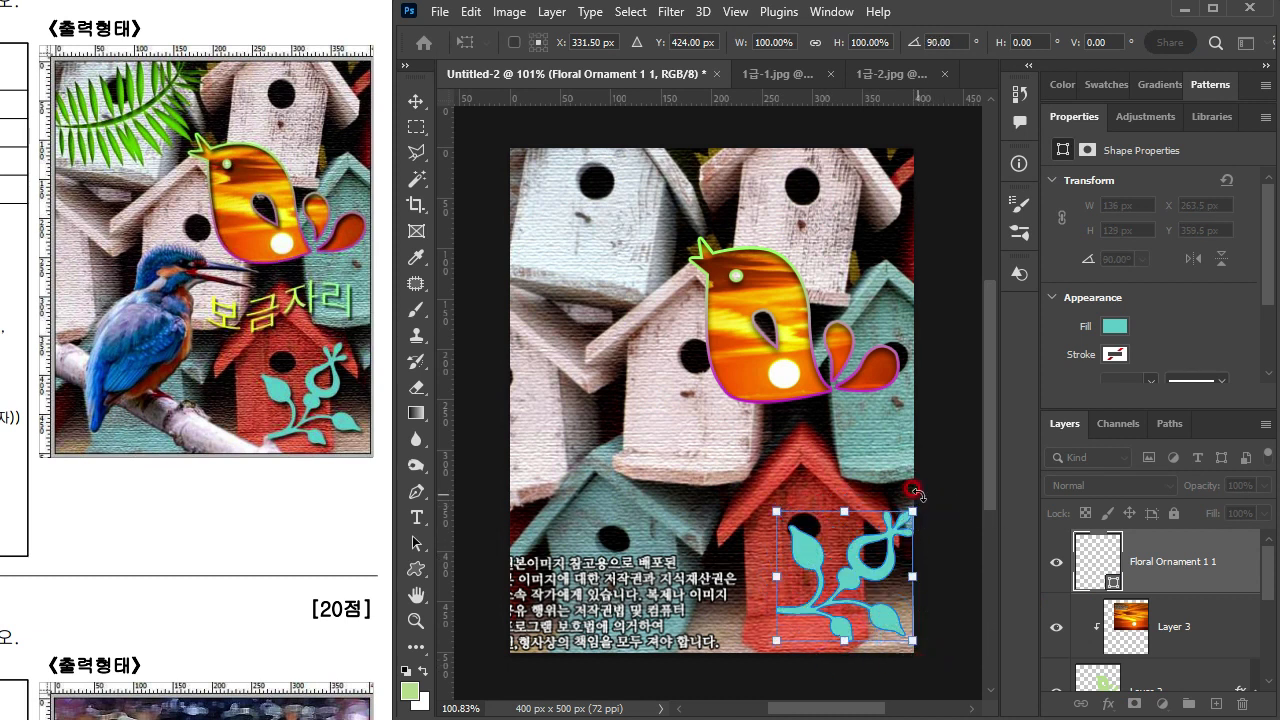
pyautogui.moveTo(917, 492); pyautogui.dragTo(903, 482)
pyautogui.moveTo(862, 566); pyautogui.dragTo(846, 583)
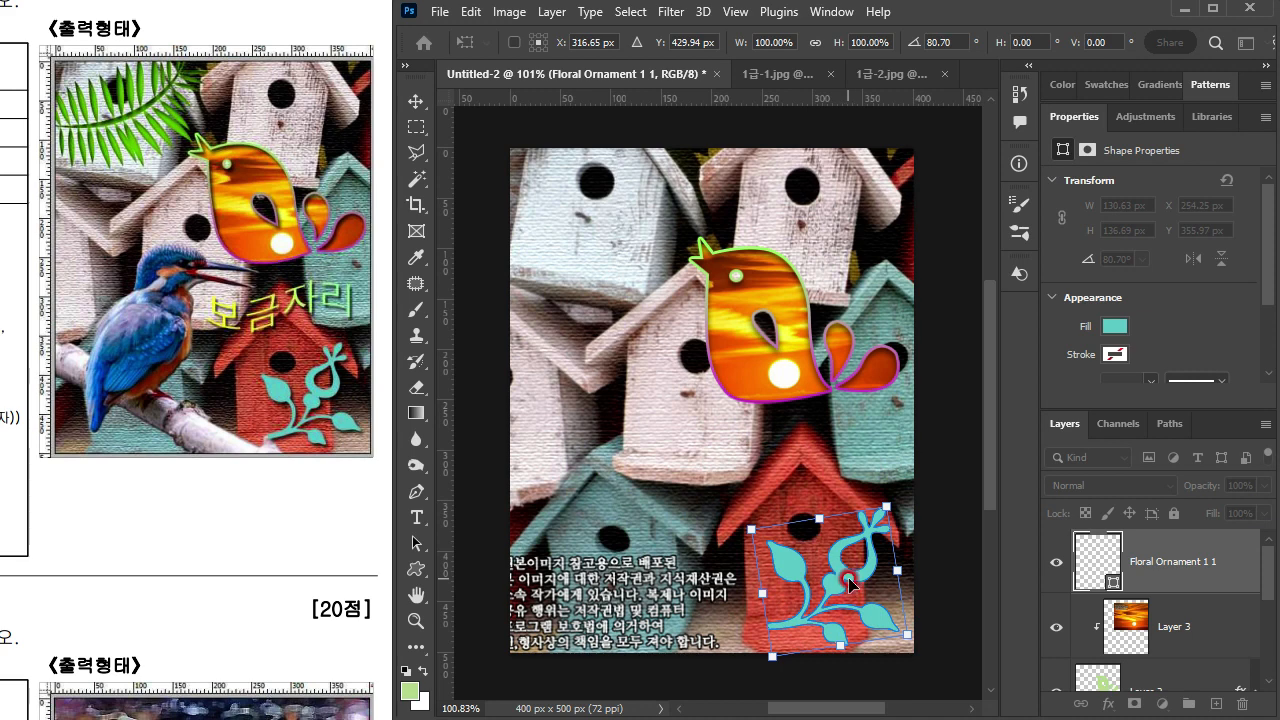
pyautogui.press('Return')
# Step: Commit the floral ornament's transform and add a Drop Shadow layer style to its layer
pyautogui.moveTo(8, 510); pyautogui.dragTo(18, 468)
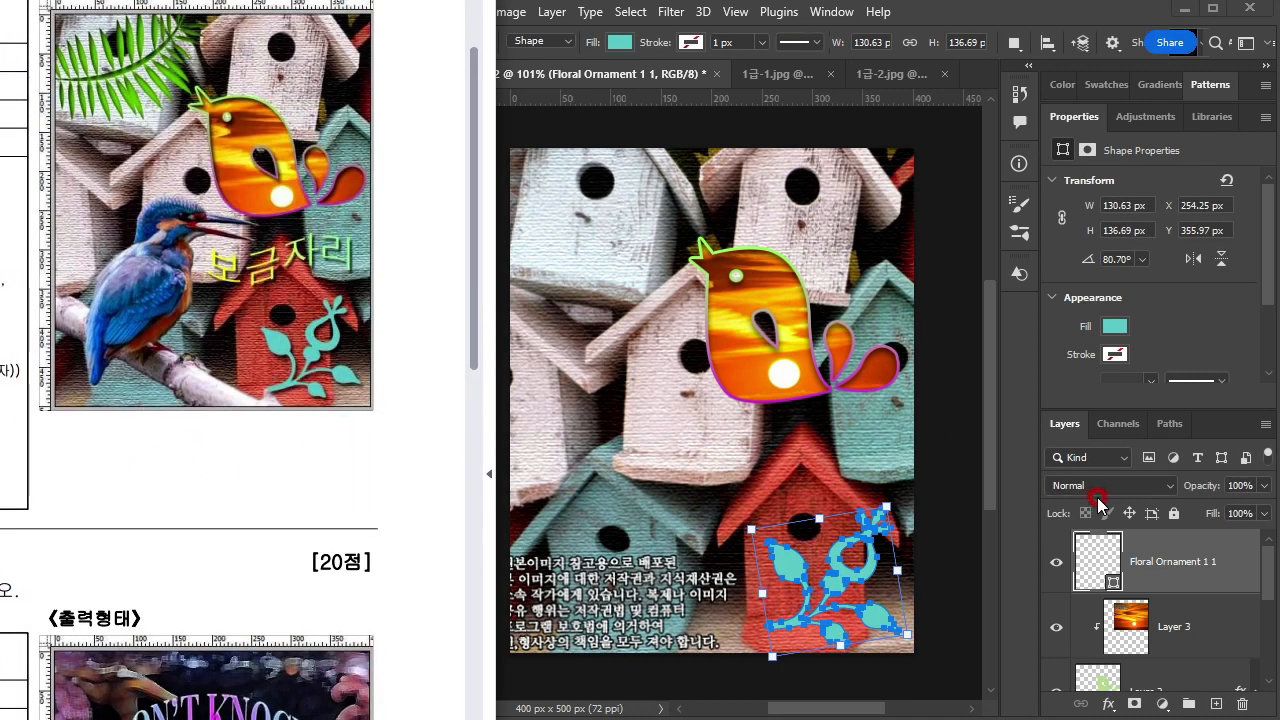
pyautogui.click(1200, 566)
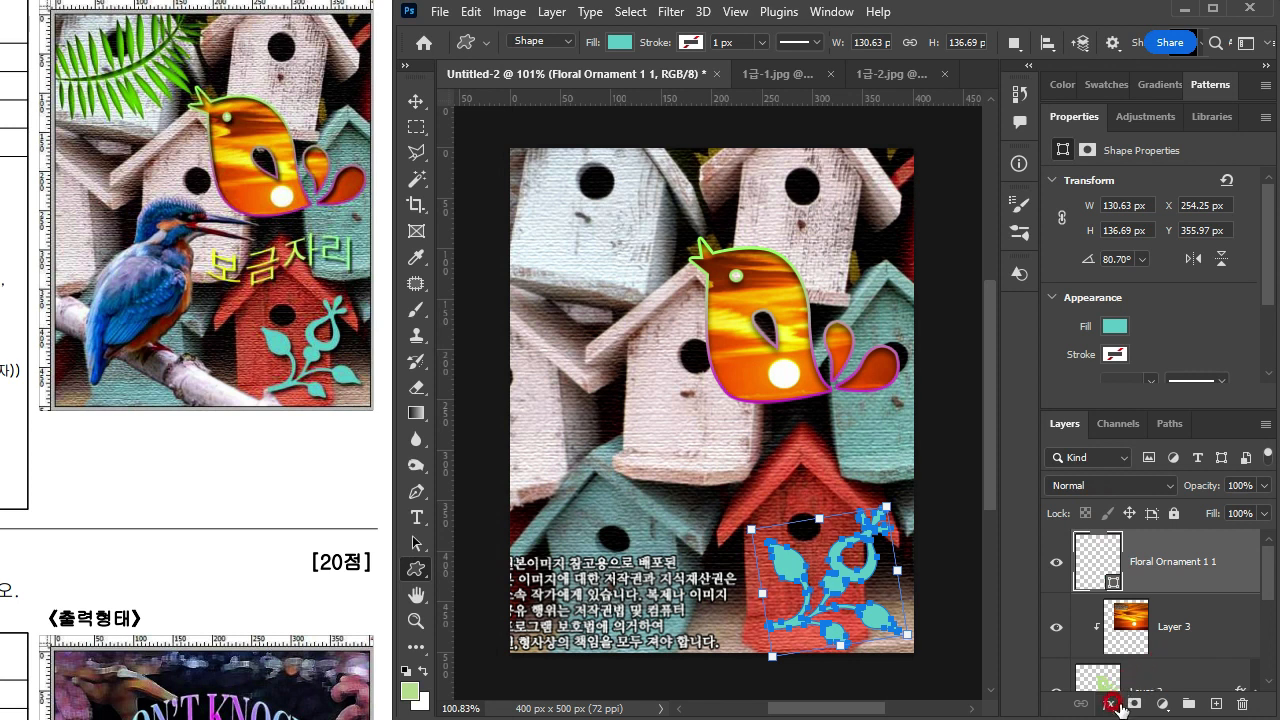
pyautogui.click(1174, 554)
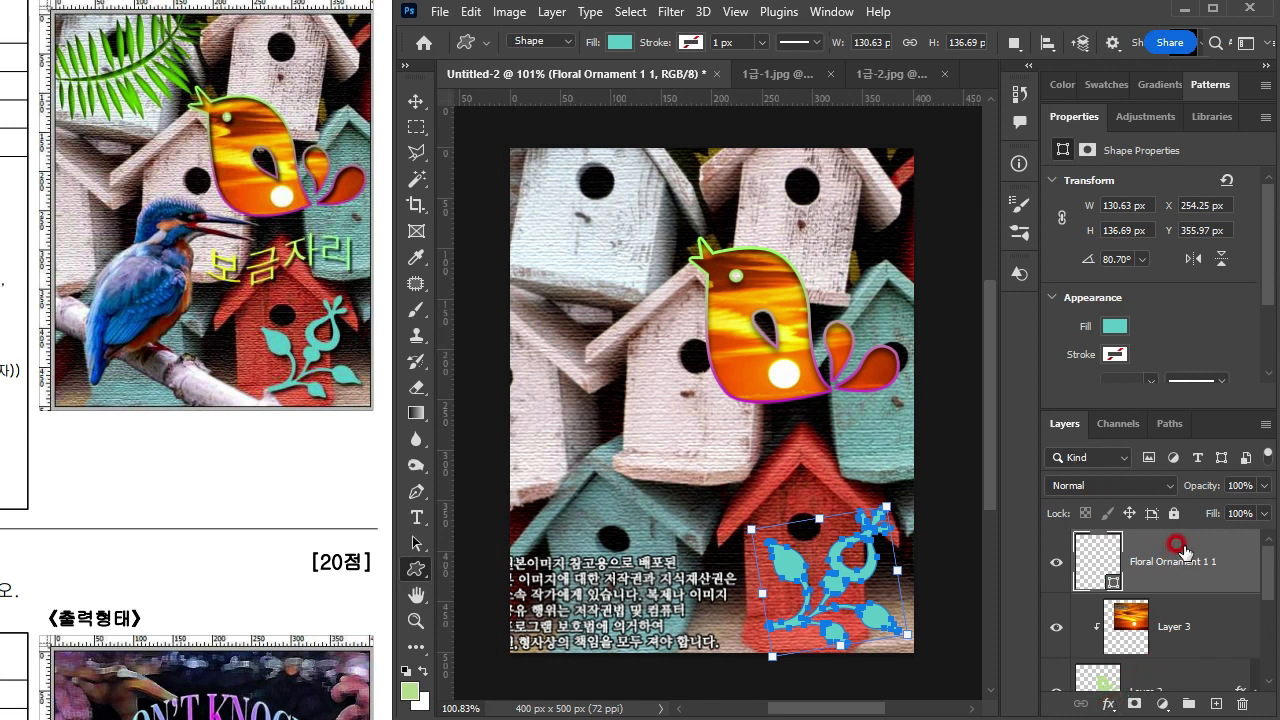
pyautogui.doubleClick(1126, 545)
pyautogui.moveTo(428, 331); pyautogui.dragTo(438, 170)
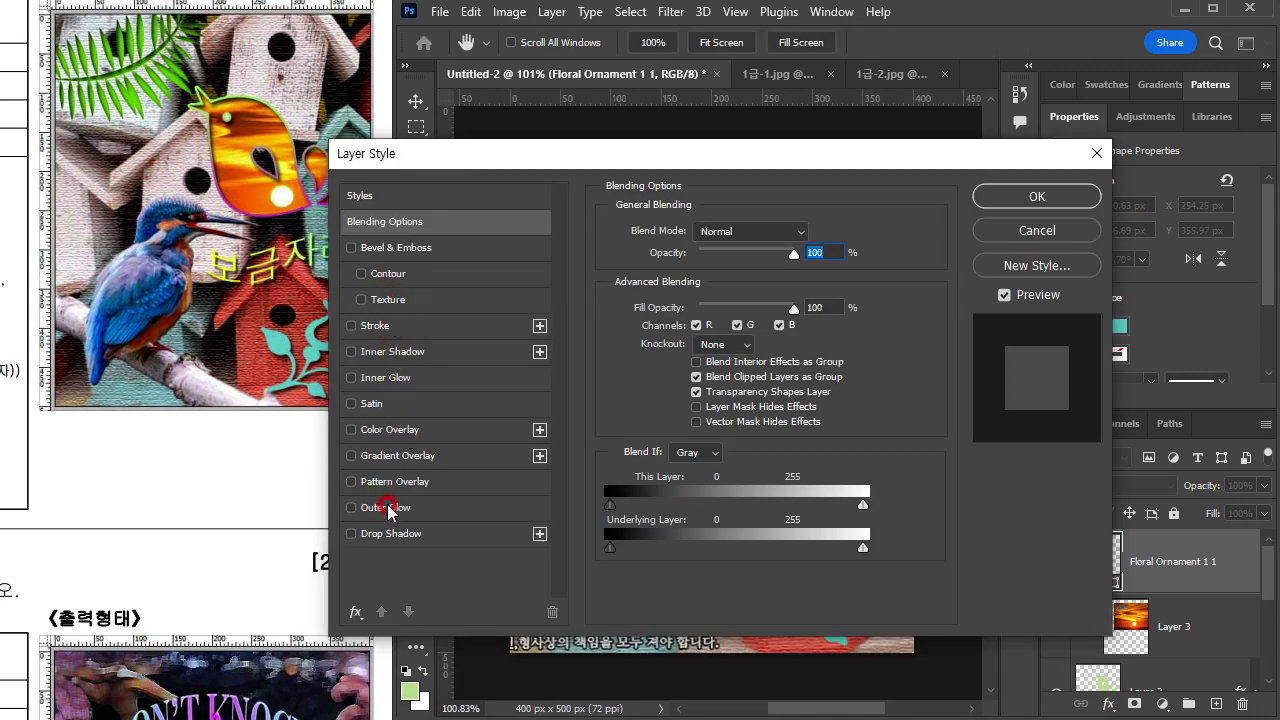
pyautogui.click(390, 533)
pyautogui.moveTo(656, 156); pyautogui.dragTo(689, 57)
pyautogui.moveTo(752, 170); pyautogui.dragTo(785, 168)
# Step: Set the floral ornament's drop shadow size to 5 px
pyautogui.click(824, 221)
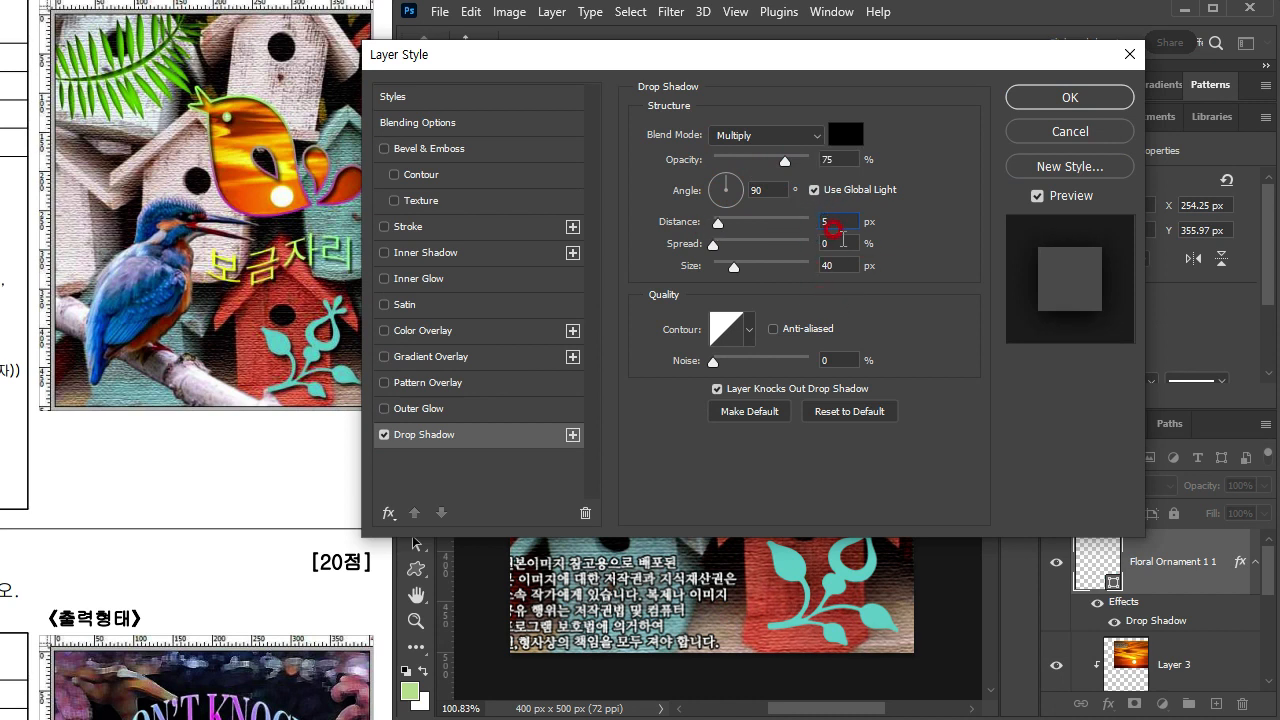
pyautogui.click(838, 265)
pyautogui.write('25')
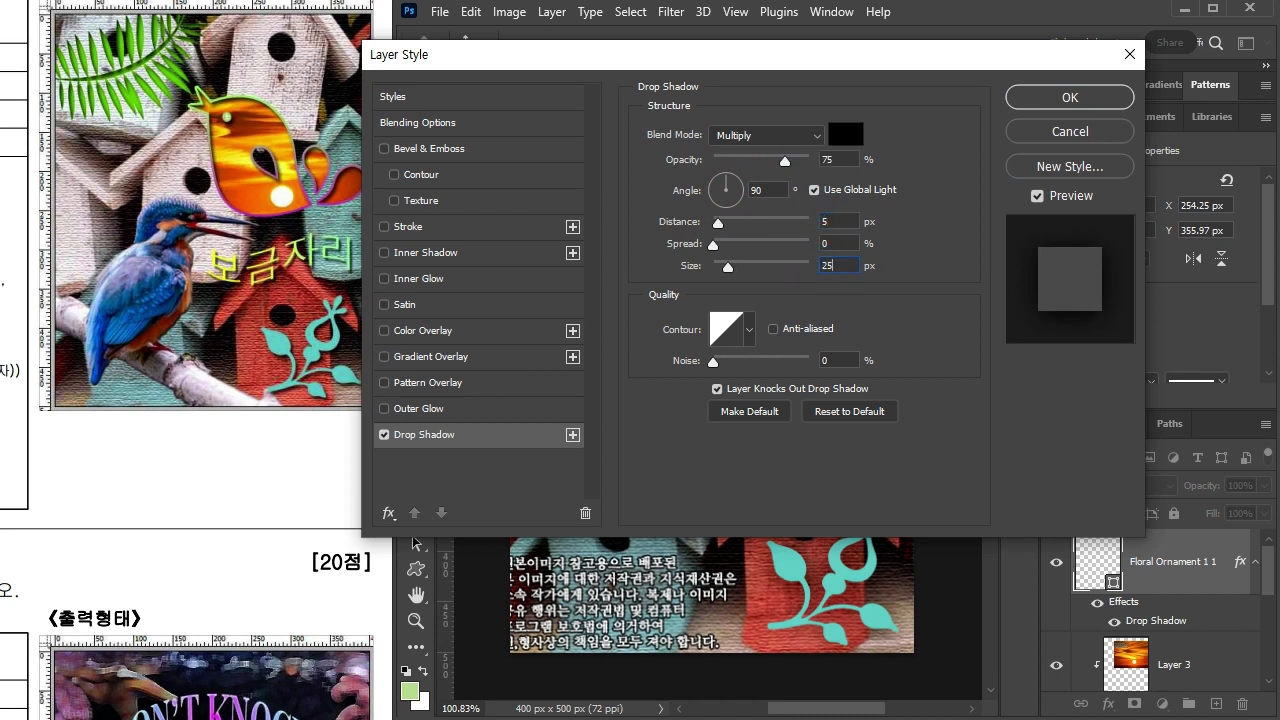
pyautogui.press('BackSpace')
pyautogui.write('5')
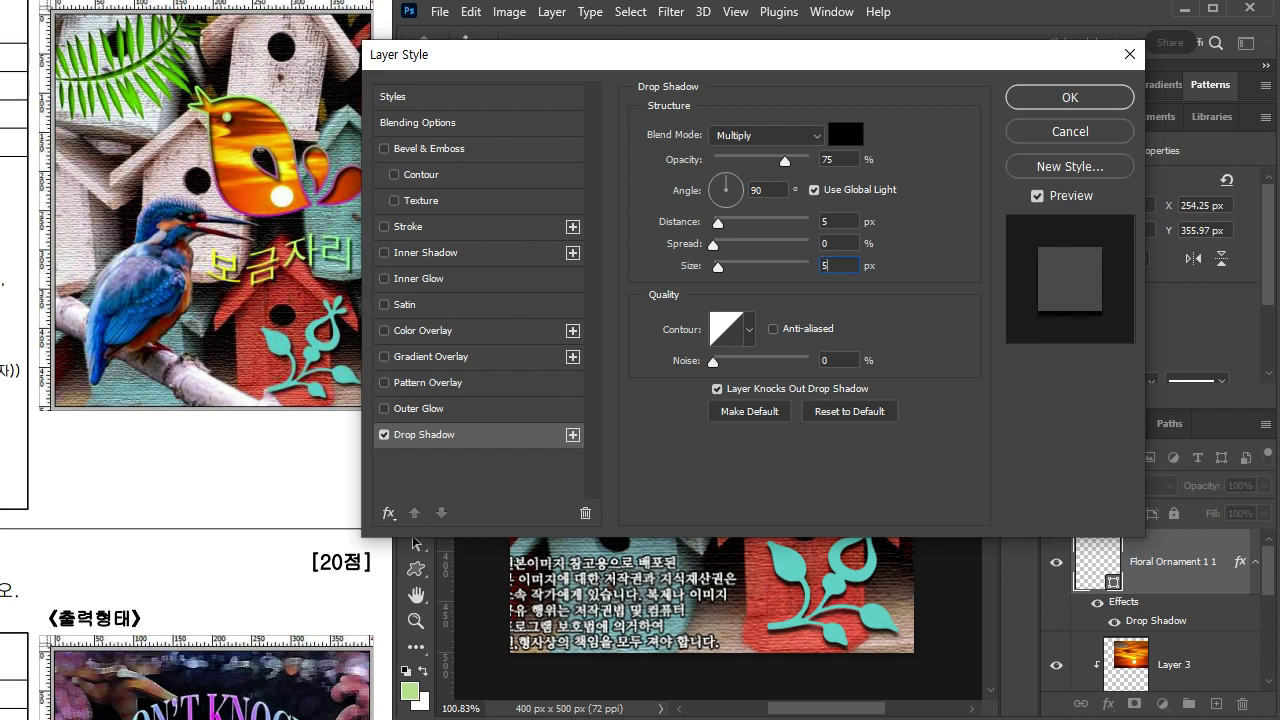
# Step: Set the drop shadow angle to 120°, keep the distance at 5 px, and apply the layer style
pyautogui.click(840, 221)
pyautogui.click(716, 174)
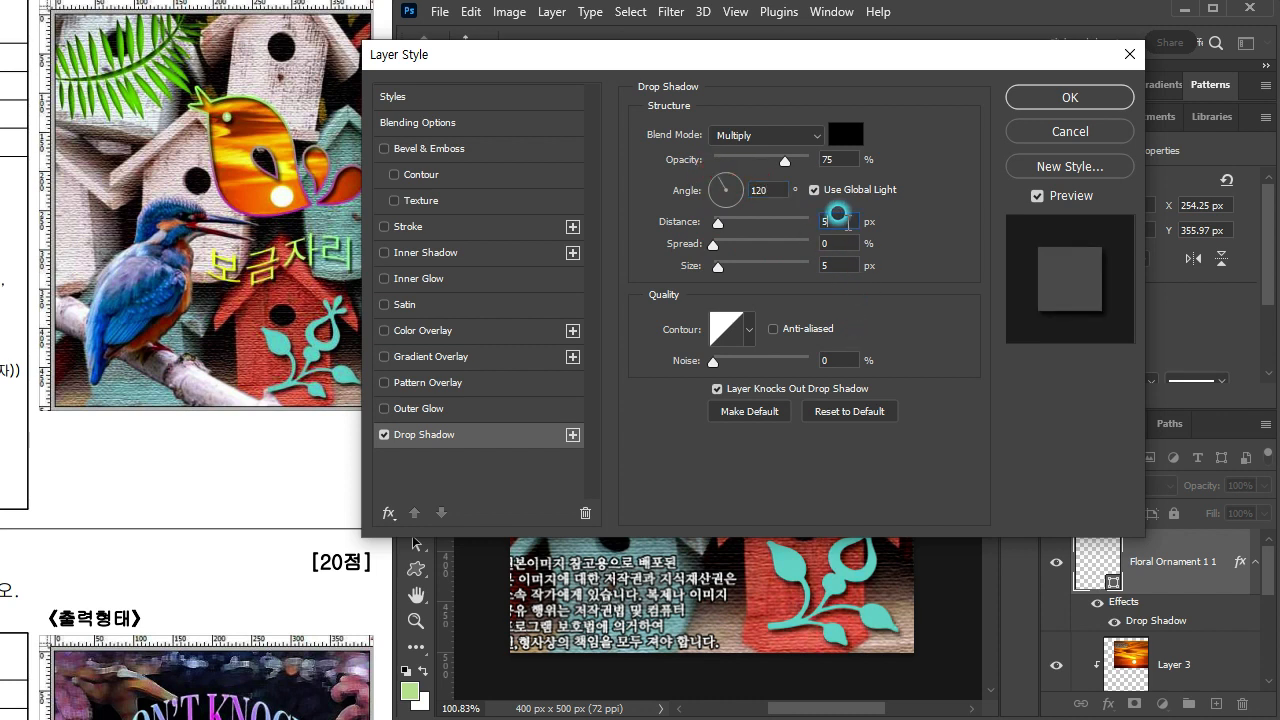
pyautogui.click(835, 265)
pyautogui.click(826, 221)
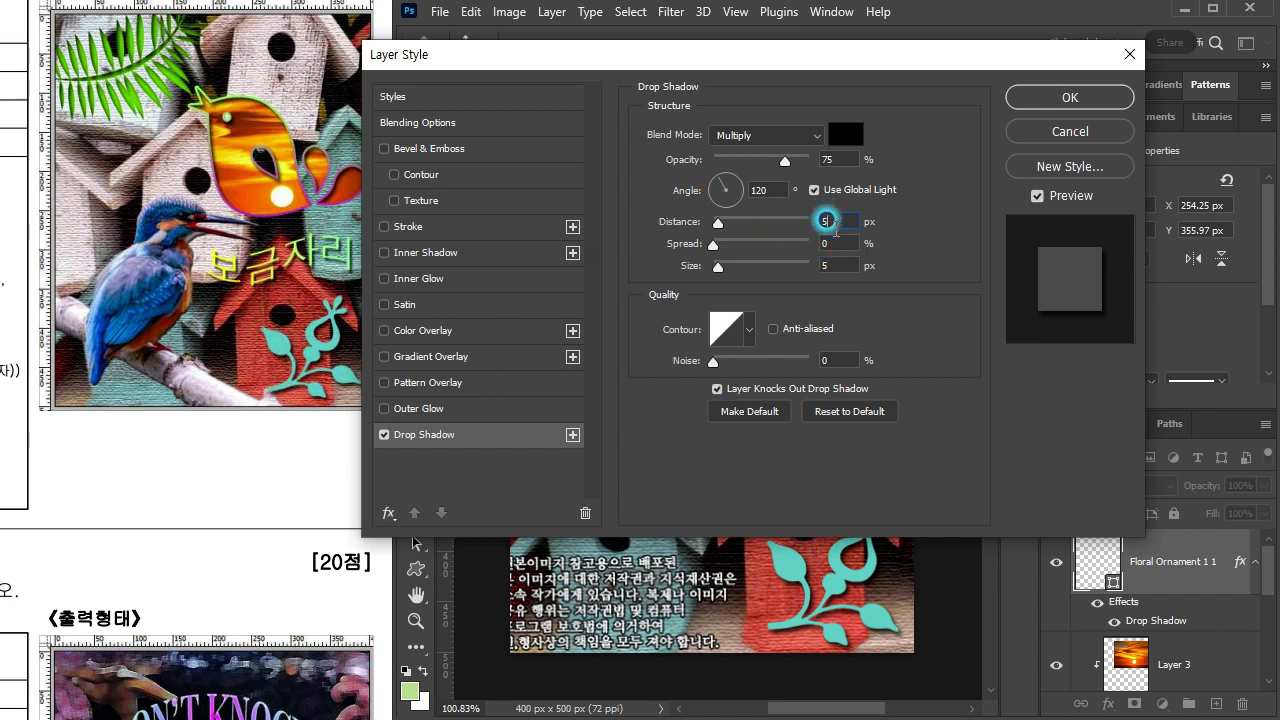
pyautogui.click(835, 264)
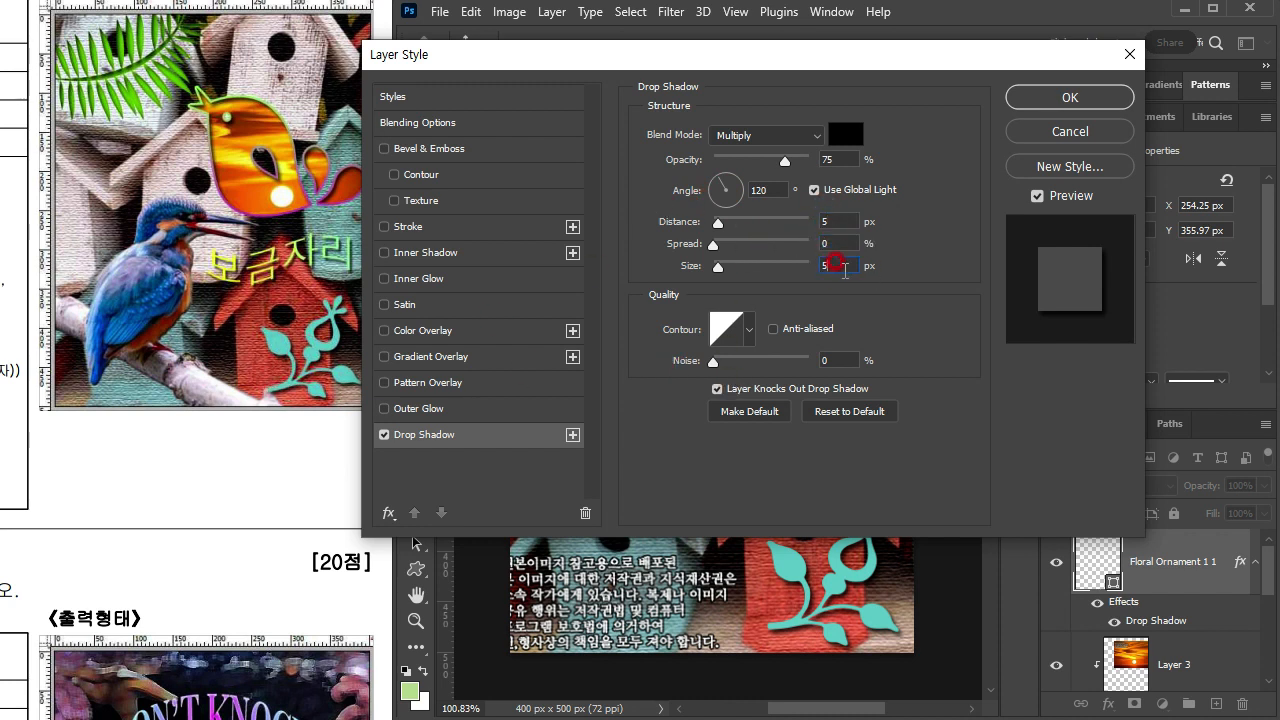
pyautogui.click(1042, 98)
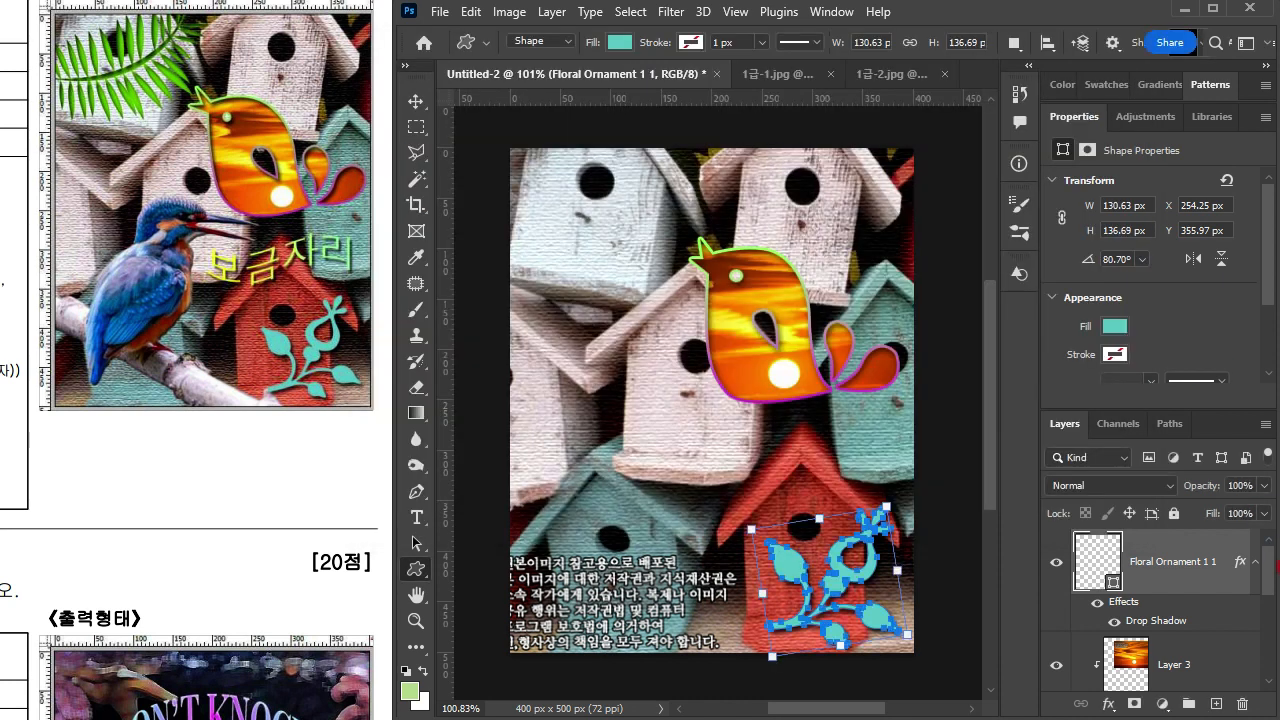
# Step: Add the text 보금자리 above the lower teal birdhouse and select all of it
pyautogui.click(1160, 618)
pyautogui.click(1210, 656)
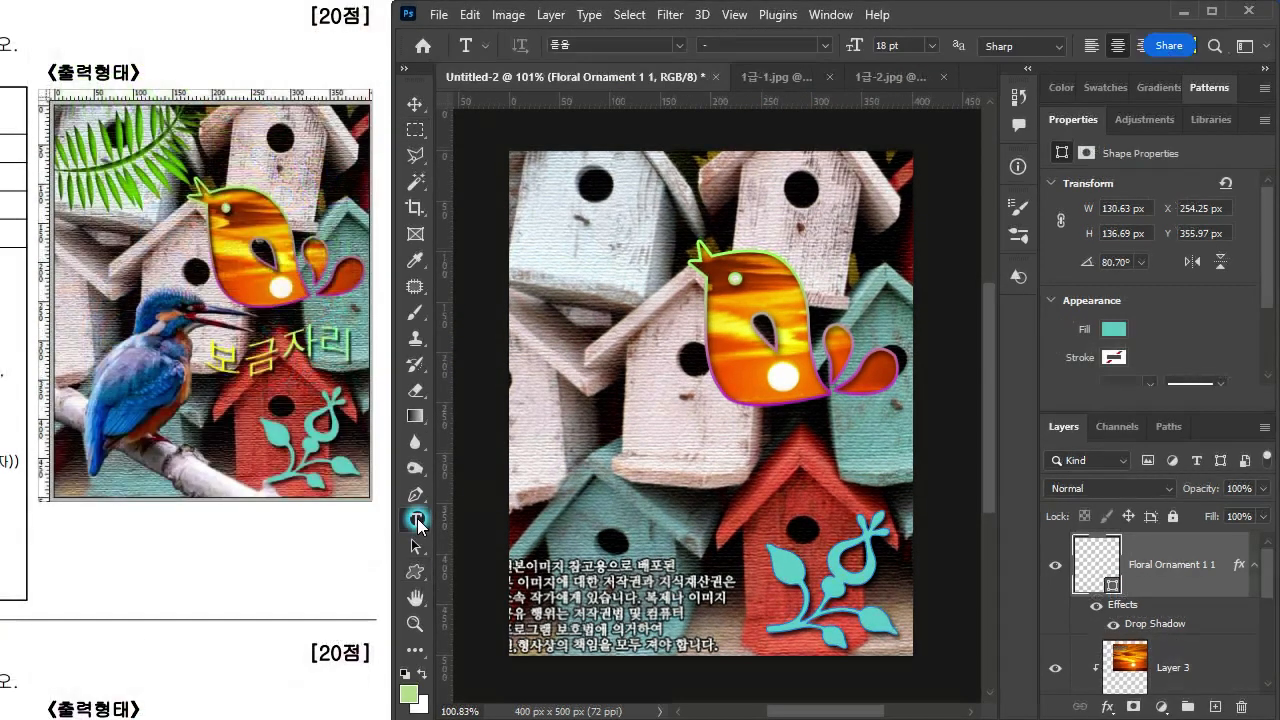
pyautogui.click(415, 518)
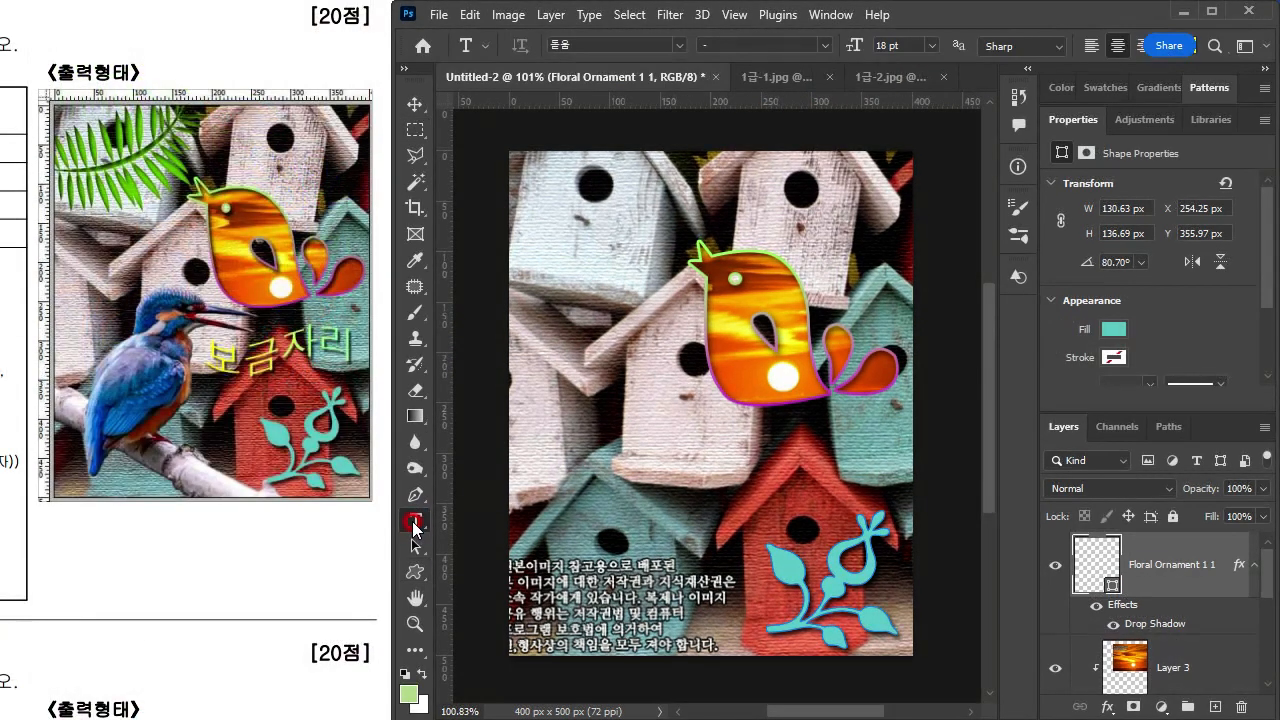
pyautogui.click(624, 436)
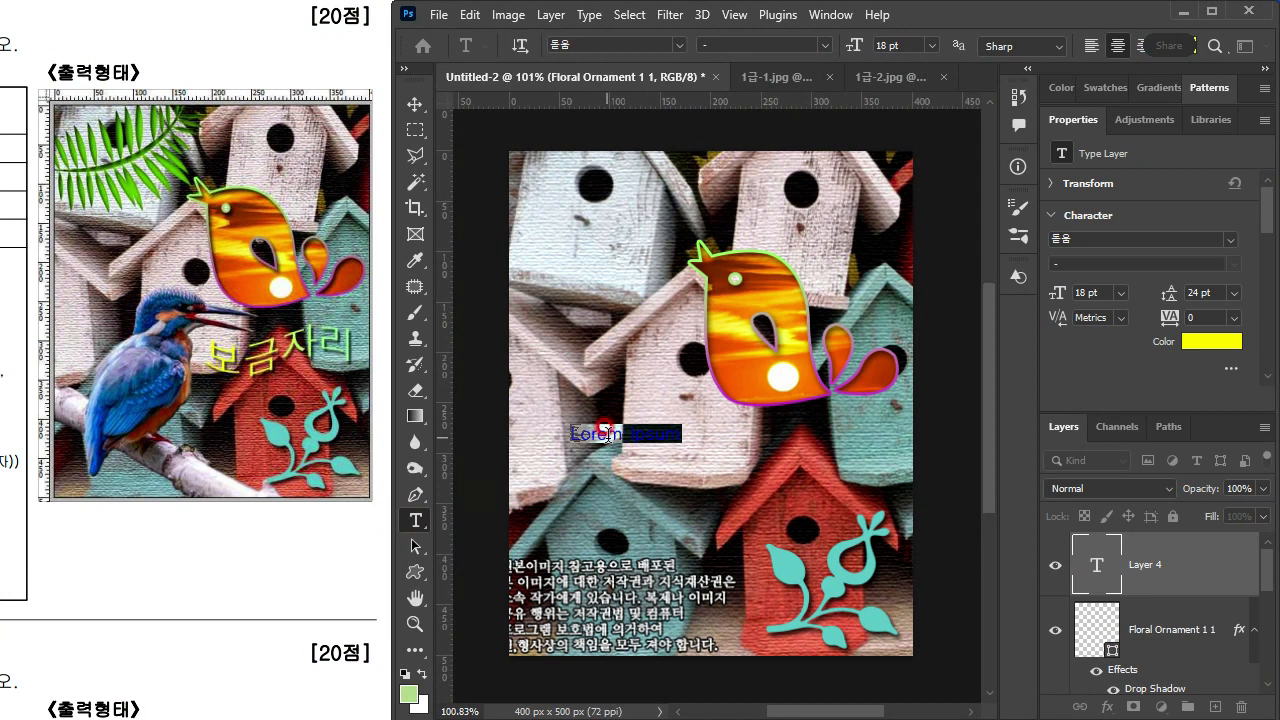
pyautogui.write('보금자리')
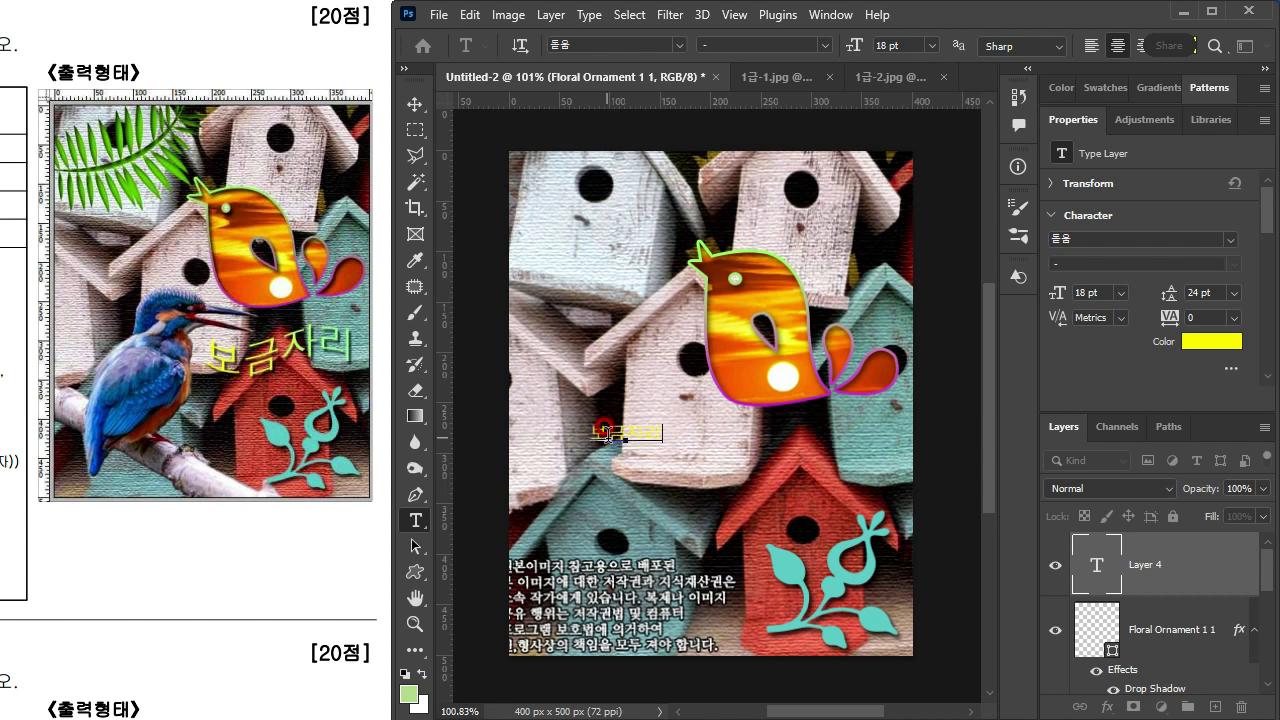
pyautogui.hotkey('ctrl', 'a')
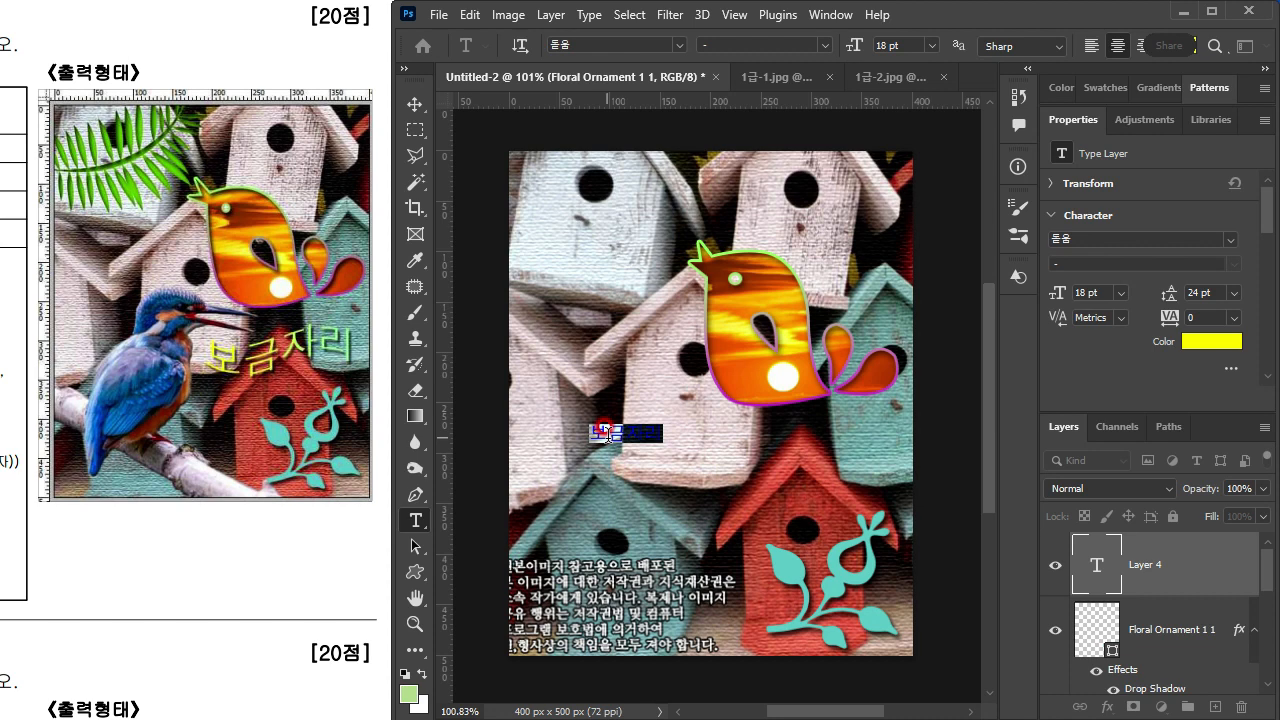
# Step: Check the text conditions on the exam sheet, commit the 보금자리 text and reselect all its characters
pyautogui.moveTo(98, 598); pyautogui.dragTo(421, 558)
pyautogui.moveTo(216, 572); pyautogui.dragTo(458, 572)
pyautogui.moveTo(330, 562); pyautogui.dragTo(162, 580)
pyautogui.moveTo(424, 592); pyautogui.dragTo(233, 602)
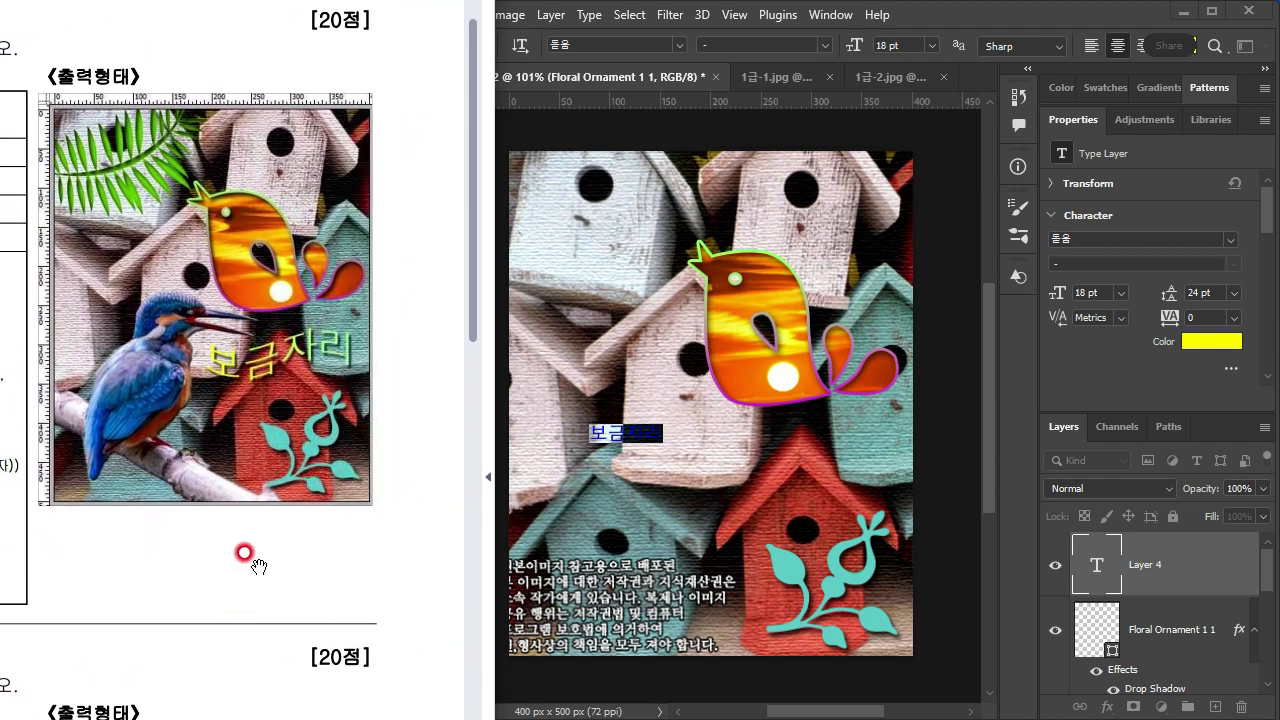
pyautogui.moveTo(277, 511); pyautogui.dragTo(252, 517)
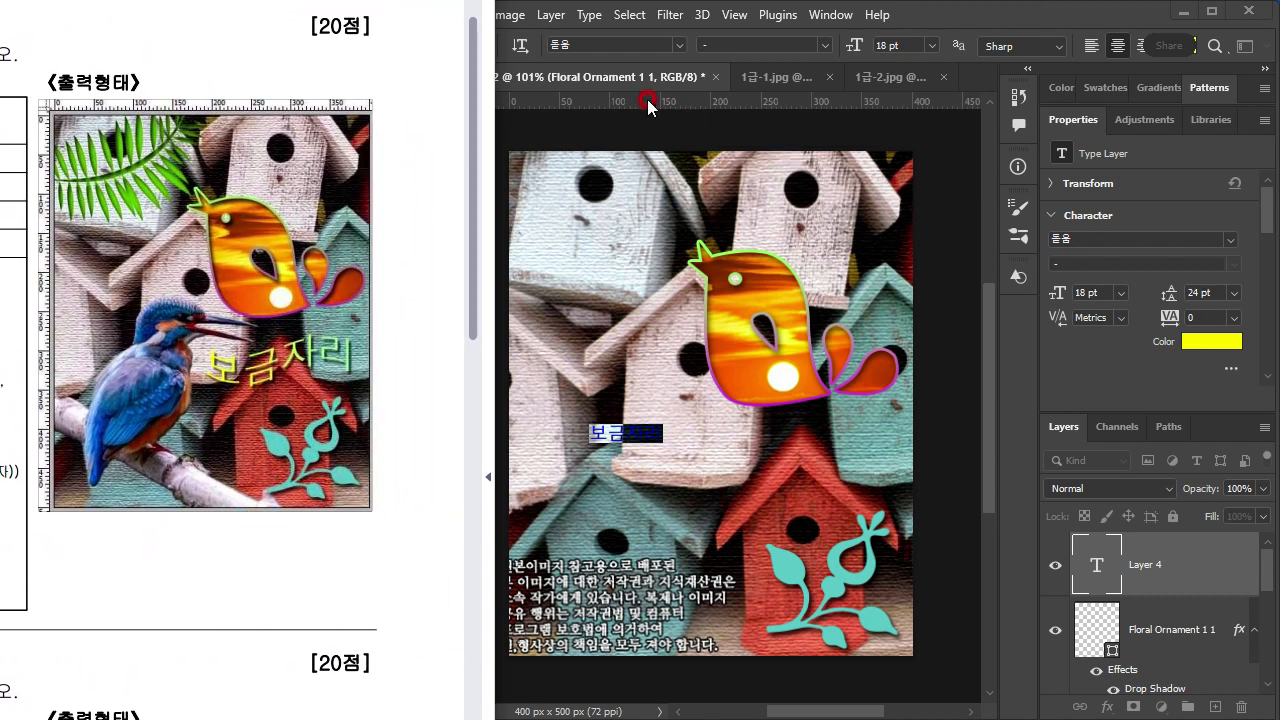
pyautogui.click(589, 46)
pyautogui.click(914, 44)
pyautogui.click(1131, 569)
pyautogui.click(1098, 563)
pyautogui.doubleClick(1098, 563)
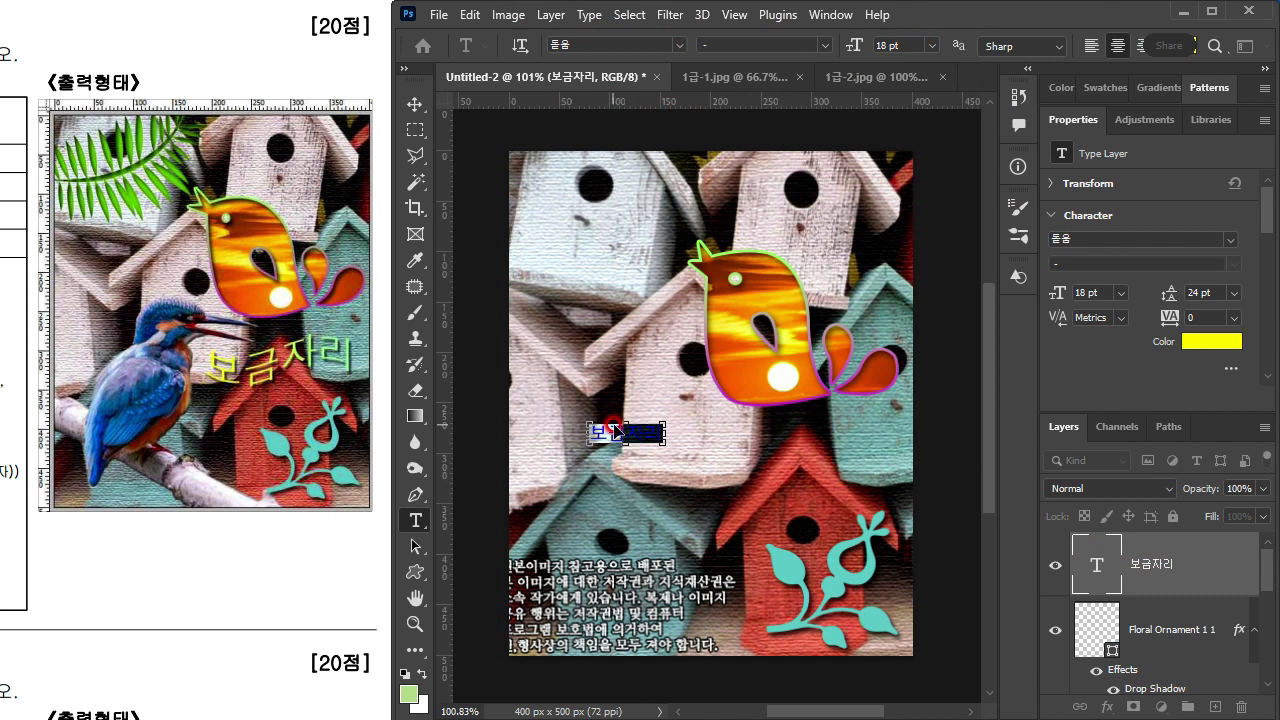
# Step: Set the font size of the 보금자리 text to 48 pt
pyautogui.hotkey('ctrl', 't')
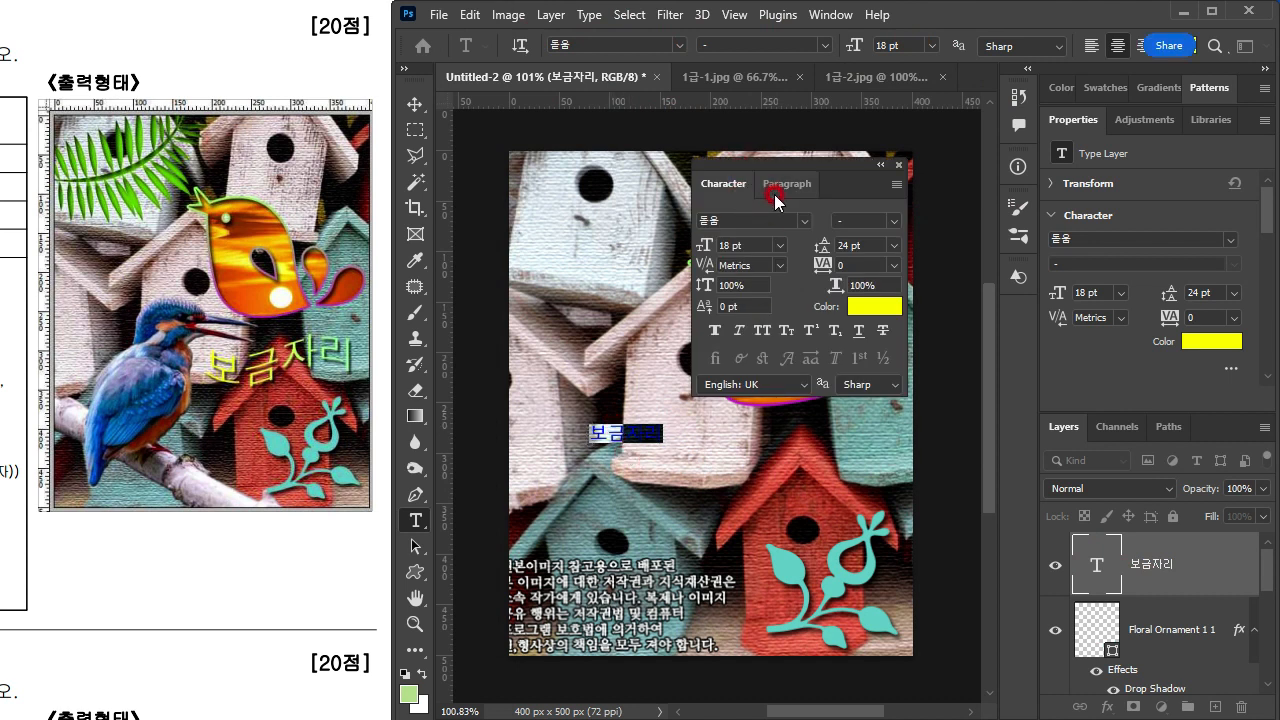
pyautogui.click(801, 228)
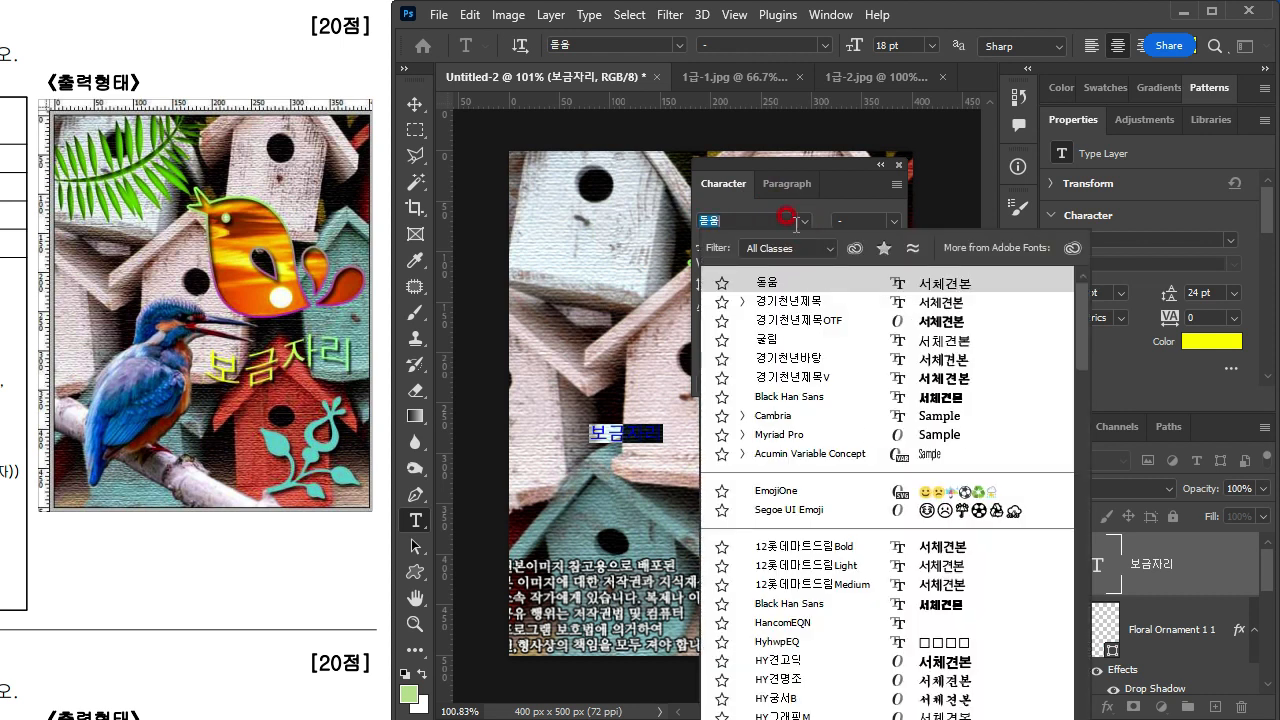
pyautogui.click(757, 245)
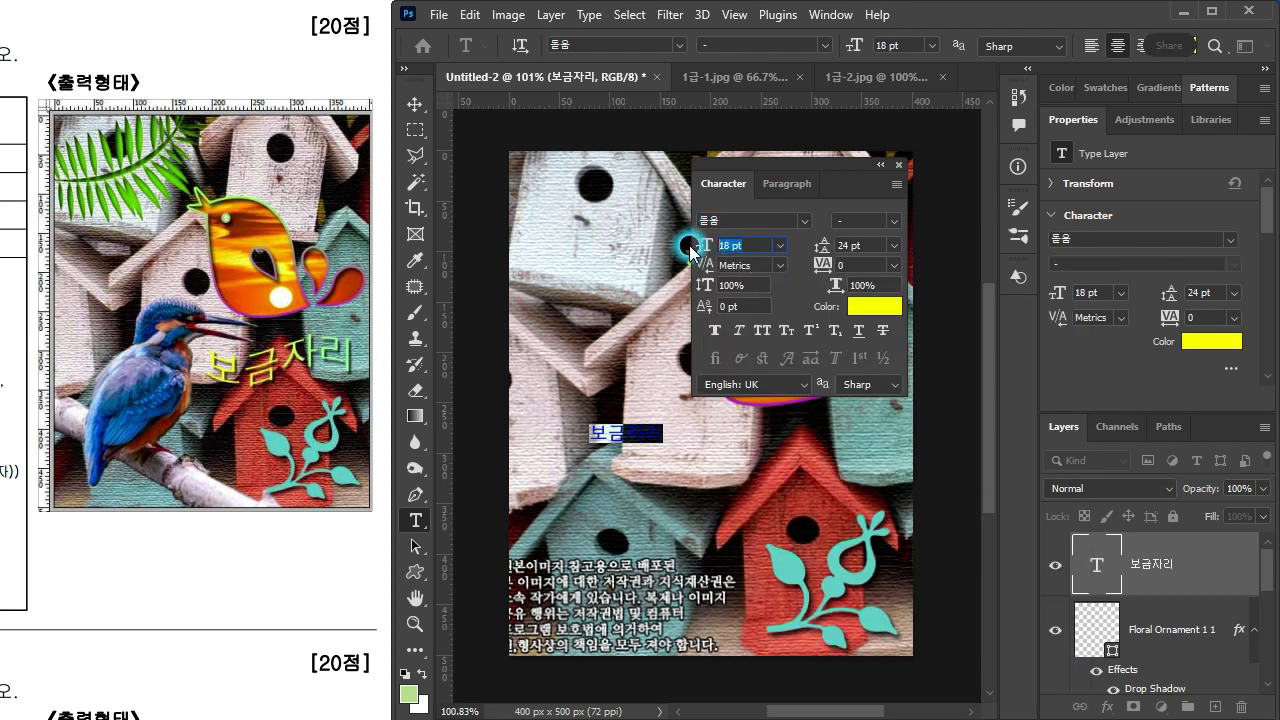
pyautogui.write('48')
pyautogui.press('Return')
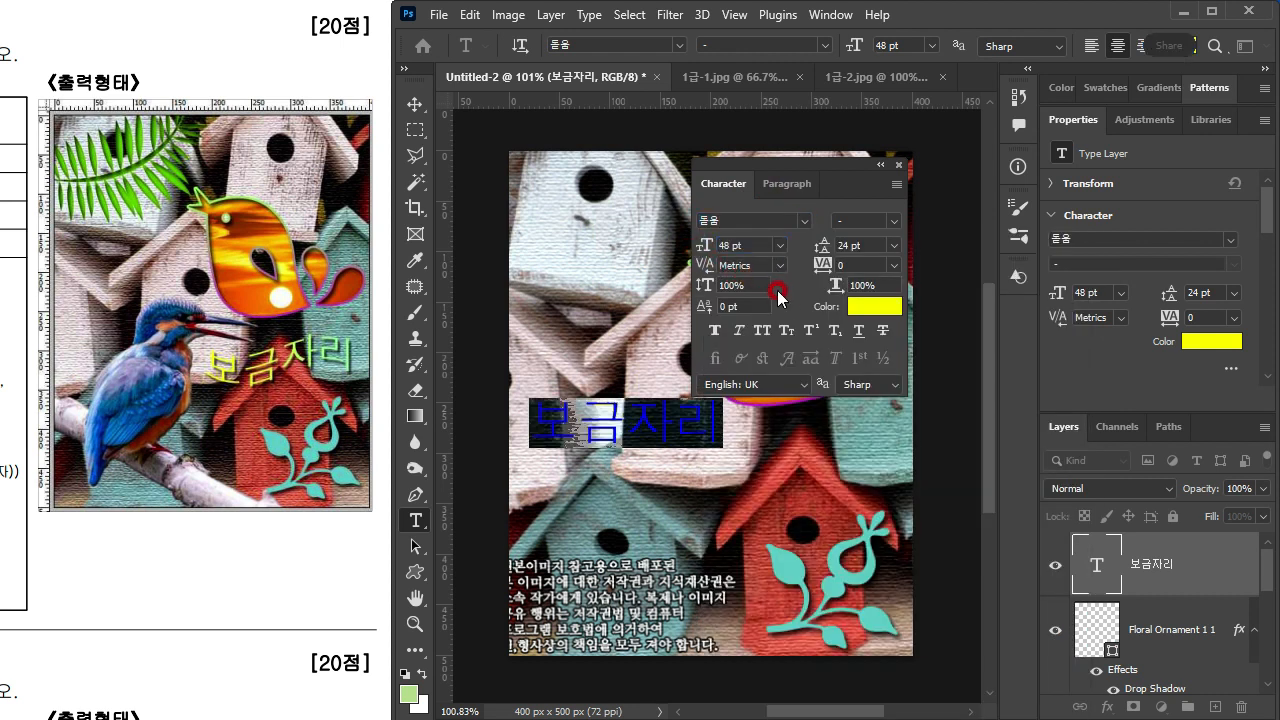
pyautogui.click(898, 169)
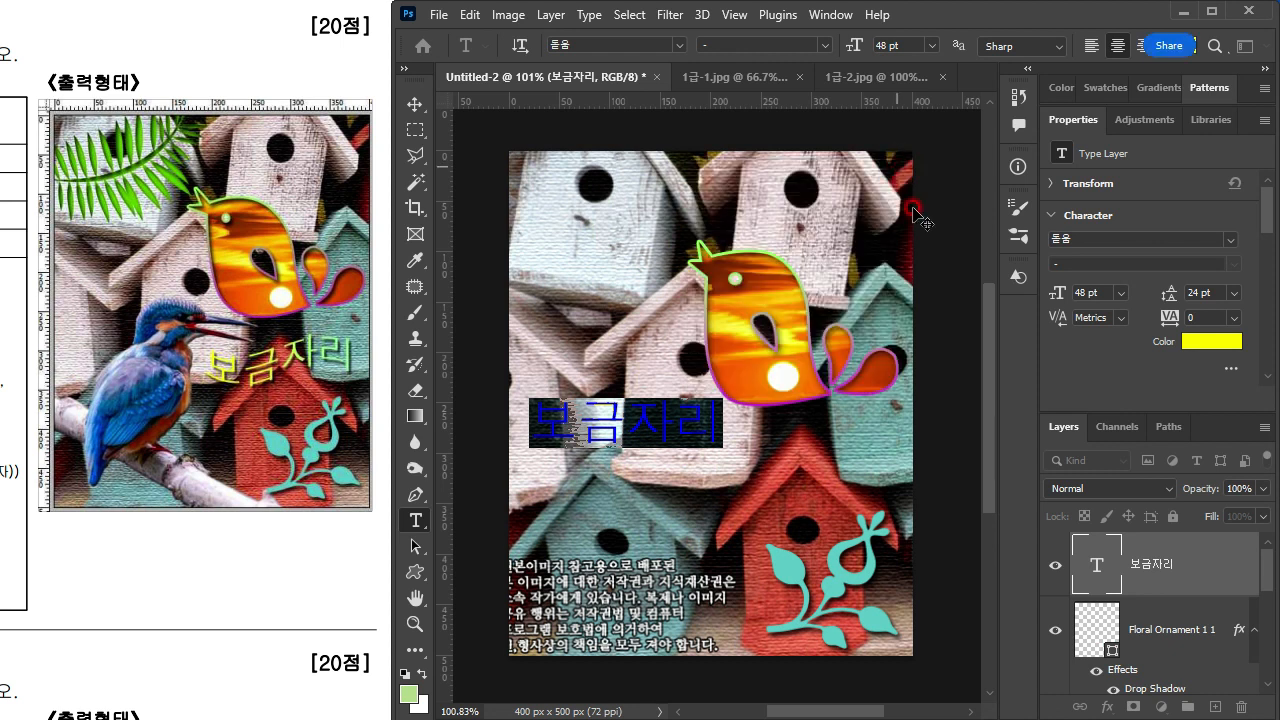
# Step: Commit the text edit and switch to the Rectangular Marquee tool
pyautogui.click(1127, 568)
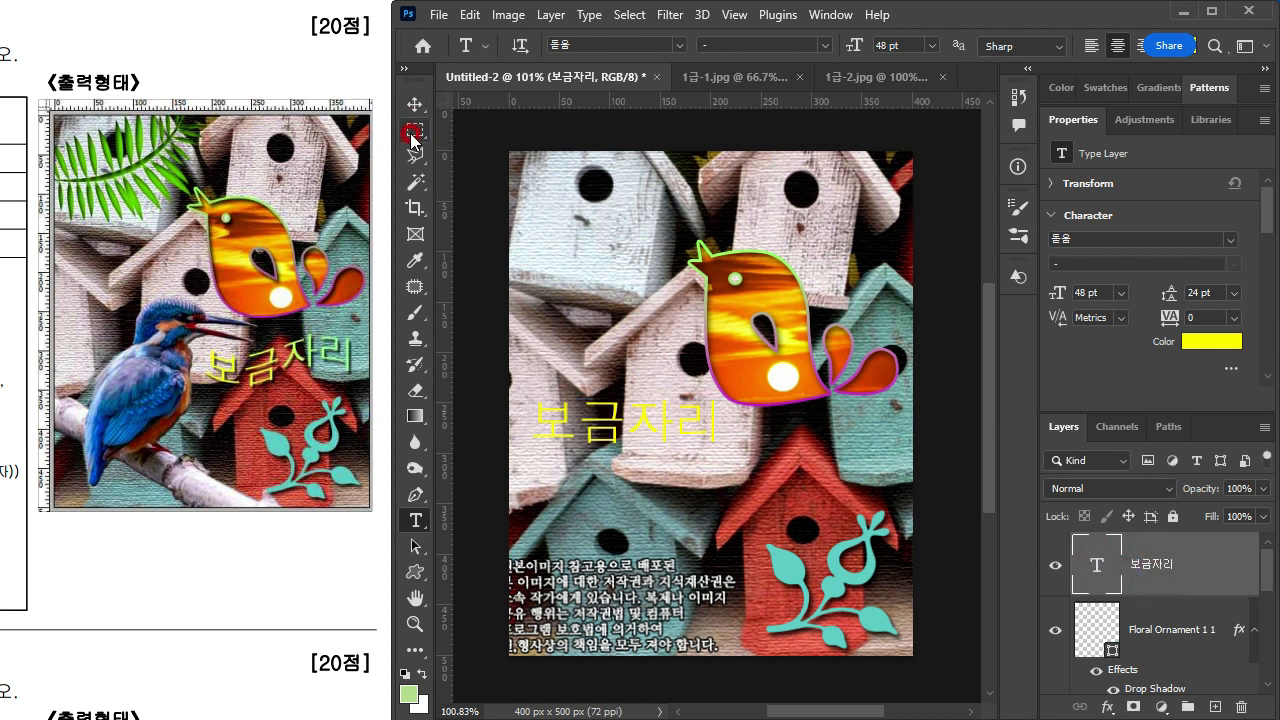
pyautogui.click(414, 125)
pyautogui.click(414, 107)
pyautogui.click(415, 126)
pyautogui.rightClick(723, 414)
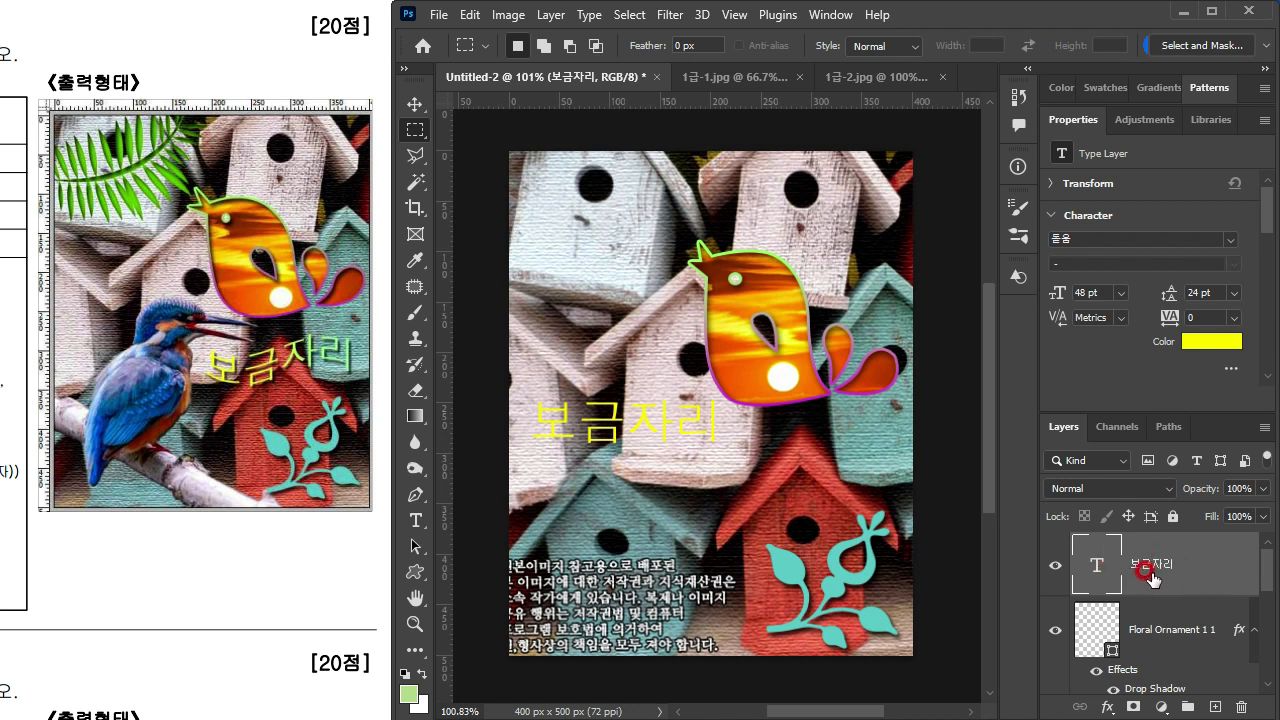
# Step: Add a Gradient Overlay to the 보금자리 text layer and check its required colours on the exam sheet
pyautogui.doubleClick(1200, 568)
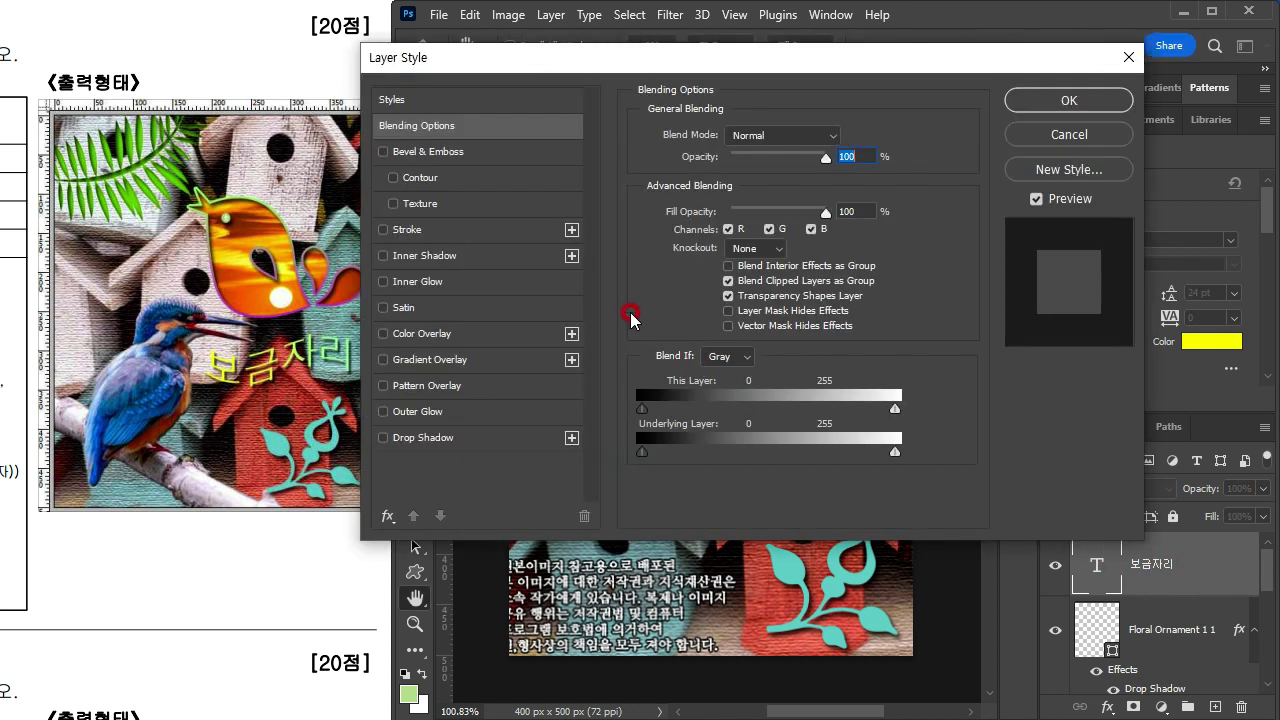
pyautogui.click(433, 358)
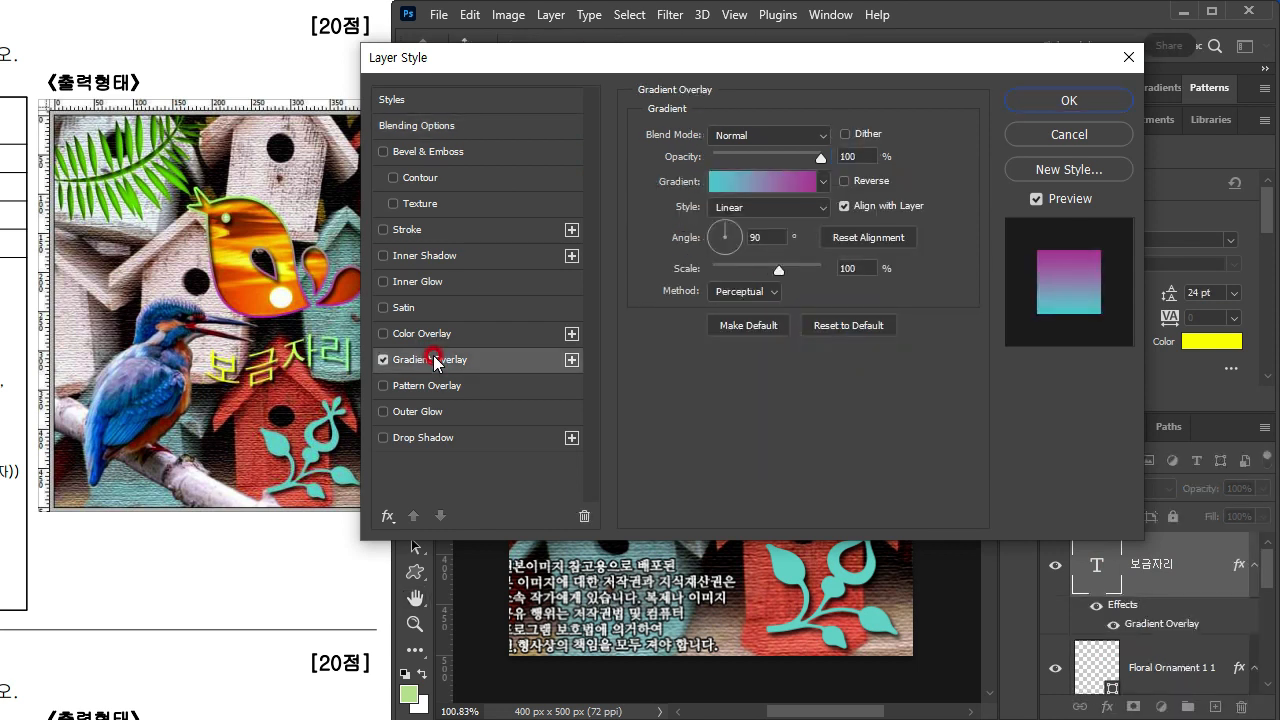
pyautogui.moveTo(494, 2); pyautogui.dragTo(548, 2)
pyautogui.moveTo(178, 478); pyautogui.dragTo(516, 424)
pyautogui.moveTo(178, 566); pyautogui.dragTo(271, 439)
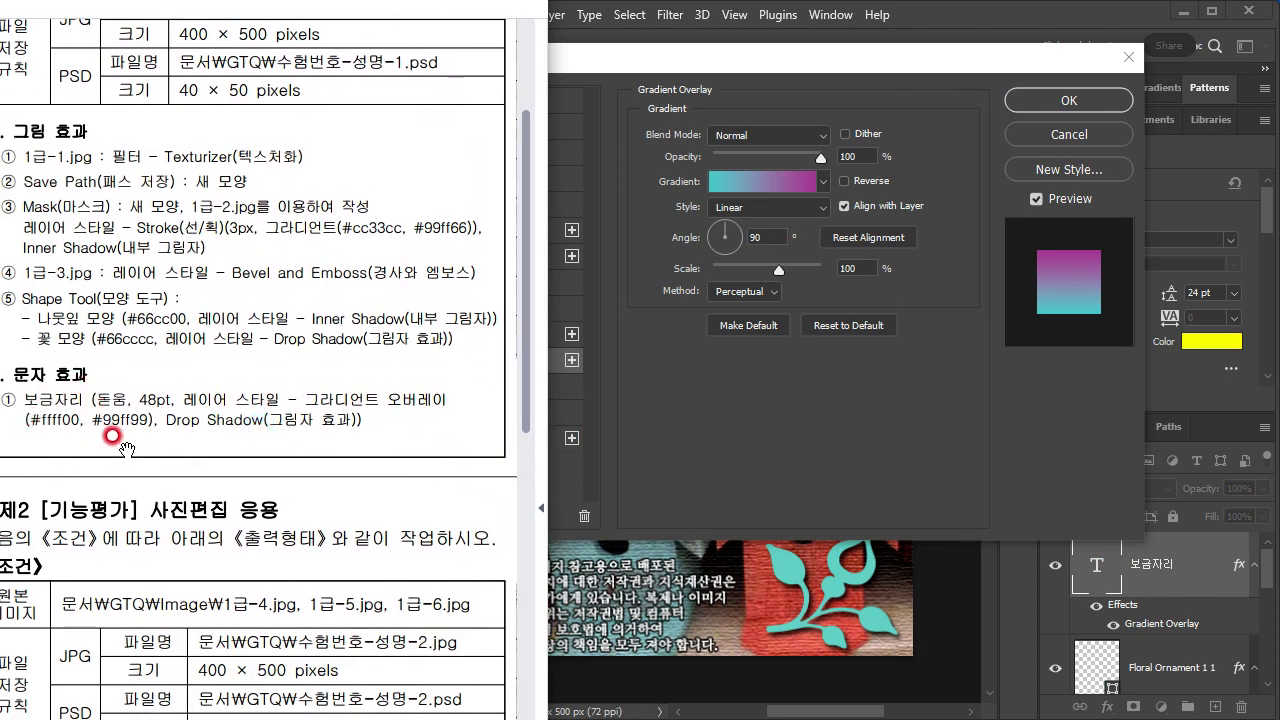
pyautogui.click(785, 135)
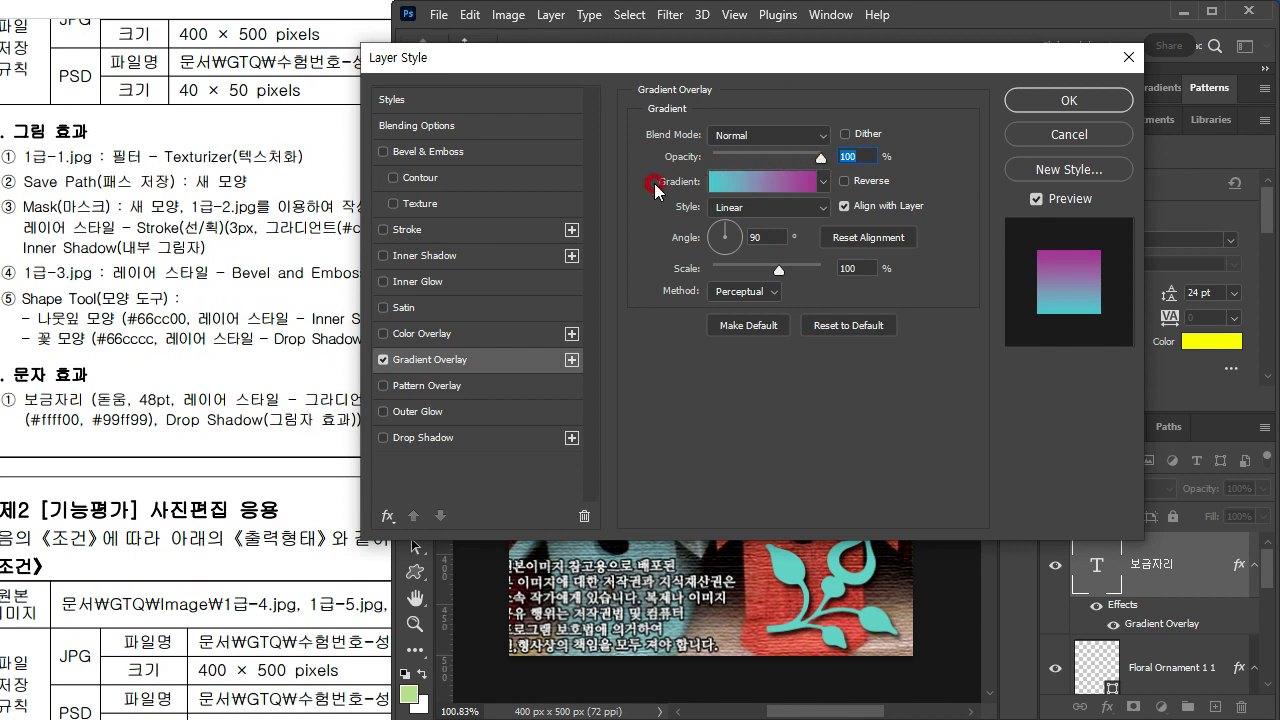
# Step: Set the starting colour stop of the text's overlay gradient to #ffff00
pyautogui.click(767, 186)
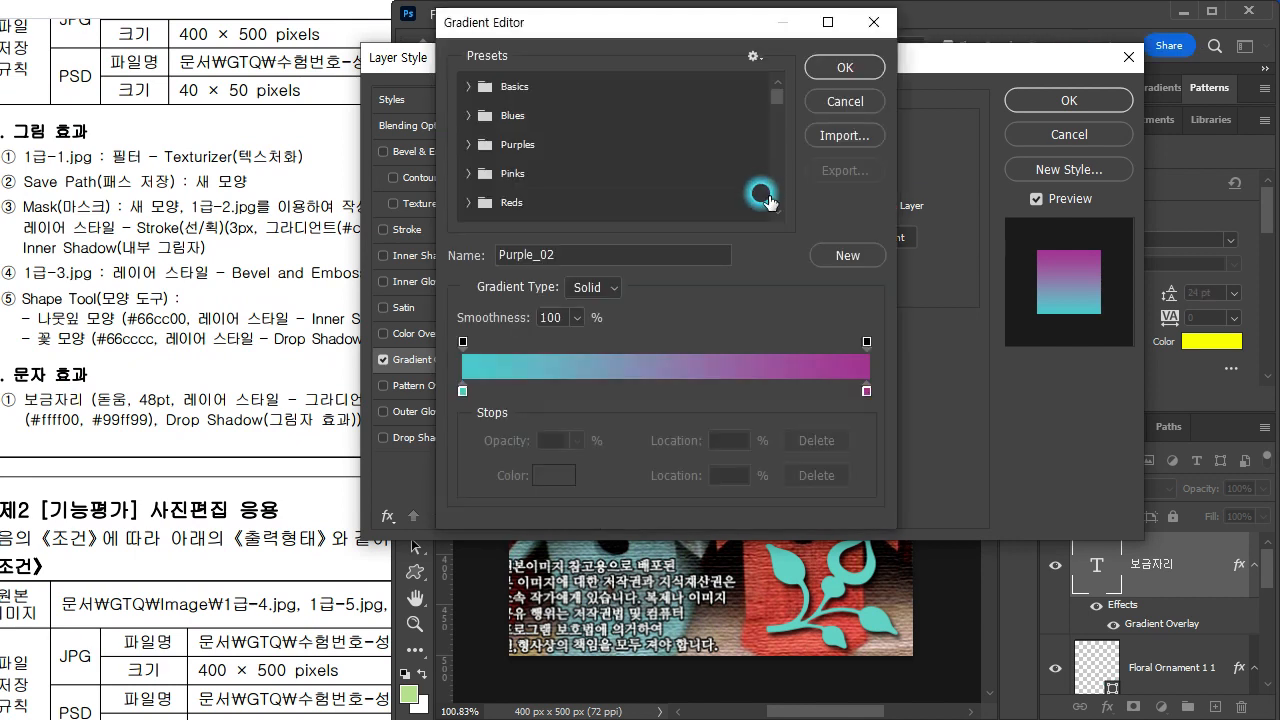
pyautogui.doubleClick(461, 393)
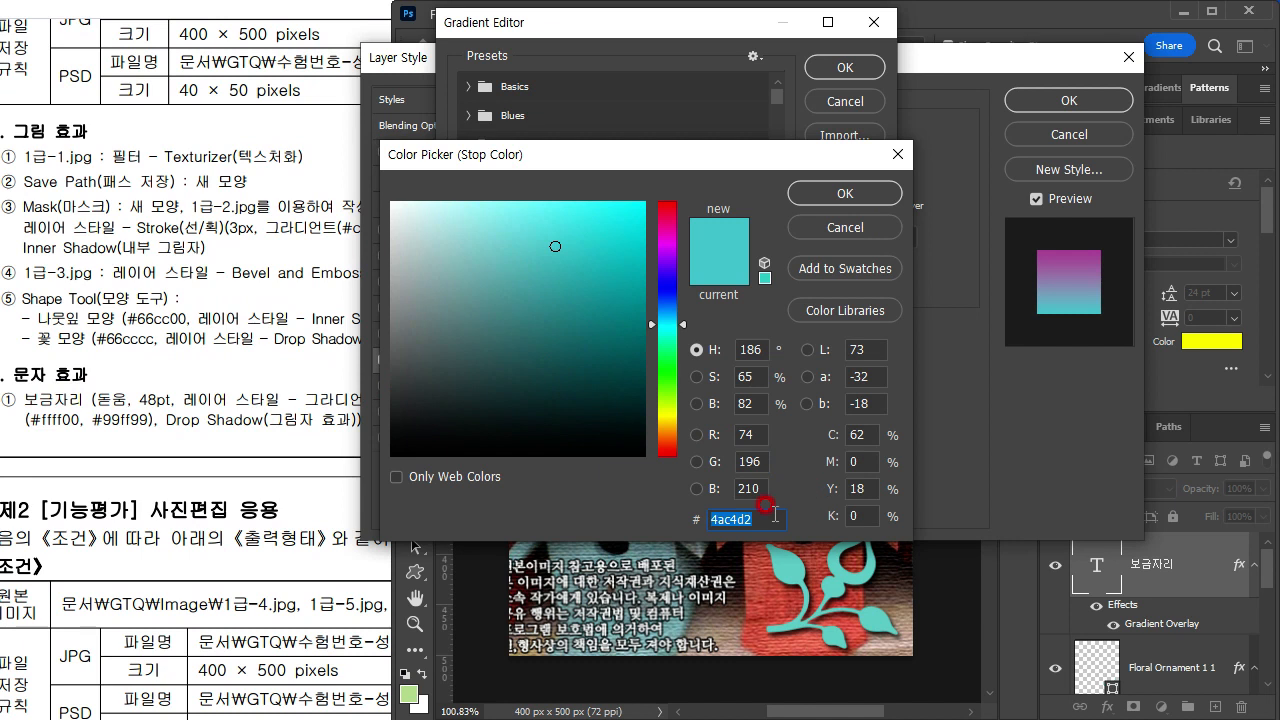
pyautogui.write('ff0')
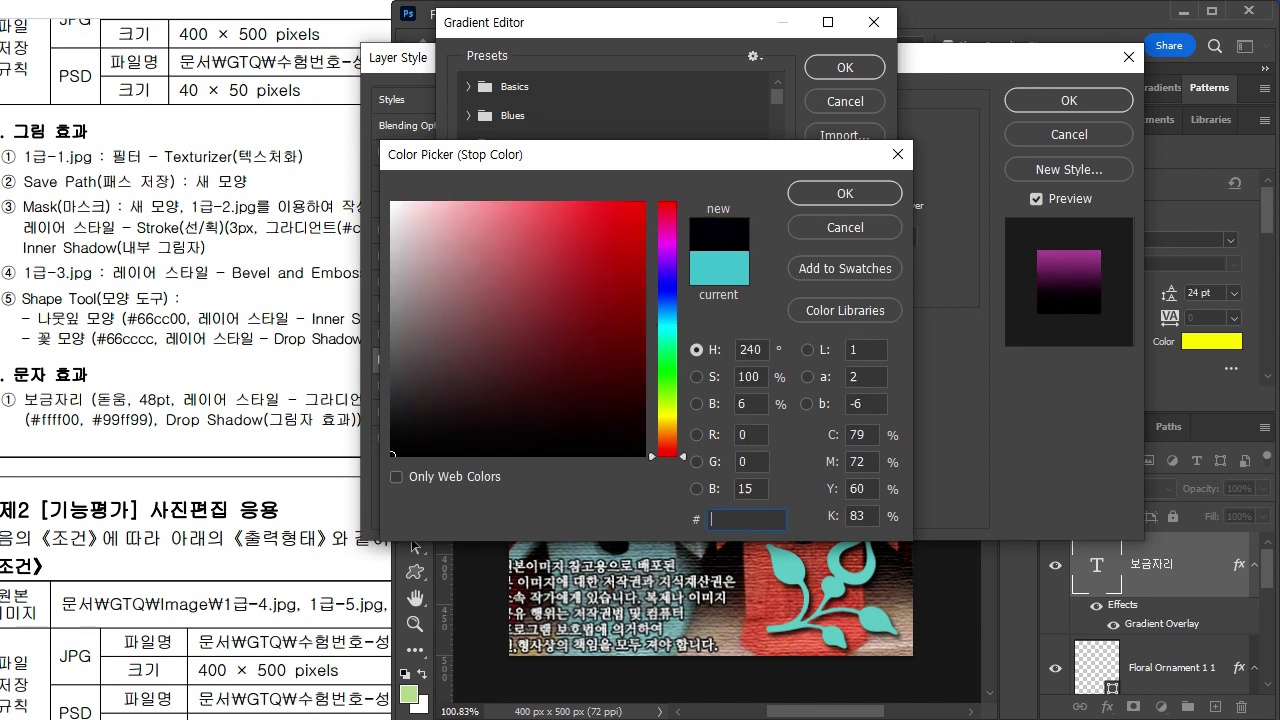
pyautogui.click(748, 516)
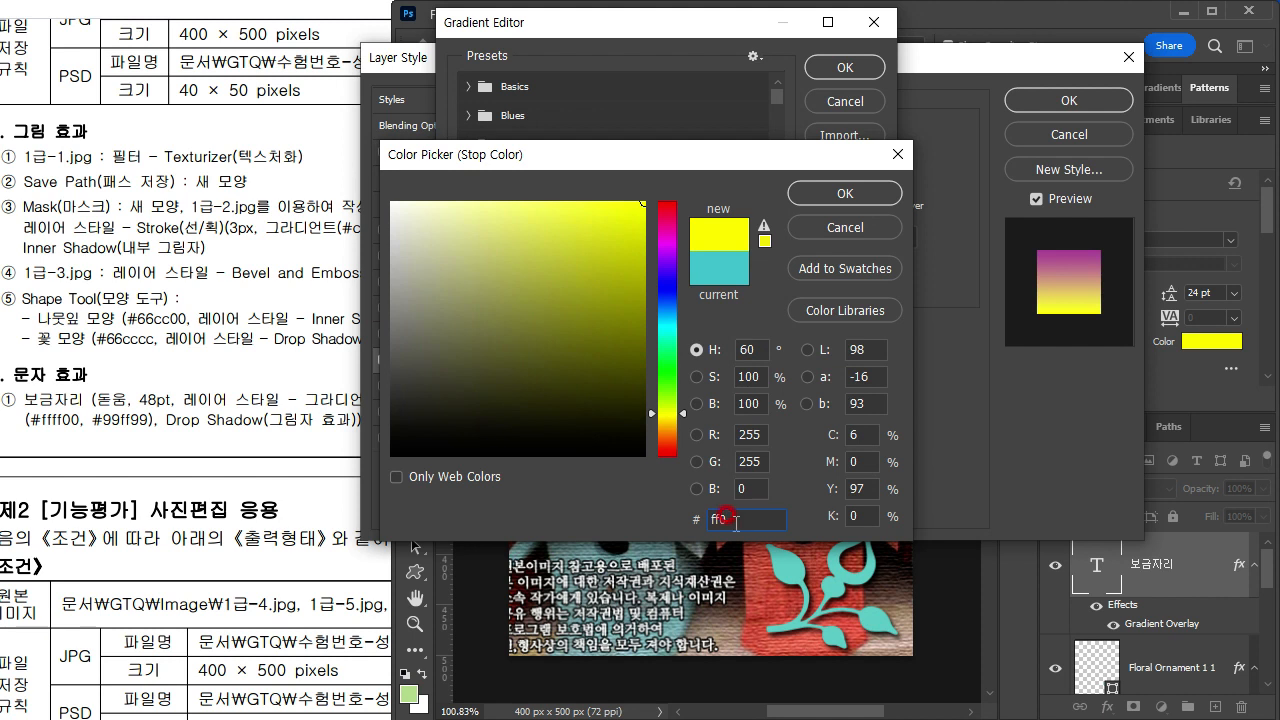
pyautogui.click(830, 193)
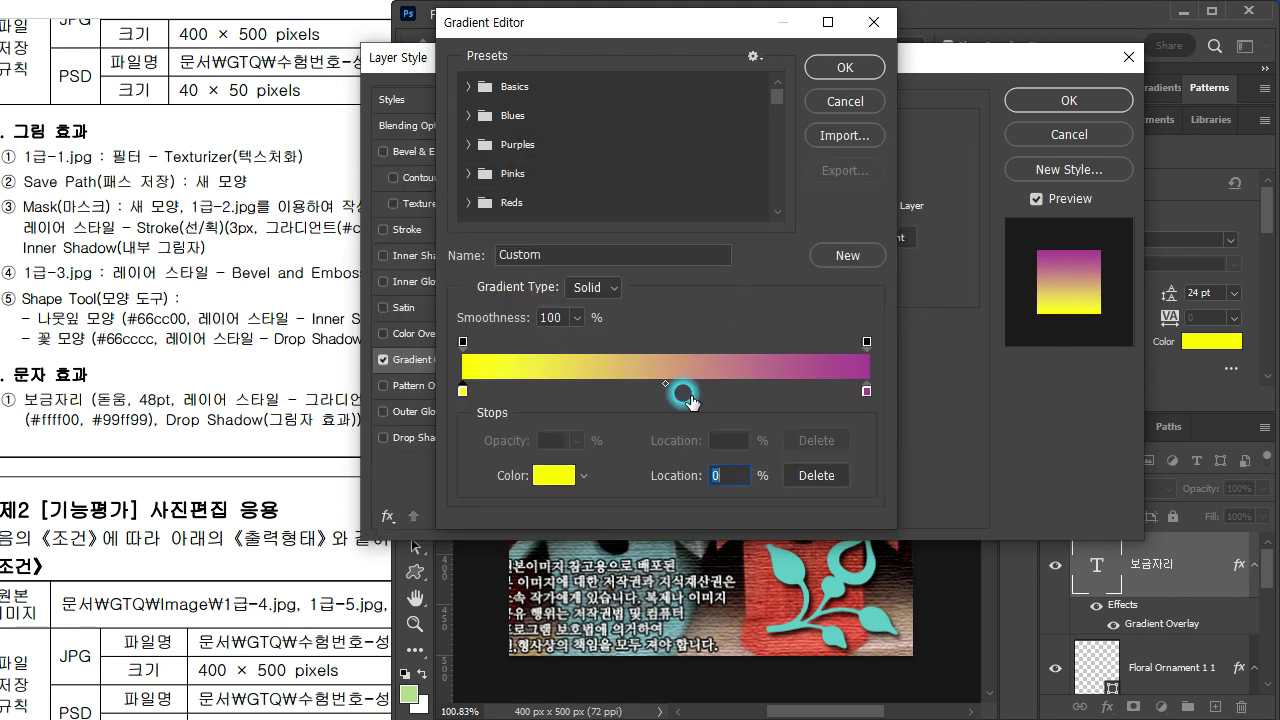
# Step: Set the ending colour stop of the text's overlay gradient to #99ff99 and accept the gradient
pyautogui.click(867, 390)
pyautogui.doubleClick(867, 390)
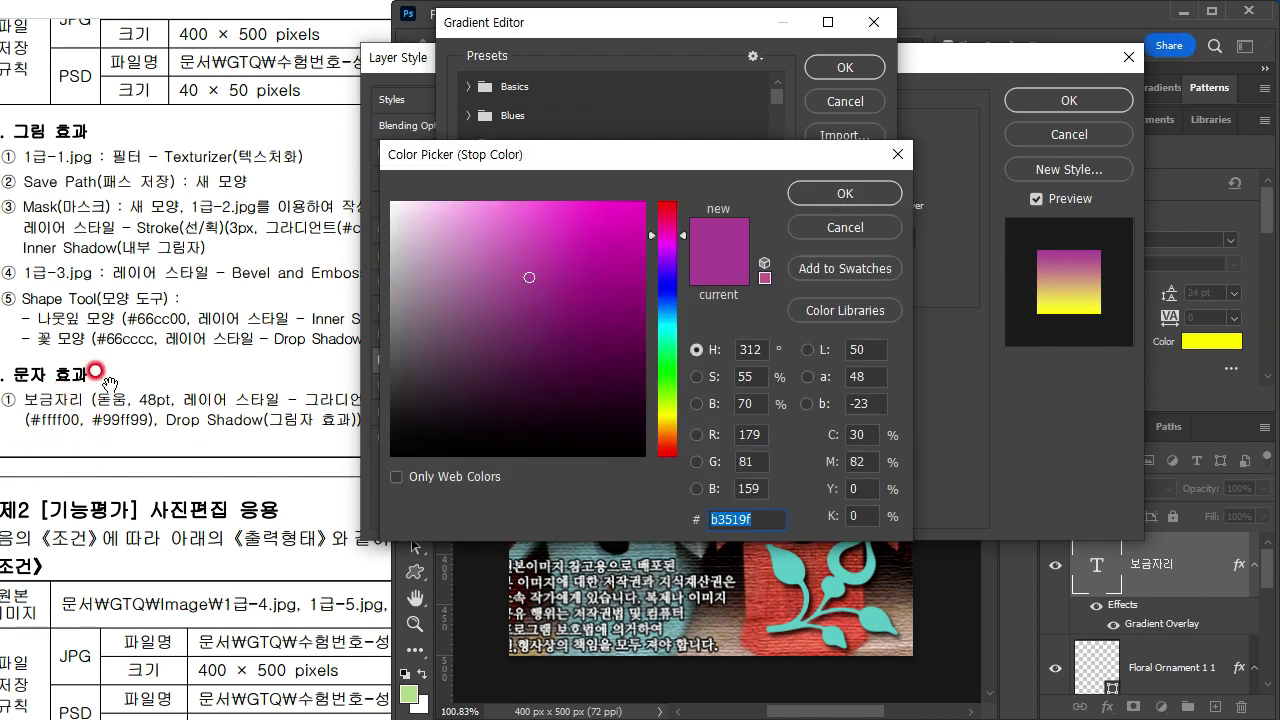
pyautogui.write('9f9')
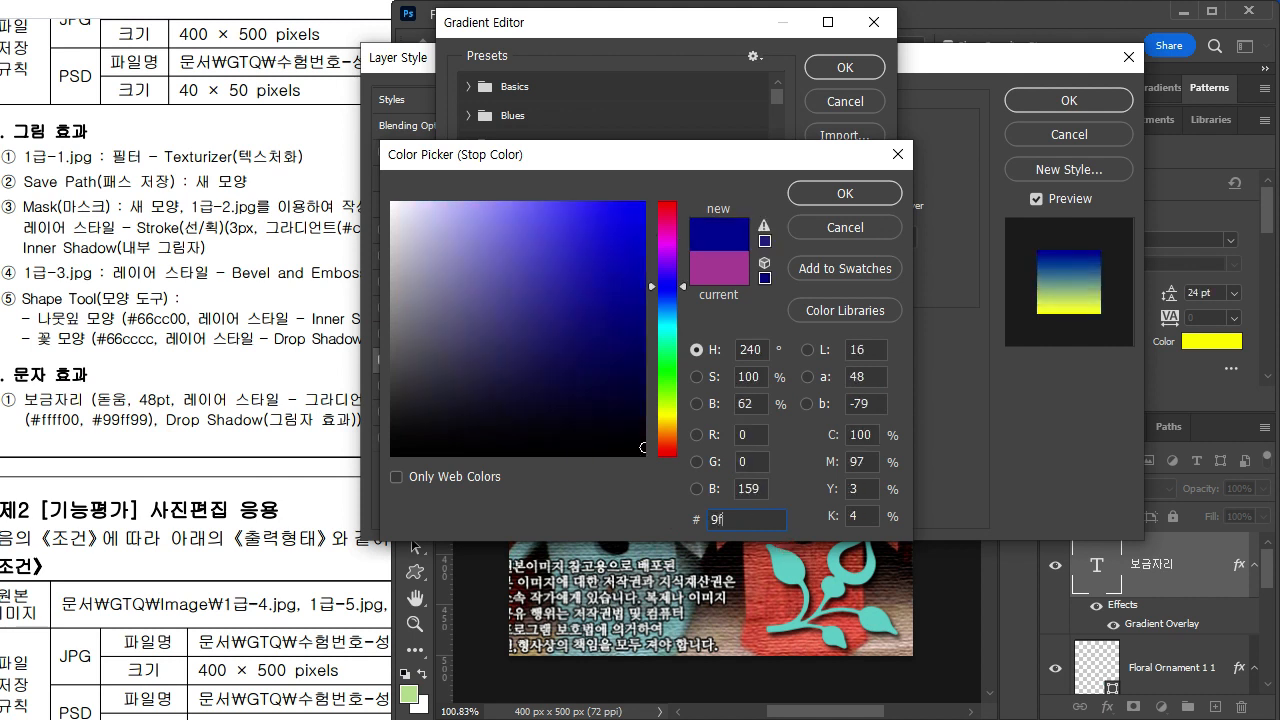
pyautogui.click(813, 194)
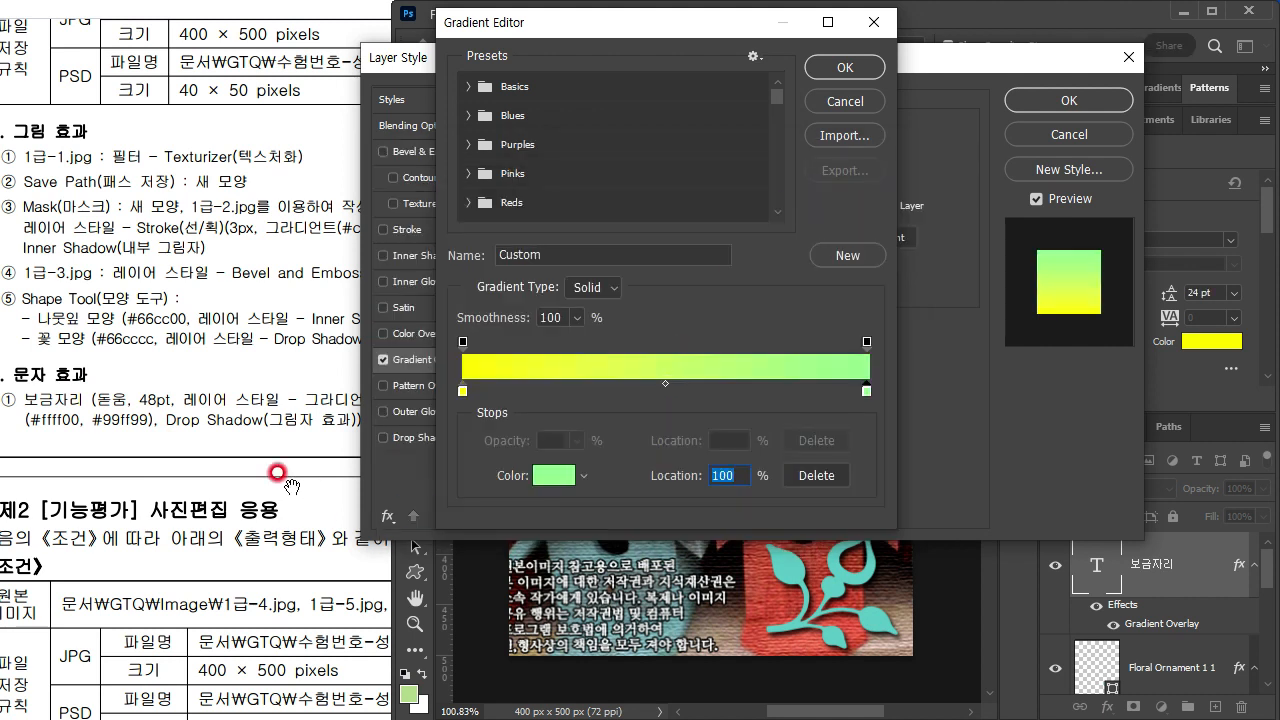
pyautogui.click(845, 67)
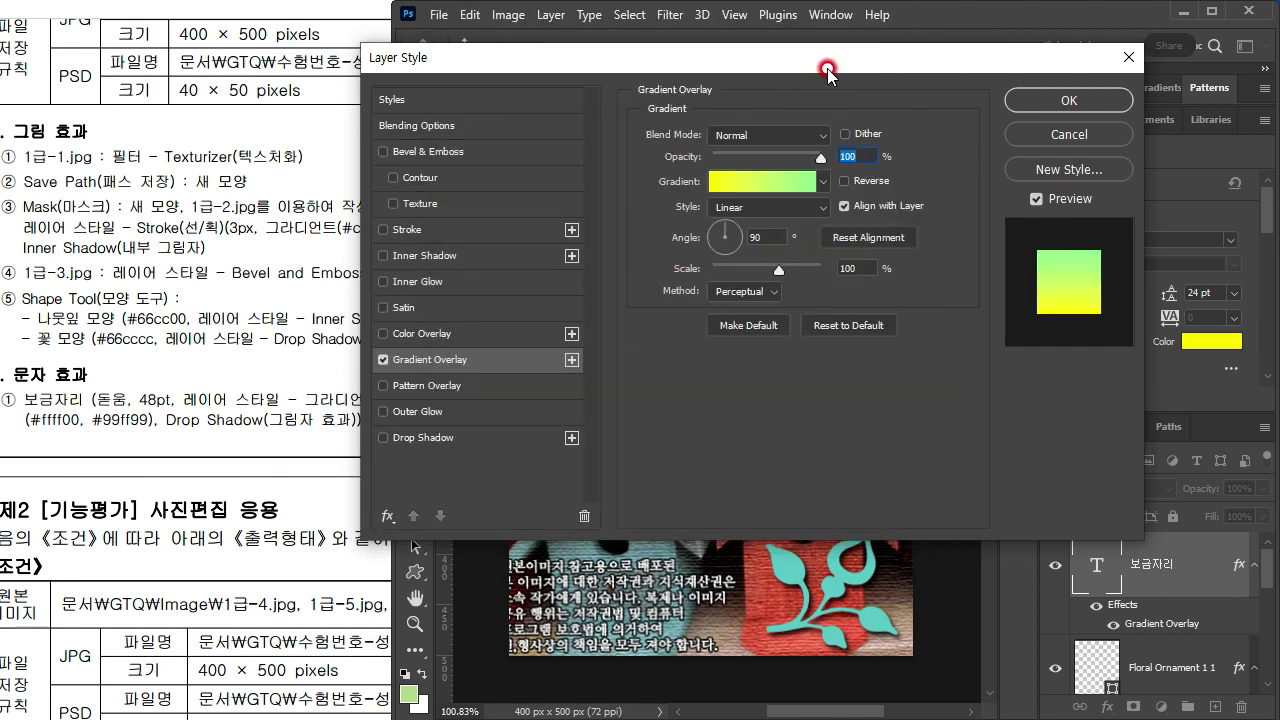
# Step: Compare the 보금자리 gradient direction with the exam sheet and set the Gradient Overlay angle to 0°
pyautogui.moveTo(893, 80); pyautogui.dragTo(913, 534)
pyautogui.click(335, 418)
pyautogui.moveTo(428, 429); pyautogui.dragTo(118, 392)
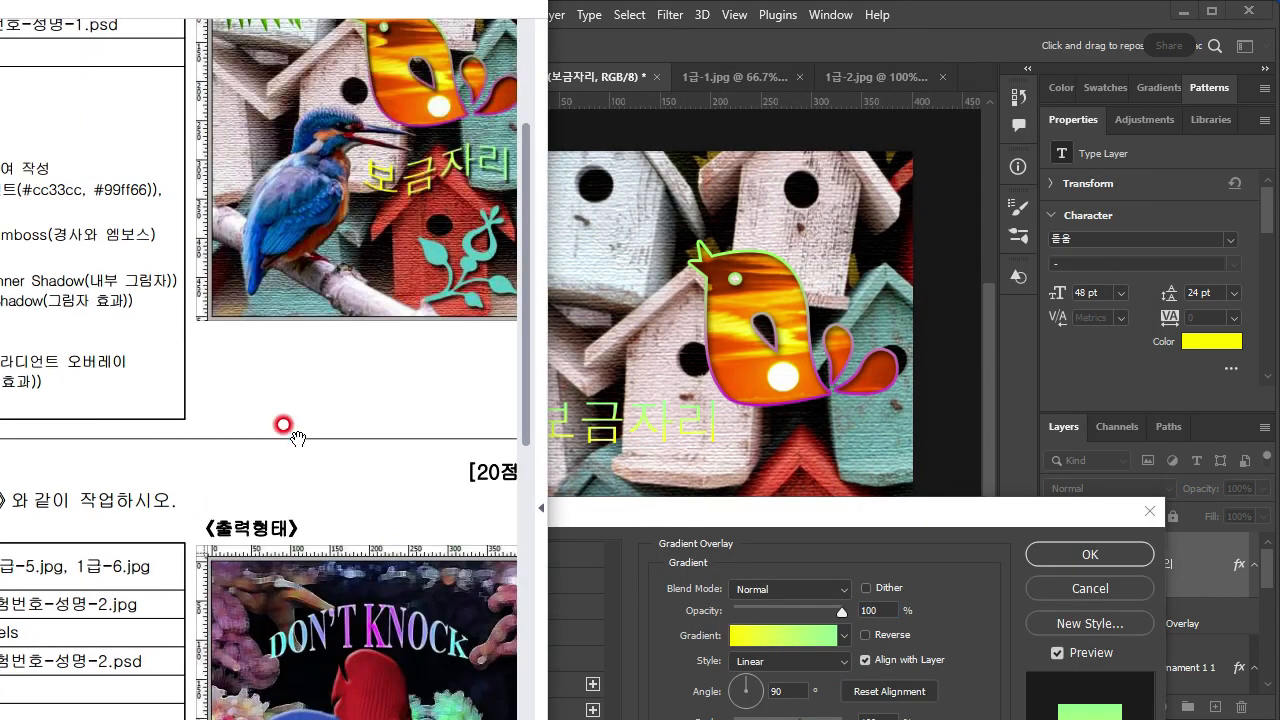
pyautogui.moveTo(295, 435); pyautogui.dragTo(197, 497)
pyautogui.click(708, 512)
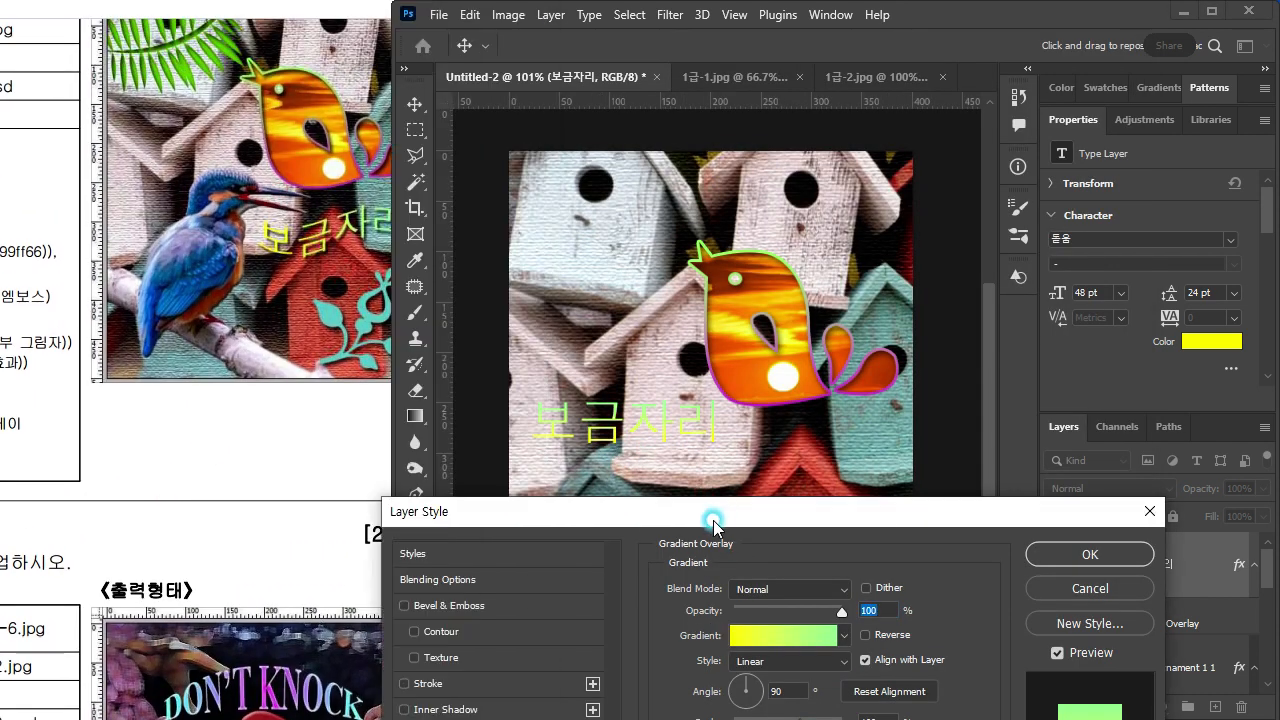
pyautogui.moveTo(708, 512); pyautogui.dragTo(714, 167)
pyautogui.moveTo(760, 350); pyautogui.dragTo(766, 340)
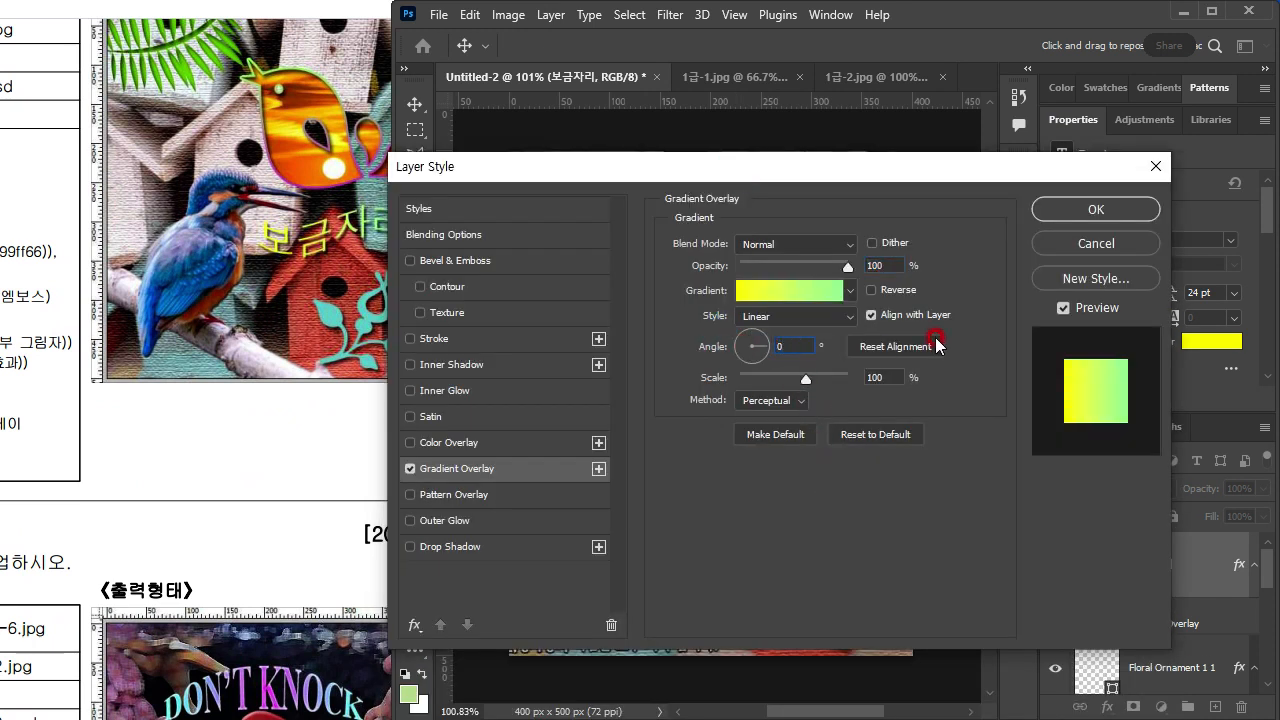
# Step: Add a Drop Shadow with its default settings to the 보금자리 text and apply the layer style
pyautogui.moveTo(860, 160); pyautogui.dragTo(826, 600)
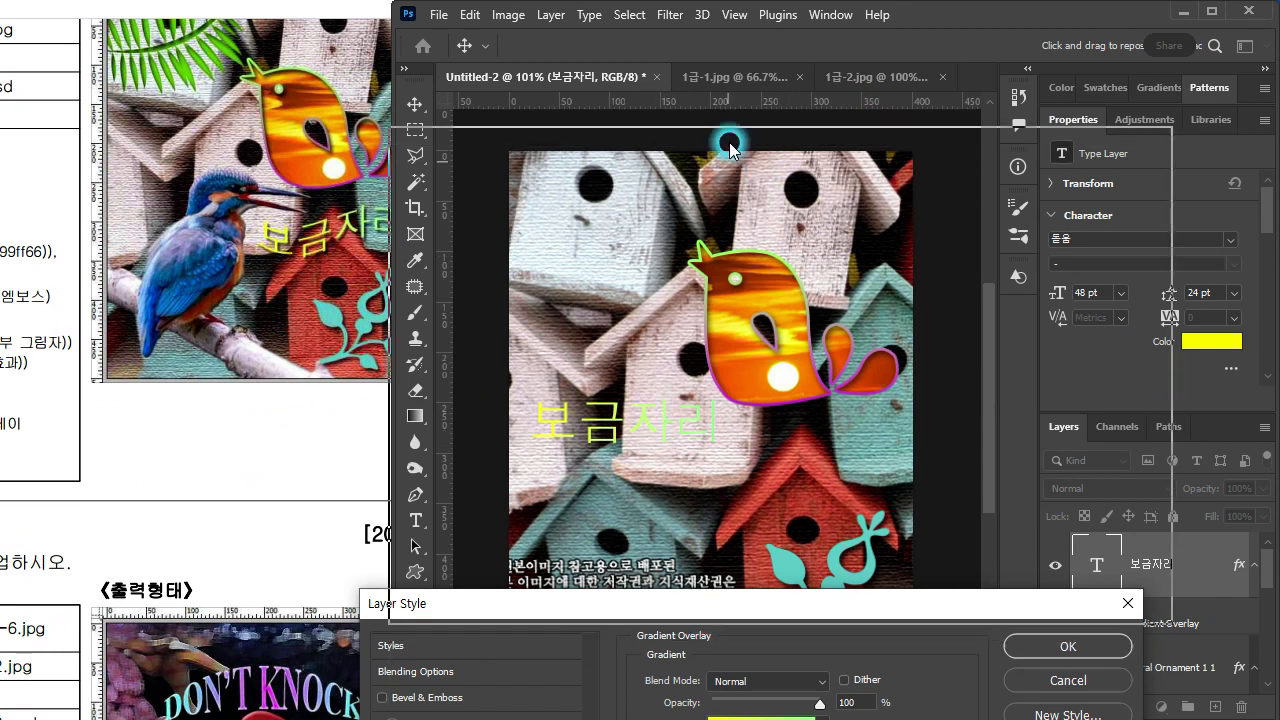
pyautogui.moveTo(700, 606); pyautogui.dragTo(722, 87)
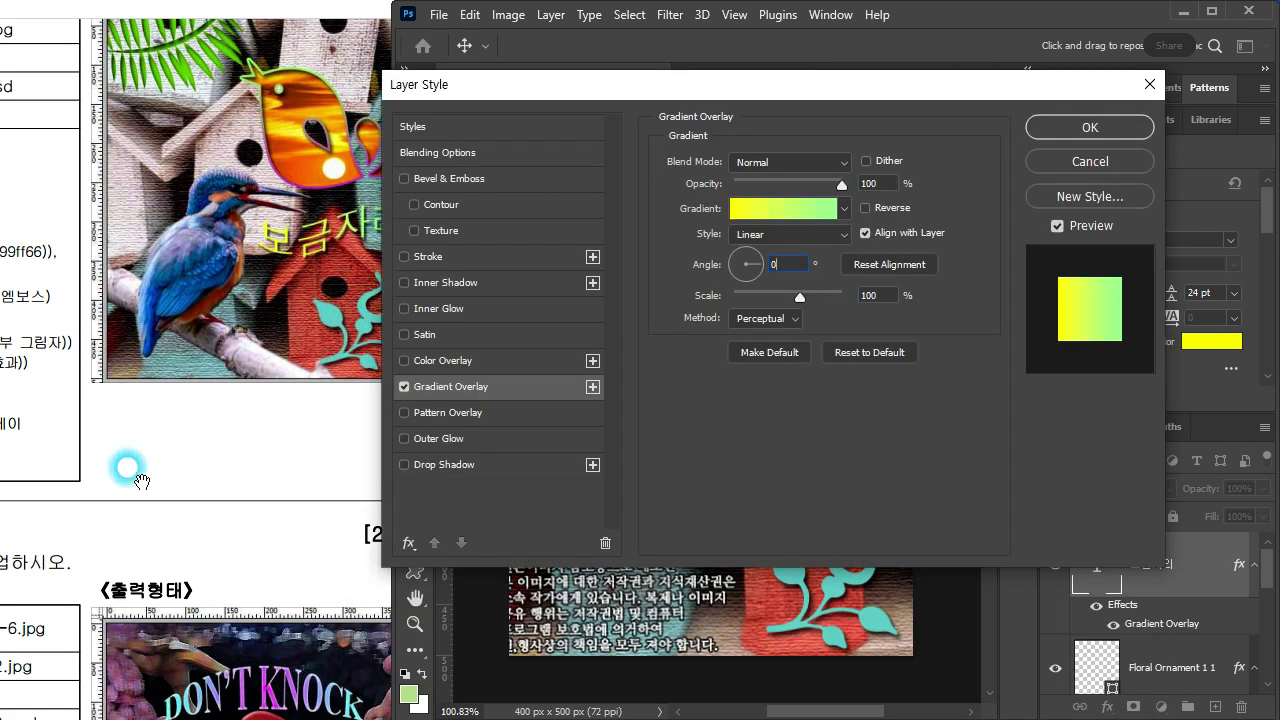
pyautogui.click(466, 468)
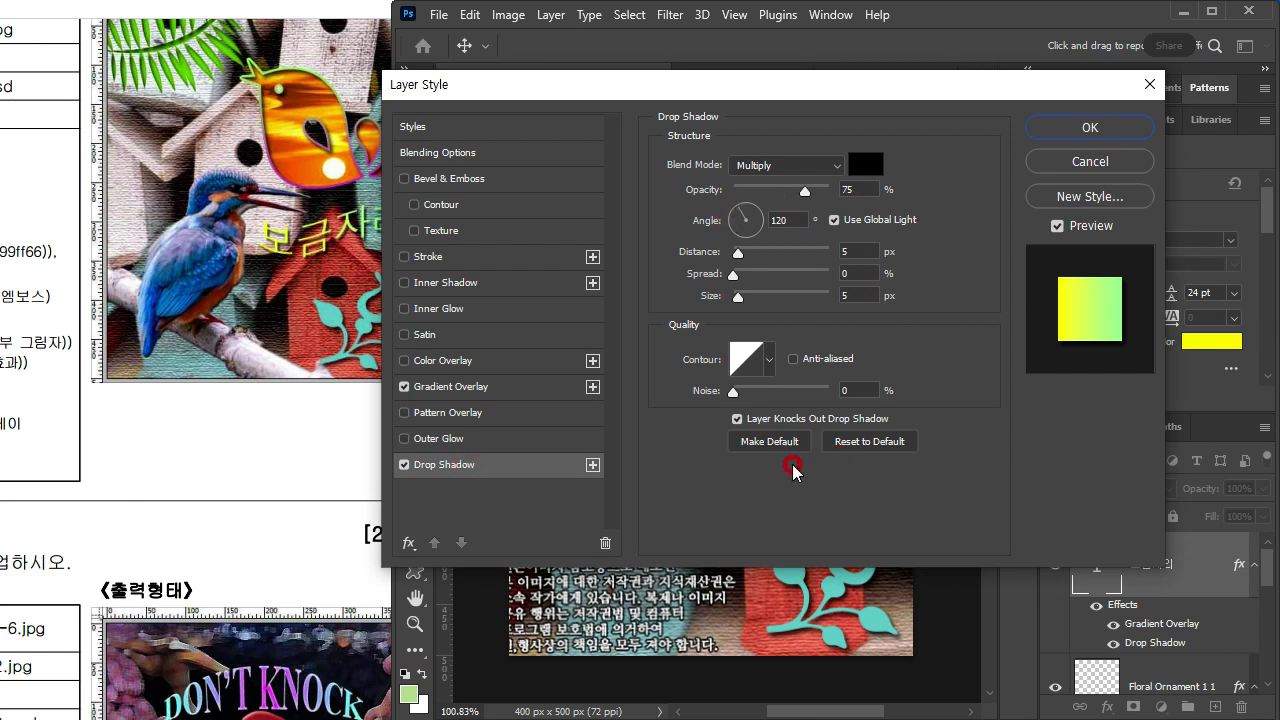
pyautogui.click(1091, 127)
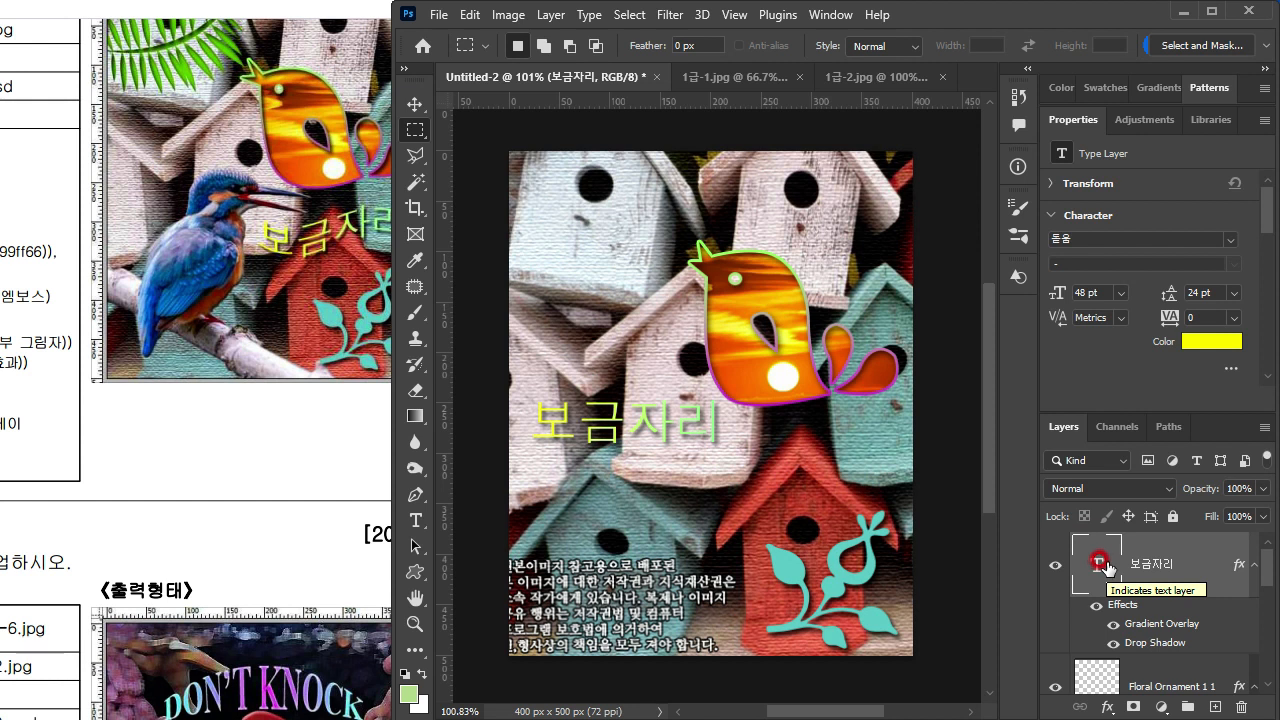
# Step: Toggle the 보금자리 layer and its Gradient Overlay off and back on to check the text's colouring
pyautogui.click(1197, 341)
pyautogui.click(1096, 568)
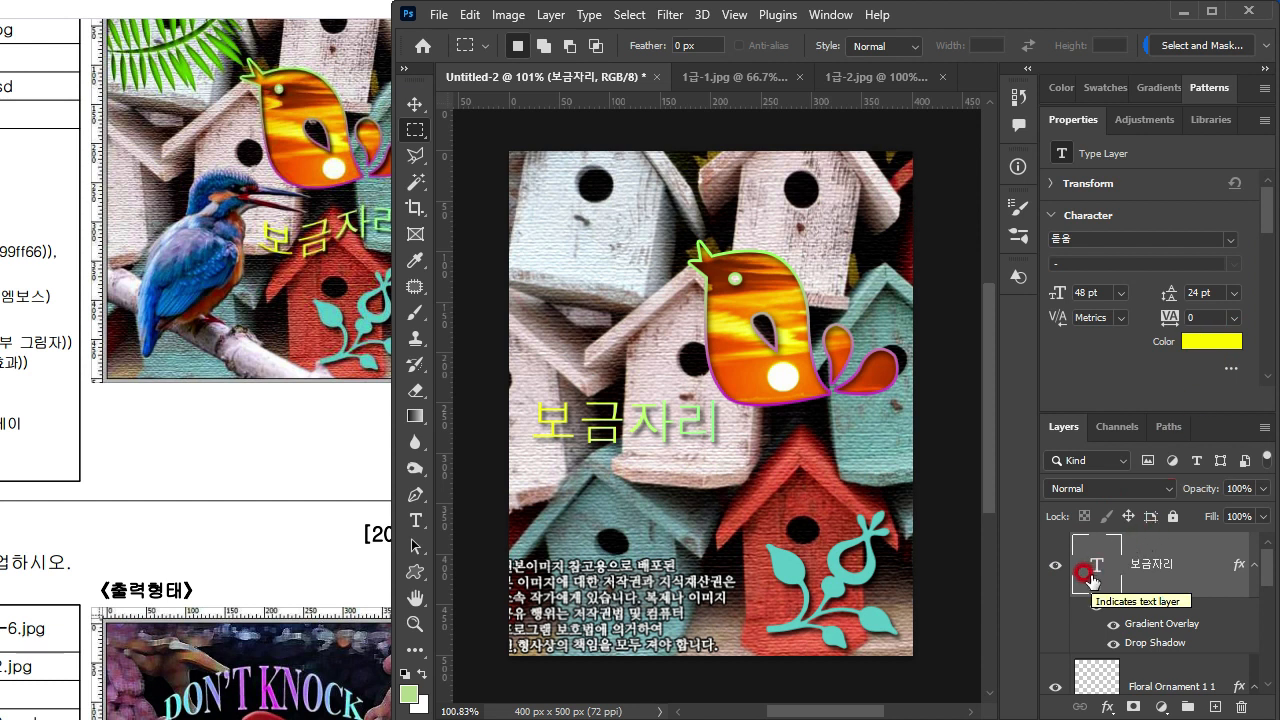
pyautogui.click(1055, 568)
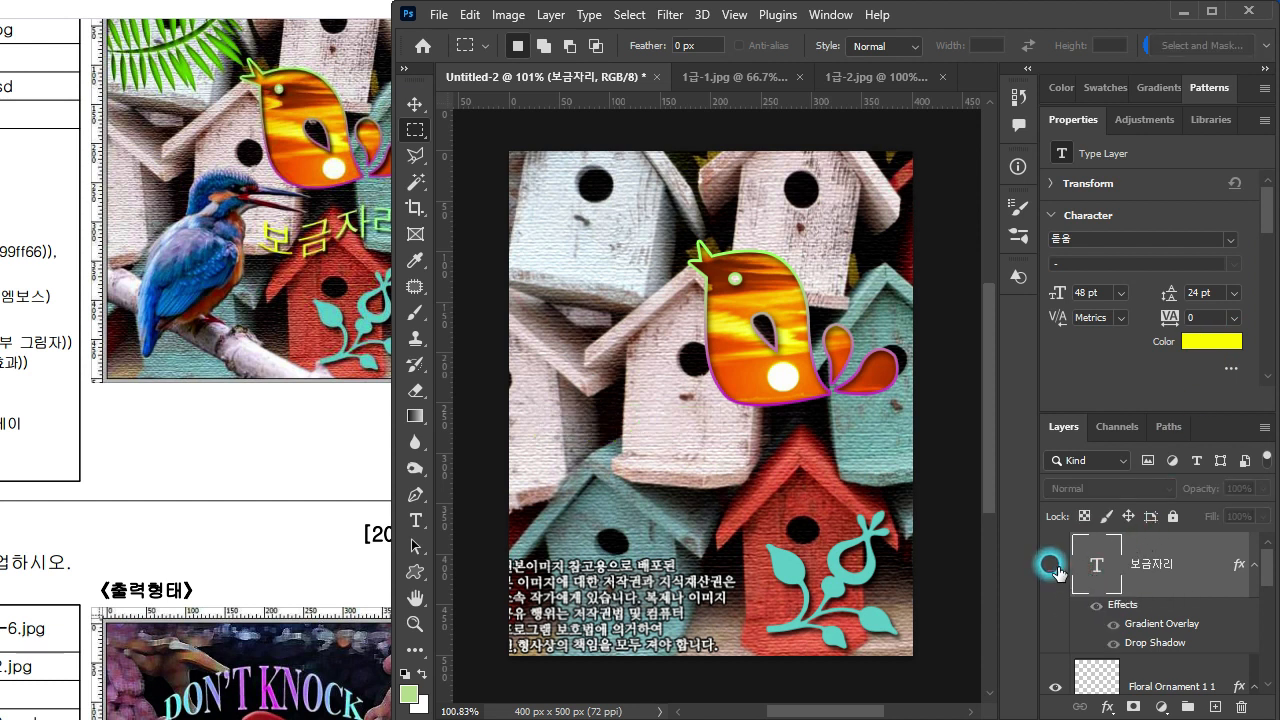
pyautogui.click(1055, 568)
pyautogui.click(1128, 623)
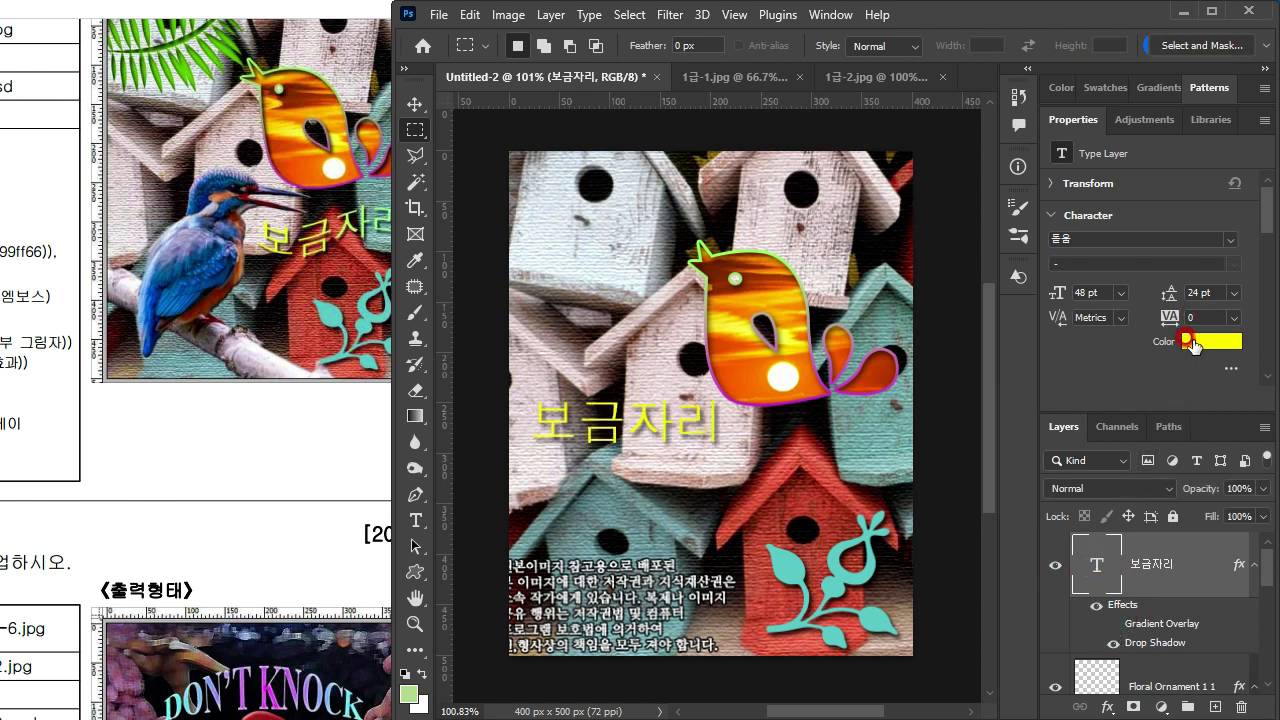
pyautogui.click(1113, 623)
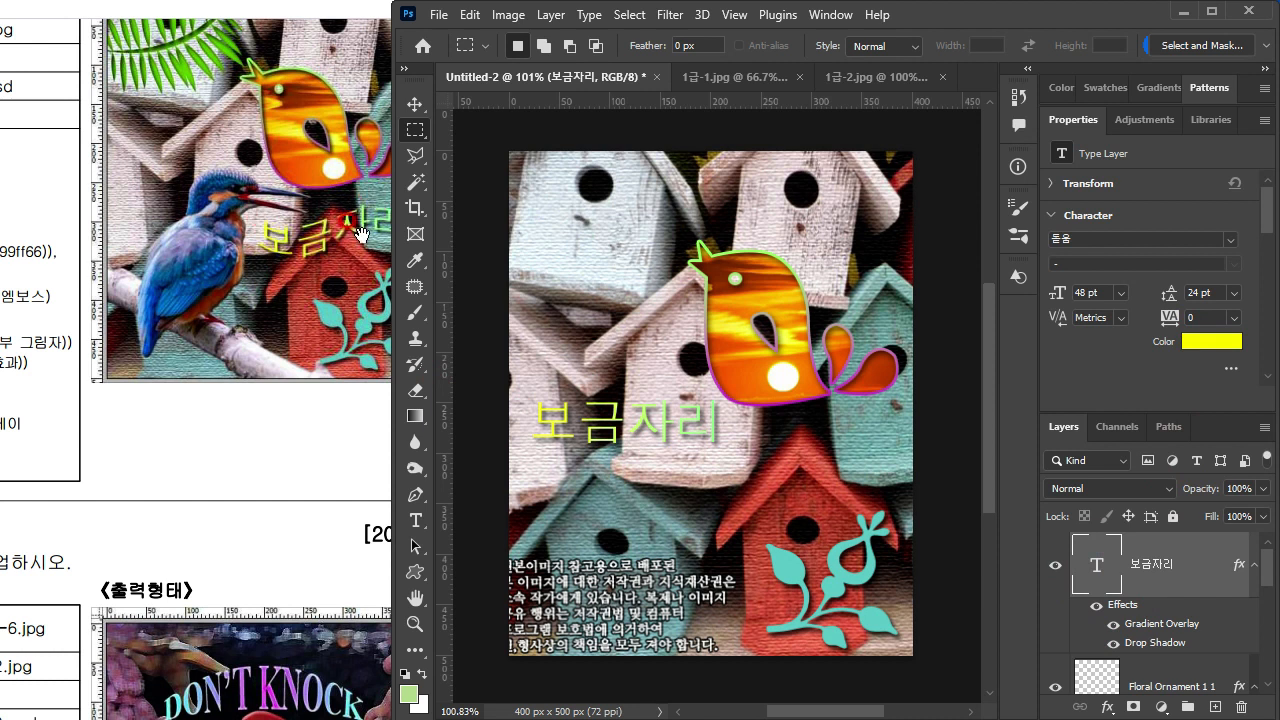
# Step: Check the text's shape on the exam sheet, select the 보금자리 text for editing and open its Warp Text settings
pyautogui.click(265, 240)
pyautogui.scroll(1, 229, 283)
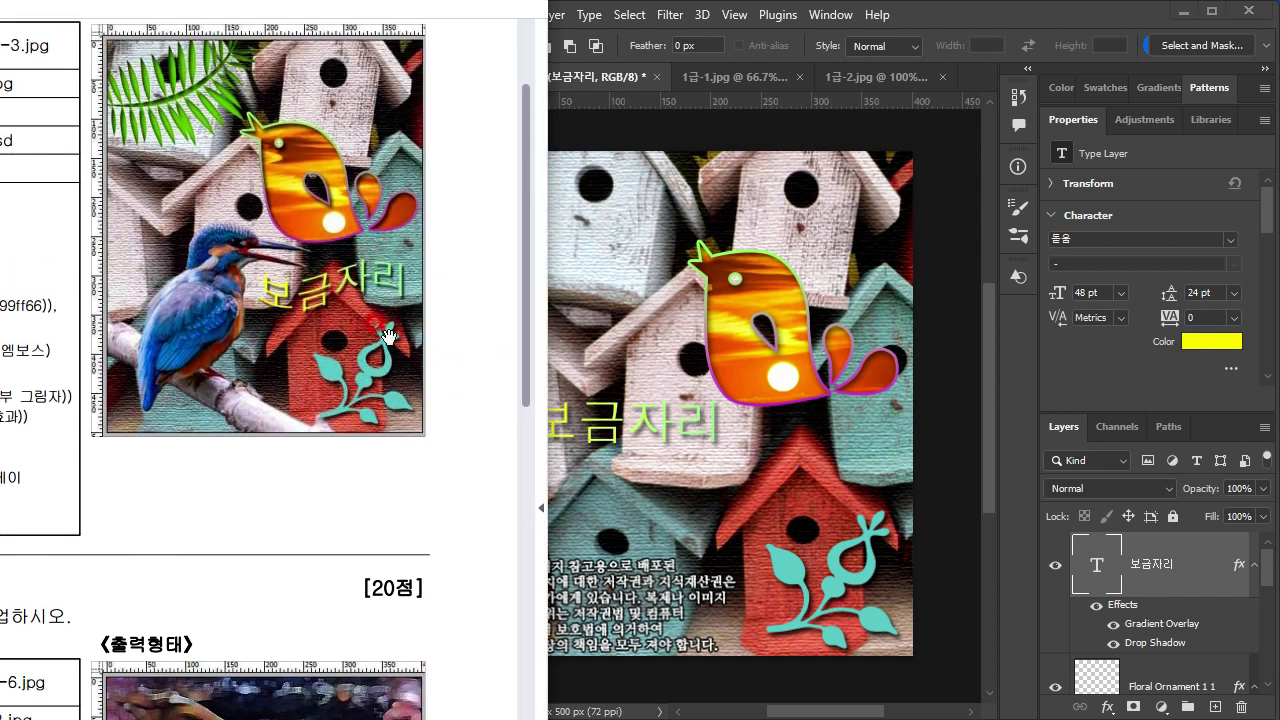
pyautogui.click(1095, 560)
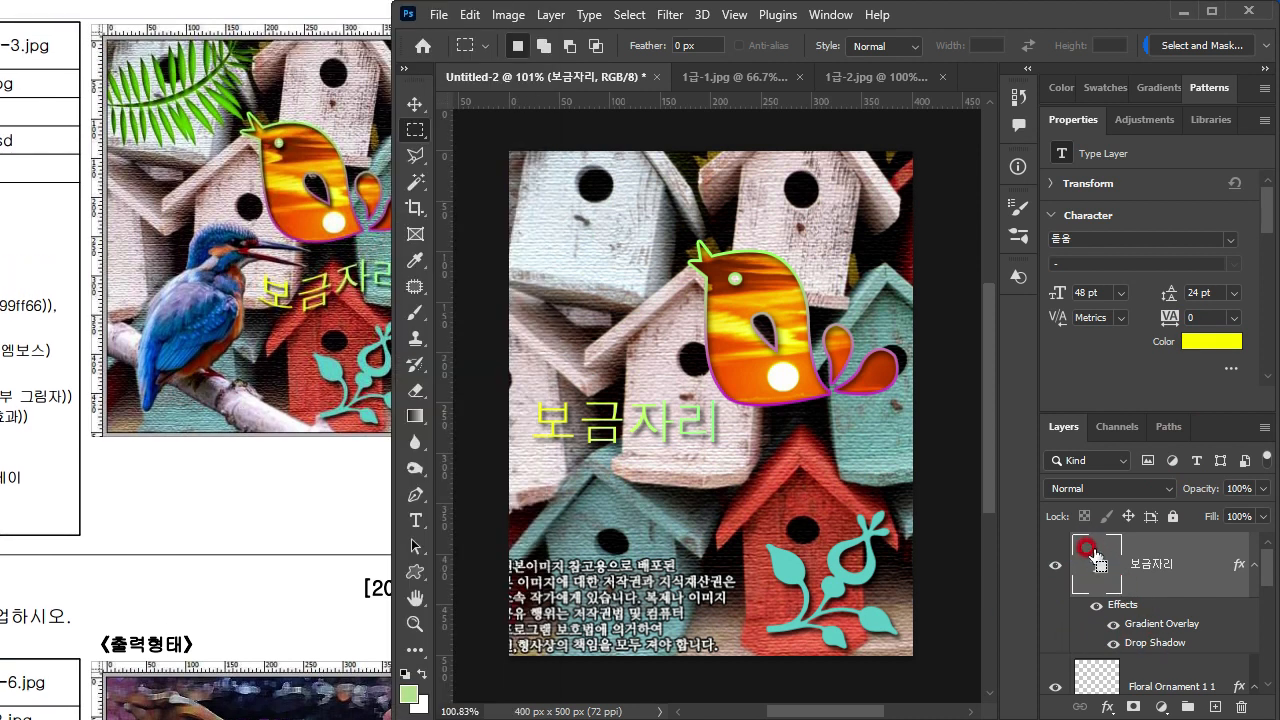
pyautogui.doubleClick(1093, 564)
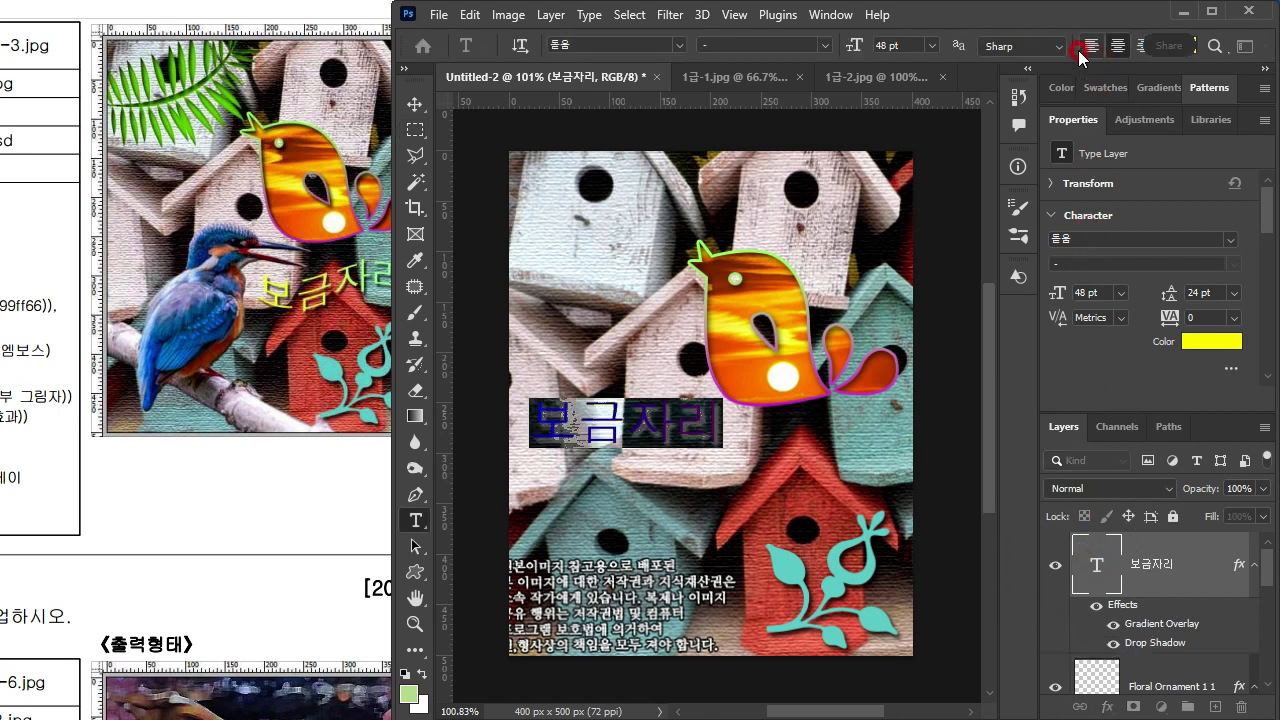
pyautogui.moveTo(1217, 39); pyautogui.dragTo(1171, 47)
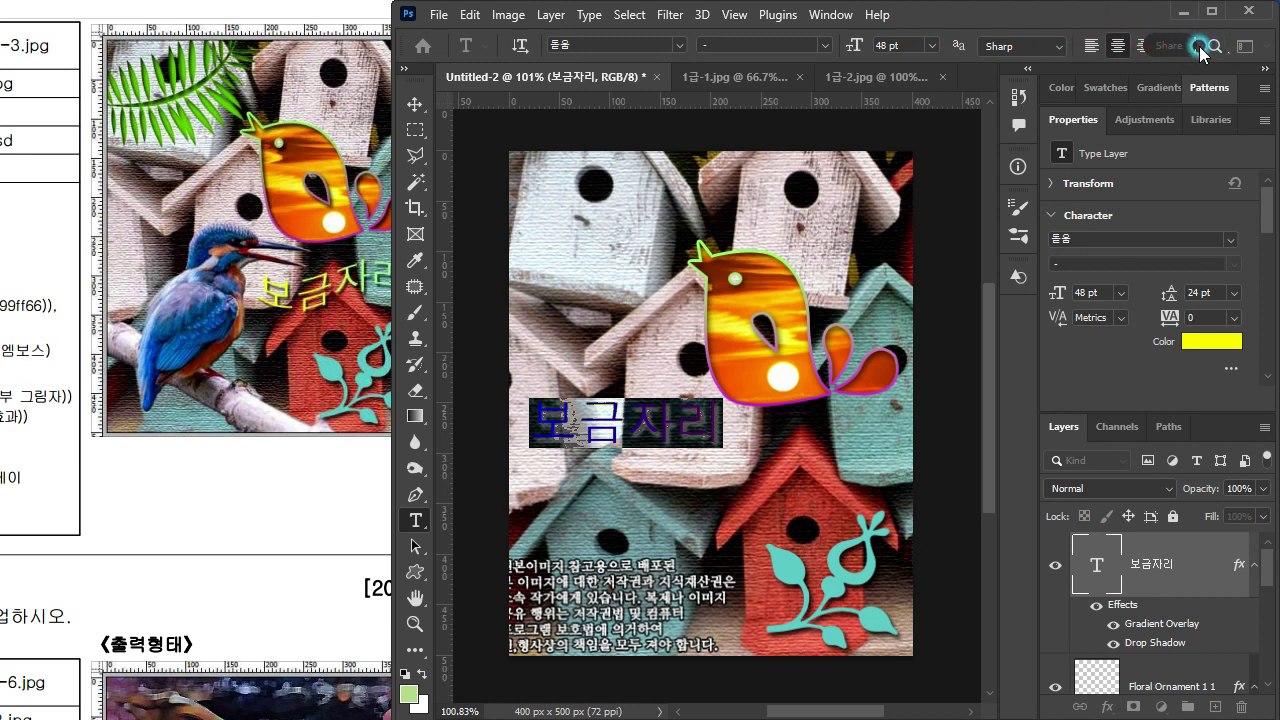
pyautogui.moveTo(394, 182); pyautogui.dragTo(313, 182)
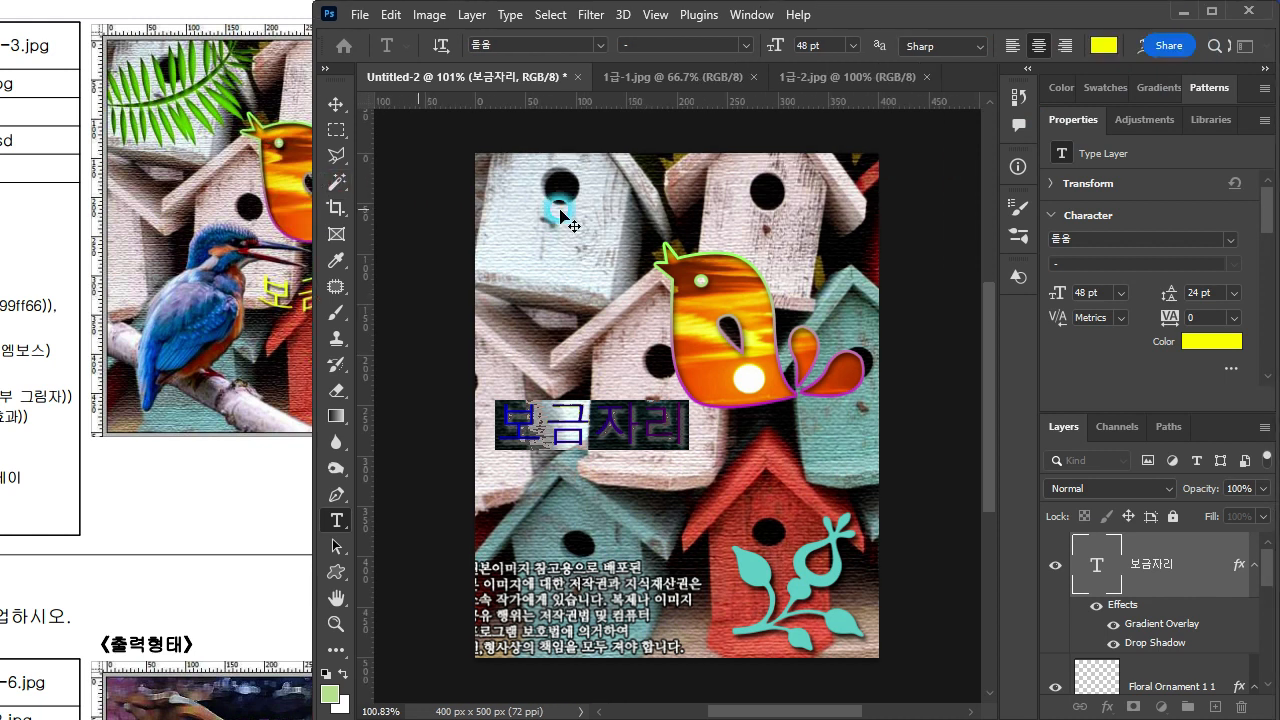
pyautogui.click(1137, 48)
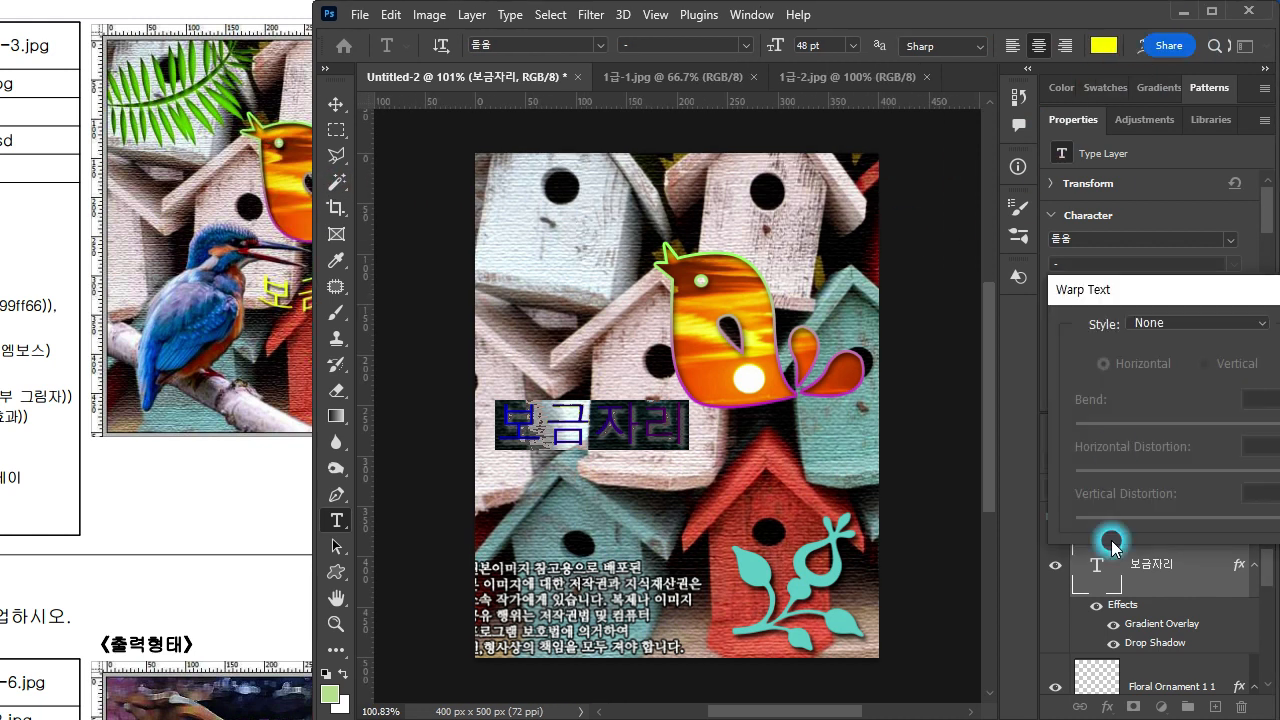
pyautogui.moveTo(1107, 290); pyautogui.dragTo(604, 166)
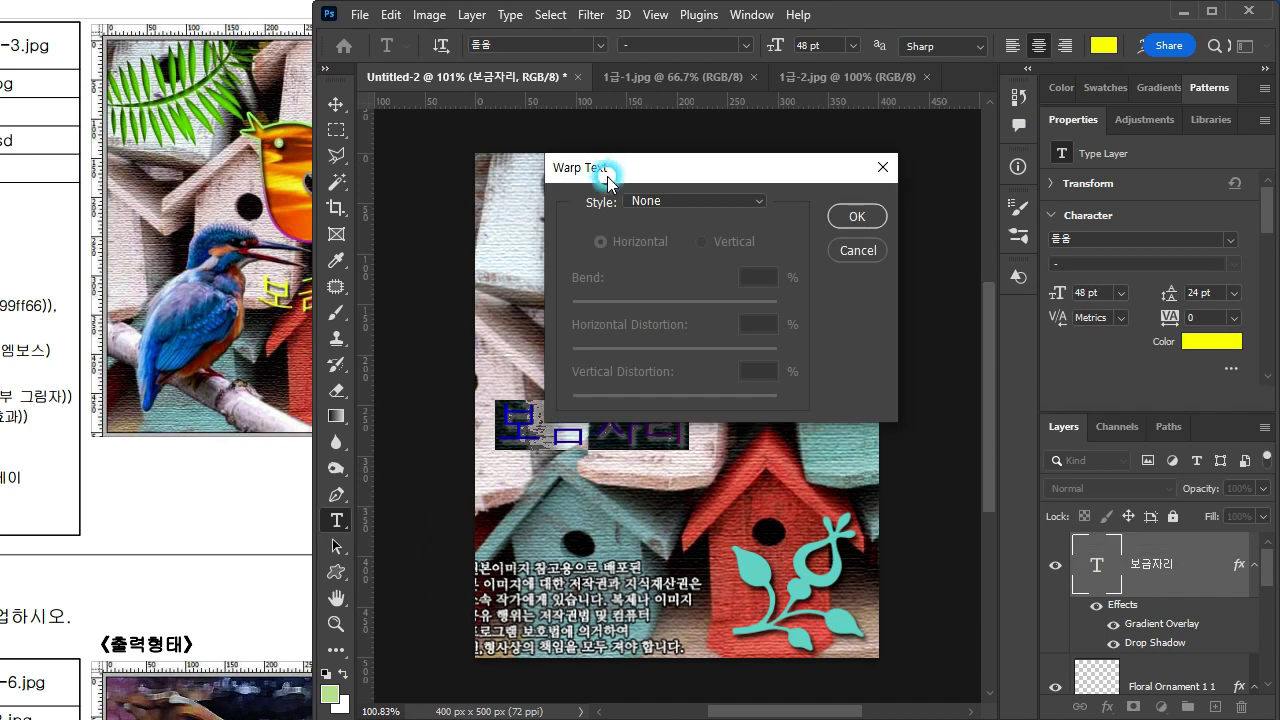
# Step: Warp the 보금자리 text with the horizontal Flag style at a bend of -40% and commit the text edit
pyautogui.click(655, 201)
pyautogui.click(663, 427)
pyautogui.click(432, 234)
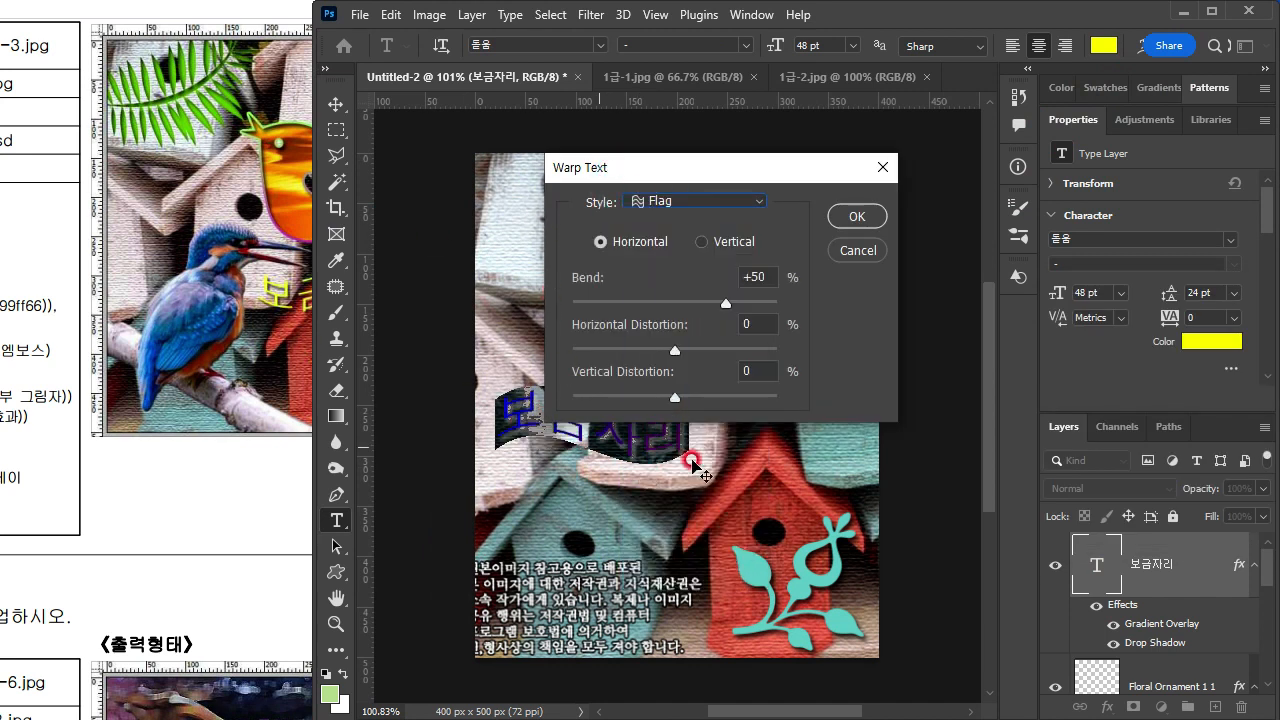
pyautogui.moveTo(698, 167); pyautogui.dragTo(940, 171)
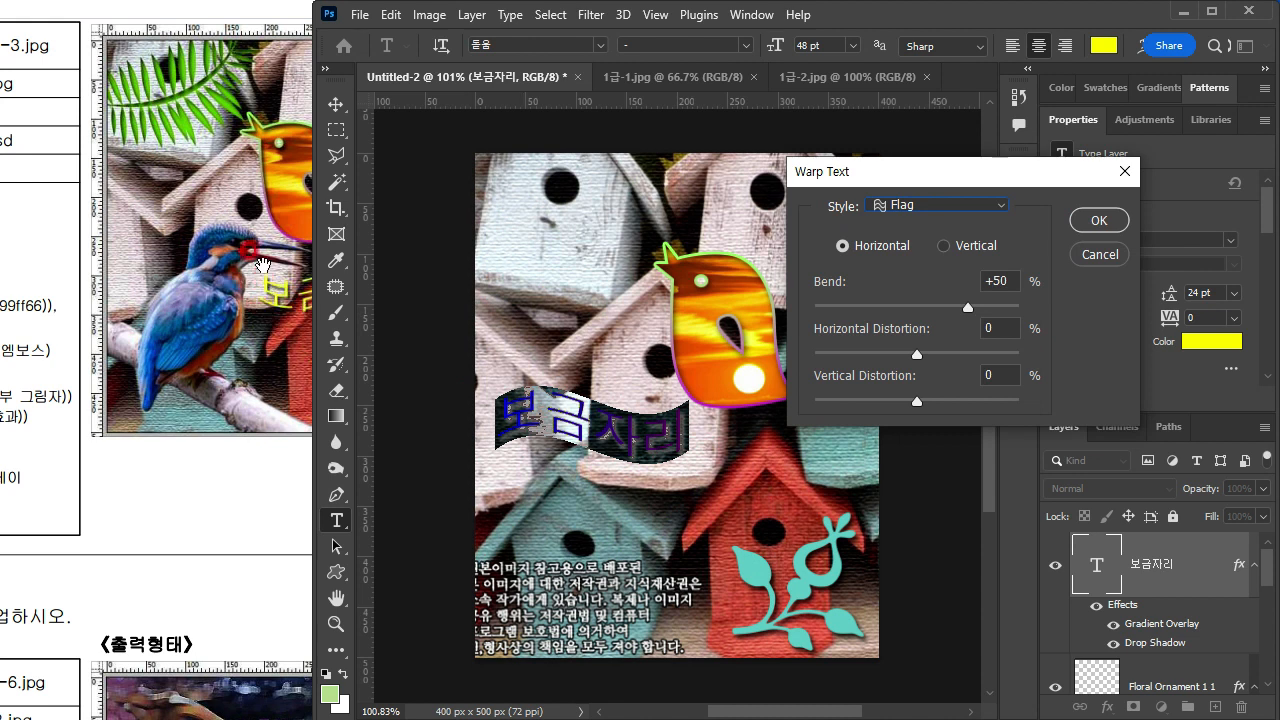
pyautogui.moveTo(967, 307); pyautogui.dragTo(875, 311)
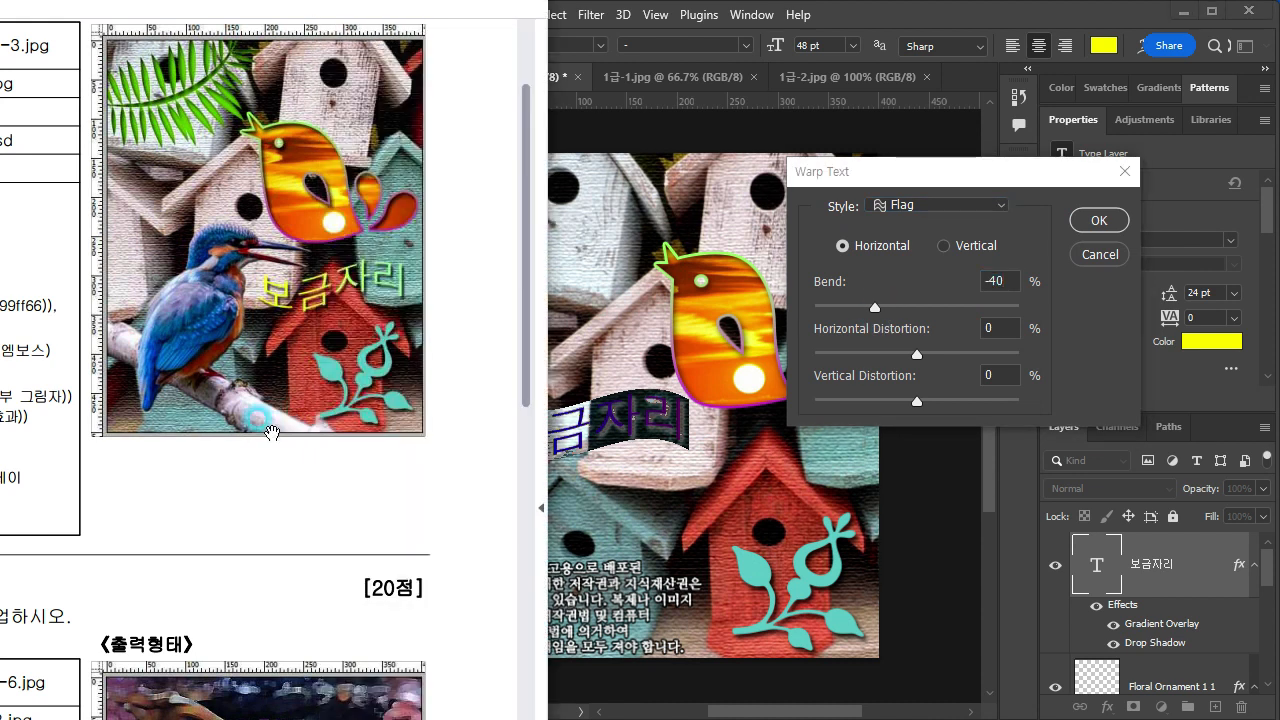
pyautogui.moveTo(928, 180); pyautogui.dragTo(892, 182)
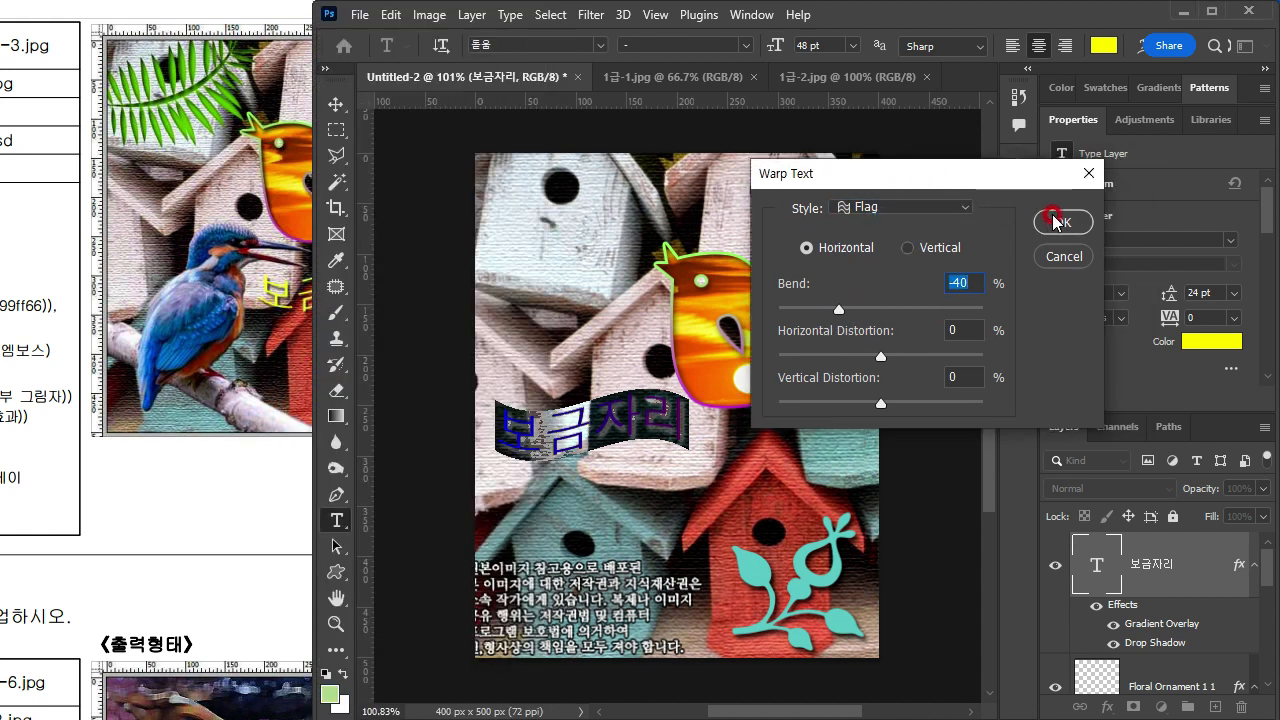
pyautogui.click(1063, 221)
pyautogui.click(1148, 563)
pyautogui.press('m')
# Step: Move the warped 보금자리 text to just below the orange bird, over the red birdhouse's roof
pyautogui.click(416, 353)
pyautogui.click(338, 108)
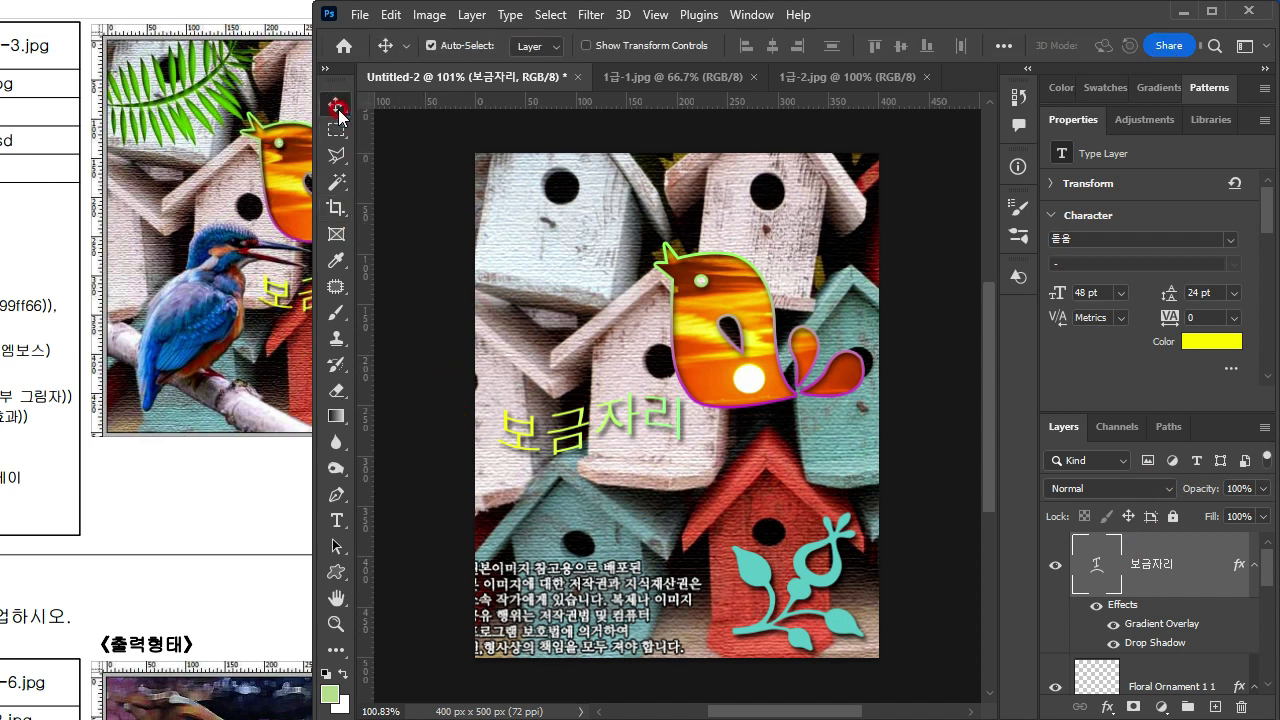
pyautogui.moveTo(318, 118); pyautogui.dragTo(364, 132)
pyautogui.moveTo(172, 289); pyautogui.dragTo(171, 277)
pyautogui.click(673, 418)
pyautogui.moveTo(572, 424); pyautogui.dragTo(752, 464)
# Step: Compare the placement of the 보금자리 text and the other elements with the exam sheet's sample output
pyautogui.click(189, 386)
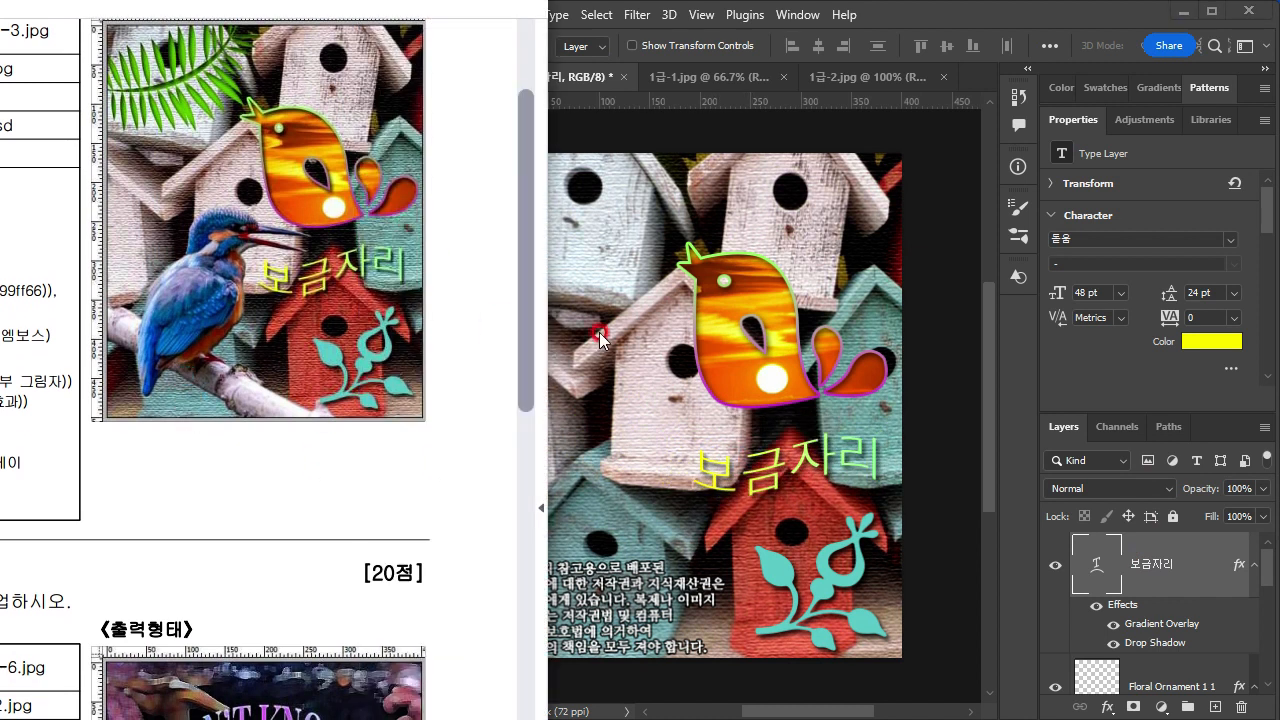
pyautogui.click(801, 467)
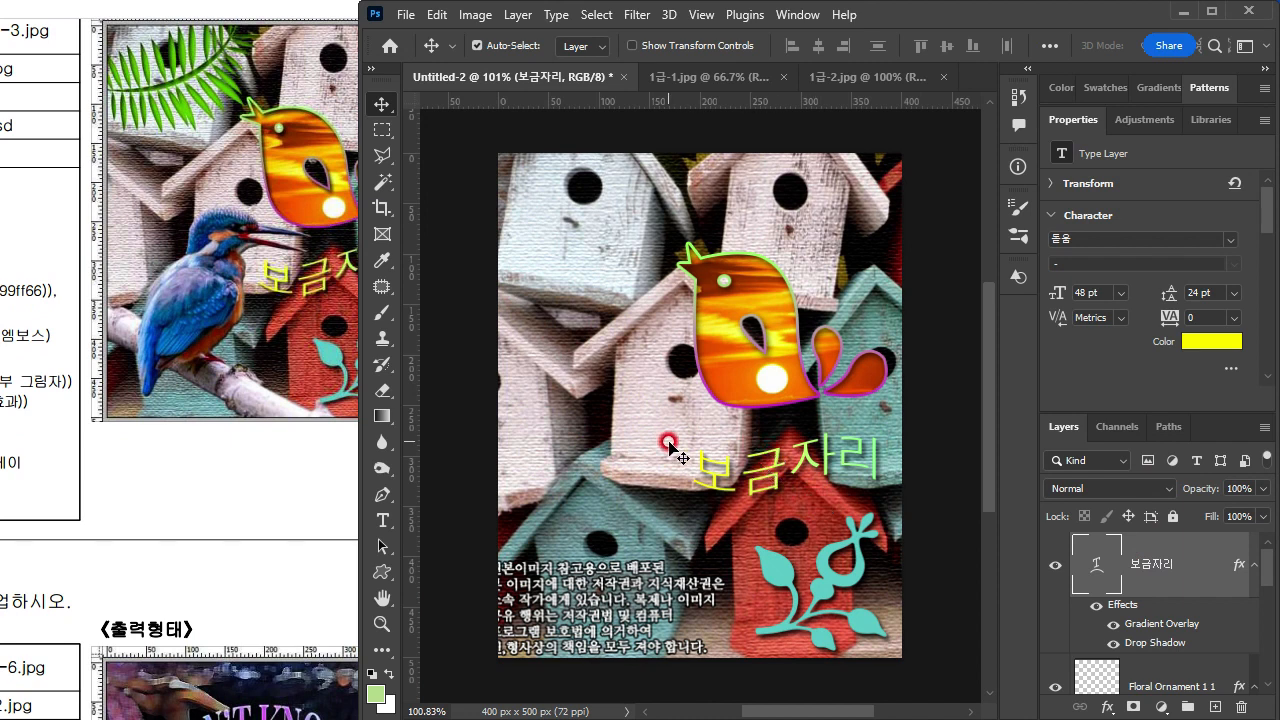
pyautogui.moveTo(161, 424); pyautogui.dragTo(153, 560)
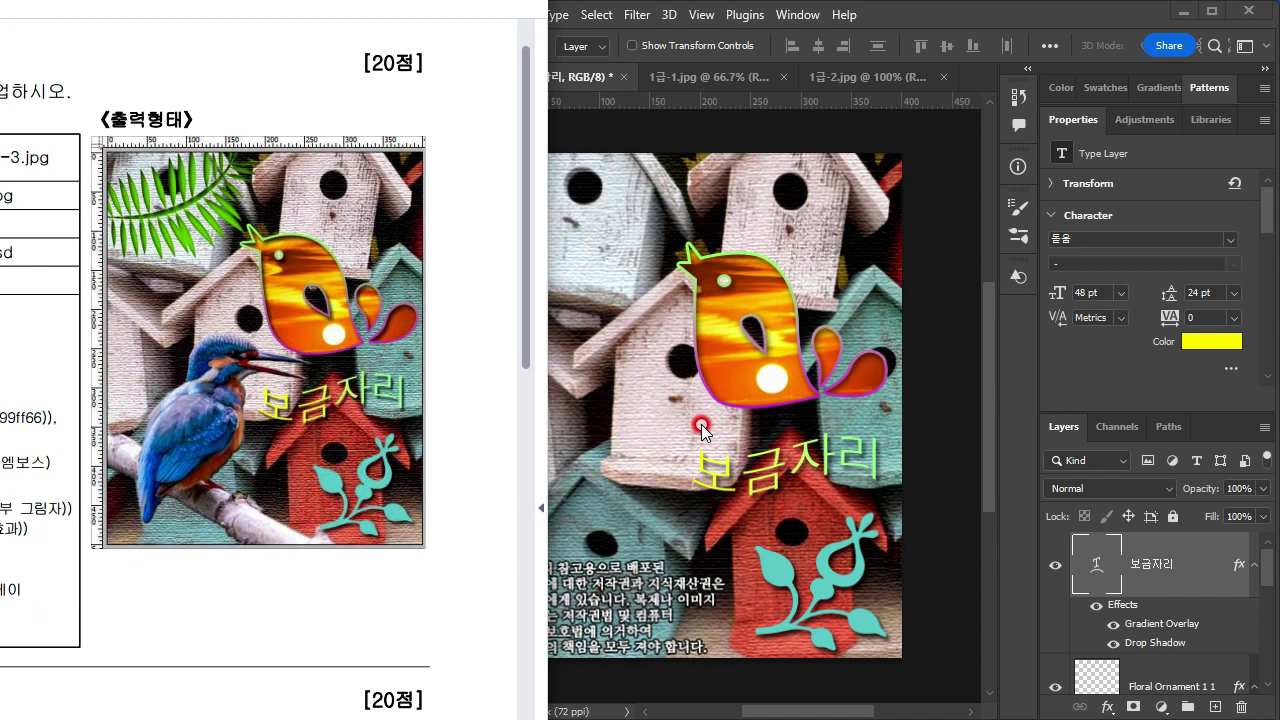
pyautogui.click(637, 320)
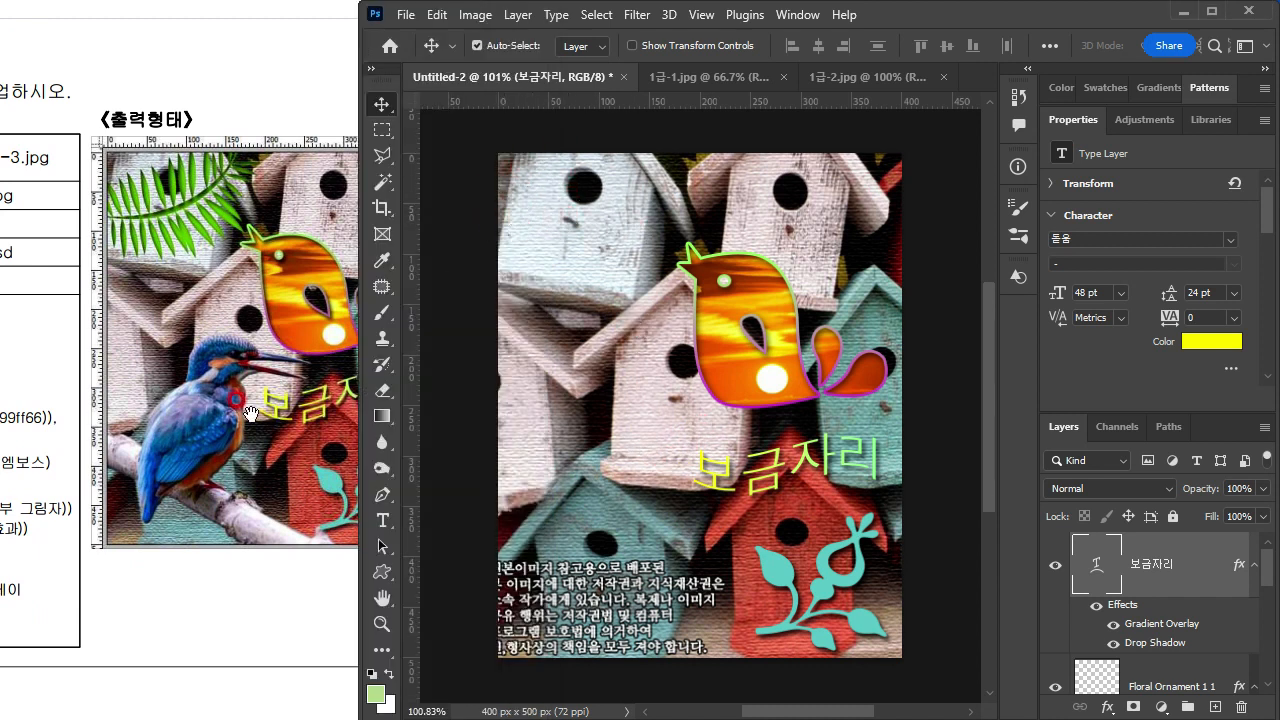
pyautogui.click(292, 433)
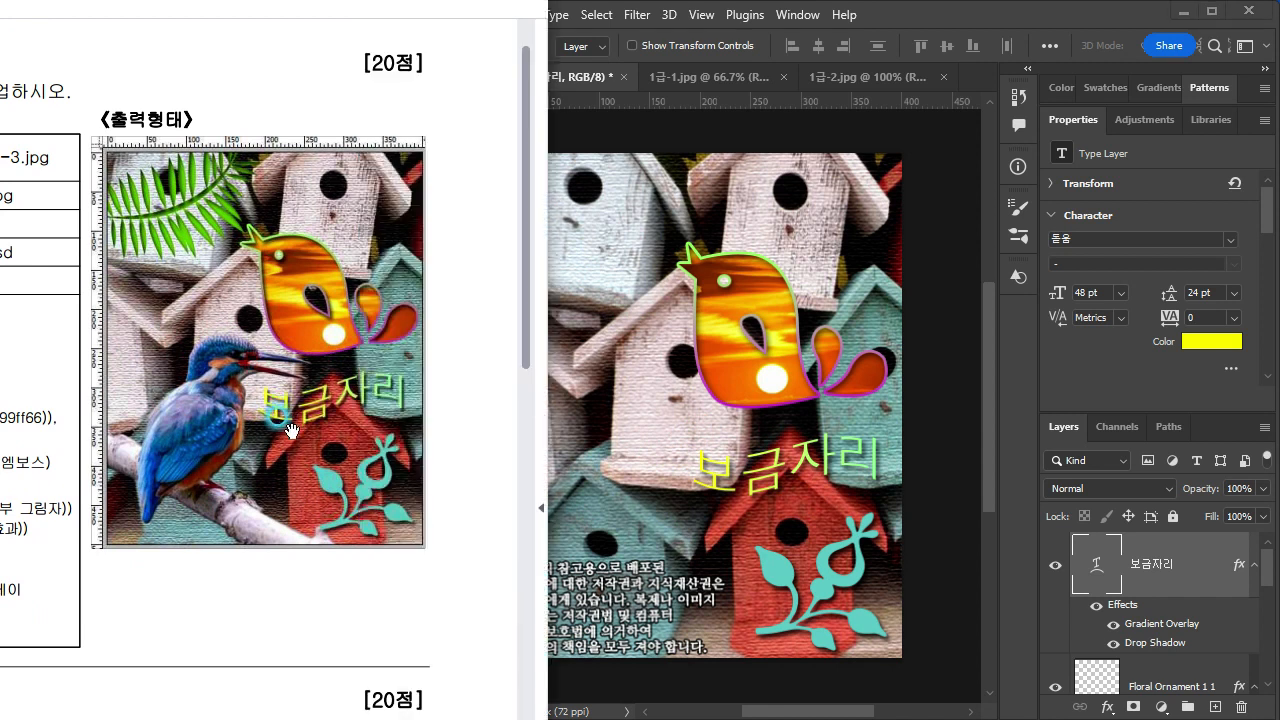
pyautogui.click(685, 497)
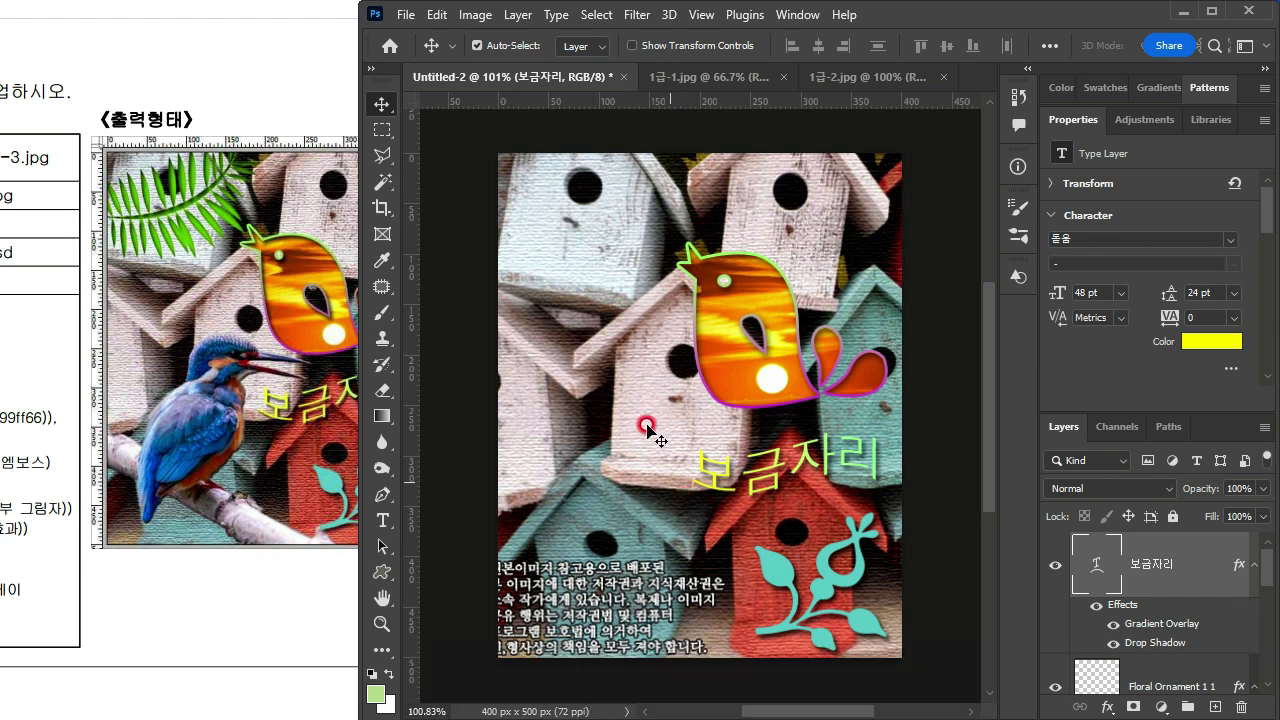
# Step: Open the composition in Save for Web, choose the JPEG format, and leave the export dialog
pyautogui.click(405, 14)
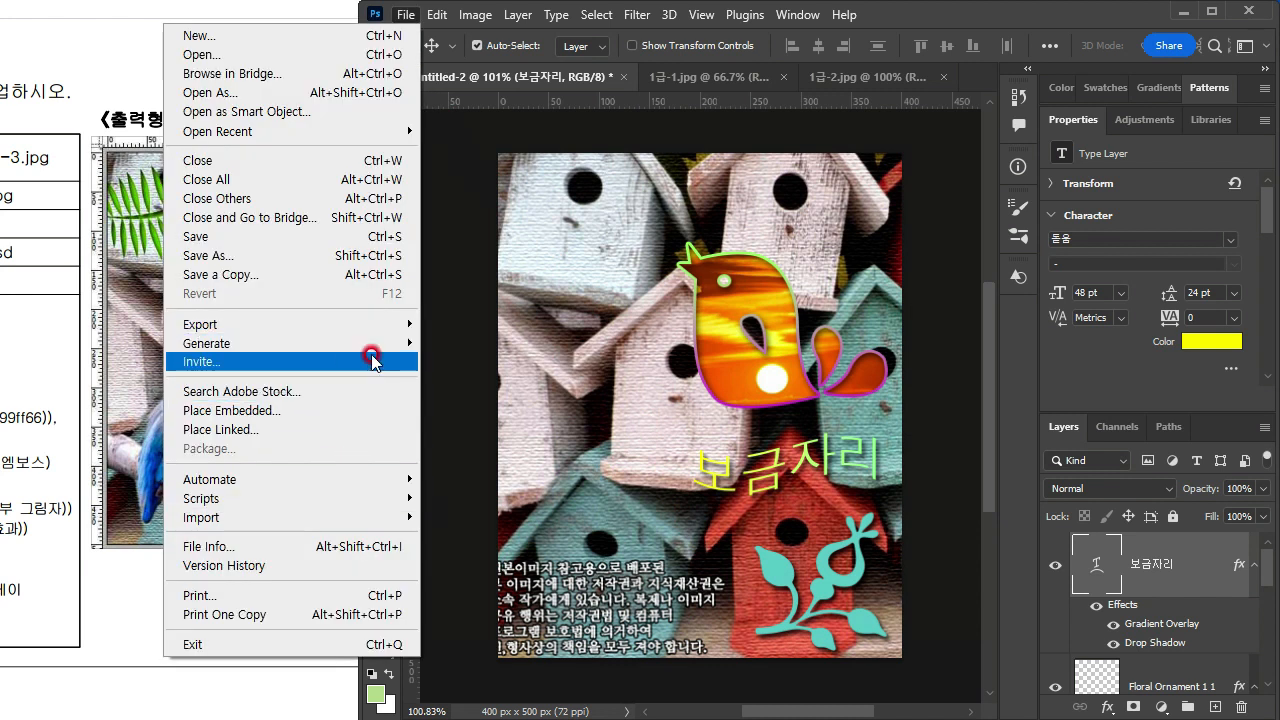
pyautogui.moveTo(334, 325)
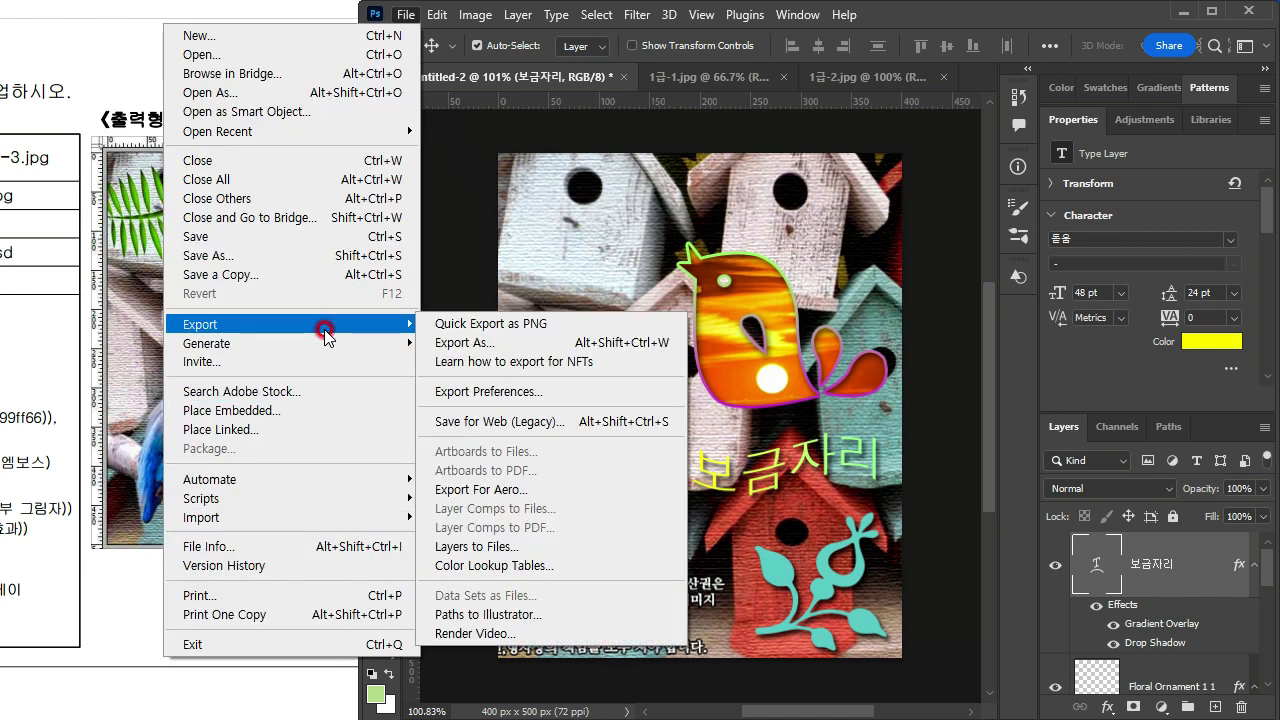
pyautogui.click(557, 423)
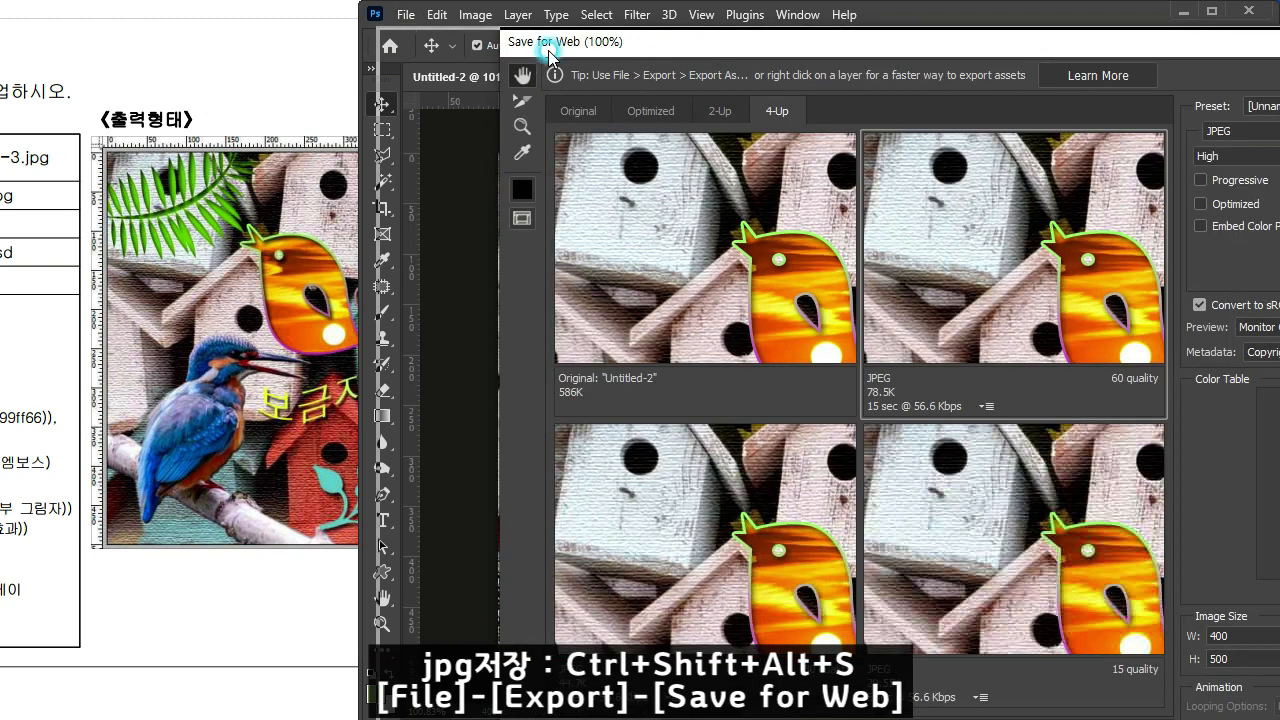
pyautogui.moveTo(550, 55); pyautogui.dragTo(348, 26)
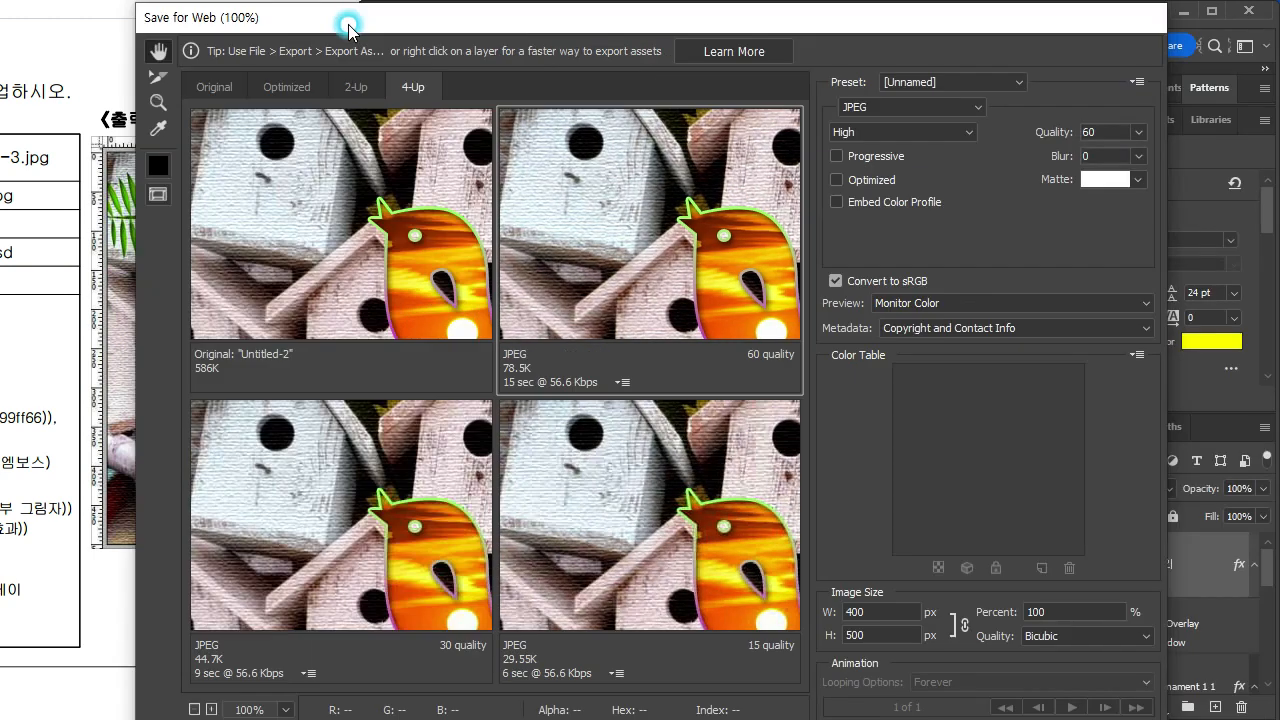
pyautogui.click(852, 110)
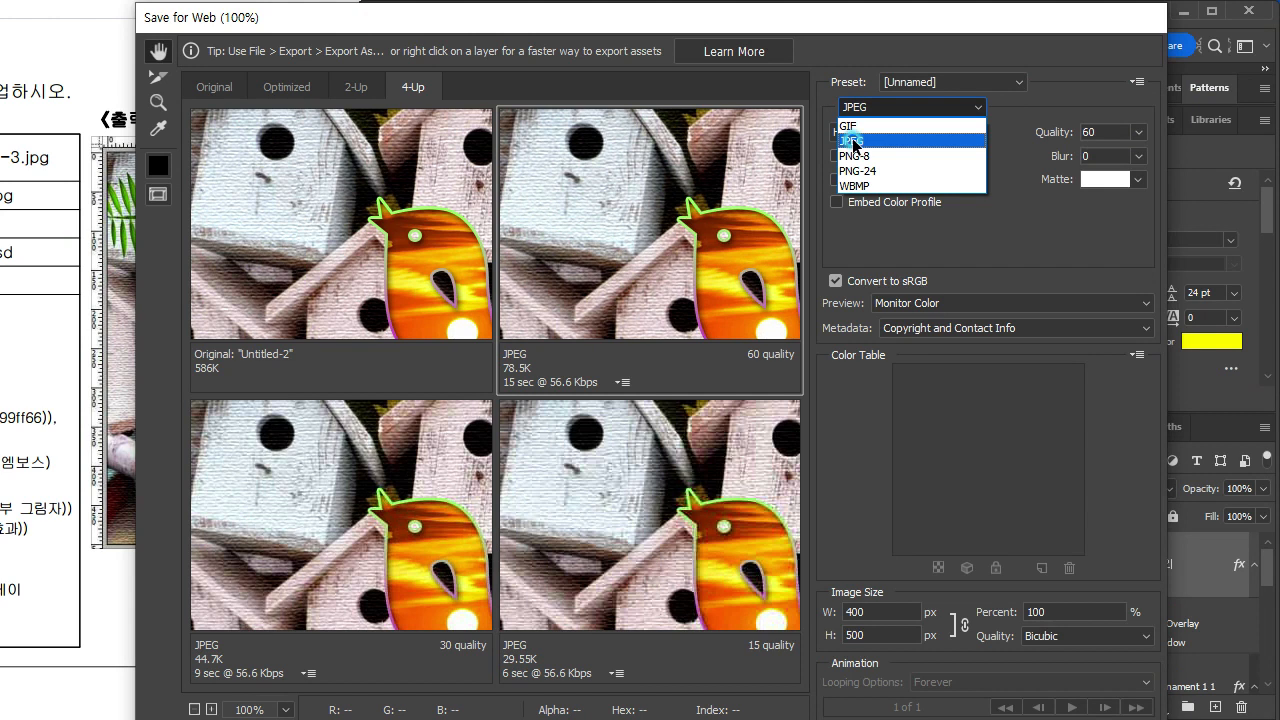
pyautogui.click(852, 142)
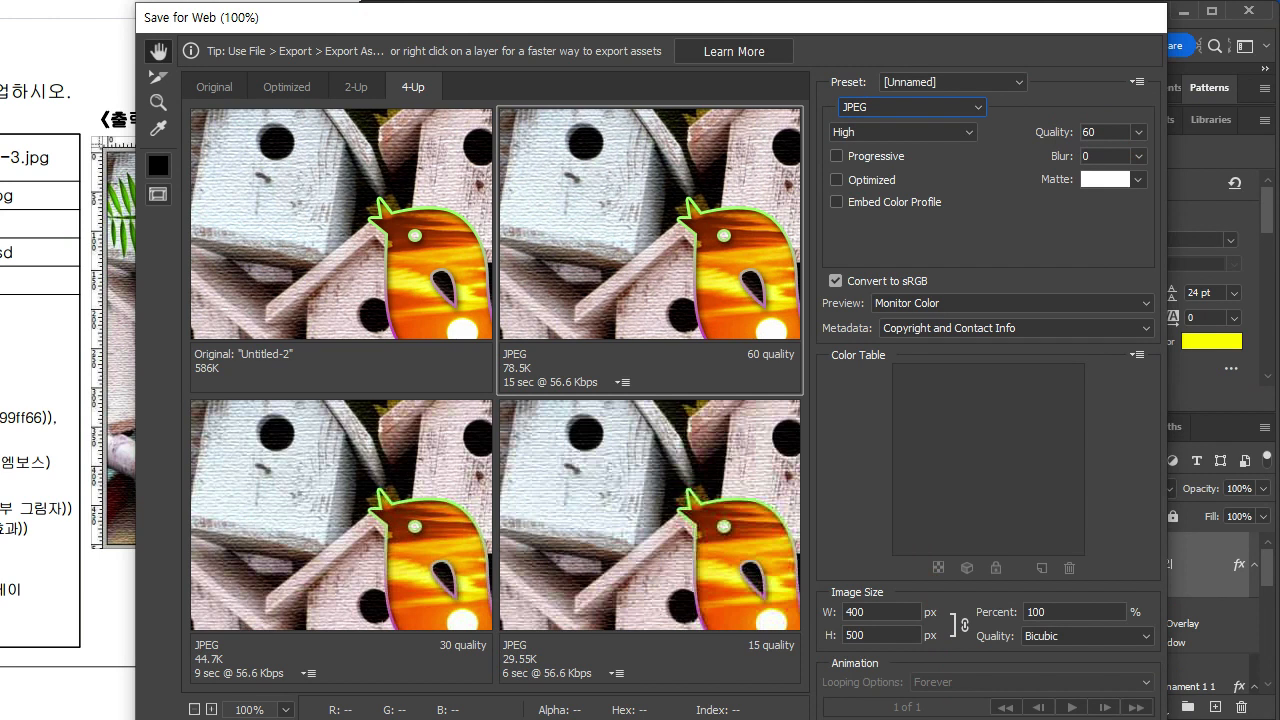
pyautogui.press('Escape')
# Step: Resize the whole composition to 40 × 50 pixels in Image Size, with the units set to pixels
pyautogui.click(405, 14)
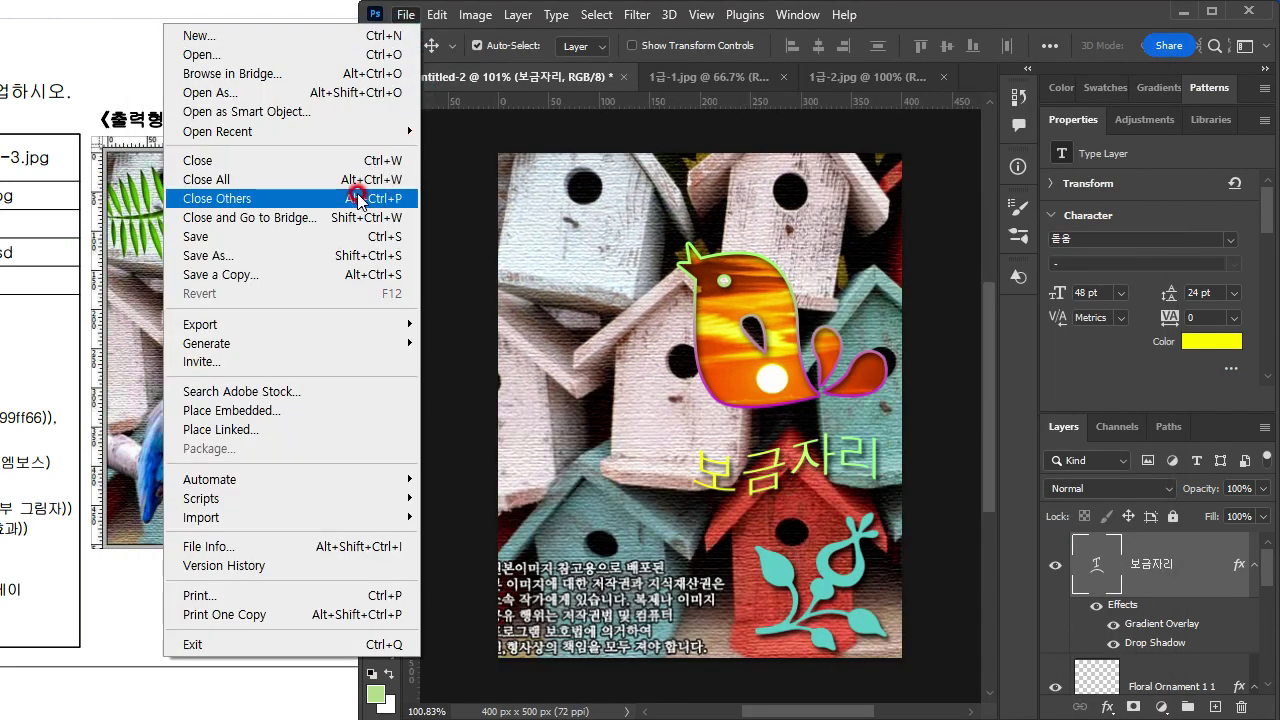
pyautogui.click(892, 20)
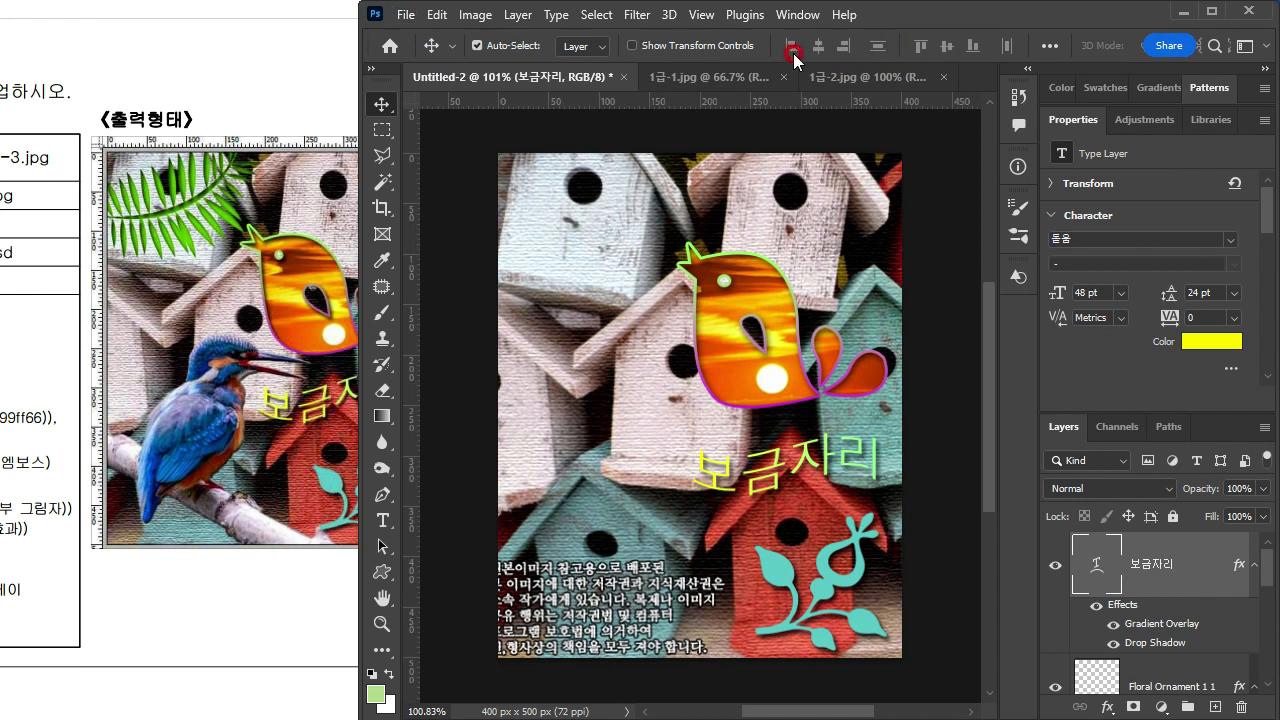
pyautogui.click(476, 16)
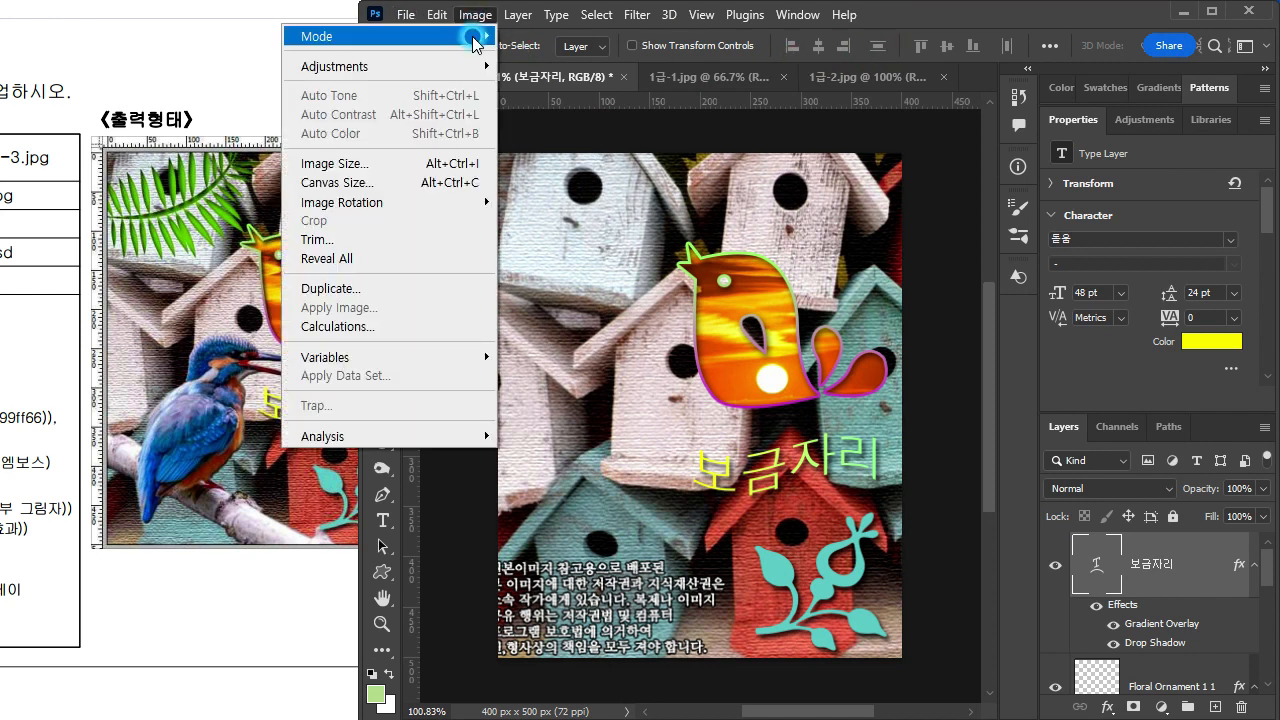
pyautogui.click(408, 163)
pyautogui.moveTo(80, 157); pyautogui.dragTo(857, 163)
pyautogui.click(935, 294)
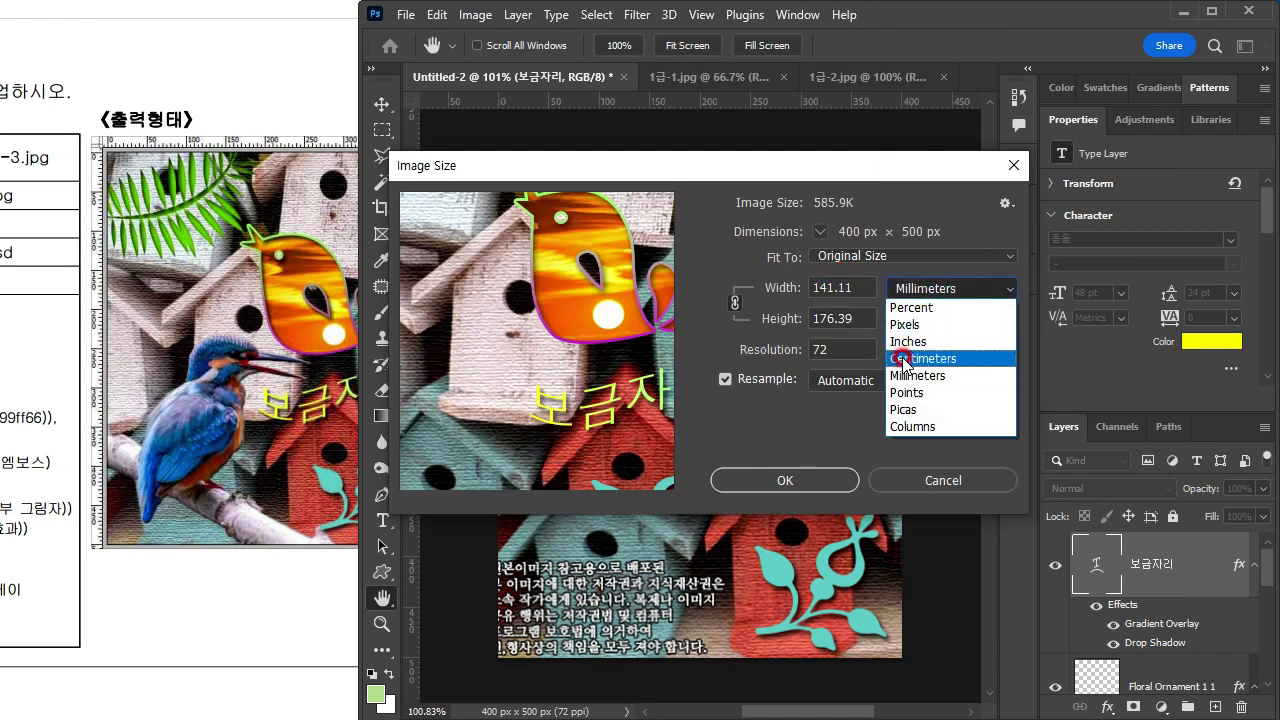
pyautogui.click(908, 324)
pyautogui.click(848, 288)
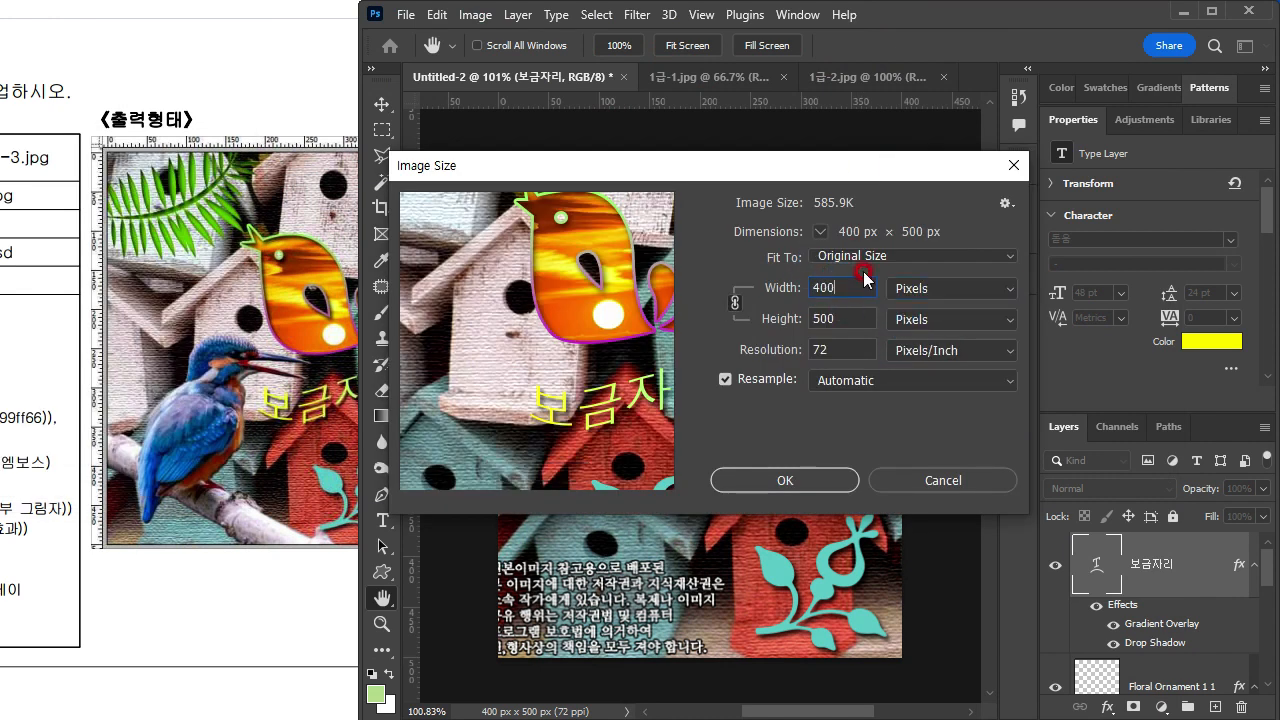
pyautogui.press('BackSpace')
pyautogui.press('Return')
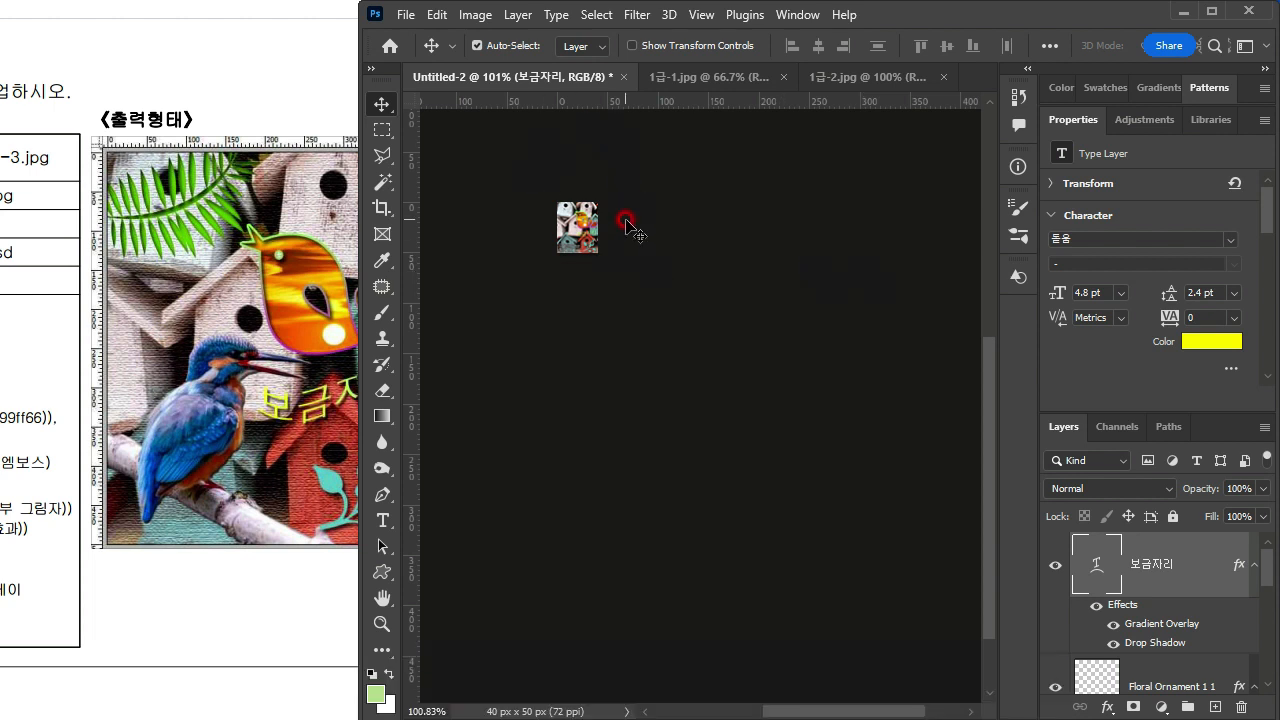
# Step: Check the resized composition's dimensions in Image Size and undo the image resize
pyautogui.click(475, 15)
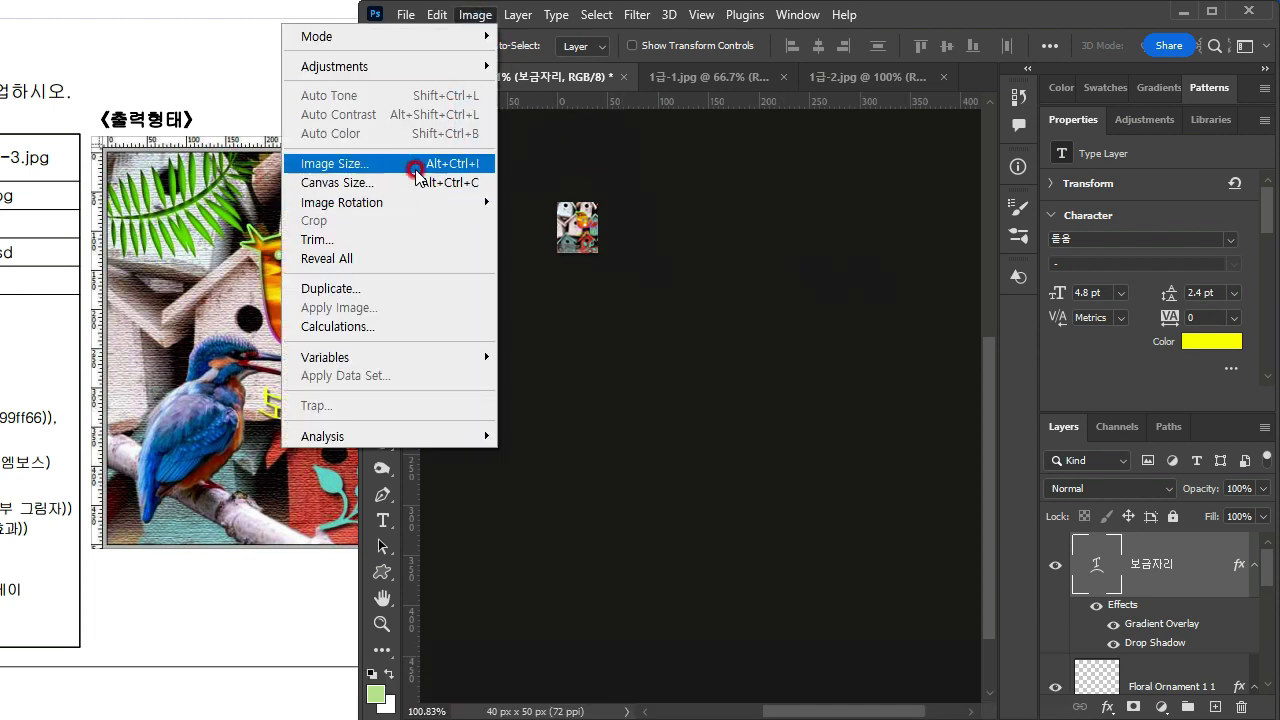
pyautogui.click(445, 163)
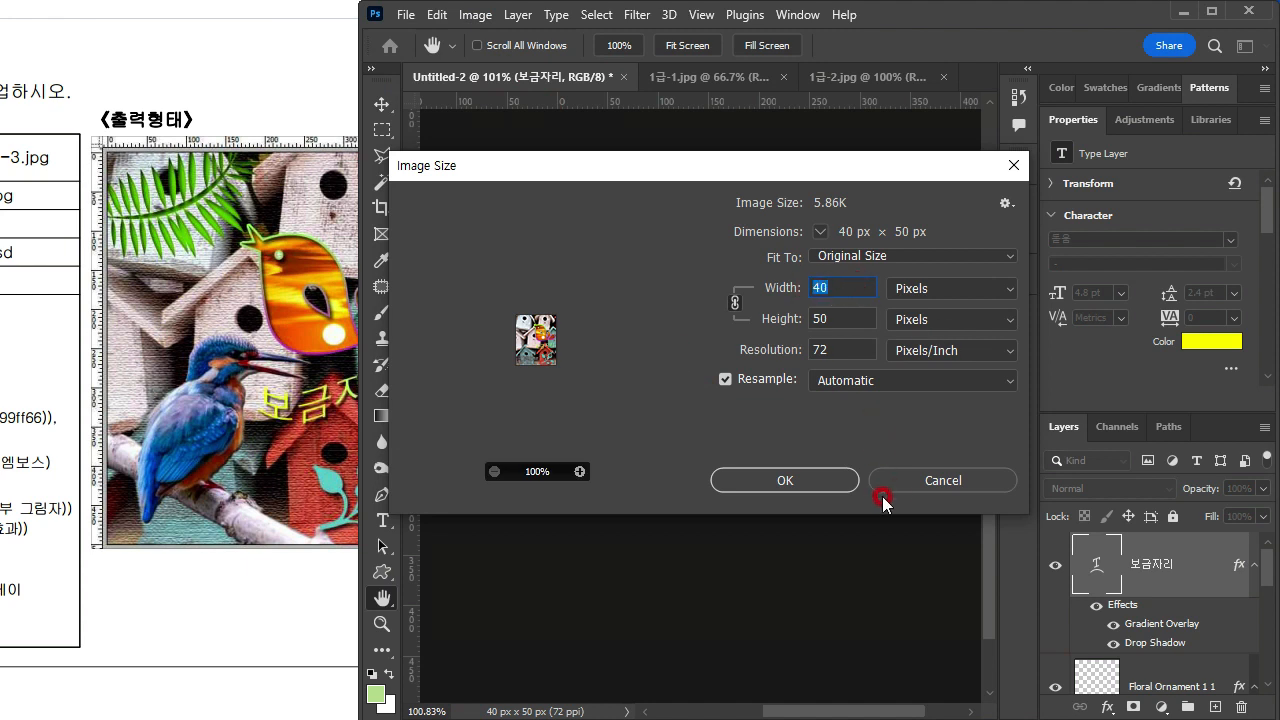
pyautogui.click(882, 490)
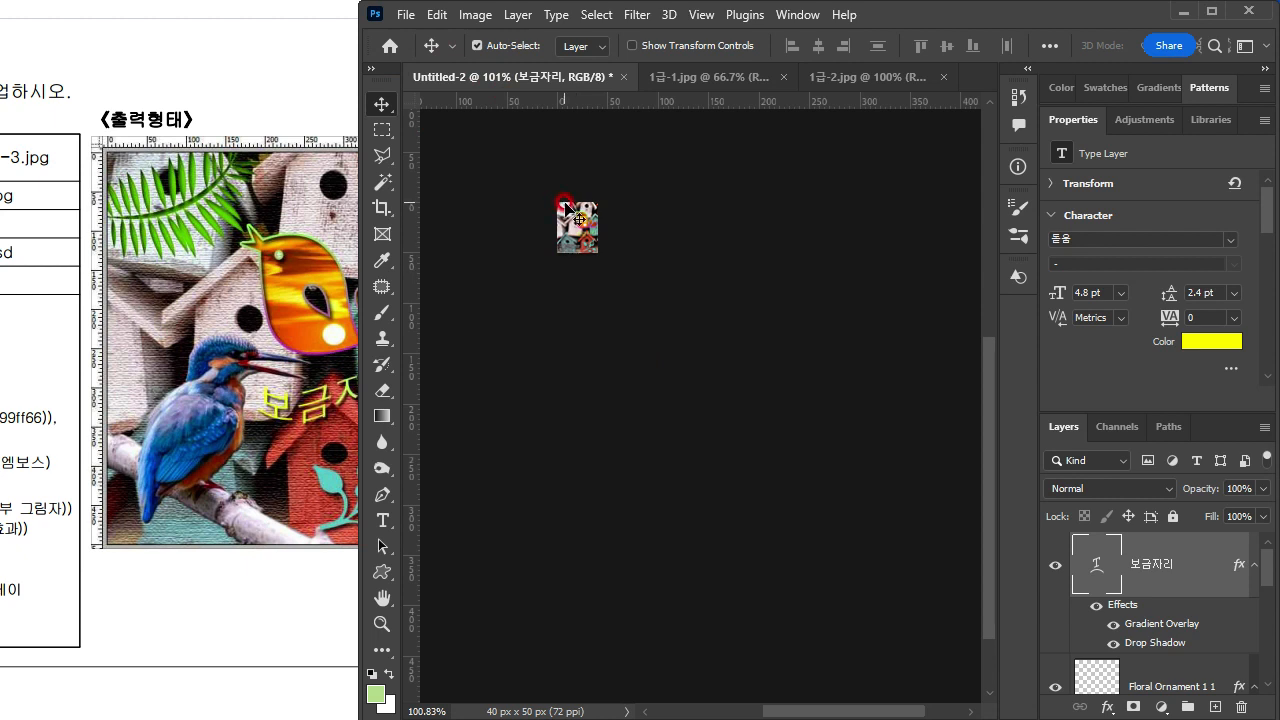
pyautogui.hotkey('ctrl', 'z')
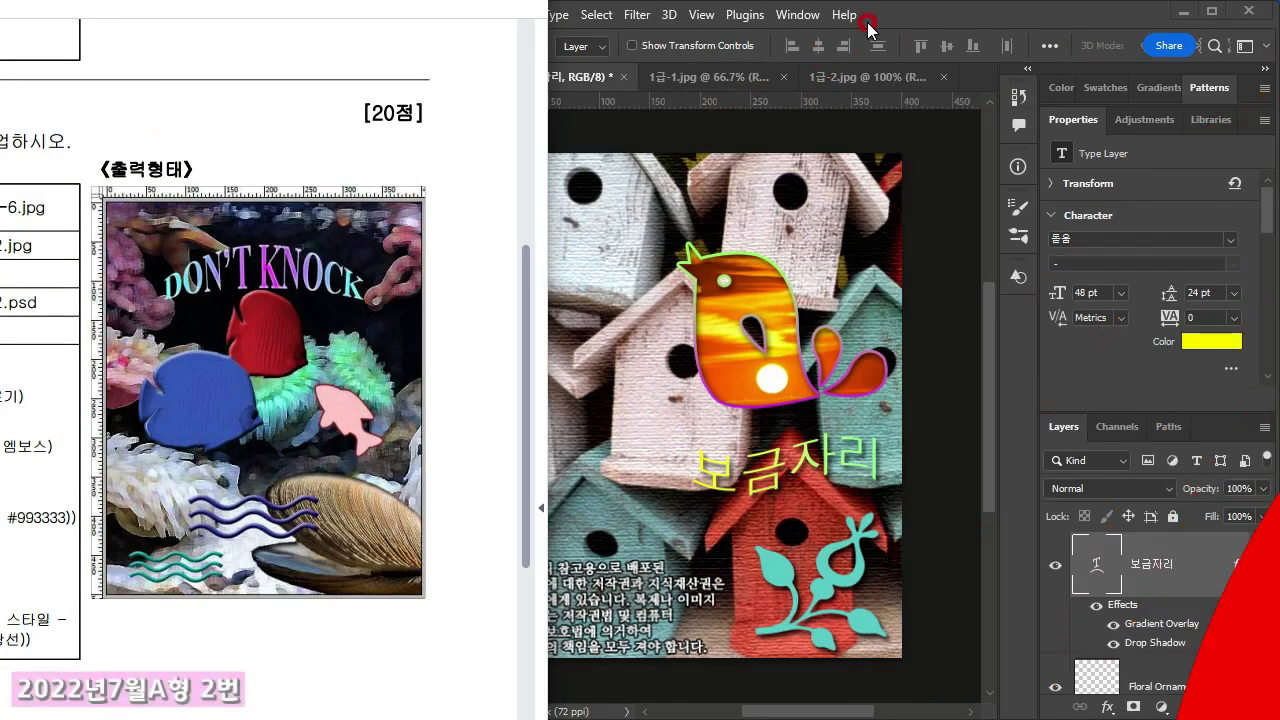
# Step: Close the source images 1급-1.jpg and 1급-2.jpg, keeping the birdhouse composition open
pyautogui.click(868, 25)
pyautogui.click(730, 77)
pyautogui.click(781, 77)
pyautogui.click(800, 77)
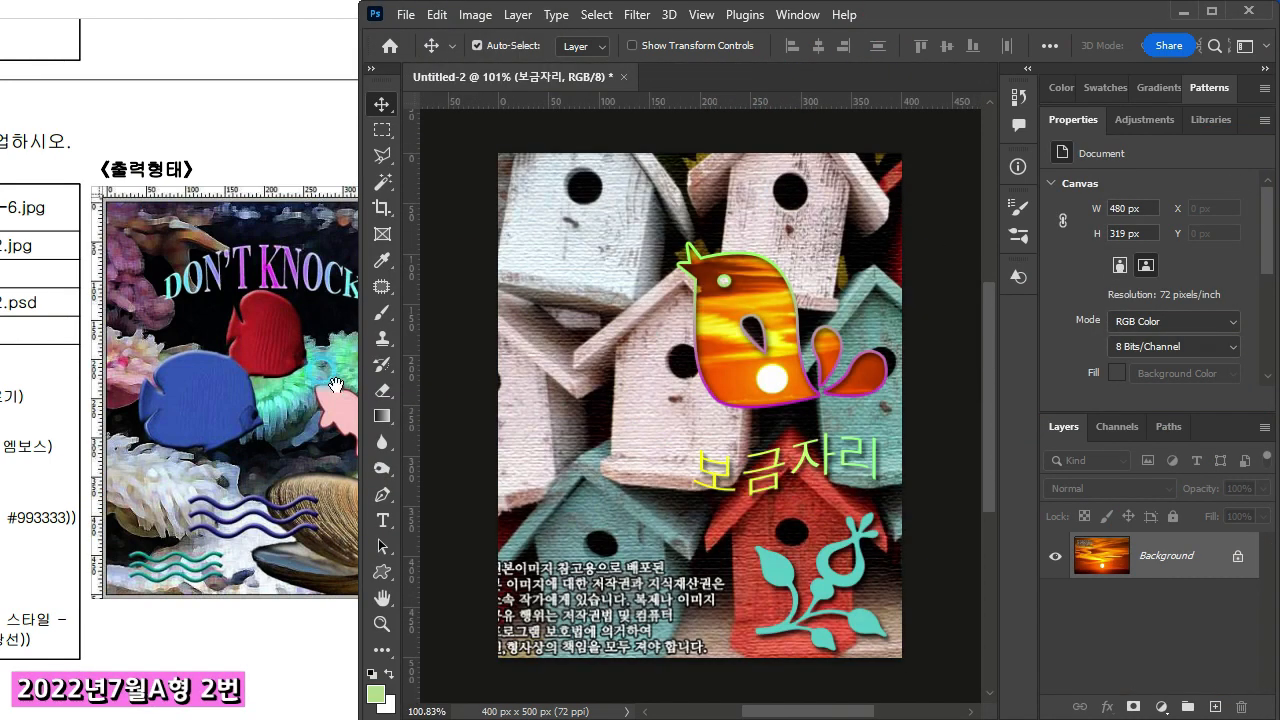
# Step: Create a new 400 × 500 px document for problem 2 at 72 pixels/inch in RGB Color with a white background
pyautogui.click(132, 345)
pyautogui.moveTo(132, 345); pyautogui.dragTo(112, 326)
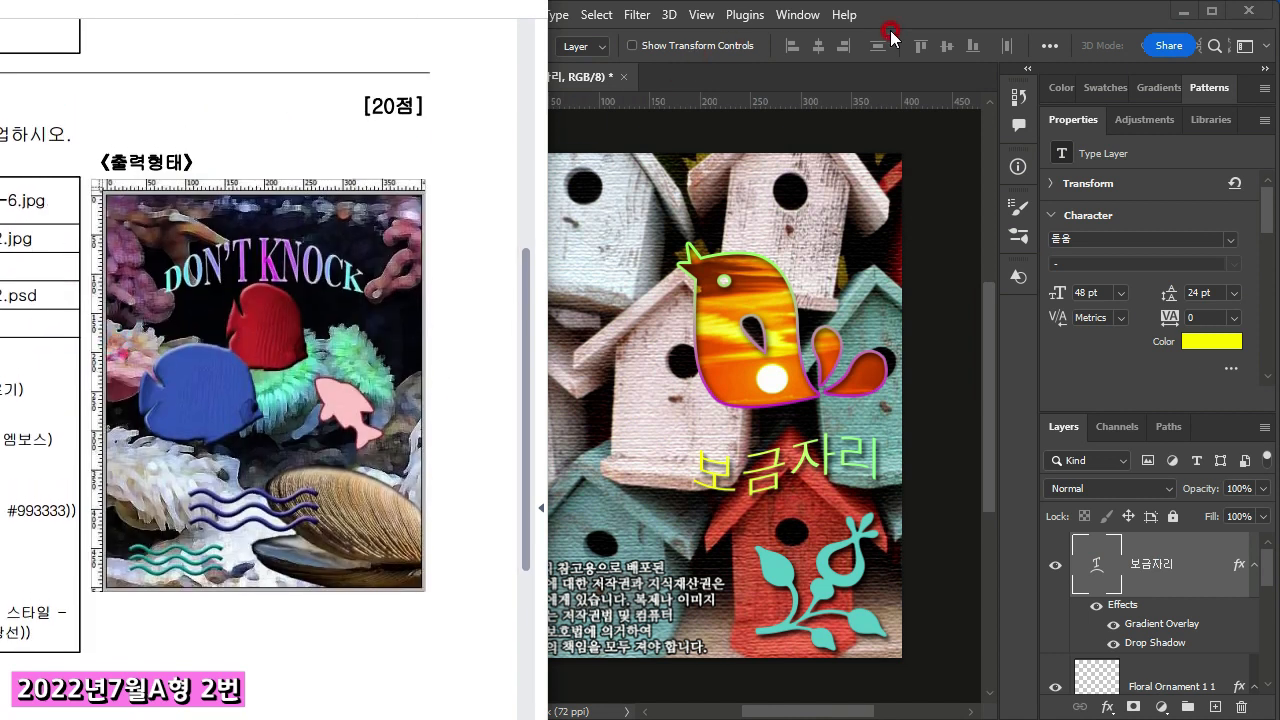
pyautogui.click(638, 101)
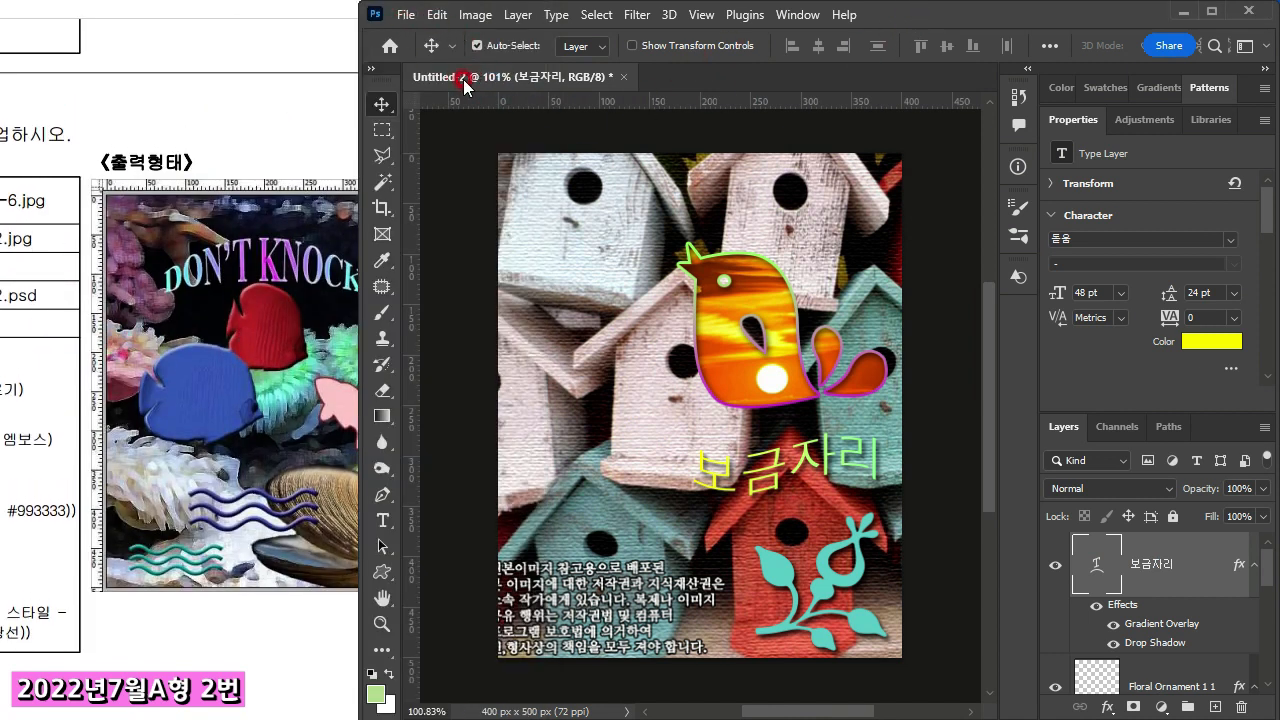
pyautogui.click(416, 22)
pyautogui.click(417, 34)
pyautogui.click(885, 202)
pyautogui.doubleClick(894, 255)
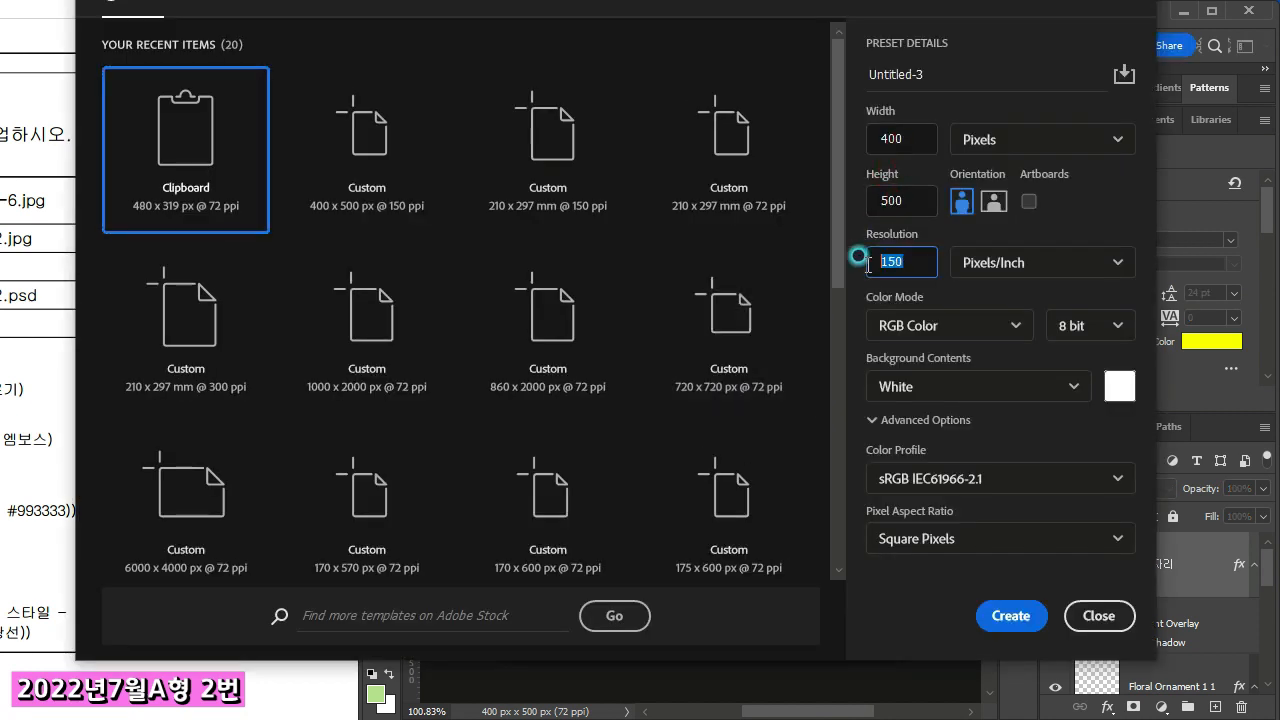
pyautogui.write('72')
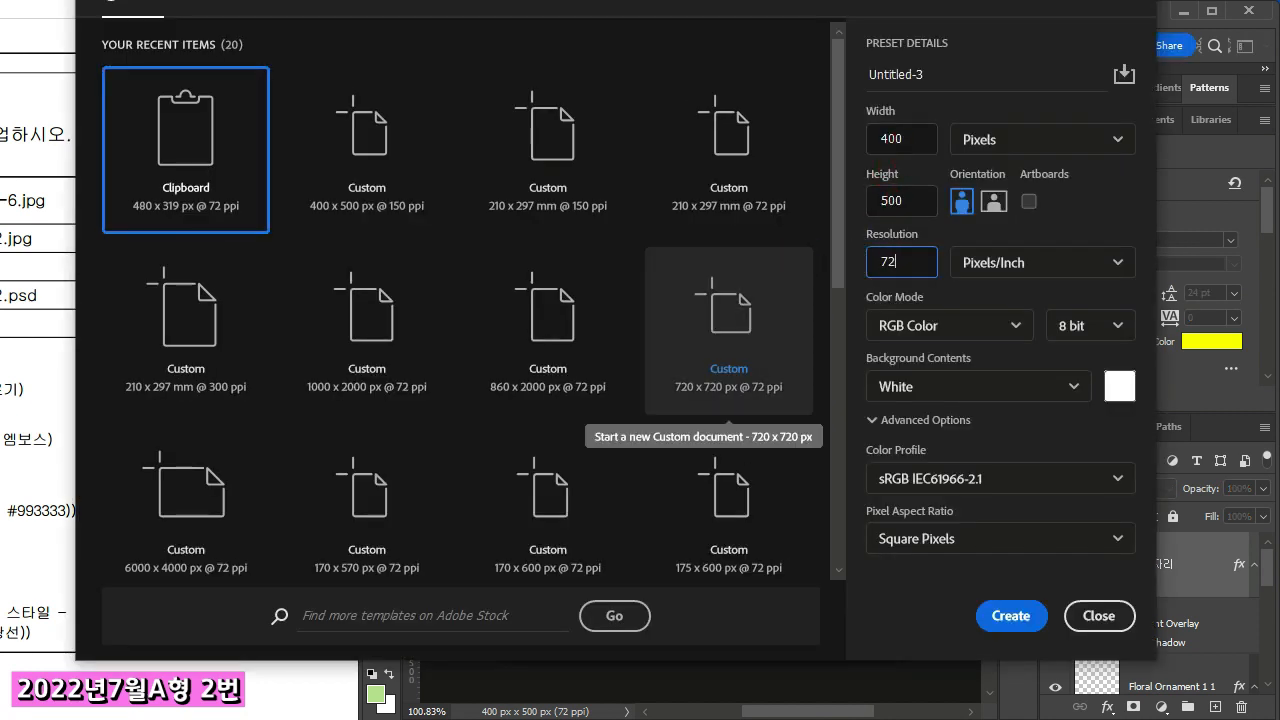
pyautogui.click(996, 262)
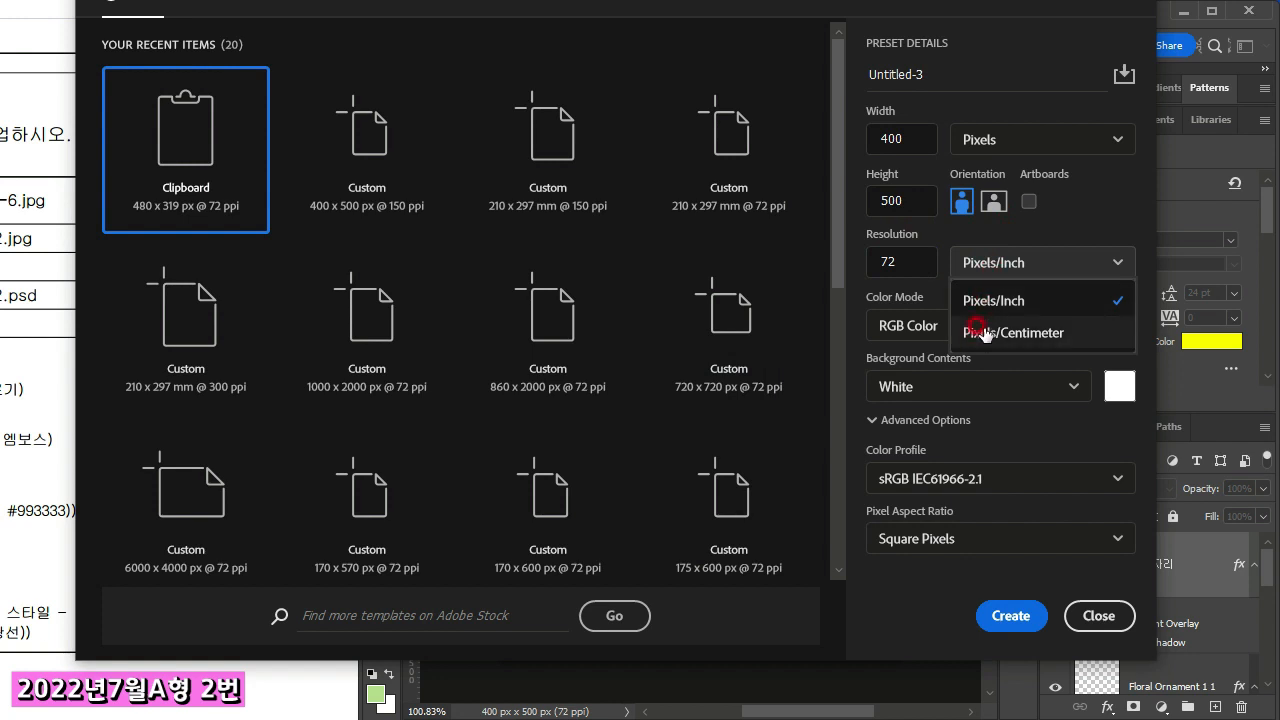
pyautogui.click(985, 265)
pyautogui.click(985, 264)
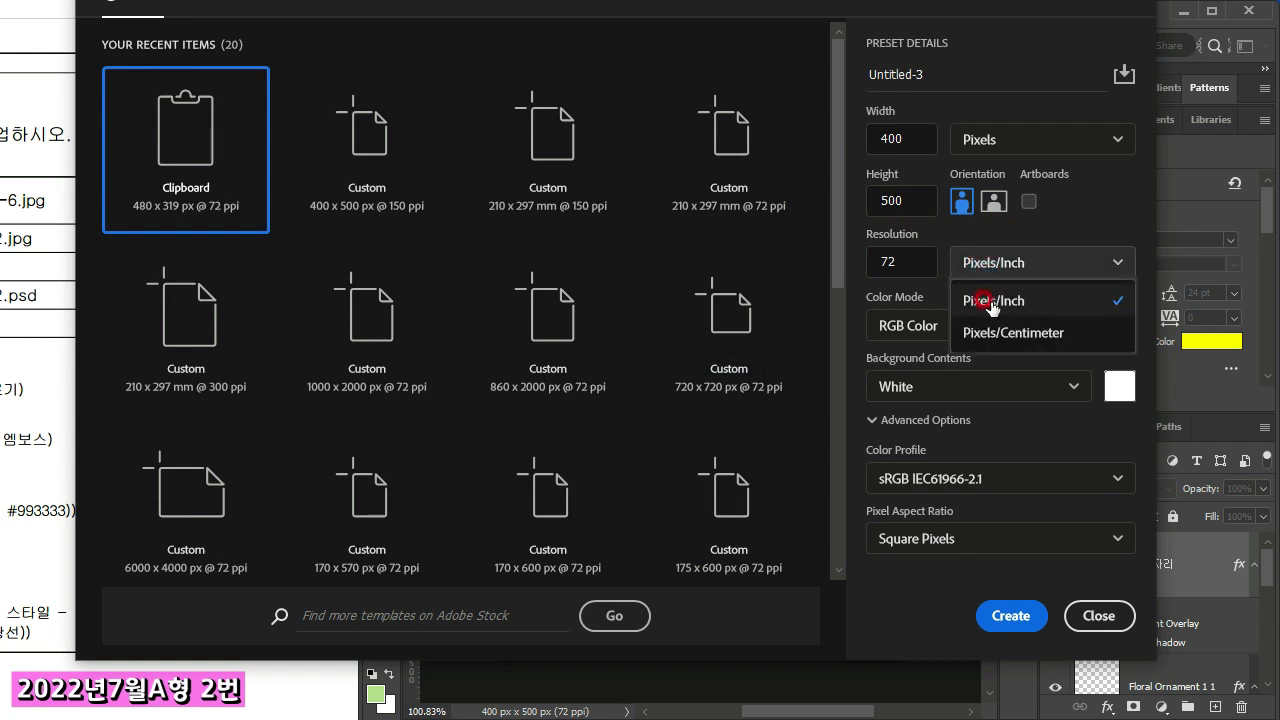
pyautogui.click(993, 303)
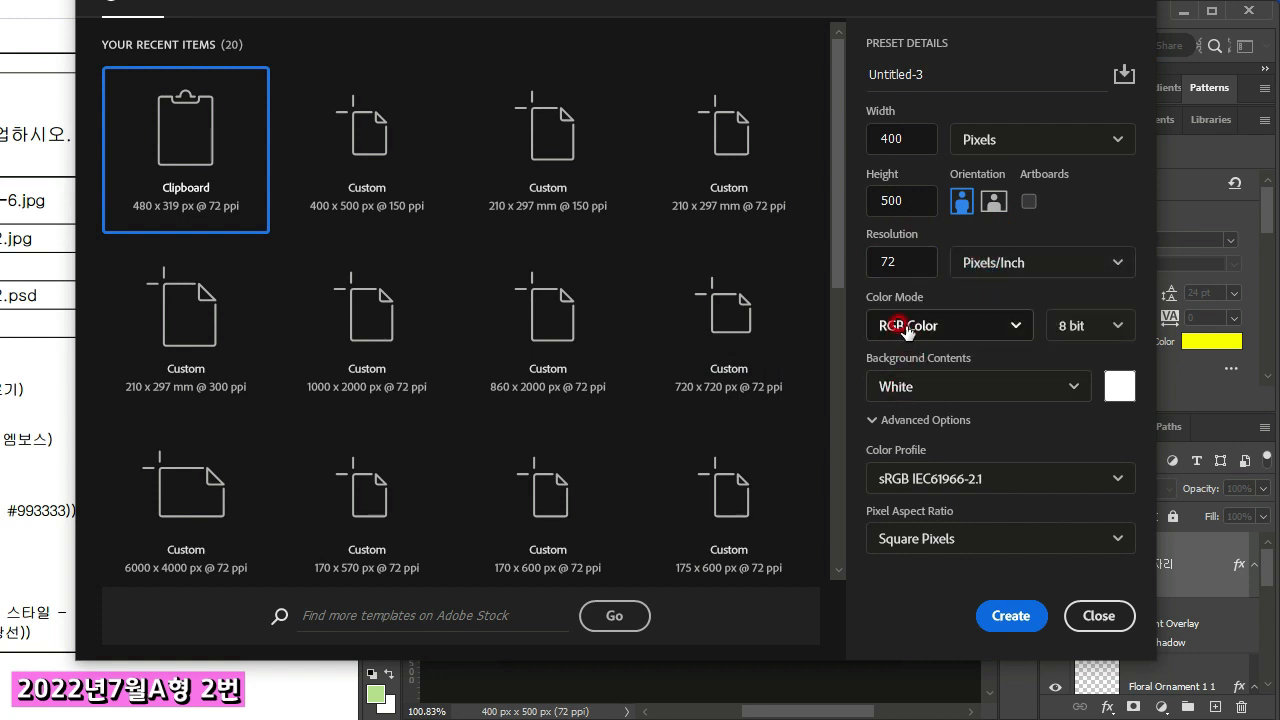
pyautogui.click(1008, 614)
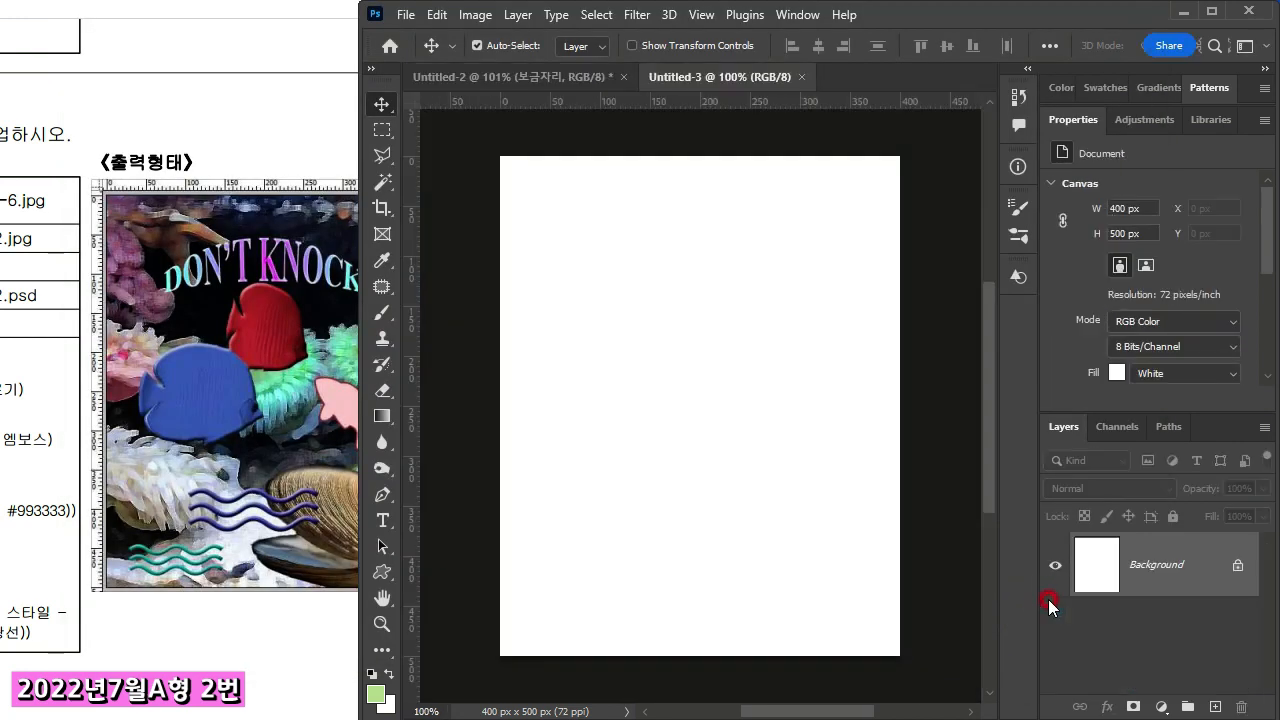
# Step: Check problem 2's source files on the exam sheet, open 1급-4.jpg and place it as a layer in the new document
pyautogui.click(190, 372)
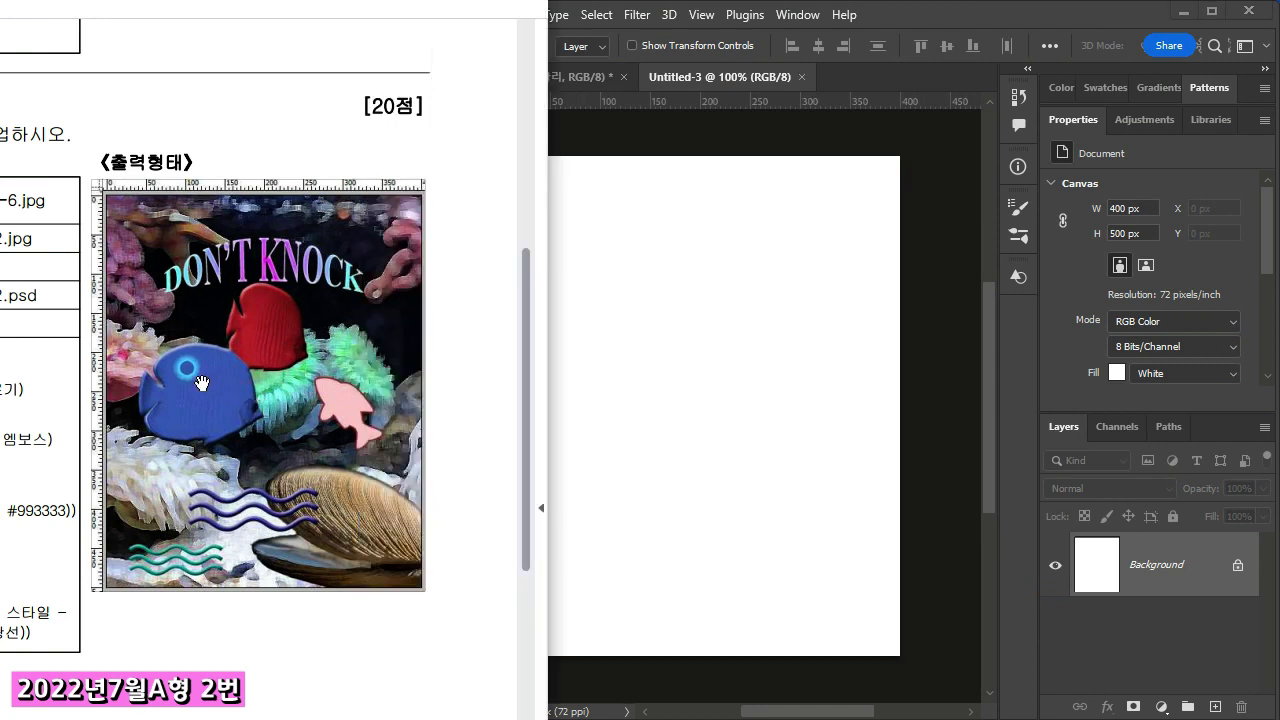
pyautogui.moveTo(266, 480); pyautogui.dragTo(323, 463)
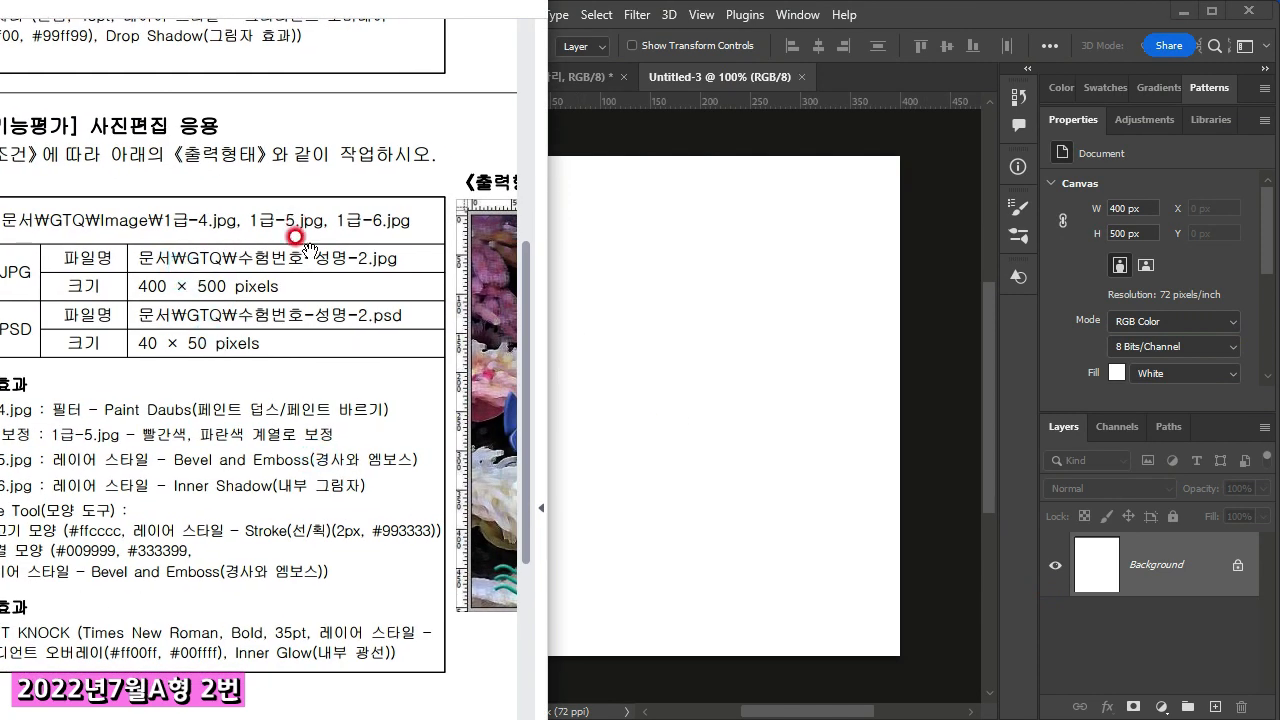
pyautogui.moveTo(512, 372); pyautogui.dragTo(287, 321)
pyautogui.click(709, 229)
pyautogui.click(405, 15)
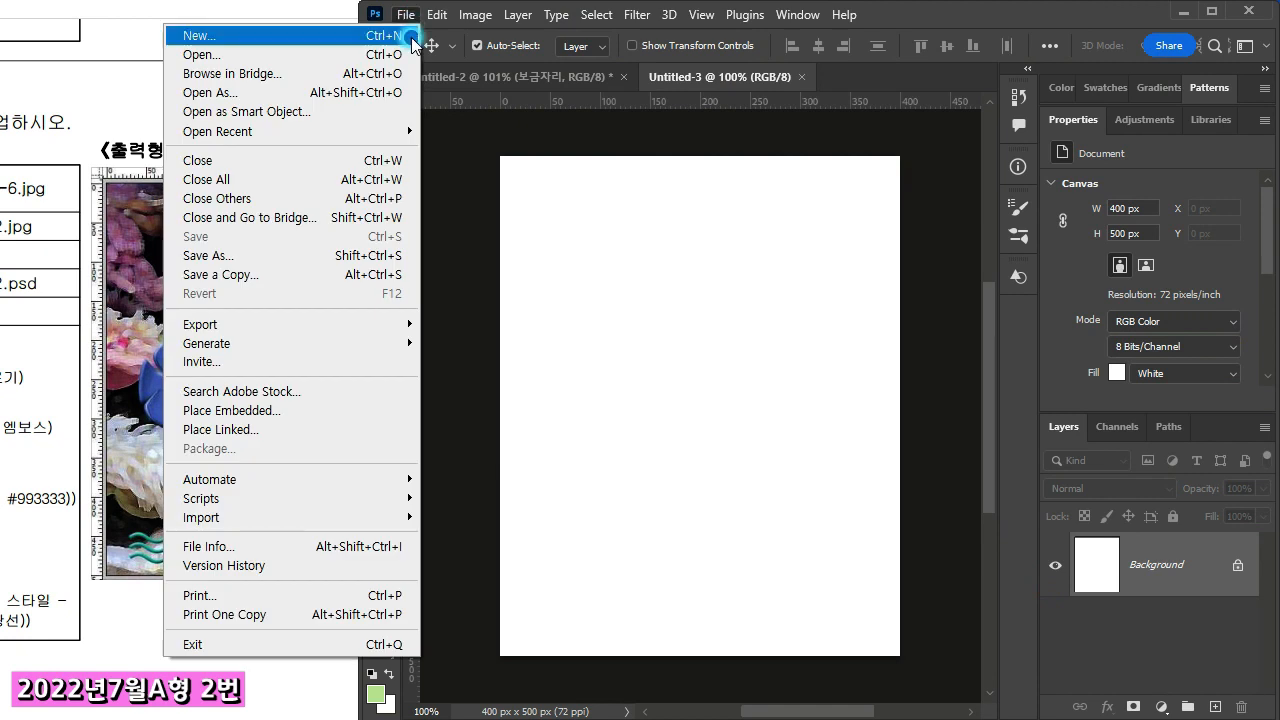
pyautogui.click(347, 56)
pyautogui.click(693, 286)
pyautogui.doubleClick(693, 286)
pyautogui.moveTo(712, 370)
pyautogui.mouseDown()
pyautogui.moveTo(677, 163)
pyautogui.moveTo(646, 77)
pyautogui.moveTo(714, 350)
pyautogui.mouseUp()
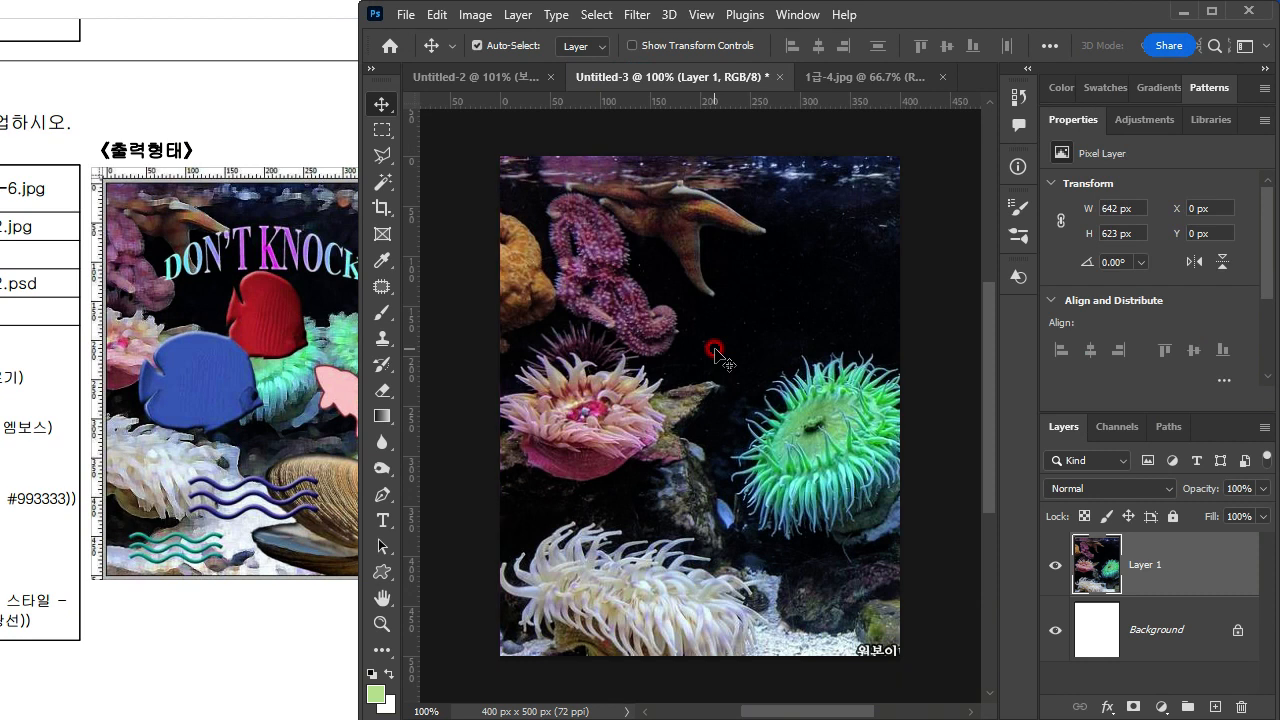
# Step: Scale the aquarium photo layer to 81.46% and position it at X -73 px, Y -4 px to match the exam sheet's framing
pyautogui.hotkey('ctrl', 't')
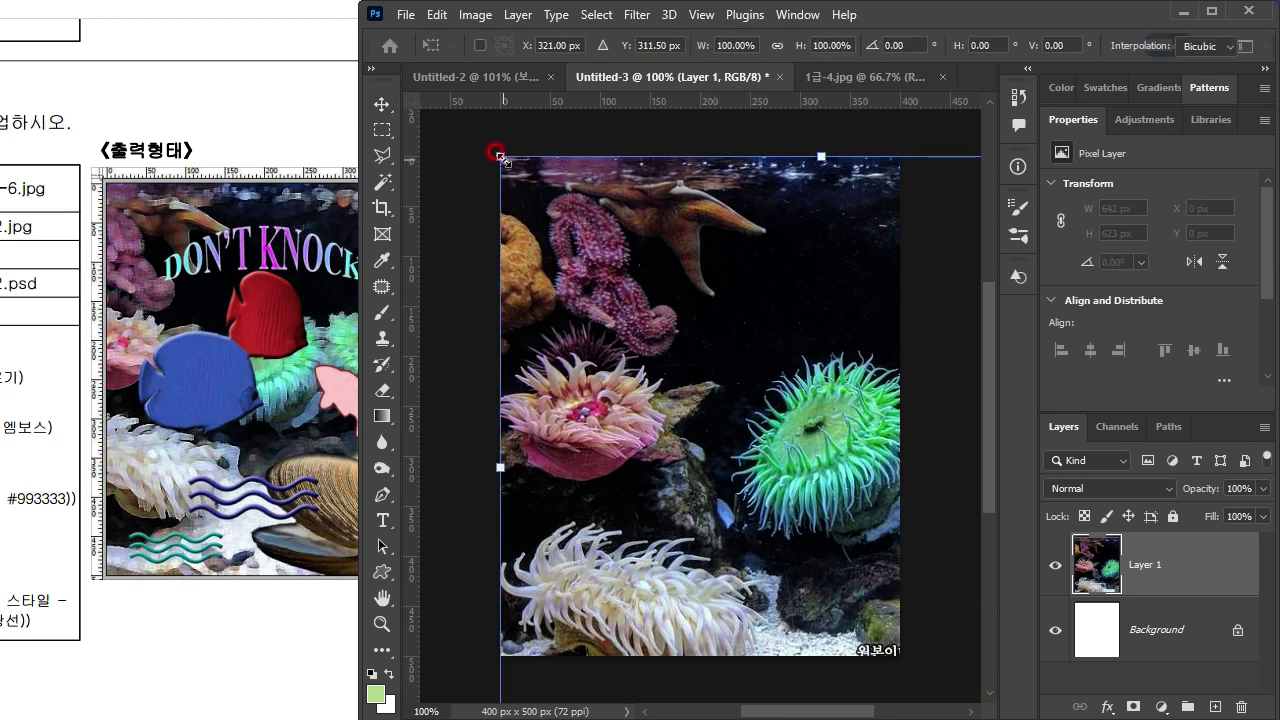
pyautogui.moveTo(497, 153); pyautogui.dragTo(600, 286)
pyautogui.moveTo(760, 437); pyautogui.dragTo(582, 312)
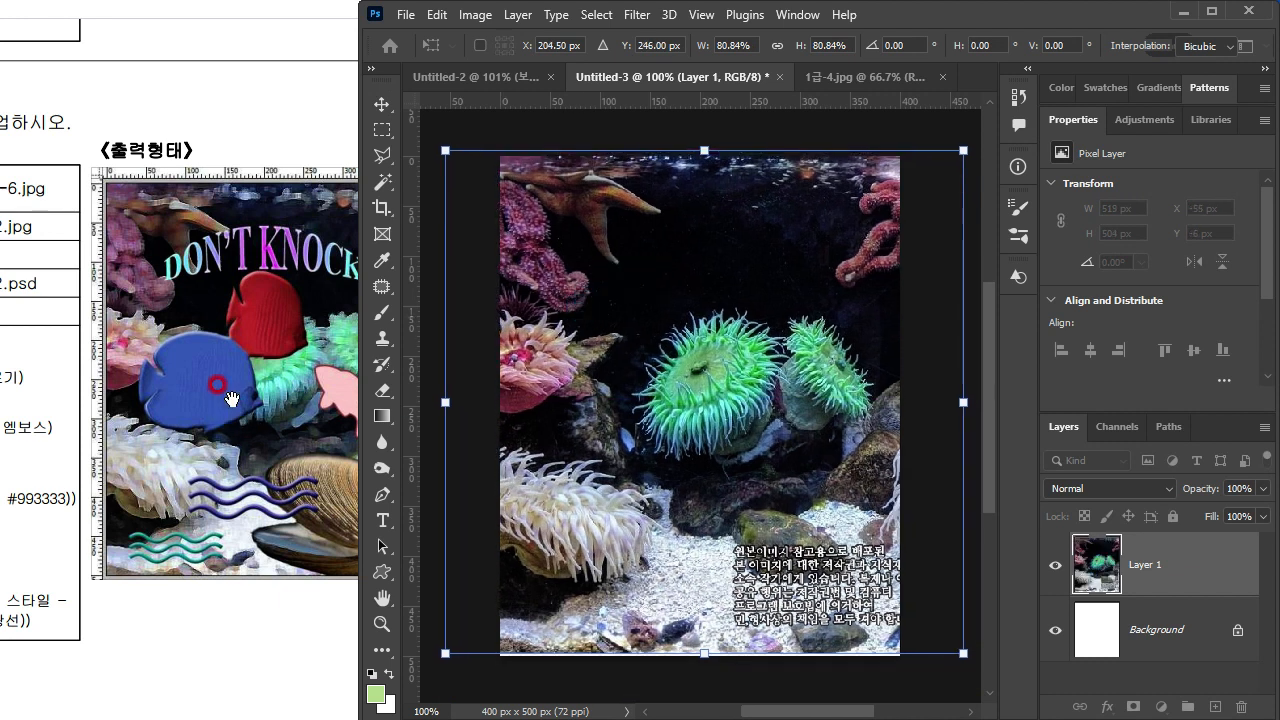
pyautogui.click(218, 387)
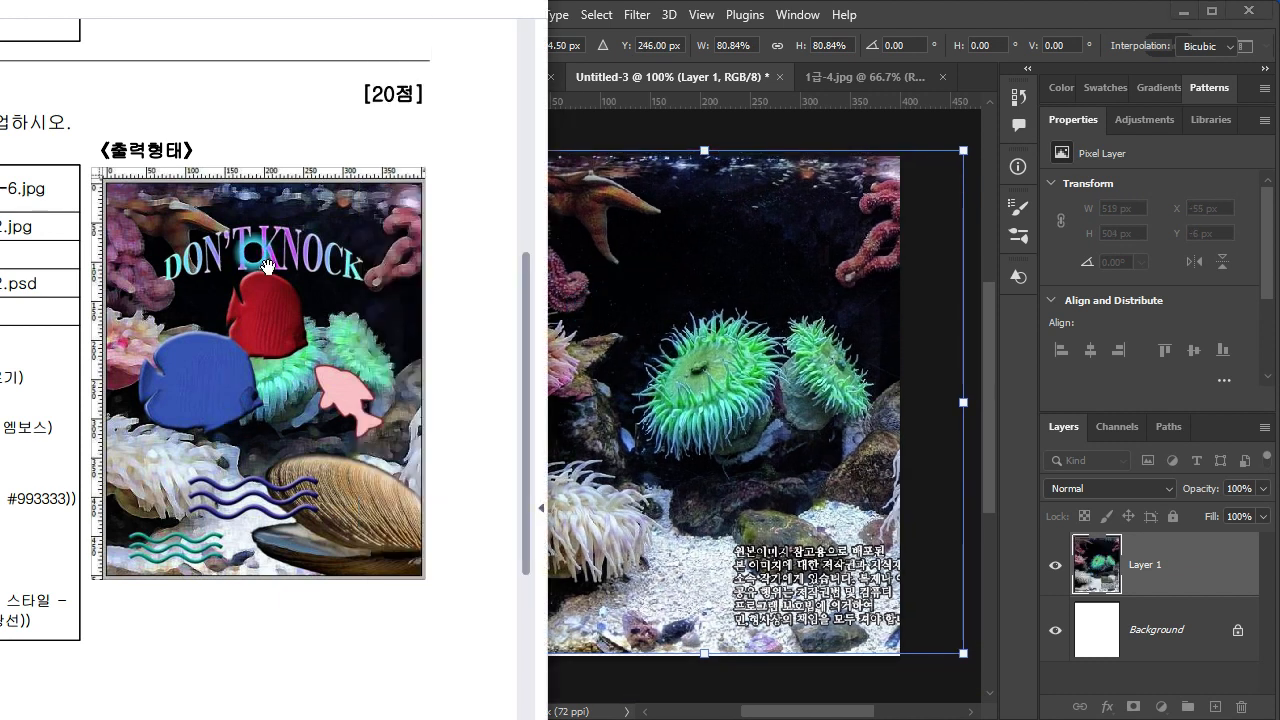
pyautogui.click(883, 257)
pyautogui.moveTo(950, 648); pyautogui.dragTo(955, 647)
pyautogui.moveTo(749, 548); pyautogui.dragTo(737, 545)
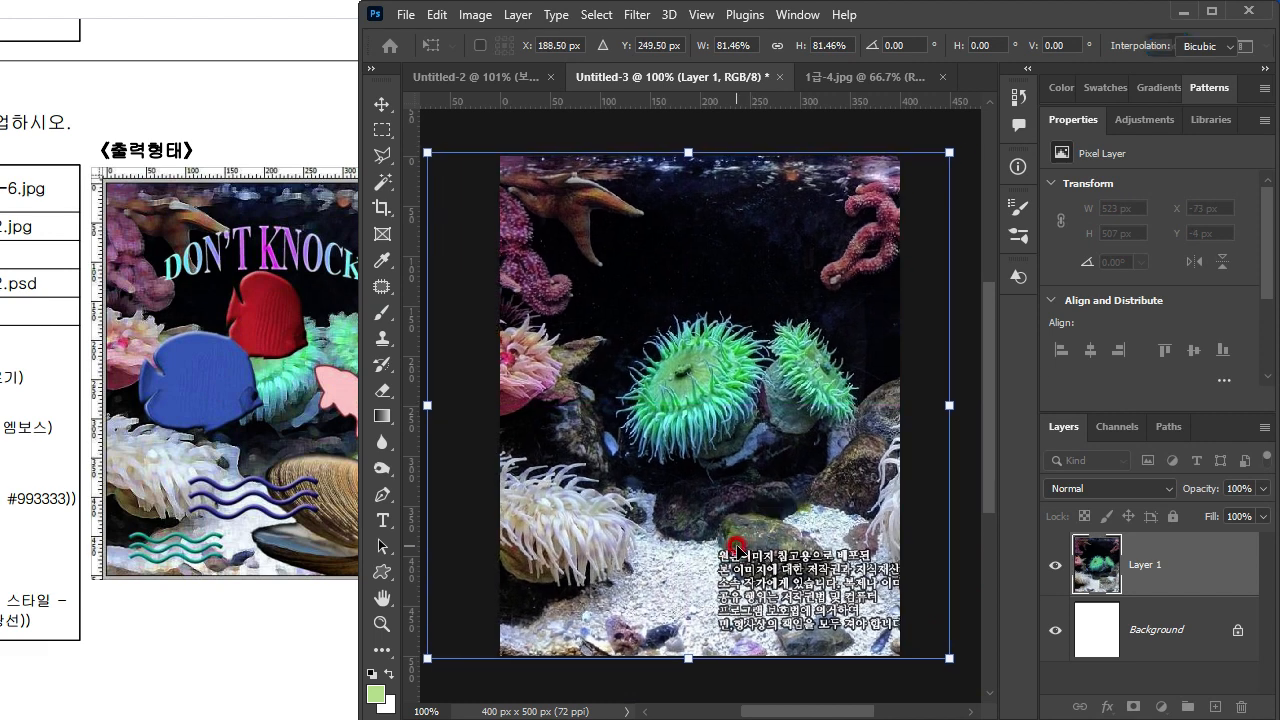
pyautogui.press('Return')
# Step: Apply the Paint Daubs filter to the aquarium photo layer with brush size 8, sharpness 7 and the Simple brush type
pyautogui.click(470, 518)
pyautogui.moveTo(470, 514)
pyautogui.mouseDown()
pyautogui.moveTo(492, 506)
pyautogui.moveTo(215, 519)
pyautogui.mouseUp()
pyautogui.click(569, 222)
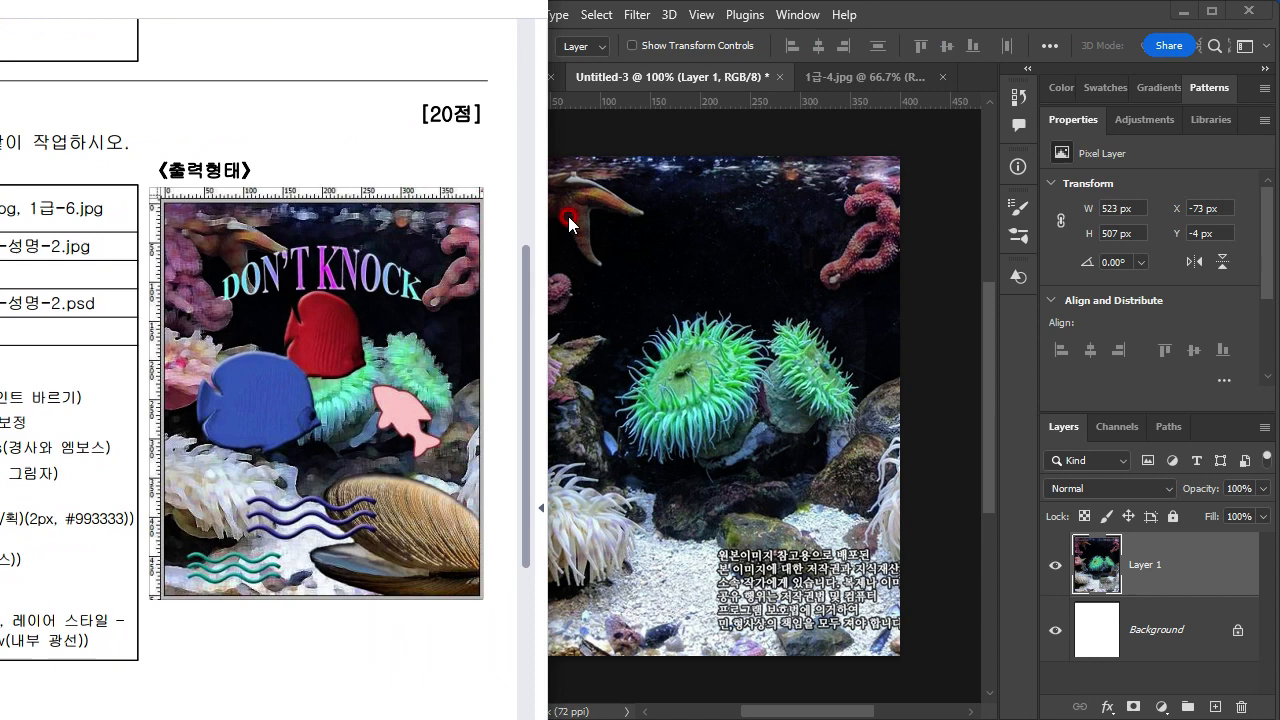
pyautogui.click(649, 137)
pyautogui.click(637, 14)
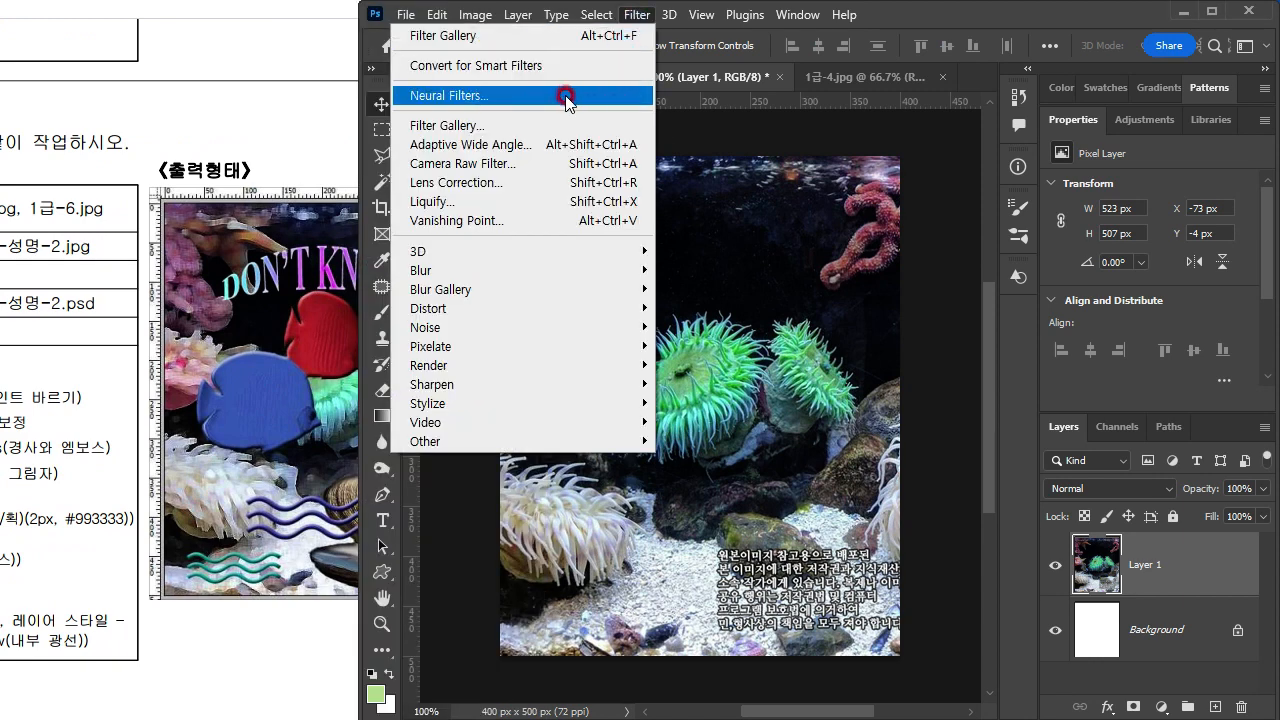
pyautogui.click(553, 133)
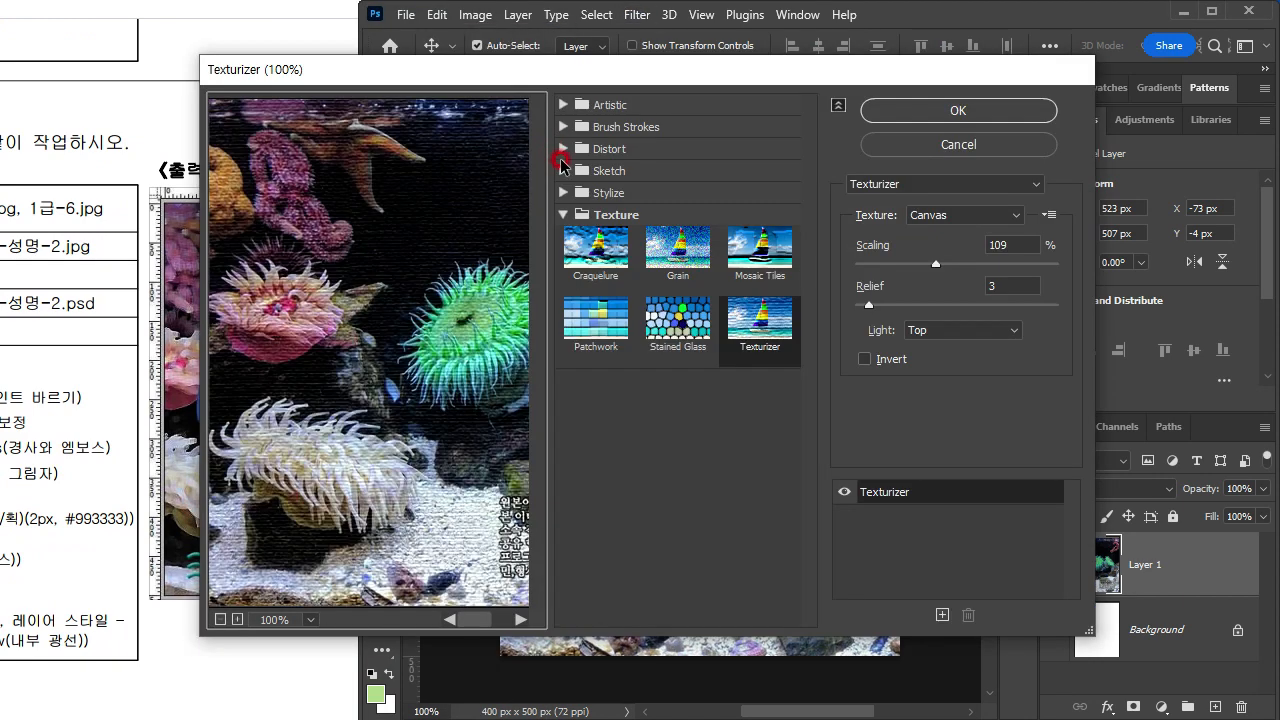
pyautogui.click(617, 105)
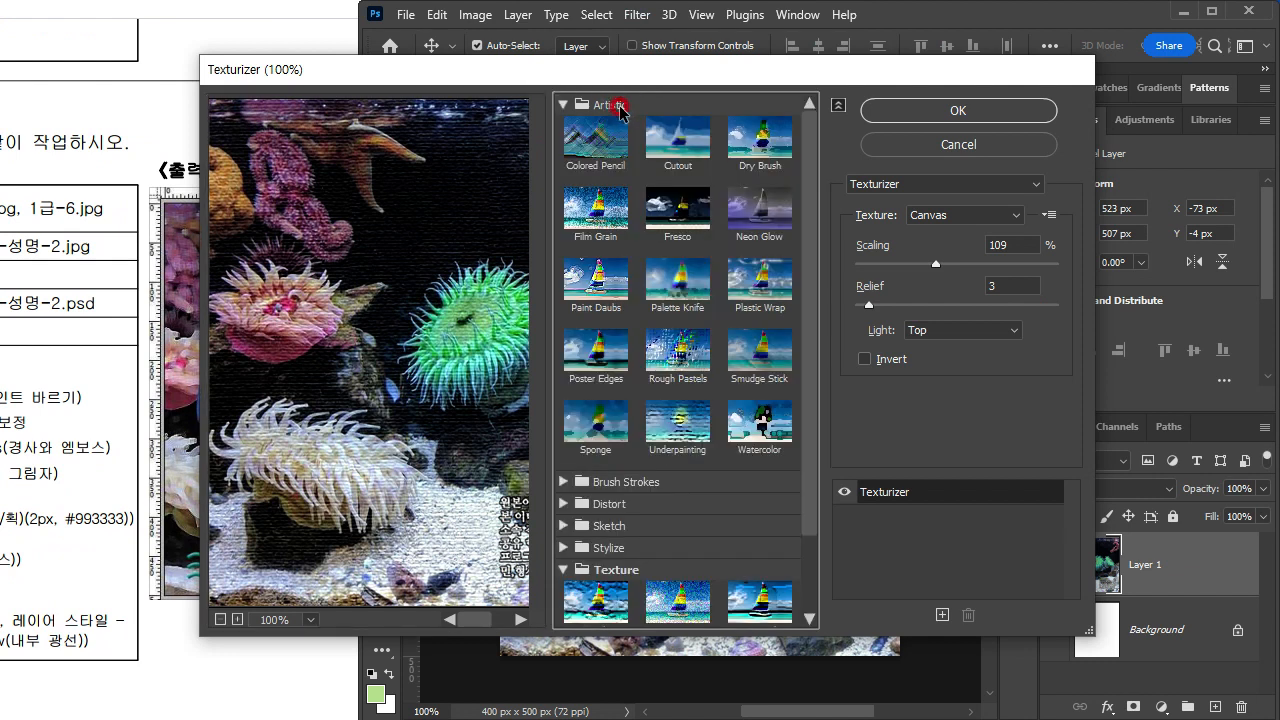
pyautogui.click(590, 293)
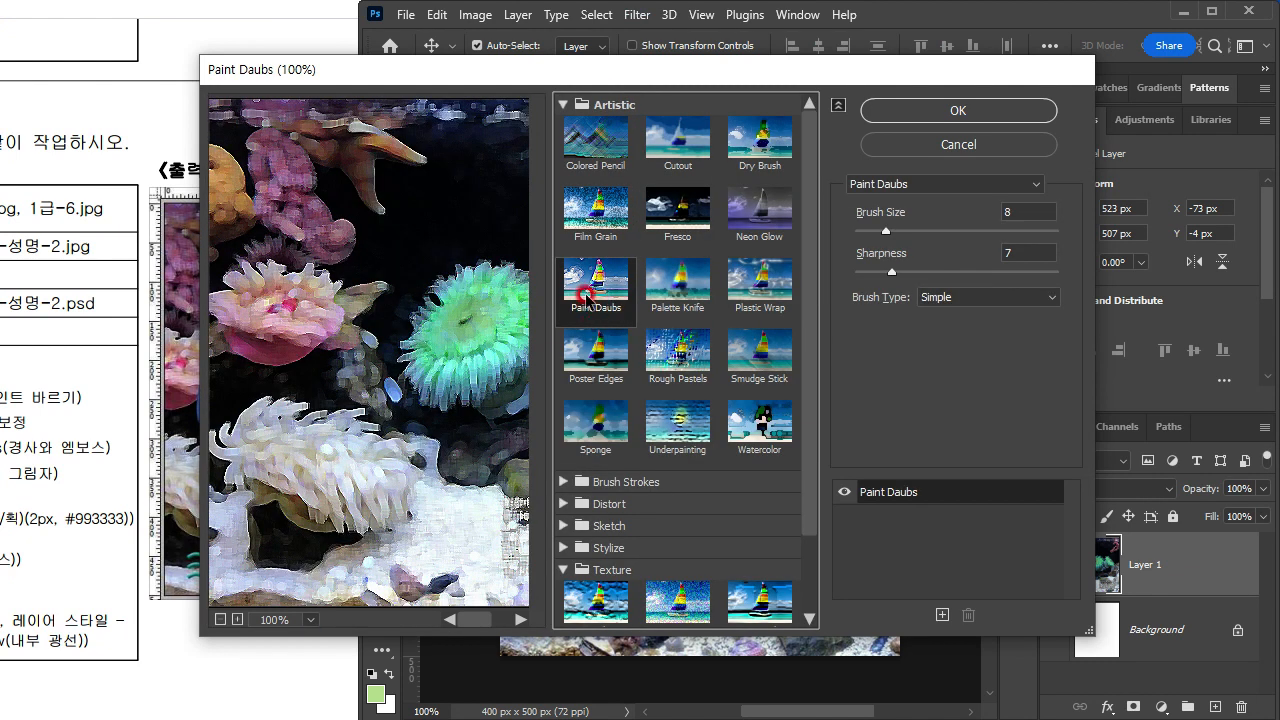
pyautogui.click(943, 110)
# Step: Examine problem 2's effect conditions and sample output on the exam sheet, including the fish, shell, wave shapes and layer styles
pyautogui.click(236, 394)
pyautogui.moveTo(107, 516)
pyautogui.mouseDown()
pyautogui.moveTo(487, 508)
pyautogui.moveTo(140, 517)
pyautogui.moveTo(133, 506)
pyautogui.mouseUp()
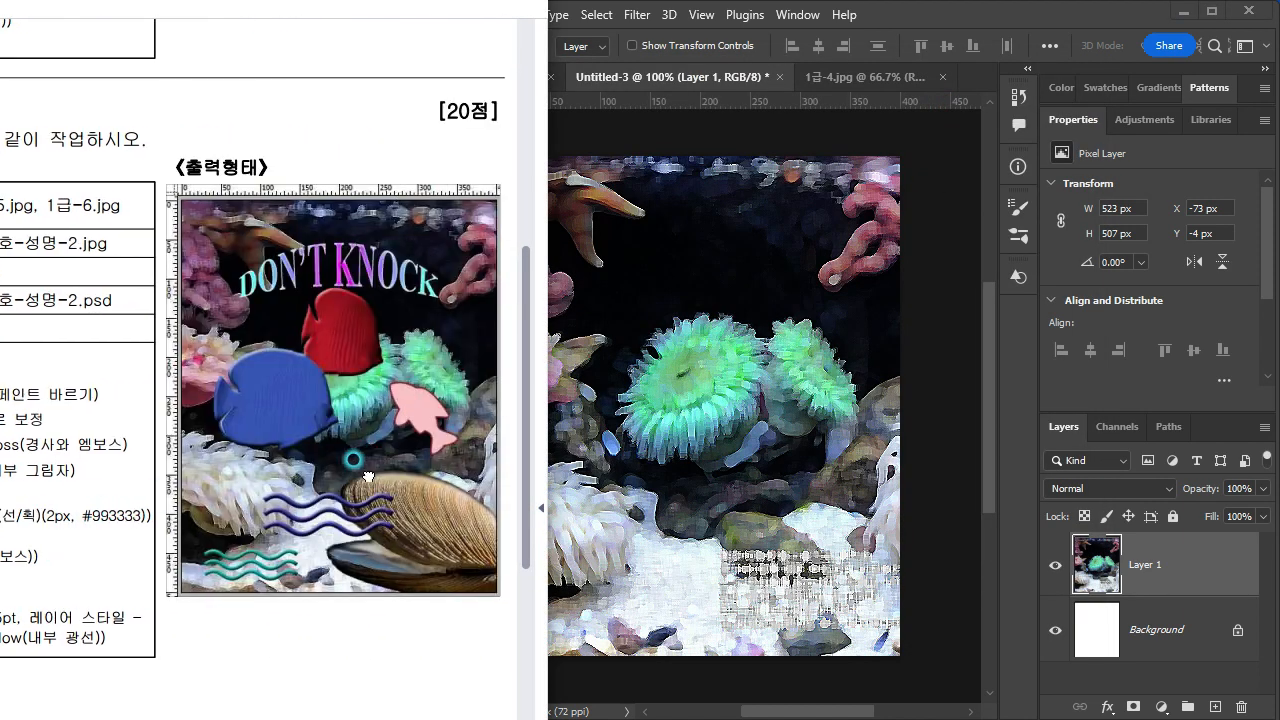
pyautogui.moveTo(374, 451); pyautogui.dragTo(284, 478)
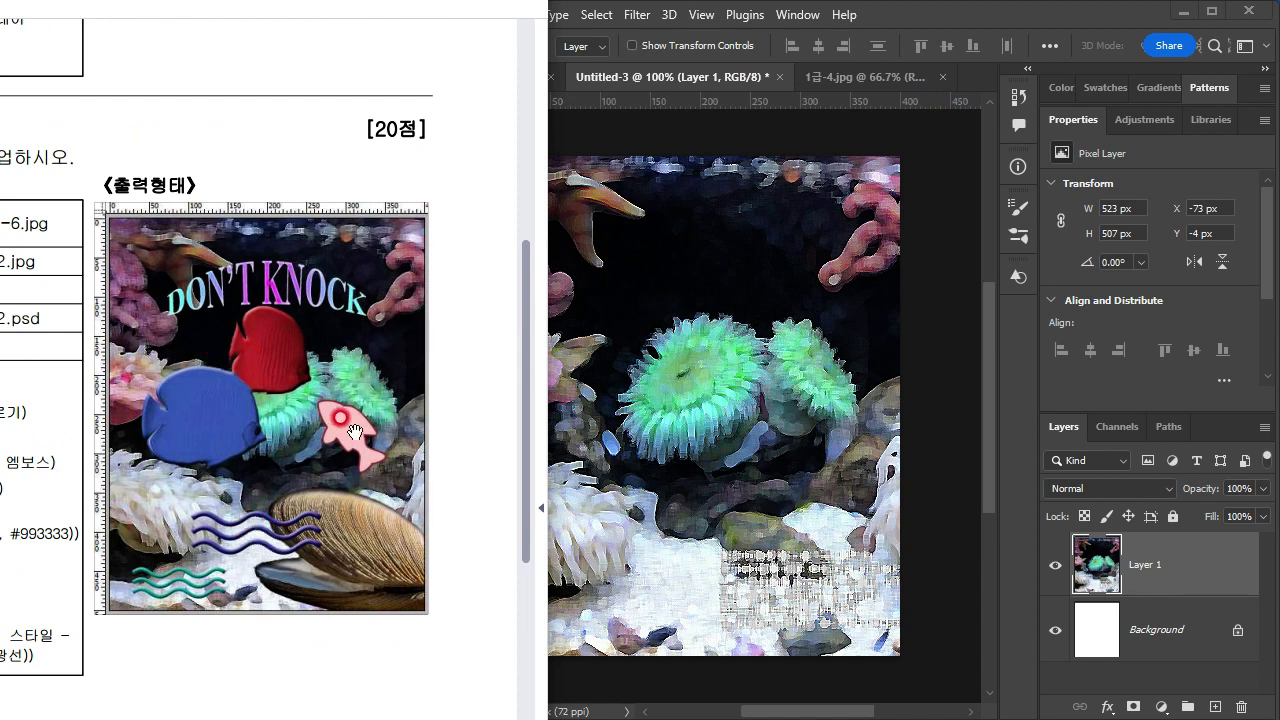
pyautogui.moveTo(231, 559); pyautogui.dragTo(279, 499)
pyautogui.moveTo(27, 586)
pyautogui.mouseDown()
pyautogui.moveTo(303, 555)
pyautogui.moveTo(303, 569)
pyautogui.mouseUp()
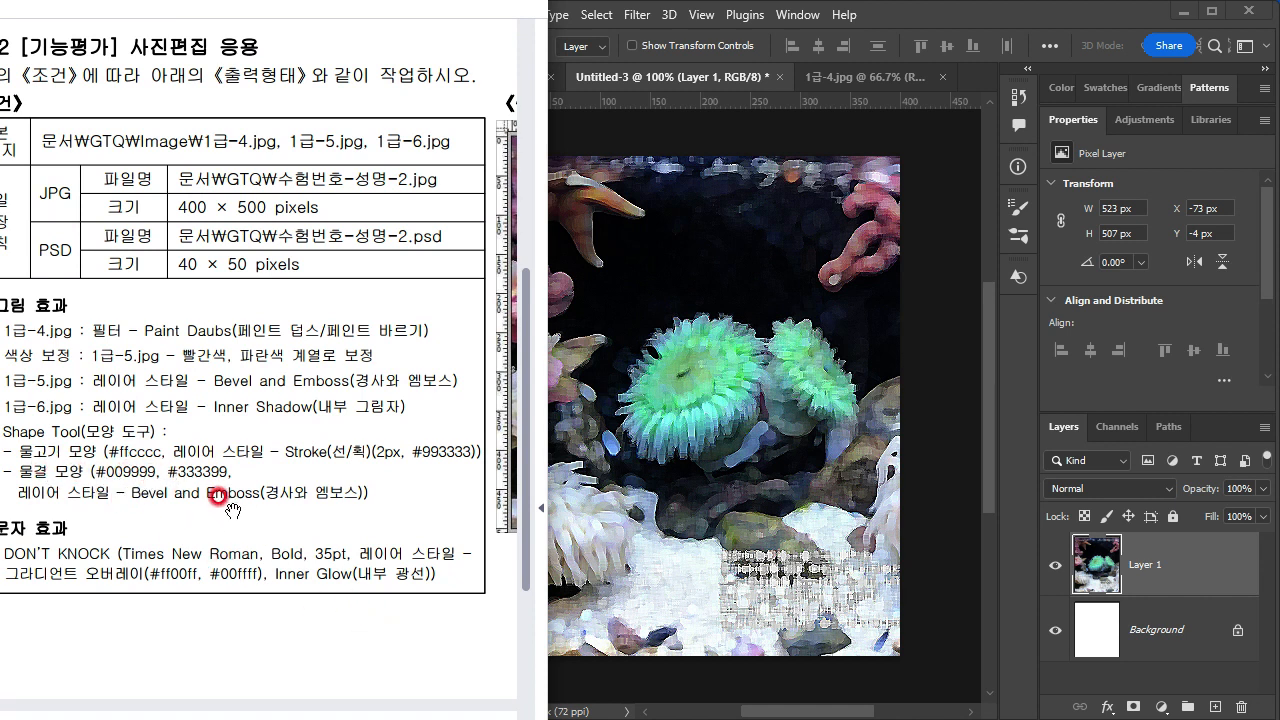
pyautogui.moveTo(415, 540); pyautogui.dragTo(22, 543)
pyautogui.moveTo(297, 487); pyautogui.dragTo(295, 515)
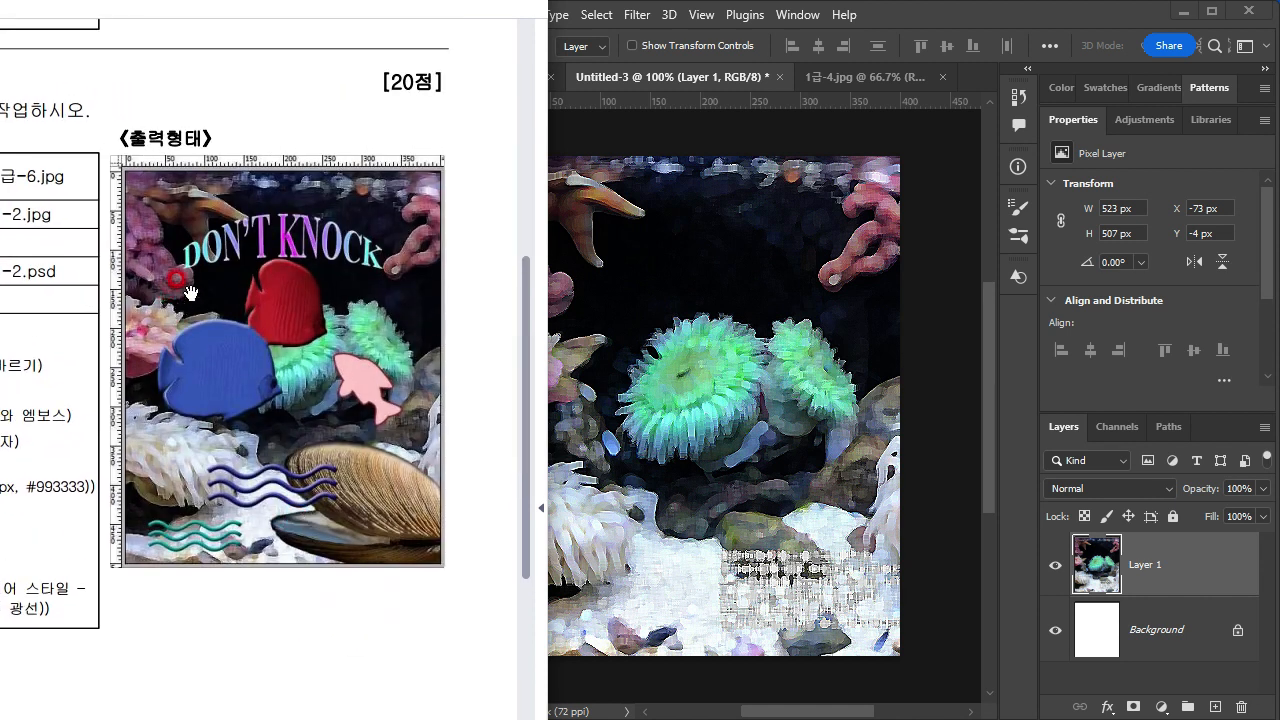
pyautogui.moveTo(204, 350)
pyautogui.mouseDown()
pyautogui.moveTo(356, 333)
pyautogui.moveTo(200, 371)
pyautogui.mouseUp()
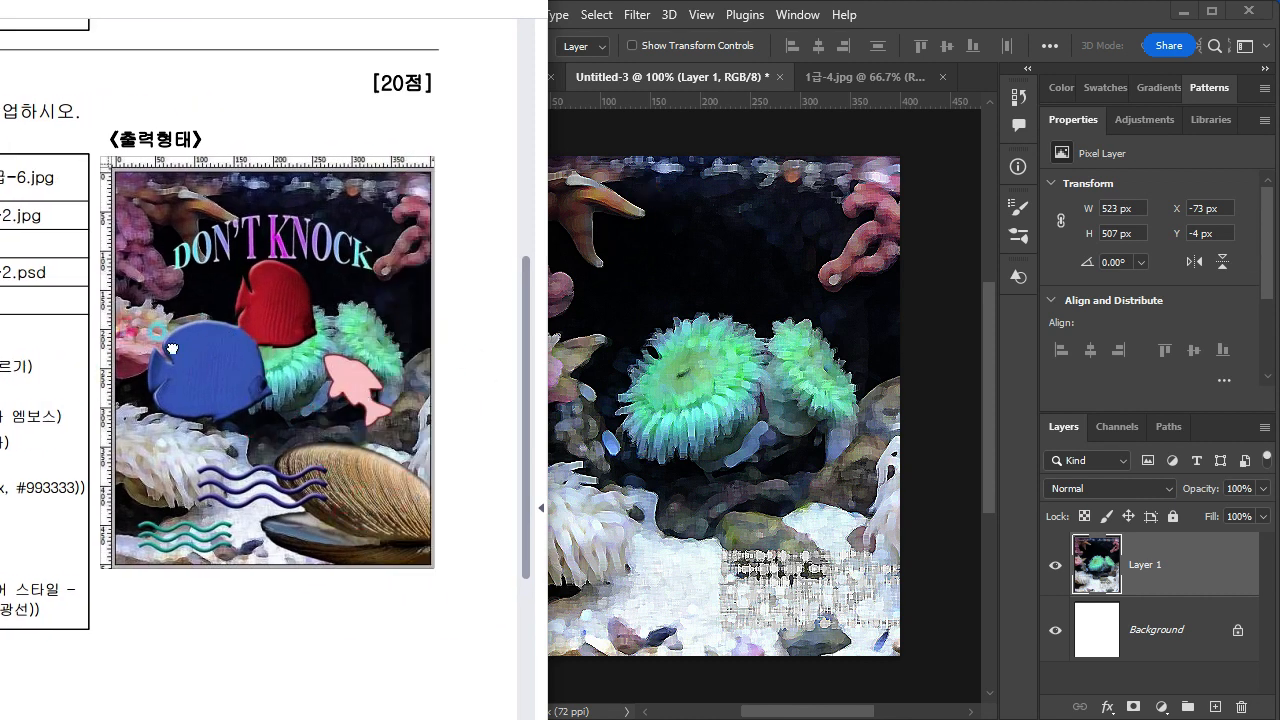
pyautogui.moveTo(157, 332); pyautogui.dragTo(416, 278)
pyautogui.moveTo(137, 487); pyautogui.dragTo(188, 511)
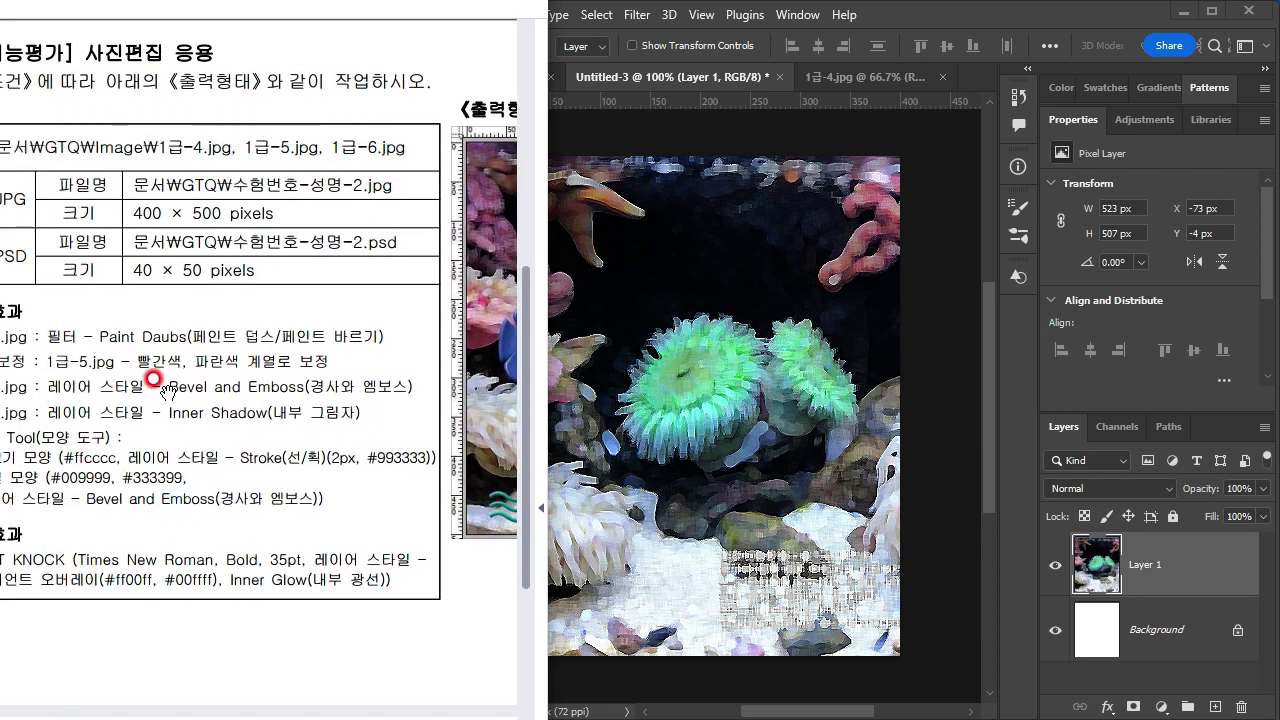
pyautogui.moveTo(462, 452); pyautogui.dragTo(125, 457)
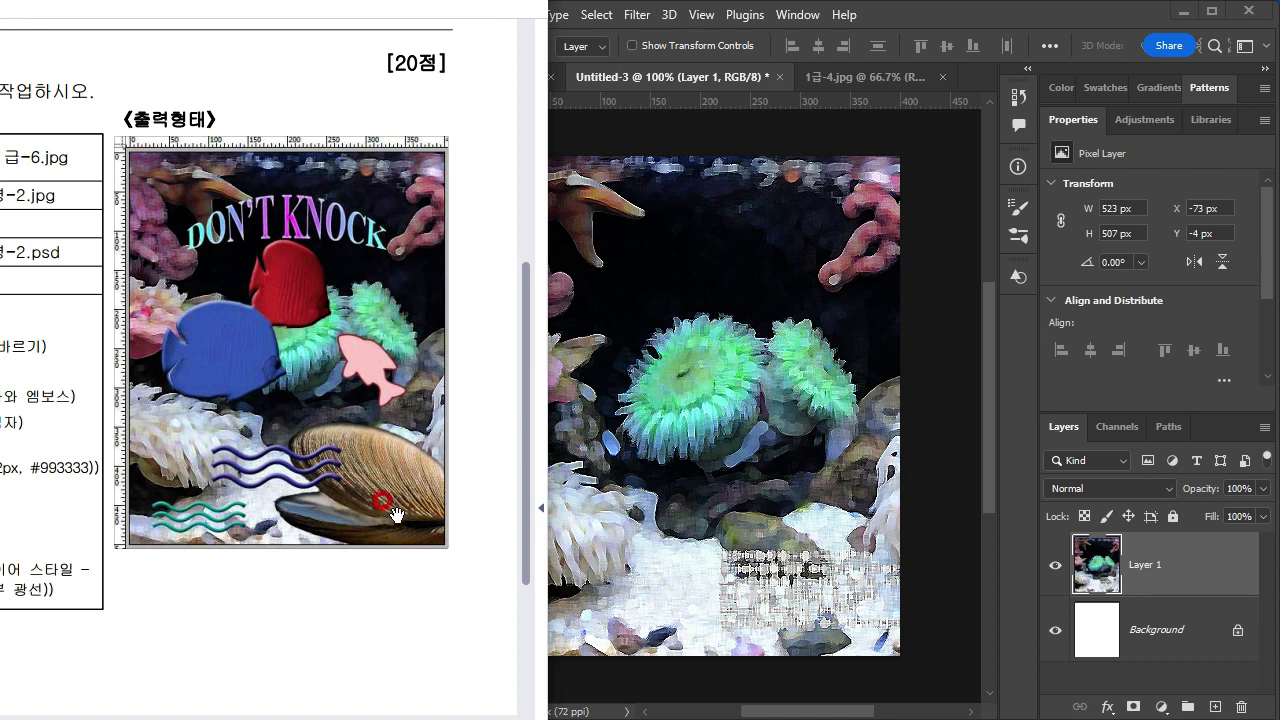
pyautogui.moveTo(196, 604); pyautogui.dragTo(158, 615)
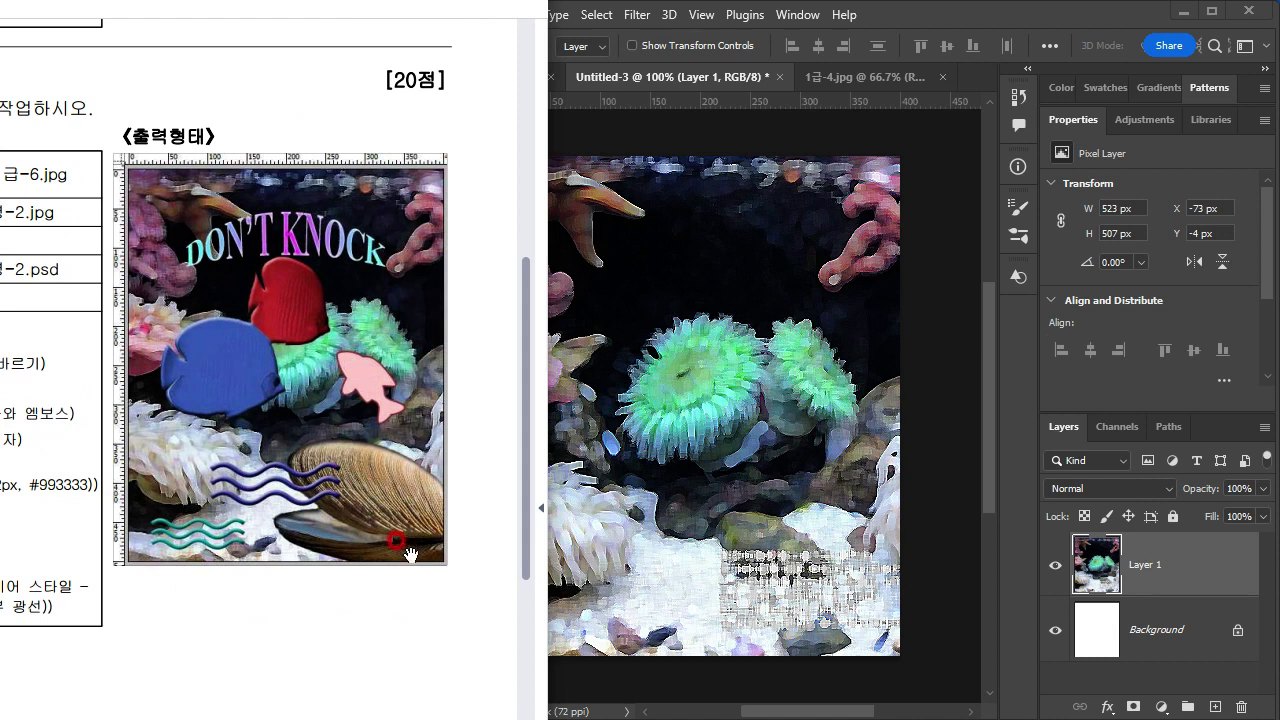
pyautogui.moveTo(264, 625); pyautogui.dragTo(335, 595)
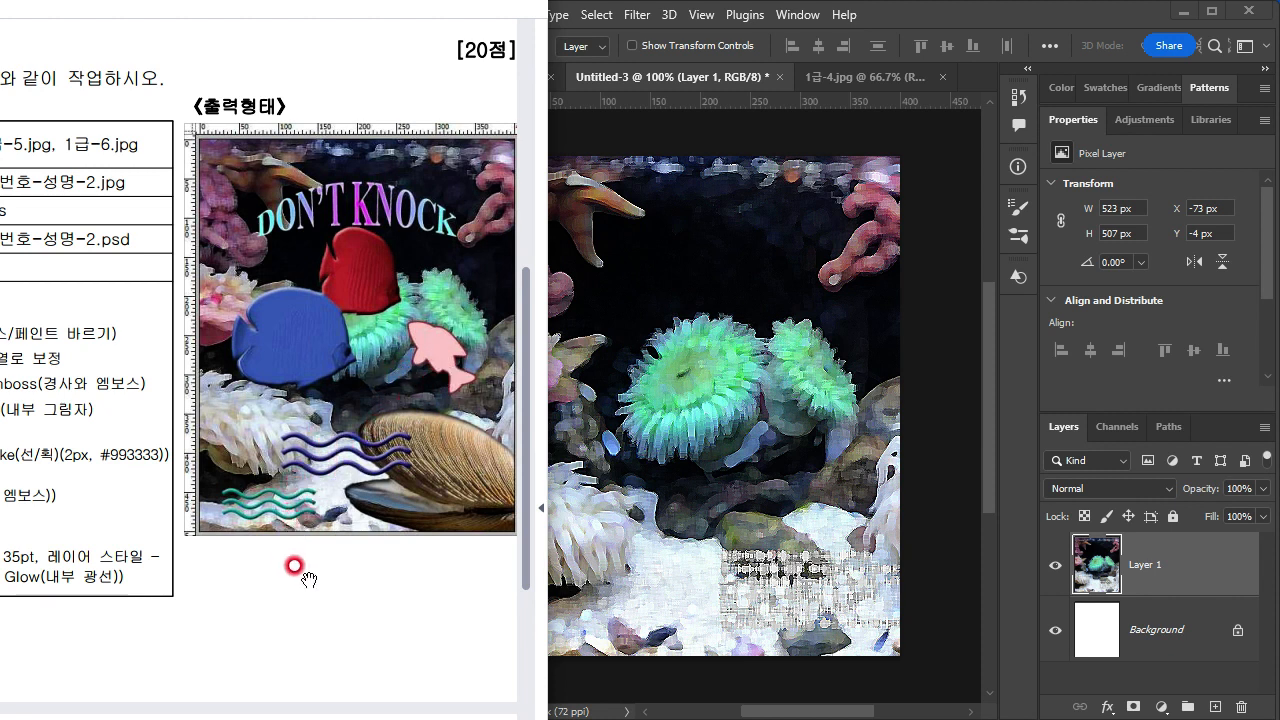
pyautogui.moveTo(239, 622); pyautogui.dragTo(274, 627)
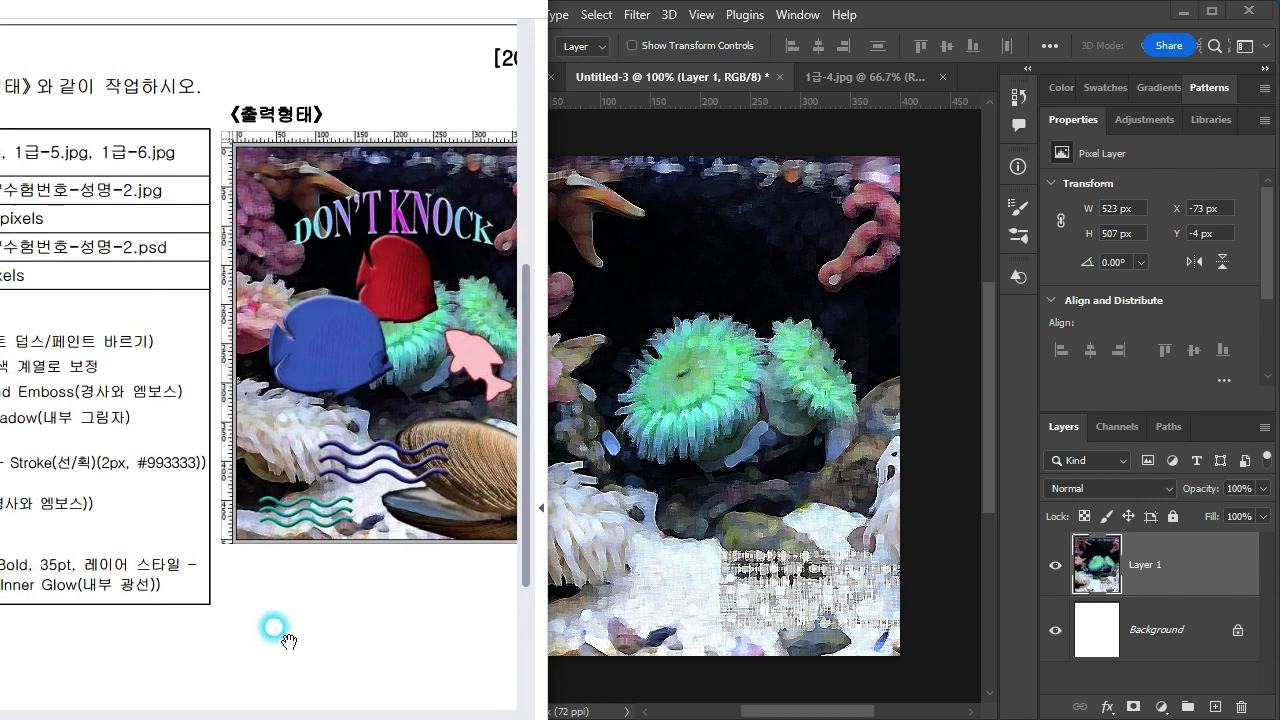
pyautogui.moveTo(371, 558); pyautogui.dragTo(166, 555)
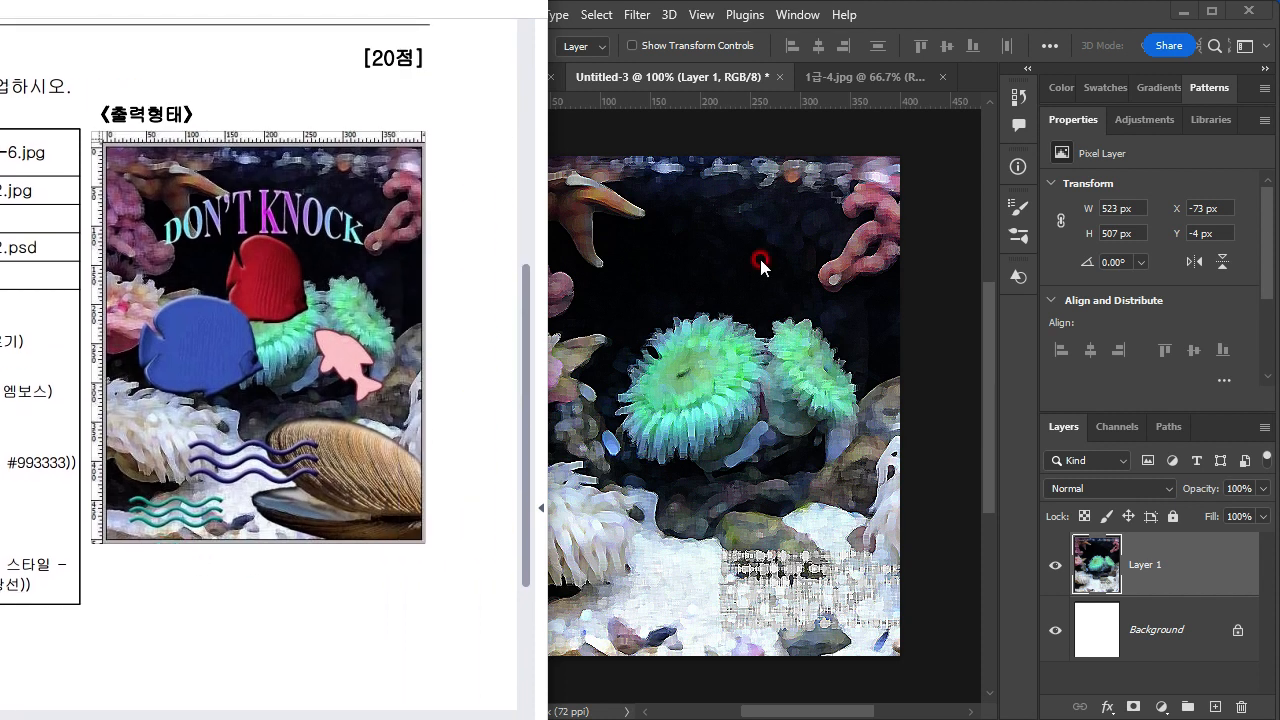
# Step: Activate the Custom Shape tool and choose the three-line waves shape from the Nature set
pyautogui.click(760, 264)
pyautogui.click(383, 573)
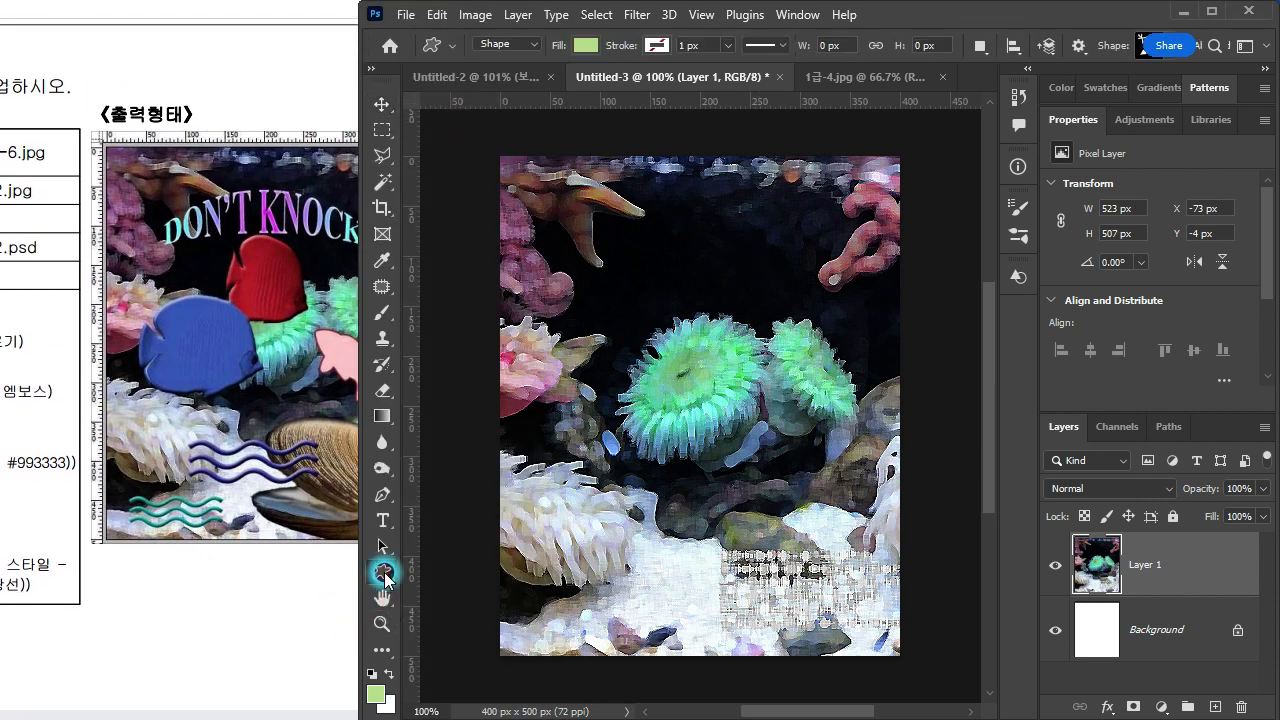
pyautogui.rightClick(385, 578)
pyautogui.click(445, 672)
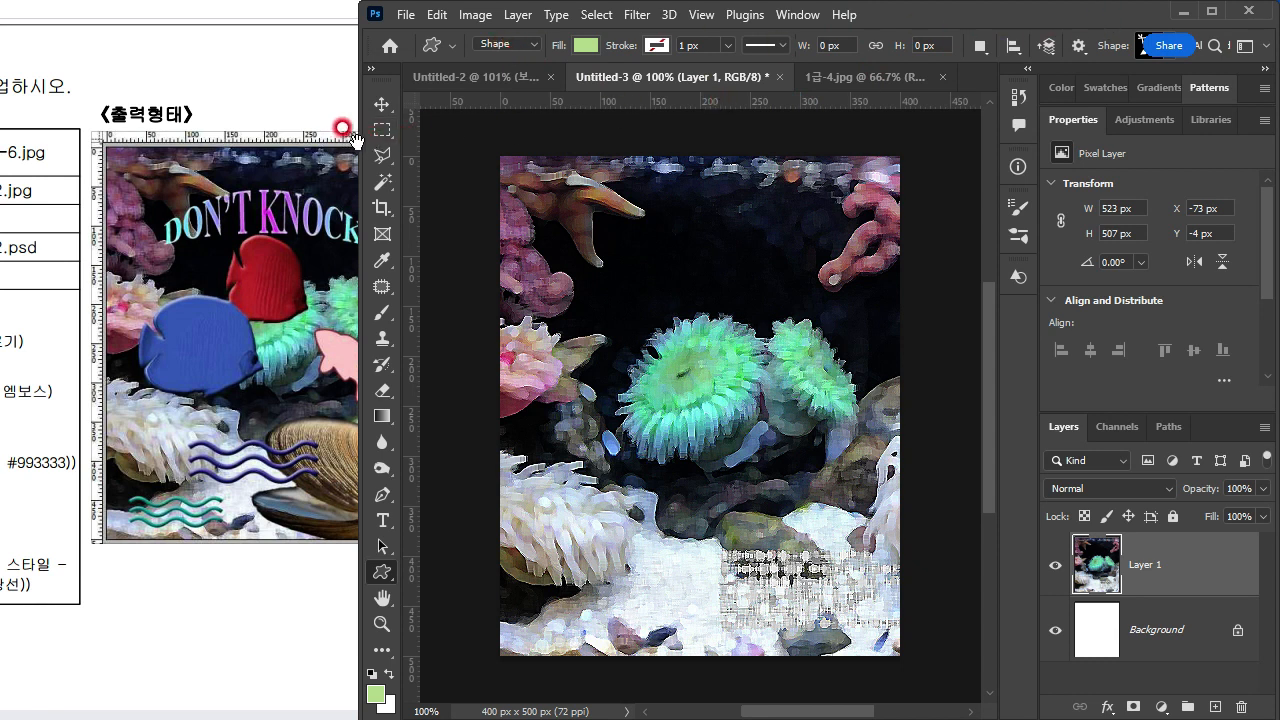
pyautogui.moveTo(352, 142); pyautogui.dragTo(306, 142)
pyautogui.click(1108, 46)
pyautogui.click(965, 482)
pyautogui.click(1110, 570)
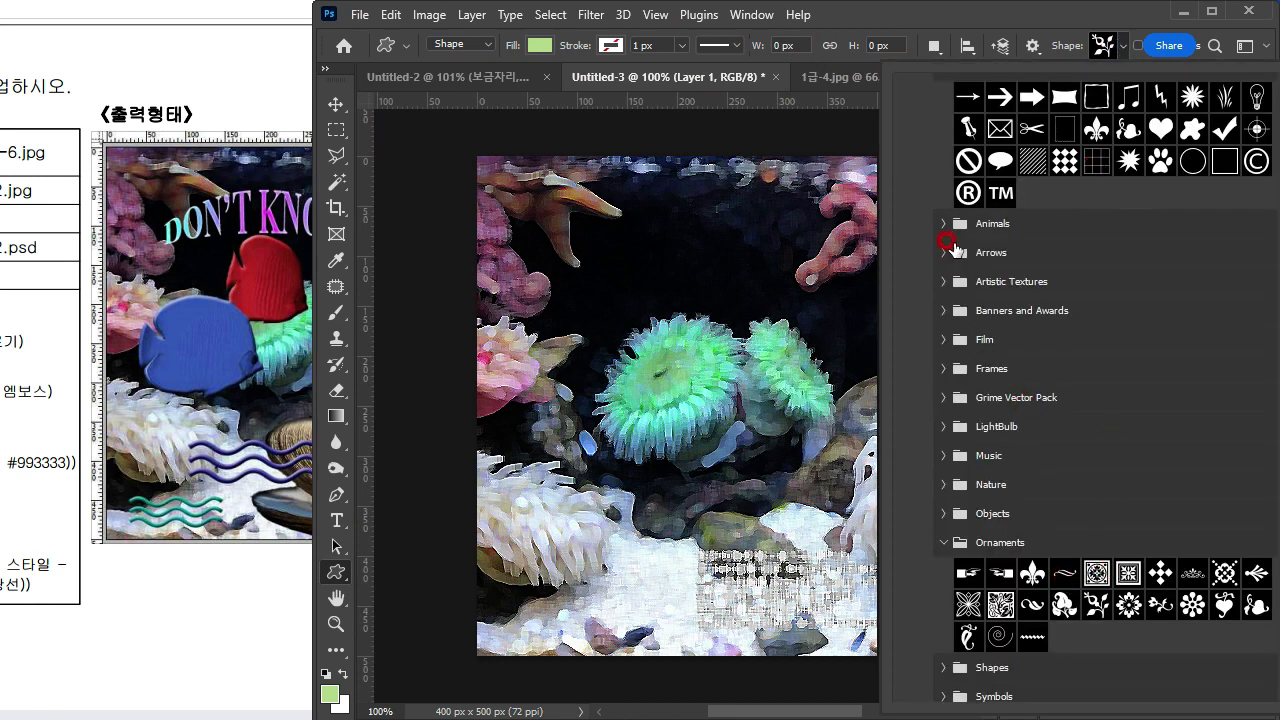
pyautogui.scroll(-2, 936, 450)
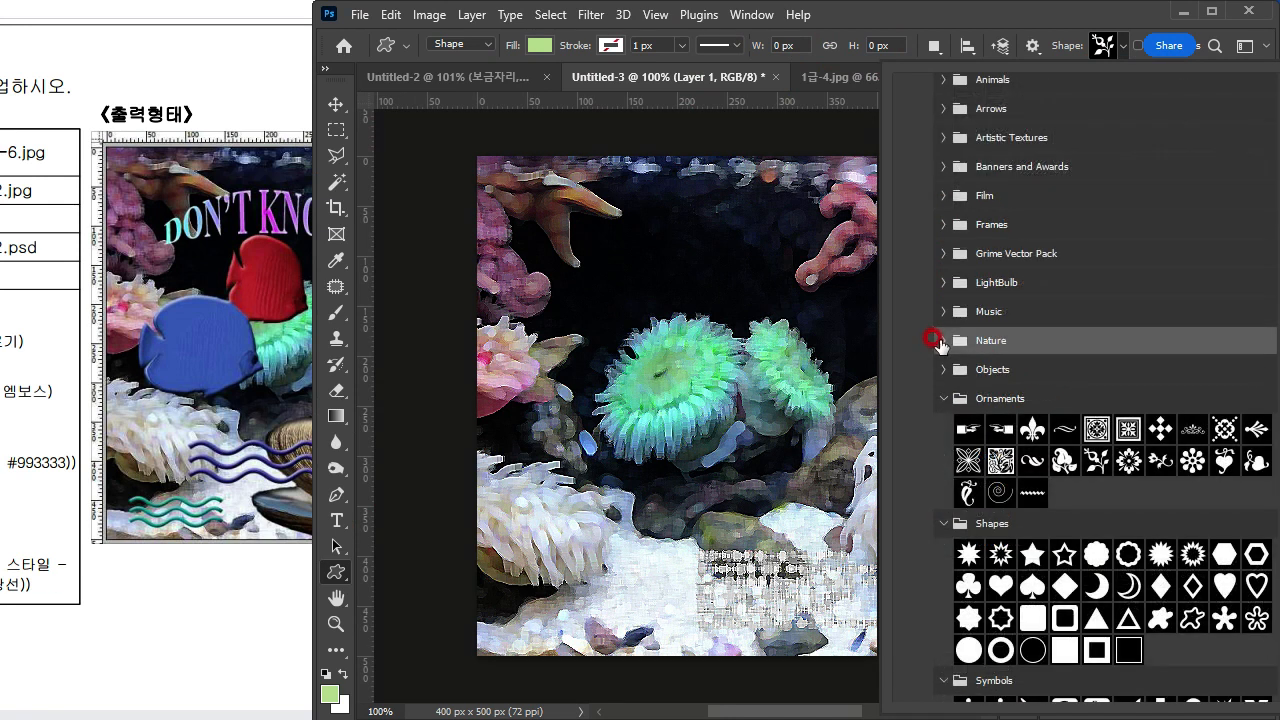
pyautogui.click(936, 339)
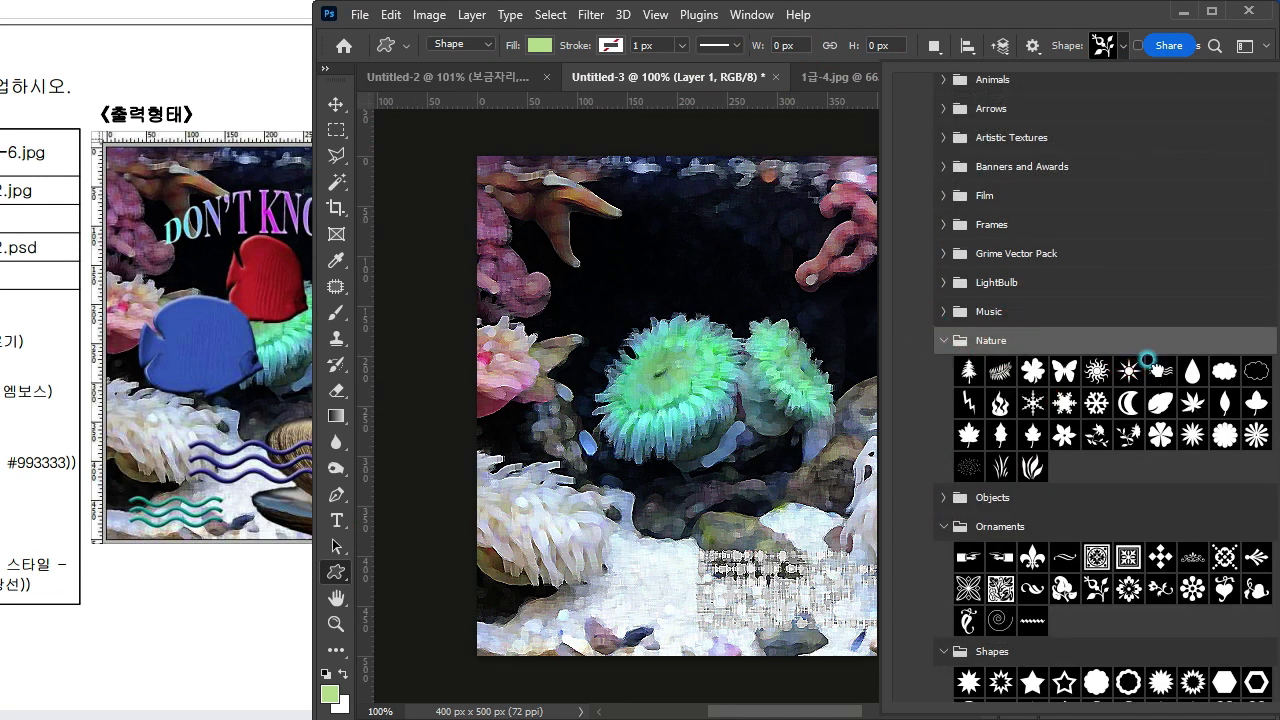
pyautogui.doubleClick(1148, 360)
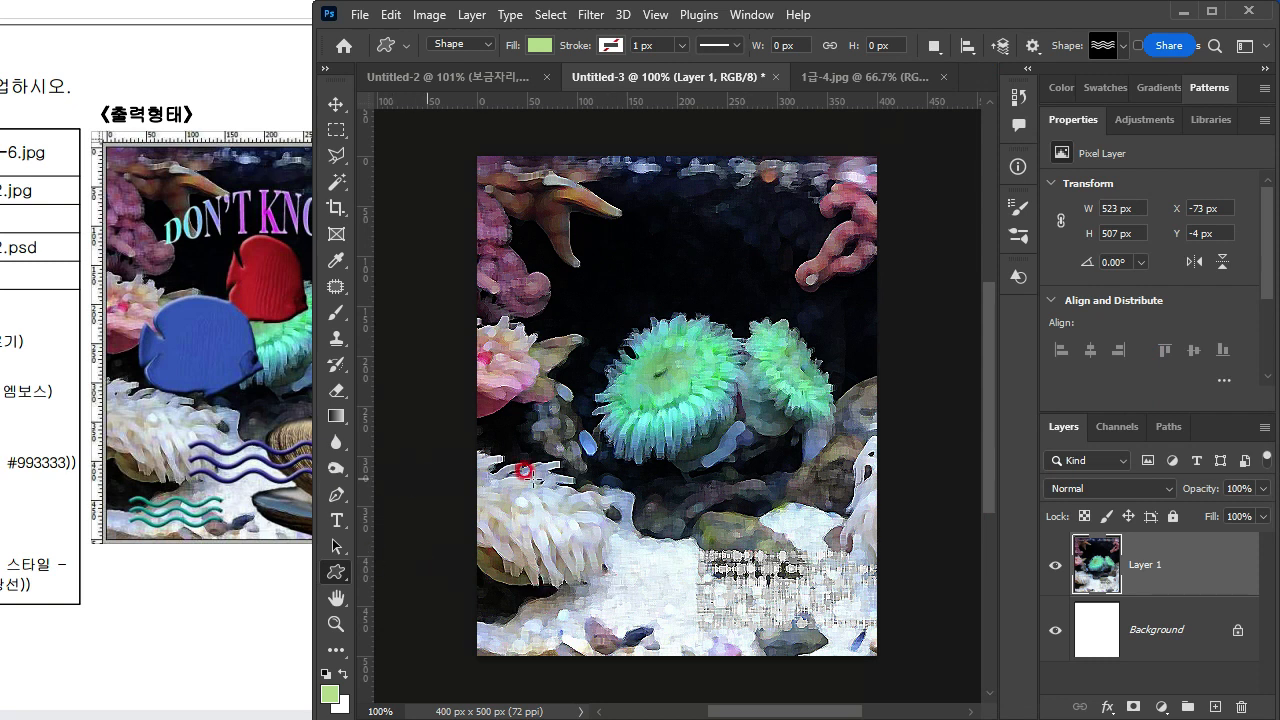
# Step: Draw a waves shape about 165 × 56 px at X 96 px, Y 362 px and compare it with the exam sheet's sample
pyautogui.click(249, 488)
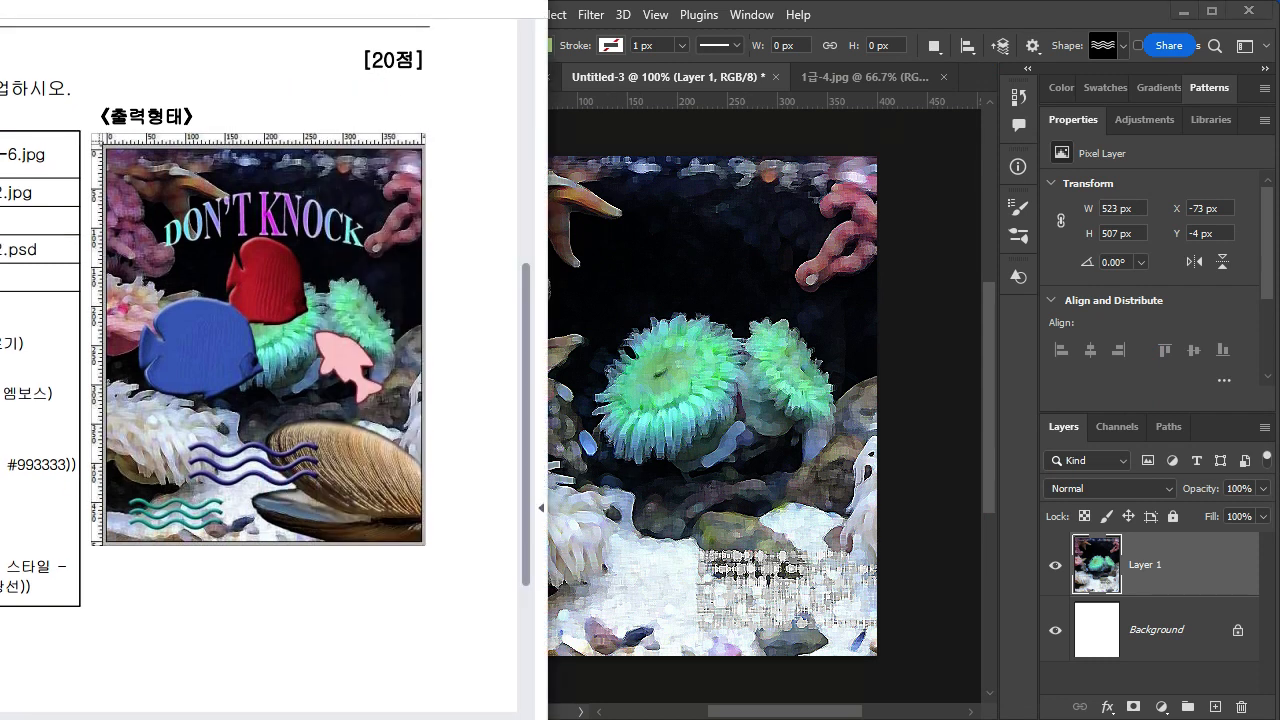
pyautogui.click(860, 24)
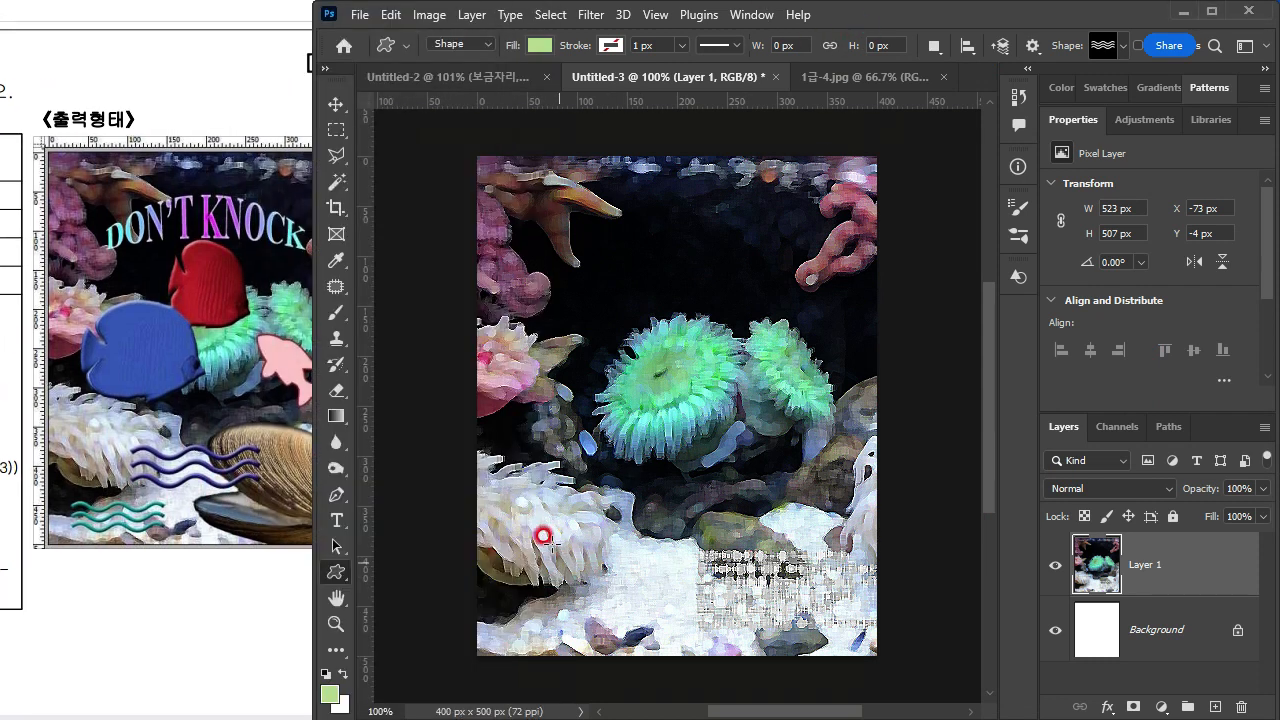
pyautogui.moveTo(572, 516); pyautogui.dragTo(737, 572)
pyautogui.moveTo(99, 498); pyautogui.dragTo(387, 442)
pyautogui.moveTo(187, 510); pyautogui.dragTo(217, 494)
pyautogui.moveTo(371, 434); pyautogui.dragTo(155, 483)
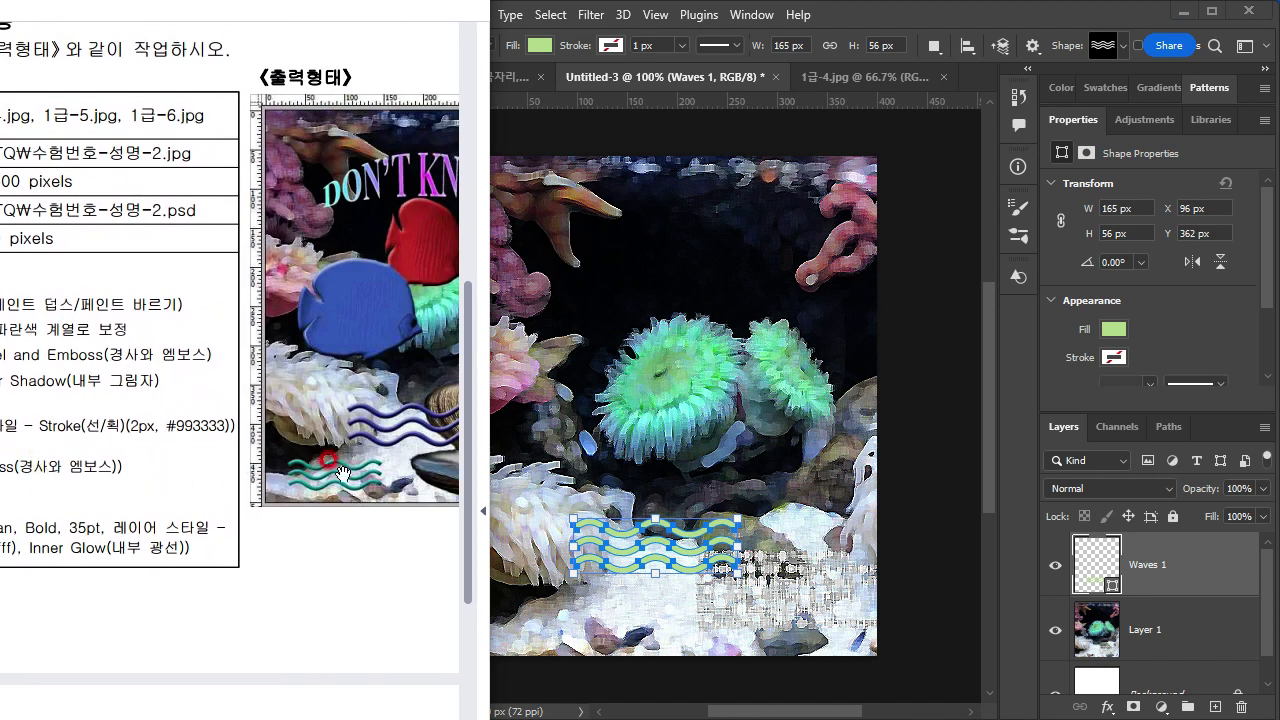
pyautogui.moveTo(288, 462); pyautogui.dragTo(86, 471)
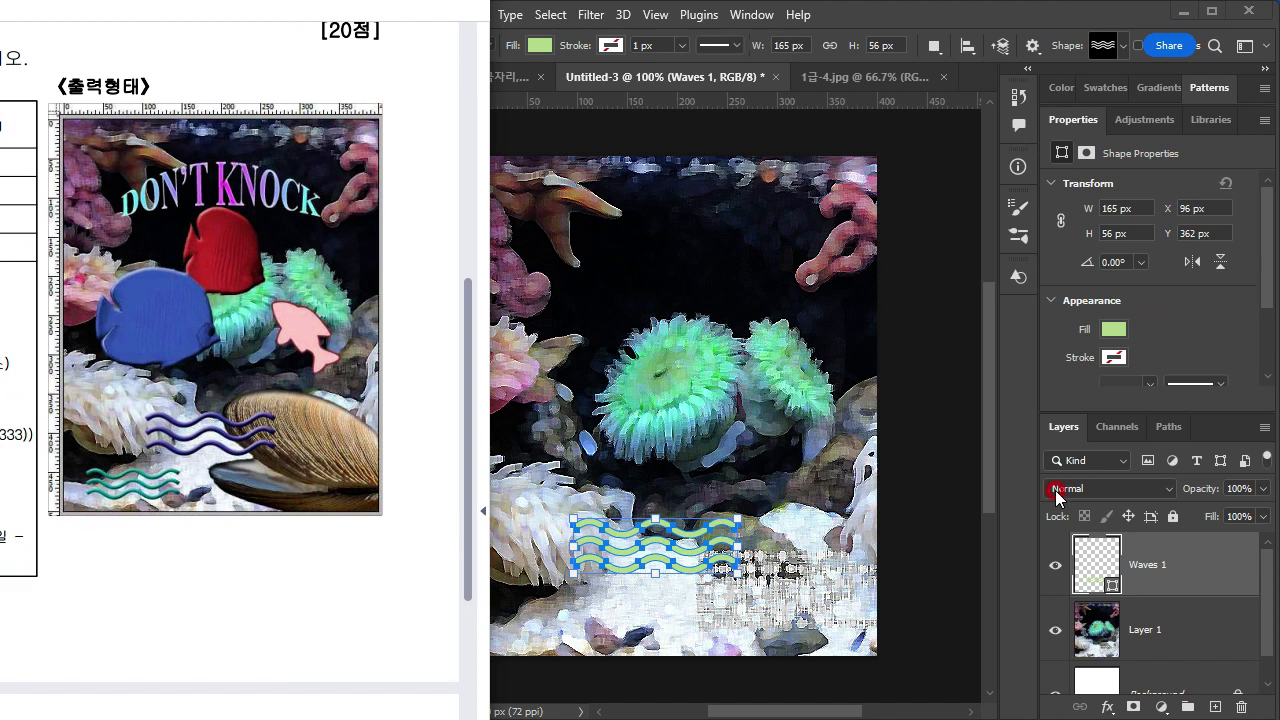
pyautogui.click(1100, 580)
pyautogui.click(1100, 330)
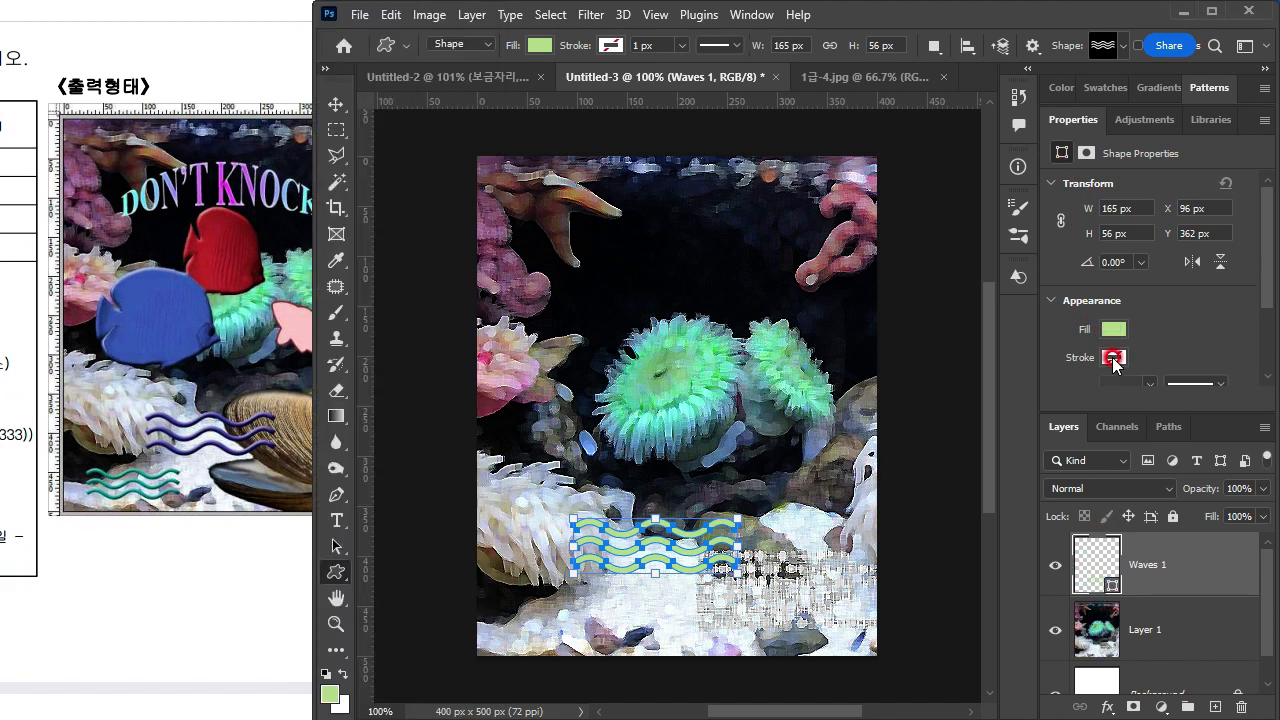
pyautogui.click(1113, 358)
pyautogui.click(1112, 372)
pyautogui.click(1102, 358)
pyautogui.click(1113, 362)
pyautogui.click(1068, 393)
pyautogui.click(1195, 353)
# Step: Set the waves shape's fill colour to #333399
pyautogui.click(1093, 562)
pyautogui.doubleClick(1100, 566)
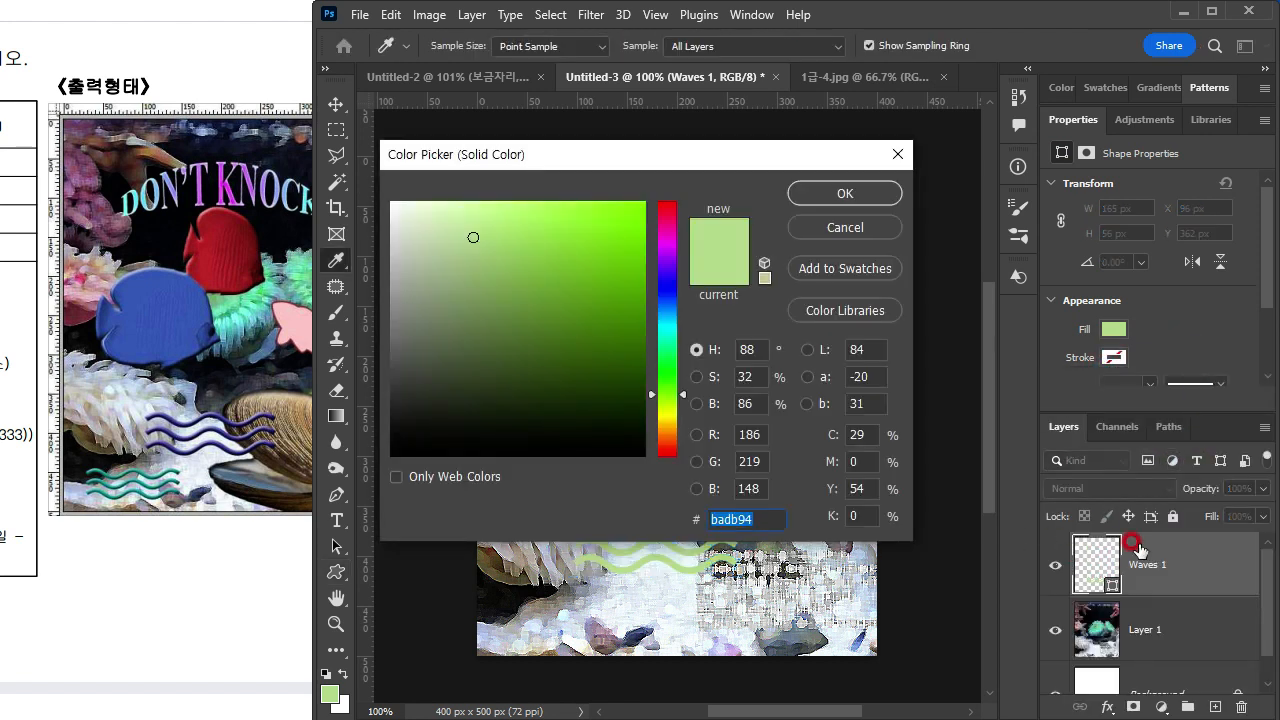
pyautogui.write('333399')
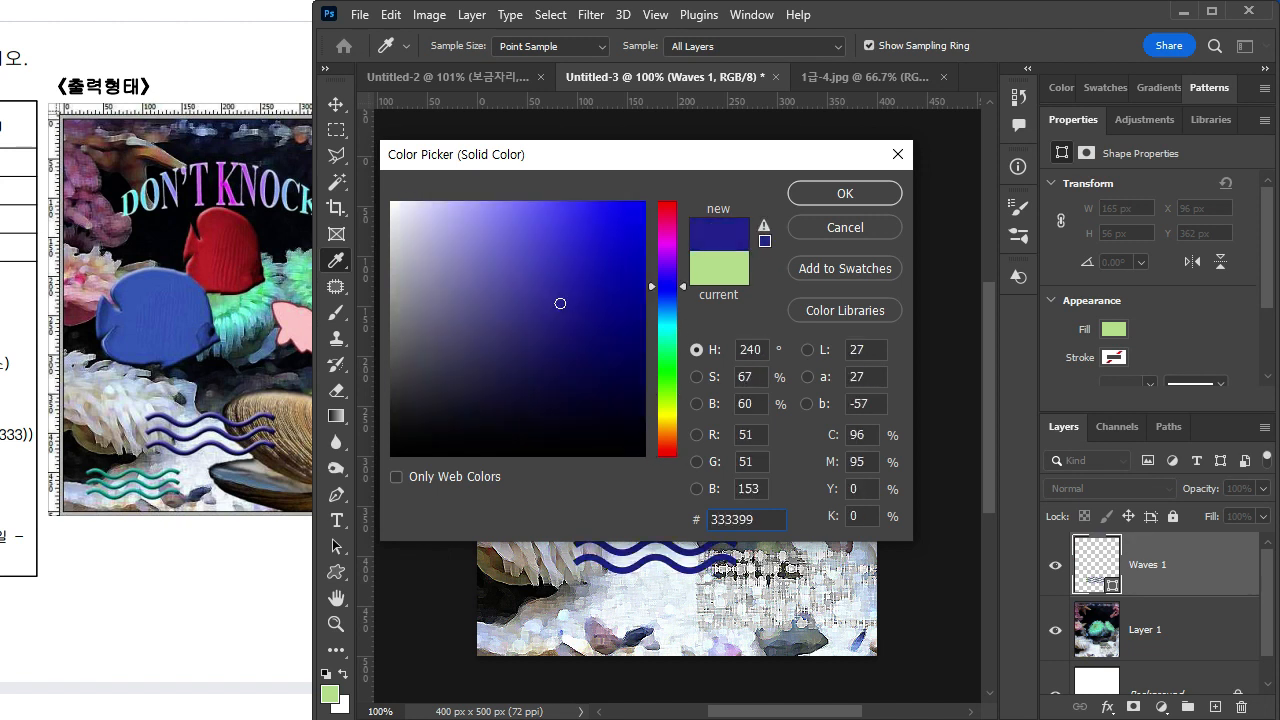
pyautogui.click(864, 195)
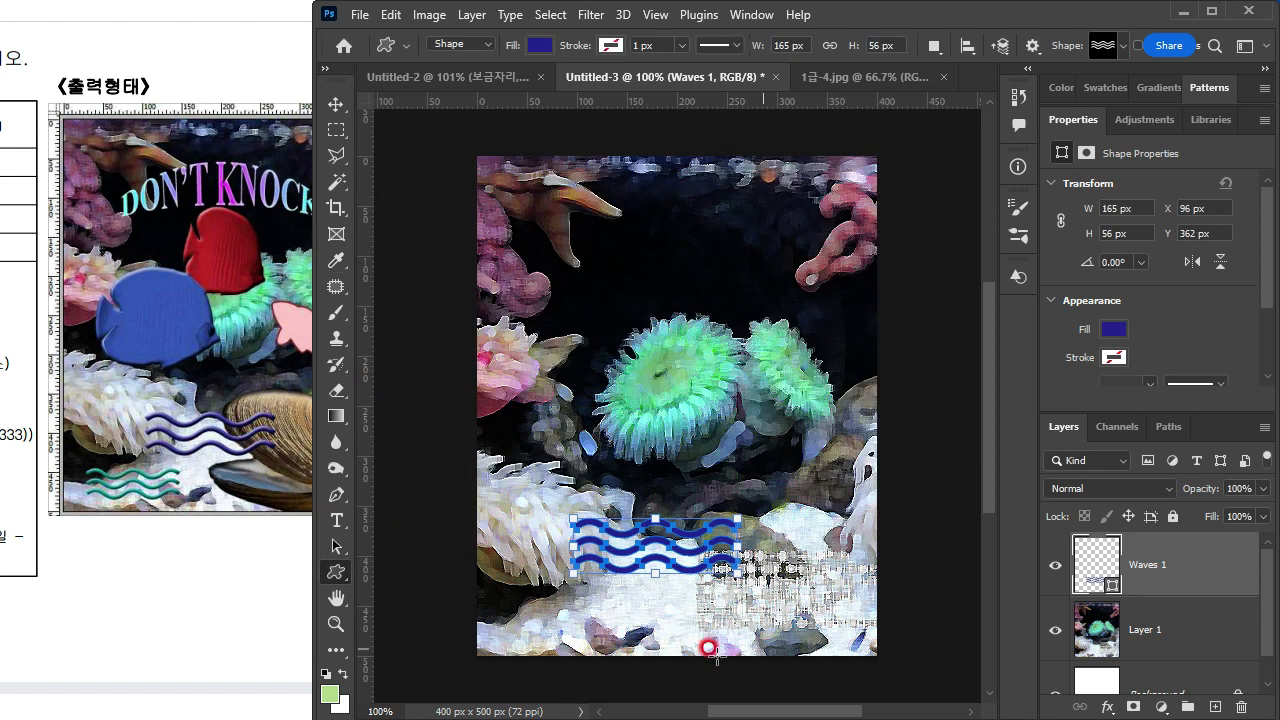
# Step: Add a Bevel & Emboss layer style to the waves with Inner Bevel, 100% depth and 7 px size
pyautogui.doubleClick(1210, 566)
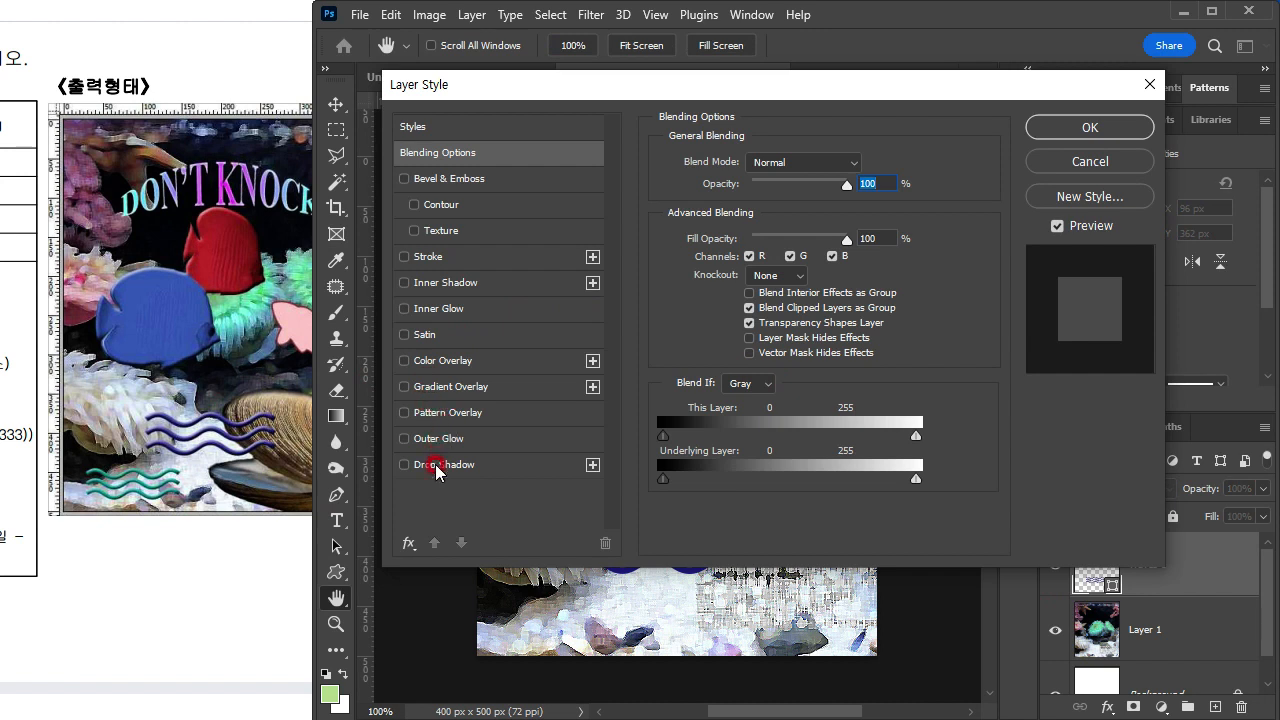
pyautogui.click(455, 182)
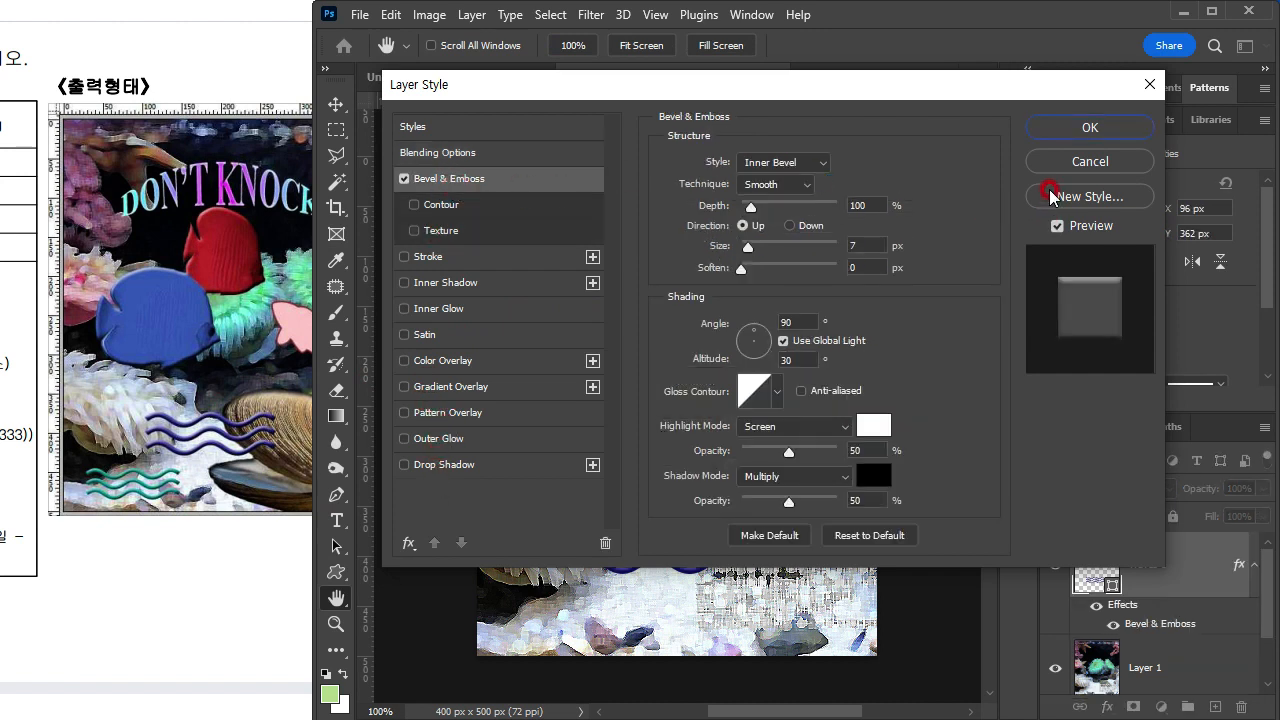
pyautogui.click(1089, 127)
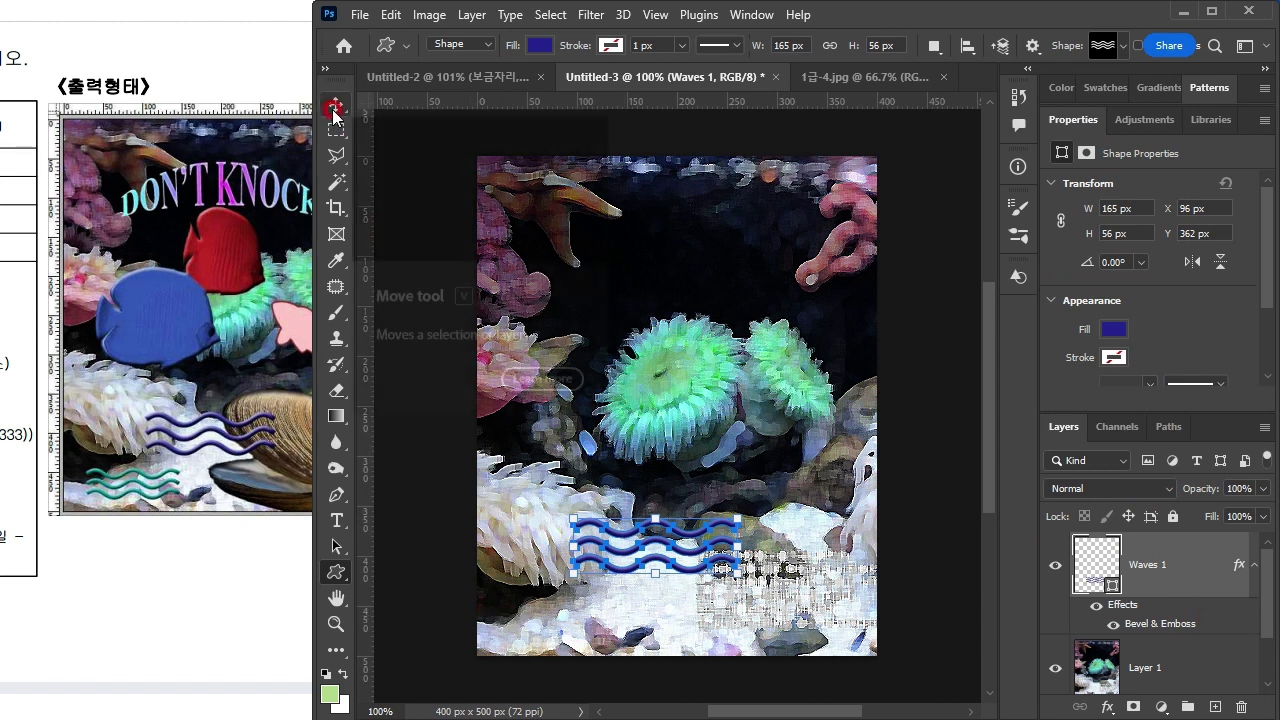
# Step: Duplicate the waves shape with its style, placing the copy at X 26 px, Y 429 px, below and left of the original
pyautogui.click(334, 108)
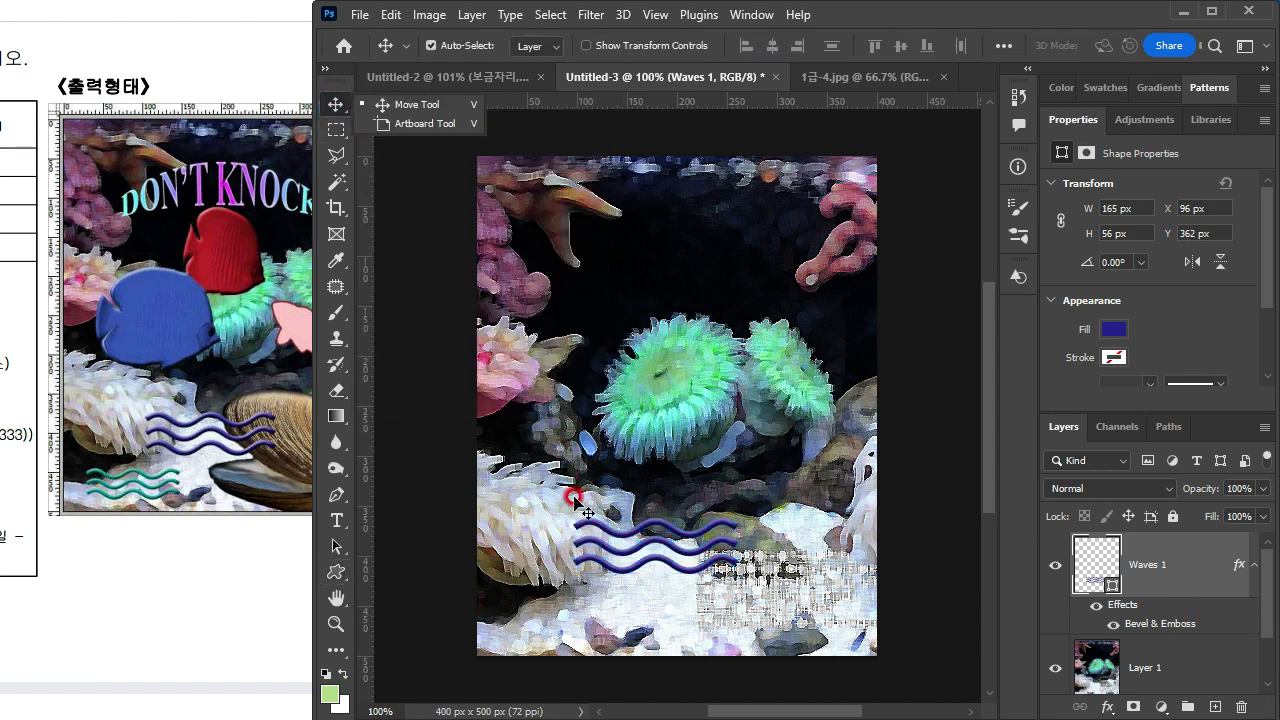
pyautogui.moveTo(616, 530); pyautogui.dragTo(548, 597)
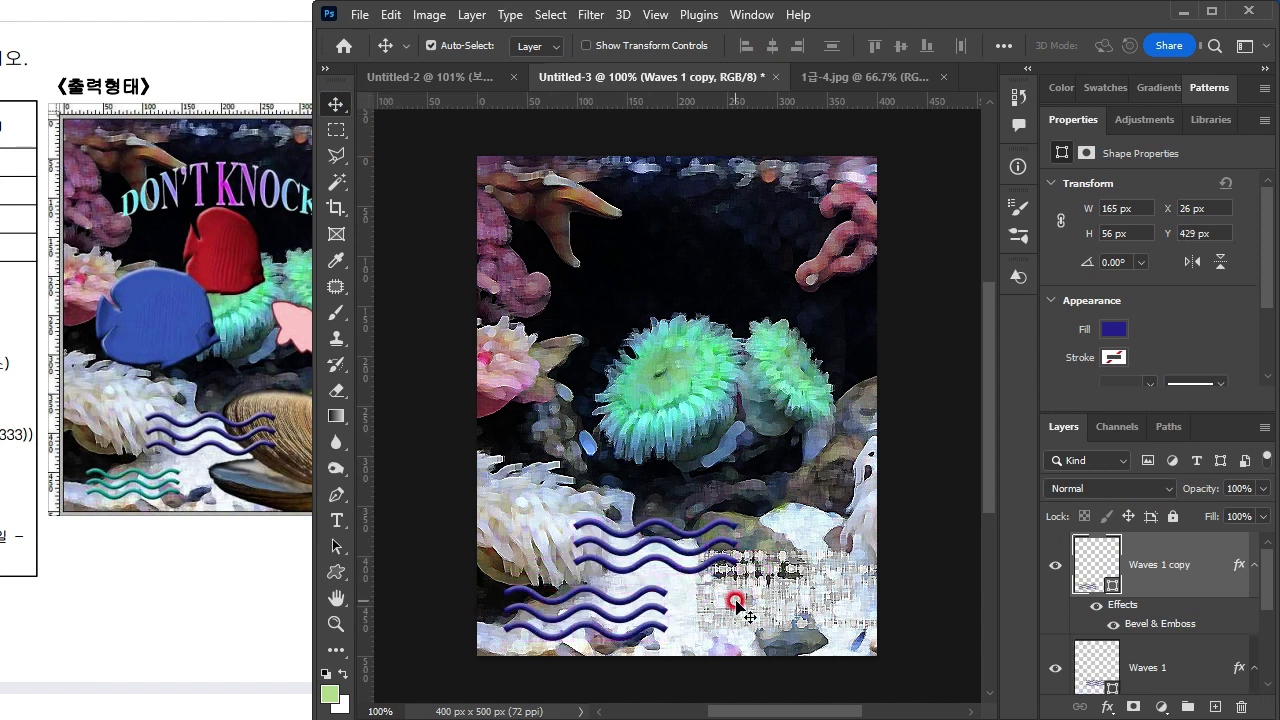
# Step: Undo the last duplication of the waves shape
pyautogui.hotkey('ctrl', 'space')
pyautogui.hotkey('ctrl', 'z')
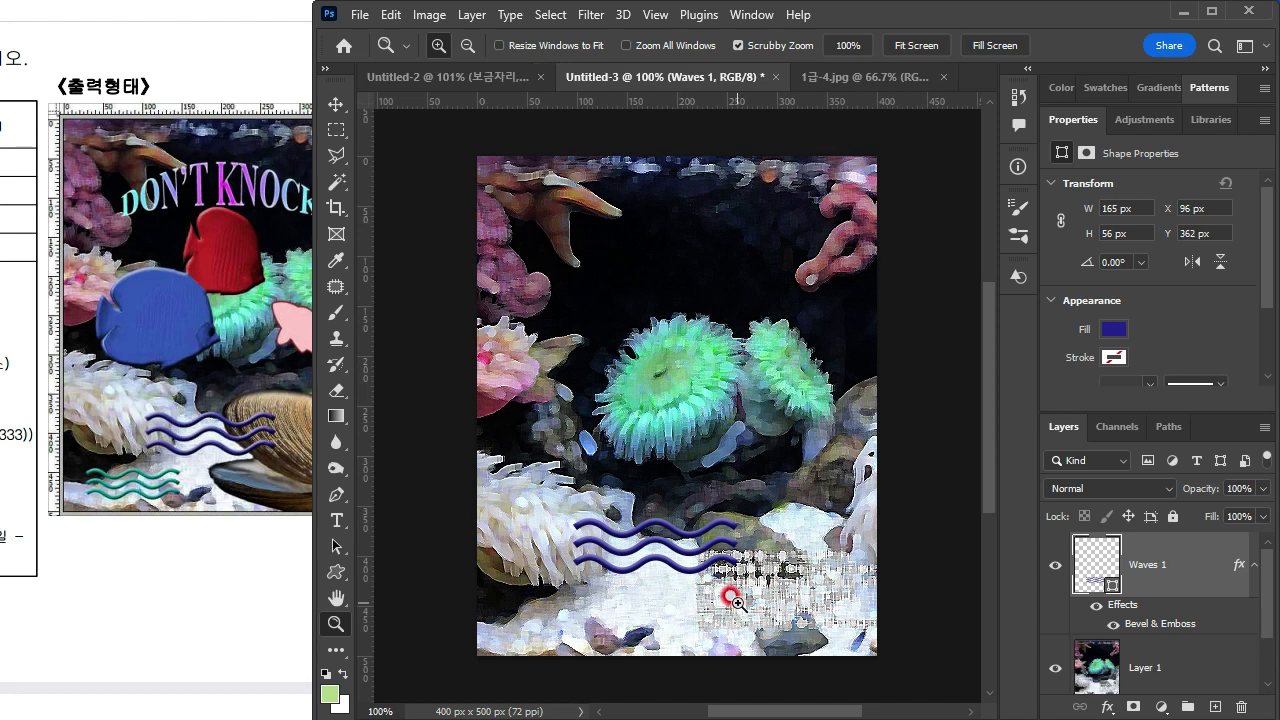
pyautogui.click(1180, 566)
pyautogui.moveTo(1198, 549); pyautogui.dragTo(1213, 704)
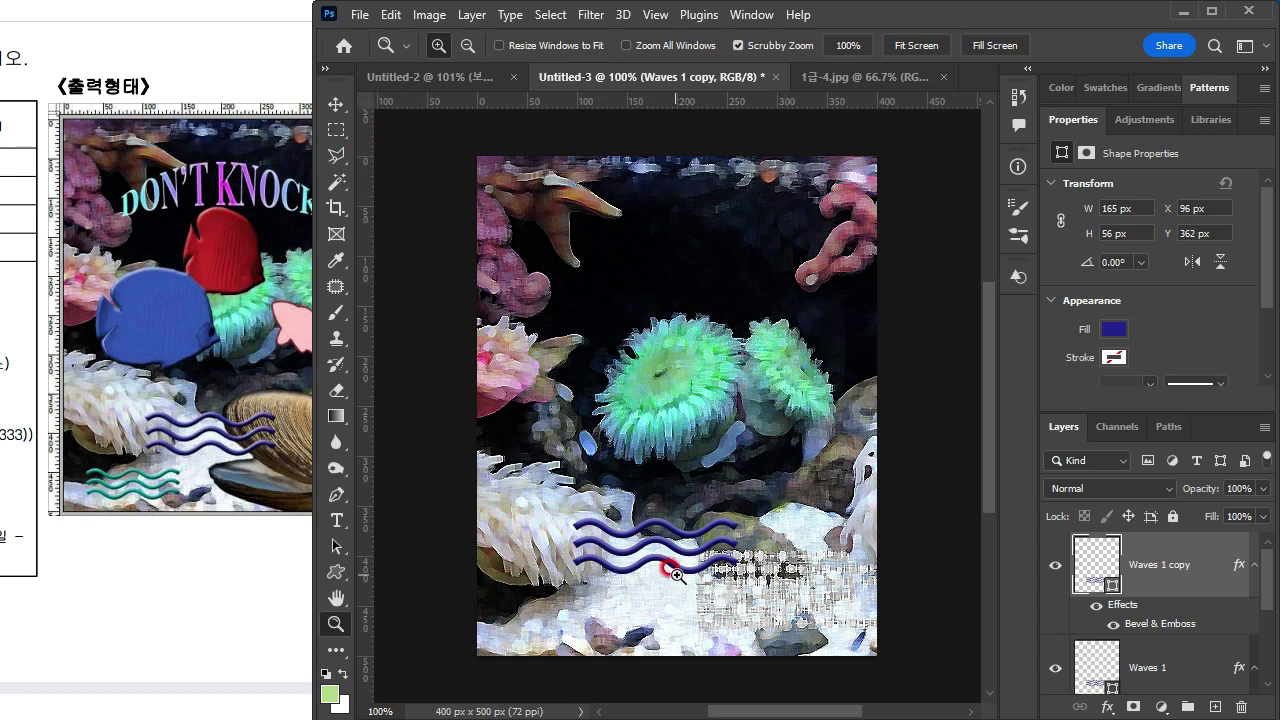
pyautogui.hotkey('ctrl', 't')
pyautogui.moveTo(678, 550); pyautogui.dragTo(607, 620)
pyautogui.click(648, 600)
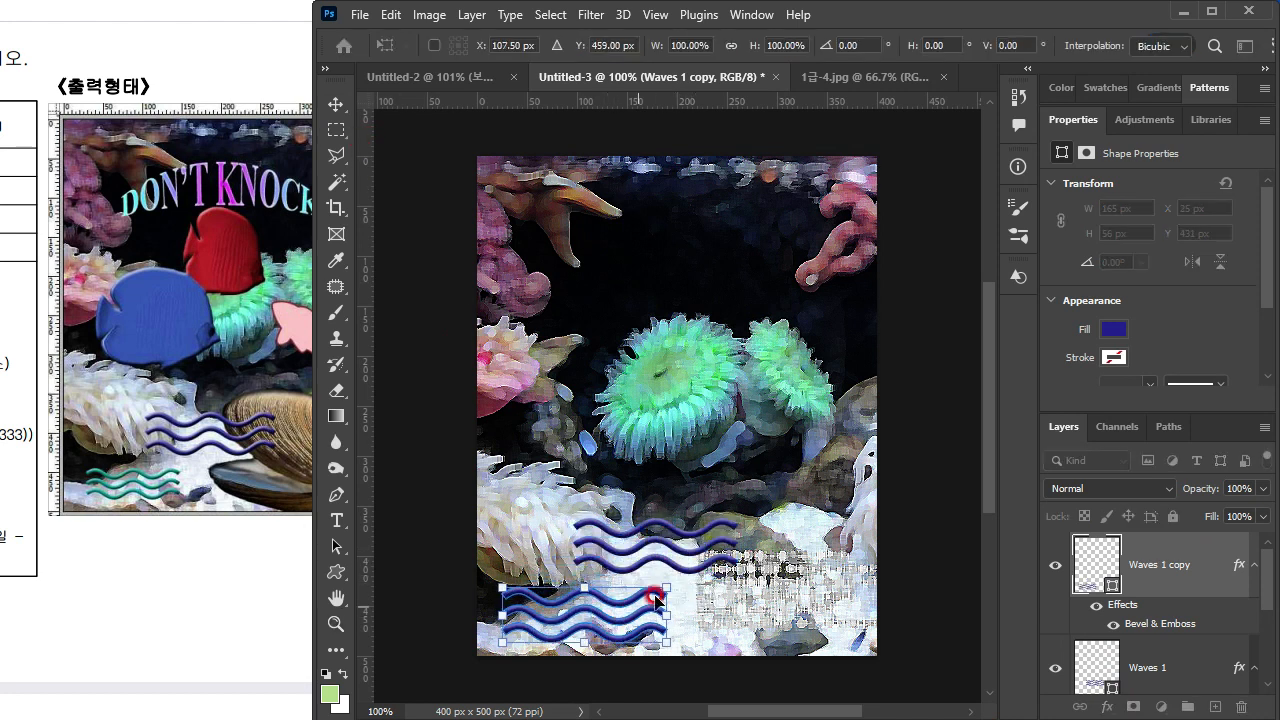
pyautogui.press('Escape')
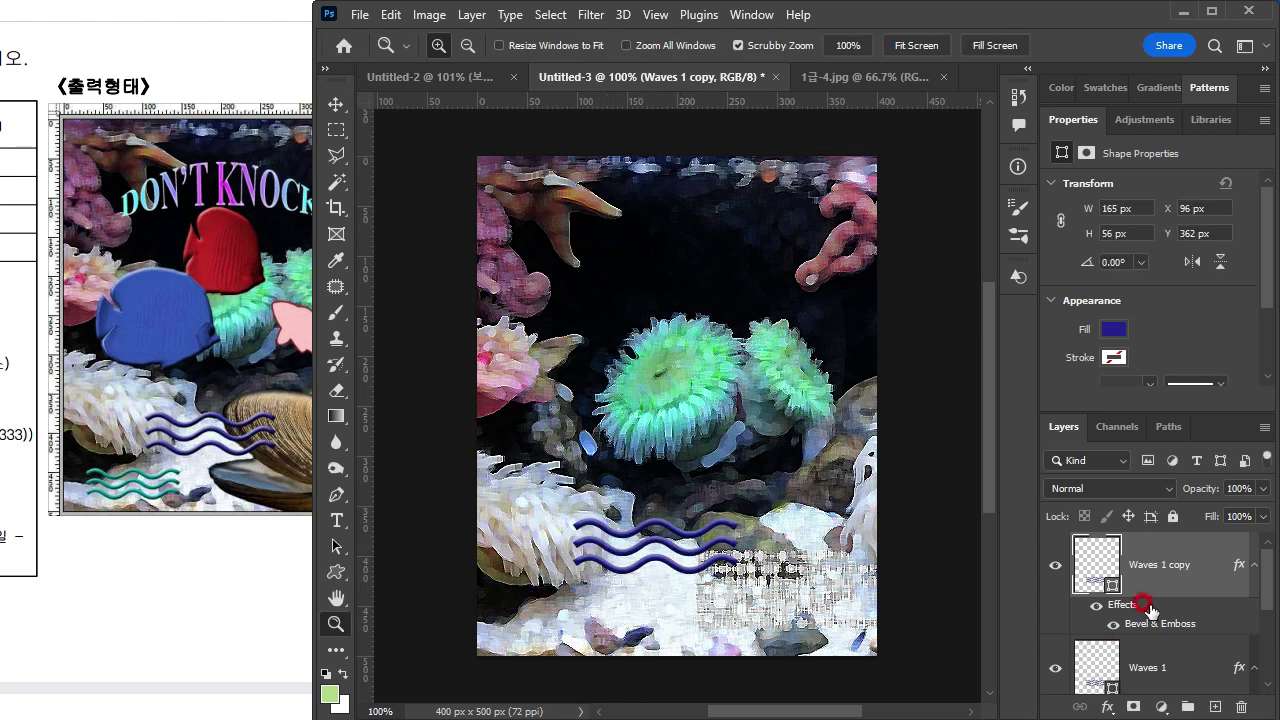
pyautogui.press('Delete')
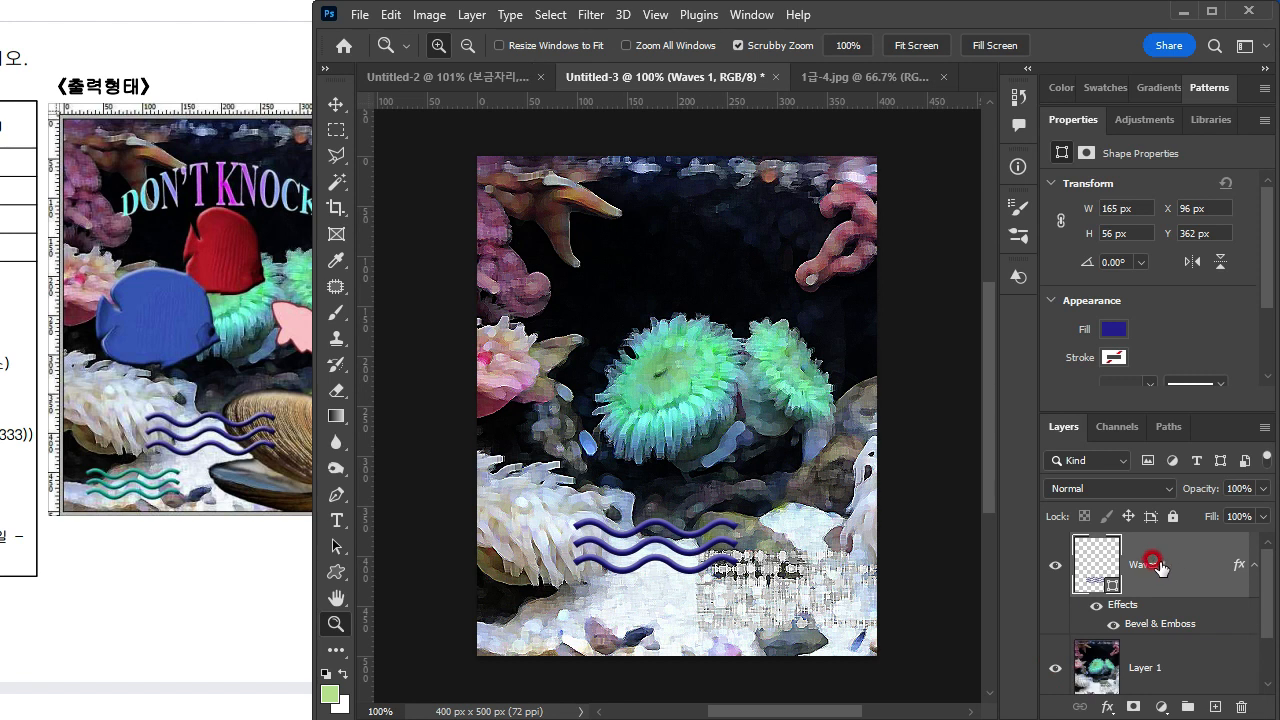
# Step: Duplicate the waves layer and scale the copy down to about 119 × 40 px at X 19 px, Y 440 px
pyautogui.click(1161, 565)
pyautogui.hotkey('ctrl', 'j')
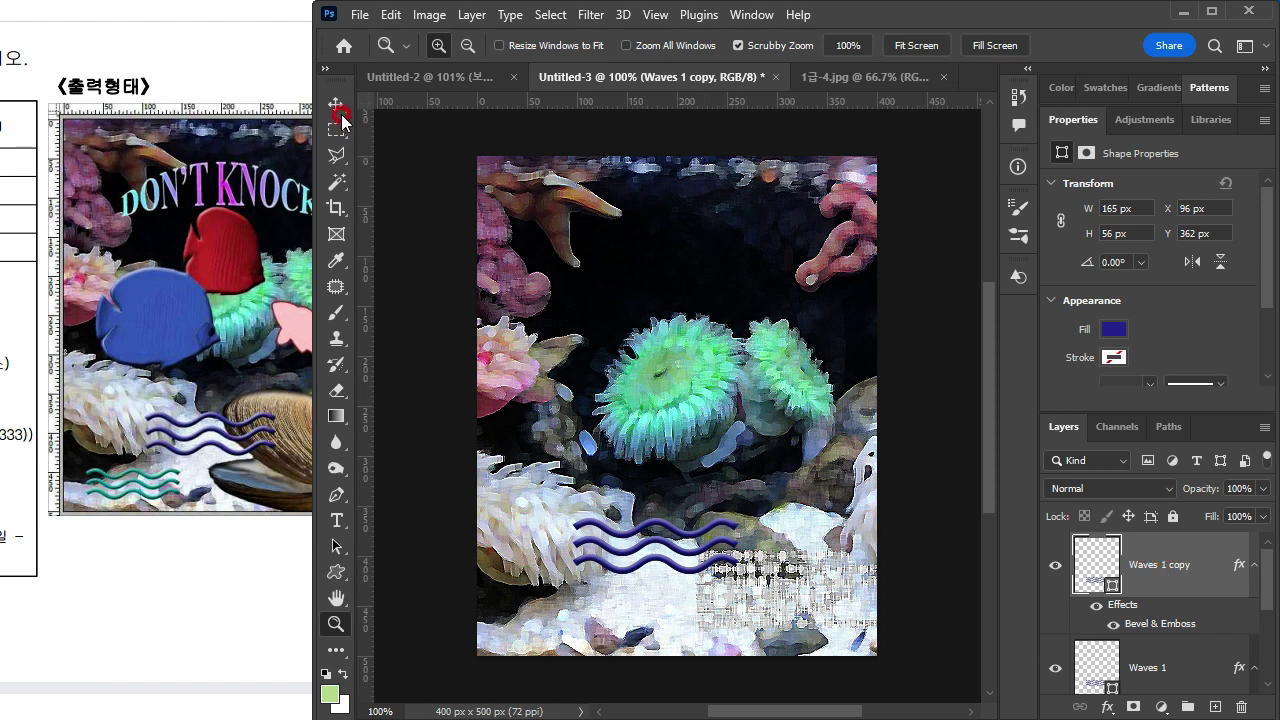
pyautogui.hotkey('ctrl', 'alt', 't')
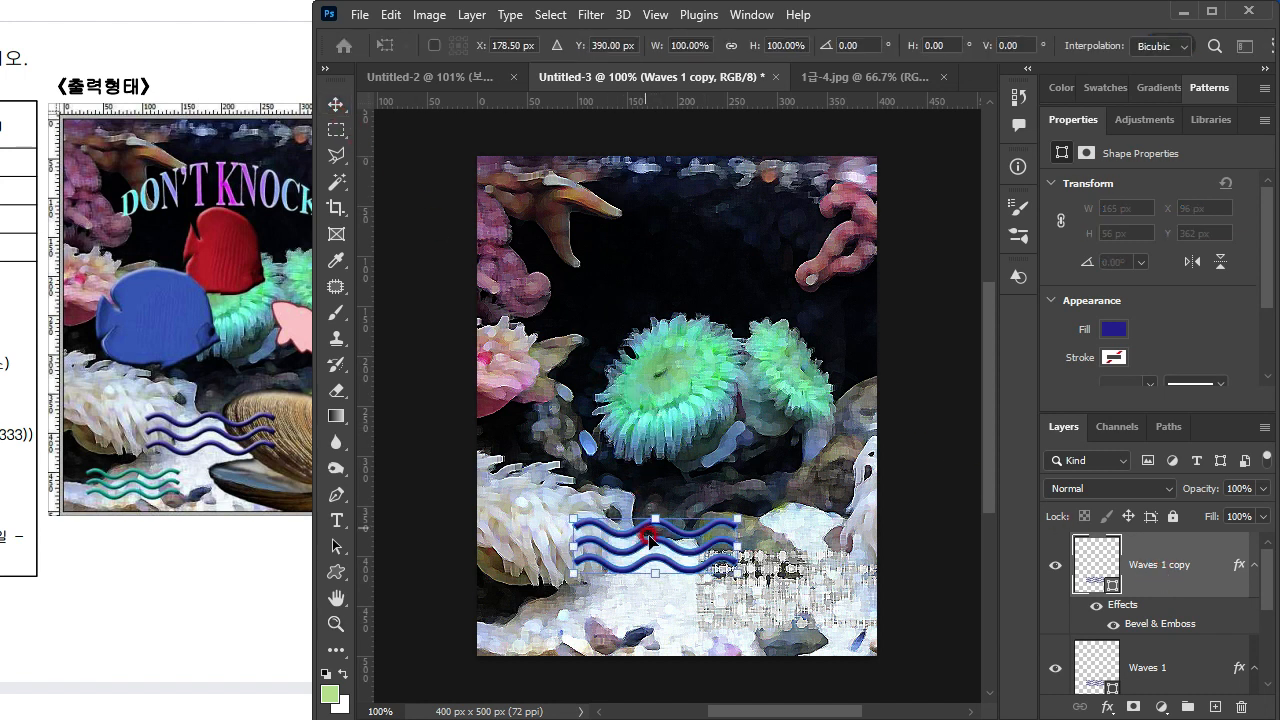
pyautogui.moveTo(679, 554); pyautogui.dragTo(597, 622)
pyautogui.moveTo(658, 587); pyautogui.dragTo(599, 621)
pyautogui.click(582, 576)
pyautogui.press('z')
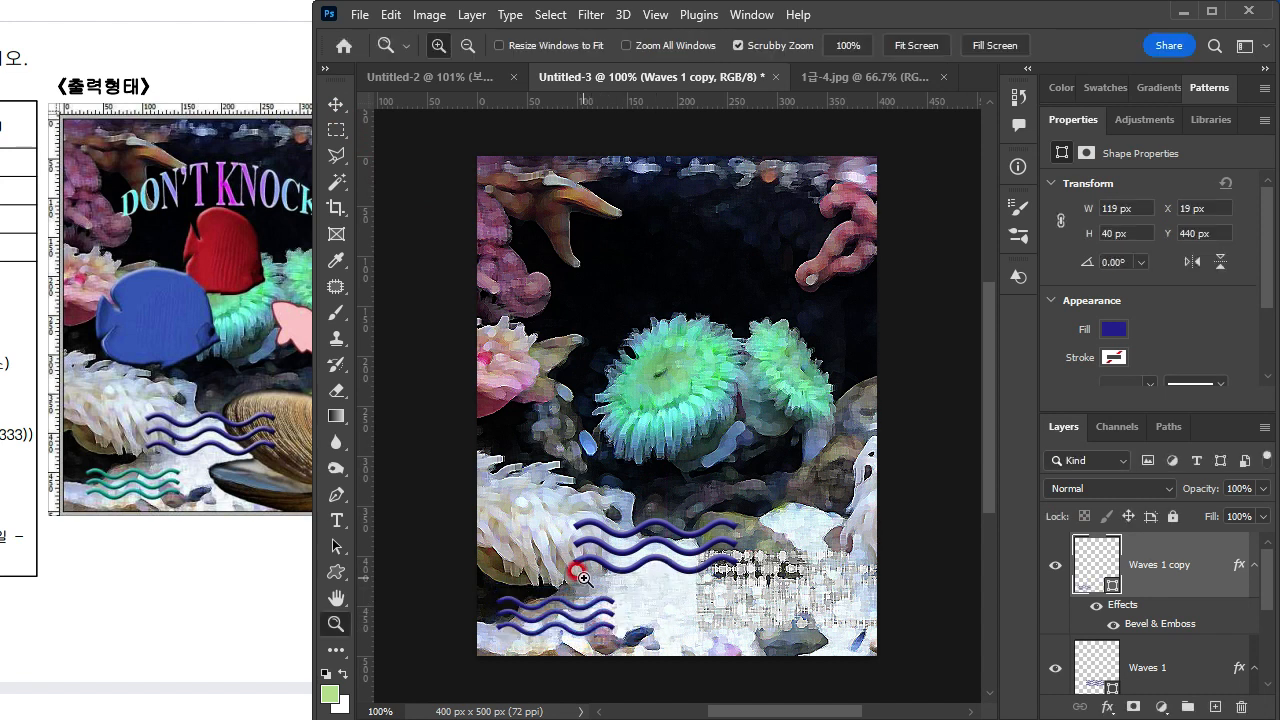
# Step: Set the smaller waves copy's fill colour to #009999
pyautogui.click(1100, 565)
pyautogui.write('00999')
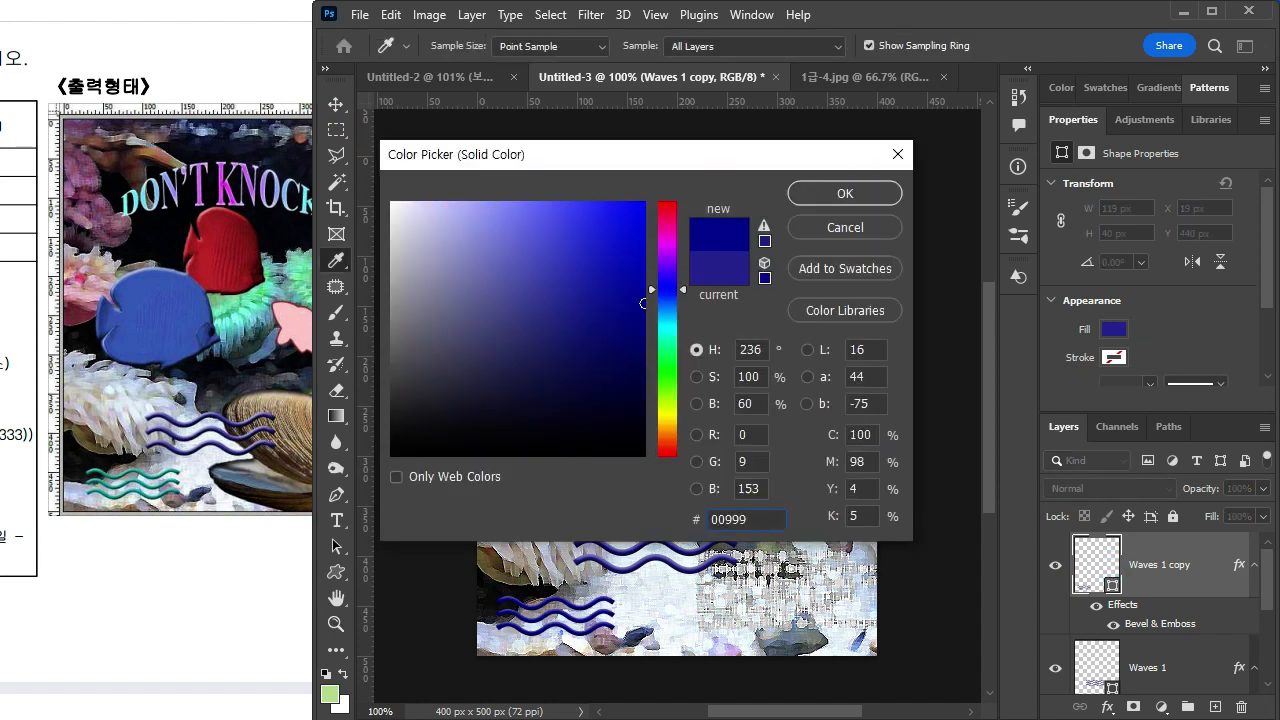
pyautogui.write('9')
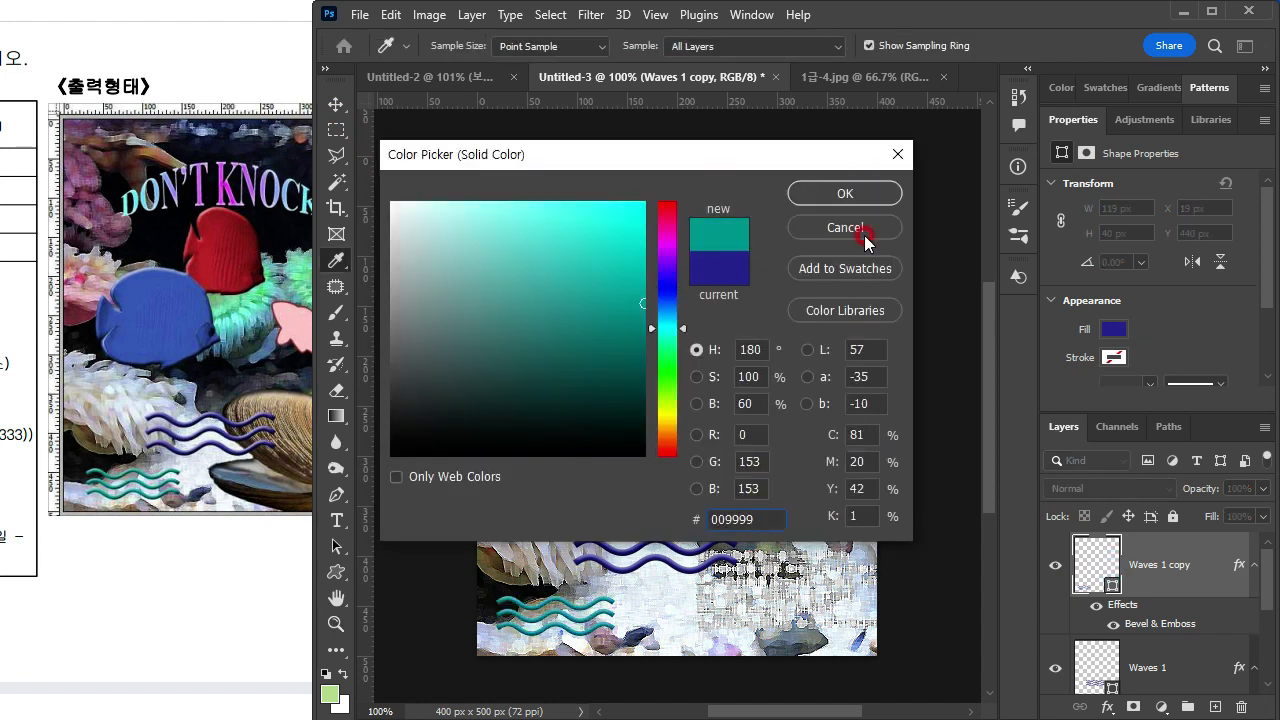
pyautogui.click(845, 193)
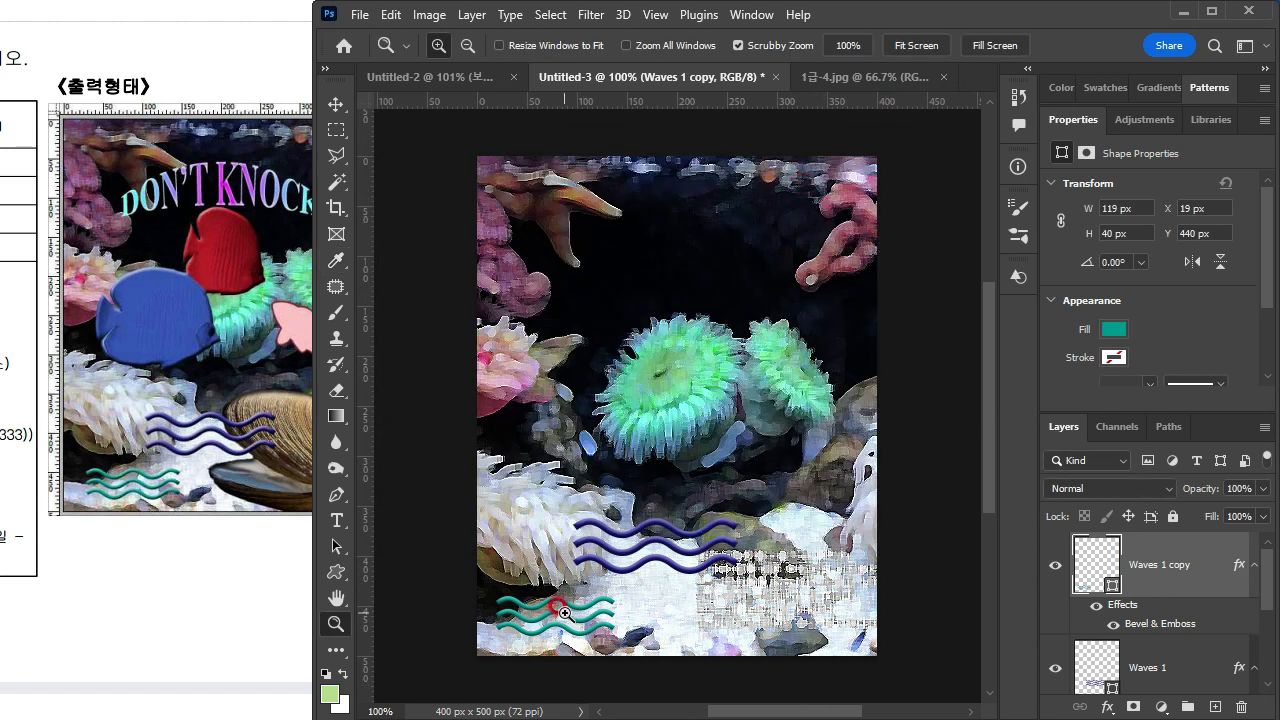
# Step: Check the exam sheet's sample and add a centred text line near the image's upper edge reading Dont'T KNOCK
pyautogui.press('v')
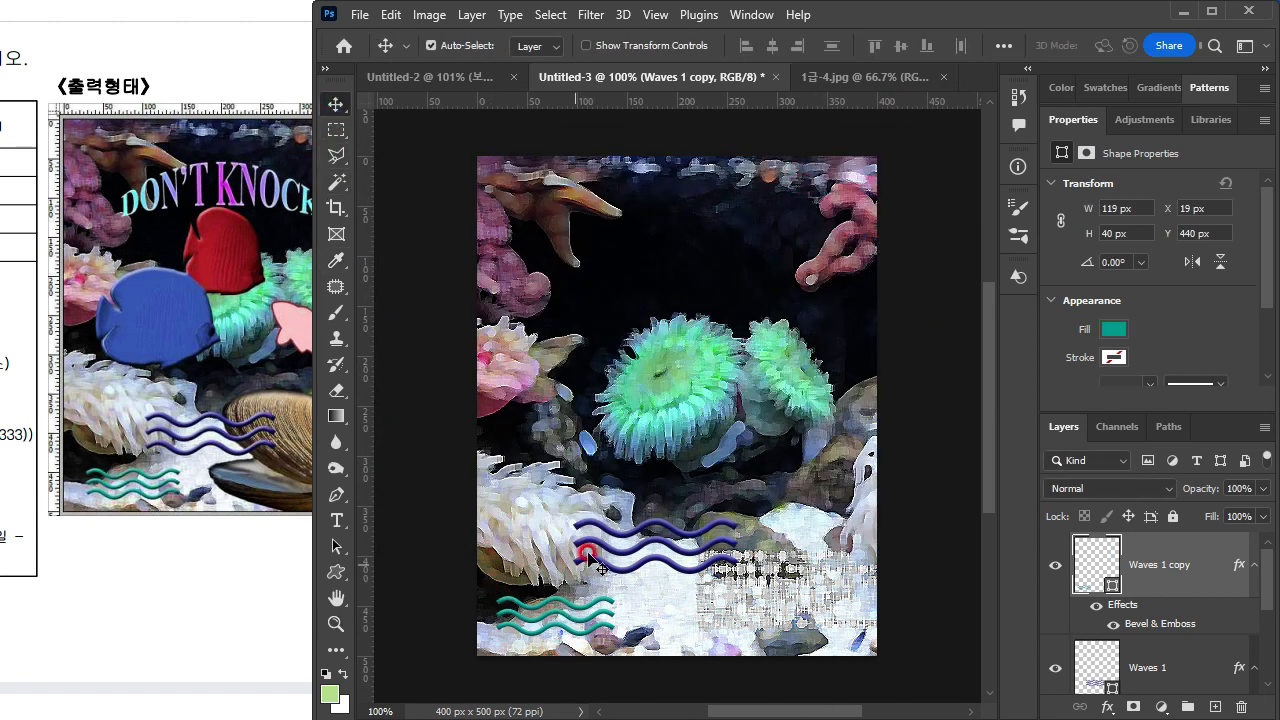
pyautogui.click(336, 129)
pyautogui.click(210, 214)
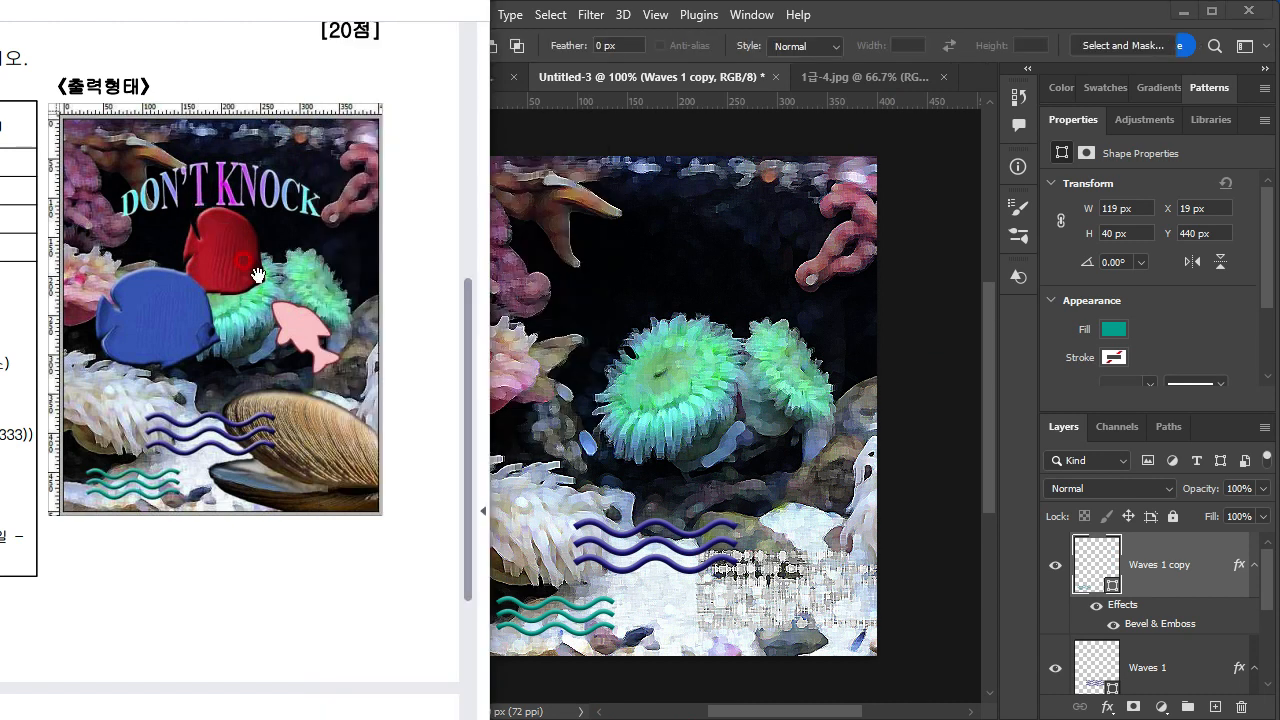
pyautogui.click(665, 387)
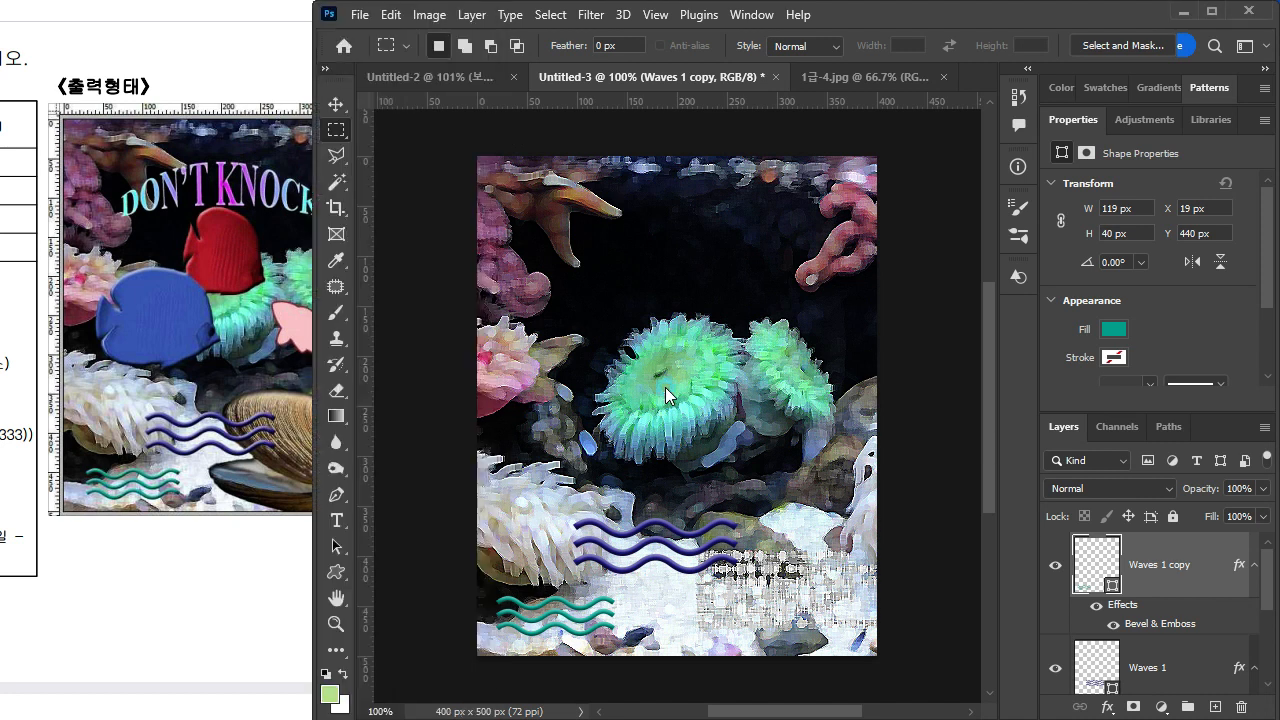
pyautogui.click(336, 519)
pyautogui.click(567, 248)
pyautogui.click(947, 422)
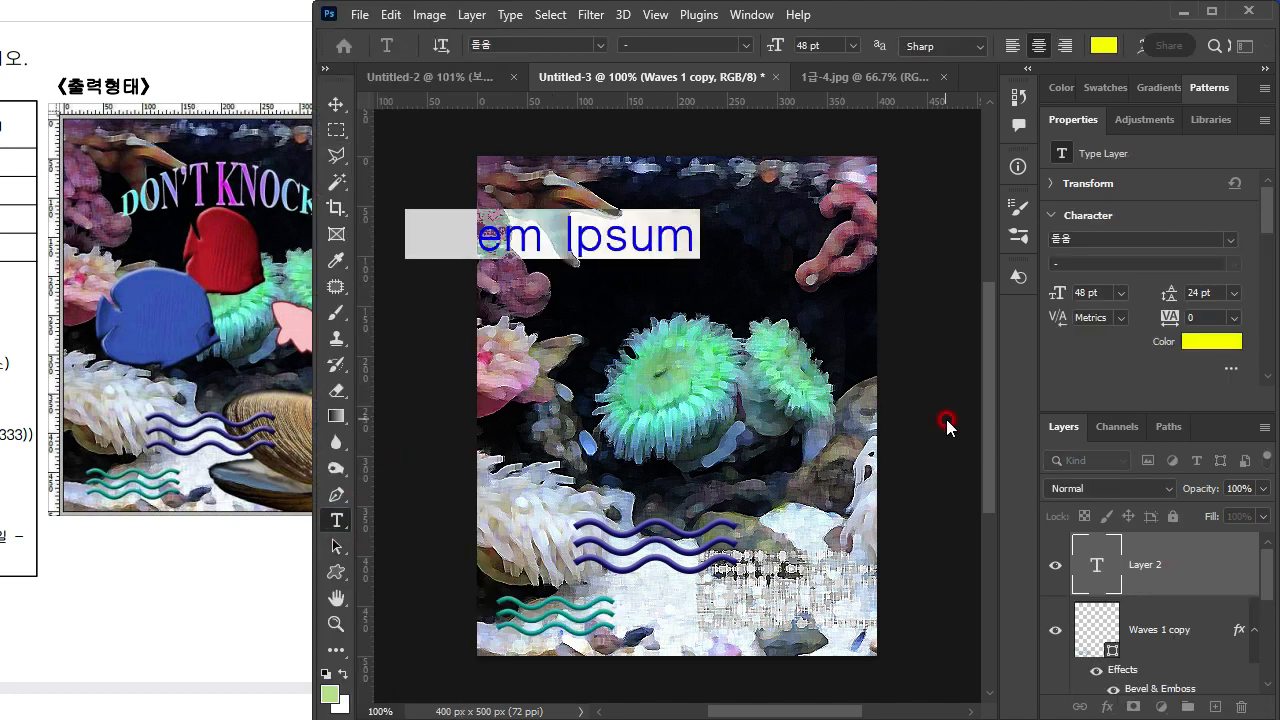
pyautogui.write("Don't")
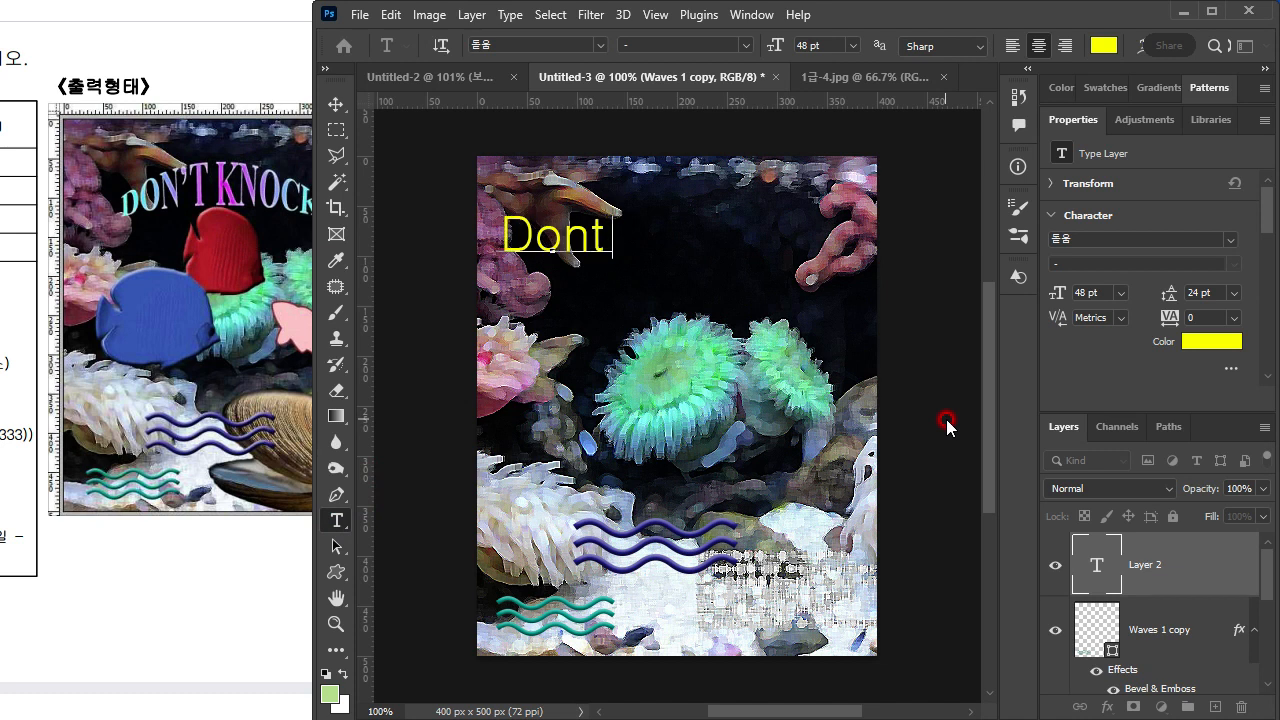
pyautogui.press('BackSpace')
pyautogui.write('T')
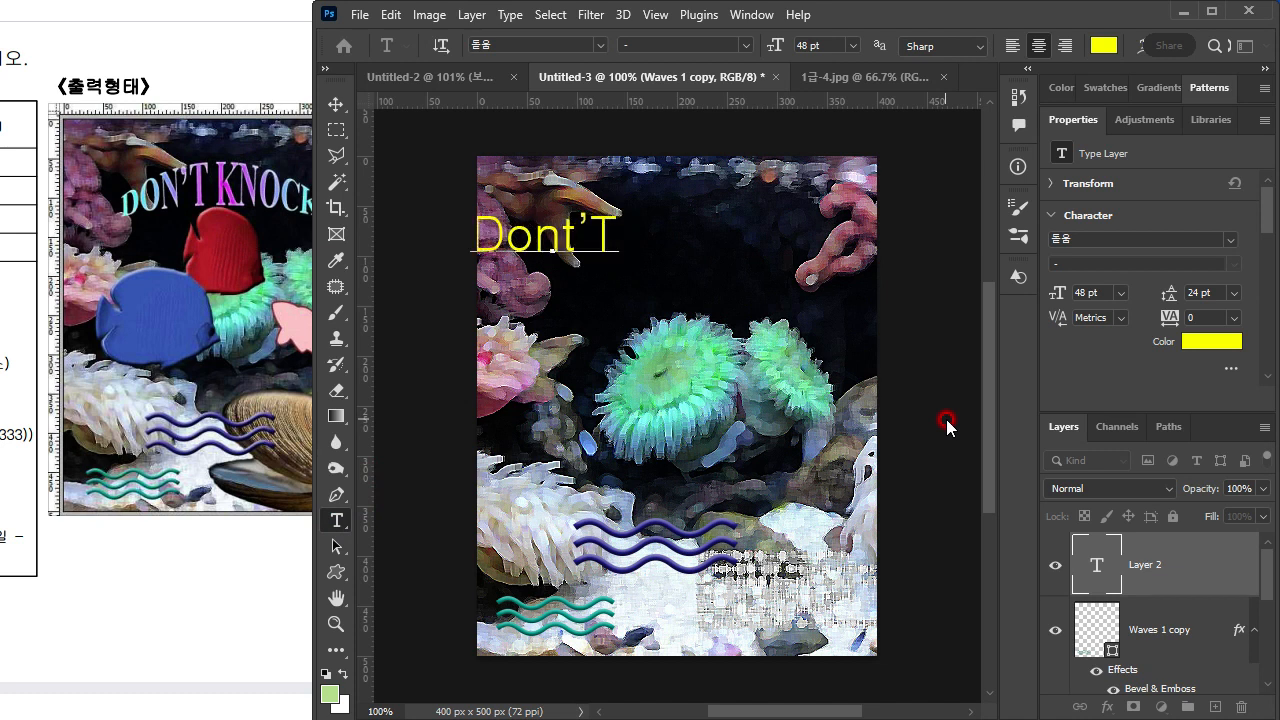
pyautogui.write(' KNOCK')
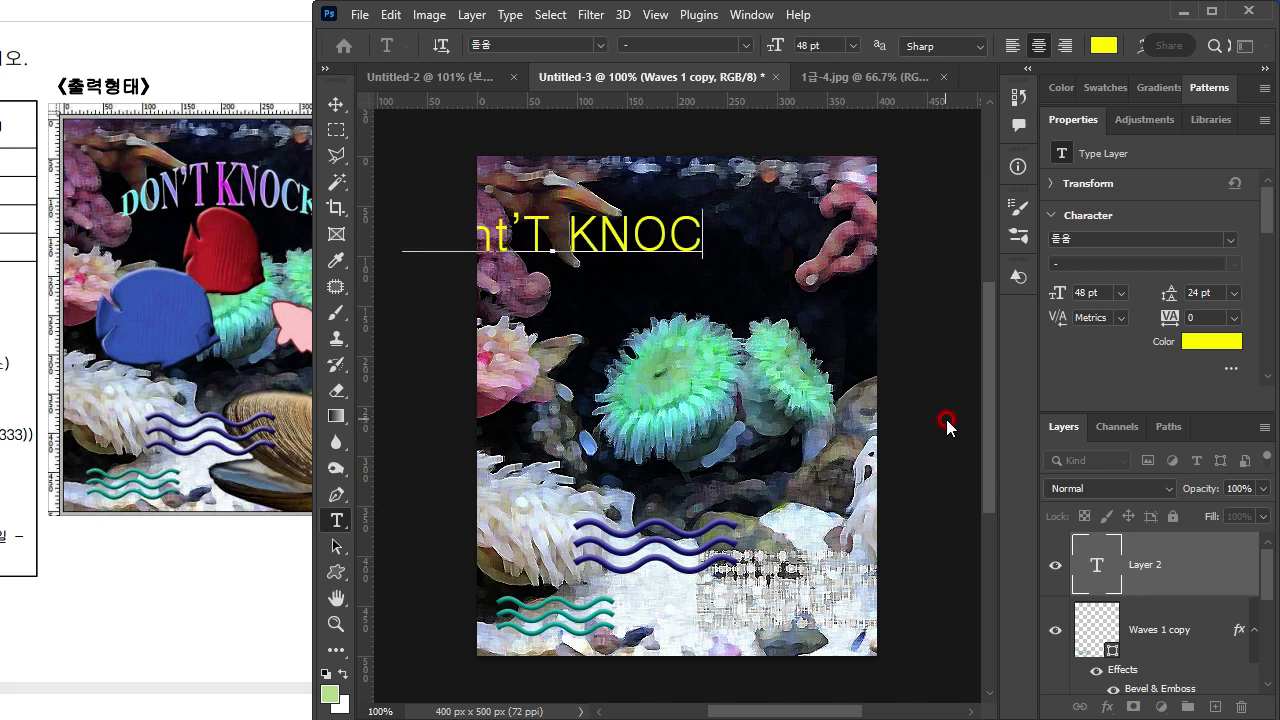
# Step: Replace the first word's mixed-case letters with capitals so the text reads CON'T KNOCK
pyautogui.press('Delete')
pyautogui.press('Delete')
pyautogui.press('Delete')
pyautogui.press('Delete')
pyautogui.write('DONT')
pyautogui.write('T')
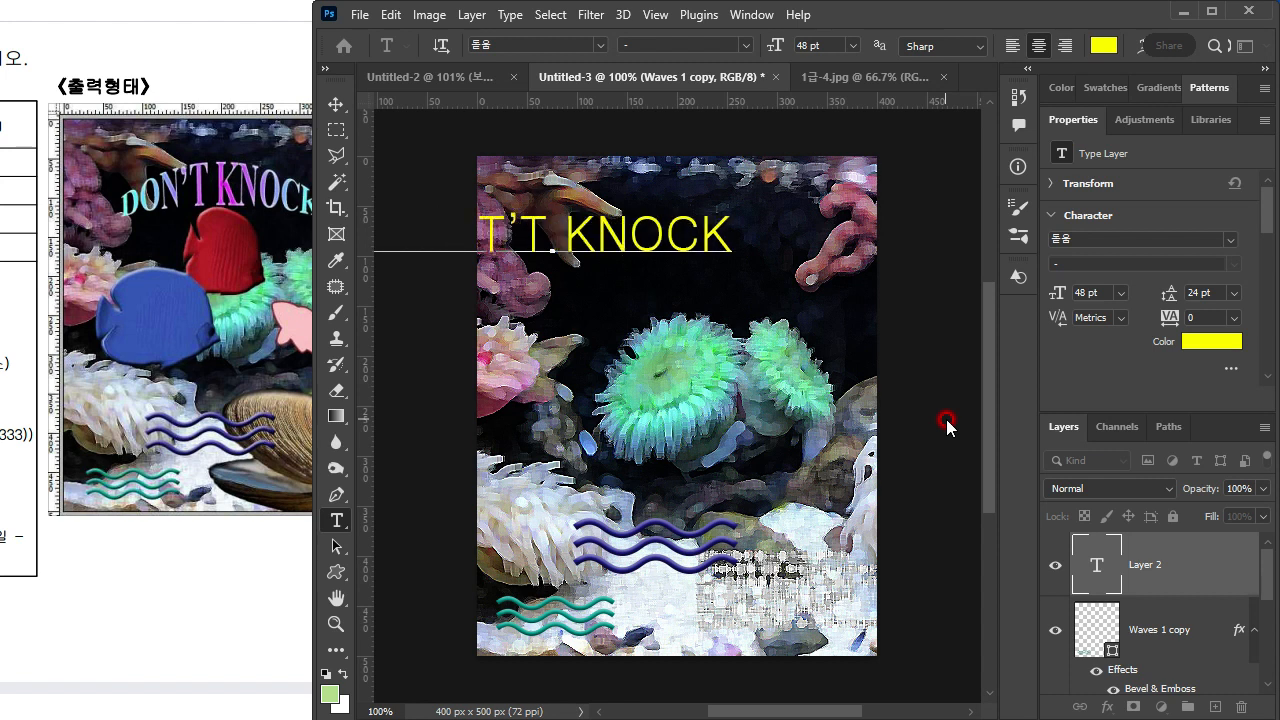
pyautogui.press('BackSpace')
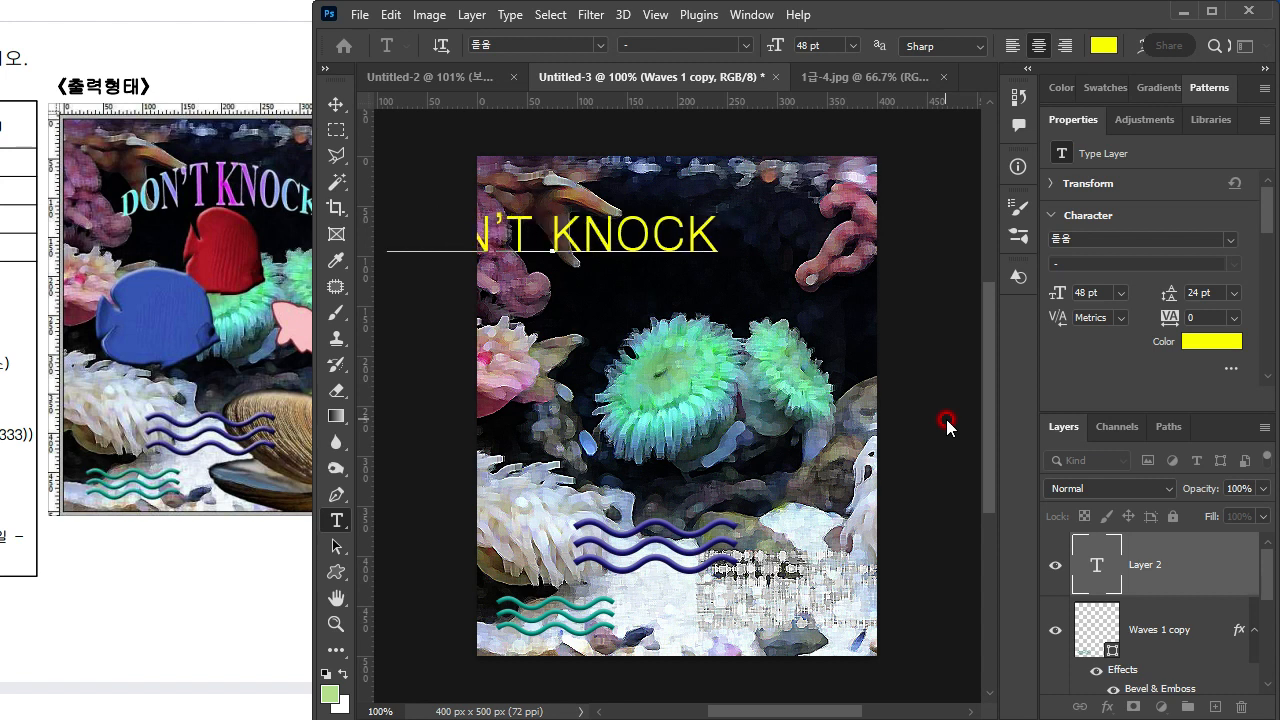
# Step: Consult the exam sheet's text specification and set the whole title to Times New Roman Bold at 35 pt
pyautogui.doubleClick(1088, 561)
pyautogui.moveTo(118, 205); pyautogui.dragTo(355, 264)
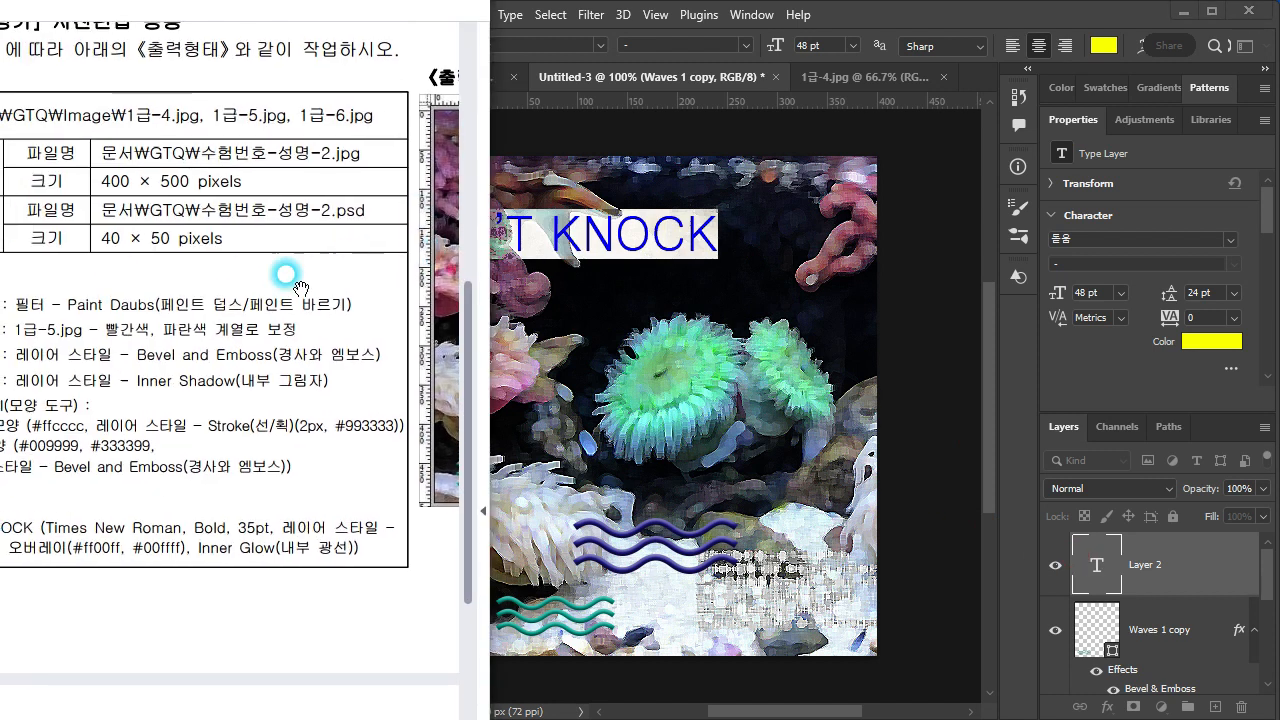
pyautogui.moveTo(182, 340); pyautogui.dragTo(237, 303)
pyautogui.moveTo(385, 511); pyautogui.dragTo(108, 516)
pyautogui.click(396, 398)
pyautogui.moveTo(403, 423); pyautogui.dragTo(111, 448)
pyautogui.click(855, 22)
pyautogui.hotkey('ctrl', 't')
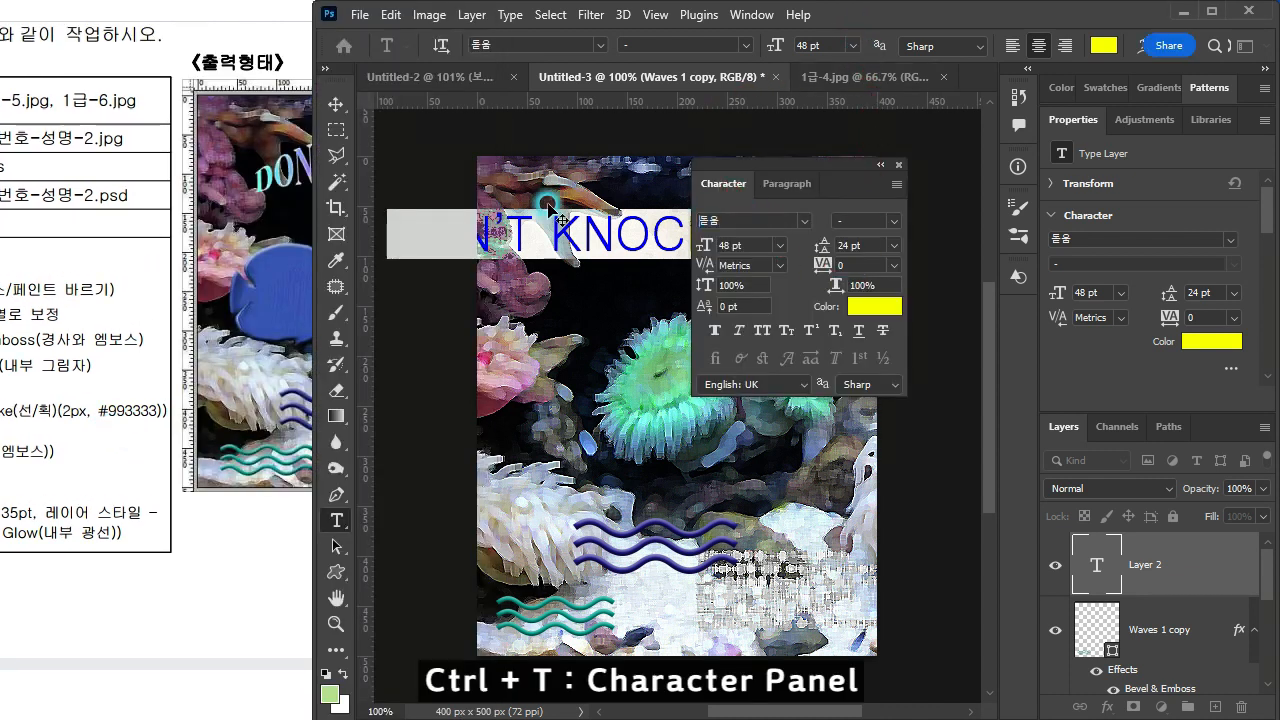
pyautogui.hotkey('ctrl', 't')
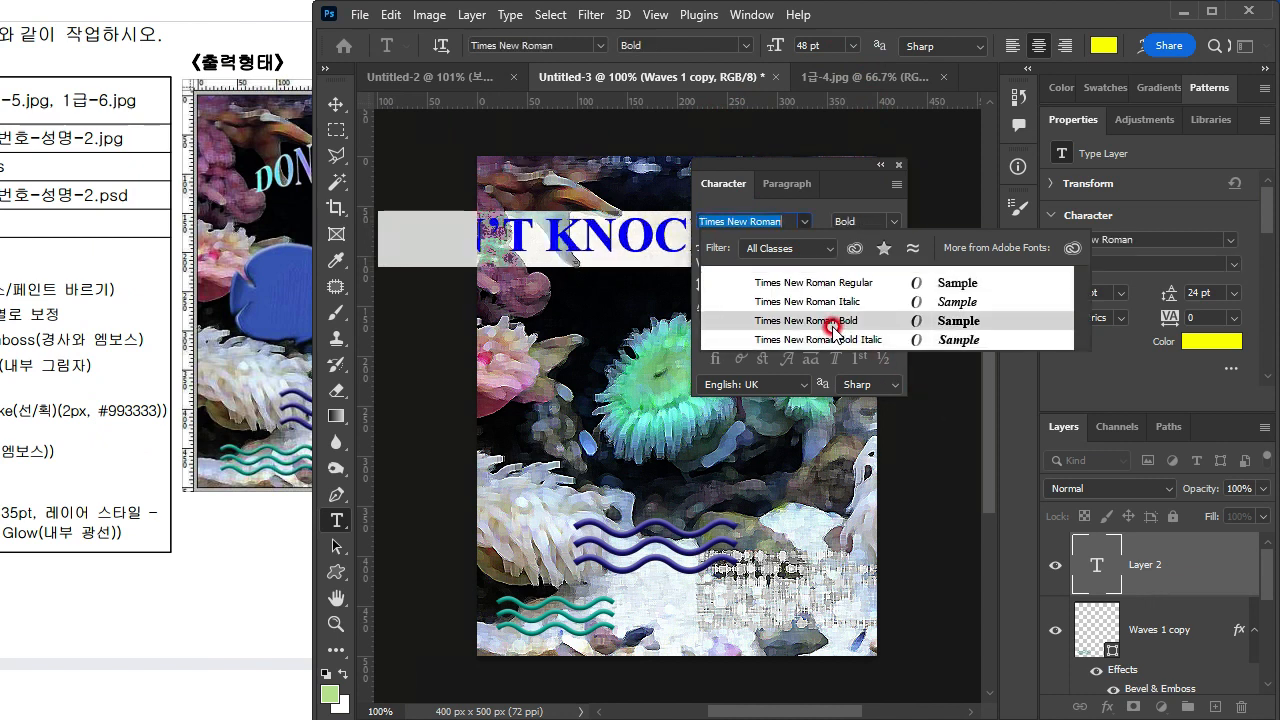
pyautogui.click(832, 327)
pyautogui.click(738, 234)
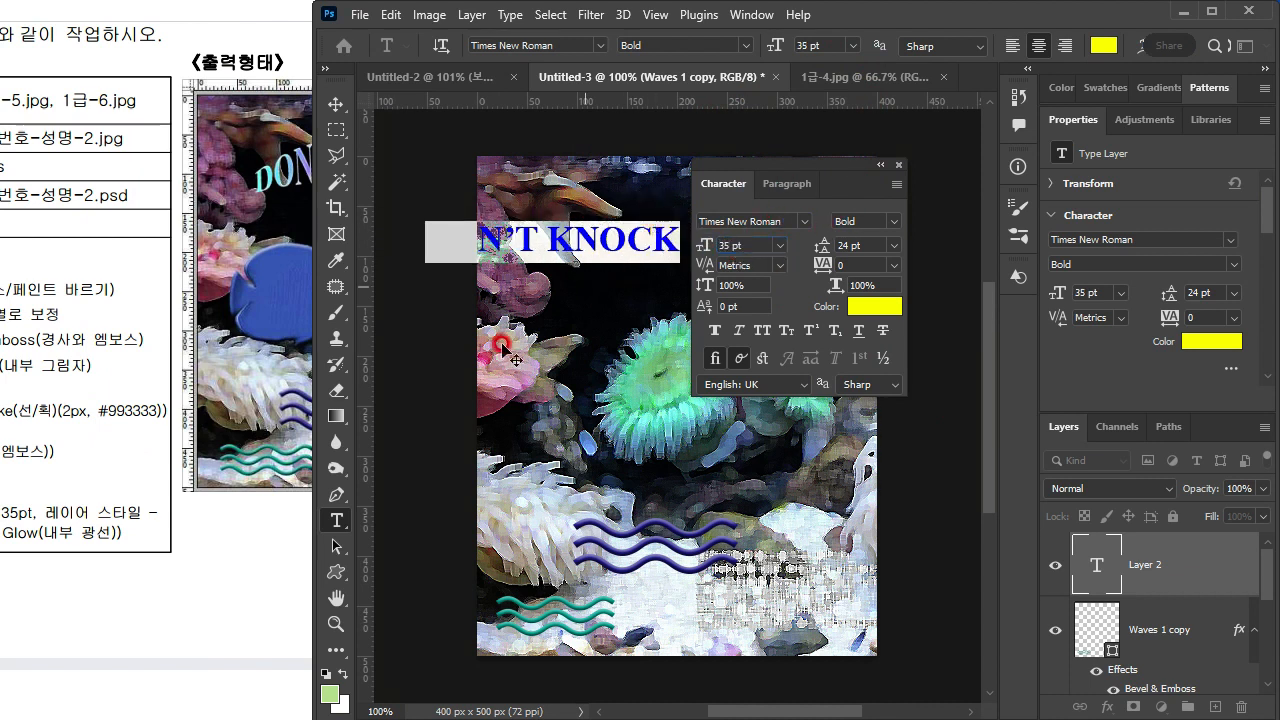
# Step: Check the exam sheet's layer style requirements for the title and commit the text edit
pyautogui.click(168, 602)
pyautogui.click(43, 524)
pyautogui.moveTo(390, 651); pyautogui.dragTo(285, 653)
pyautogui.click(1102, 573)
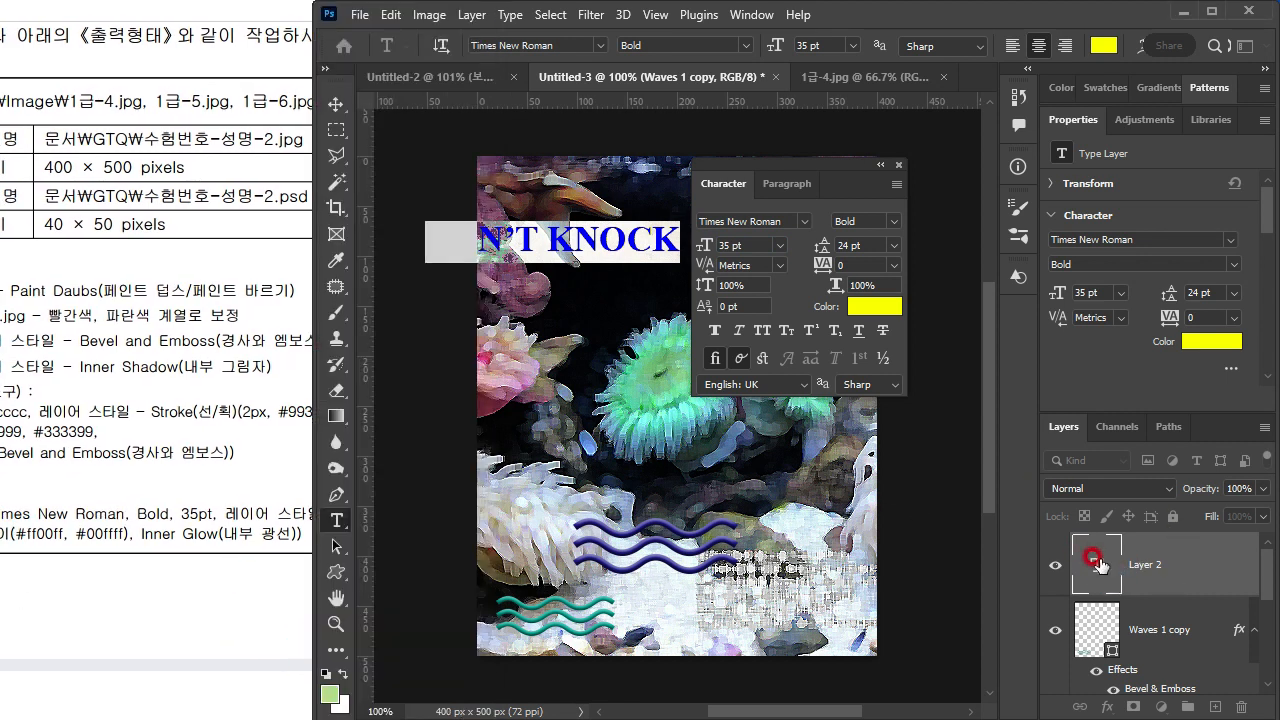
pyautogui.click(1100, 565)
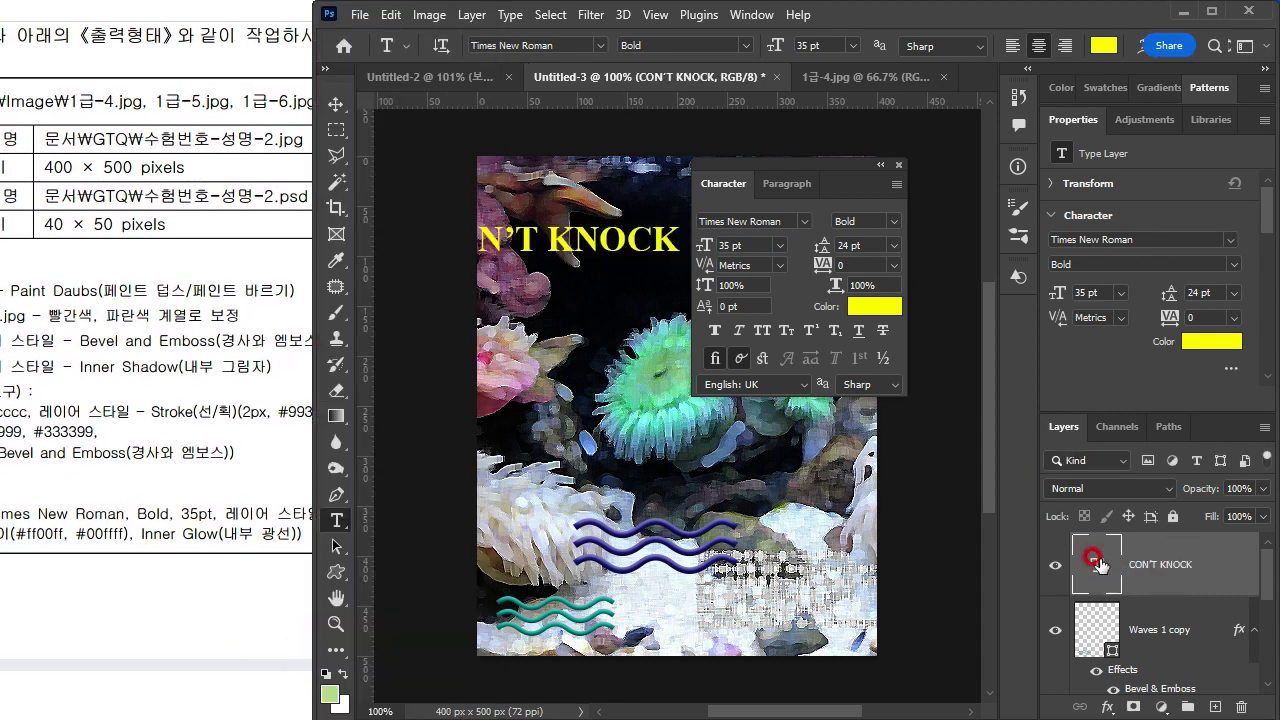
# Step: Add a Gradient Overlay layer style to the title text and set the gradient's starting colour stop to #ff00ff
pyautogui.doubleClick(1208, 565)
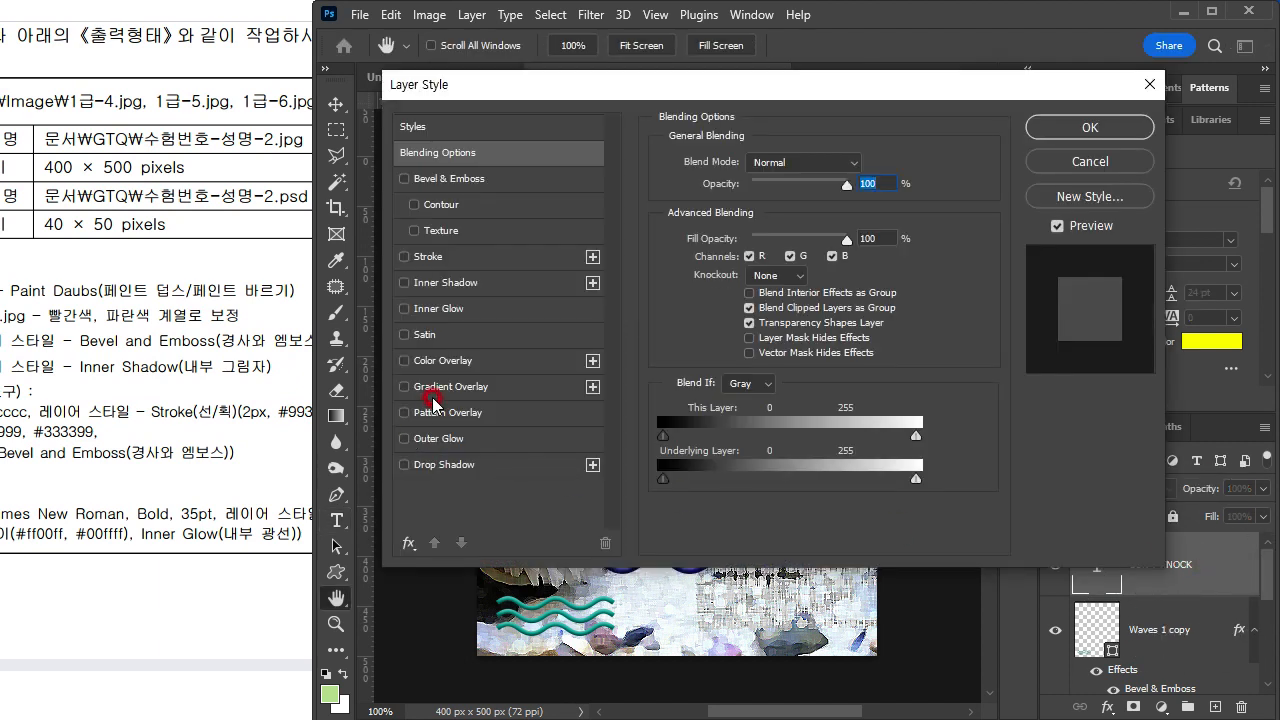
pyautogui.click(463, 390)
pyautogui.click(759, 207)
pyautogui.doubleClick(466, 391)
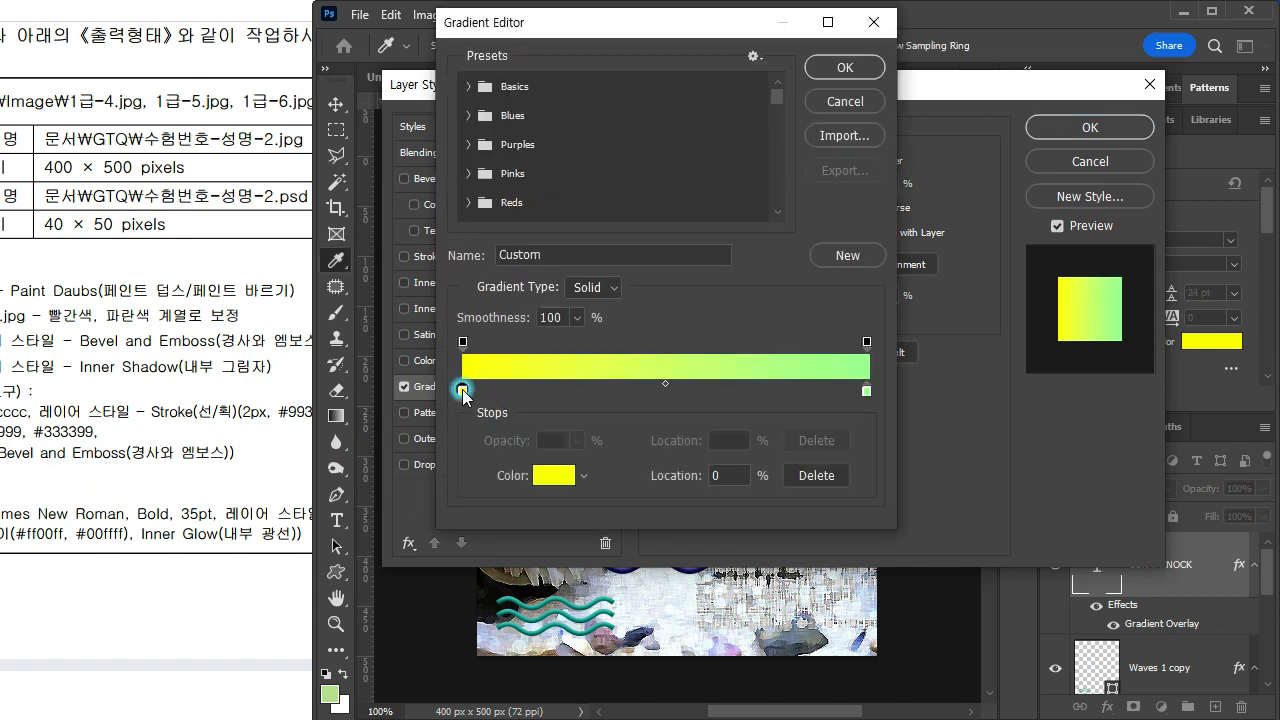
pyautogui.write('f')
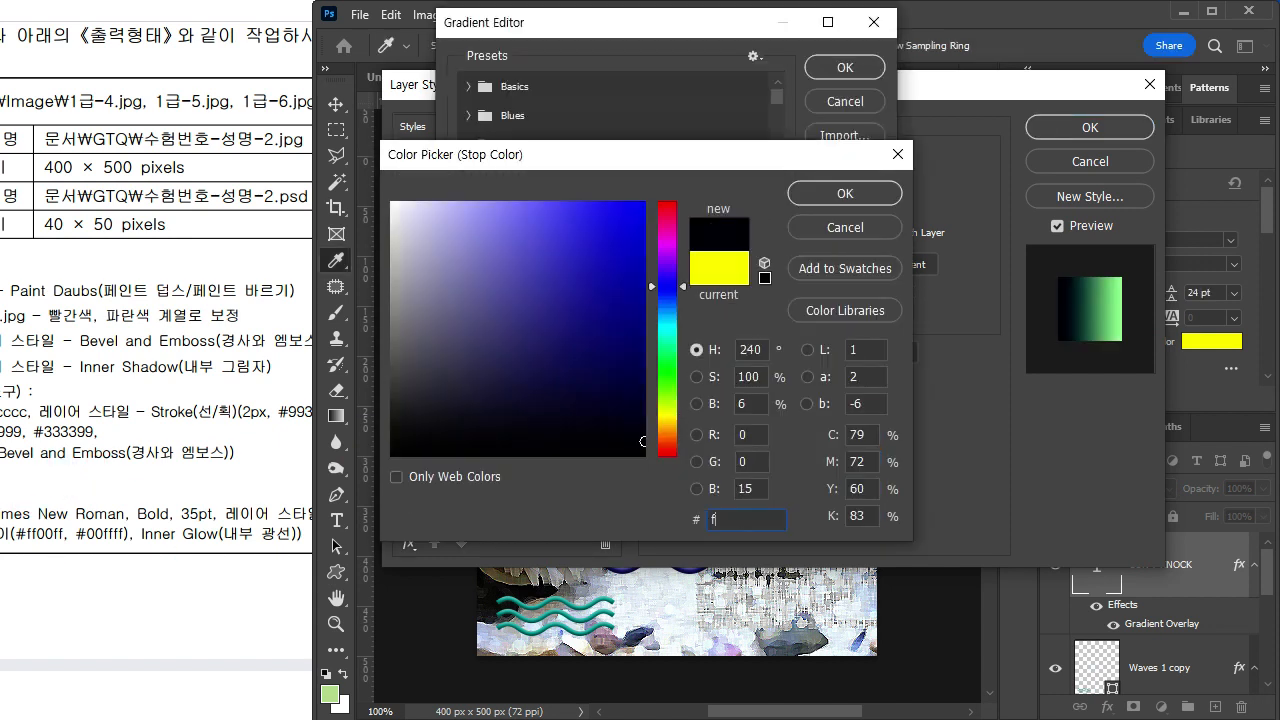
pyautogui.write('f00ff')
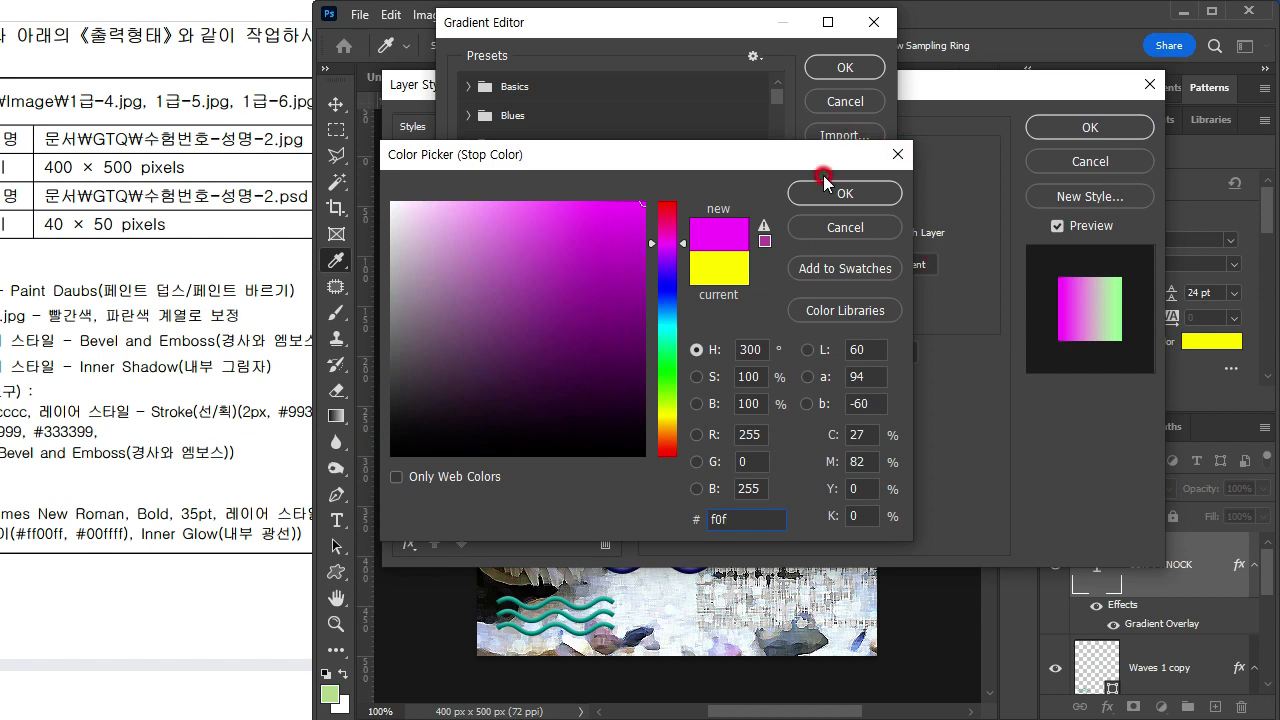
pyautogui.press('Return')
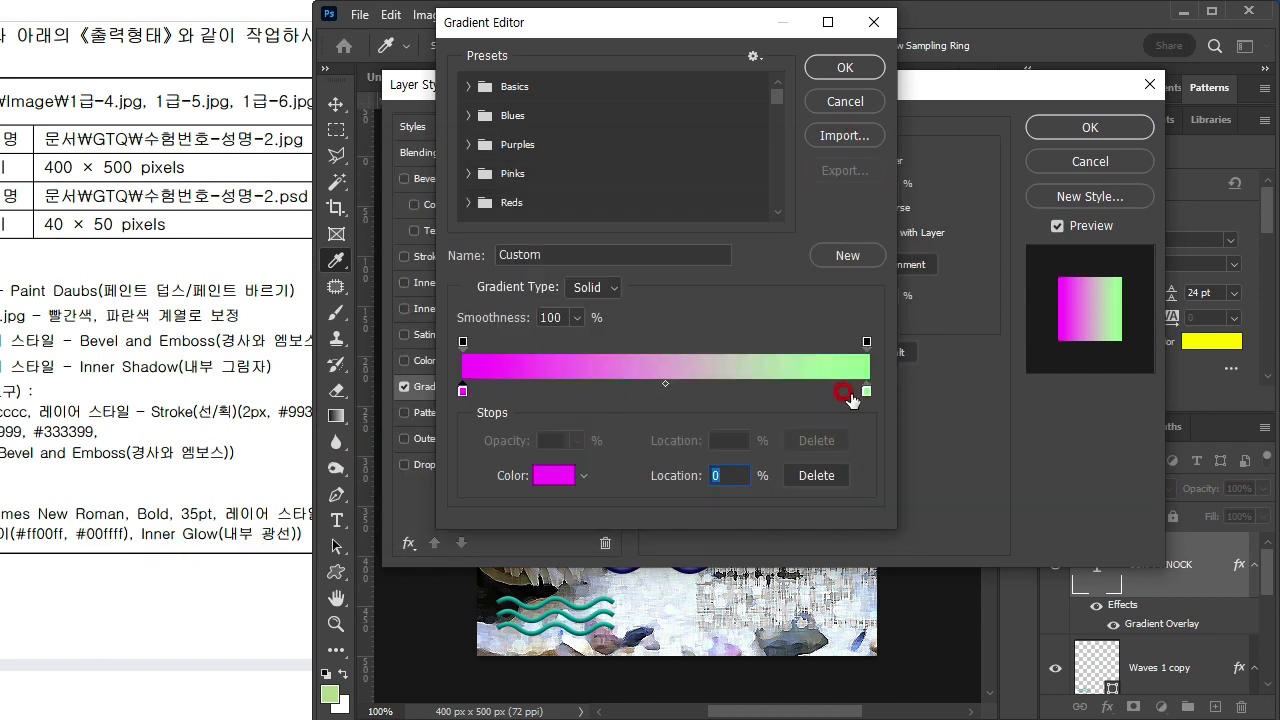
# Step: Set the gradient's ending colour stop to #00ffff and compare the colour order with the exam sheet's sample title
pyautogui.click(865, 394)
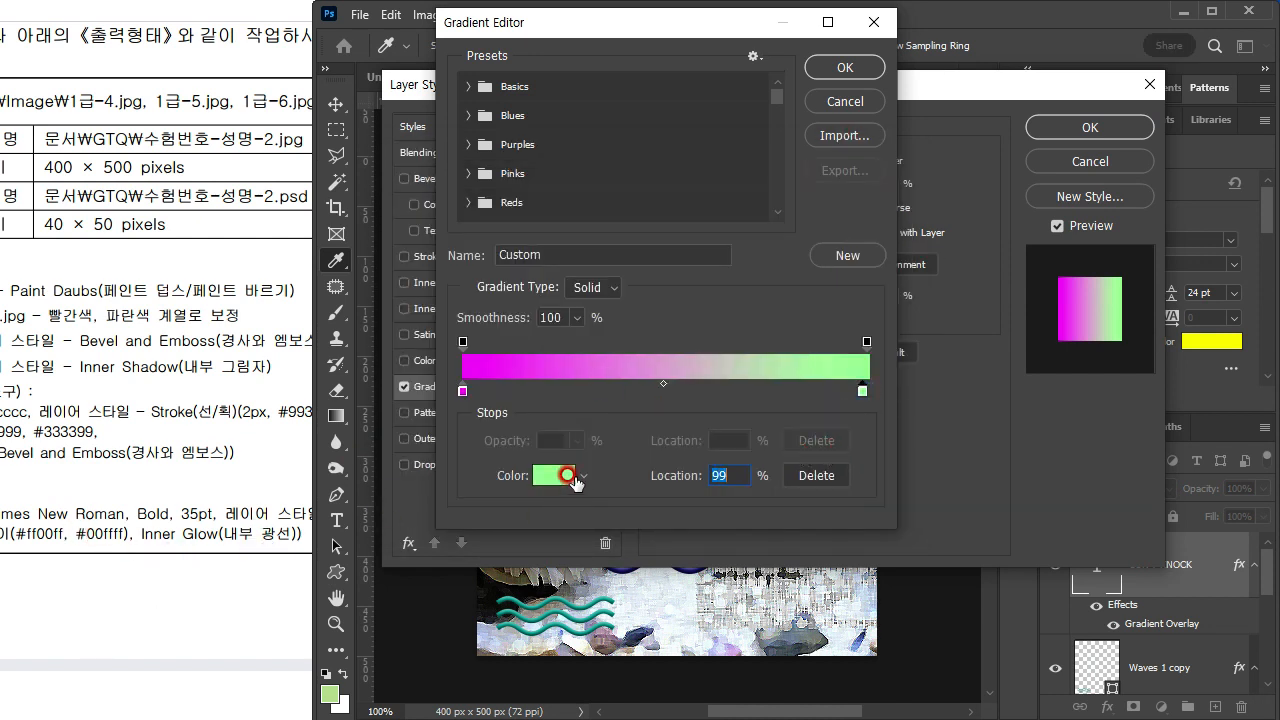
pyautogui.doubleClick(861, 390)
pyautogui.write('0')
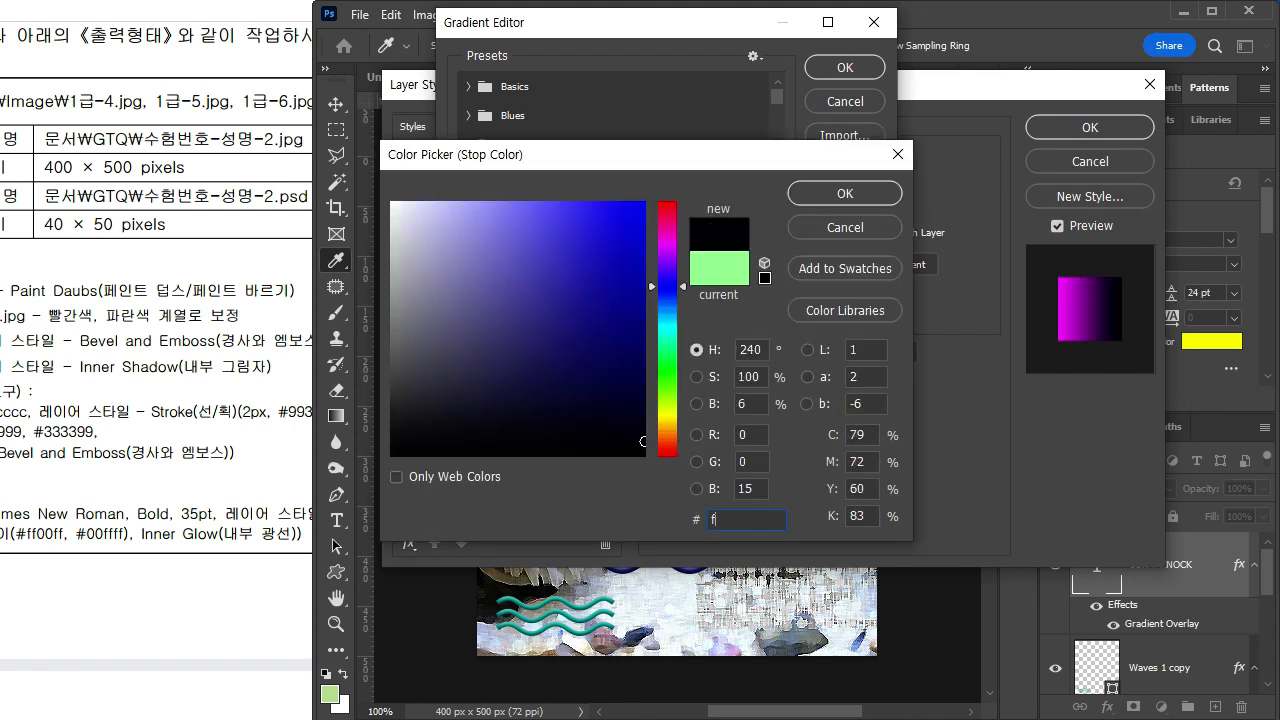
pyautogui.write('0ffff')
pyautogui.press('Return')
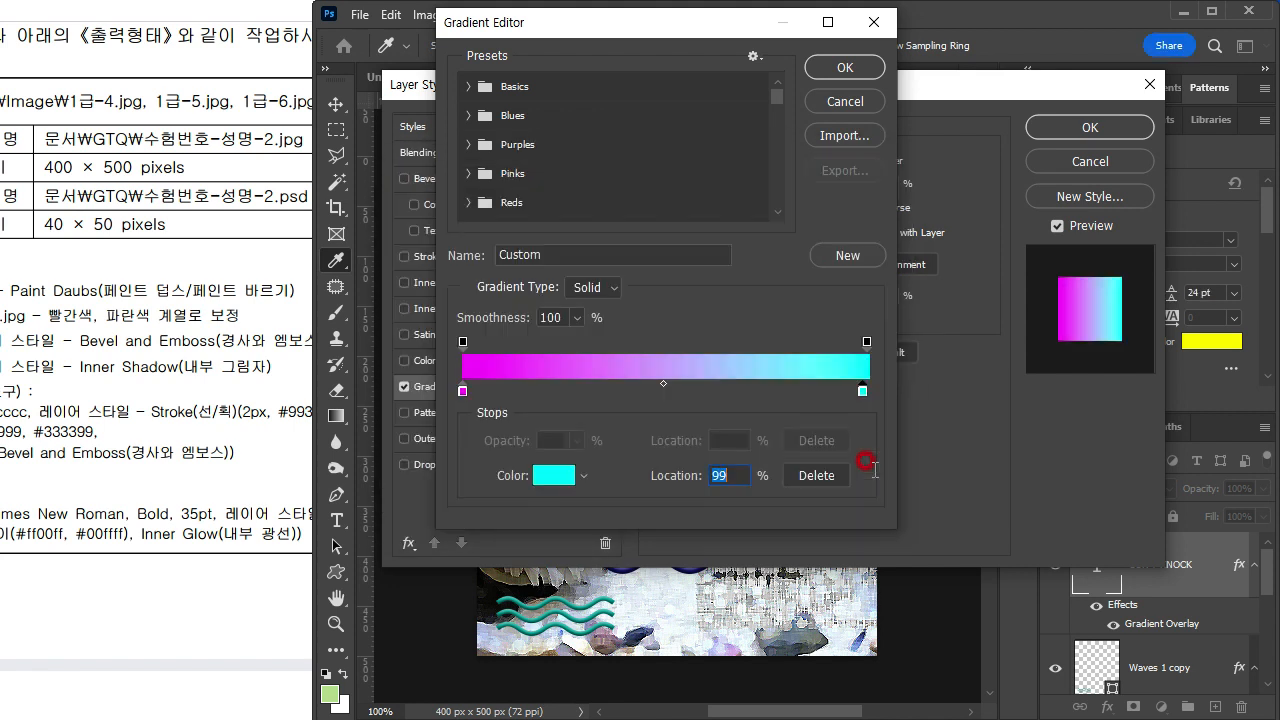
pyautogui.click(188, 566)
pyautogui.moveTo(342, 544); pyautogui.dragTo(13, 566)
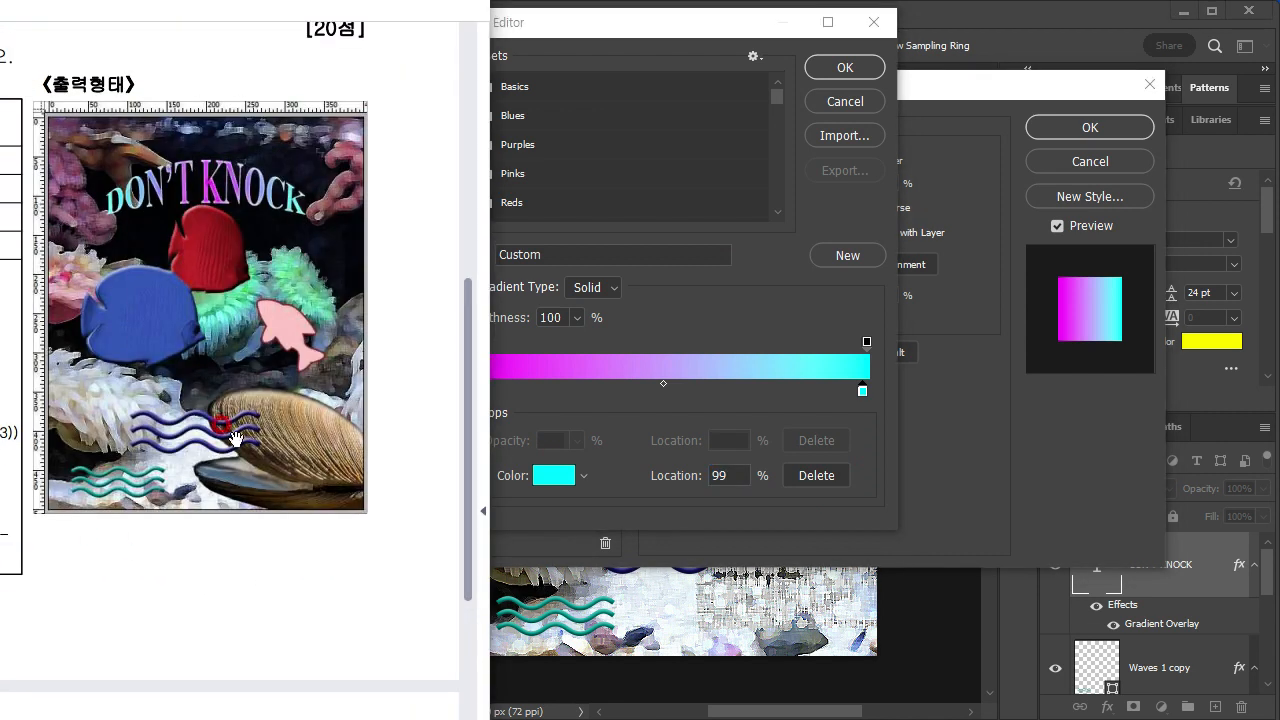
# Step: Check the exam sheet's sample, confirm the gradient colours, and uncover the title by closing the Character panel and repositioning the Layer Style dialog
pyautogui.moveTo(223, 422); pyautogui.dragTo(230, 498)
pyautogui.click(643, 25)
pyautogui.click(813, 68)
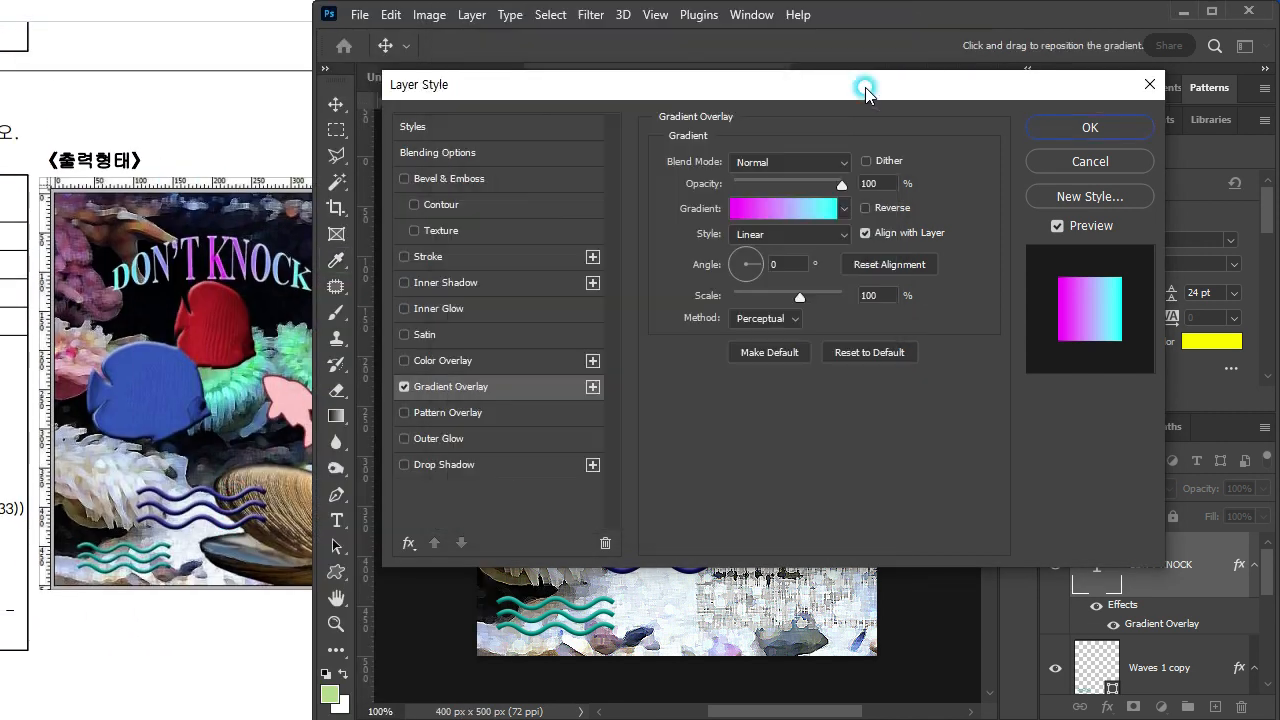
pyautogui.moveTo(815, 84); pyautogui.dragTo(737, 501)
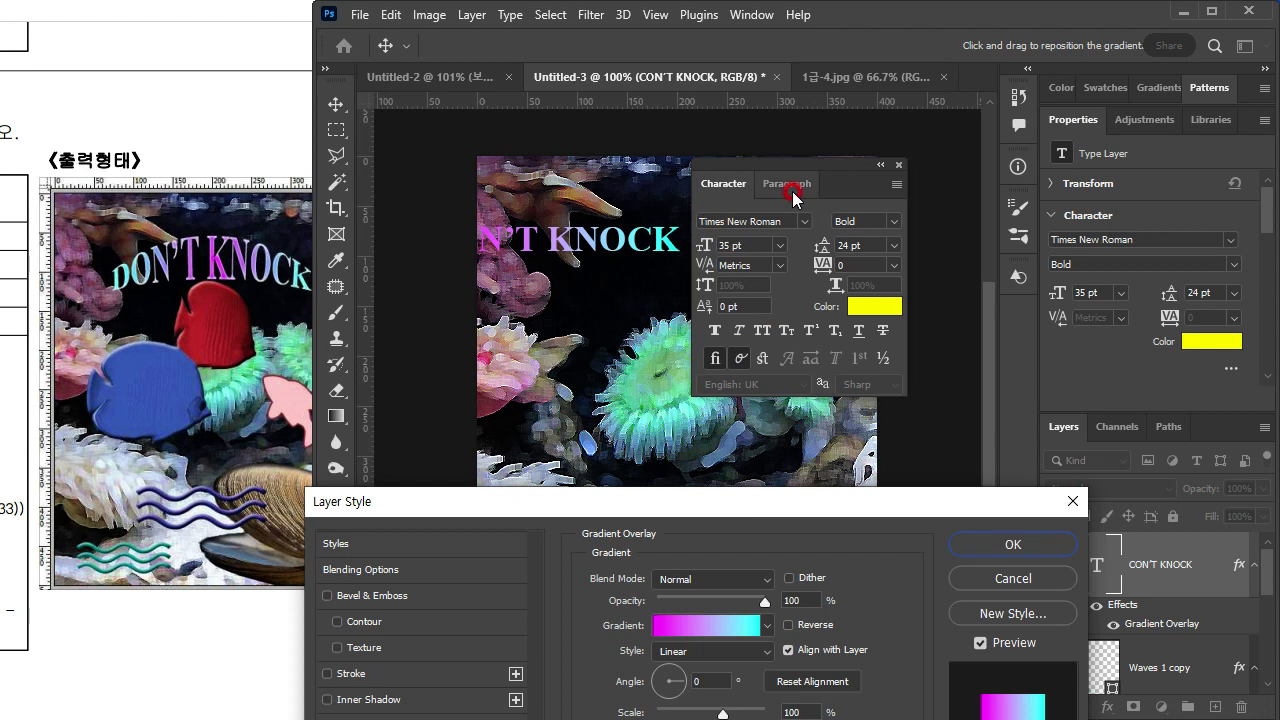
pyautogui.click(898, 164)
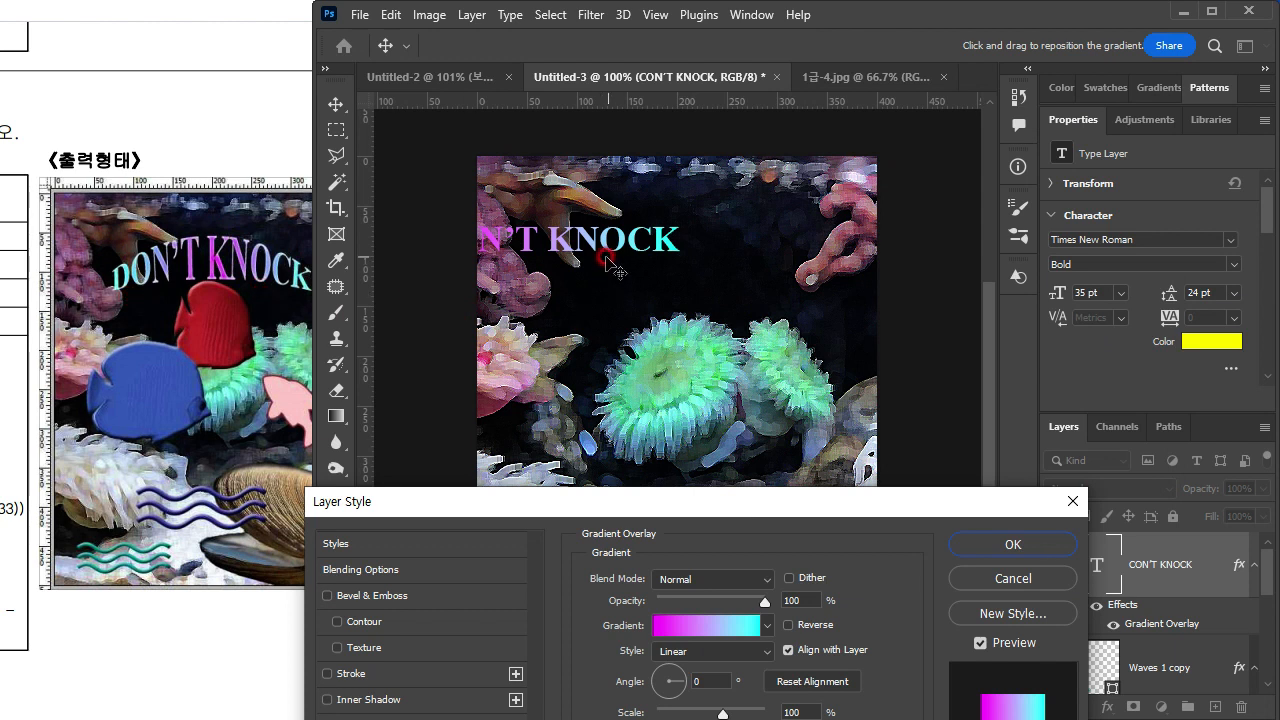
pyautogui.moveTo(677, 504); pyautogui.dragTo(695, 353)
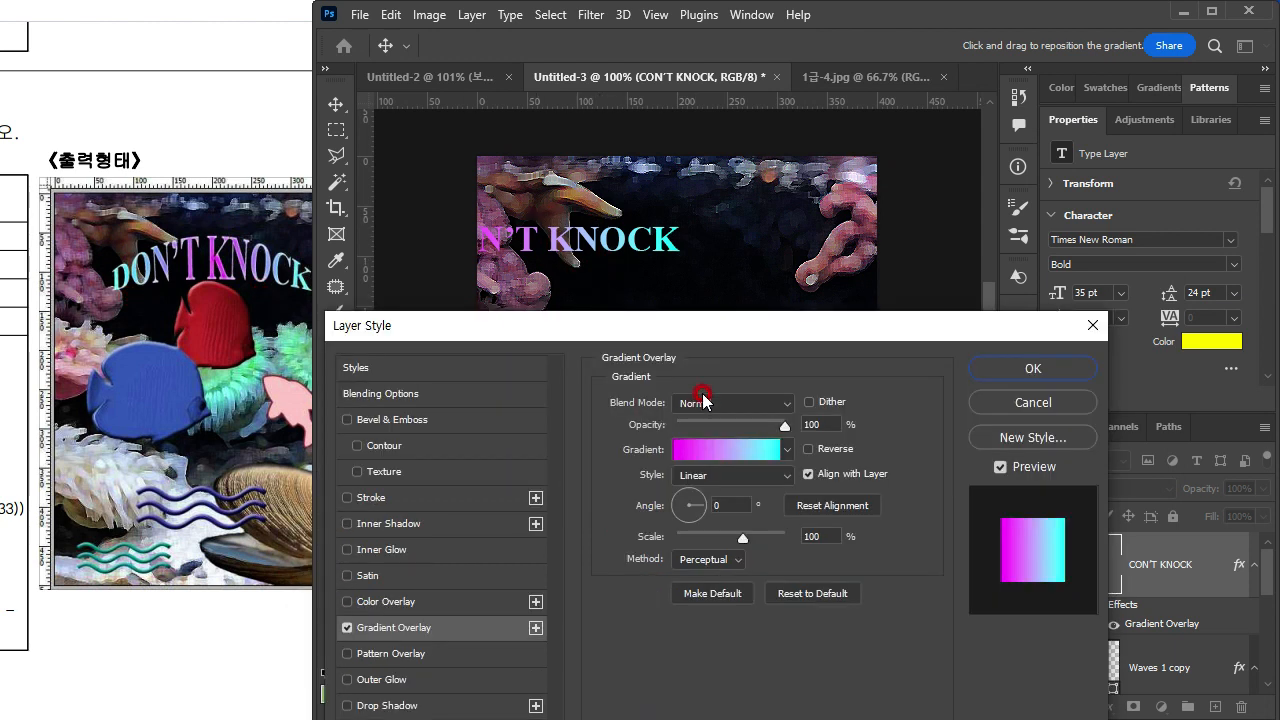
# Step: Set the Gradient Overlay style to Radial, position the gradient's centre around the K of the title, and apply the layer style
pyautogui.click(778, 475)
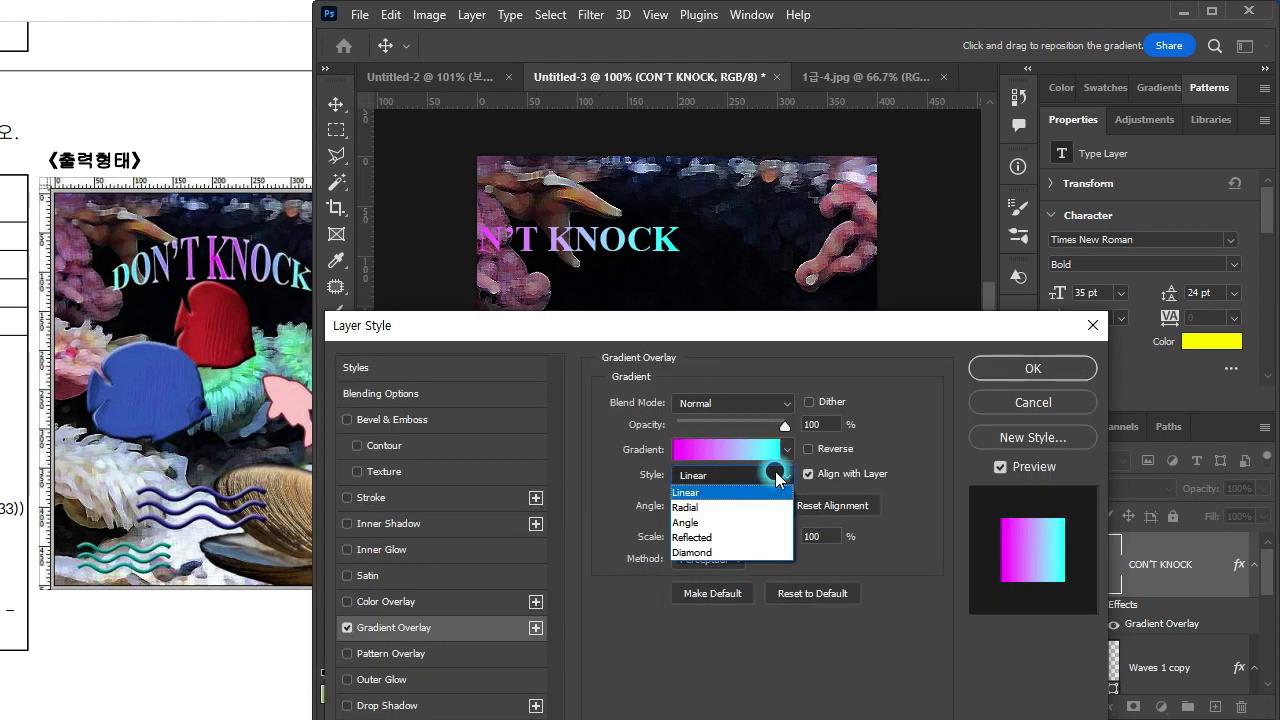
pyautogui.click(738, 507)
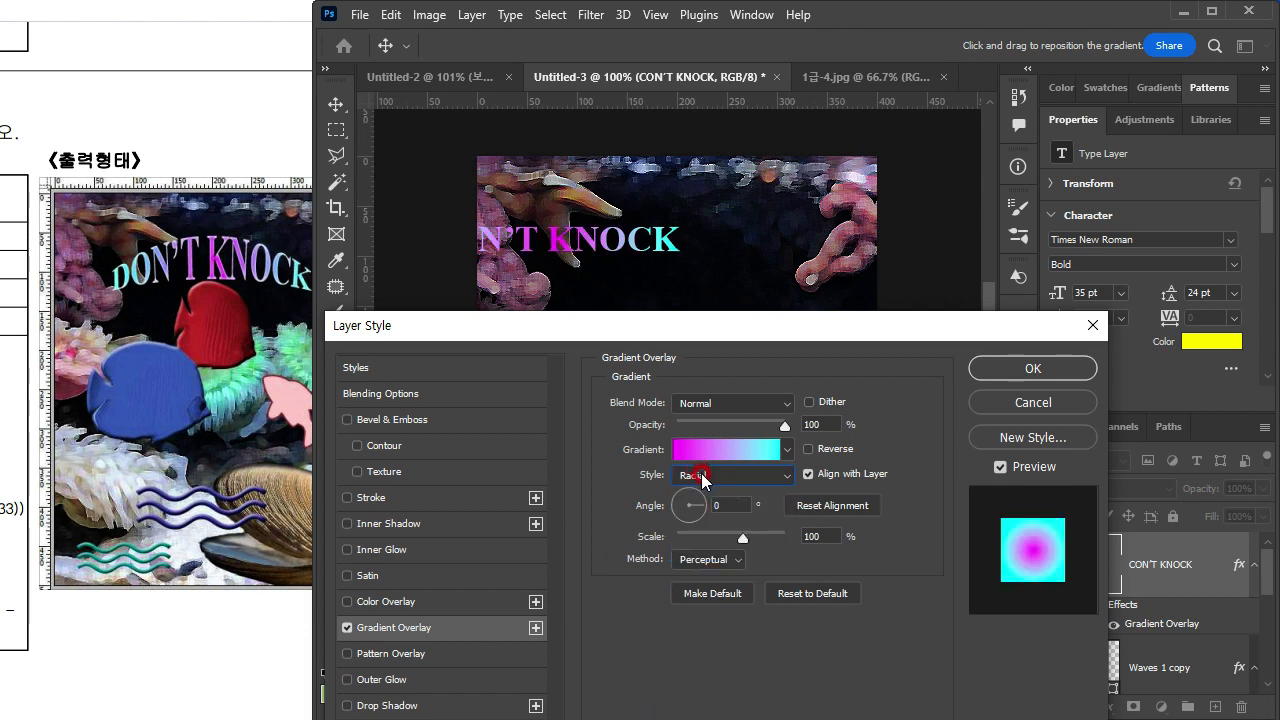
pyautogui.moveTo(752, 380); pyautogui.dragTo(628, 368)
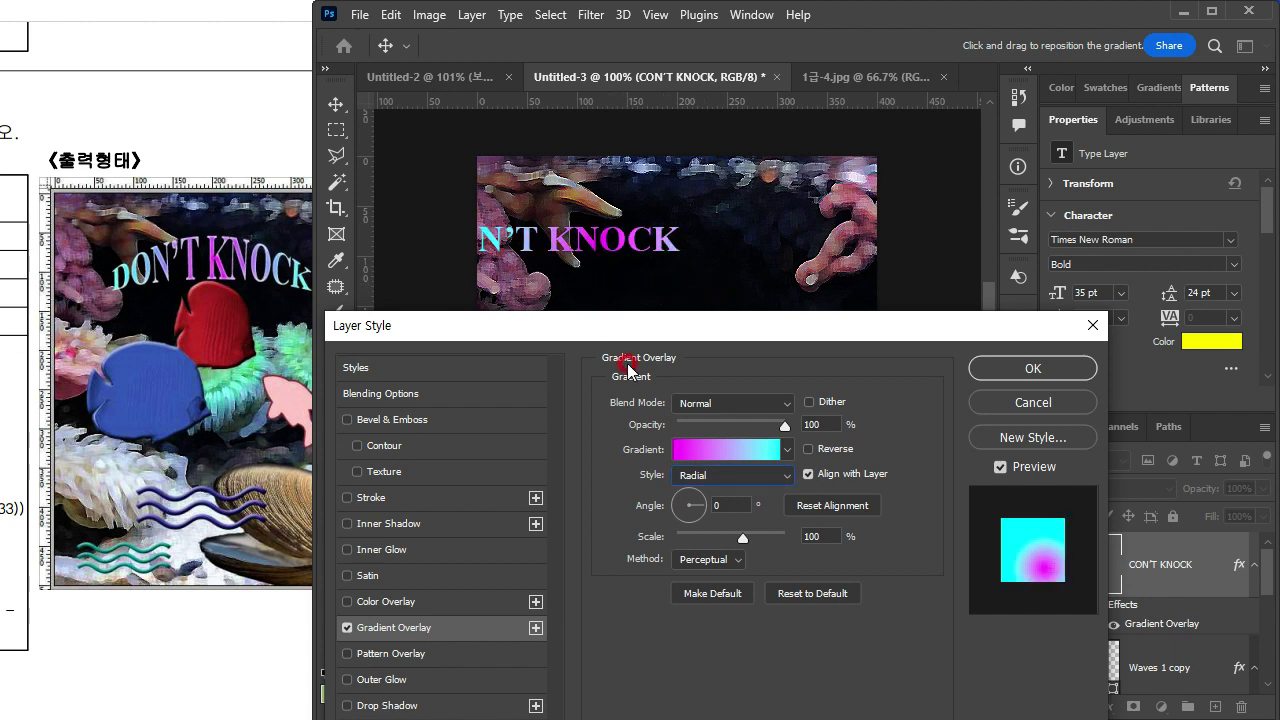
pyautogui.moveTo(591, 325); pyautogui.dragTo(560, 323)
pyautogui.moveTo(622, 280); pyautogui.dragTo(583, 290)
pyautogui.click(1002, 399)
pyautogui.click(997, 365)
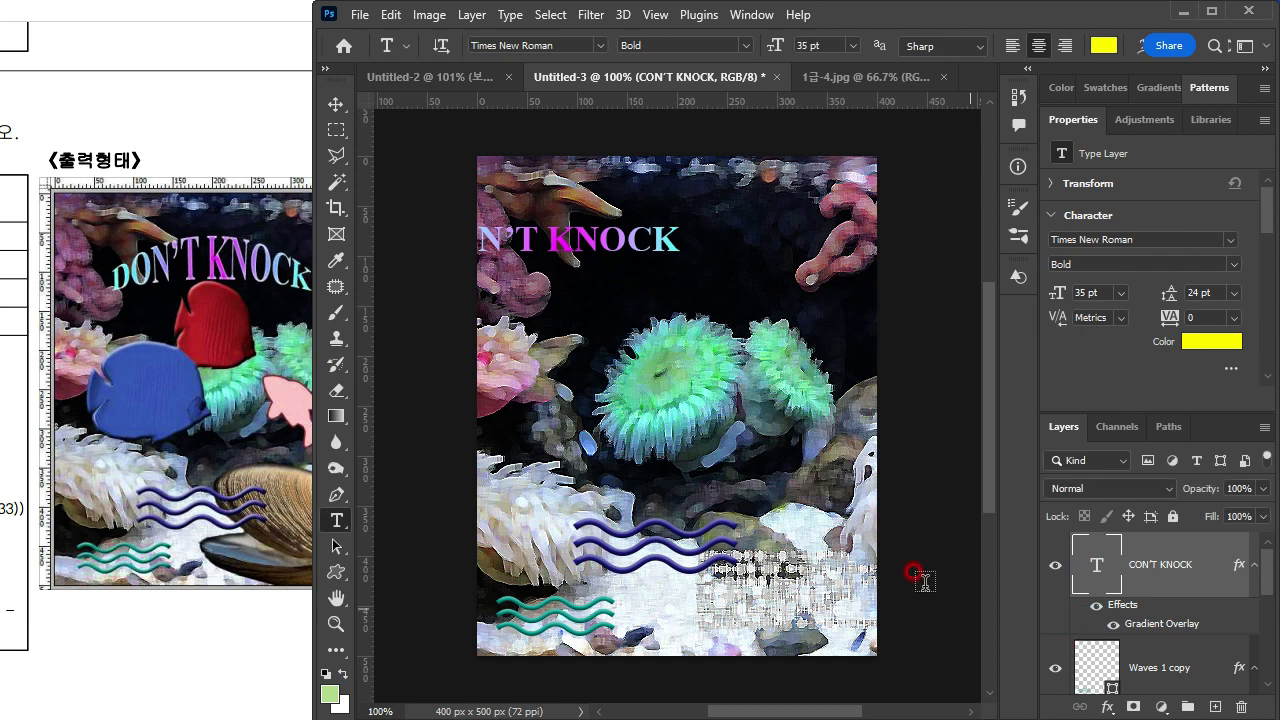
# Step: Move the title to the upper middle of the image and correct its first letter to D so it reads DON'T KNOCK
pyautogui.moveTo(565, 262); pyautogui.dragTo(671, 288)
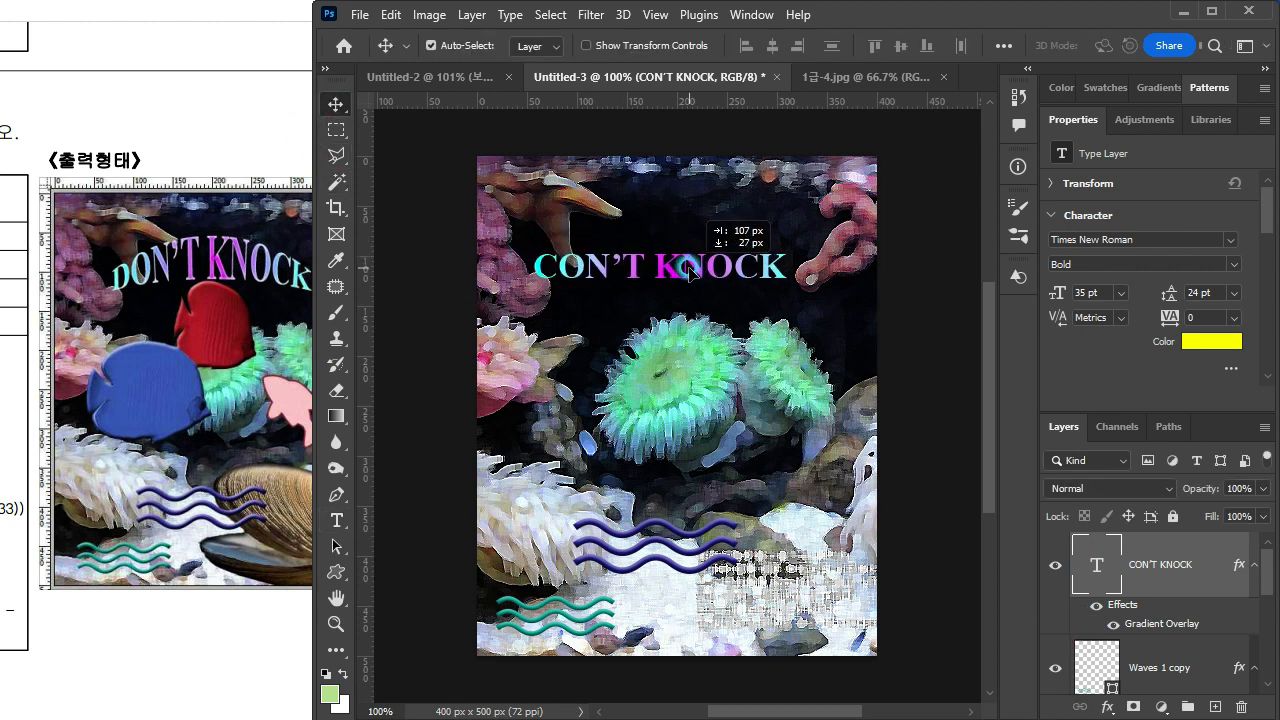
pyautogui.click(1090, 594)
pyautogui.doubleClick(1093, 553)
pyautogui.click(543, 265)
pyautogui.write('D')
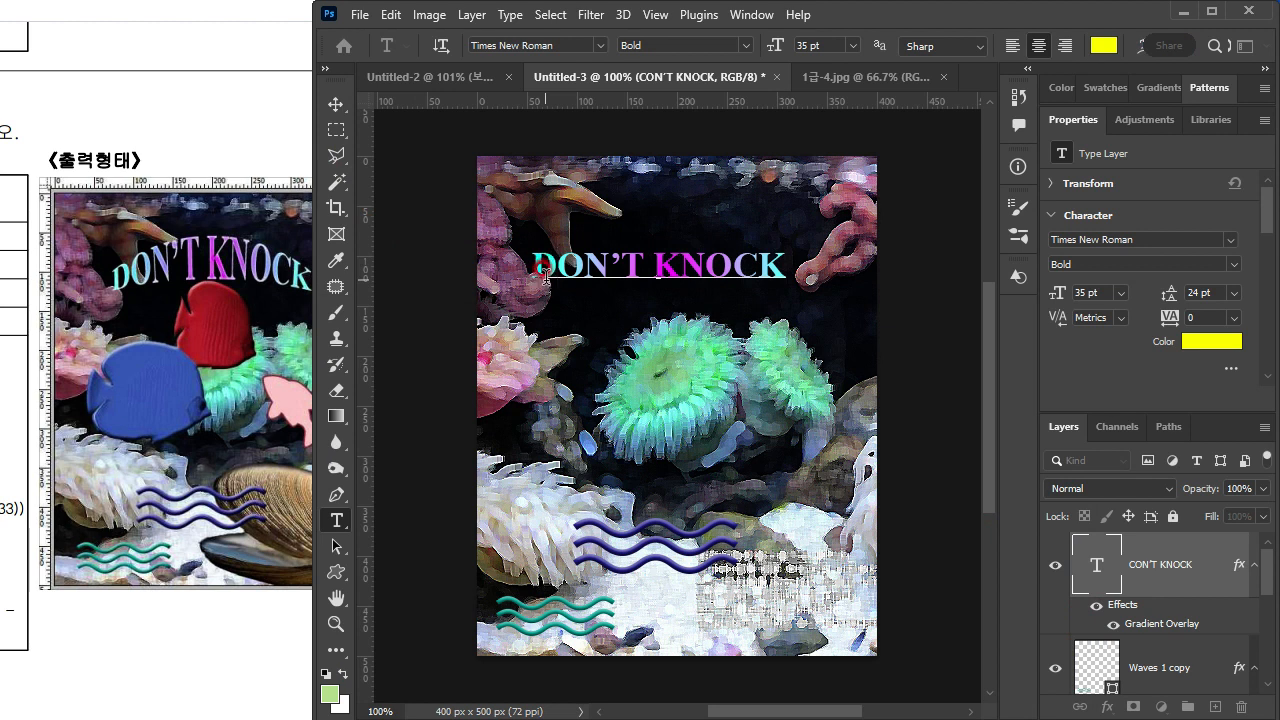
pyautogui.hotkey('ctrl', 'Return')
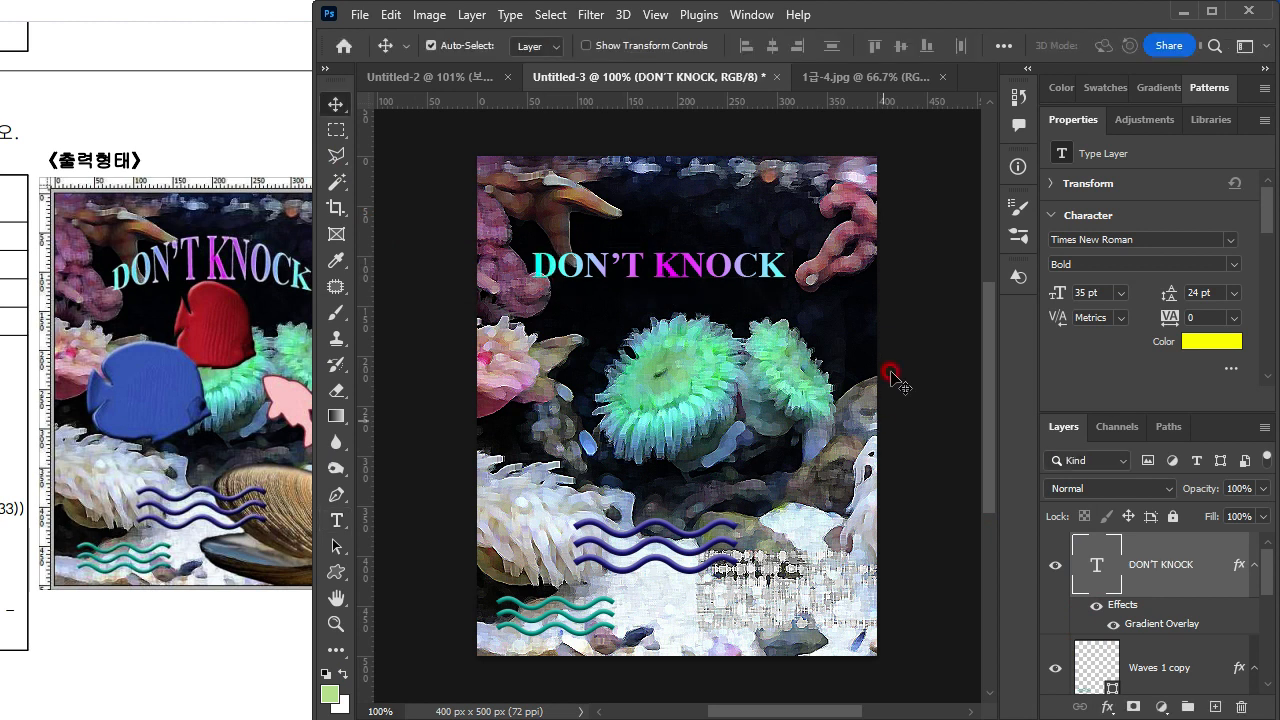
# Step: Warp the whole DON'T KNOCK title with the Arc Upper style, horizontal, at a bend of +44%
pyautogui.doubleClick(1095, 568)
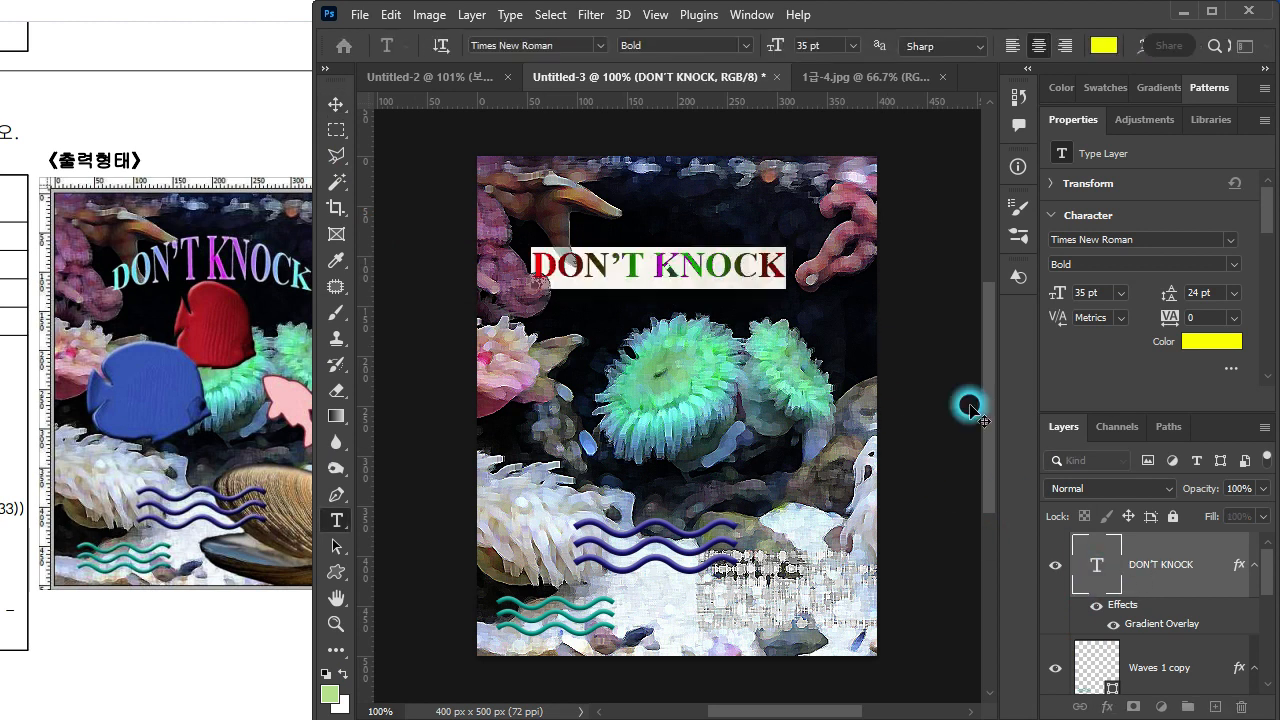
pyautogui.click(1141, 48)
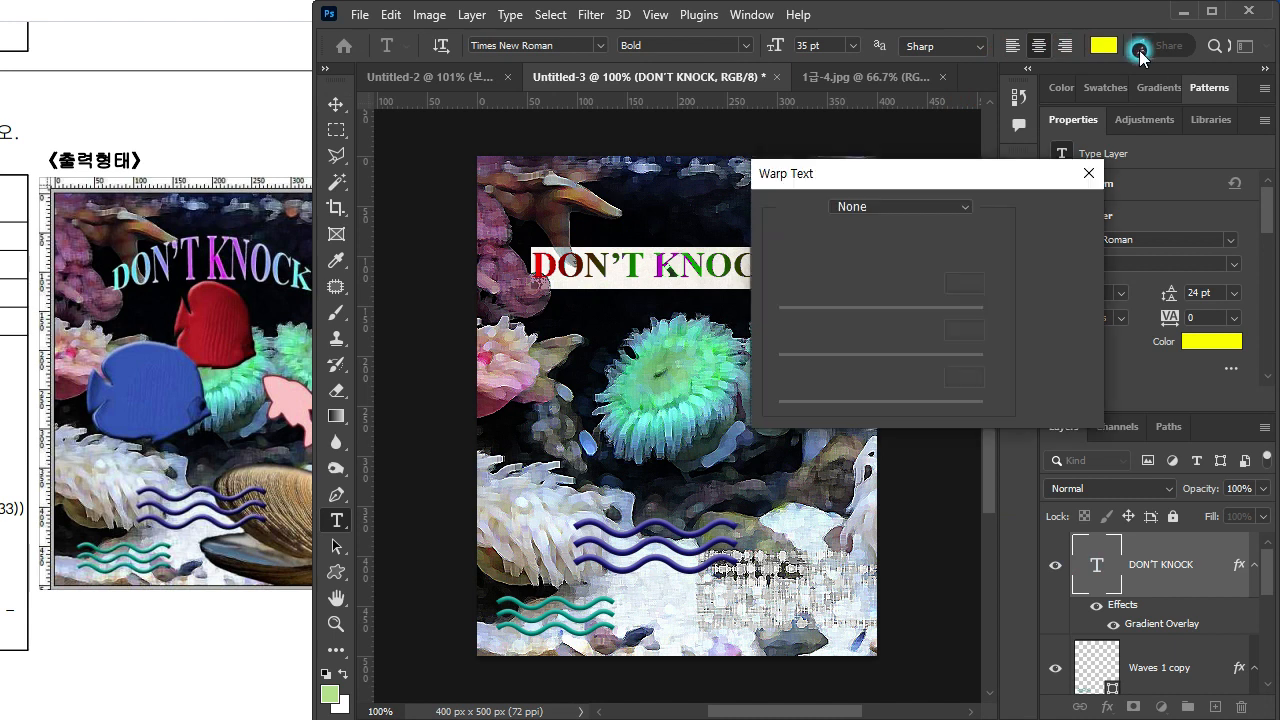
pyautogui.moveTo(846, 174); pyautogui.dragTo(818, 192)
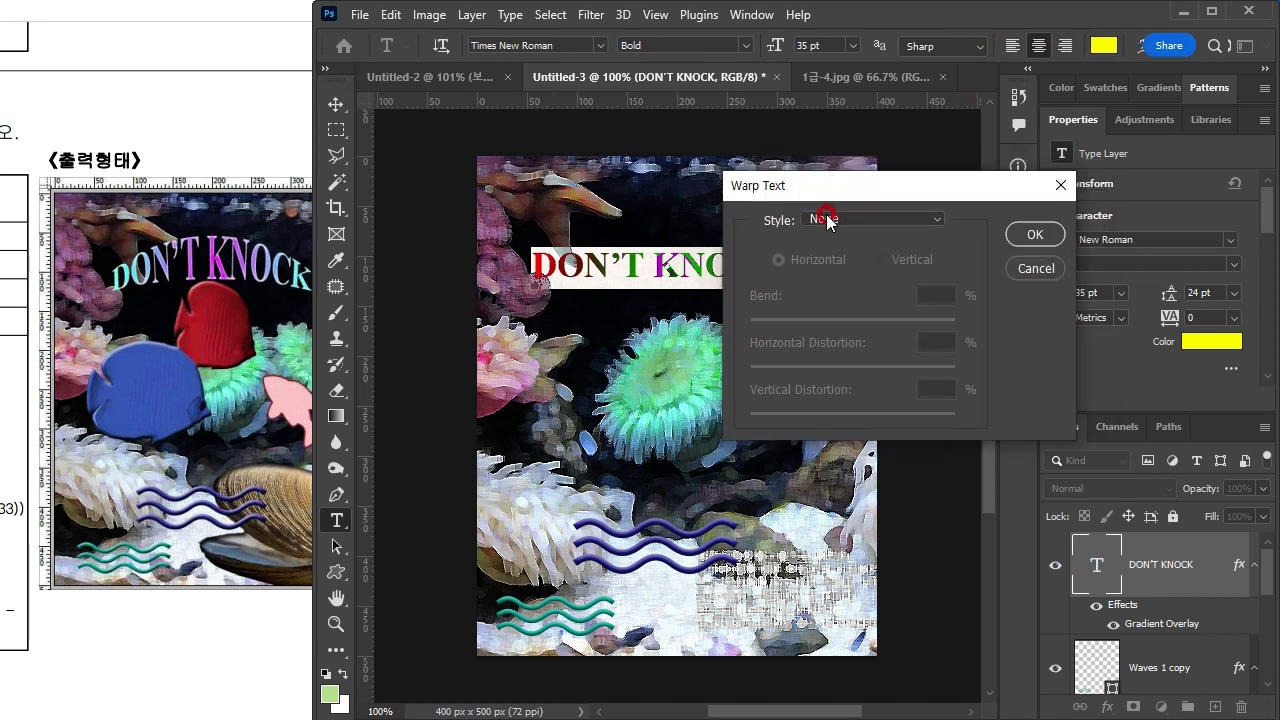
pyautogui.click(818, 218)
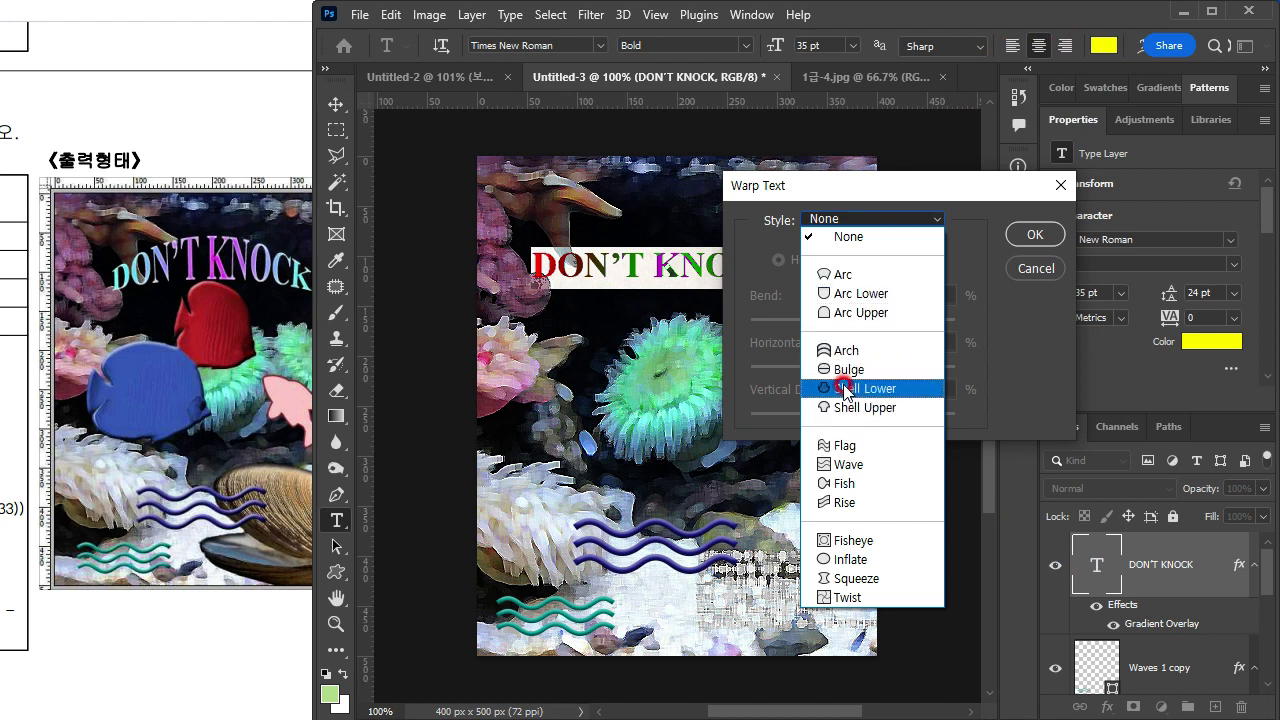
pyautogui.click(857, 314)
pyautogui.moveTo(903, 321); pyautogui.dragTo(897, 323)
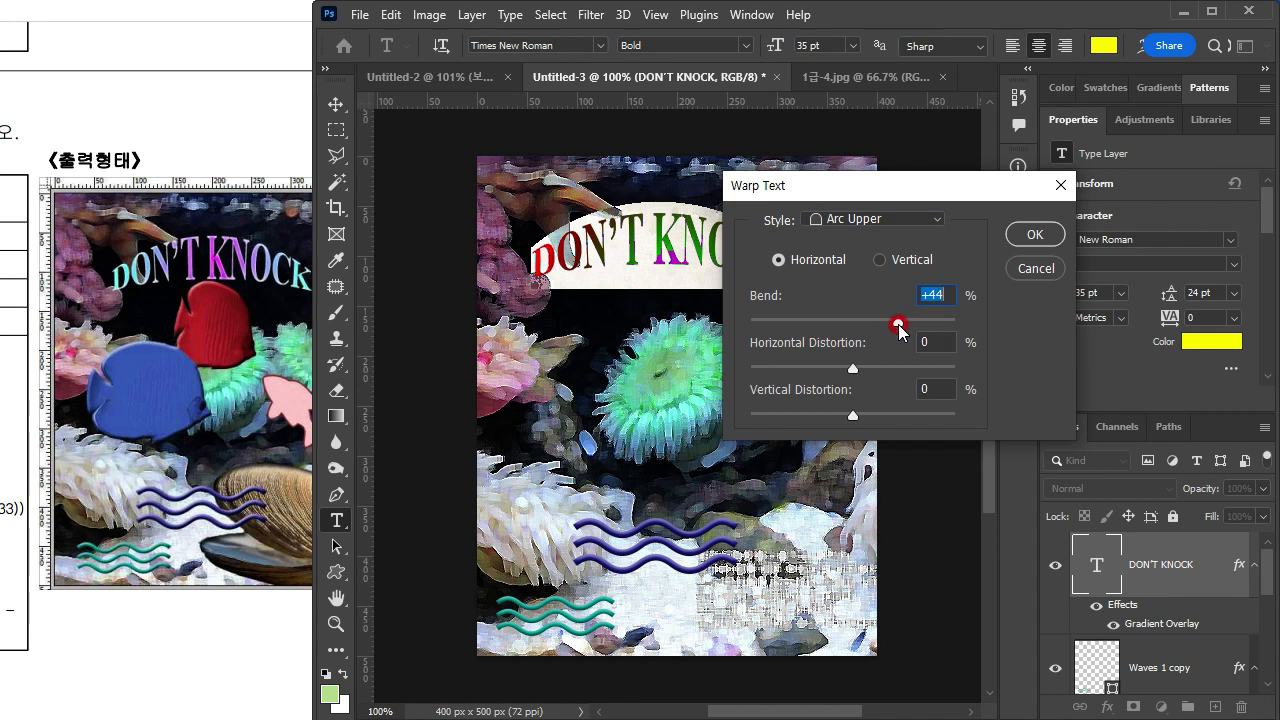
pyautogui.click(1035, 234)
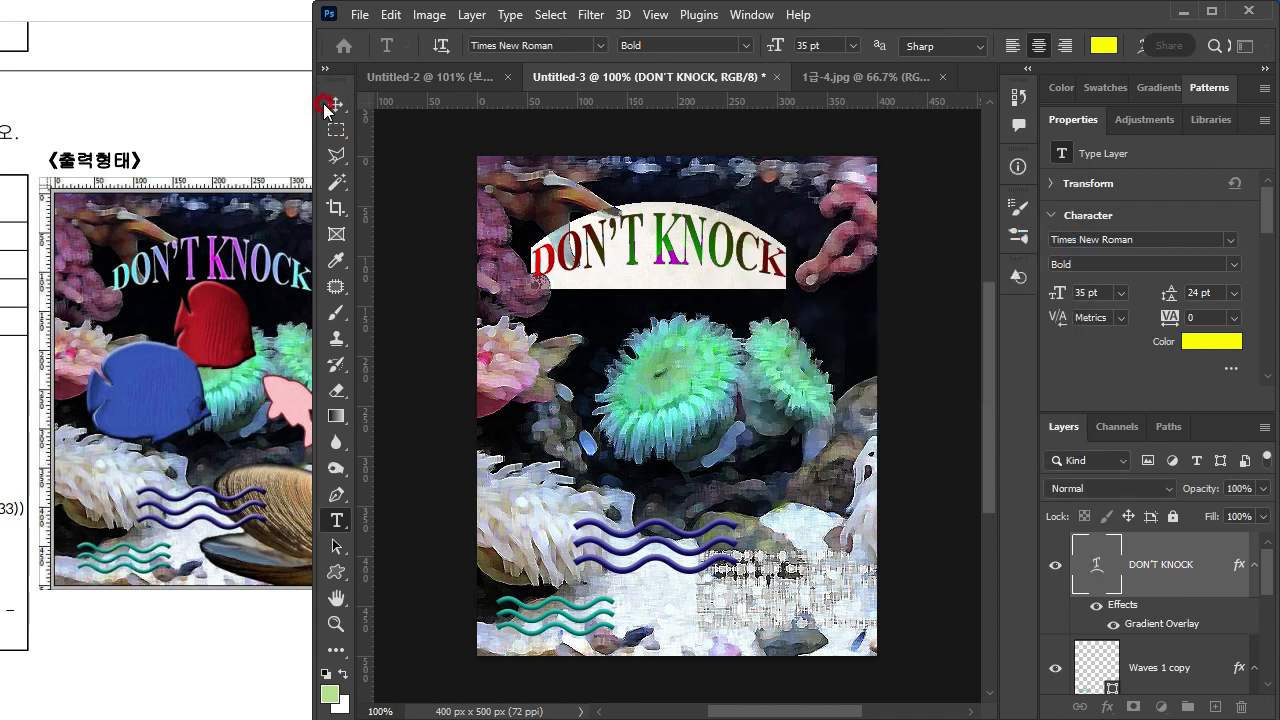
# Step: Commit the warped title, move it slightly down, and compare its placement with the exam sheet's sample
pyautogui.click(336, 104)
pyautogui.moveTo(747, 248); pyautogui.dragTo(762, 265)
pyautogui.click(130, 352)
pyautogui.click(749, 268)
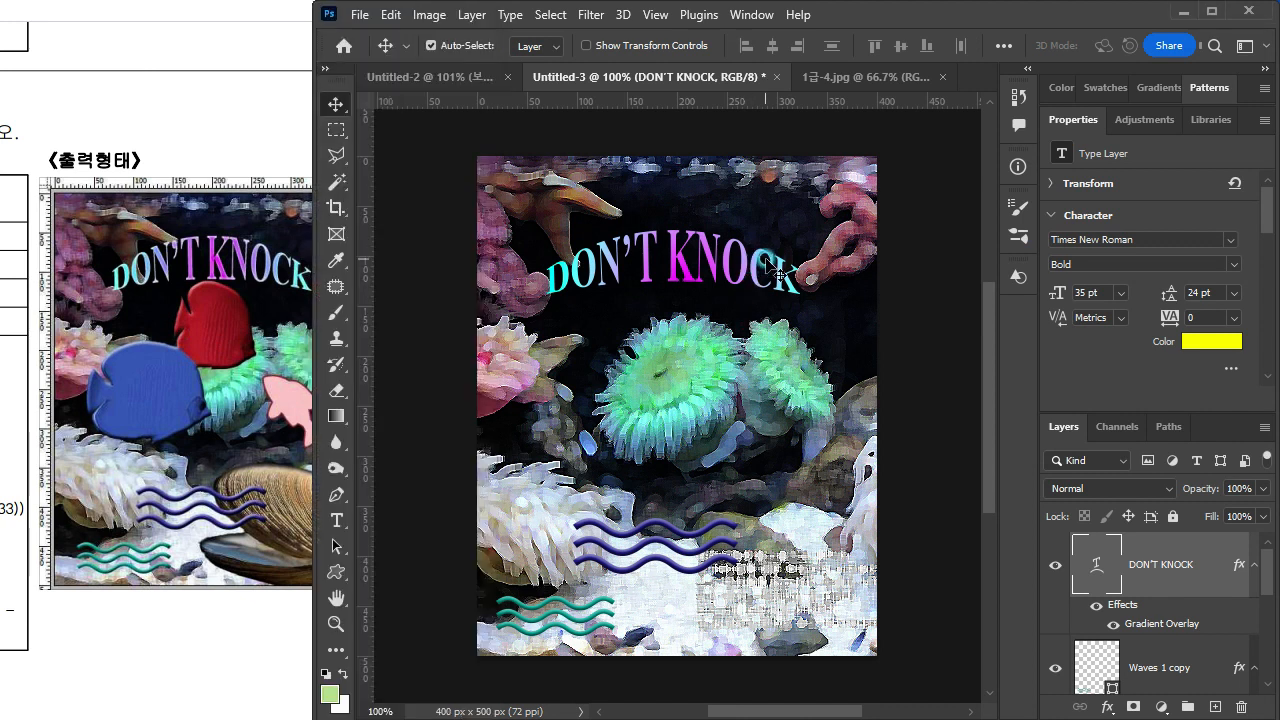
pyautogui.click(165, 392)
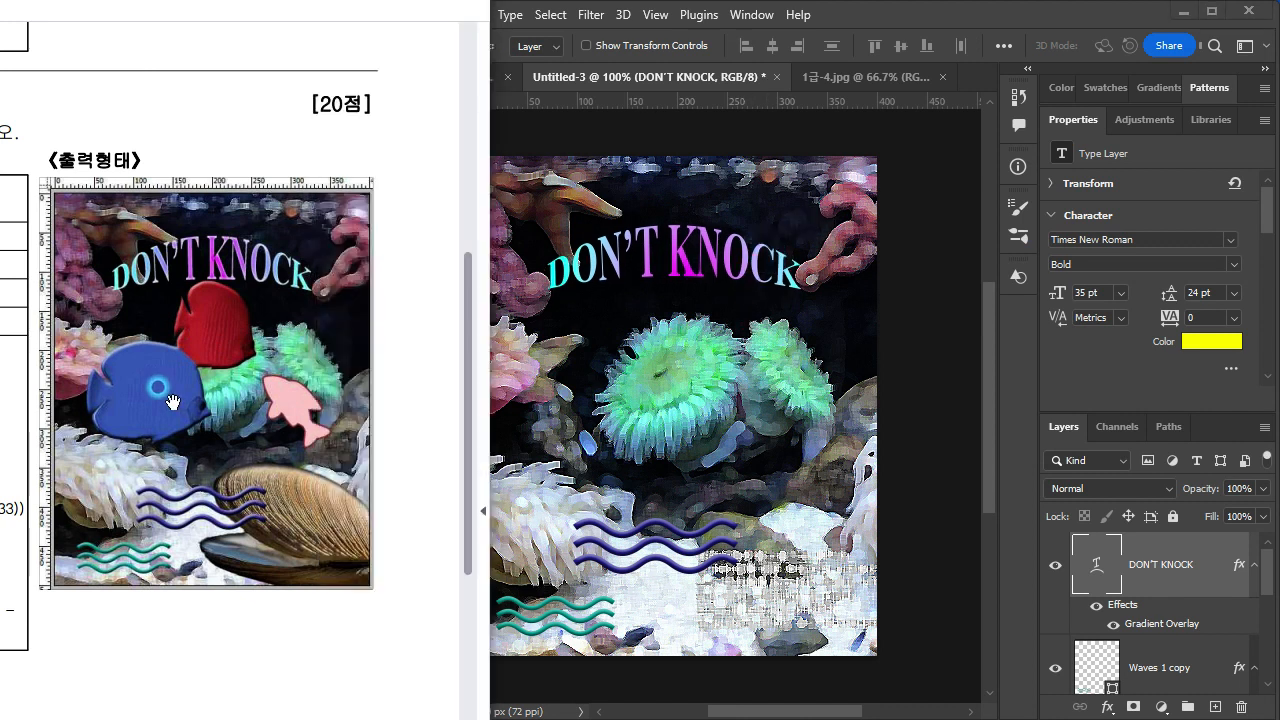
pyautogui.click(792, 466)
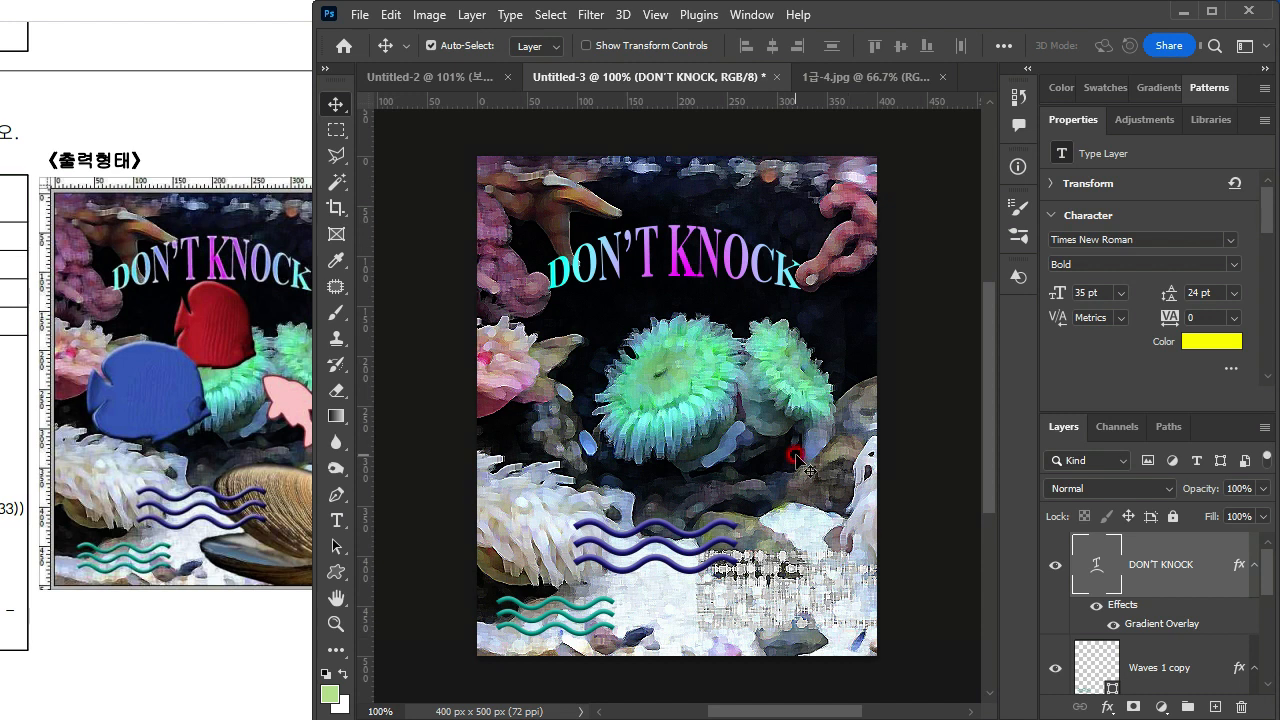
pyautogui.click(359, 14)
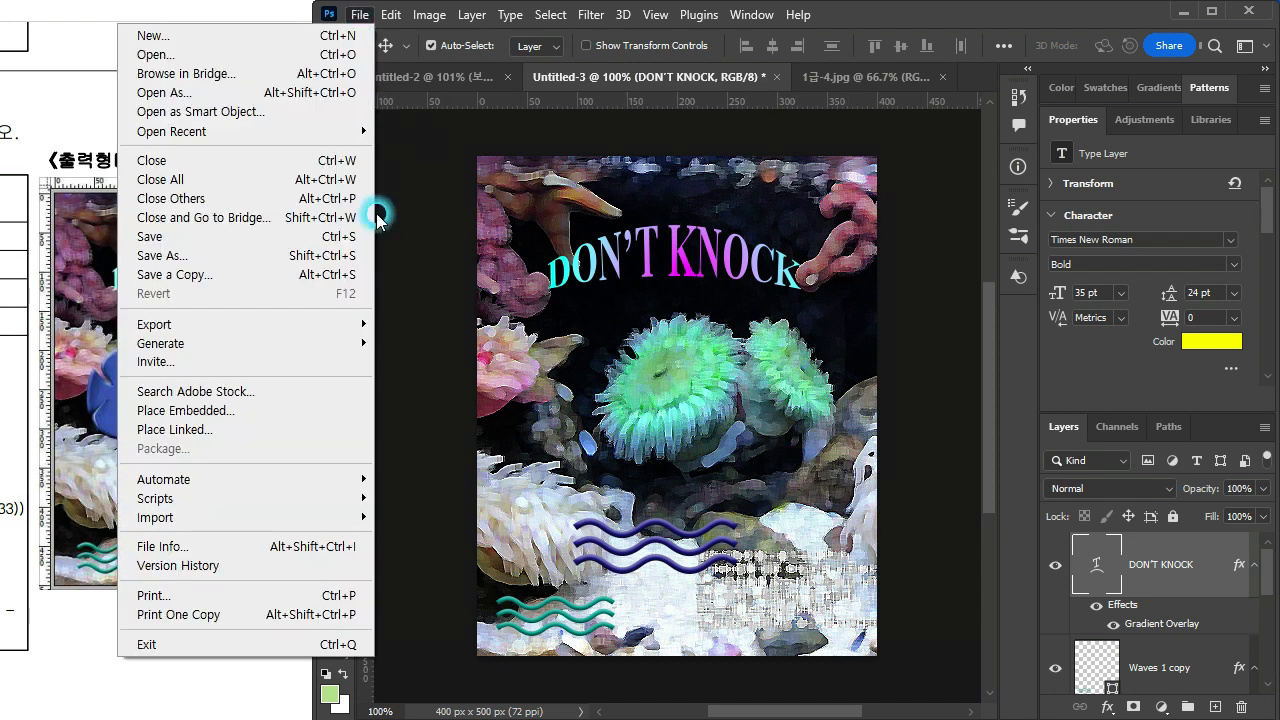
pyautogui.moveTo(286, 324)
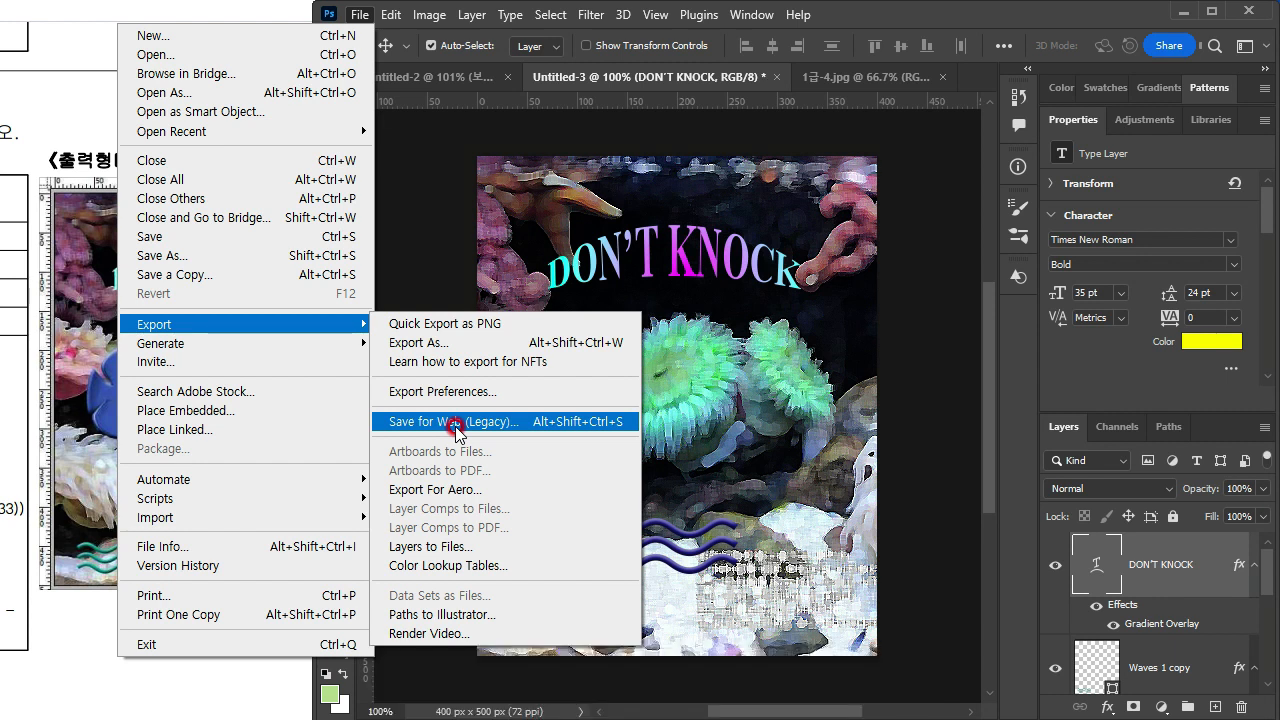
pyautogui.click(862, 14)
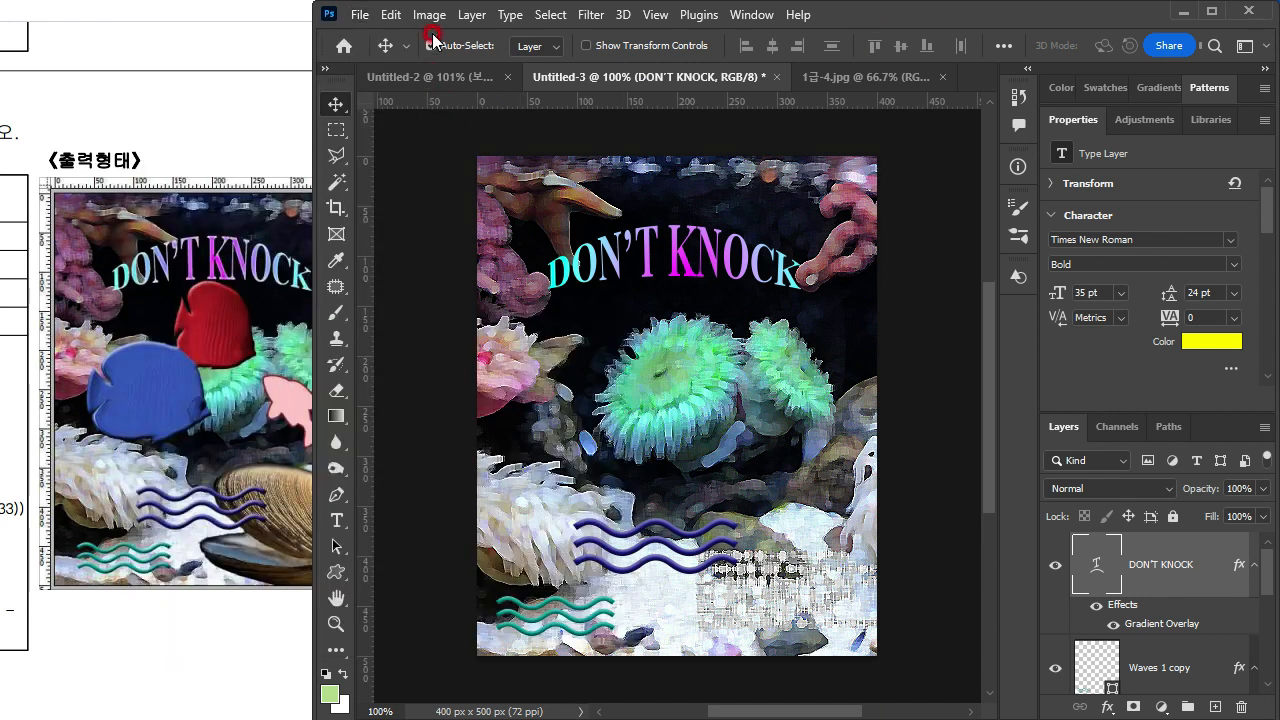
# Step: Resize the underwater image to 40 px wide by 50 px high, keeping the proportions linked
pyautogui.click(429, 14)
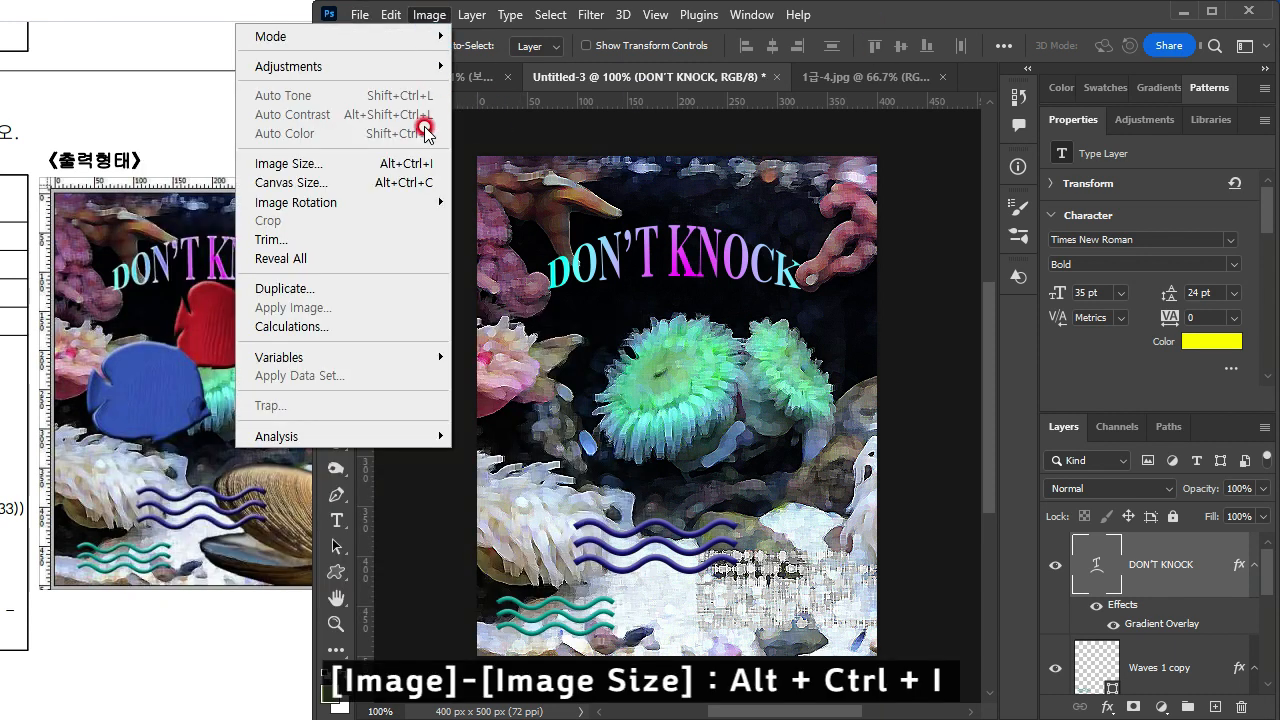
pyautogui.click(393, 172)
pyautogui.click(830, 288)
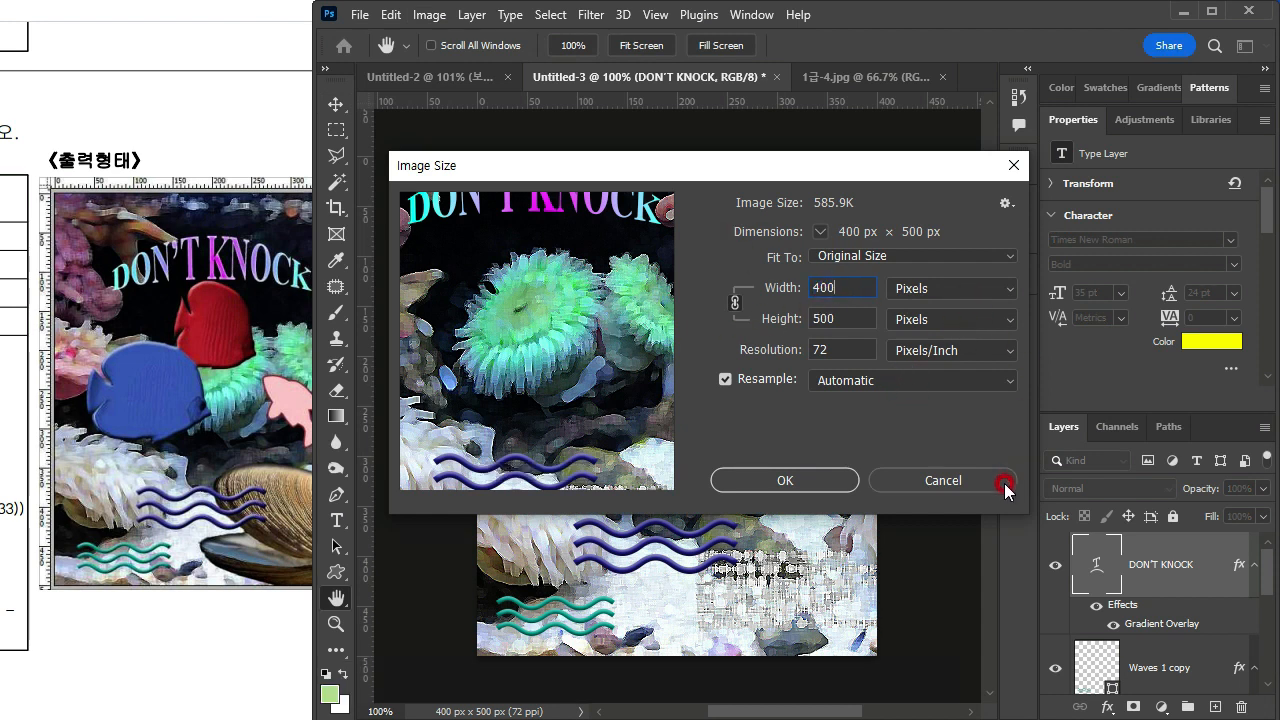
pyautogui.press('BackSpace')
pyautogui.press('Return')
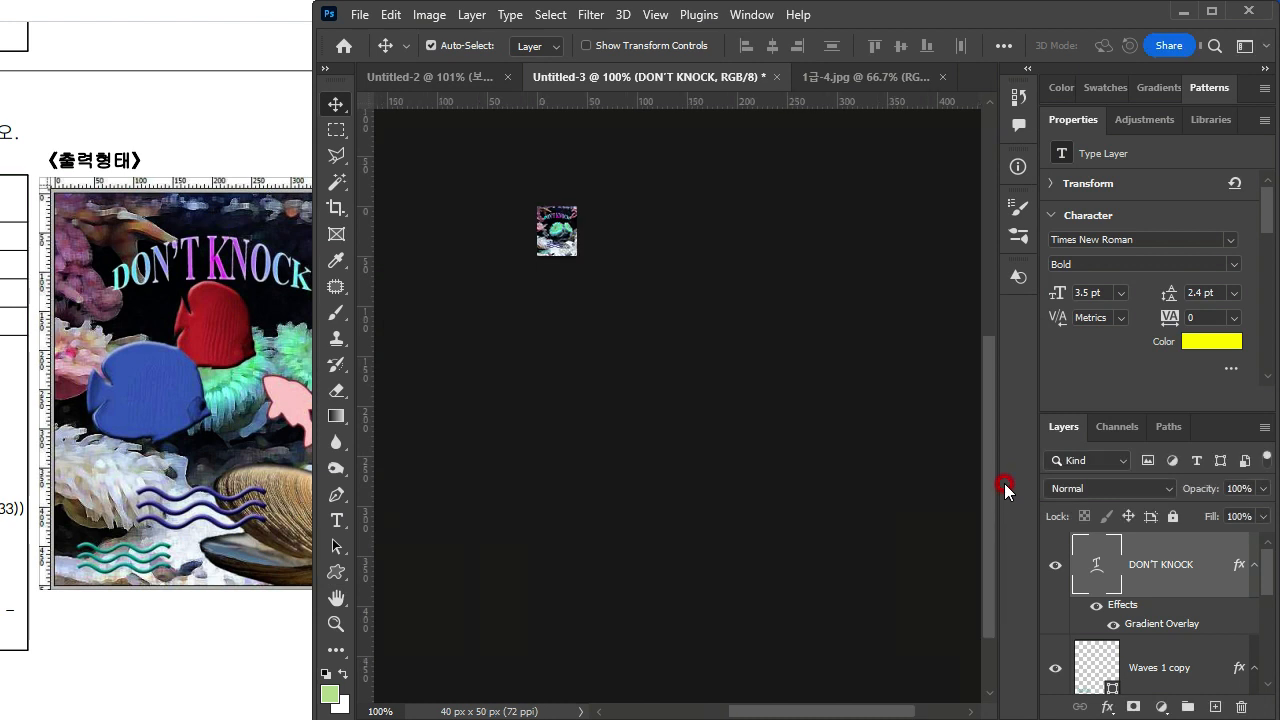
# Step: View the birdhouse composition, return to the underwater image, undo its size reduction and bring the exam sheet back into view
pyautogui.click(430, 77)
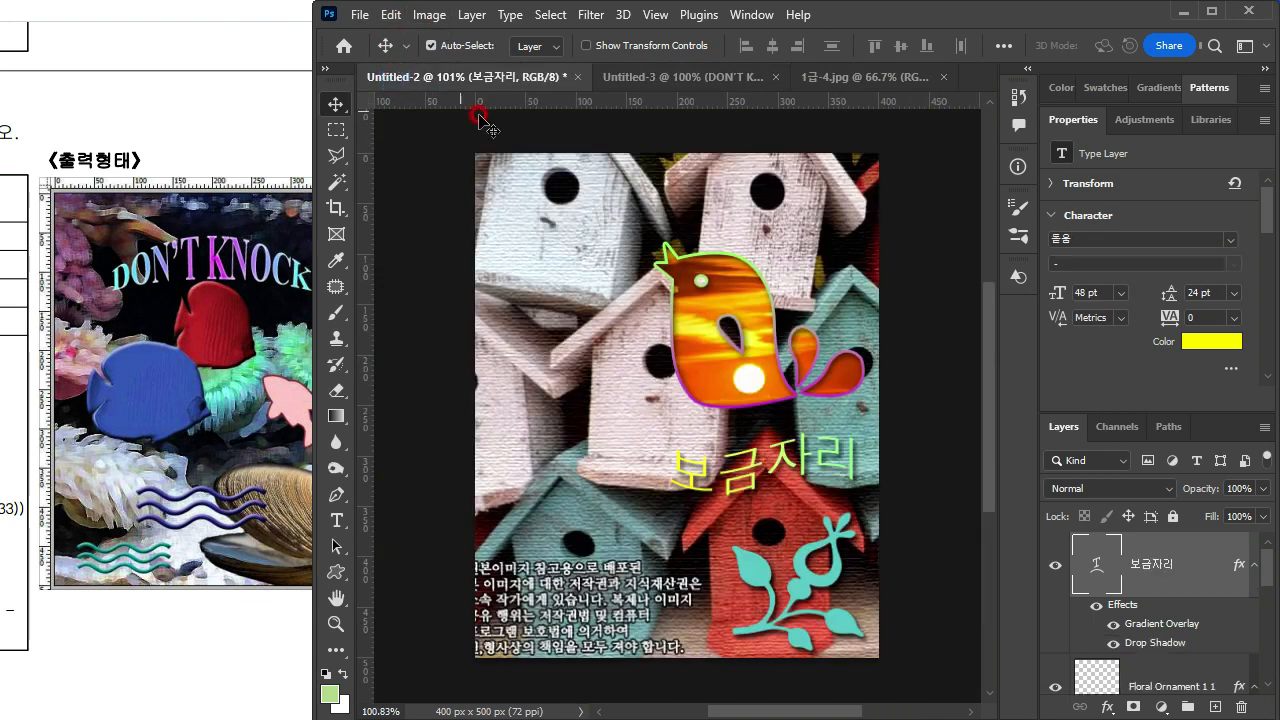
pyautogui.click(681, 78)
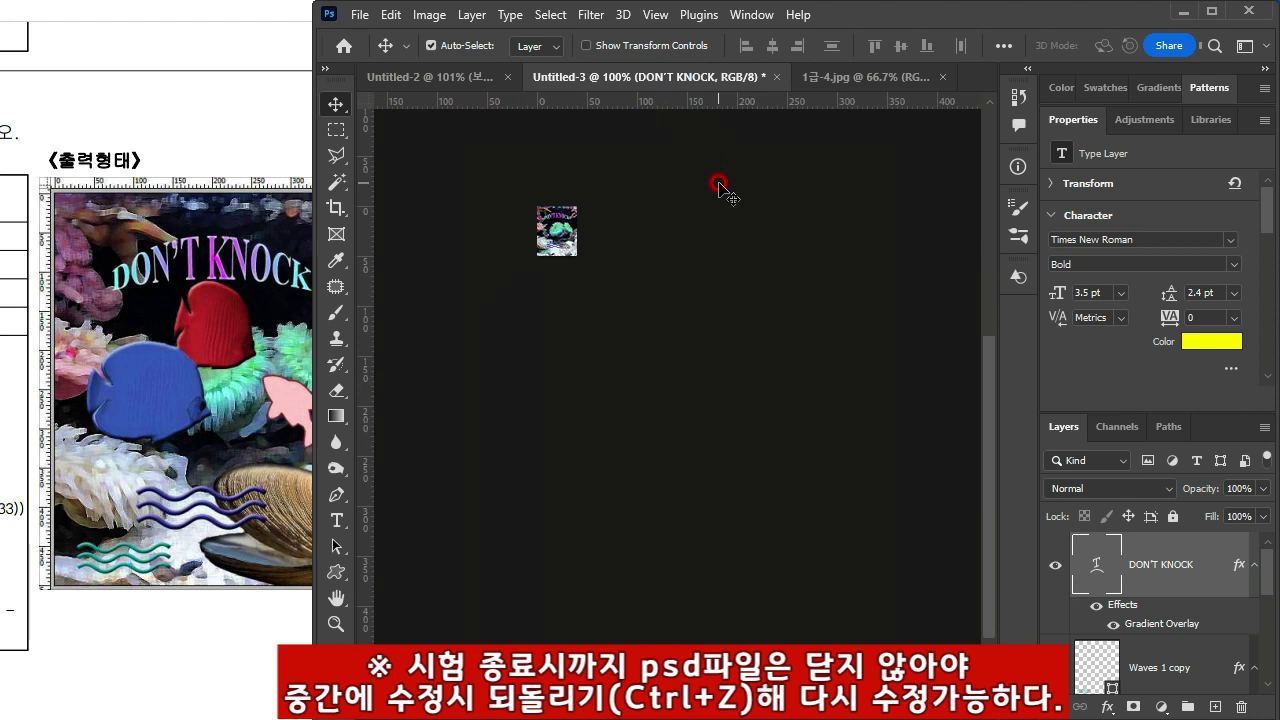
pyautogui.hotkey('ctrl', 'z')
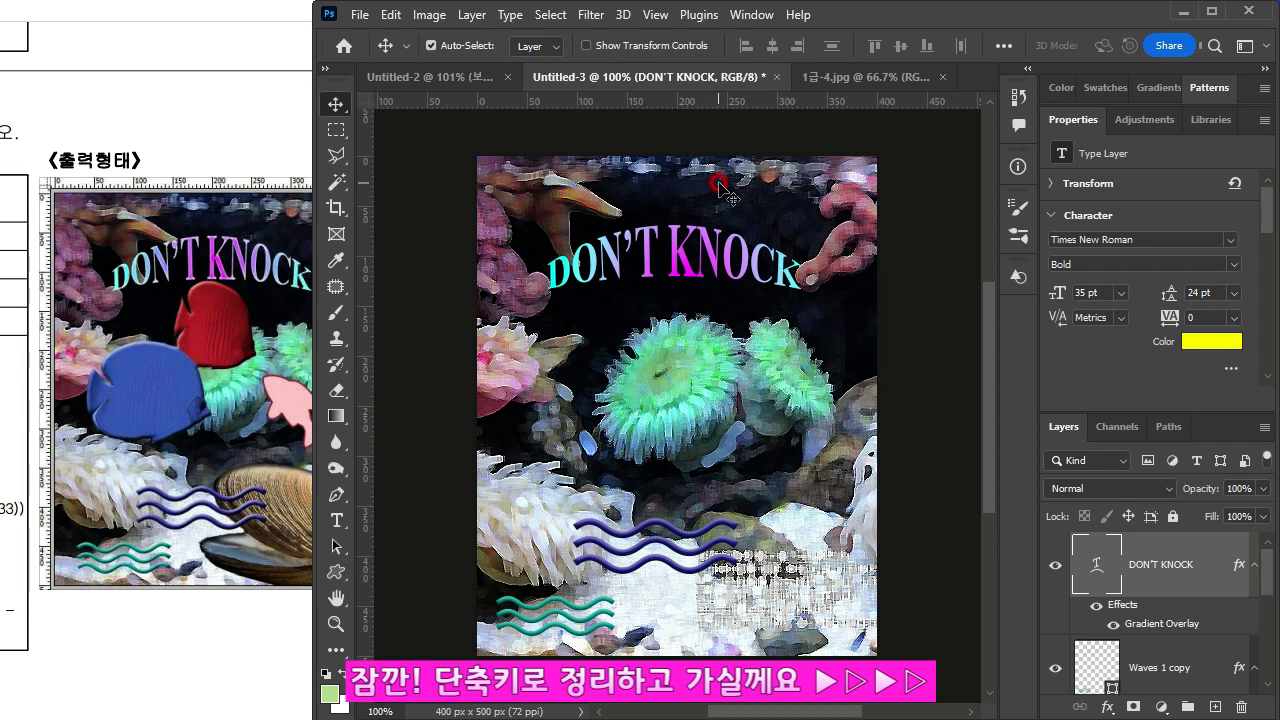
pyautogui.click(55, 378)
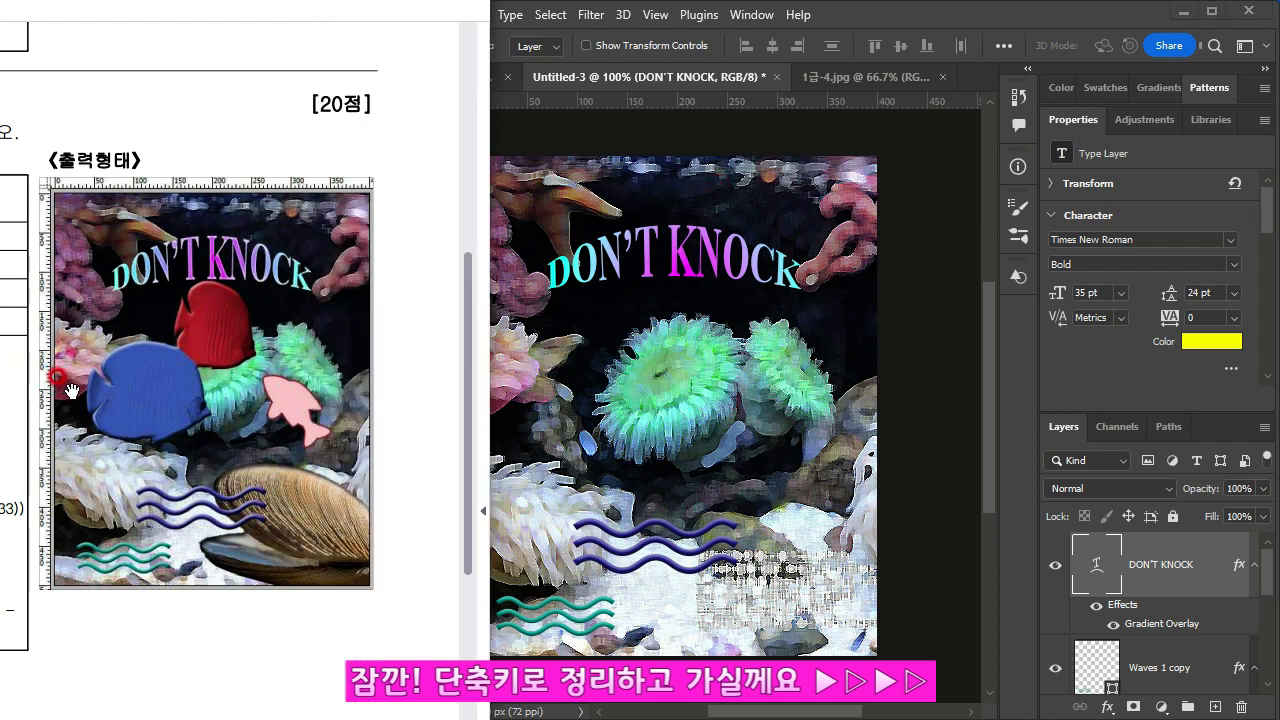